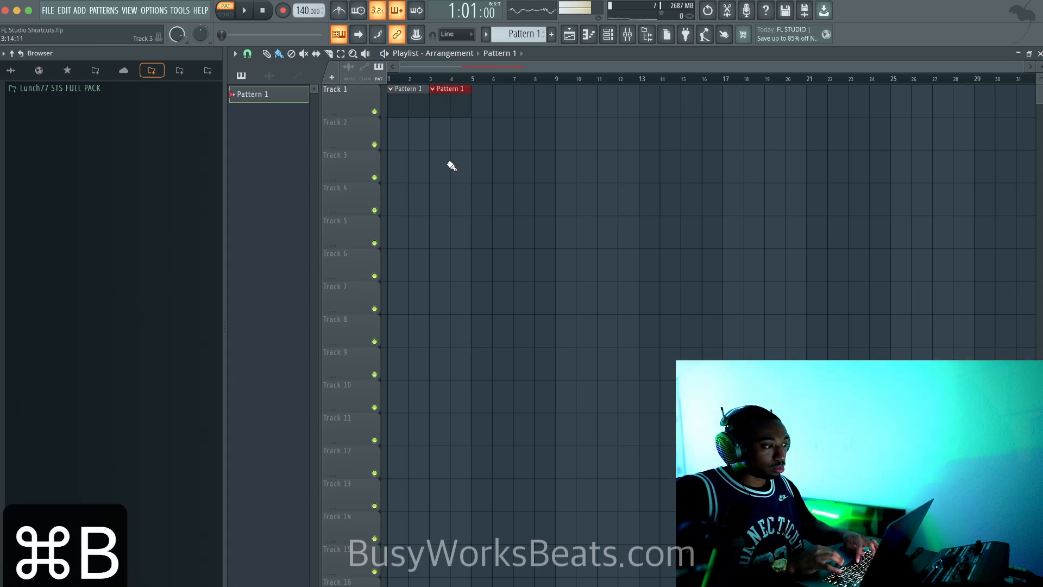
Step: Duplicate the Pattern 1 clip repeatedly along Track 1 of the playlist
{"action": "key", "text": "super+b"}
{"action": "key", "text": "super+b"}
{"action": "key", "text": "super+b"}
{"action": "key", "text": "super+b"}
{"action": "key", "text": "super+b"}
{"action": "key", "text": "super+b"}
{"action": "key", "text": "super+b"}
{"action": "key", "text": "super+b"}
{"action": "key", "text": "super+b"}
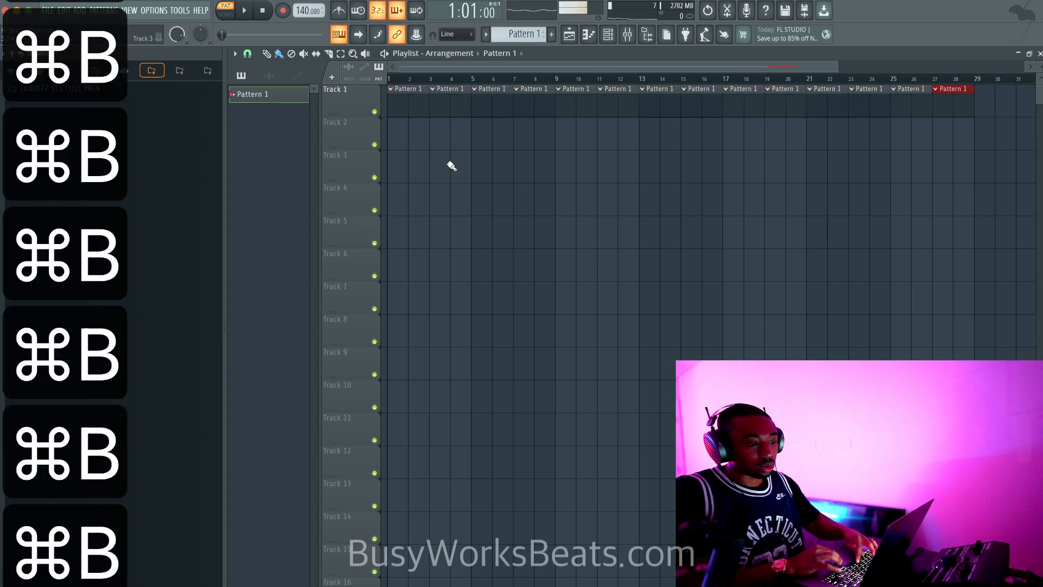
Step: Select every clip in the playlist and cut them all
{"action": "key", "text": "super+a"}
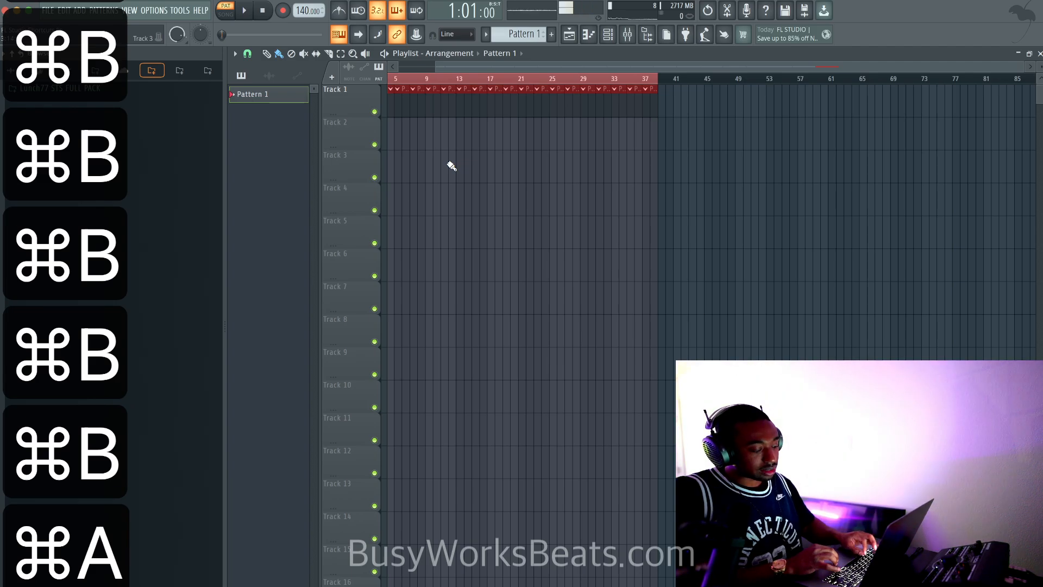
{"action": "key", "text": "super+x"}
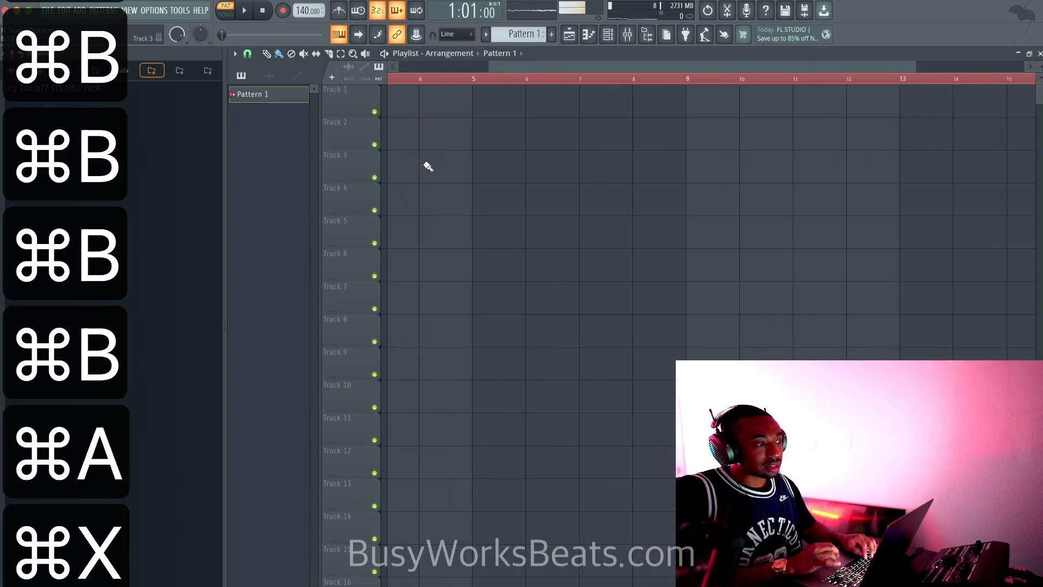
Step: Place a Pattern 1 clip on Track 1 slightly after bar 1 and nudge it back to the start of the bar
{"action": "left_click", "coordinate": [419, 95]}
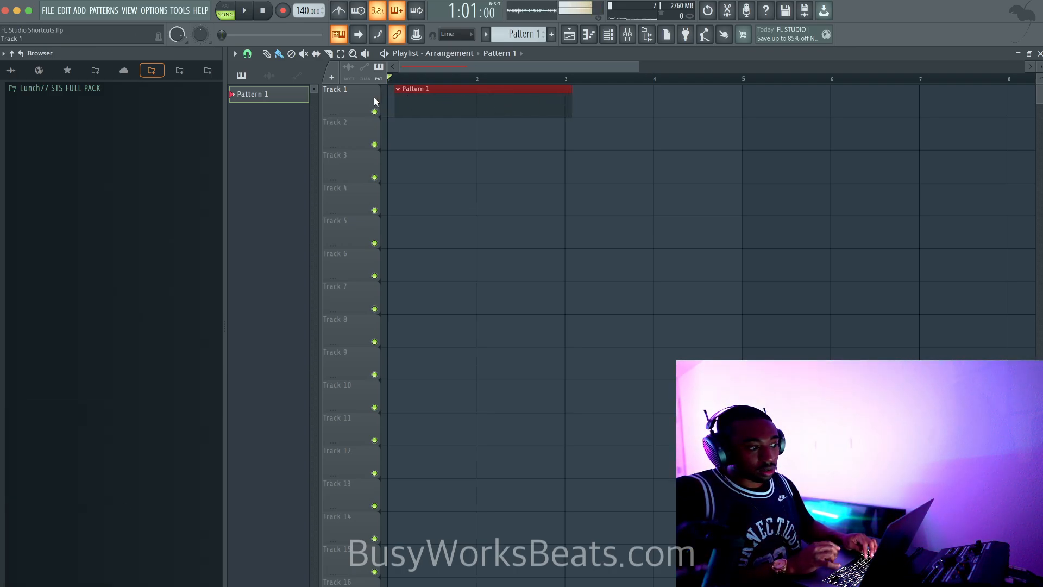
{"action": "scroll", "coordinate": [373, 96], "scroll_direction": "up", "scroll_amount": 10}
{"action": "scroll", "coordinate": [460, 143], "scroll_direction": "down", "scroll_amount": 5}
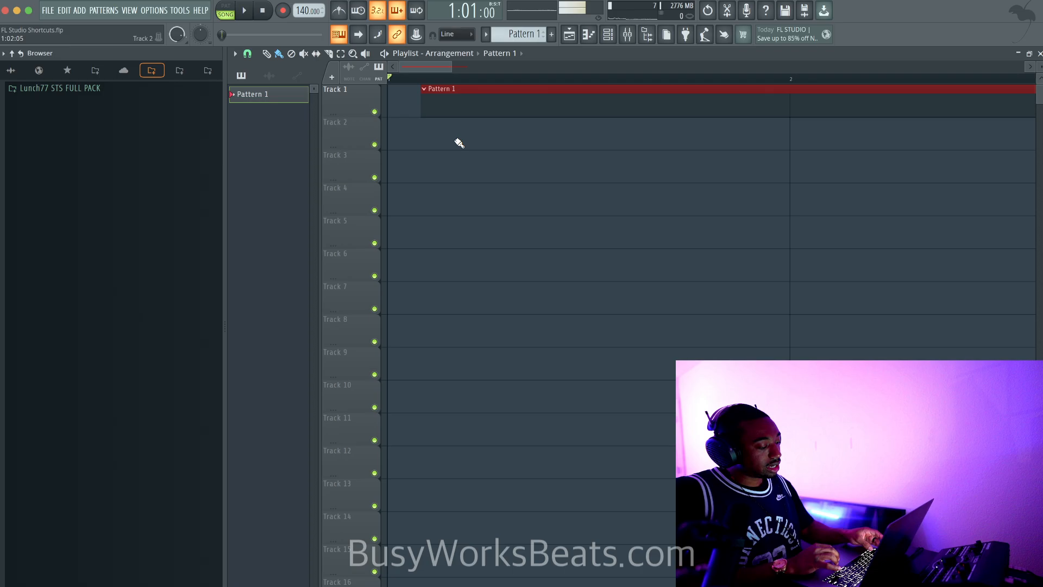
{"action": "key", "text": "shift+Left"}
{"action": "scroll", "coordinate": [459, 143], "scroll_direction": "down", "scroll_amount": 3}
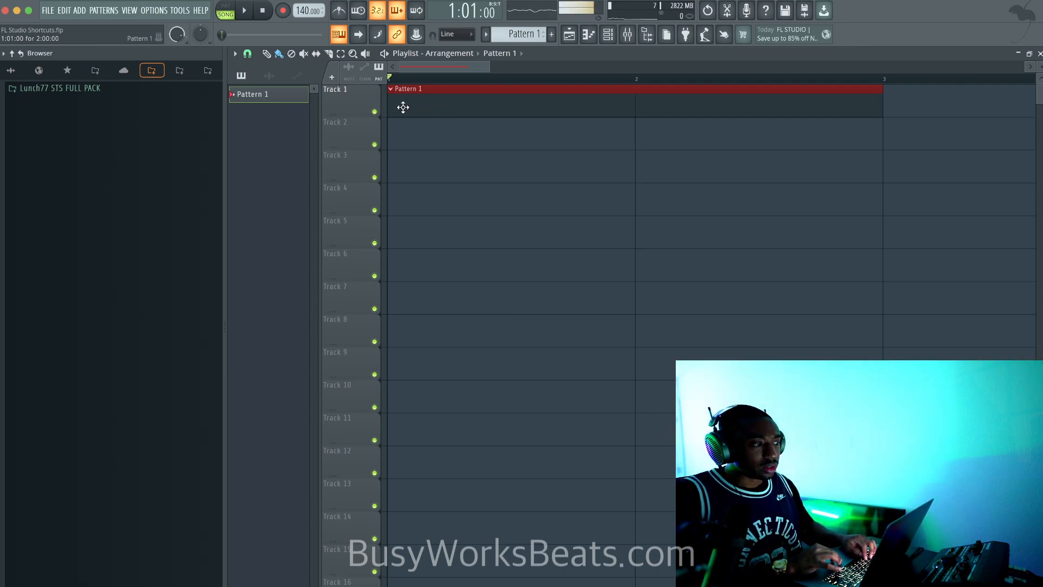
{"action": "mouse_move", "coordinate": [408, 103]}
{"action": "left_mouse_down"}
{"action": "mouse_move", "coordinate": [419, 102]}
{"action": "mouse_move", "coordinate": [410, 102]}
{"action": "left_mouse_up"}
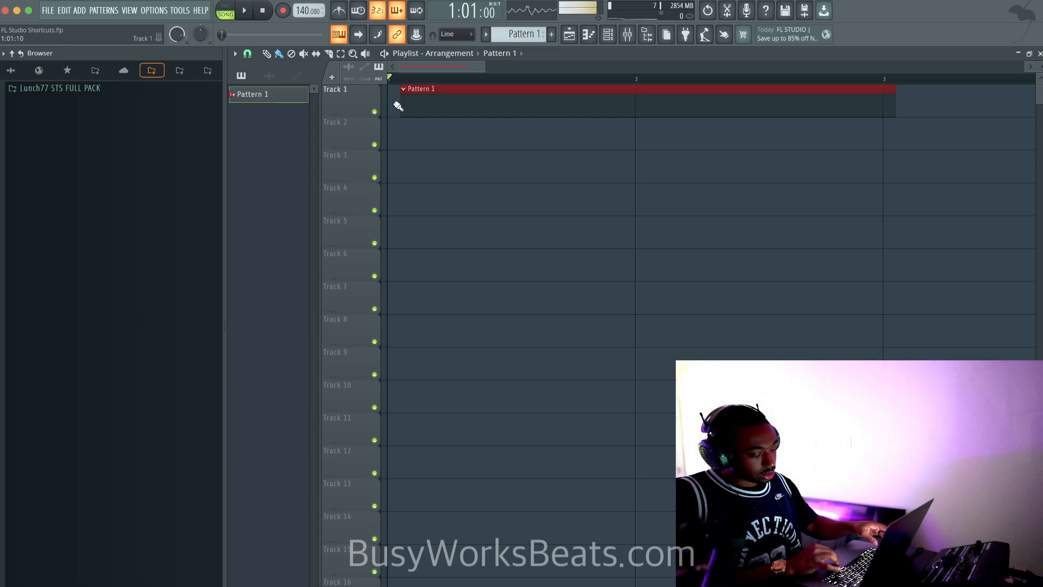
{"action": "scroll", "coordinate": [547, 116], "scroll_direction": "down", "scroll_amount": 2}
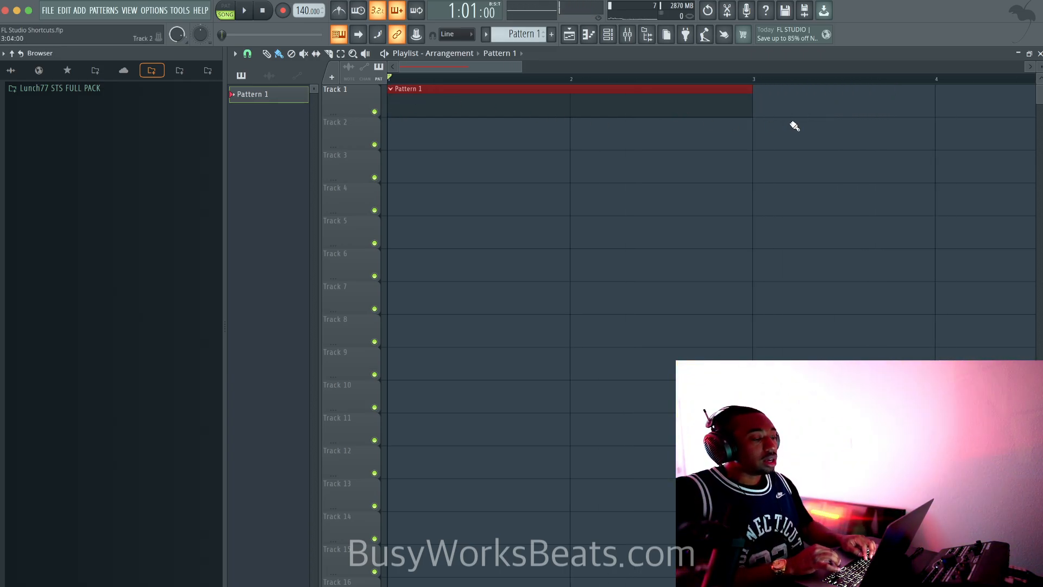
Step: Replace the Pattern 1 clip on Track 1 with 7Footg Narcoz 2 (Am 90 BPM) 3A from the 7 Foot G folder in Friends Sounds
{"action": "right_click", "coordinate": [612, 107]}
{"action": "left_click", "coordinate": [12, 71]}
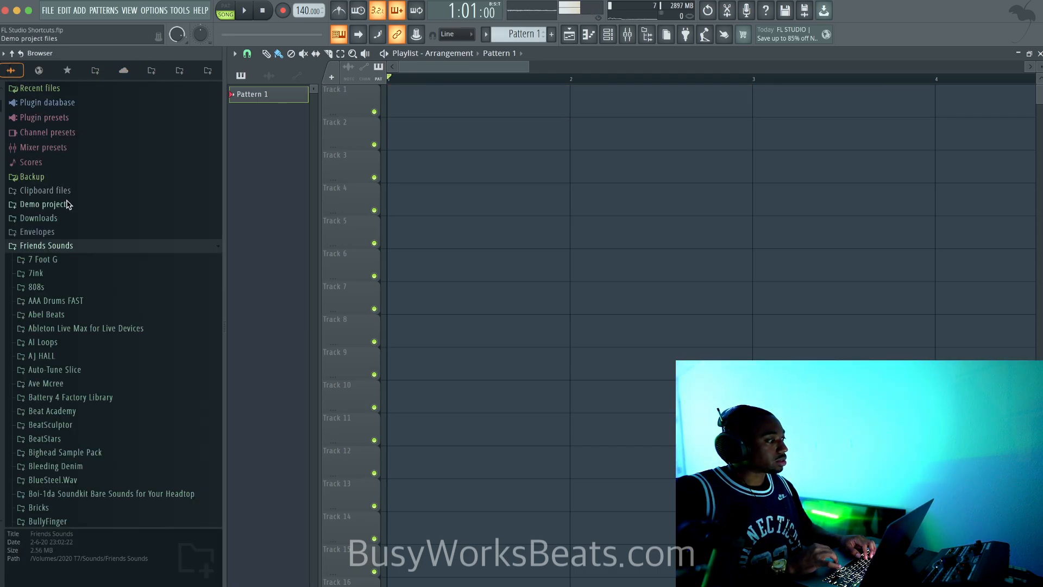
{"action": "left_click", "coordinate": [65, 259]}
{"action": "left_click", "coordinate": [115, 287]}
{"action": "left_click_drag", "start_coordinate": [111, 281], "coordinate": [390, 105]}
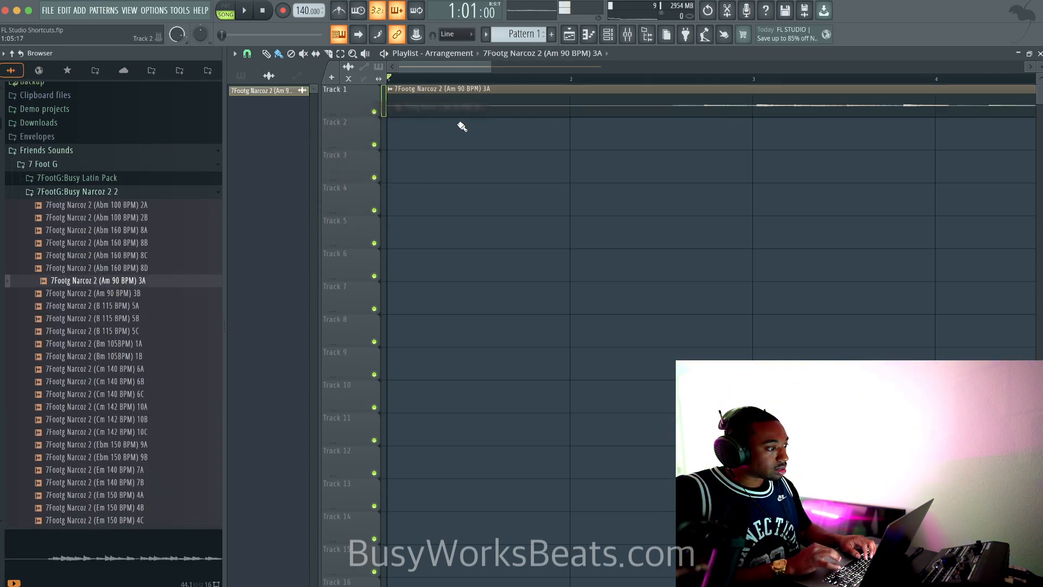
Step: Open the Track 1 sample's channel settings and set its time stretch to 8:00:00
{"action": "double_click", "coordinate": [531, 100]}
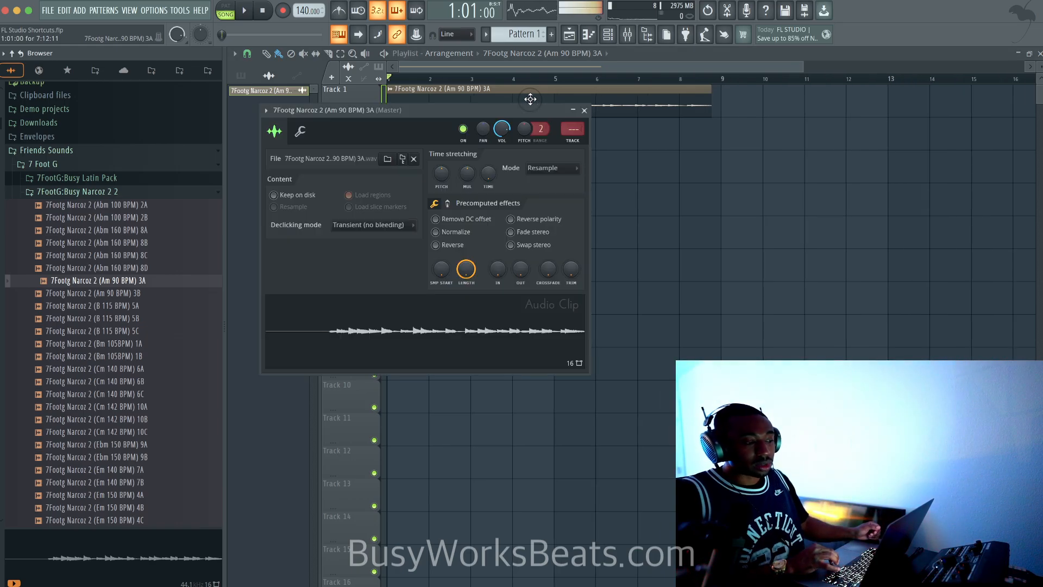
{"action": "left_click_drag", "start_coordinate": [517, 103], "coordinate": [518, 158]}
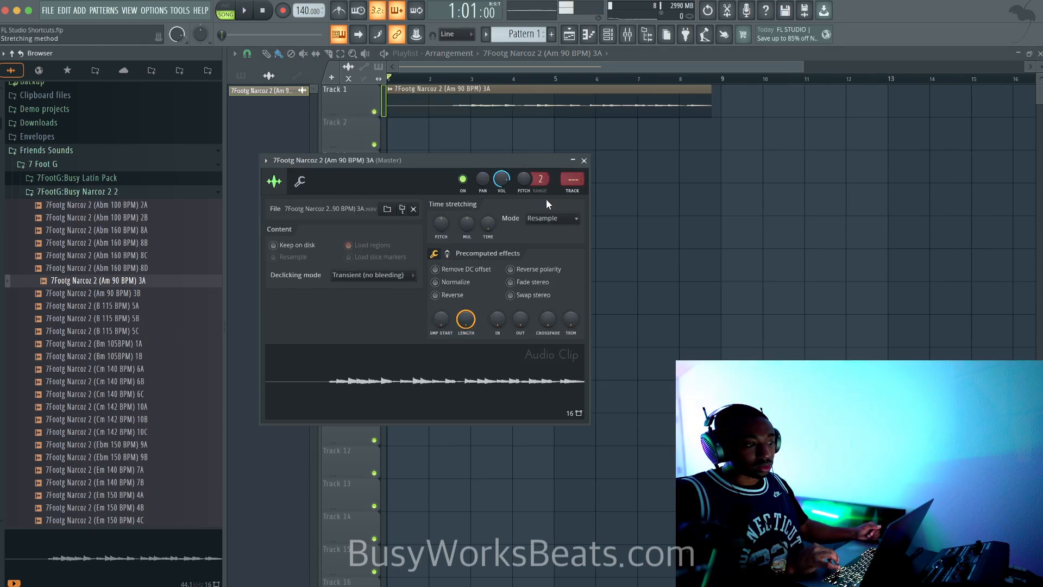
{"action": "left_click_drag", "start_coordinate": [489, 223], "coordinate": [489, 198]}
{"action": "left_click_drag", "start_coordinate": [449, 111], "coordinate": [478, 60]}
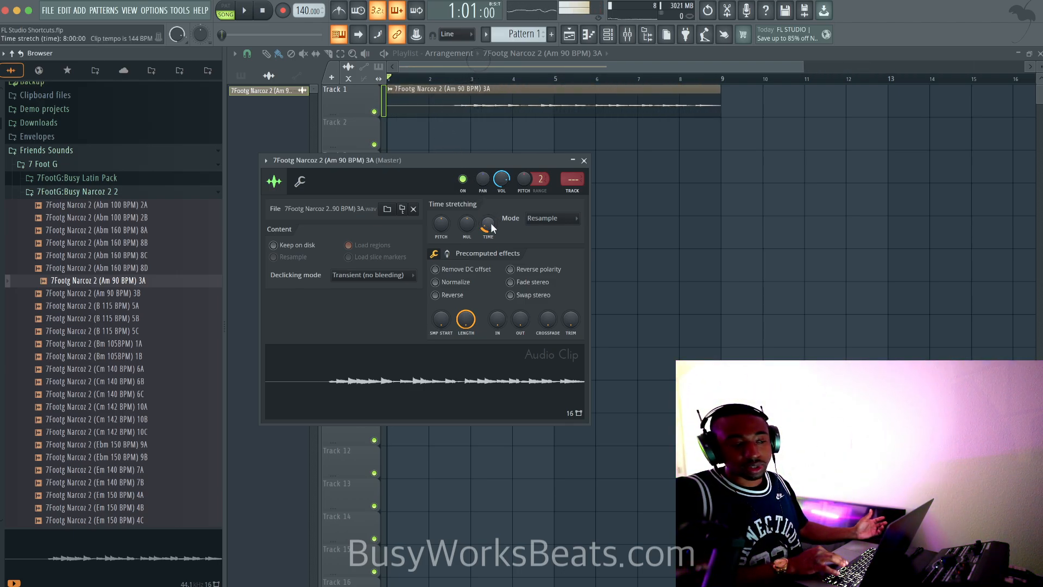
Step: Set the Track 1 sample's time-stretching mode to Stretch
{"action": "left_click", "coordinate": [470, 79]}
{"action": "double_click", "coordinate": [511, 106]}
{"action": "left_click", "coordinate": [556, 218]}
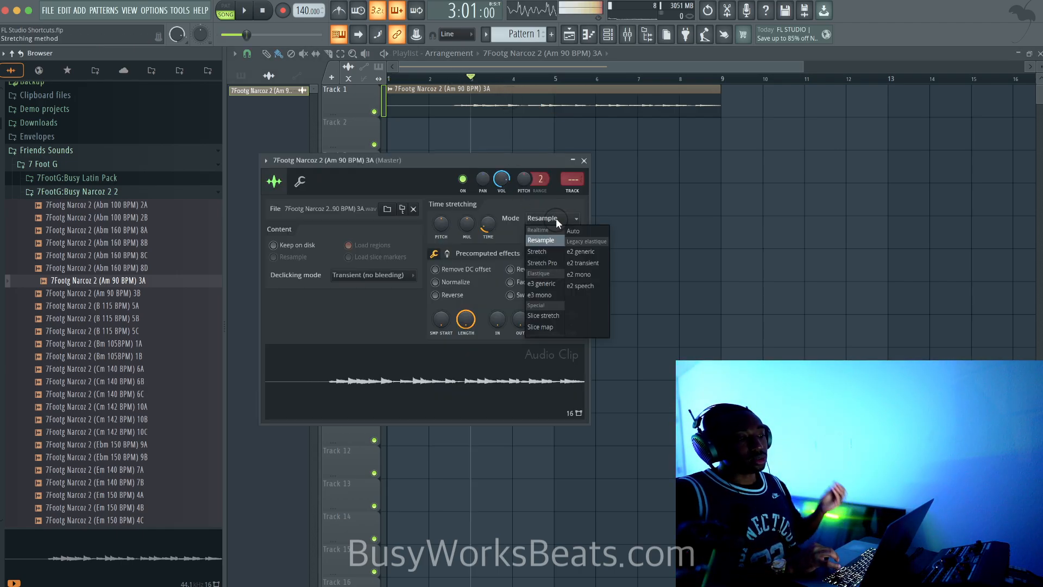
{"action": "left_click", "coordinate": [552, 240]}
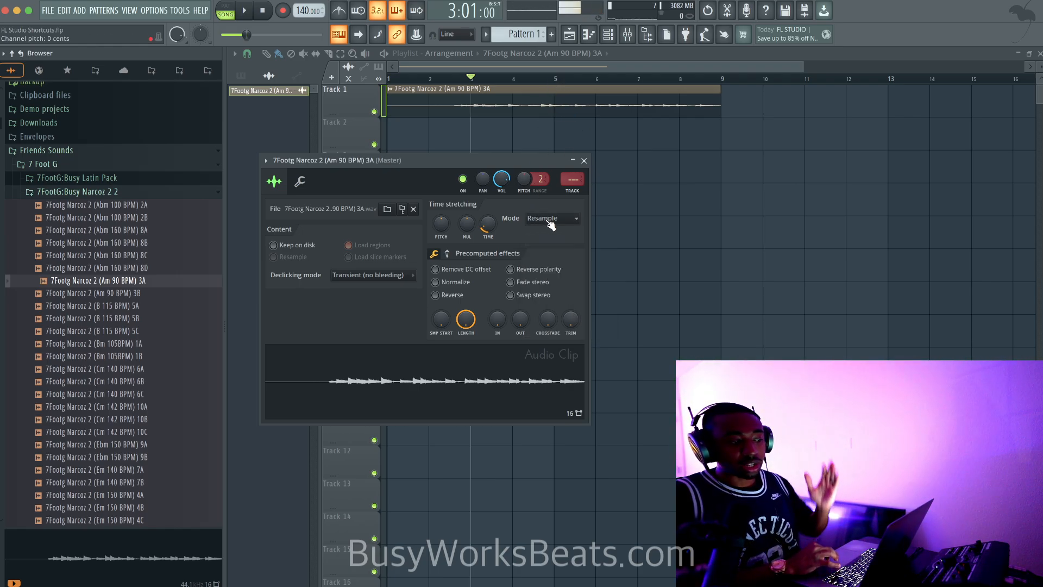
{"action": "left_click", "coordinate": [551, 226]}
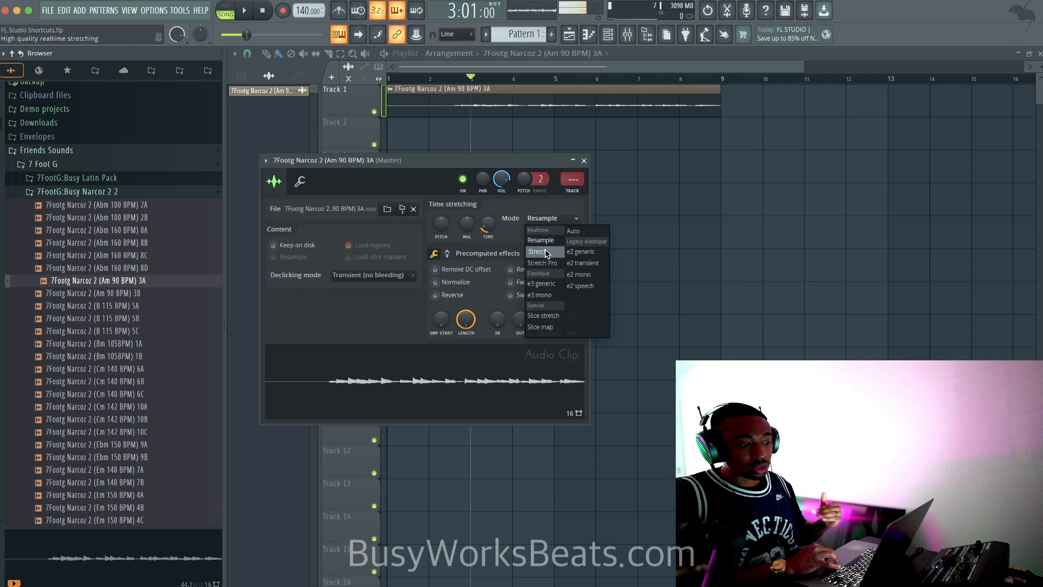
{"action": "left_click", "coordinate": [544, 251]}
Step: Play the sample from bar 4 and lower the project tempo to 119 BPM to hear how it stretches
{"action": "left_click", "coordinate": [531, 82]}
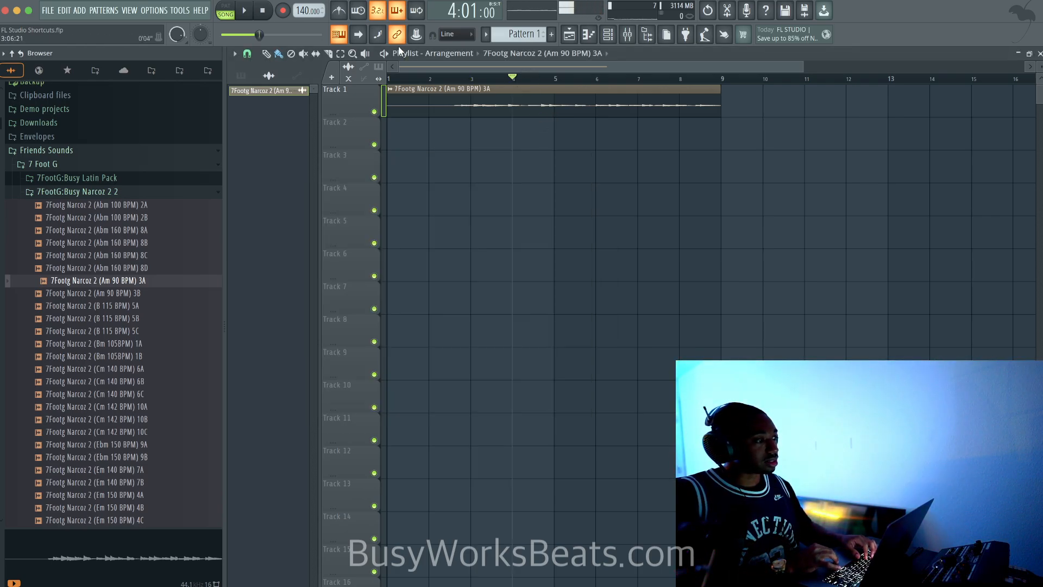
{"action": "key", "text": "space"}
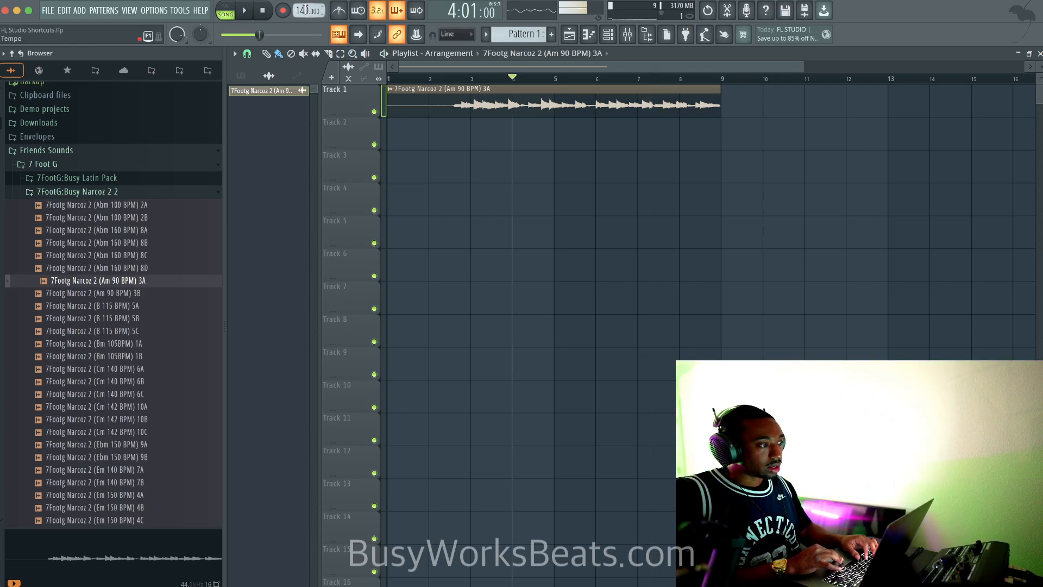
{"action": "left_click_drag", "start_coordinate": [308, 10], "coordinate": [309, 57]}
{"action": "key", "text": "space"}
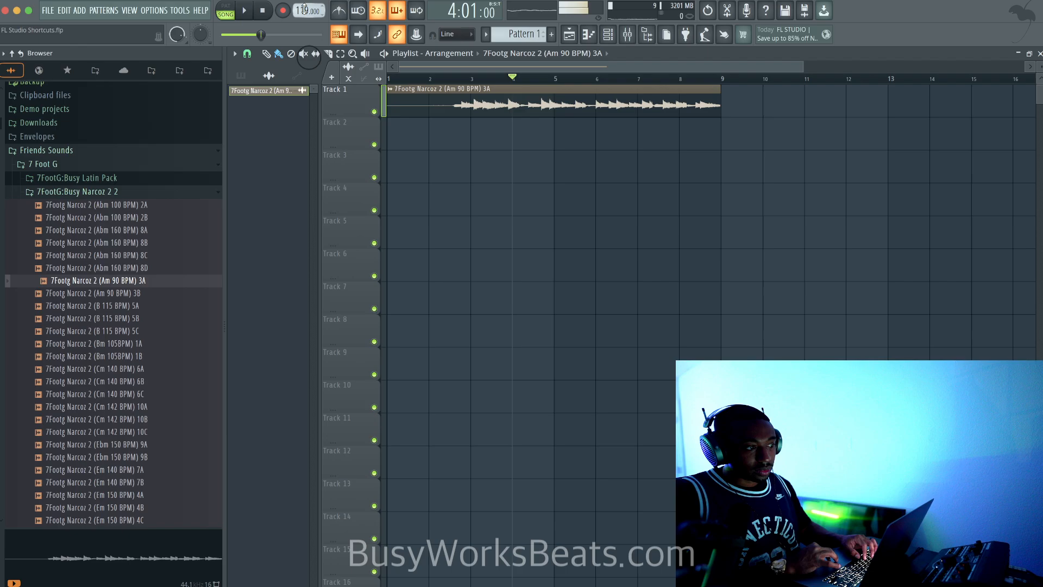
Step: Switch the Track 1 sample's time-stretching mode back to Resample and close its channel settings
{"action": "double_click", "coordinate": [516, 91]}
{"action": "left_click", "coordinate": [542, 217]}
{"action": "left_click", "coordinate": [543, 252]}
{"action": "left_click", "coordinate": [584, 161]}
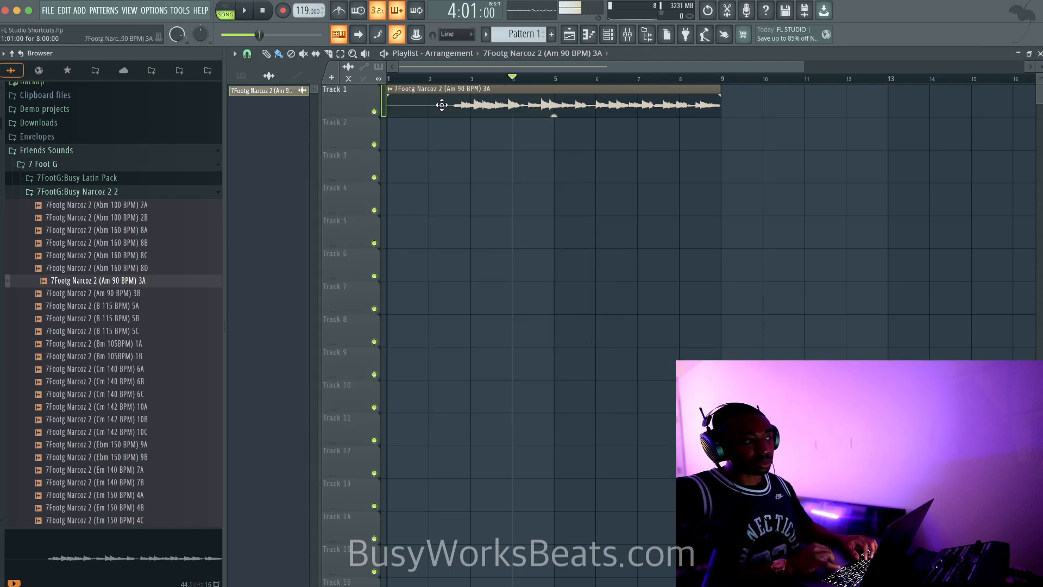
Step: Set the project tempo to 160 BPM, playing the sample from bar 4 before and after the change
{"action": "key", "text": "space"}
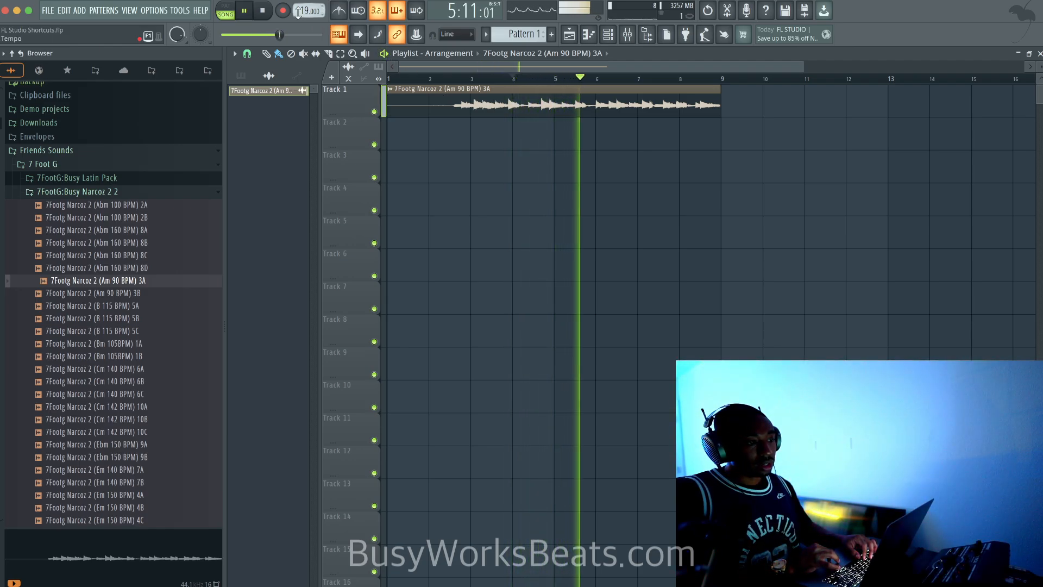
{"action": "key", "text": "space"}
{"action": "left_click_drag", "start_coordinate": [297, 12], "coordinate": [298, 8]}
{"action": "key", "text": "space"}
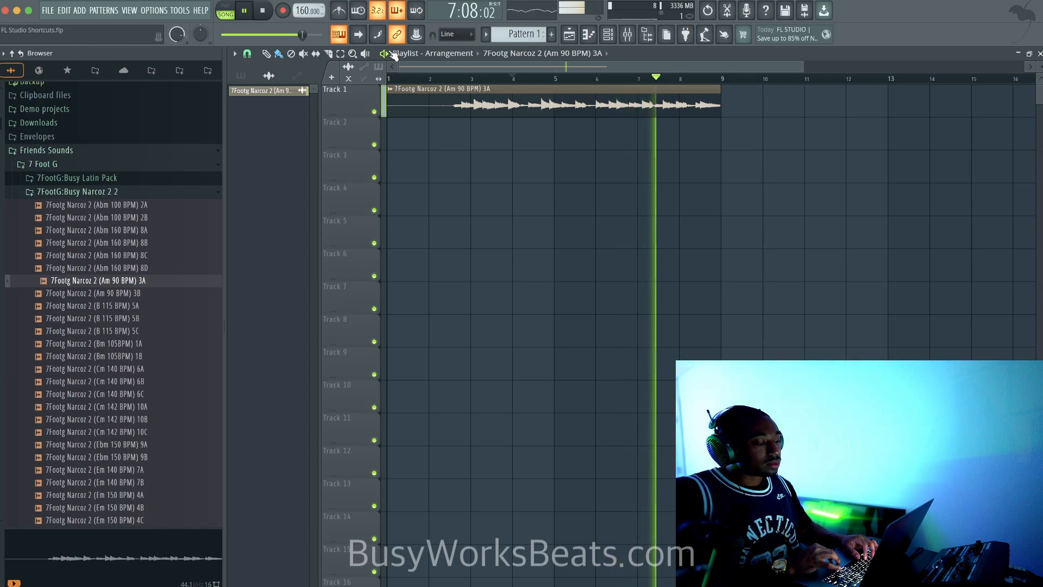
{"action": "key", "text": "space"}
Step: Review the time-stretching mode choices in the Track 1 sample's channel settings without changing the mode
{"action": "double_click", "coordinate": [435, 95]}
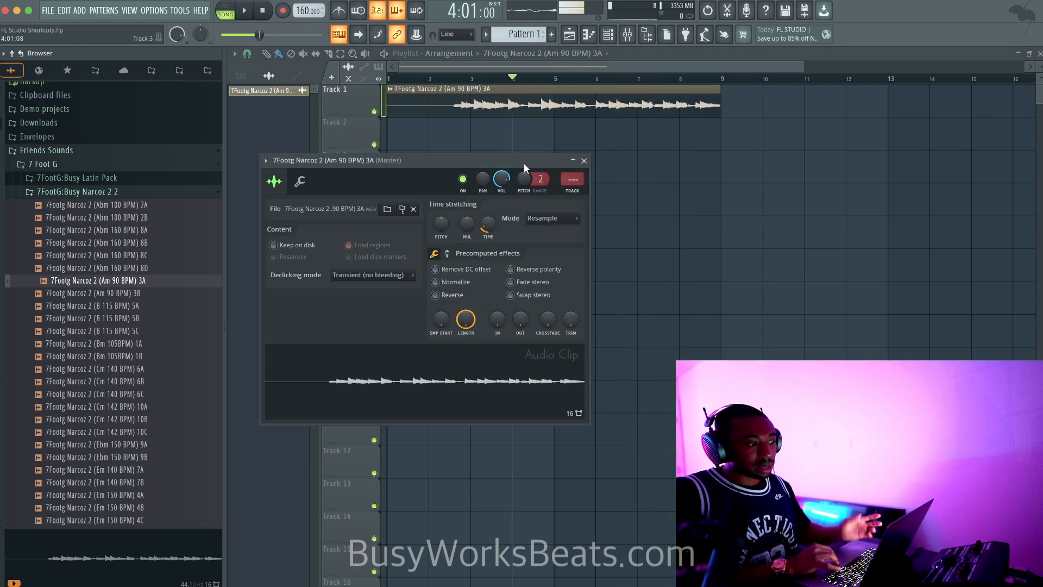
{"action": "left_click", "coordinate": [549, 218]}
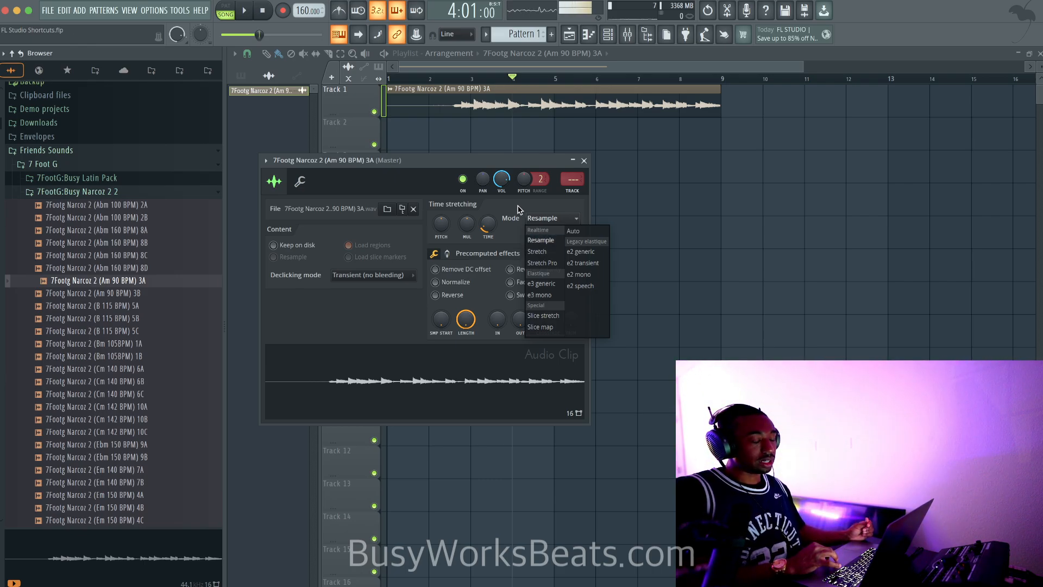
{"action": "left_click", "coordinate": [584, 162]}
{"action": "left_click", "coordinate": [584, 161]}
Step: Place 7Footg Narcoz 2 (Am 90 BPM) 3A afresh on Track 1 and add 7Footg Narcoz 2 (B 115 BPM) 5A to Track 2
{"action": "right_click", "coordinate": [552, 110]}
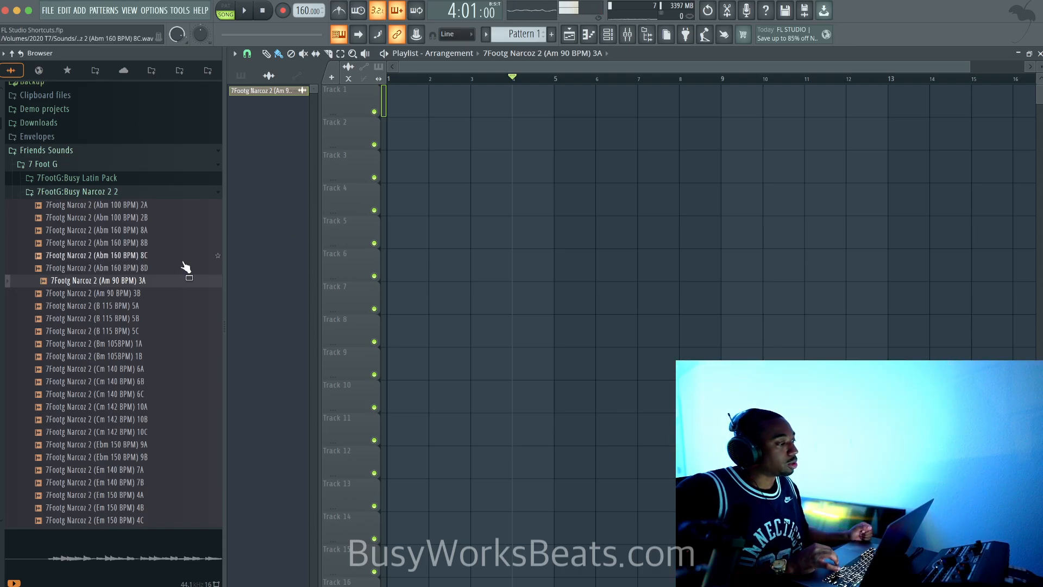
{"action": "left_click_drag", "start_coordinate": [207, 279], "coordinate": [397, 103]}
{"action": "left_click_drag", "start_coordinate": [163, 305], "coordinate": [451, 132]}
Step: Delete the clips on Track 1 and Track 2 and undo the deletion
{"action": "right_click", "coordinate": [441, 137]}
{"action": "right_click", "coordinate": [433, 102]}
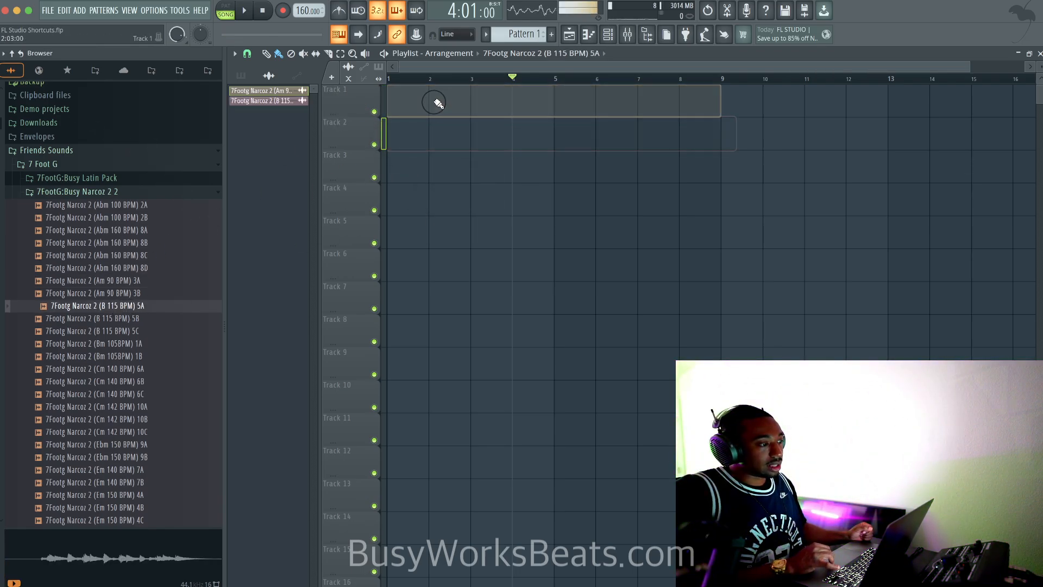
{"action": "key", "text": "super+z"}
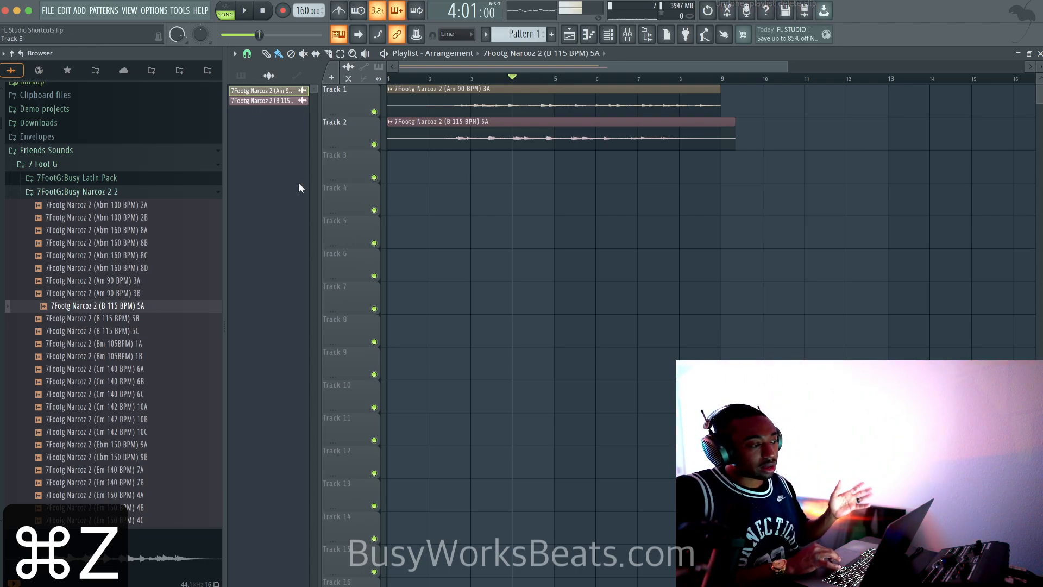
Step: Add 7Footg Narcoz 2 (Bm 105BPM) 1A to Track 3 and 7Footg Narcoz 2 (Cm 142 BPM) 10A to Track 4, both from bar 1
{"action": "left_click_drag", "start_coordinate": [128, 344], "coordinate": [407, 168]}
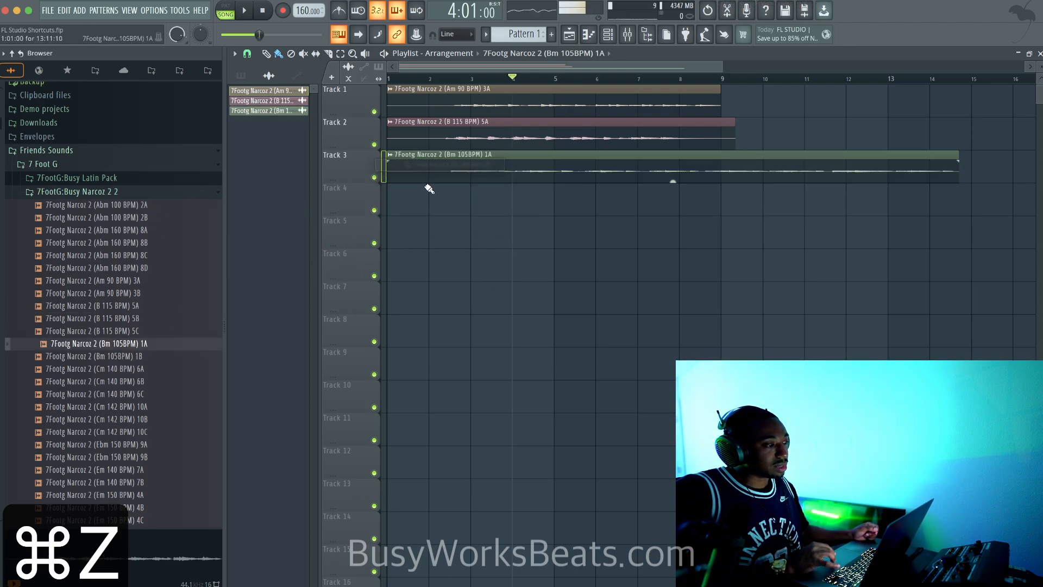
{"action": "left_click_drag", "start_coordinate": [185, 407], "coordinate": [397, 196]}
{"action": "left_click_drag", "start_coordinate": [470, 248], "coordinate": [424, 87]}
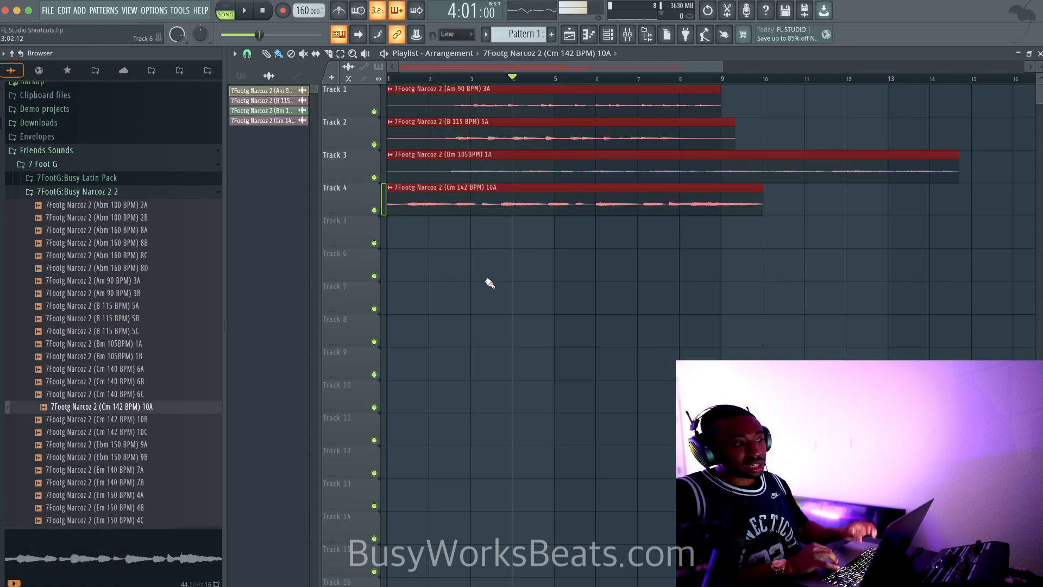
{"action": "left_click", "coordinate": [488, 292], "text": "ctrl"}
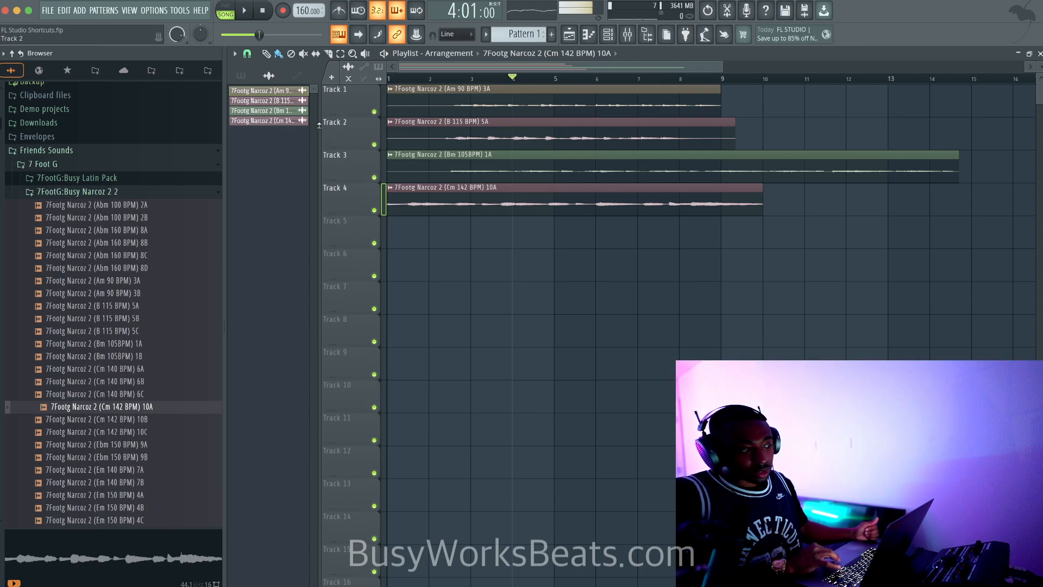
Step: Examine the playlist's options for exporting all playlist tracks, without starting an export
{"action": "left_click", "coordinate": [235, 54]}
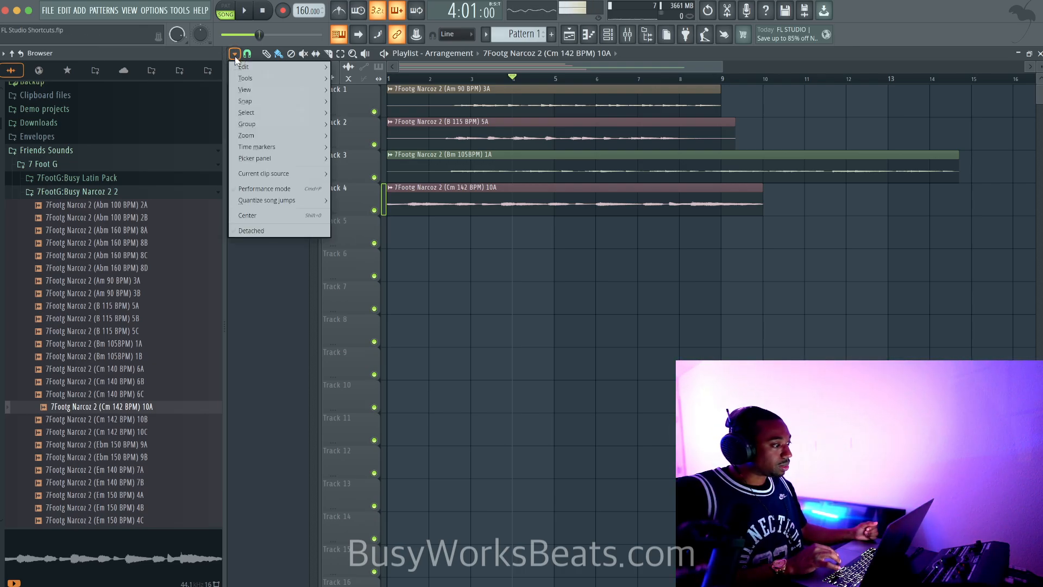
{"action": "mouse_move", "coordinate": [254, 79]}
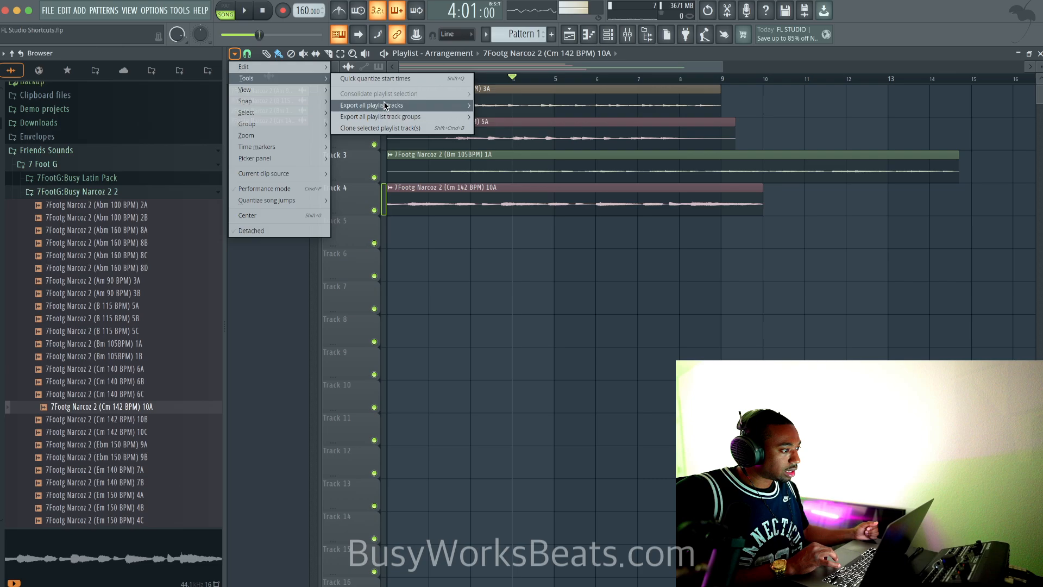
{"action": "mouse_move", "coordinate": [386, 108]}
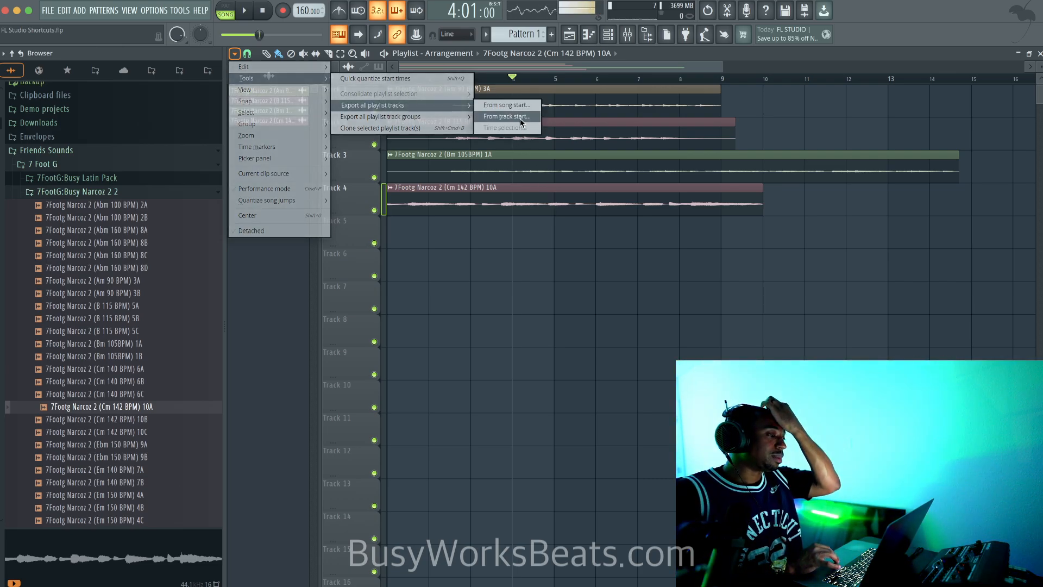
{"action": "left_click", "coordinate": [562, 295]}
Step: Select the time range from bar 1 to bar 16 and stagger the clips on Tracks 2, 3 and 4 to start at bars 7, 11 and 4
{"action": "left_click_drag", "start_coordinate": [391, 81], "coordinate": [1030, 88]}
{"action": "right_click", "coordinate": [746, 326]}
{"action": "left_click_drag", "start_coordinate": [492, 148], "coordinate": [742, 147]}
{"action": "left_click_drag", "start_coordinate": [542, 170], "coordinate": [959, 172]}
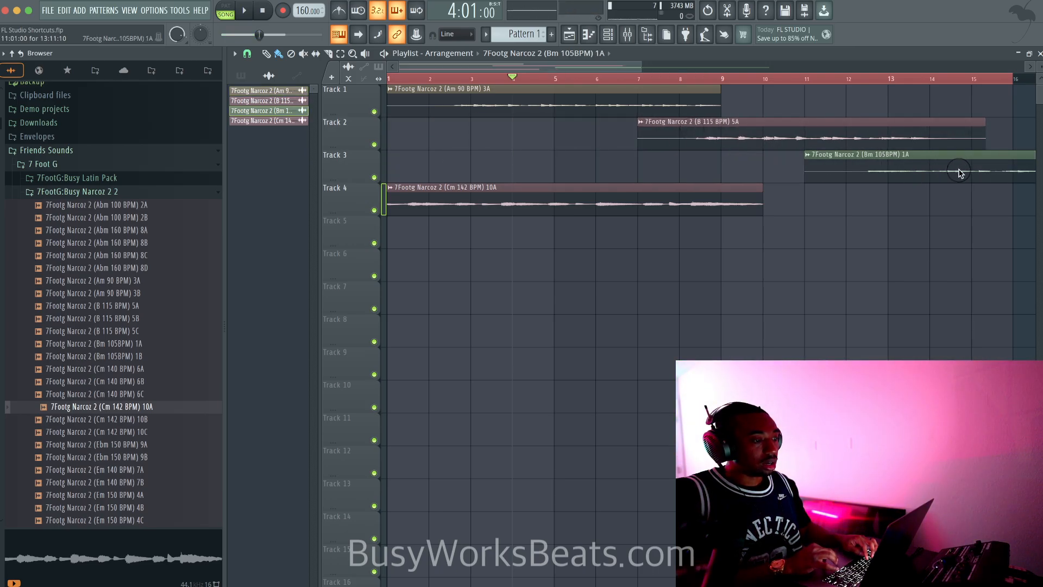
{"action": "left_click_drag", "start_coordinate": [543, 206], "coordinate": [674, 209]}
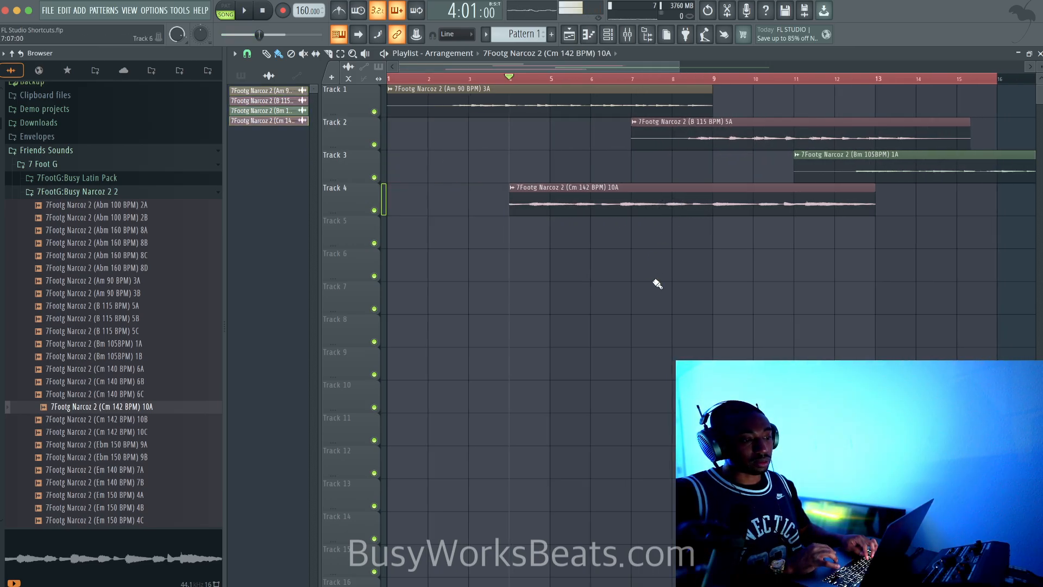
Step: Clear the playlist time selection and start exporting all playlist track groups from track start
{"action": "scroll", "coordinate": [647, 278], "scroll_direction": "down", "scroll_amount": 2}
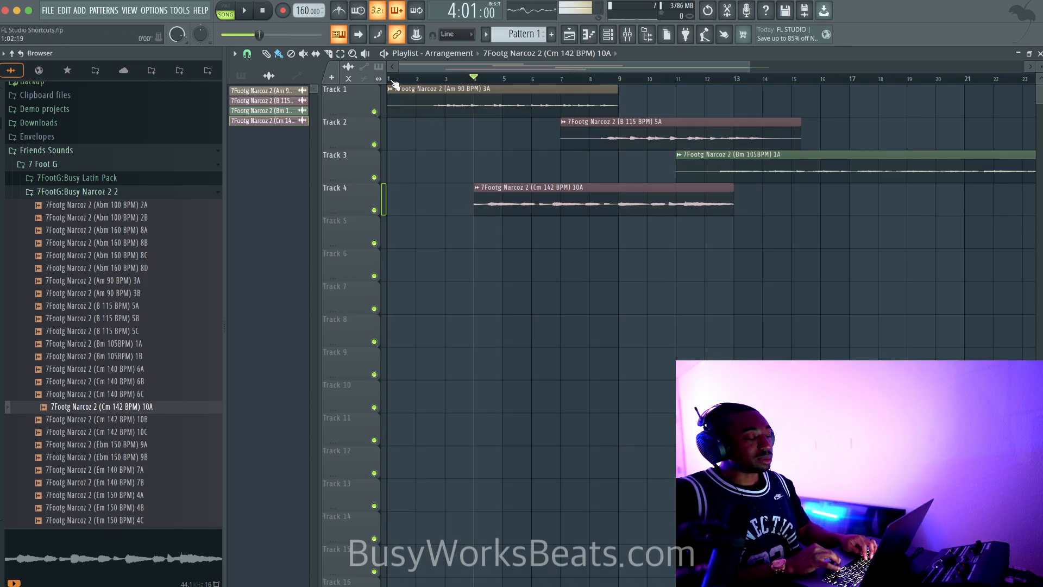
{"action": "left_click_drag", "start_coordinate": [398, 83], "coordinate": [377, 85]}
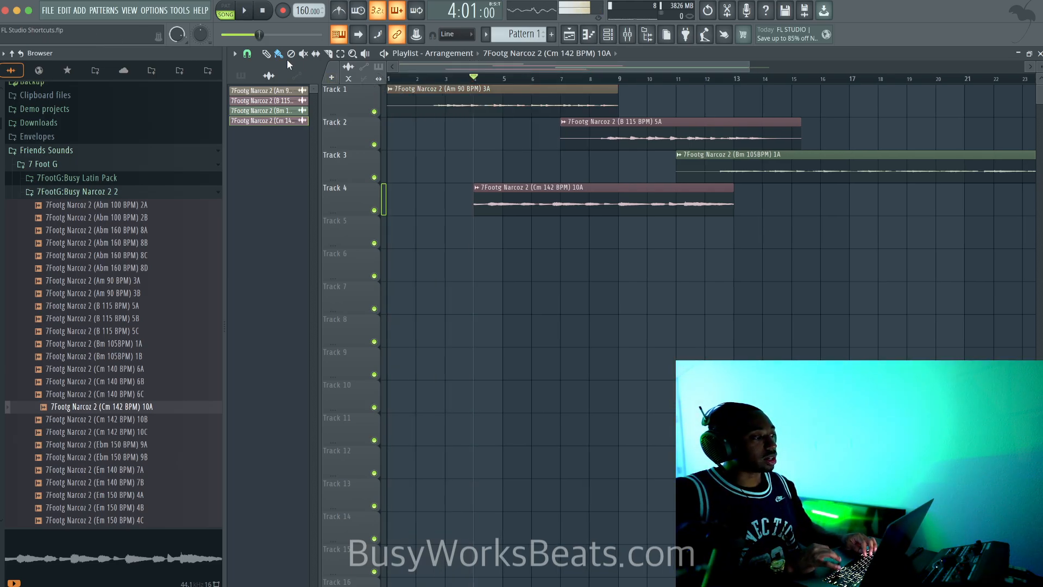
{"action": "left_click", "coordinate": [236, 55]}
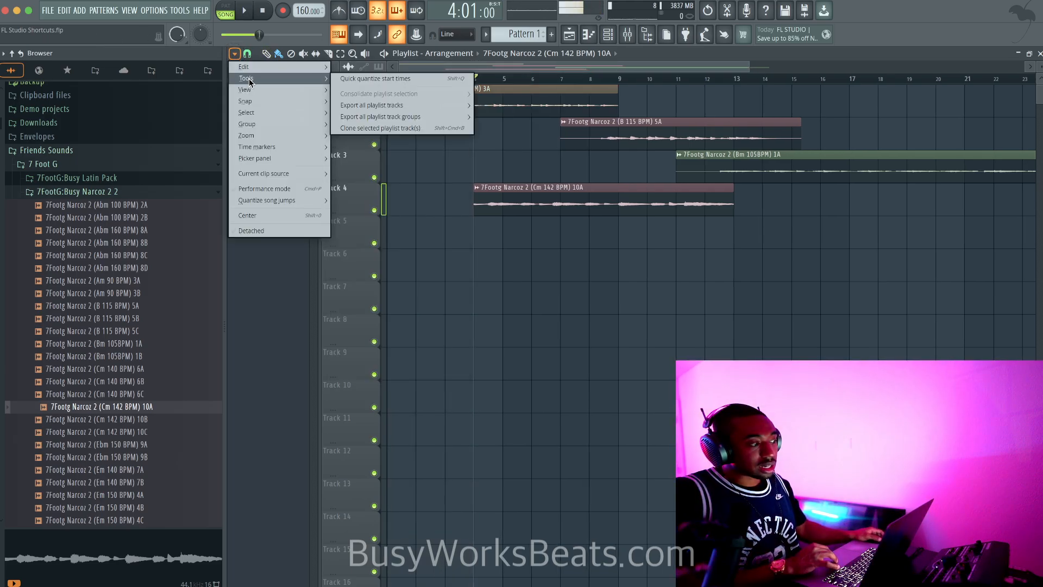
{"action": "mouse_move", "coordinate": [417, 117]}
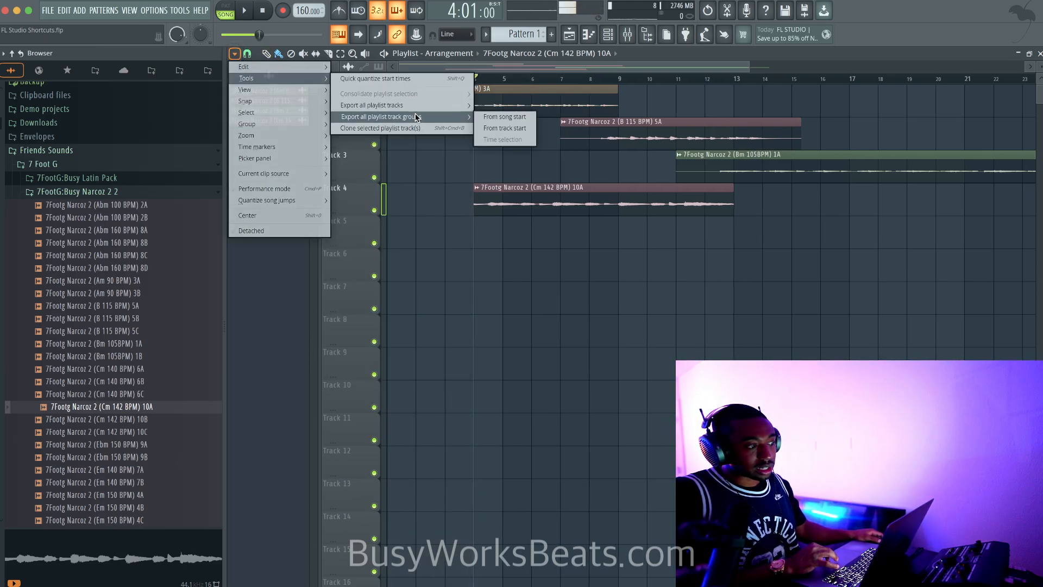
{"action": "left_click", "coordinate": [504, 129]}
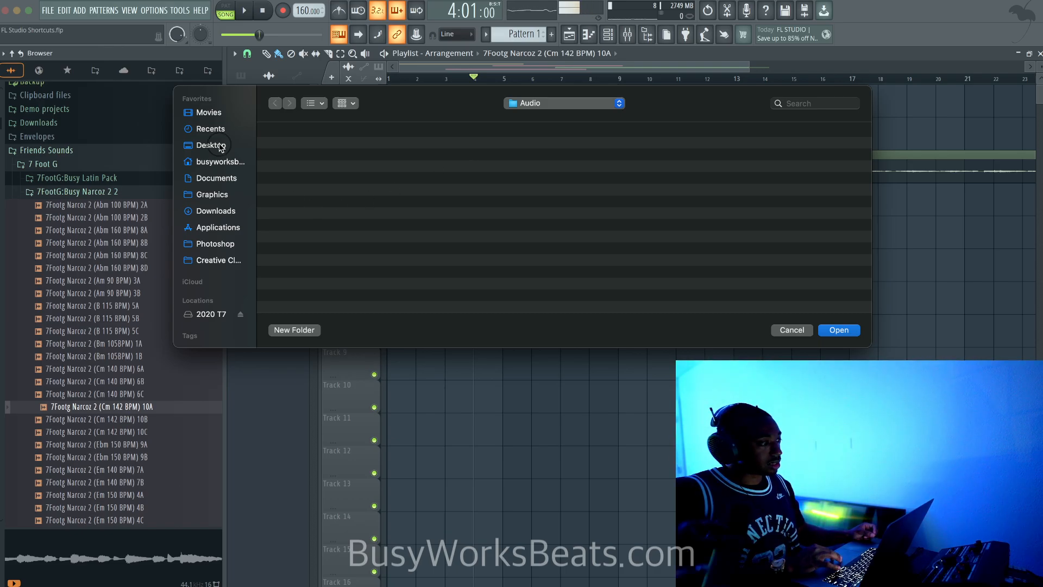
Step: Create a folder named DELETE2 on the Desktop and export the playlist tracks into it
{"action": "left_click", "coordinate": [211, 145]}
{"action": "key", "text": "super+shift+n"}
{"action": "type", "text": "D"}
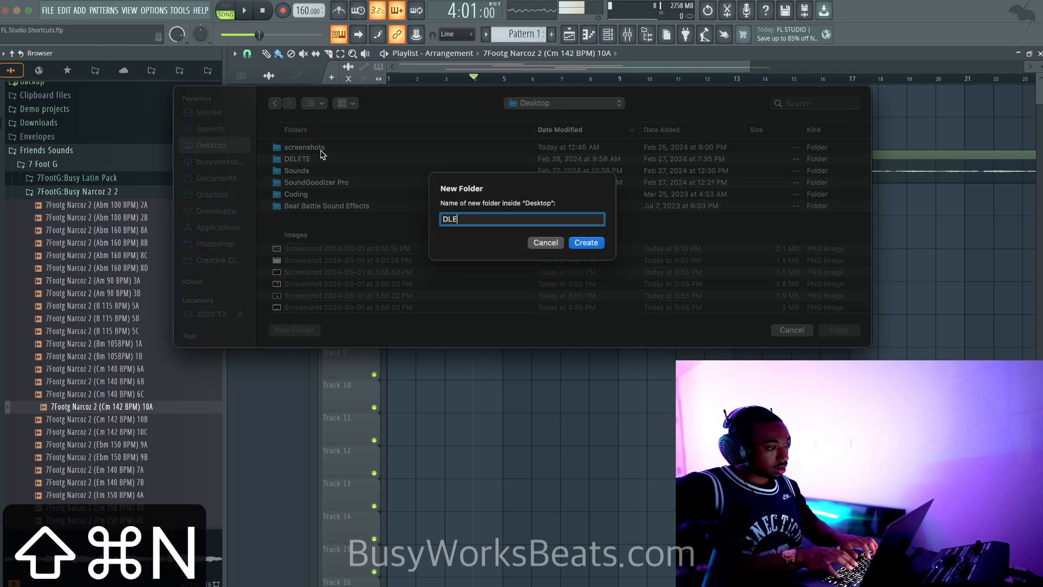
{"action": "type", "text": "ELETE"}
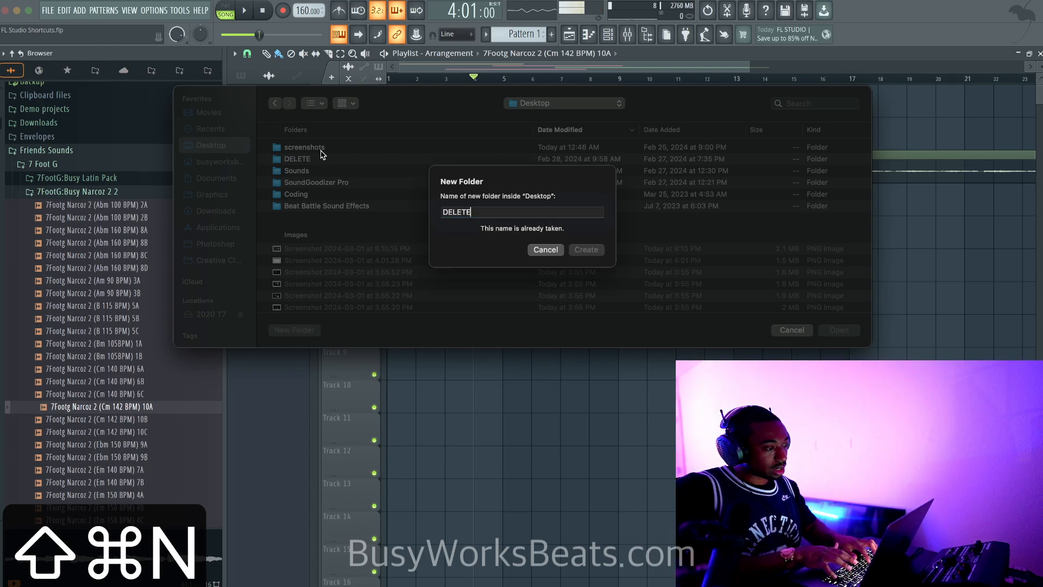
{"action": "type", "text": "2"}
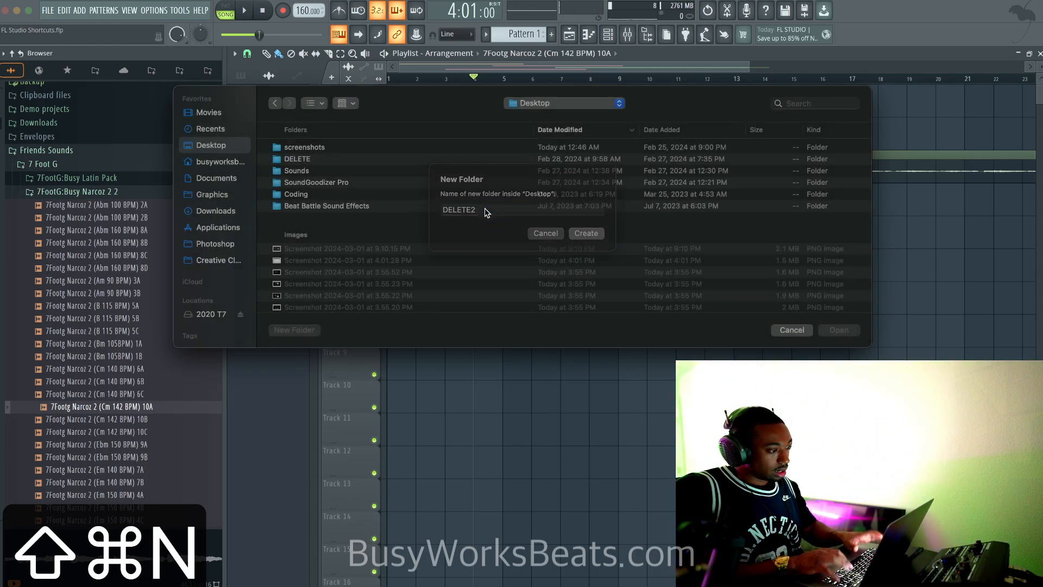
{"action": "key", "text": "Return"}
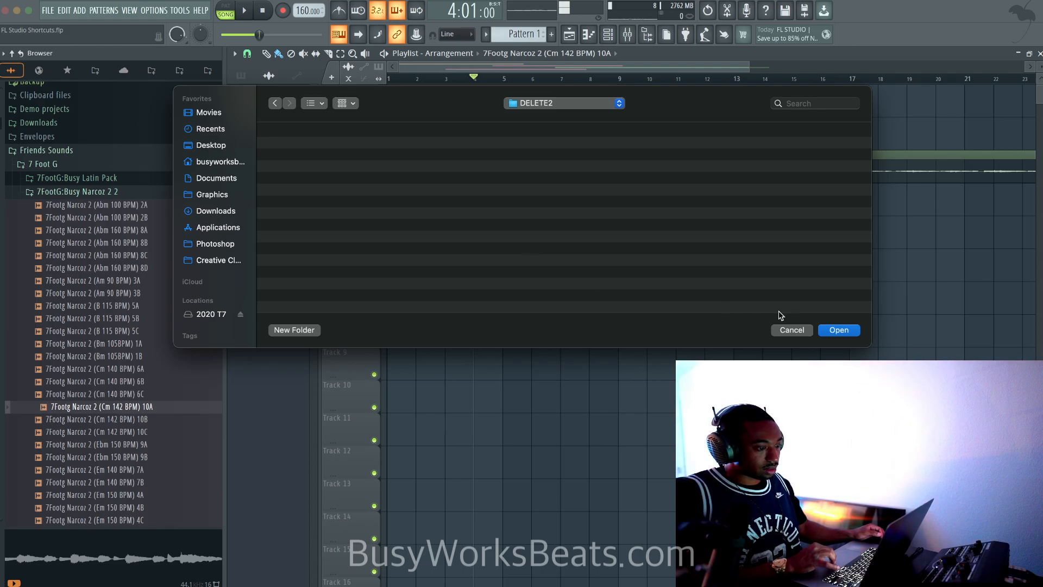
{"action": "key", "text": "Return"}
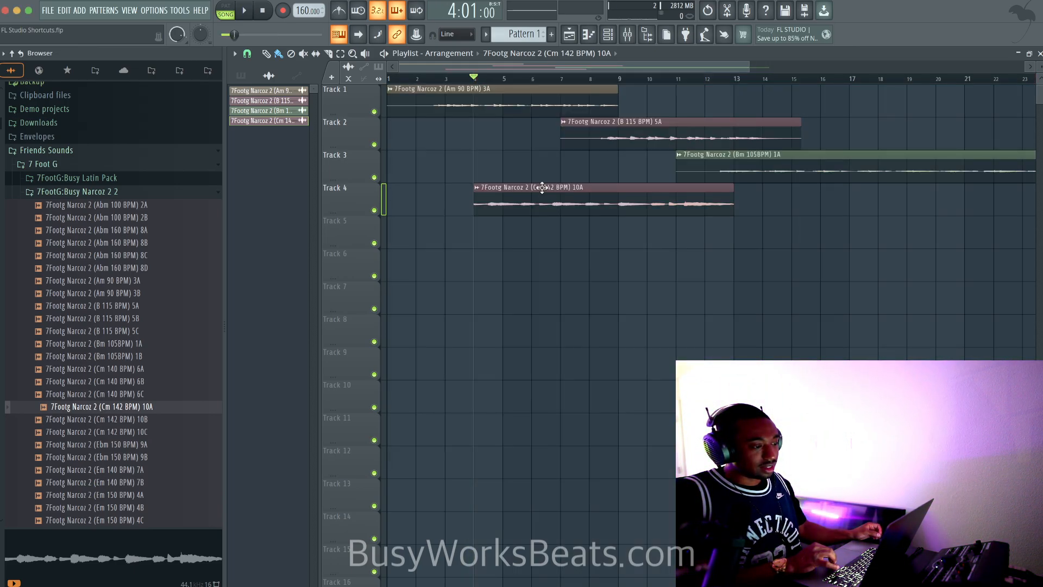
Step: Switch to Finder and open the DELETE2 folder on the Desktop
{"action": "right_click", "coordinate": [65, 585]}
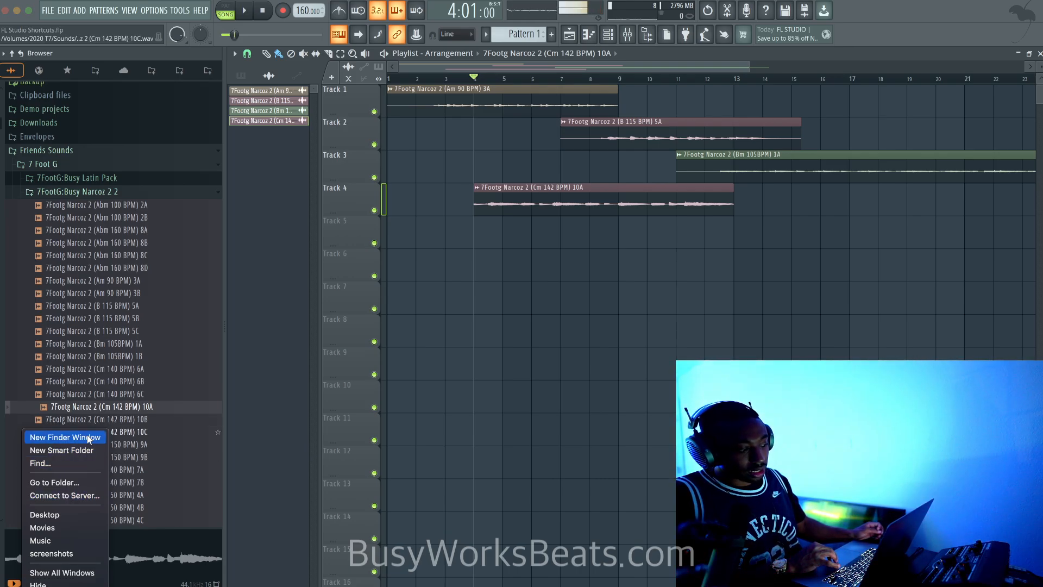
{"action": "left_click", "coordinate": [45, 515]}
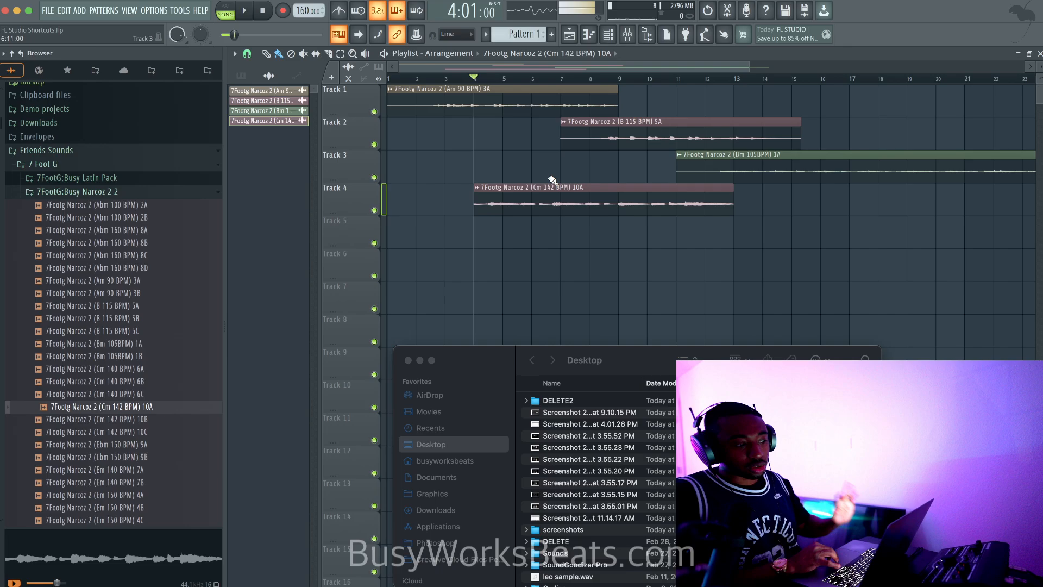
{"action": "left_click_drag", "start_coordinate": [578, 353], "coordinate": [579, 211]}
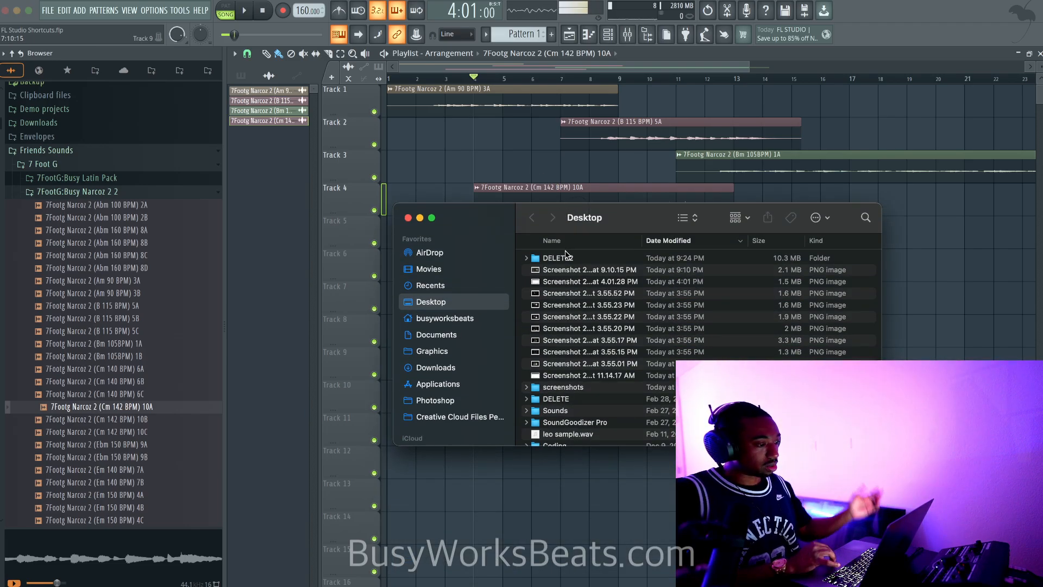
{"action": "double_click", "coordinate": [560, 257]}
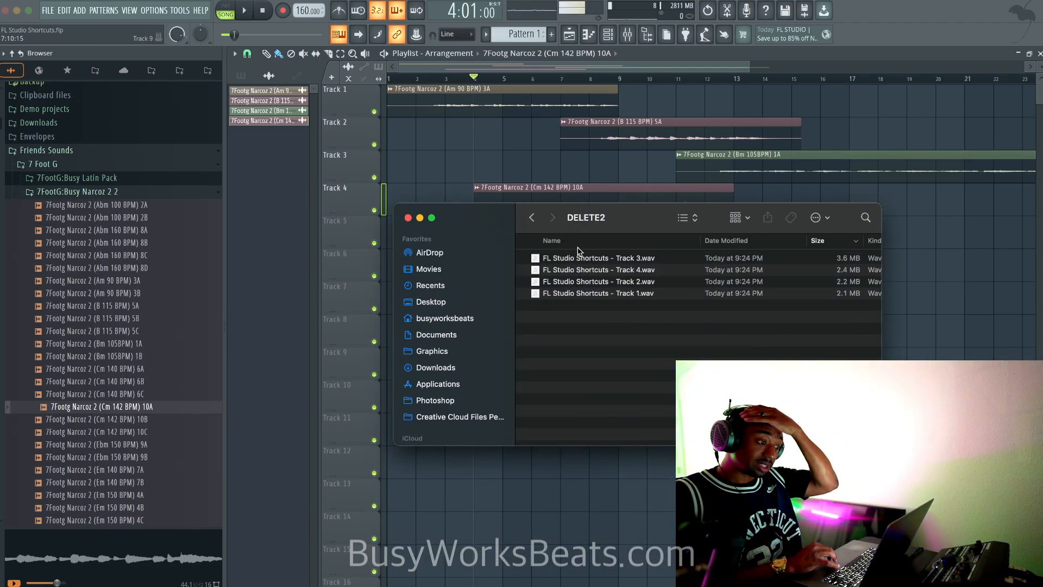
Step: Import the four exported track WAV files onto Tracks 5 to 8 from bar 1 and delete the placed clips
{"action": "left_click_drag", "start_coordinate": [609, 221], "coordinate": [598, 360]}
{"action": "key", "text": "super+a"}
{"action": "left_click_drag", "start_coordinate": [593, 397], "coordinate": [387, 239]}
{"action": "left_click", "coordinate": [661, 280]}
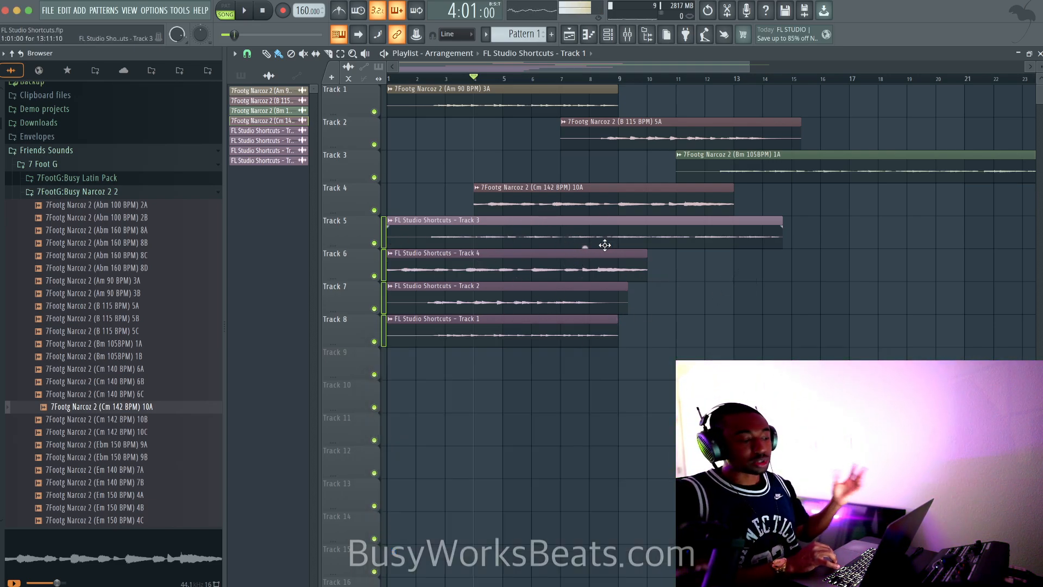
{"action": "right_click", "coordinate": [529, 232]}
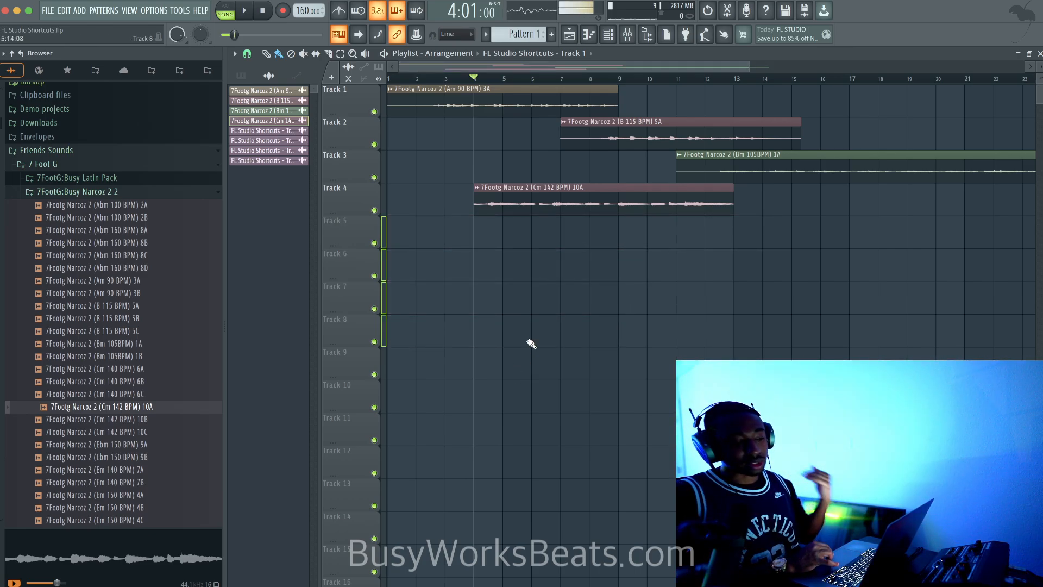
Step: Set the playlist snap to Bar and slice off both ends of the Track 2 clip so it runs from bar 8 to bar 14
{"action": "scroll", "coordinate": [511, 249], "scroll_direction": "down", "scroll_amount": 2}
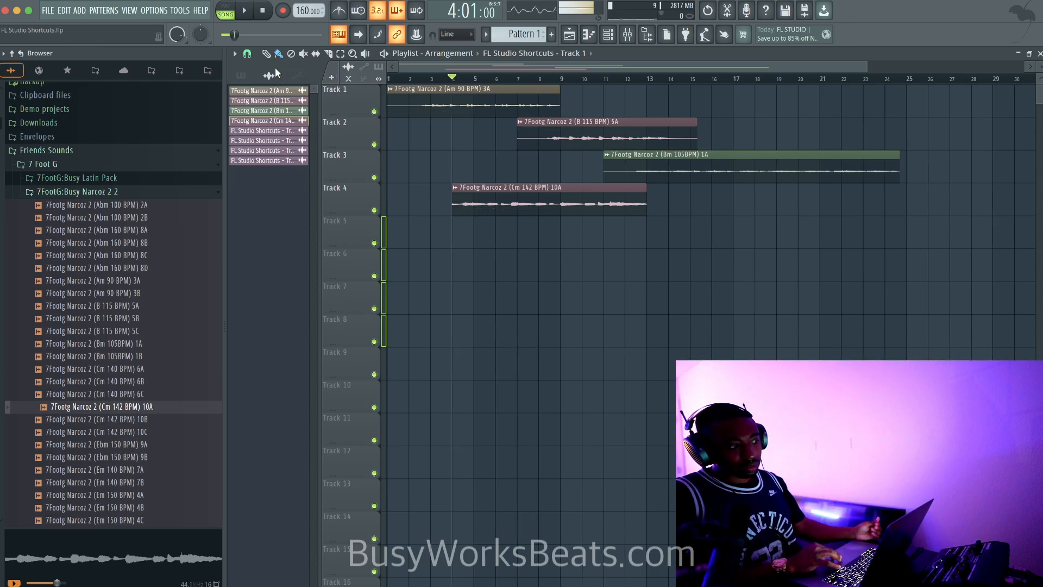
{"action": "left_click", "coordinate": [249, 55]}
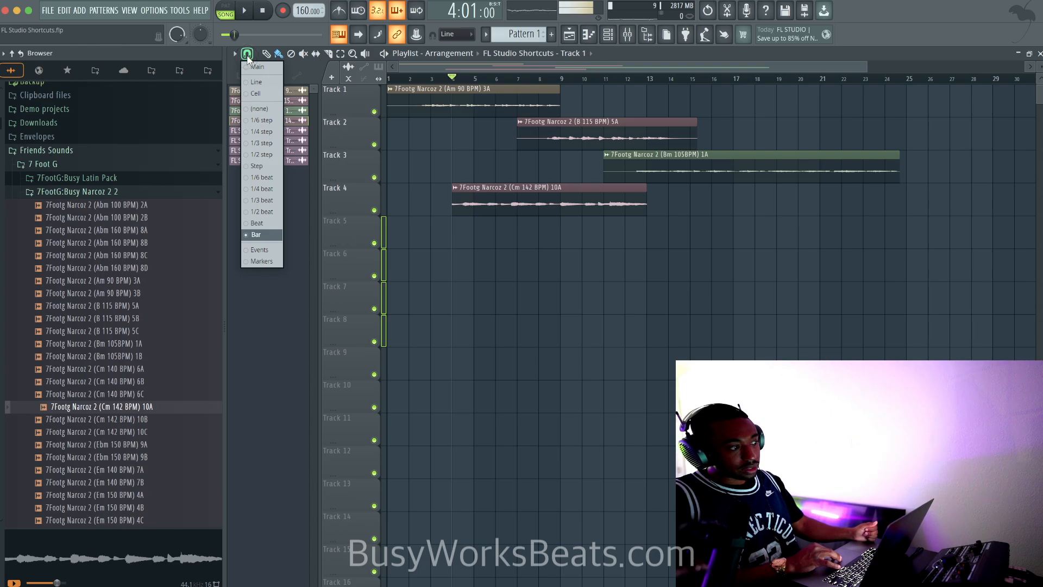
{"action": "left_click", "coordinate": [275, 235]}
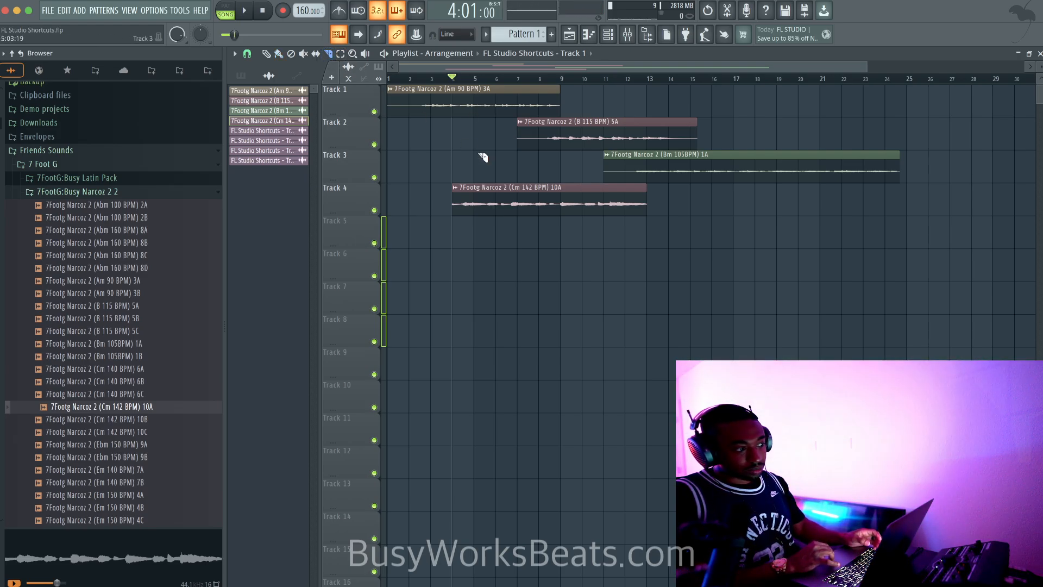
{"action": "left_click_drag", "start_coordinate": [700, 127], "coordinate": [673, 128]}
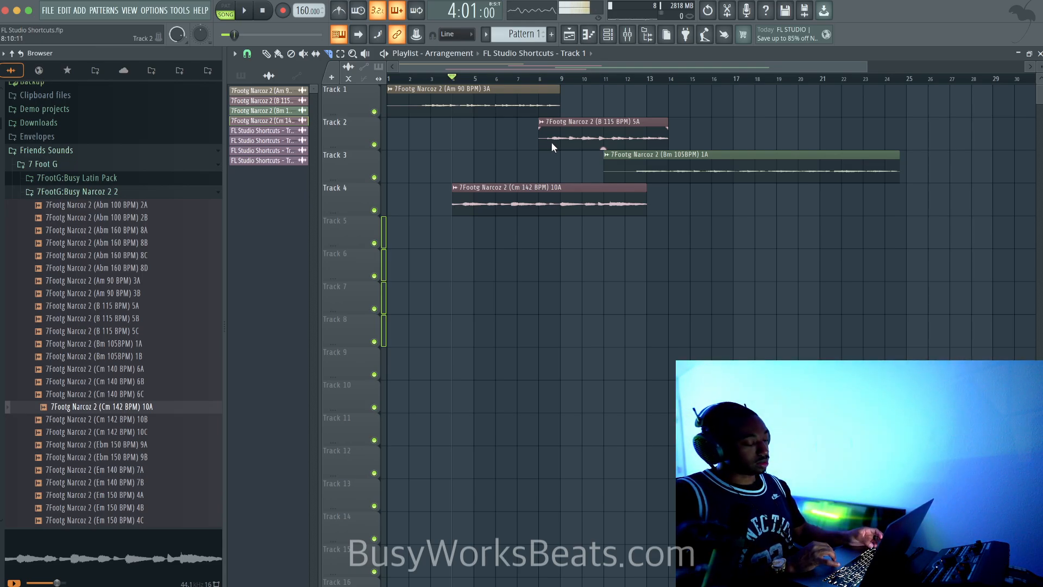
Step: Try slicing the Track 2 clip at bar 11, removing the part after it, and undo the extra slices
{"action": "left_click_drag", "start_coordinate": [603, 137], "coordinate": [599, 132]}
{"action": "key", "text": "super+z"}
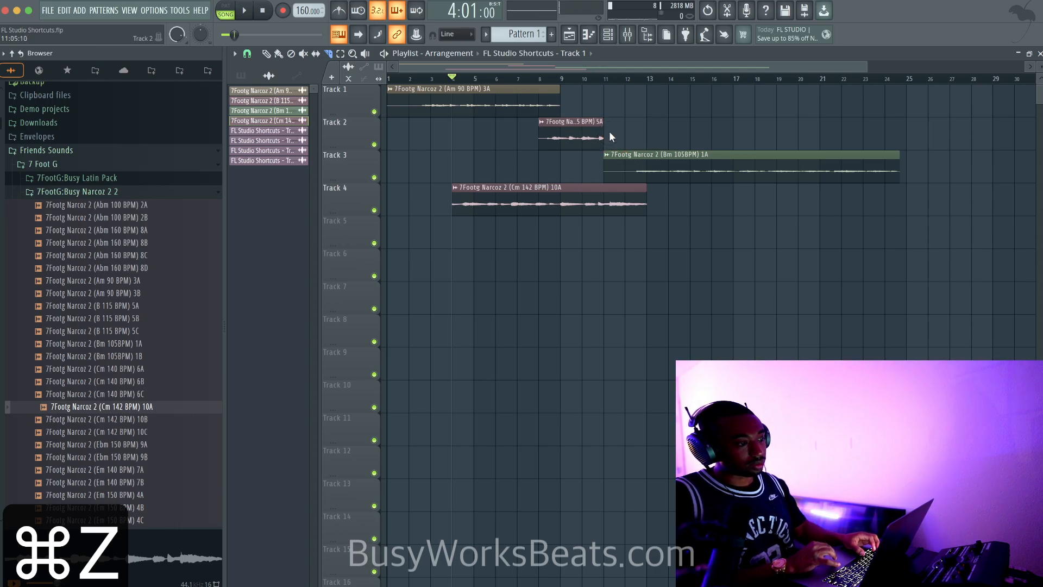
{"action": "key", "text": "super+z"}
{"action": "key", "text": "super+z"}
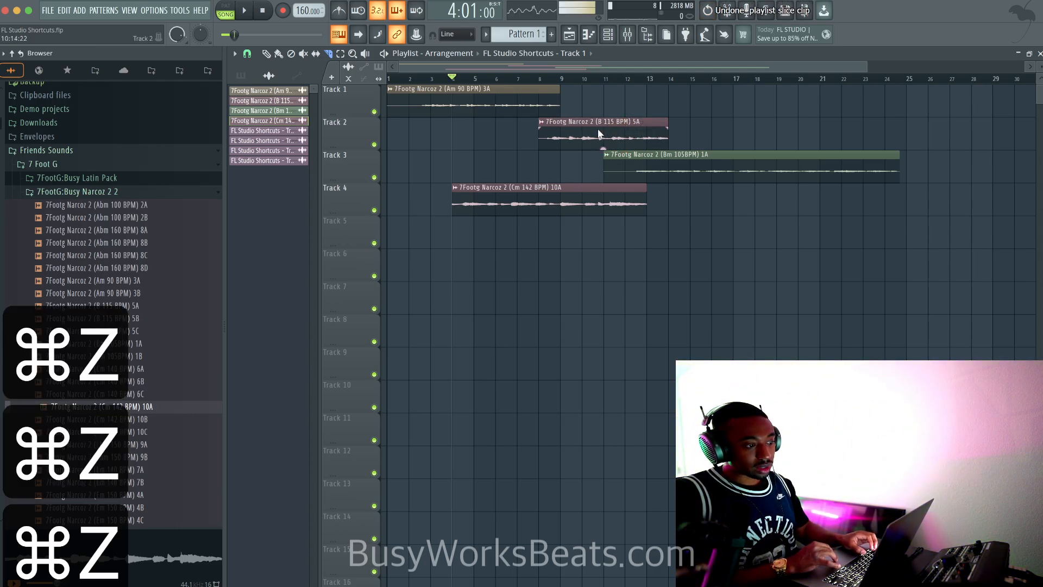
{"action": "left_click", "coordinate": [563, 146]}
{"action": "key", "text": "super+z"}
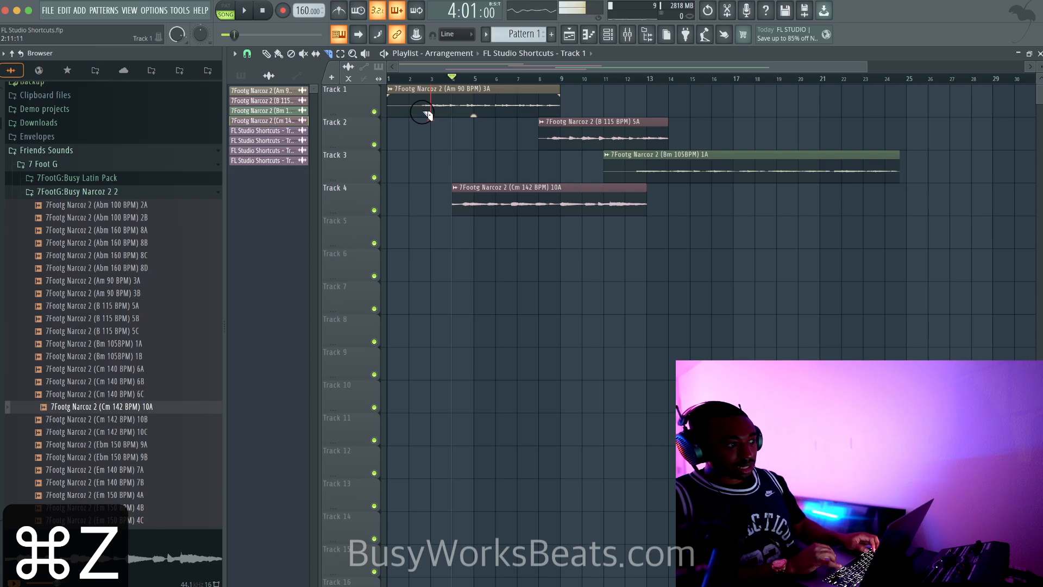
Step: Hide the browser and slice off the start of the Track 1 clip partway through bar 2, ignoring the snap
{"action": "scroll", "coordinate": [428, 93], "scroll_direction": "up", "scroll_amount": 4}
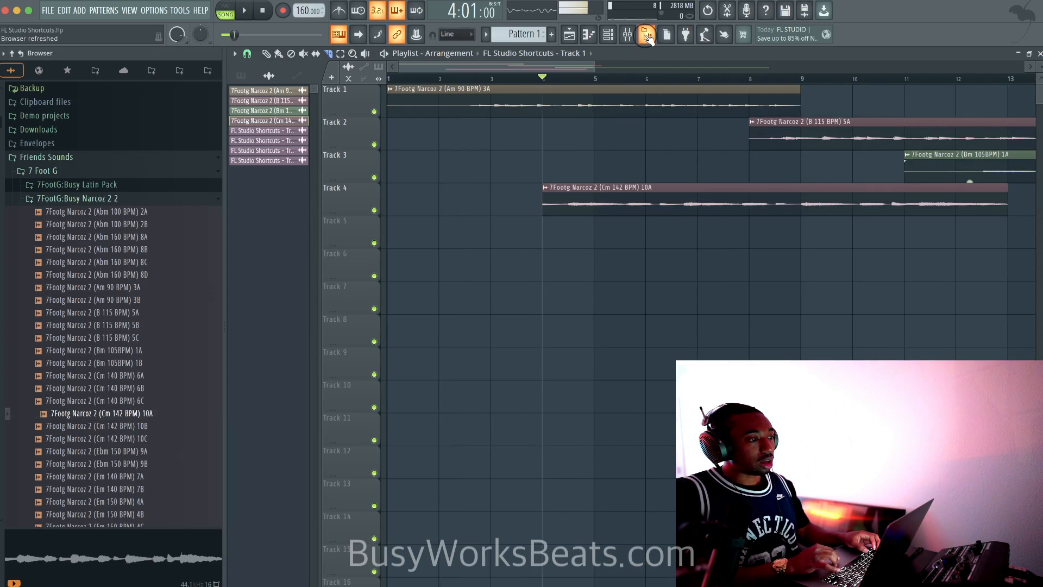
{"action": "key", "text": "alt+F8"}
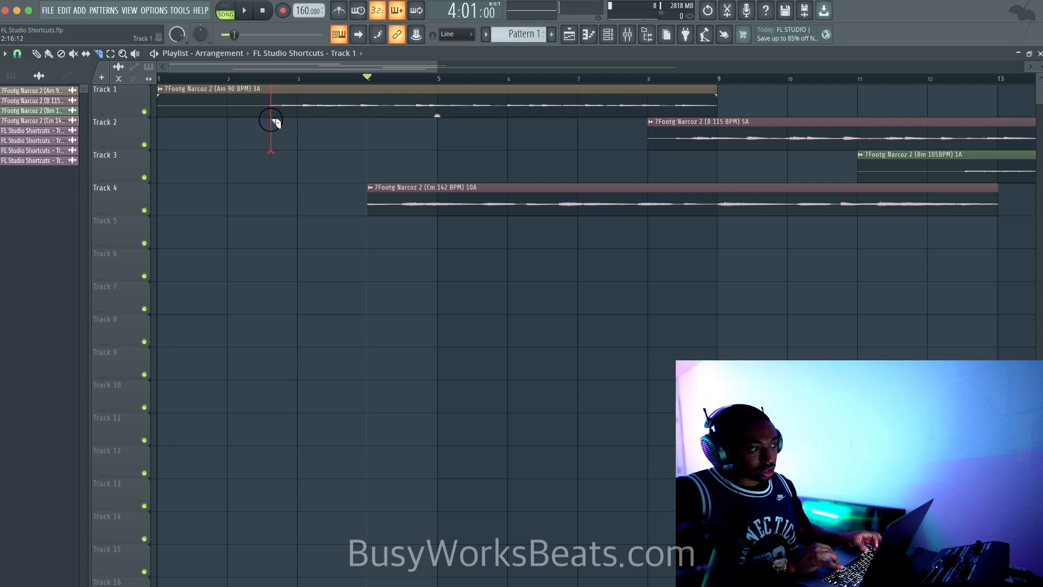
{"action": "left_click", "coordinate": [271, 120]}
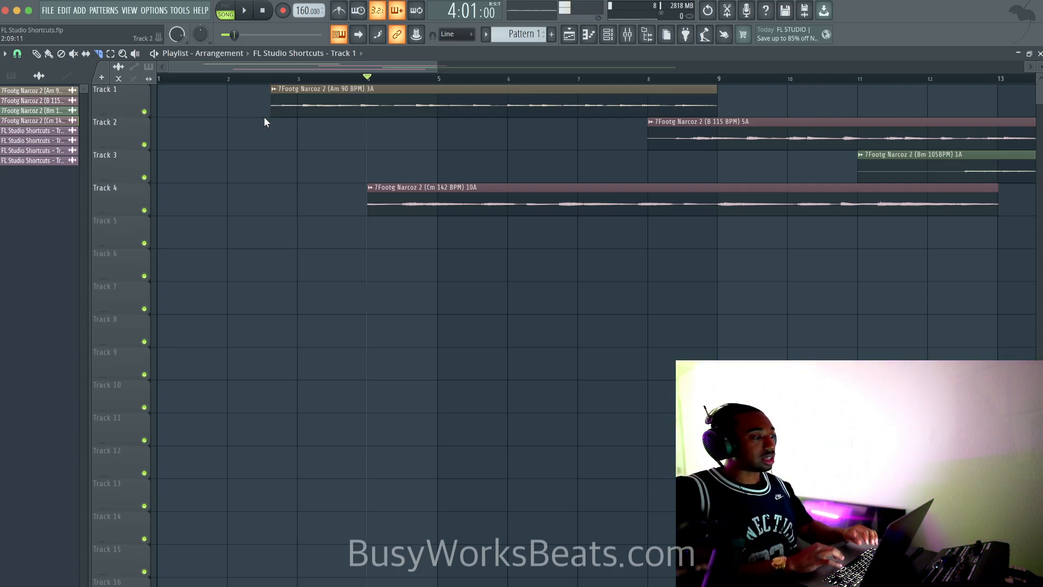
{"action": "scroll", "coordinate": [383, 96], "scroll_direction": "down", "scroll_amount": 2}
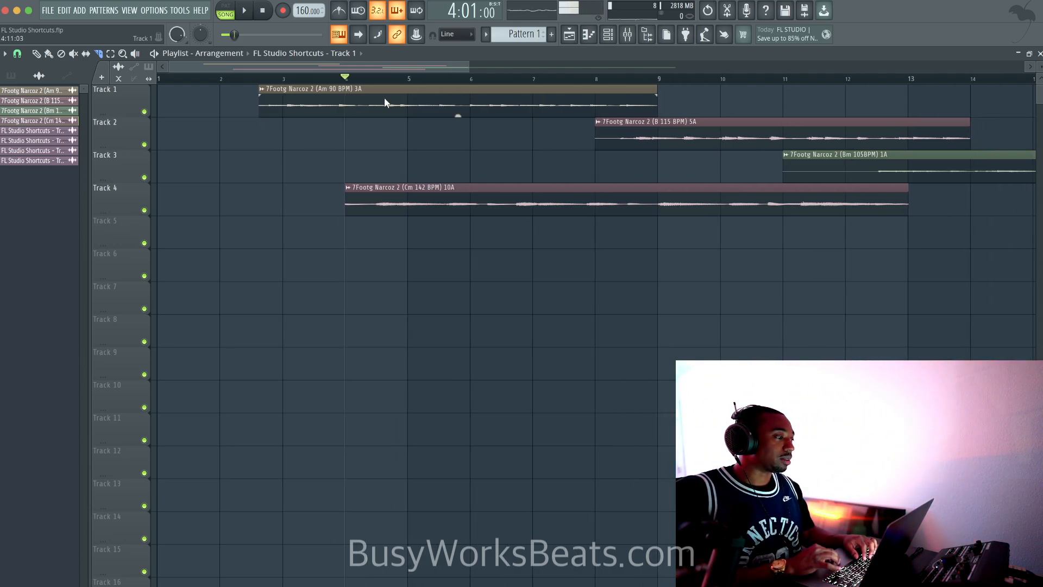
Step: Slice the clip on Track 1 at bars 5 and 6
{"action": "left_click", "coordinate": [483, 101], "text": "super"}
{"action": "scroll", "coordinate": [483, 101], "scroll_direction": "down", "scroll_amount": 3}
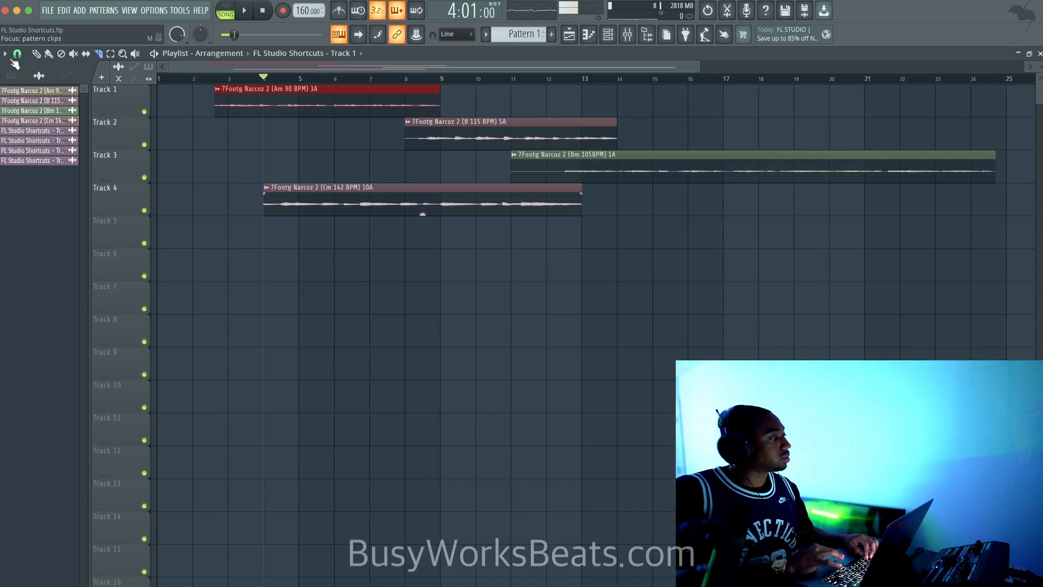
{"action": "left_click", "coordinate": [38, 54]}
{"action": "left_click", "coordinate": [86, 56]}
{"action": "scroll", "coordinate": [235, 163], "scroll_direction": "up", "scroll_amount": 2}
{"action": "left_click", "coordinate": [234, 163]}
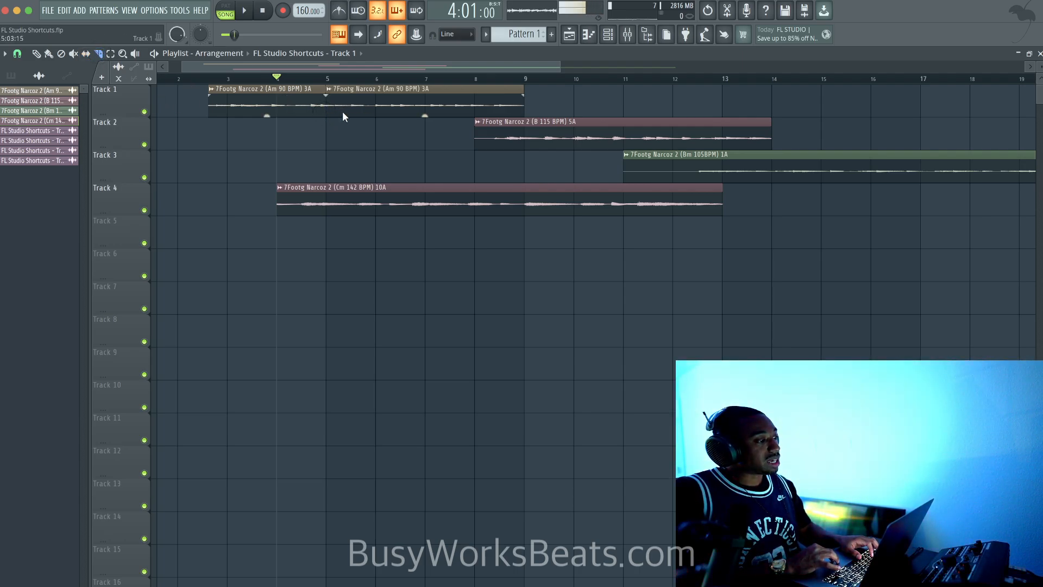
Step: Switch the playlist between the Slip and Draw tools, finishing on the Slip tool
{"action": "left_click", "coordinate": [86, 54]}
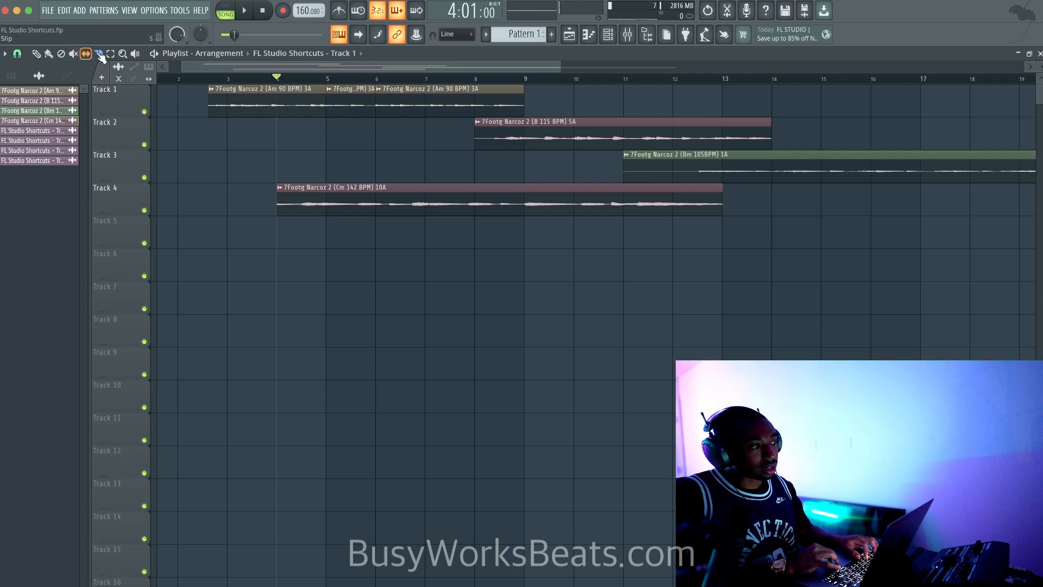
{"action": "left_click", "coordinate": [36, 54]}
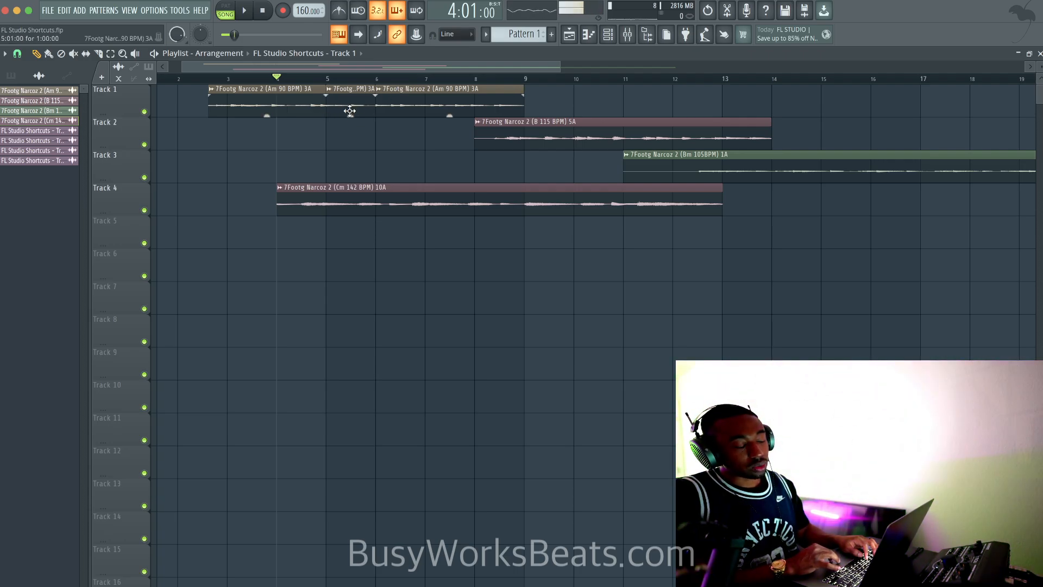
{"action": "left_click", "coordinate": [86, 54]}
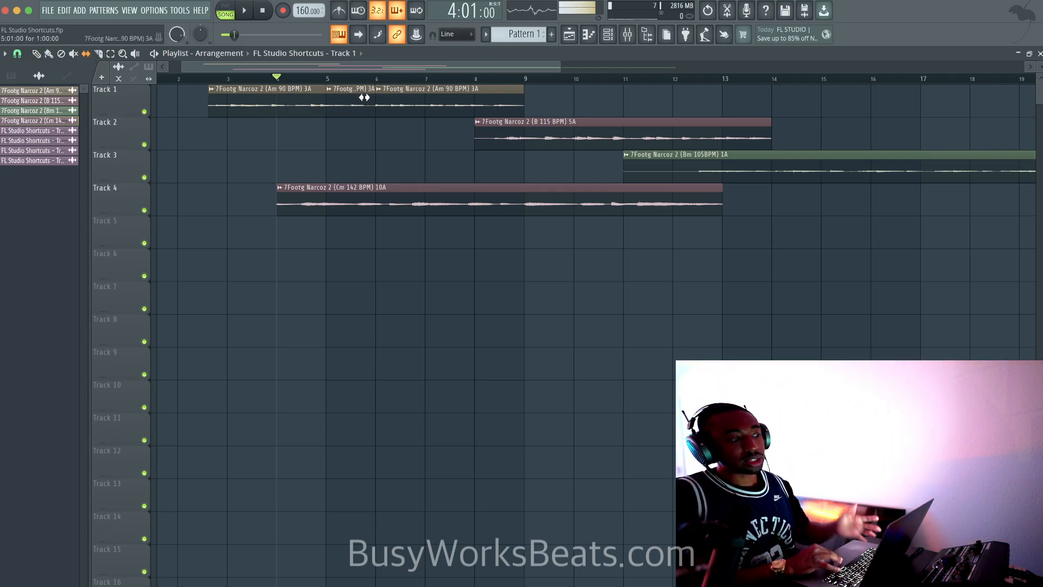
Step: Cut all clips from the playlist and show the browser again
{"action": "key", "text": "super+a"}
{"action": "key", "text": "super+x"}
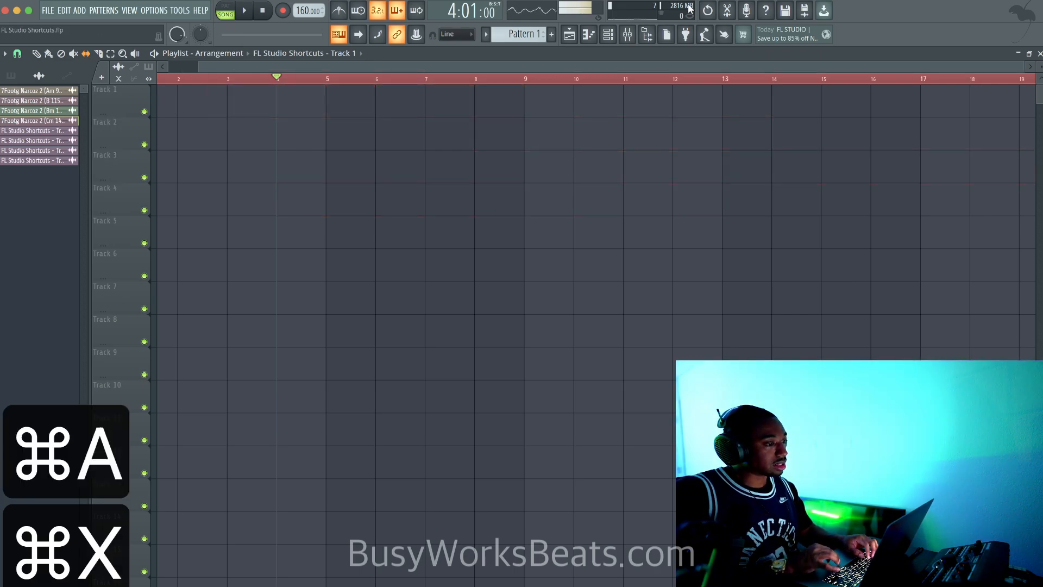
{"action": "left_click", "coordinate": [646, 35]}
Step: Add AJ_HALL_DRUM_BREAK_BINGSTEEN_82_BPM from the BREAKS! folder to Track 1 at bar 1 and set the project tempo to 82 BPM
{"action": "left_click", "coordinate": [153, 70]}
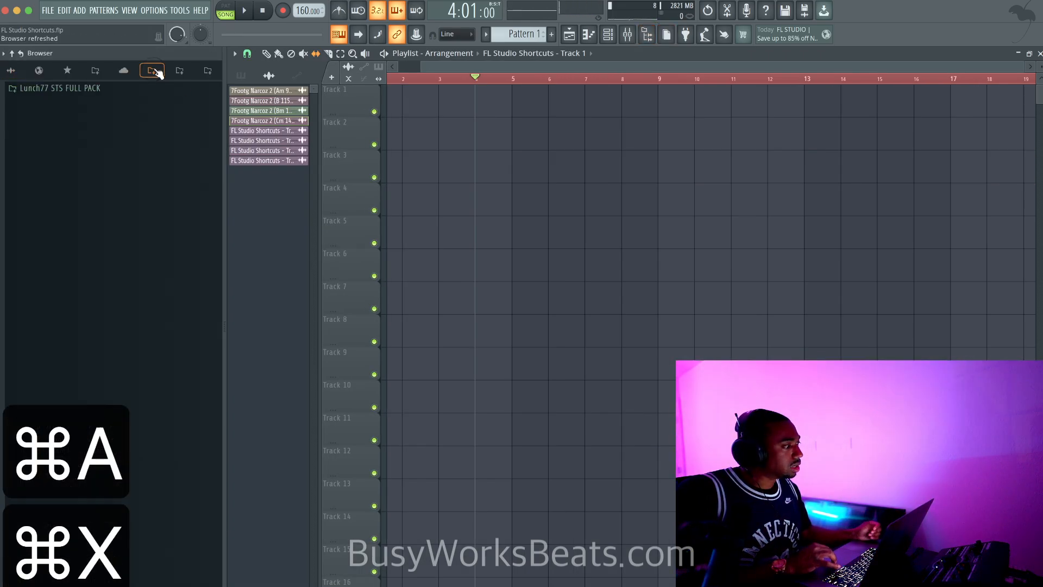
{"action": "left_click", "coordinate": [97, 72]}
{"action": "left_click_drag", "start_coordinate": [125, 156], "coordinate": [412, 105]}
{"action": "left_click_drag", "start_coordinate": [300, 12], "coordinate": [327, 196]}
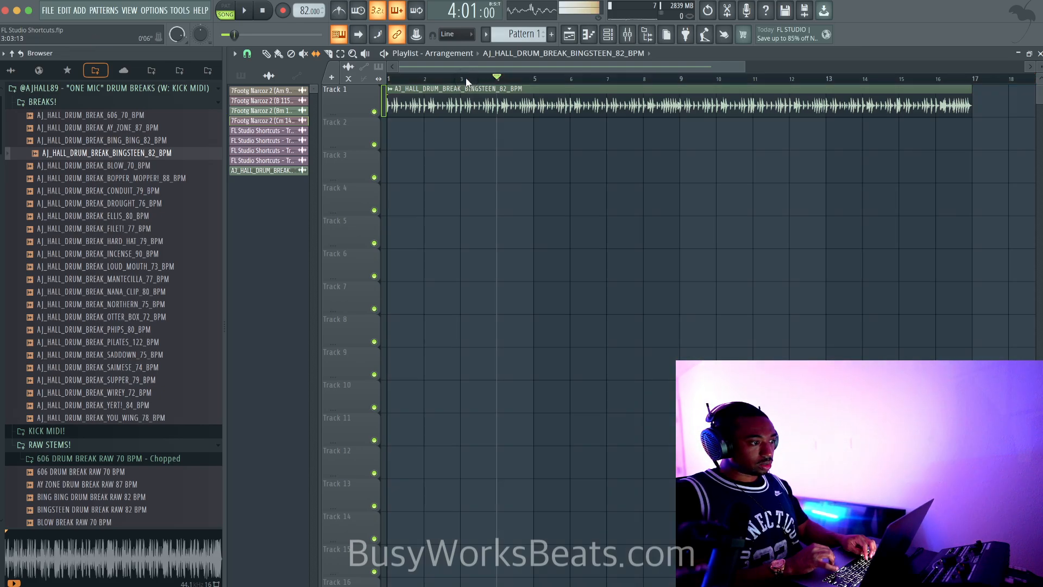
Step: Lower the gain of the drum break clip on Track 1 with the Draw tool and make the track taller during playback
{"action": "left_click", "coordinate": [267, 54]}
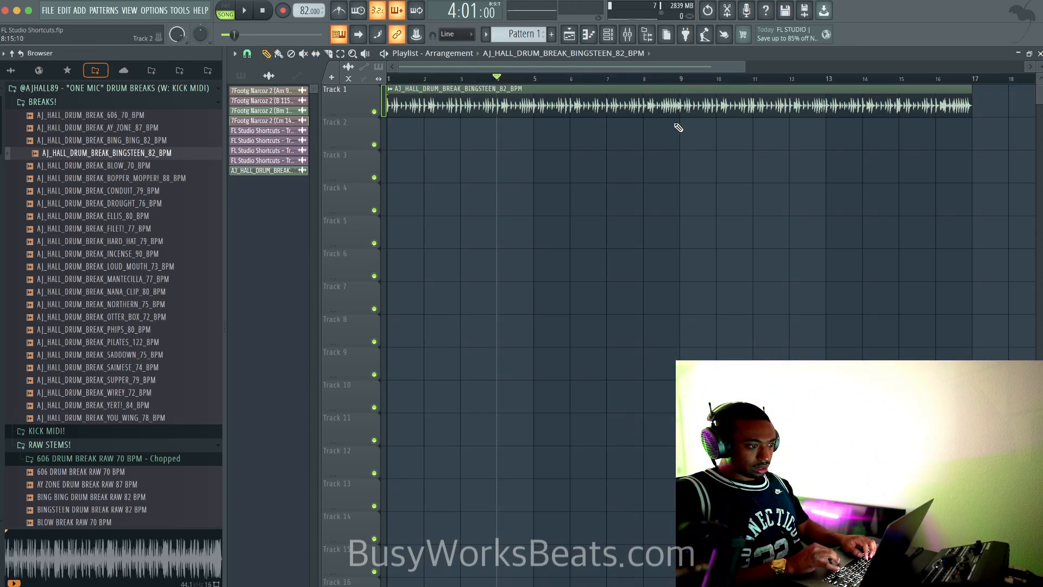
{"action": "left_click_drag", "start_coordinate": [680, 106], "coordinate": [681, 116]}
{"action": "left_click", "coordinate": [245, 10]}
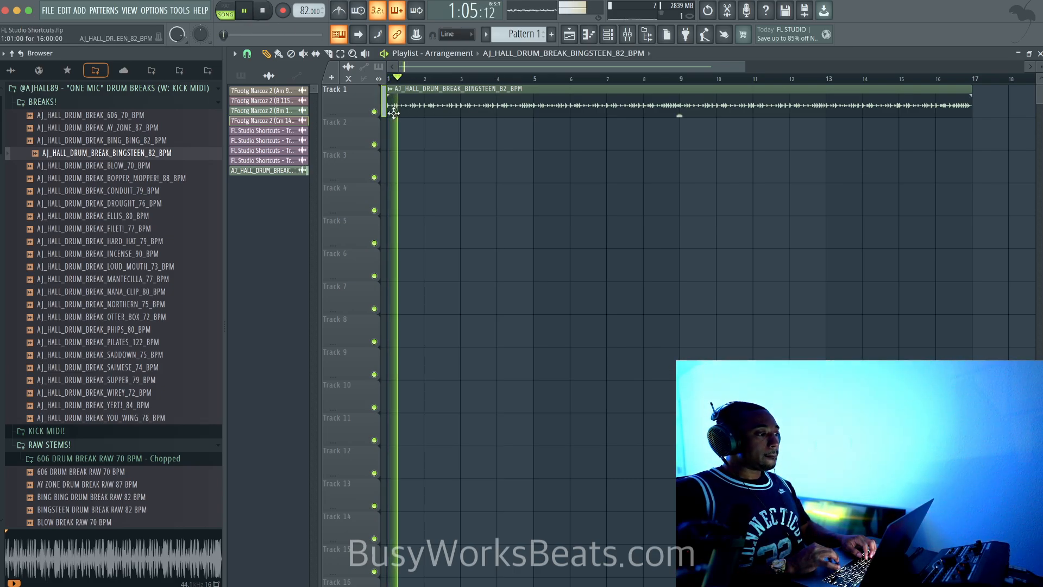
{"action": "left_click_drag", "start_coordinate": [364, 116], "coordinate": [363, 138]}
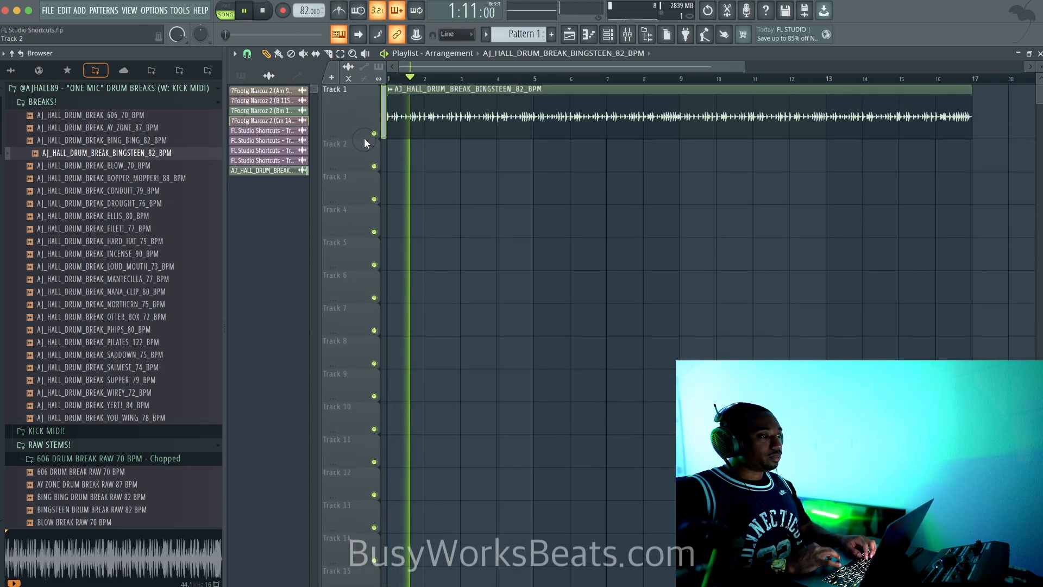
{"action": "scroll", "coordinate": [428, 118], "scroll_direction": "up", "scroll_amount": 3}
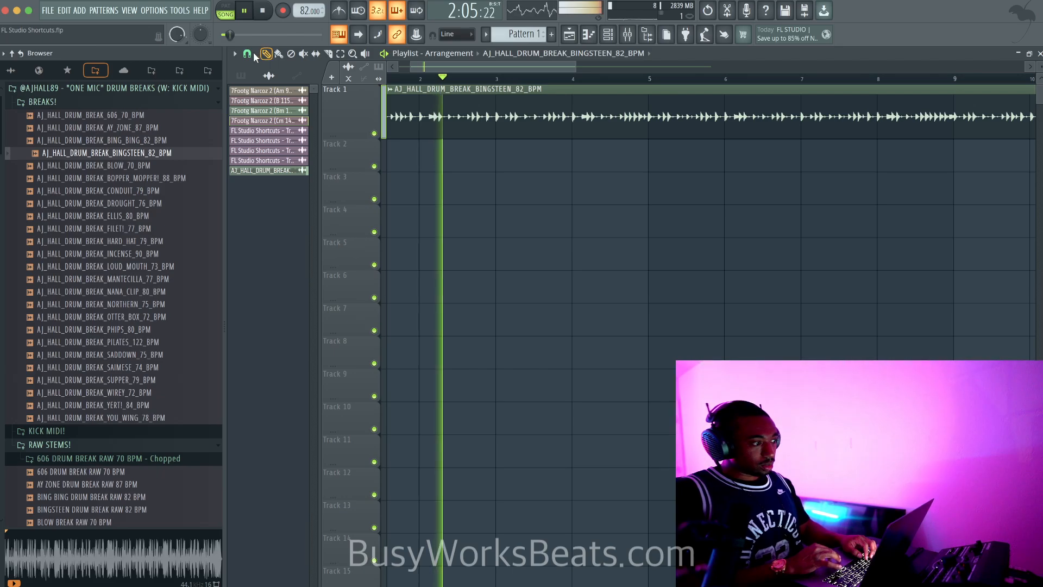
{"action": "key", "text": "space"}
Step: Set the playlist's snap to Beat
{"action": "left_click", "coordinate": [248, 53]}
{"action": "left_click", "coordinate": [271, 214]}
{"action": "scroll", "coordinate": [461, 175], "scroll_direction": "up", "scroll_amount": 2}
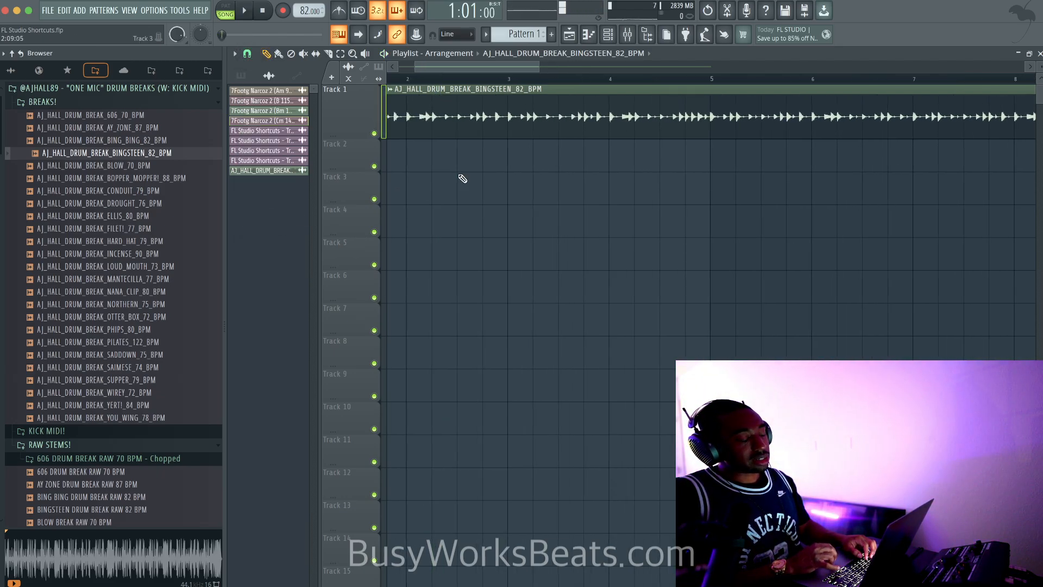
Step: Audition the drum break, slice it at 2:13 and at bar 3, and select the short piece between the cuts
{"action": "left_click", "coordinate": [329, 53]}
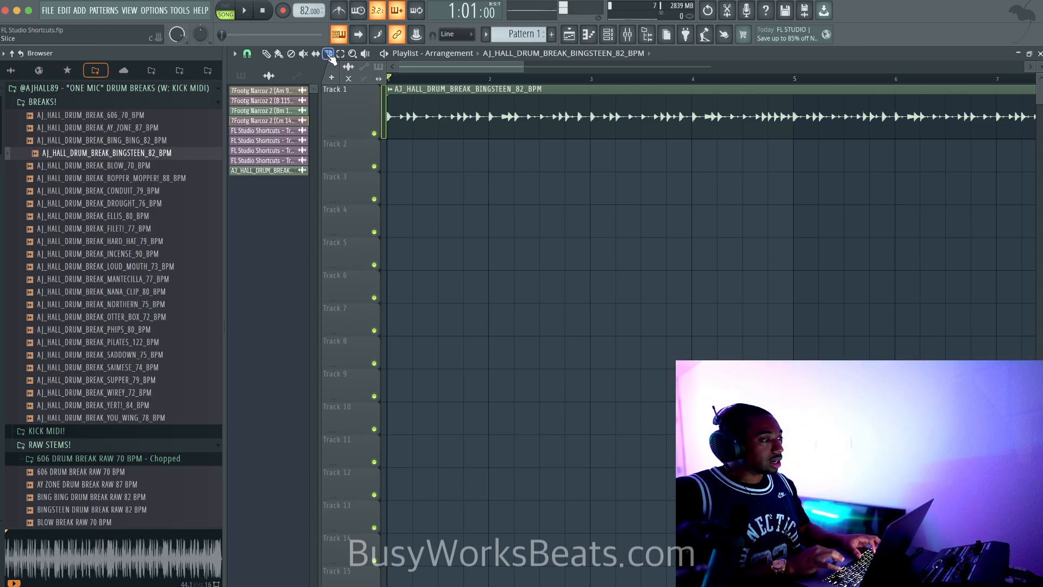
{"action": "key", "text": "space"}
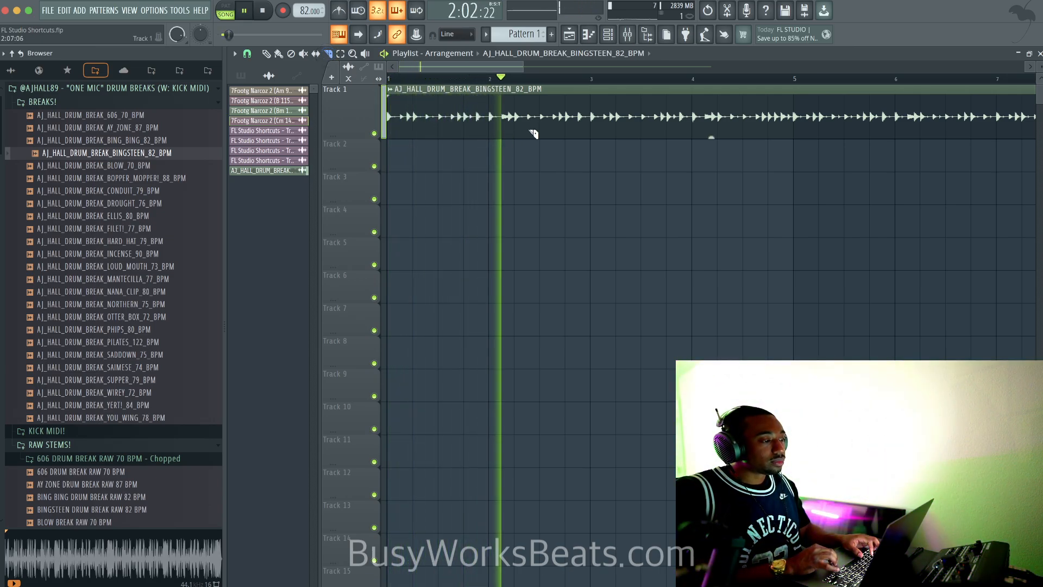
{"action": "scroll", "coordinate": [533, 131], "scroll_direction": "up", "scroll_amount": 1}
{"action": "key", "text": "space"}
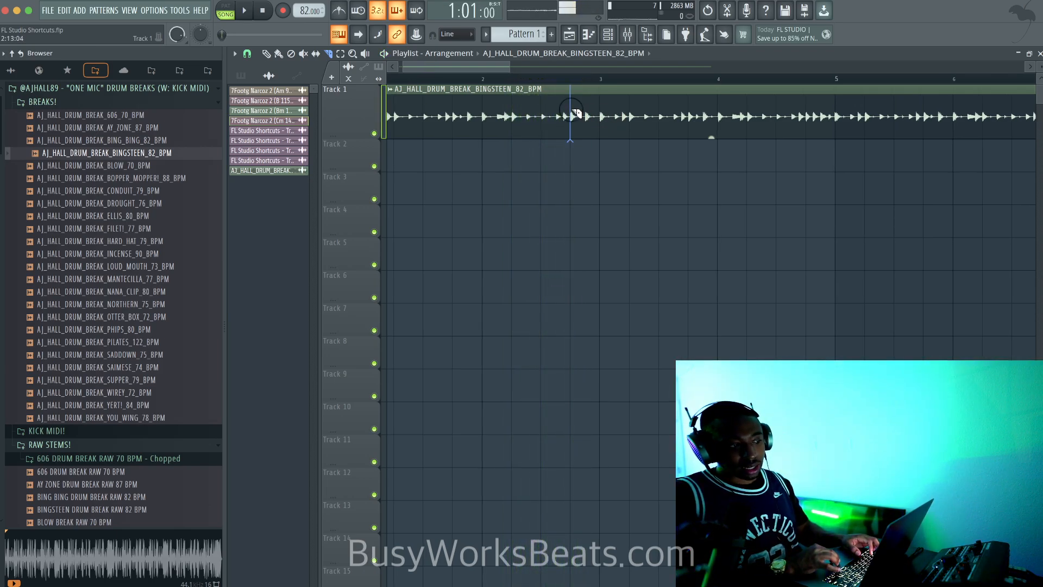
{"action": "left_click", "coordinate": [577, 118]}
{"action": "left_click", "coordinate": [605, 117]}
{"action": "left_click_drag", "start_coordinate": [599, 113], "coordinate": [588, 114]}
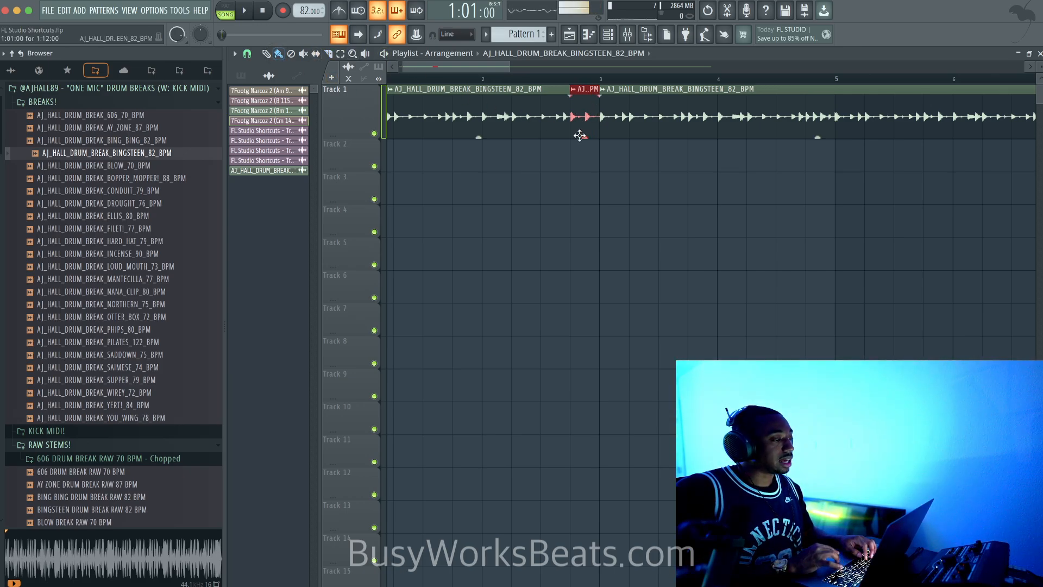
Step: Slip the audio inside the short slice just before bar 3 without moving the clip
{"action": "left_click", "coordinate": [316, 53]}
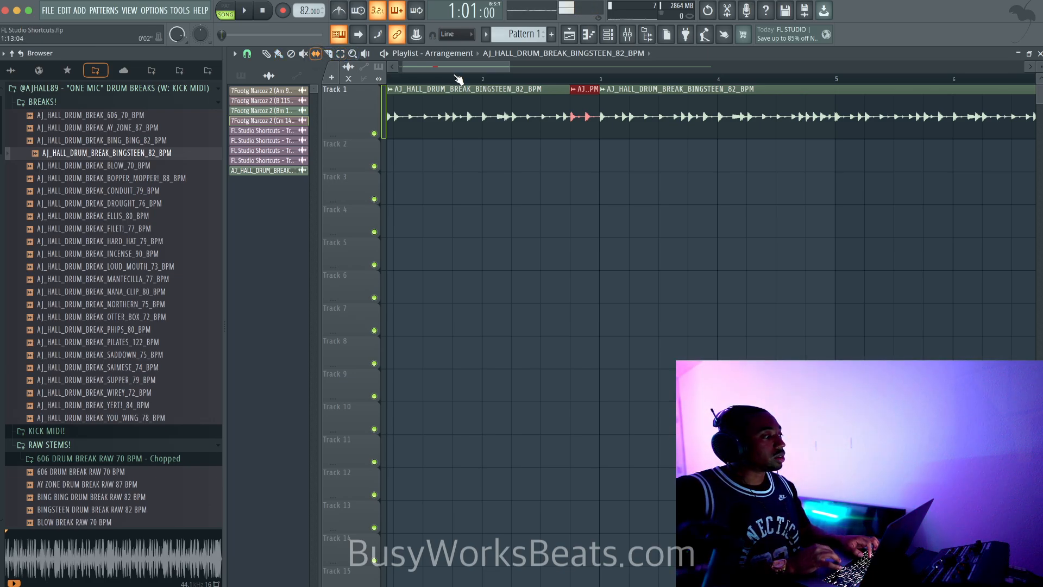
{"action": "scroll", "coordinate": [557, 87], "scroll_direction": "up", "scroll_amount": 1}
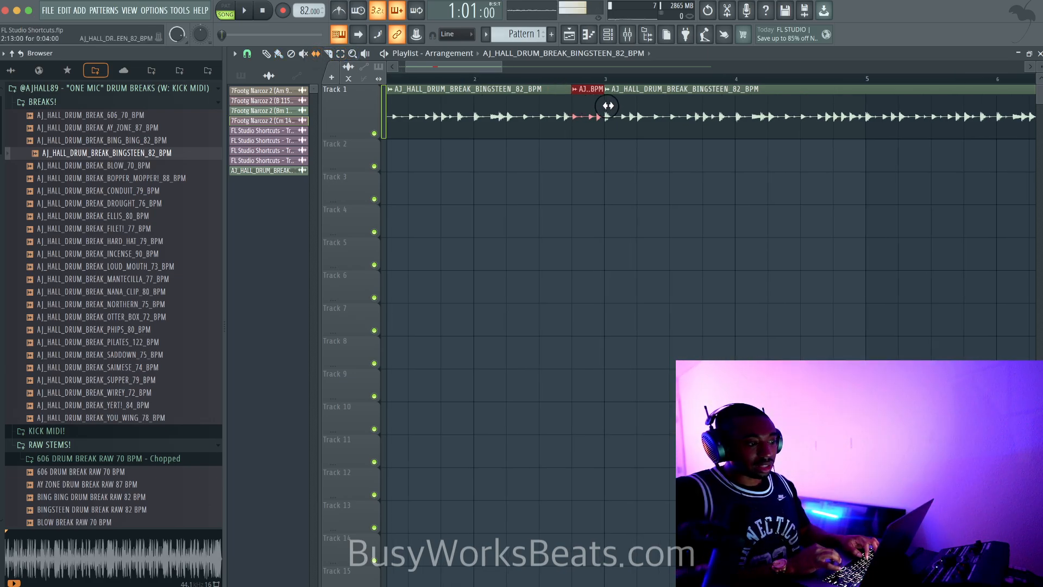
{"action": "left_click_drag", "start_coordinate": [606, 106], "coordinate": [626, 106]}
Step: Select bar 2 on the timeline and play it back to hear the slipped slice
{"action": "left_click_drag", "start_coordinate": [476, 80], "coordinate": [605, 83]}
{"action": "left_click", "coordinate": [598, 227]}
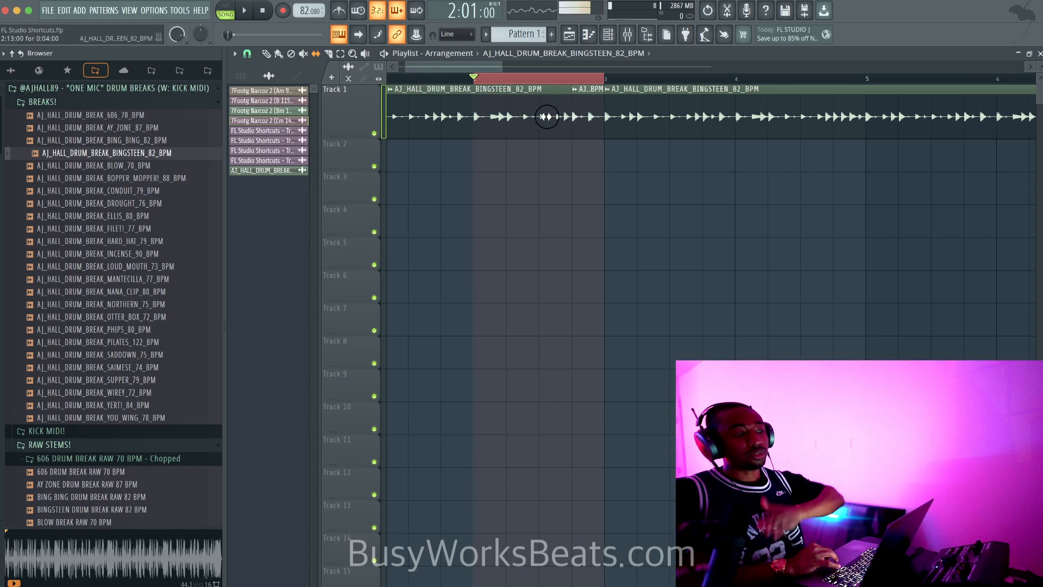
{"action": "key", "text": "space"}
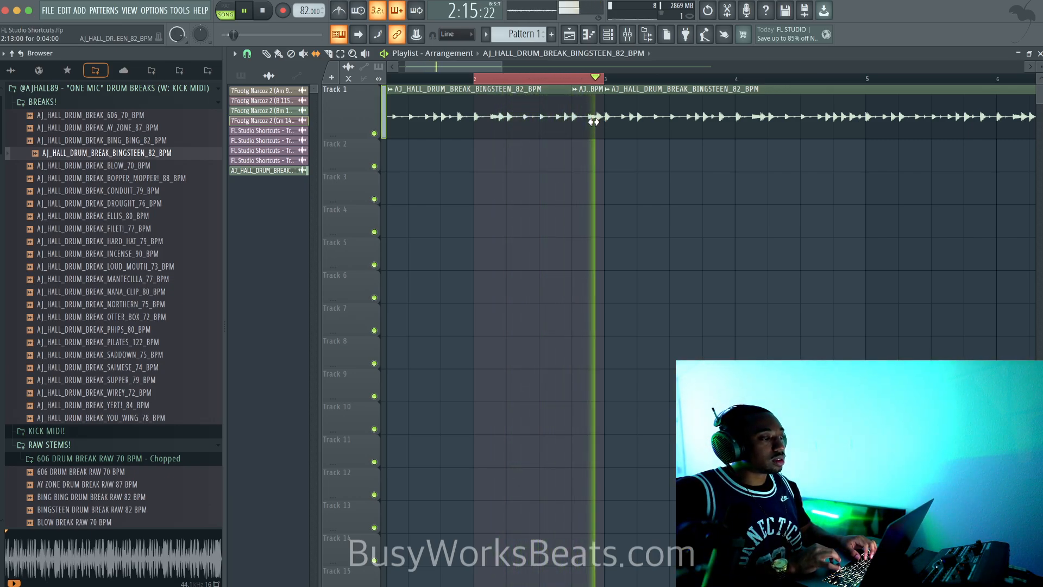
{"action": "key", "text": "space"}
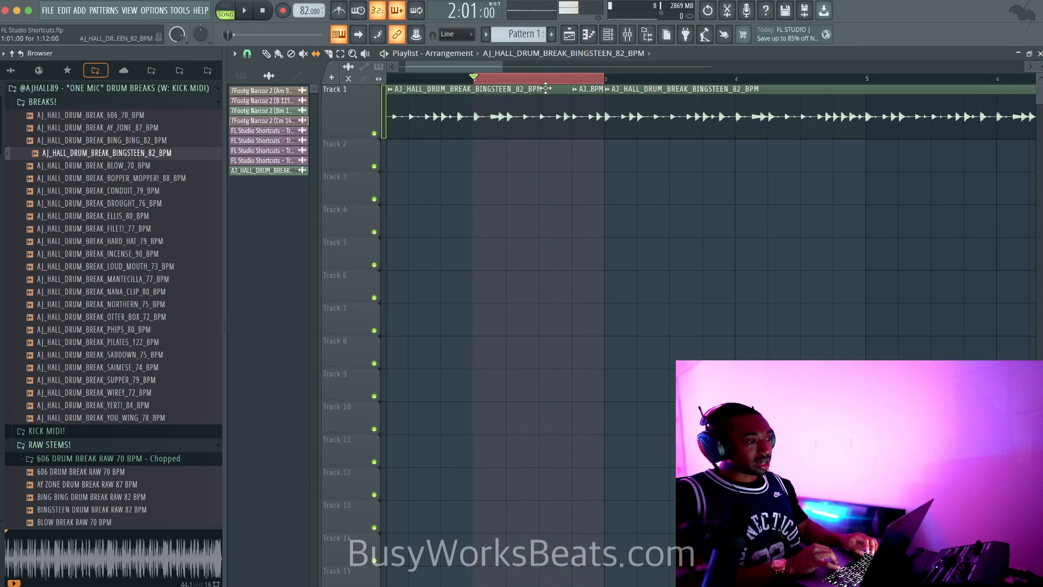
Step: Switch back to the Draw tool and select all clips in the playlist
{"action": "scroll", "coordinate": [543, 83], "scroll_direction": "down", "scroll_amount": 8}
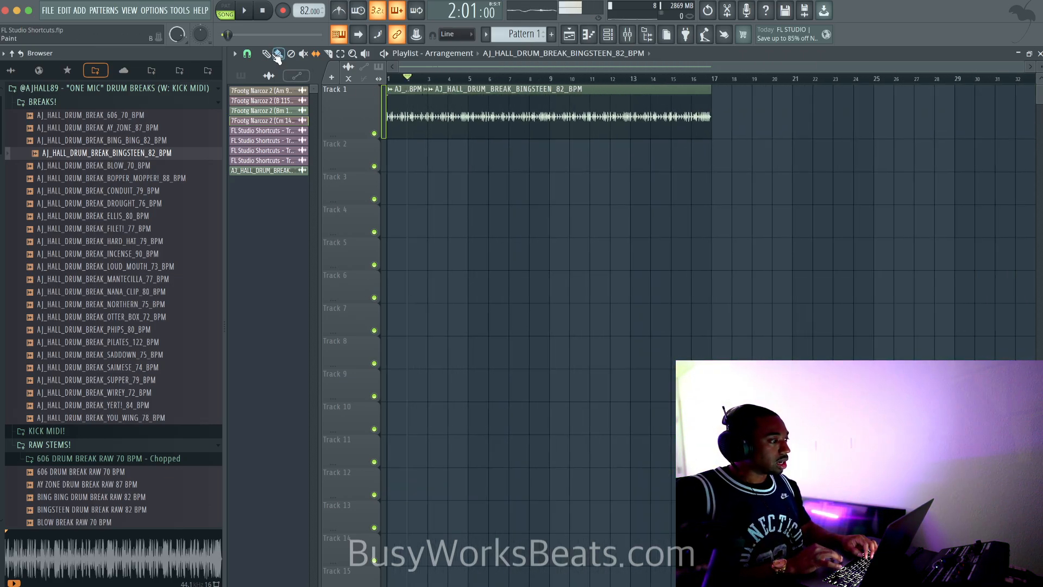
{"action": "left_click", "coordinate": [267, 55]}
{"action": "mouse_move", "coordinate": [407, 139]}
{"action": "scroll", "coordinate": [408, 140], "scroll_direction": "up", "scroll_amount": 3}
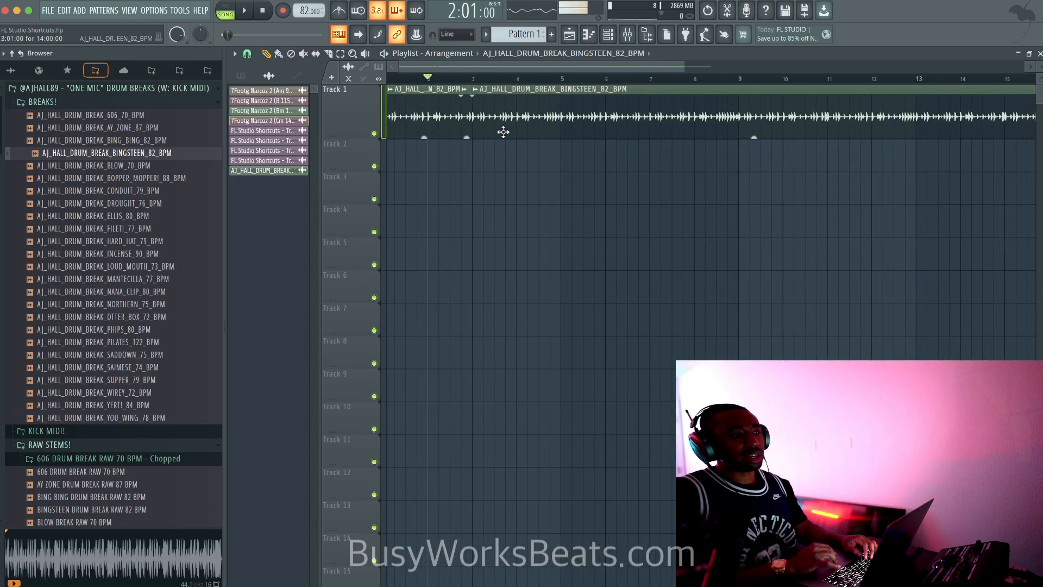
{"action": "scroll", "coordinate": [517, 133], "scroll_direction": "down", "scroll_amount": 3}
{"action": "key", "text": "super+a"}
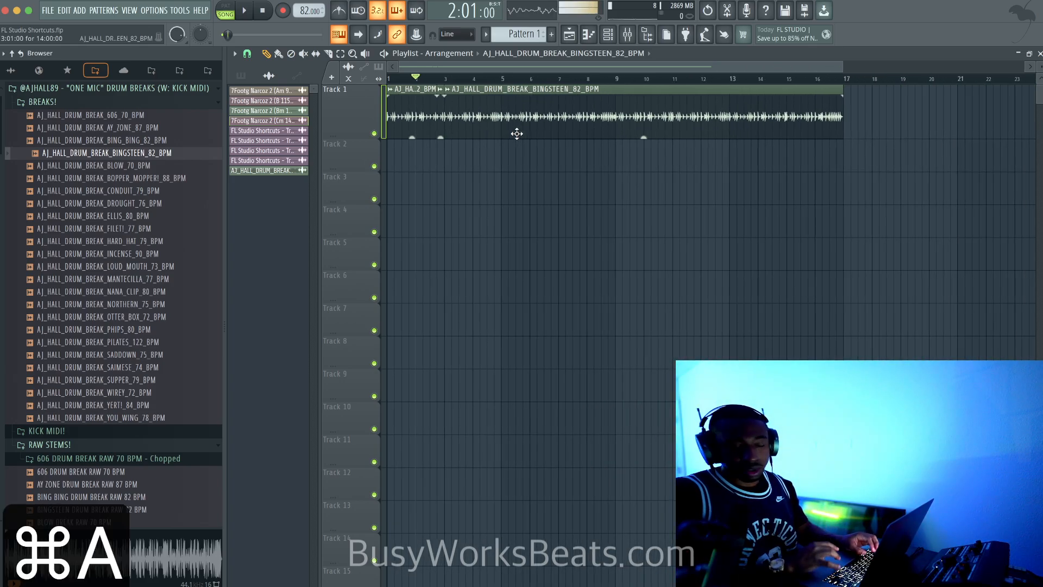
{"action": "key", "text": "super+a"}
{"action": "key", "text": "super+a"}
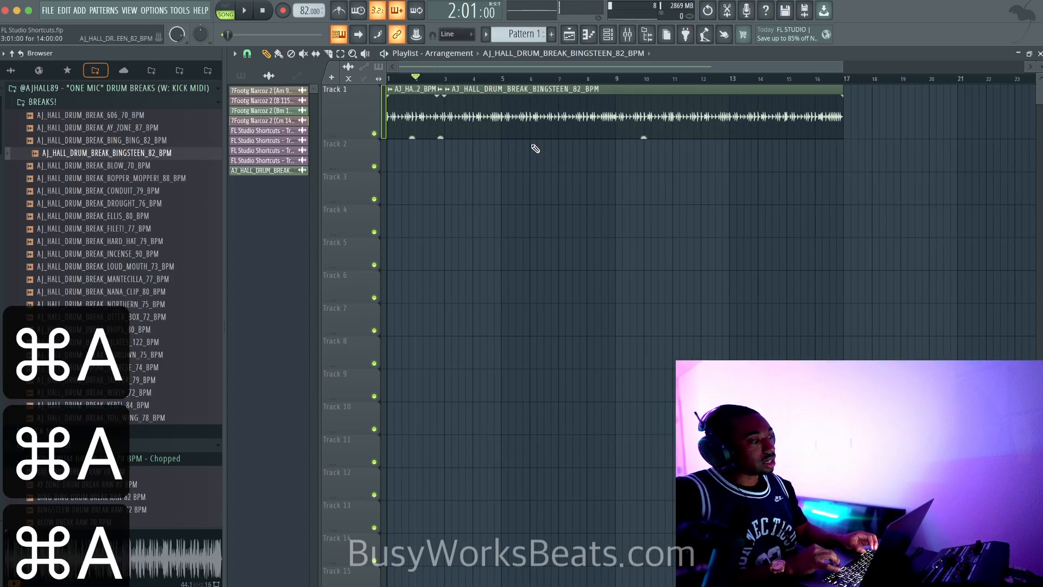
Step: Select the timeline from bar 1 to just past bar 8 and briefly play the selection
{"action": "left_click_drag", "start_coordinate": [621, 87], "coordinate": [359, 103]}
{"action": "left_click_drag", "start_coordinate": [612, 83], "coordinate": [380, 81]}
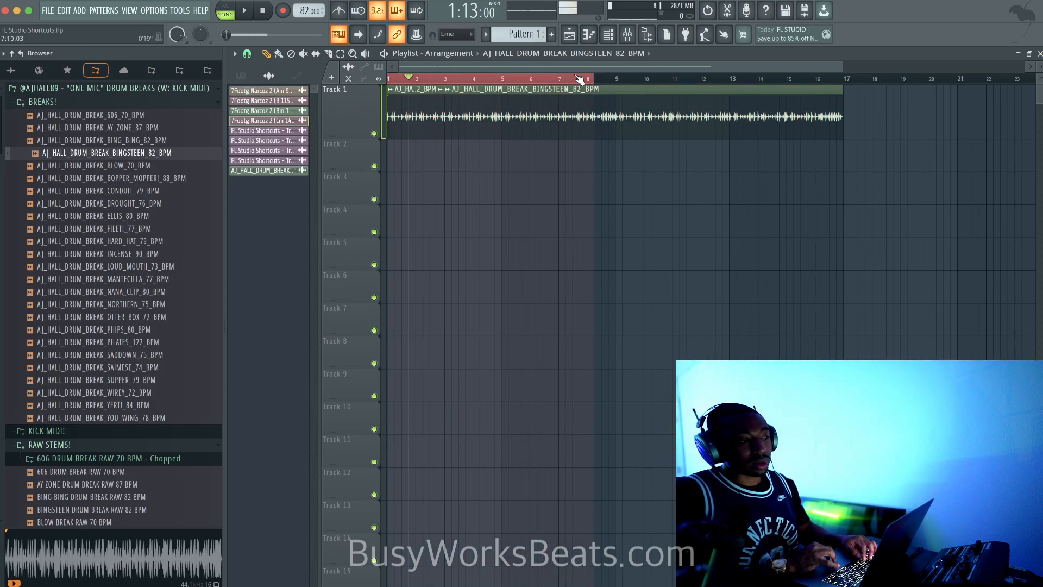
{"action": "key", "text": "space"}
{"action": "key", "text": "space"}
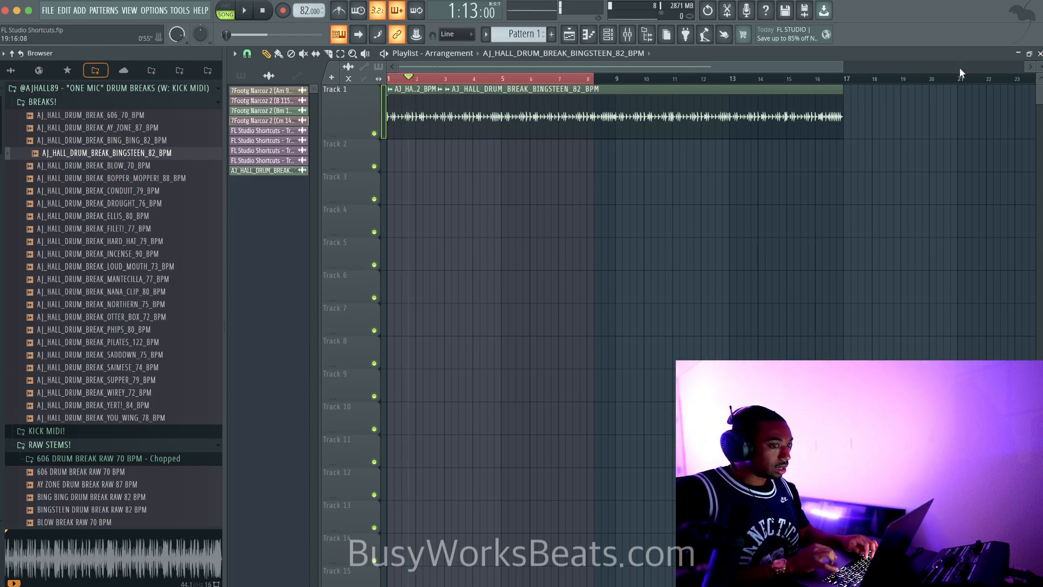
Step: Hide the browser and shrink the playlist's vertical zoom twice, resetting it to the default zoom each time
{"action": "left_click_drag", "start_coordinate": [1041, 64], "coordinate": [1026, 302]}
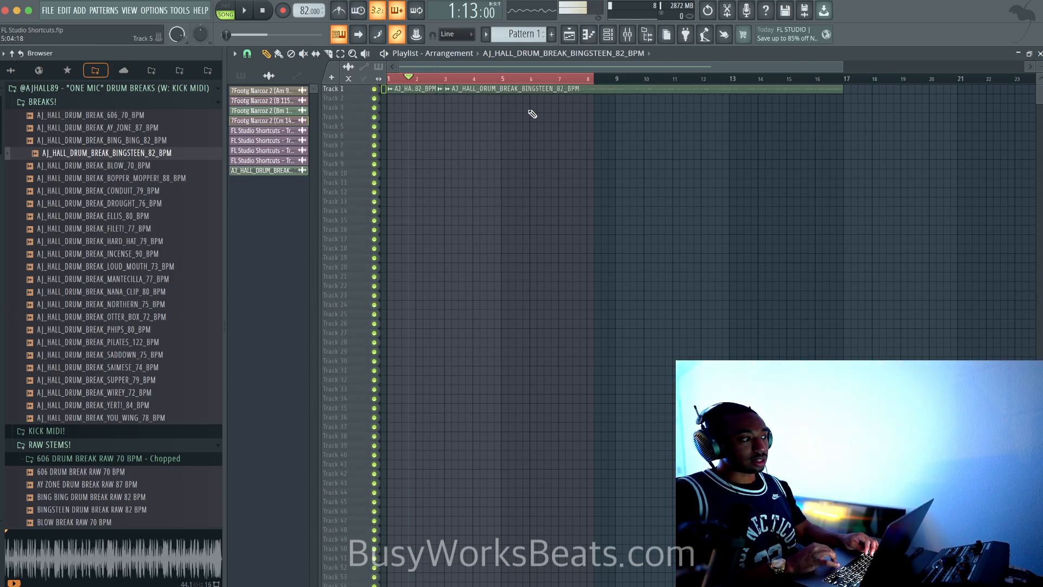
{"action": "left_click", "coordinate": [647, 34]}
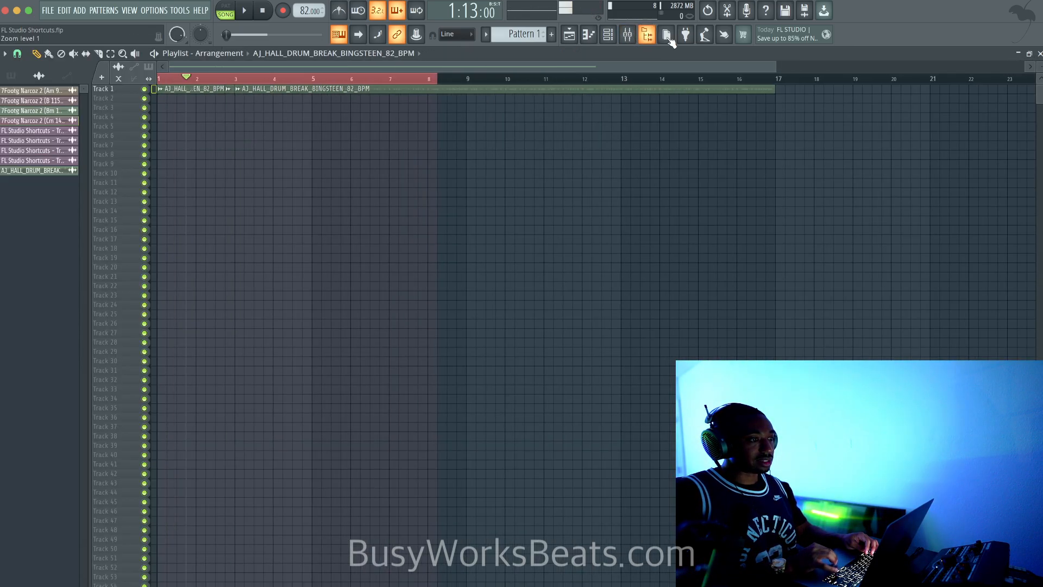
{"action": "right_click", "coordinate": [1040, 65]}
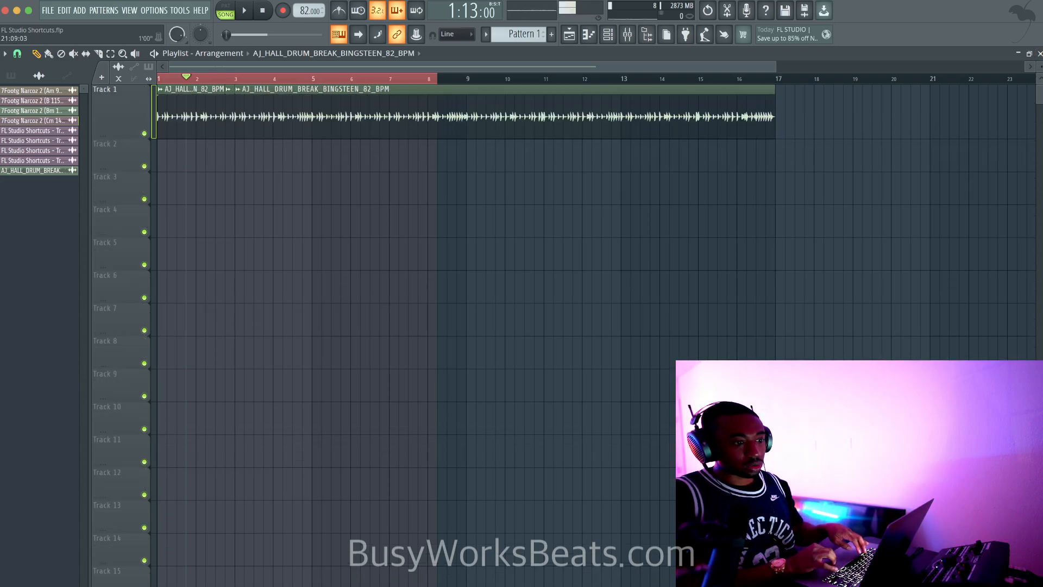
{"action": "left_click_drag", "start_coordinate": [1039, 70], "coordinate": [1039, 169]}
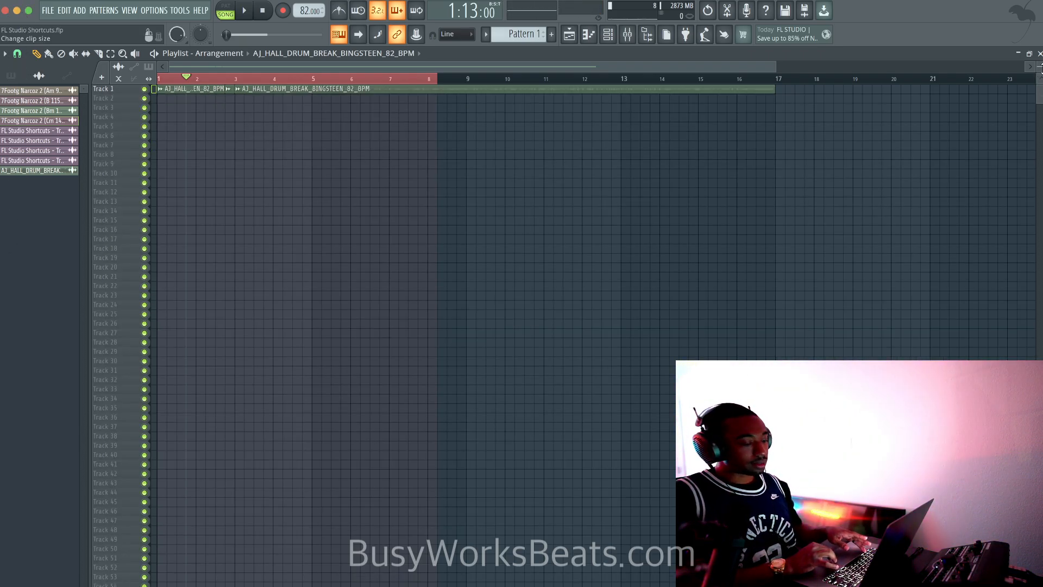
{"action": "right_click", "coordinate": [1039, 66]}
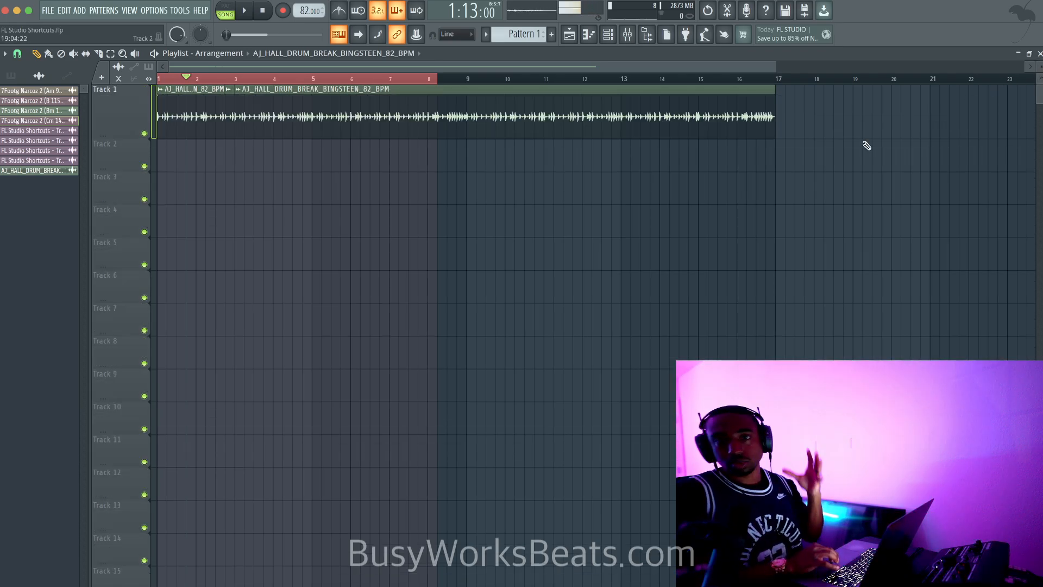
Step: Resize all playlist tracks to 100%
{"action": "left_click", "coordinate": [5, 53]}
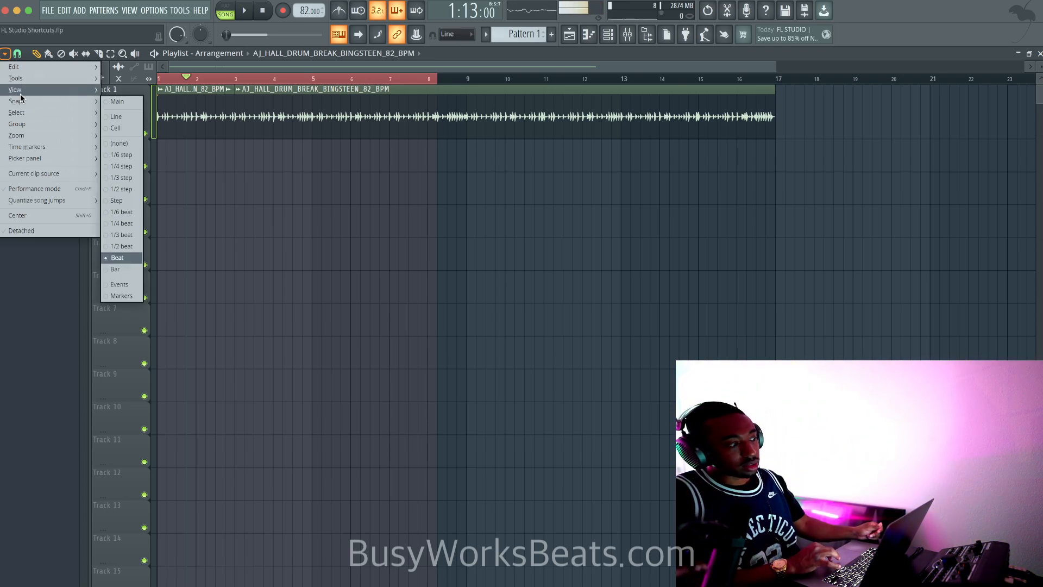
{"action": "mouse_move", "coordinate": [21, 94]}
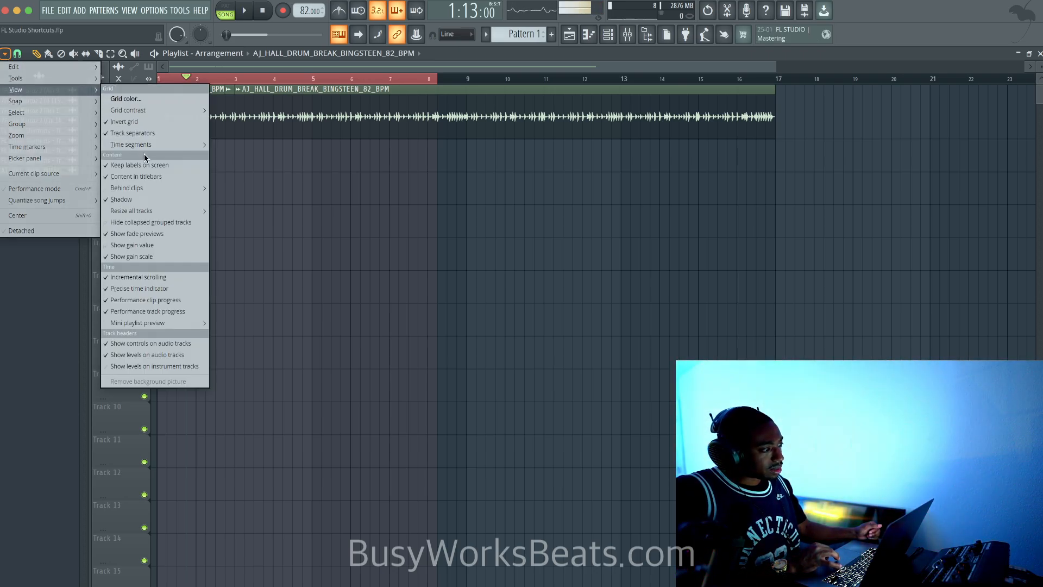
{"action": "mouse_move", "coordinate": [212, 213]}
{"action": "left_click", "coordinate": [226, 233]}
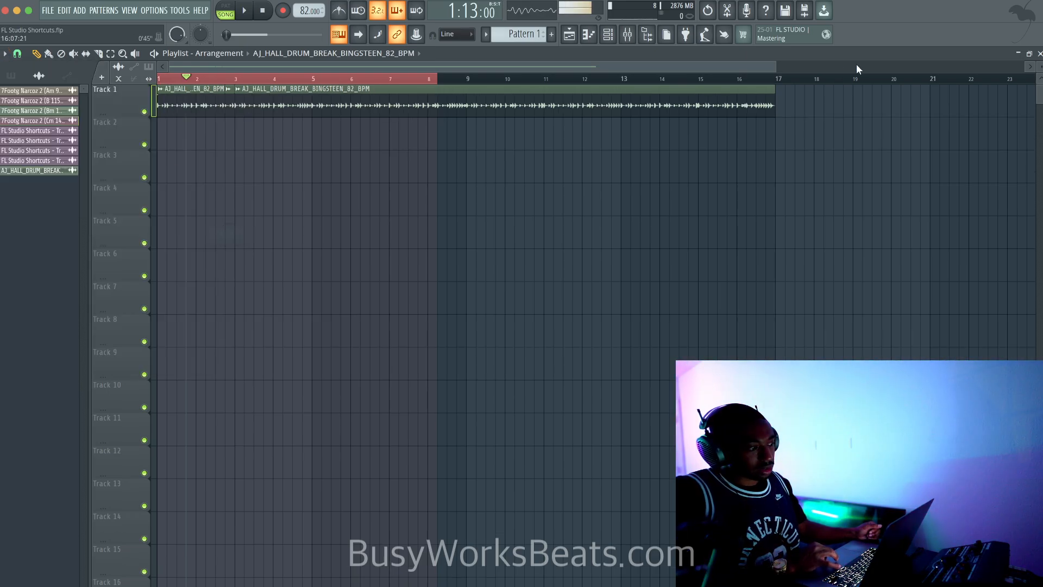
Step: Make Track 1 much taller, group Track 3 under Track 2, and shrink Track 3 to a thin row
{"action": "left_click_drag", "start_coordinate": [103, 119], "coordinate": [115, 246]}
{"action": "left_click", "coordinate": [131, 318]}
{"action": "key", "text": "shift+g"}
{"action": "left_click_drag", "start_coordinate": [127, 318], "coordinate": [128, 289]}
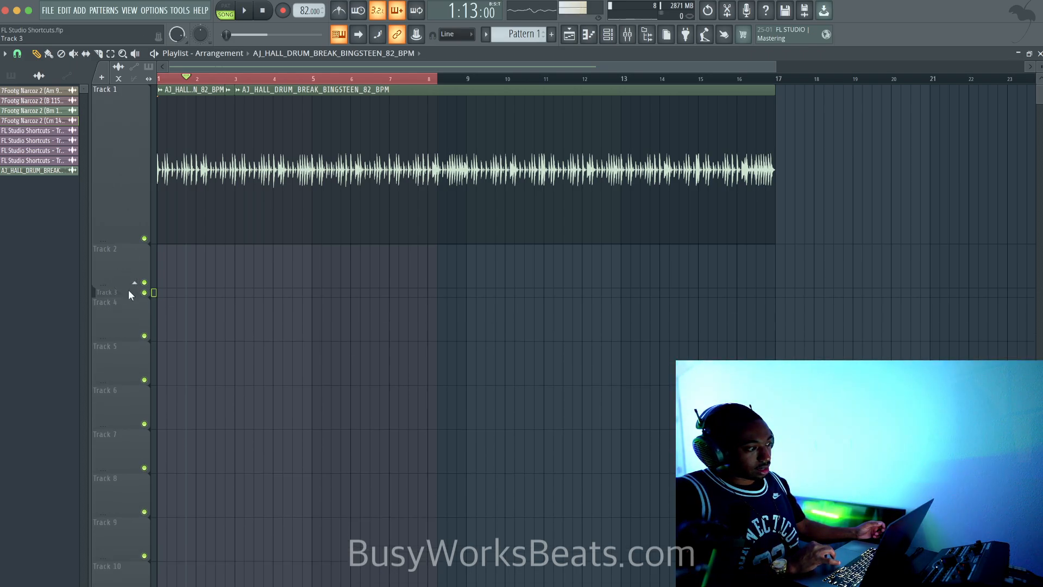
Step: Restore every playlist track to 100% height and reduce the playlist's vertical zoom slightly
{"action": "left_click", "coordinate": [6, 54]}
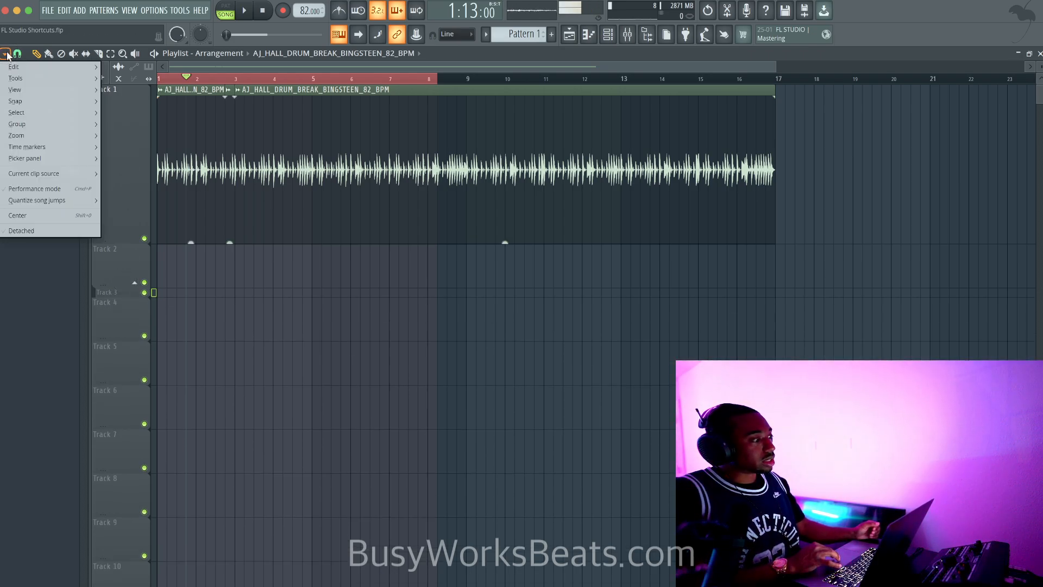
{"action": "mouse_move", "coordinate": [16, 90]}
{"action": "mouse_move", "coordinate": [175, 211]}
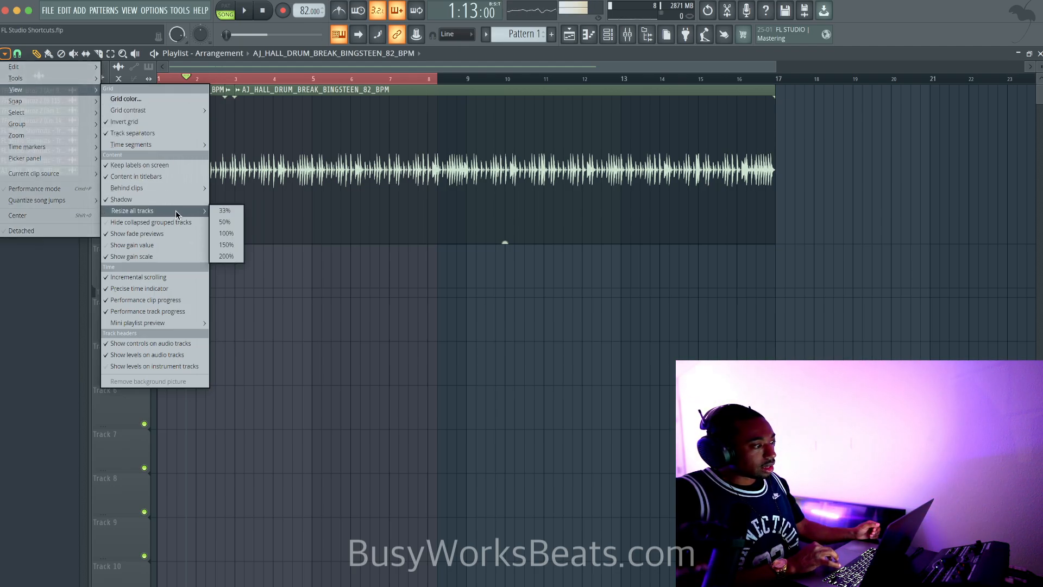
{"action": "left_click", "coordinate": [227, 233]}
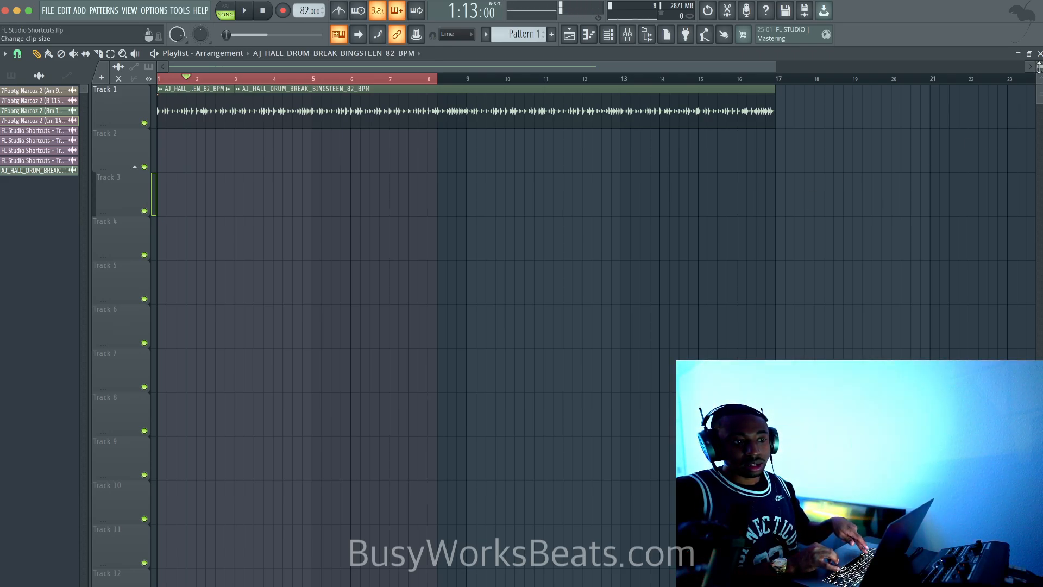
{"action": "left_click_drag", "start_coordinate": [1039, 65], "coordinate": [1040, 67]}
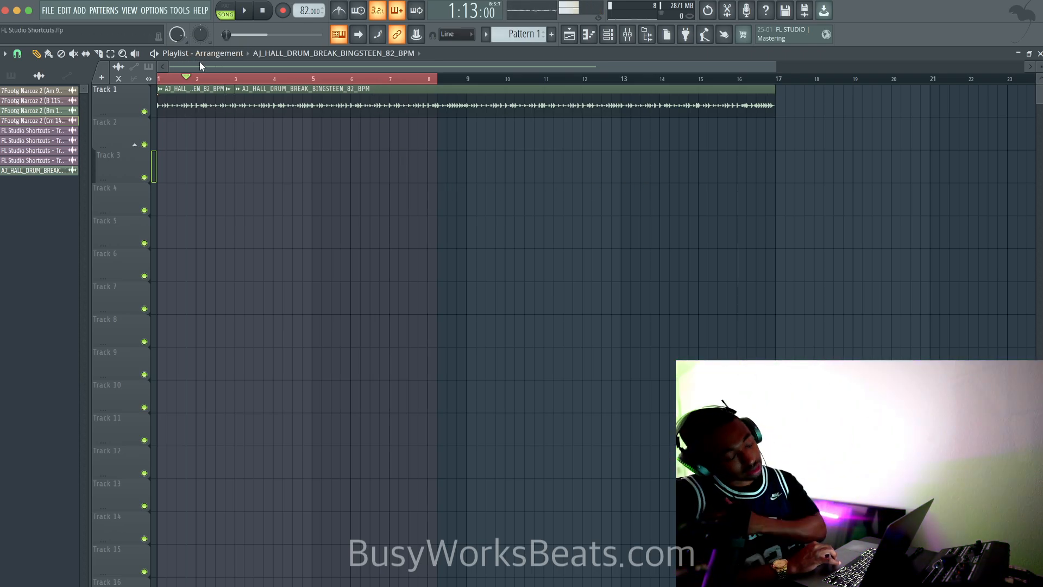
Step: Realign the arrangement of the windows
{"action": "left_click", "coordinate": [130, 9]}
{"action": "mouse_move", "coordinate": [213, 237]}
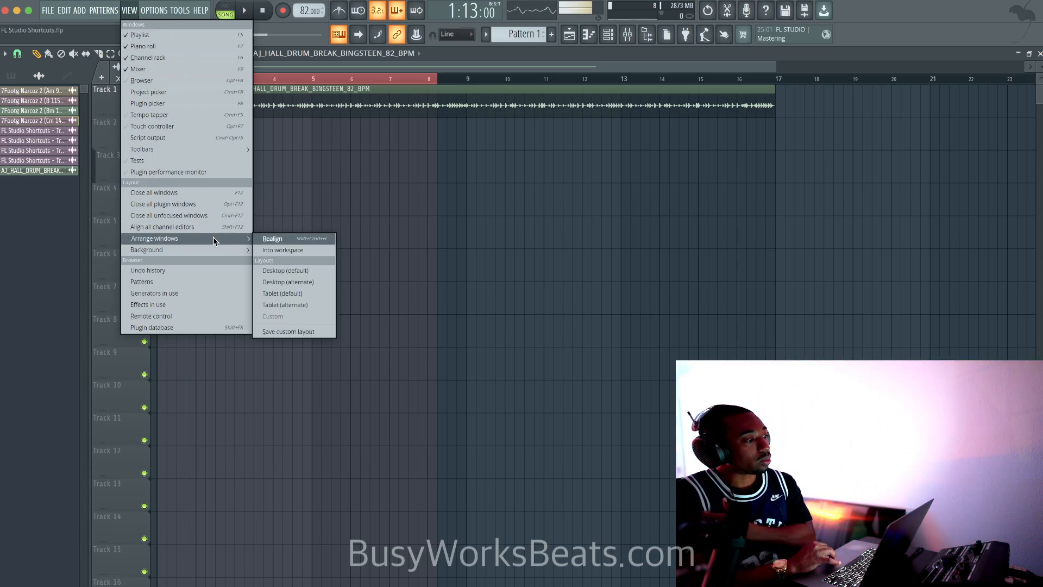
{"action": "left_click", "coordinate": [277, 239]}
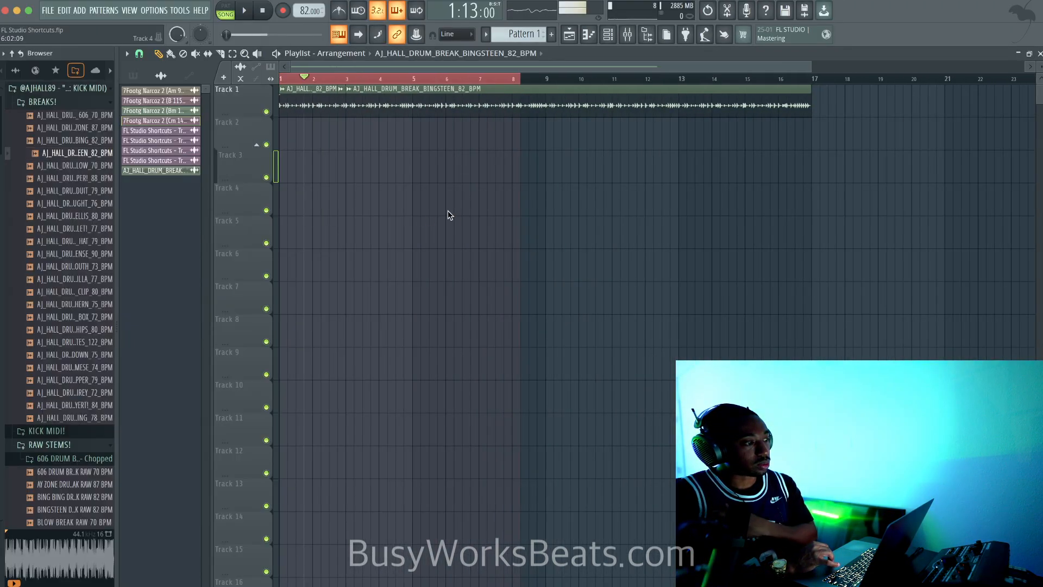
Step: Hide the browser and cut all clips from the playlist
{"action": "left_click", "coordinate": [654, 37]}
{"action": "key", "text": "super+a"}
{"action": "key", "text": "super+x"}
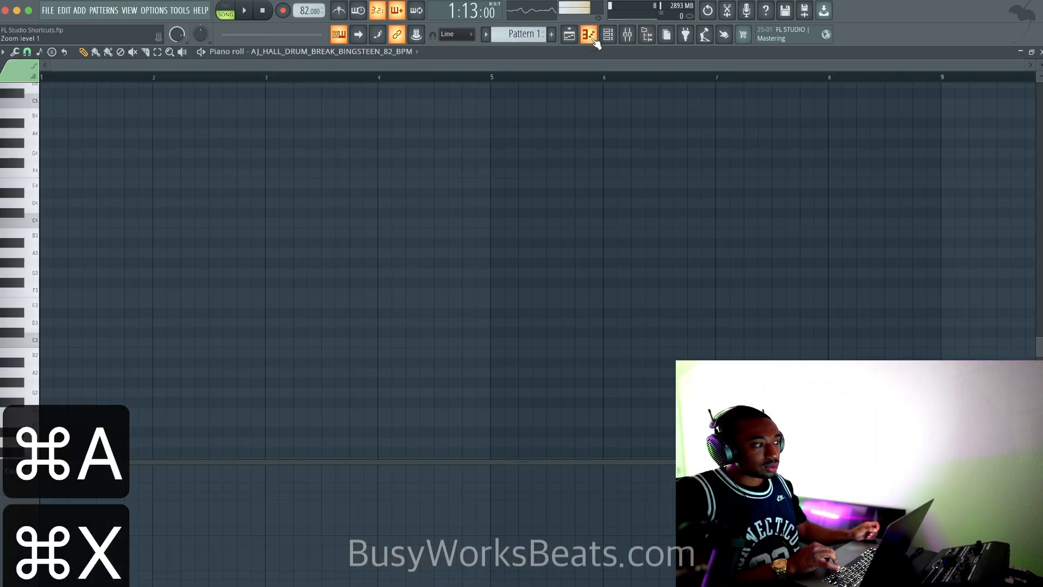
Step: Add an FL Keys channel to the channel rack and open its piano roll
{"action": "left_click", "coordinate": [588, 35]}
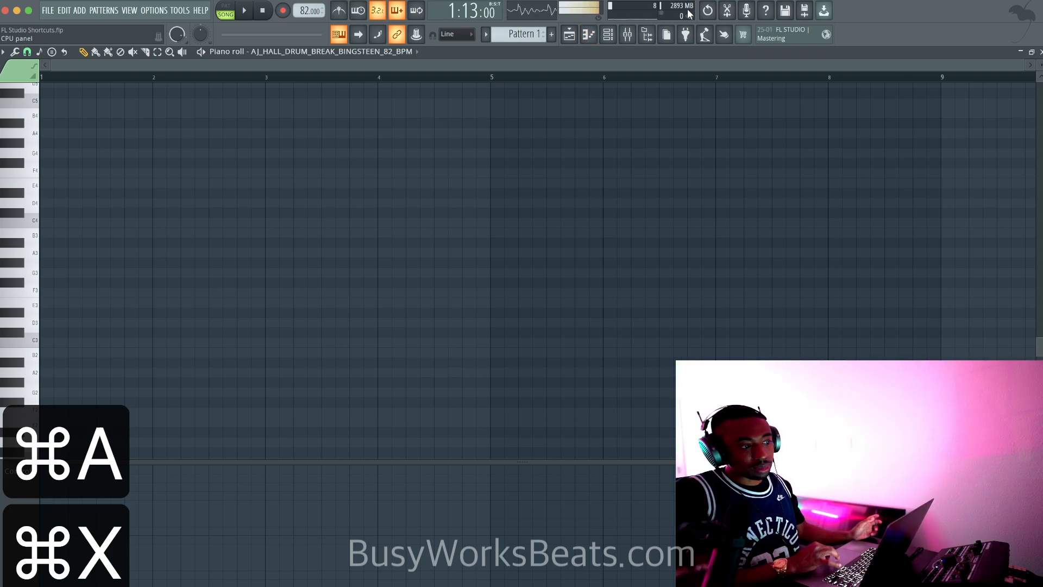
{"action": "left_click", "coordinate": [608, 34]}
{"action": "left_click", "coordinate": [136, 248]}
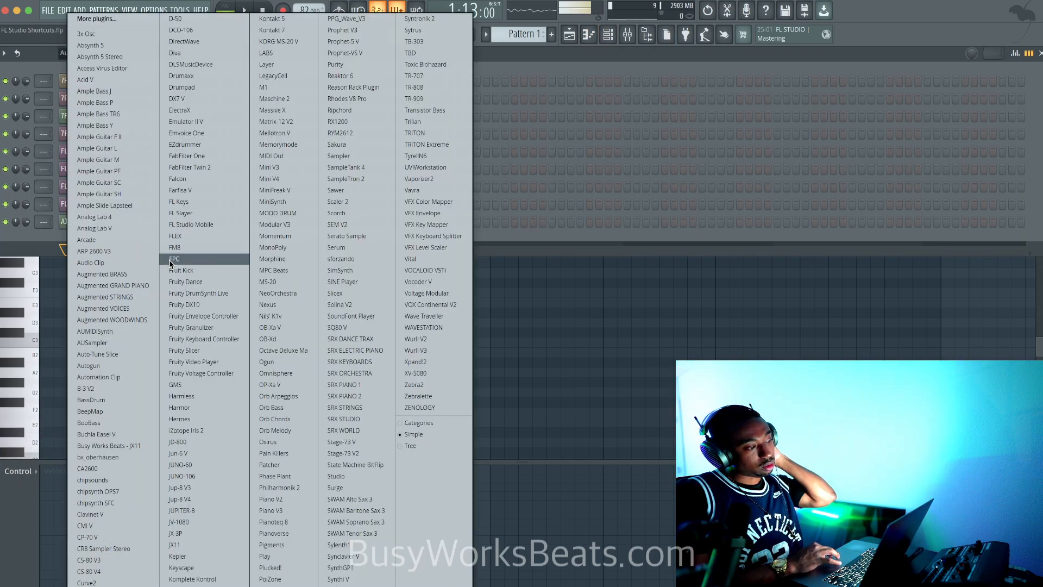
{"action": "left_click", "coordinate": [202, 202]}
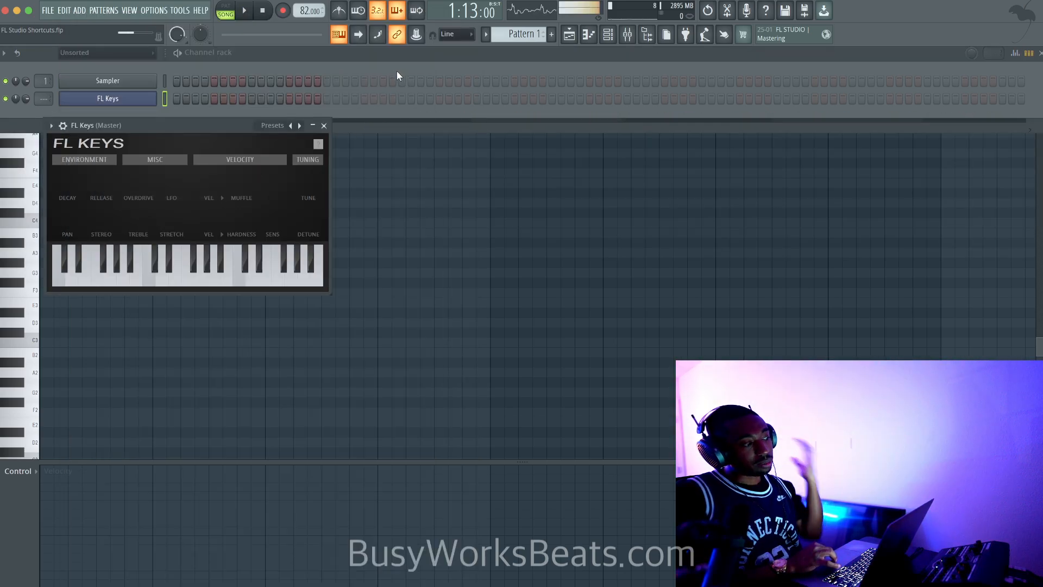
{"action": "right_click", "coordinate": [151, 101]}
{"action": "left_click", "coordinate": [163, 98]}
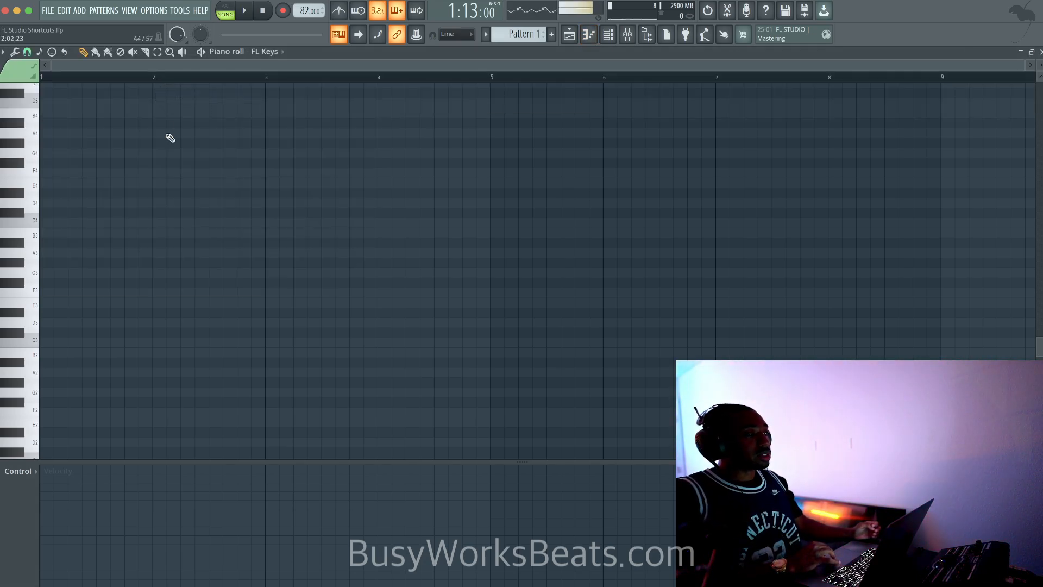
Step: Set the piano roll snap to 1/2 beat and the project tempo to 140 BPM
{"action": "left_click", "coordinate": [28, 52]}
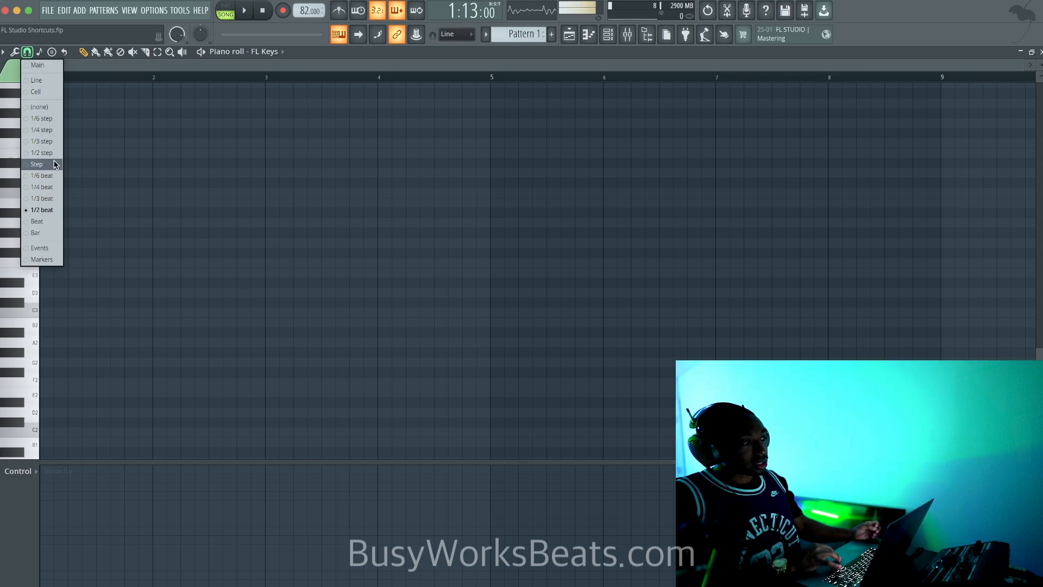
{"action": "left_click", "coordinate": [56, 214]}
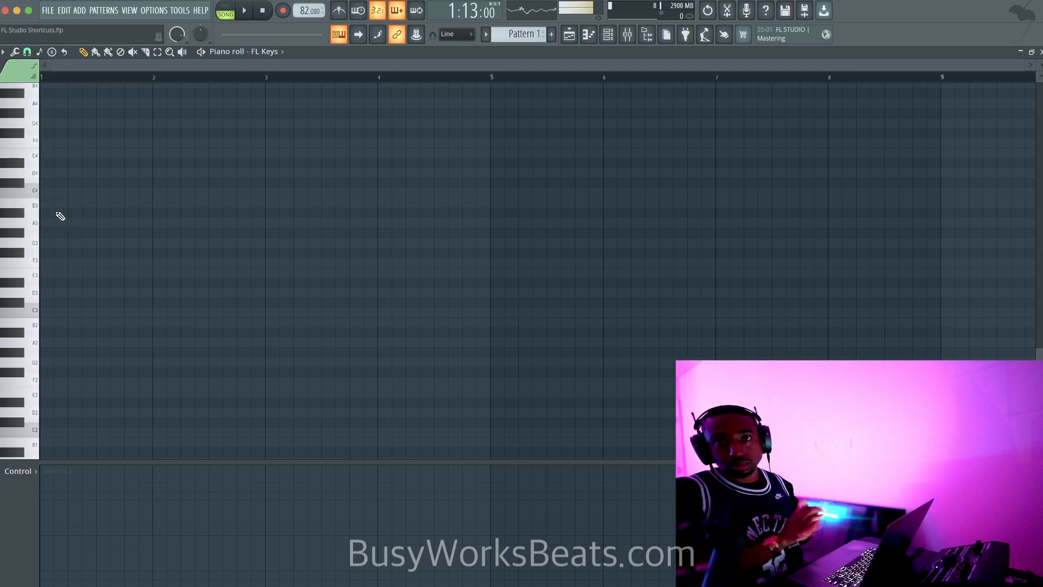
{"action": "left_click_drag", "start_coordinate": [295, 11], "coordinate": [301, 586]}
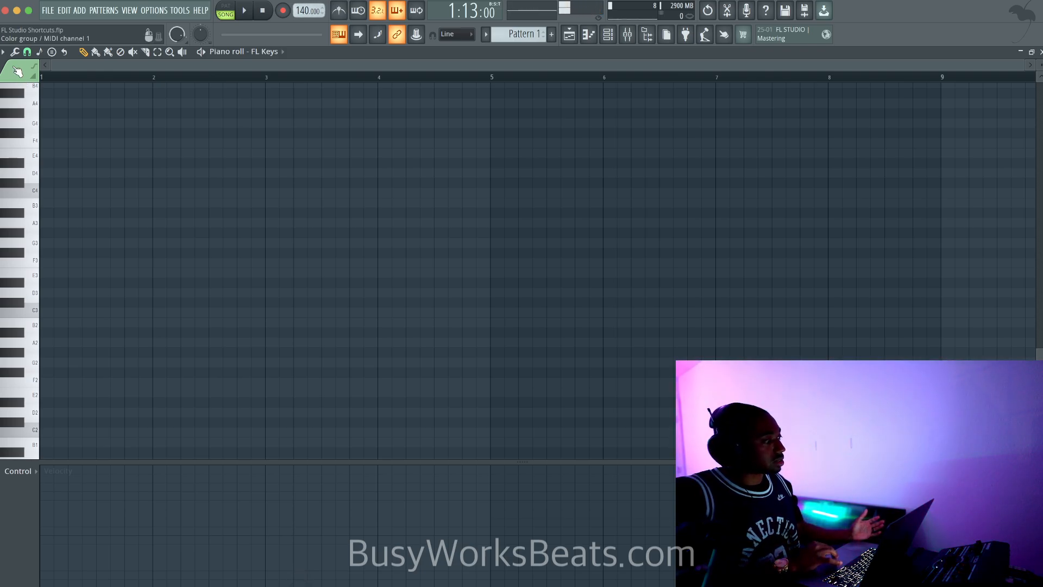
Step: Set the piano roll's key labels to show all notes
{"action": "left_click", "coordinate": [2, 52]}
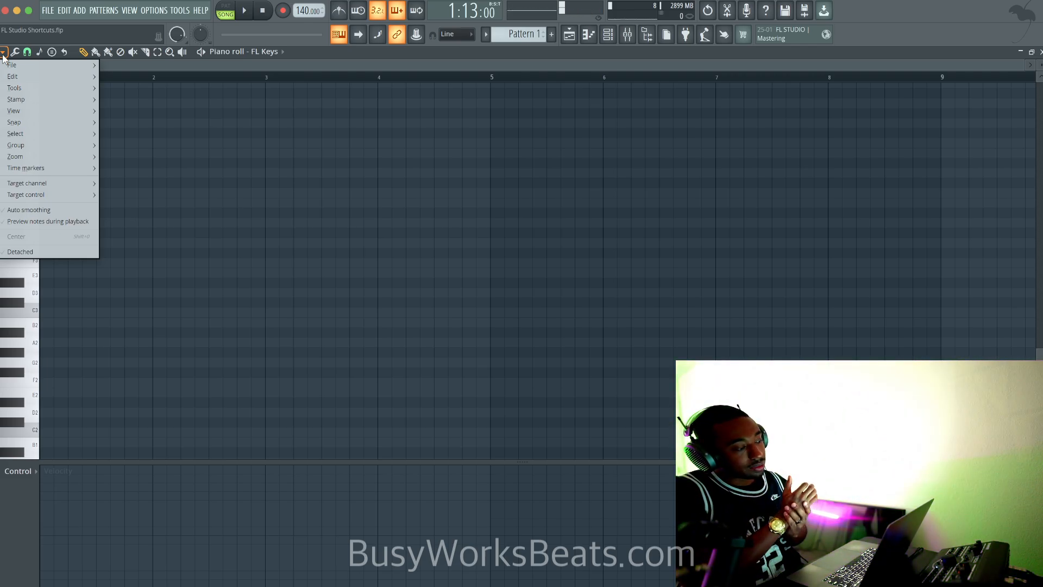
{"action": "mouse_move", "coordinate": [38, 111]}
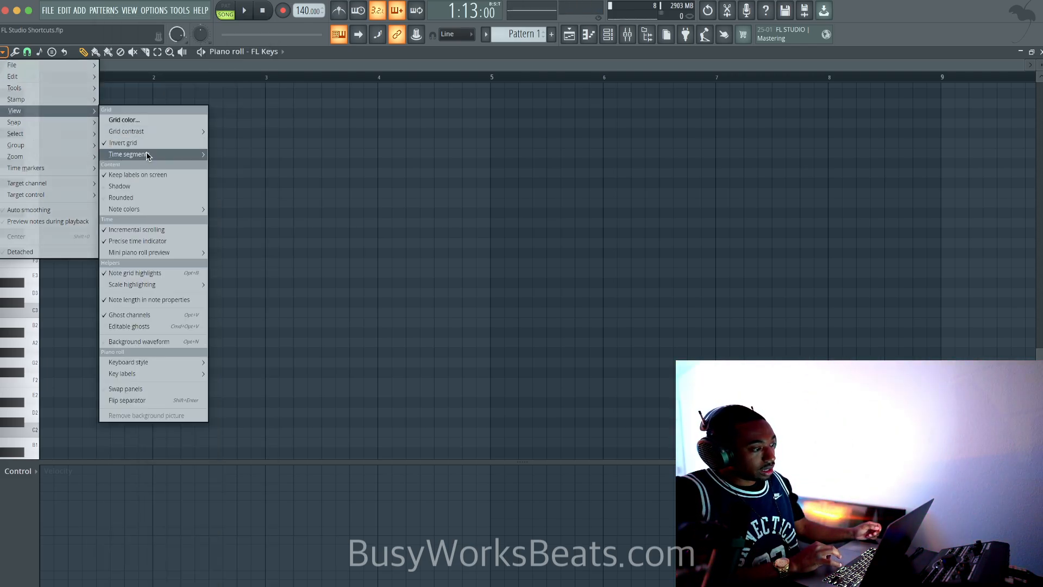
{"action": "mouse_move", "coordinate": [201, 374]}
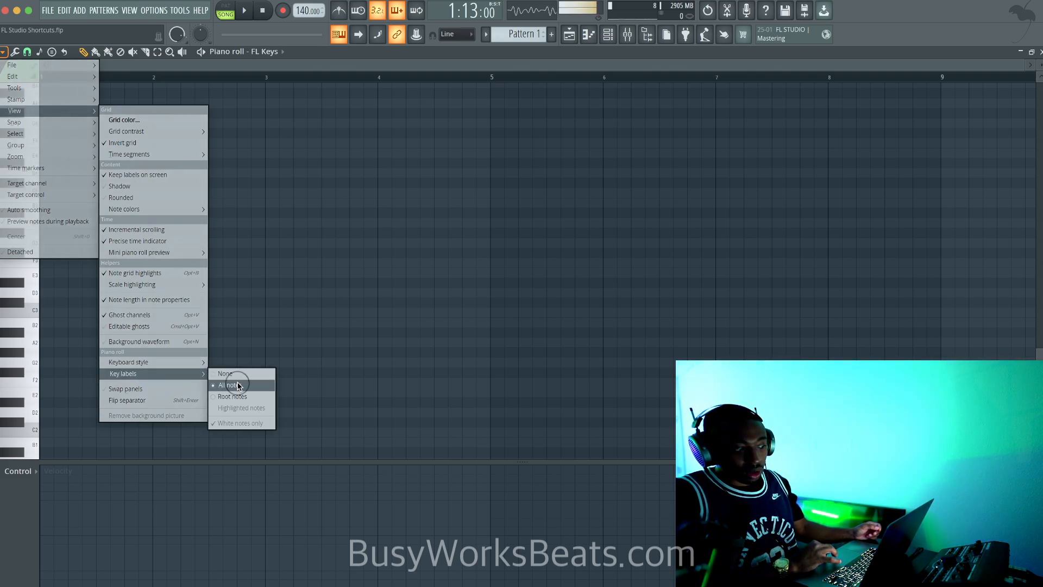
{"action": "left_click", "coordinate": [231, 385]}
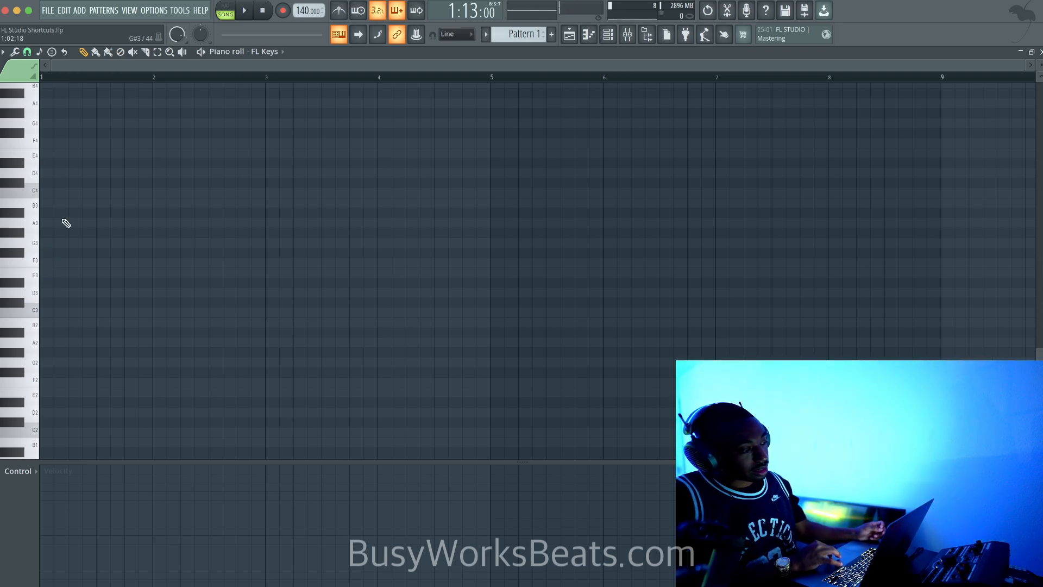
Step: Review the piano roll's key label and keyboard style options without changing them
{"action": "left_click", "coordinate": [3, 52]}
{"action": "mouse_move", "coordinate": [27, 111]}
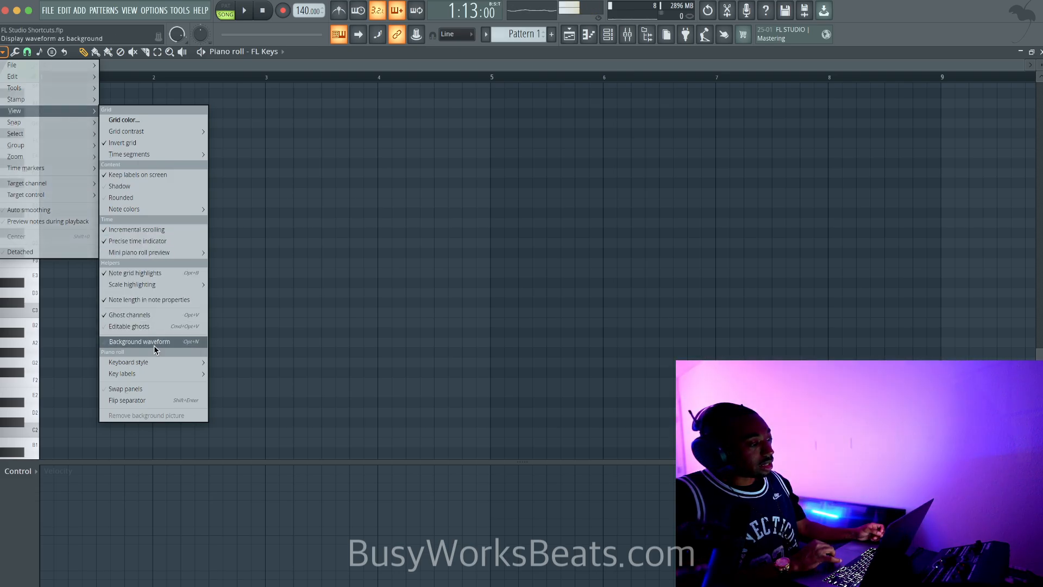
{"action": "mouse_move", "coordinate": [157, 379]}
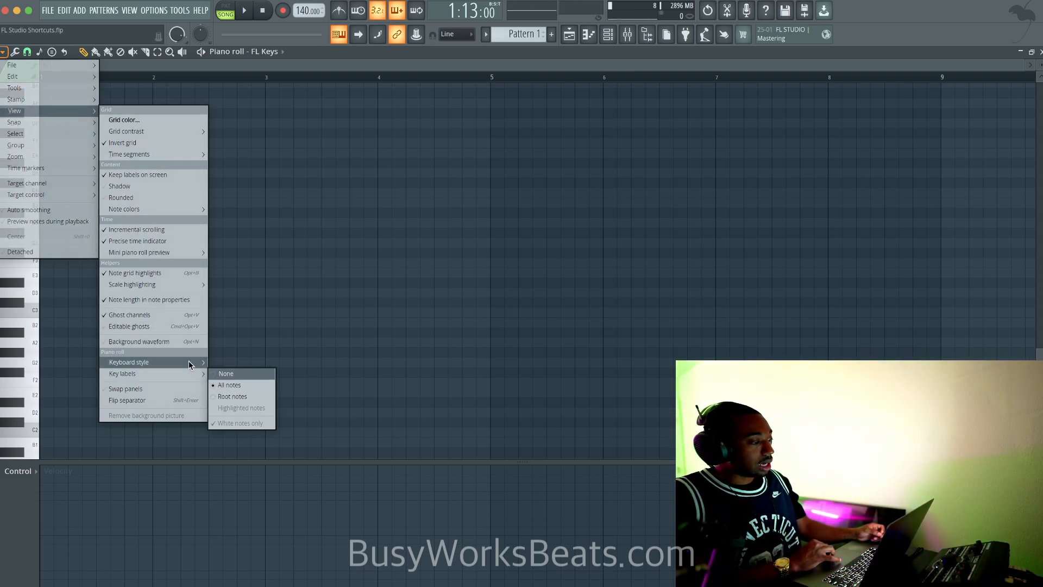
{"action": "mouse_move", "coordinate": [188, 361]}
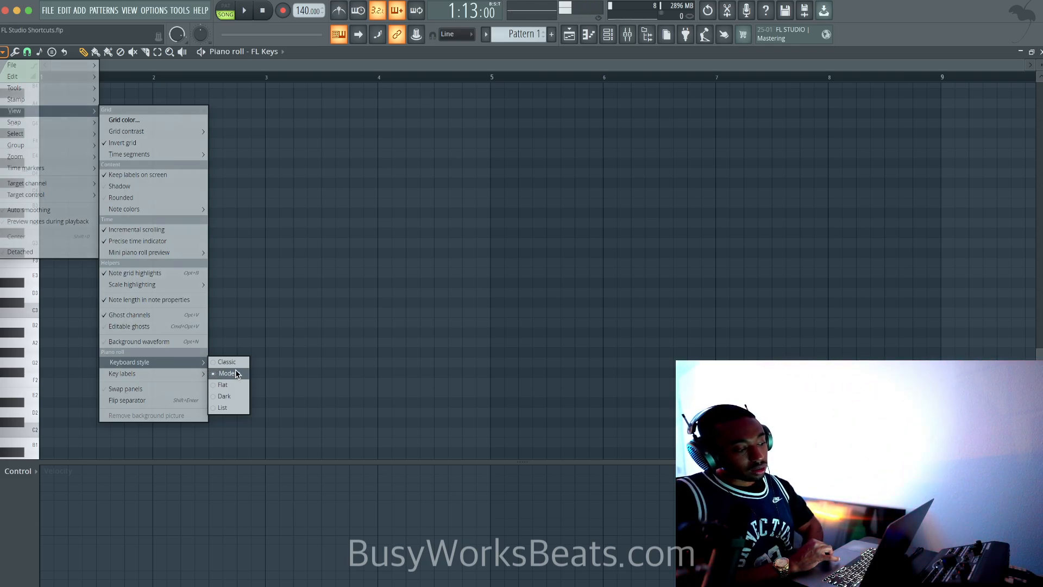
{"action": "left_click", "coordinate": [386, 181]}
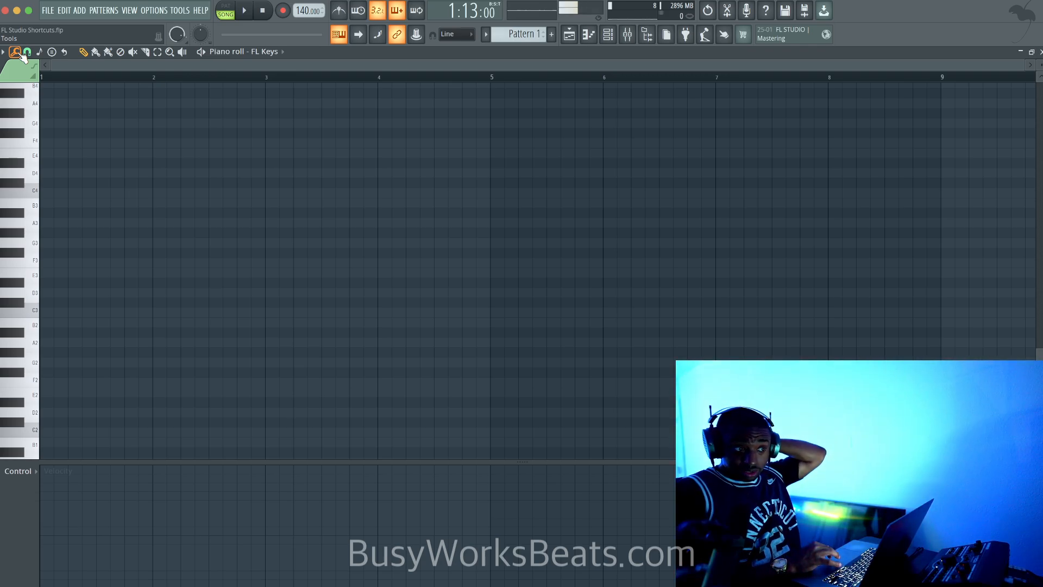
Step: Open the Chord Progression Tool v1.1 script and look through its root note, scale and first chord choices
{"action": "left_click", "coordinate": [16, 53]}
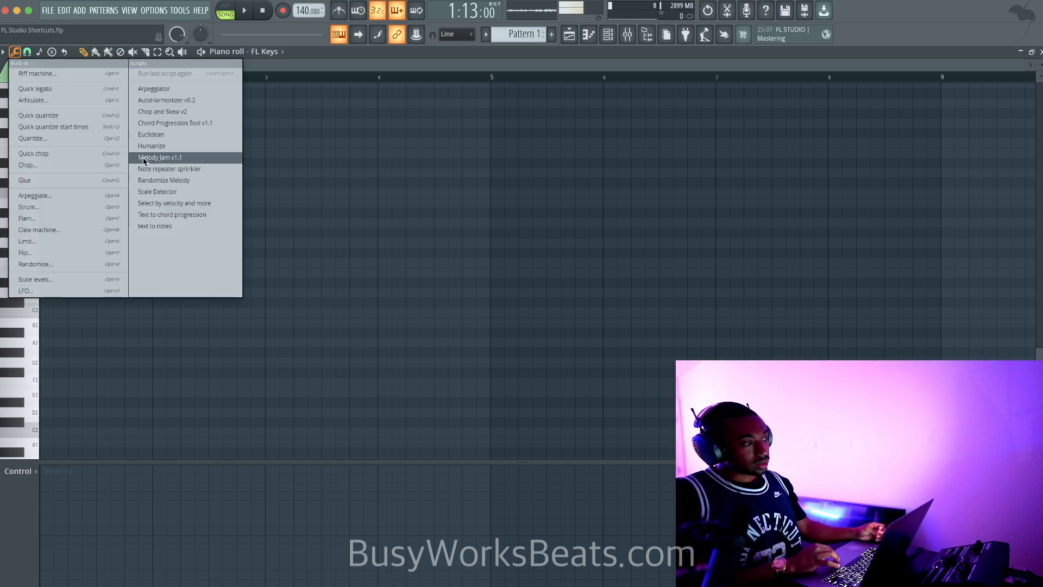
{"action": "left_click", "coordinate": [189, 123]}
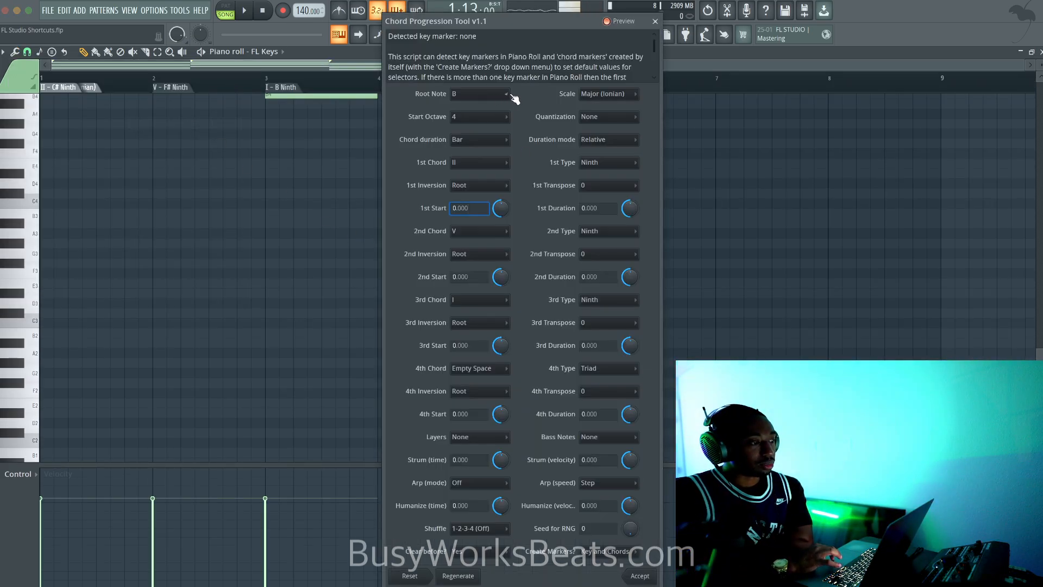
{"action": "left_click", "coordinate": [497, 99]}
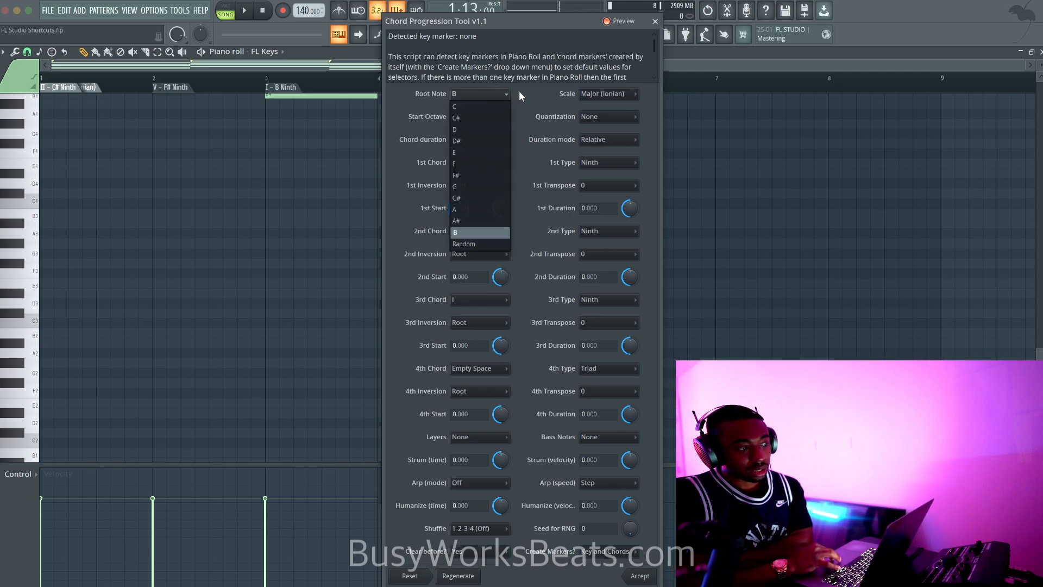
{"action": "left_click", "coordinate": [517, 92]}
{"action": "left_click", "coordinate": [612, 94]}
{"action": "left_click", "coordinate": [561, 90]}
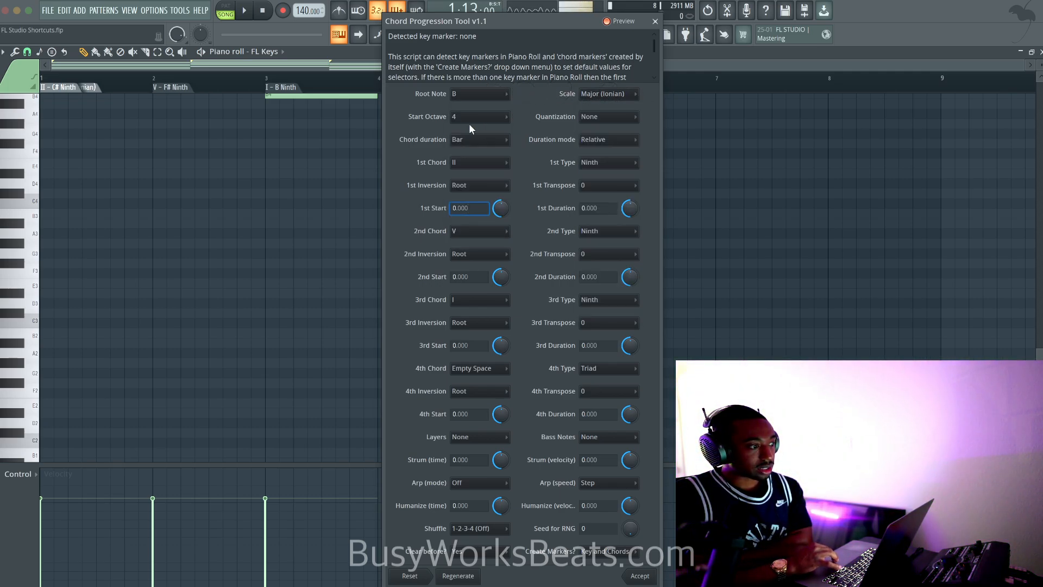
{"action": "left_click", "coordinate": [474, 163]}
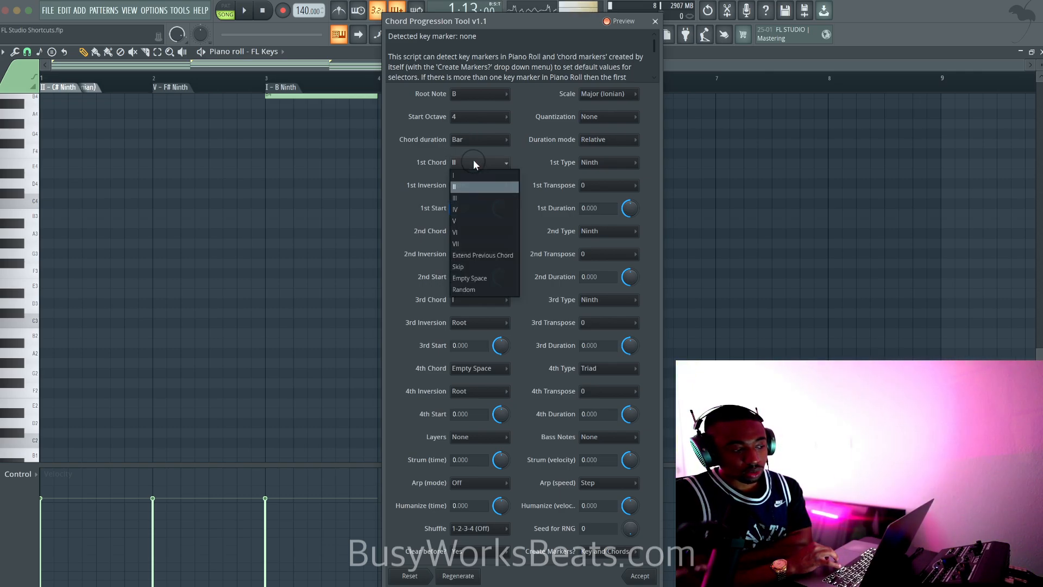
{"action": "left_click", "coordinate": [532, 141]}
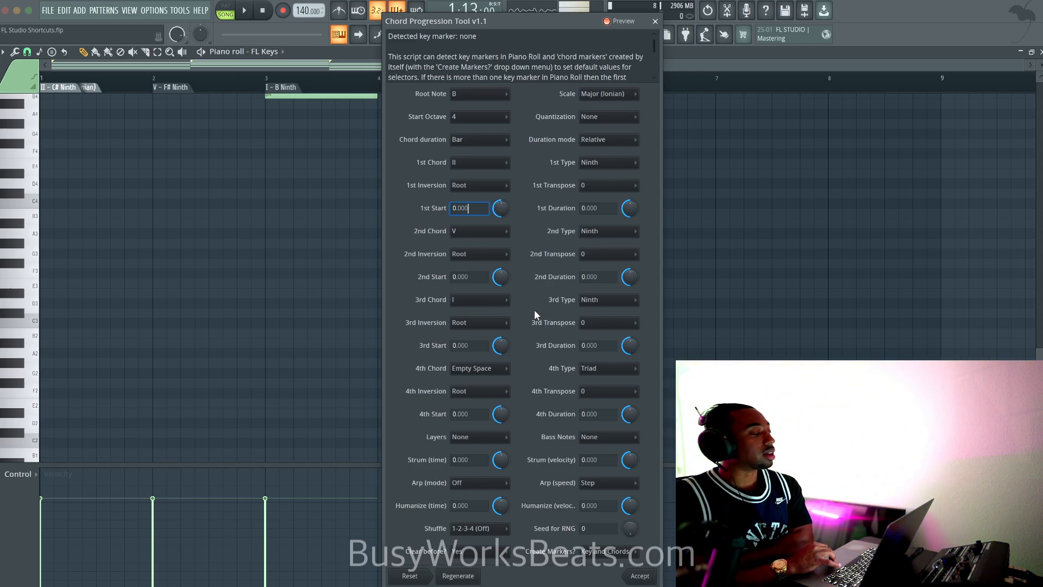
Step: Keep the fourth chord as Empty Space and the third chord type as Ninth, and accept the generated progression
{"action": "left_click", "coordinate": [489, 375]}
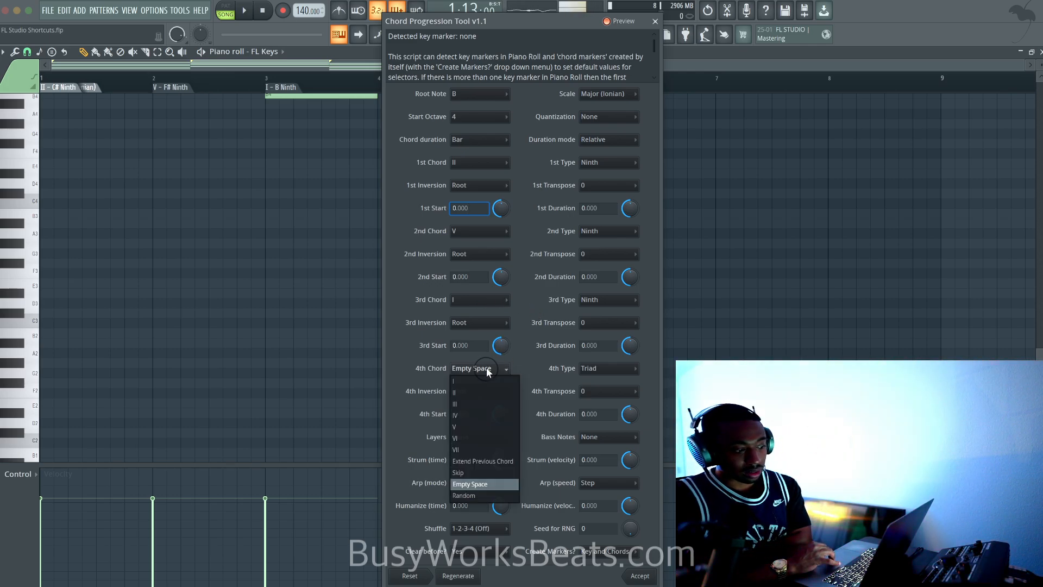
{"action": "left_click", "coordinate": [472, 485]}
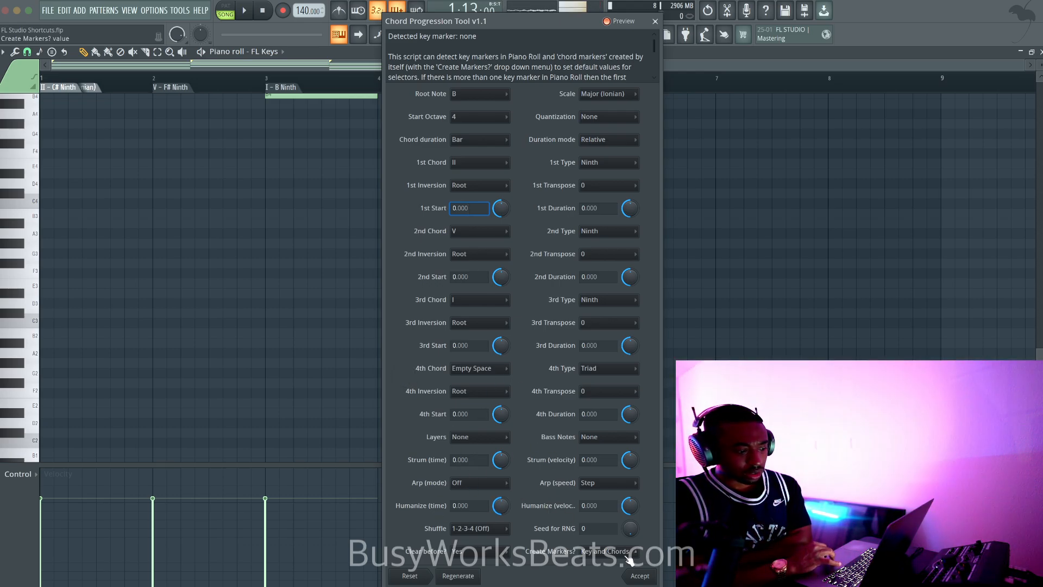
{"action": "left_click", "coordinate": [599, 300]}
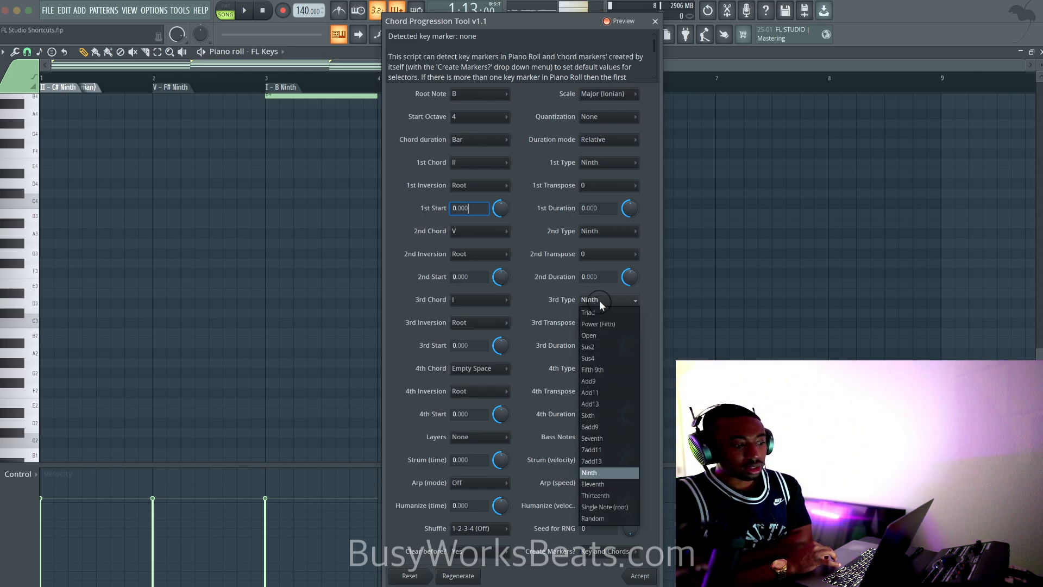
{"action": "left_click", "coordinate": [596, 299]}
{"action": "left_click", "coordinate": [598, 300]}
{"action": "left_click", "coordinate": [560, 299]}
{"action": "left_click", "coordinate": [597, 299]}
{"action": "left_click", "coordinate": [550, 476]}
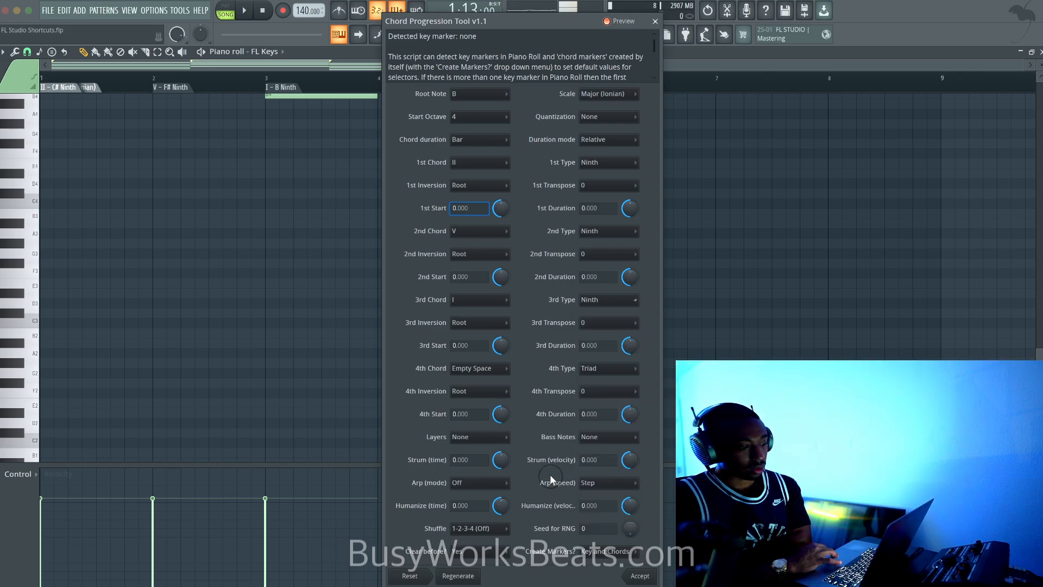
{"action": "left_click", "coordinate": [642, 576]}
Step: Transpose all the generated chords down one octave and play them back in pattern mode
{"action": "key", "text": "space"}
{"action": "key", "text": "space"}
{"action": "key", "text": "super+Down"}
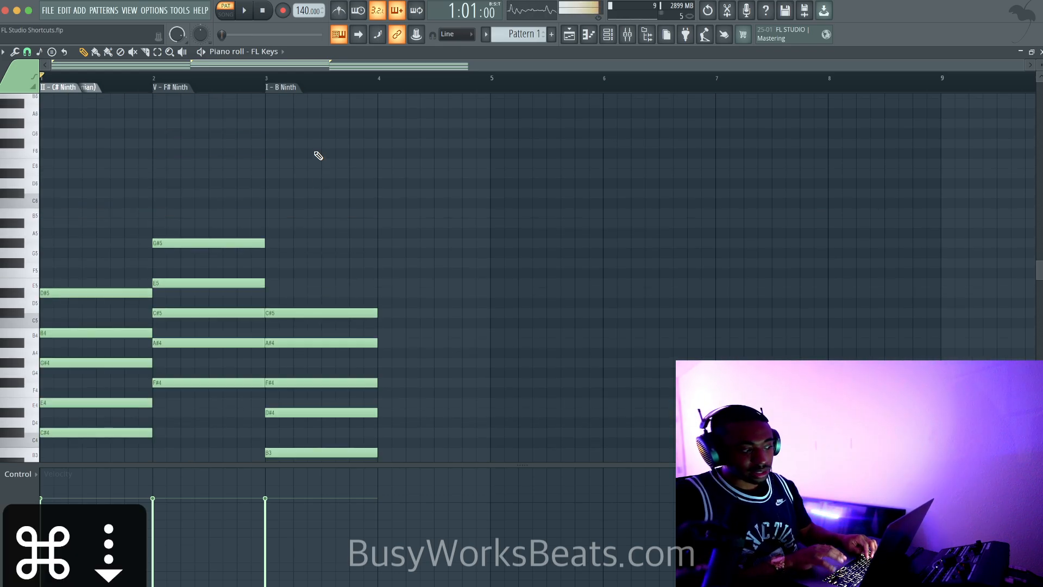
{"action": "key", "text": "space"}
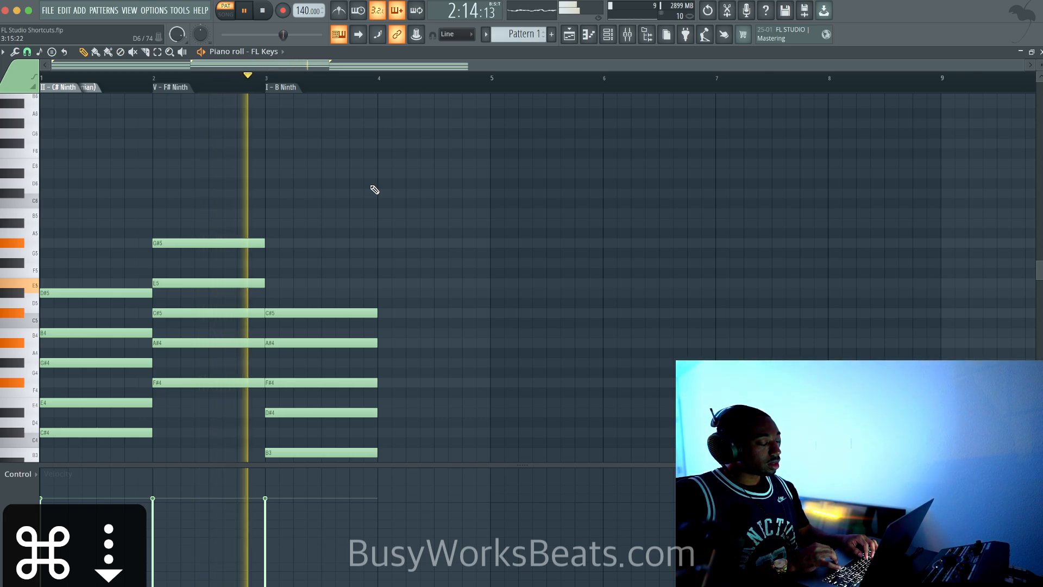
{"action": "key", "text": "space"}
Step: Shift all the chords up and down by an octave while auditioning them, and return them to the lower octave
{"action": "key", "text": "super+Up"}
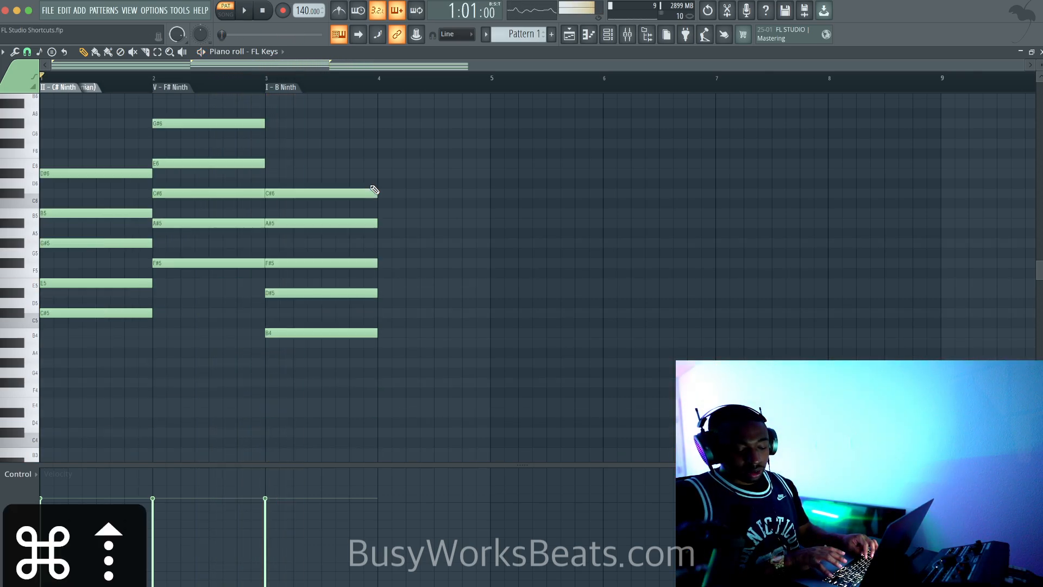
{"action": "key", "text": "super+Down"}
{"action": "key", "text": "super+Up"}
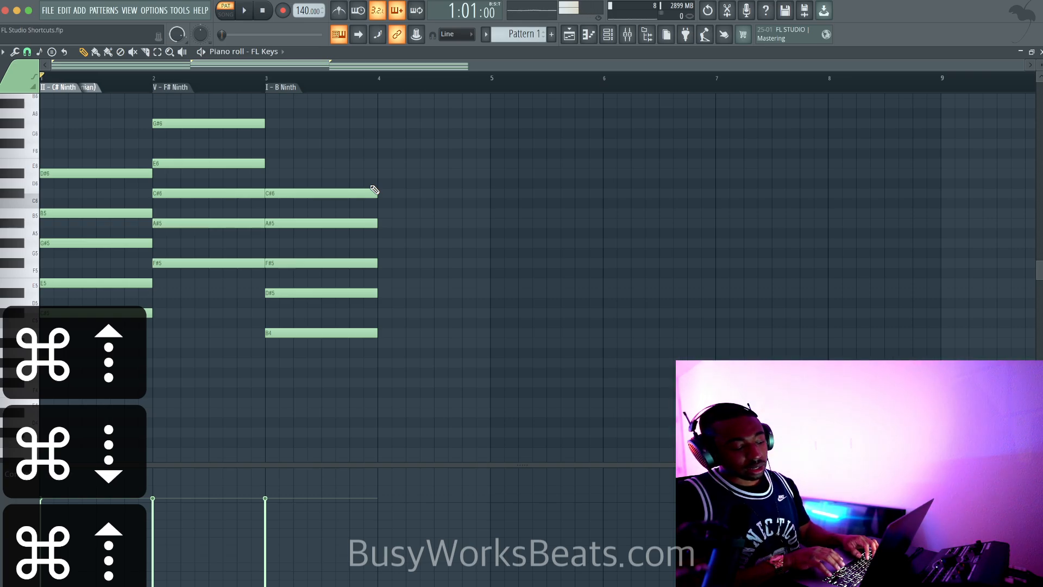
{"action": "key", "text": "space"}
{"action": "key", "text": "super+Down"}
{"action": "key", "text": "space"}
Step: Select the F# Ninth chord in bar 2 and remove its A#4 and E5 notes from the selection
{"action": "scroll", "coordinate": [299, 212], "scroll_direction": "down", "scroll_amount": 2}
{"action": "left_click_drag", "start_coordinate": [223, 350], "coordinate": [210, 327]}
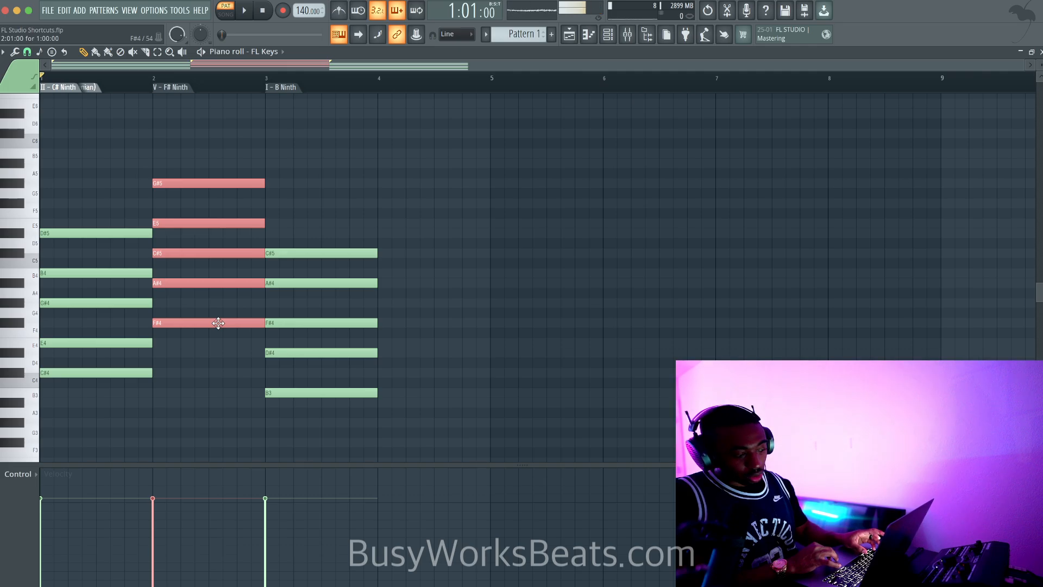
{"action": "left_click", "coordinate": [208, 283], "text": "ctrl"}
{"action": "left_click", "coordinate": [194, 223], "text": "ctrl"}
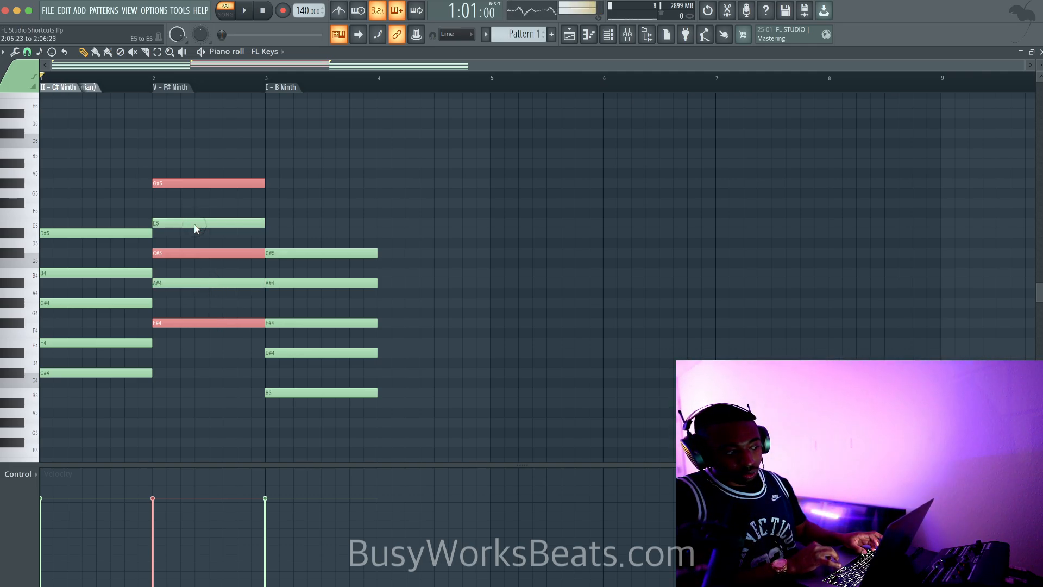
Step: Toggle individual notes of the bar 2 chord in and out of the selection, and select all five of its notes
{"action": "left_click", "coordinate": [207, 183], "text": "ctrl+shift"}
{"action": "left_click", "coordinate": [208, 183], "text": "ctrl+shift"}
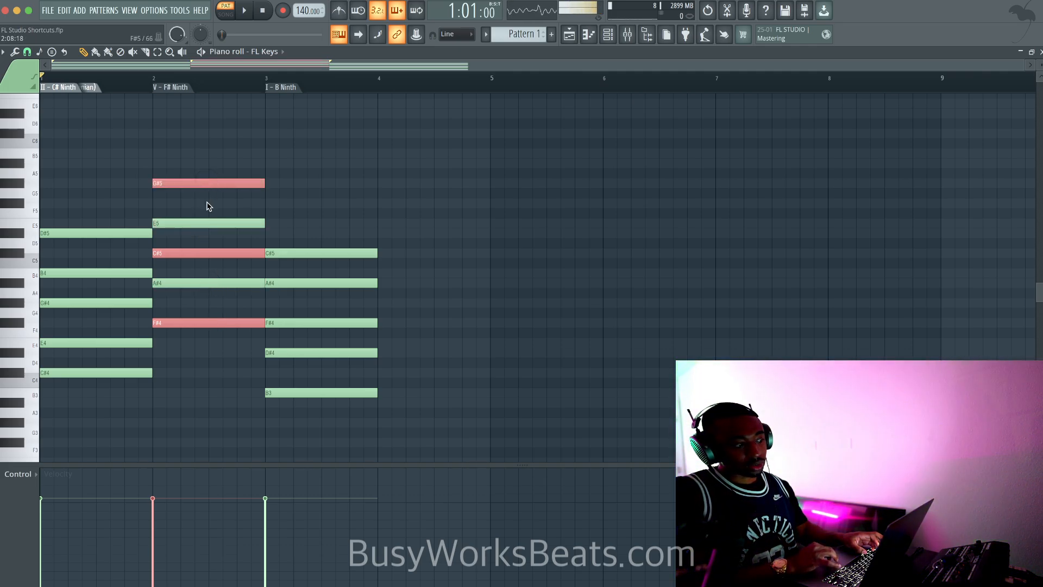
{"action": "left_click", "coordinate": [204, 223], "text": "ctrl+shift"}
{"action": "left_click", "coordinate": [205, 223], "text": "ctrl+shift"}
{"action": "left_click", "coordinate": [205, 283], "text": "ctrl+shift"}
{"action": "left_click", "coordinate": [205, 283], "text": "ctrl+shift"}
{"action": "left_click_drag", "start_coordinate": [205, 331], "coordinate": [204, 168]}
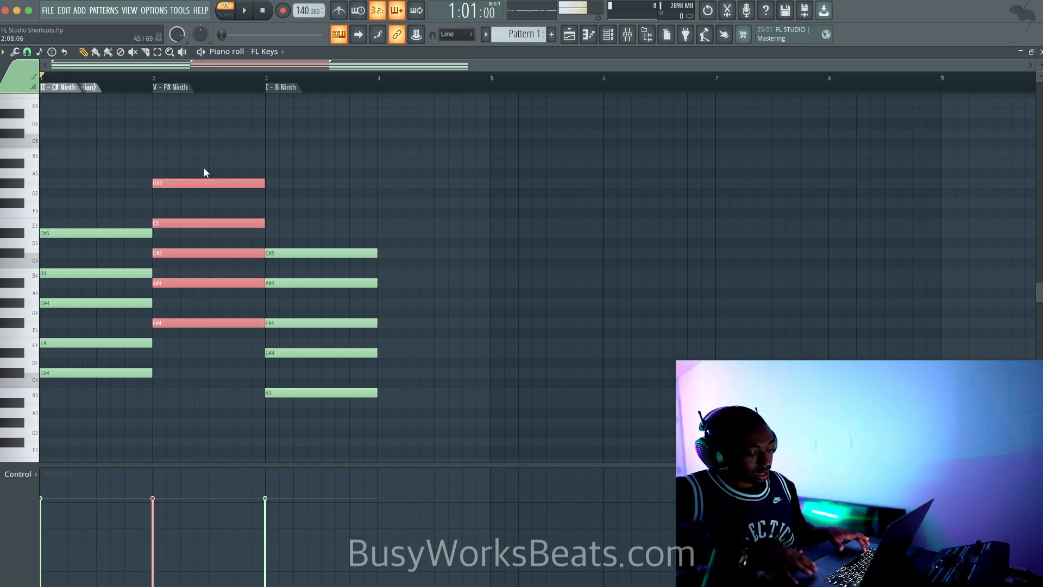
Step: Transpose the selected bar 2 chord down six semitones
{"action": "key", "text": "Down"}
{"action": "key", "text": "Down"}
{"action": "key", "text": "Down"}
{"action": "key", "text": "Down"}
{"action": "key", "text": "Down"}
{"action": "key", "text": "Down"}
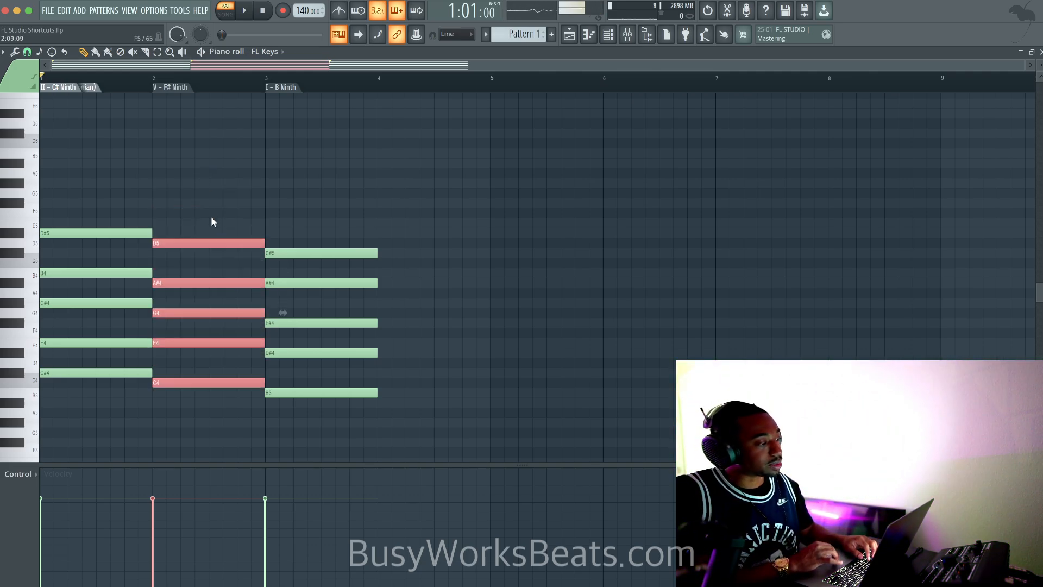
Step: Raise the G4 and D5 notes of the bar 2 chord by one semitone, audition the chords and clear the selection
{"action": "left_click", "coordinate": [204, 315]}
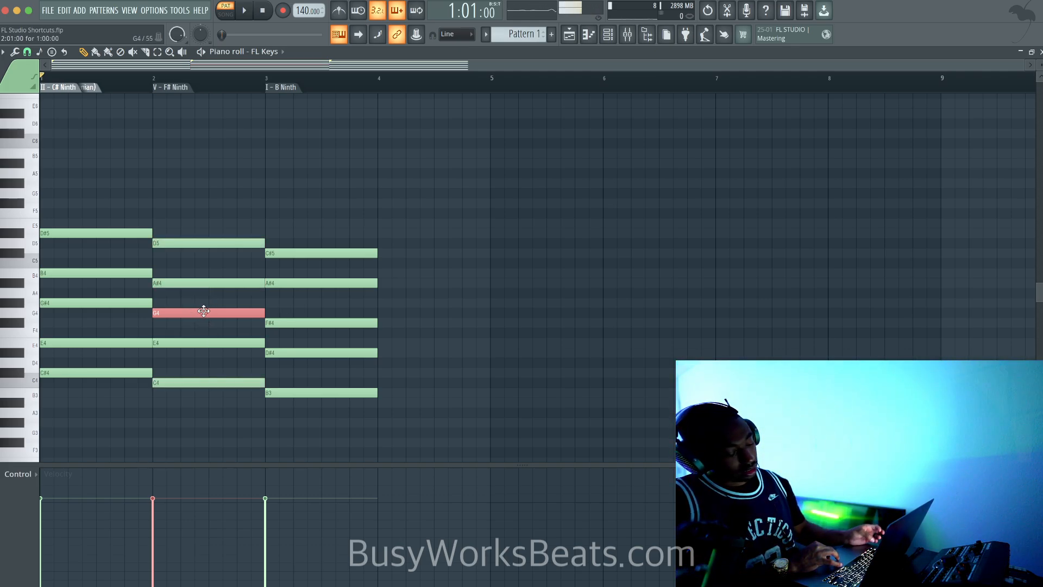
{"action": "left_click", "coordinate": [204, 242], "text": "shift"}
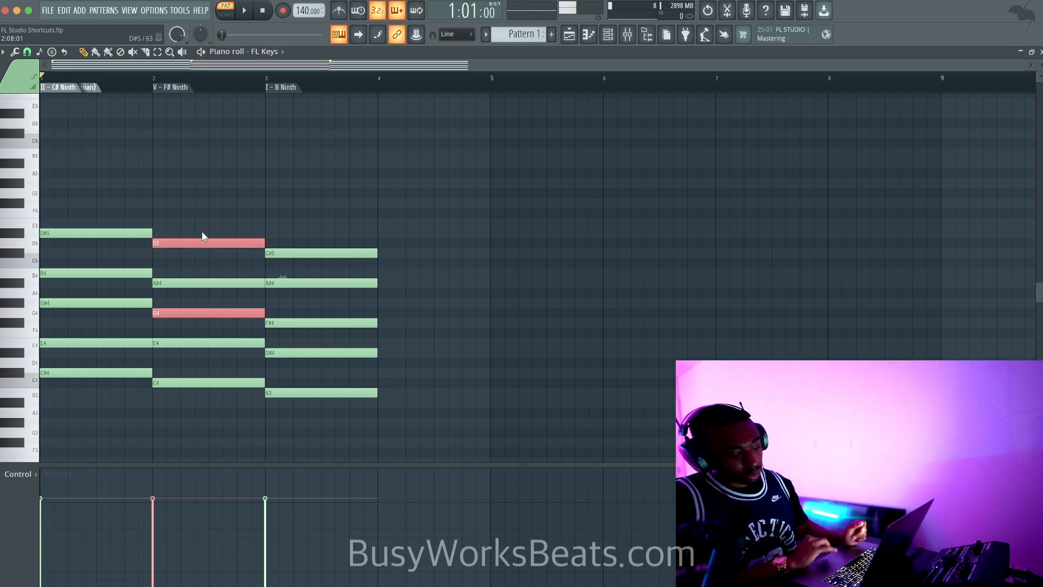
{"action": "key", "text": "Up"}
{"action": "key", "text": "space"}
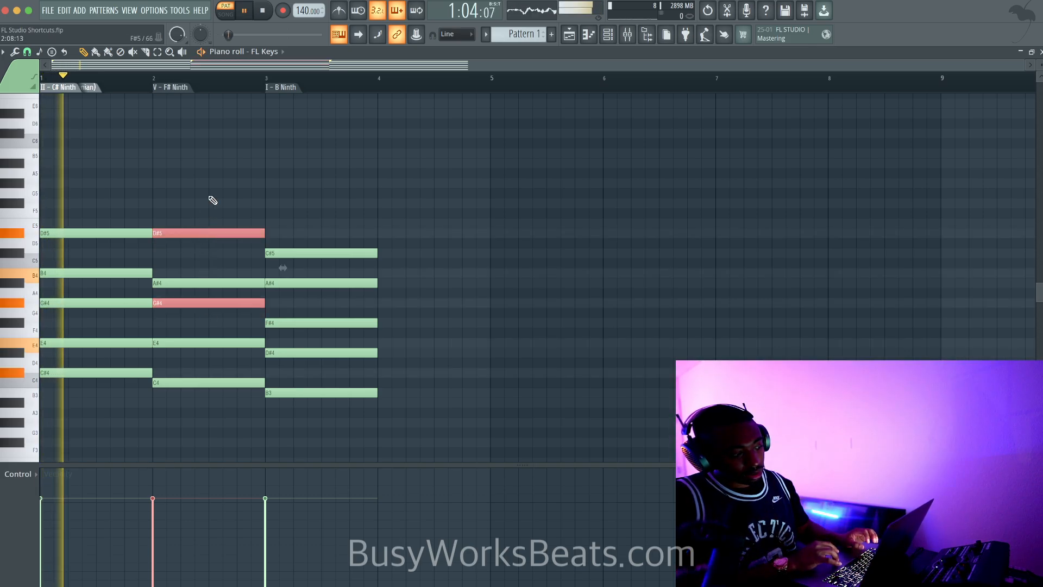
{"action": "left_click", "coordinate": [246, 177]}
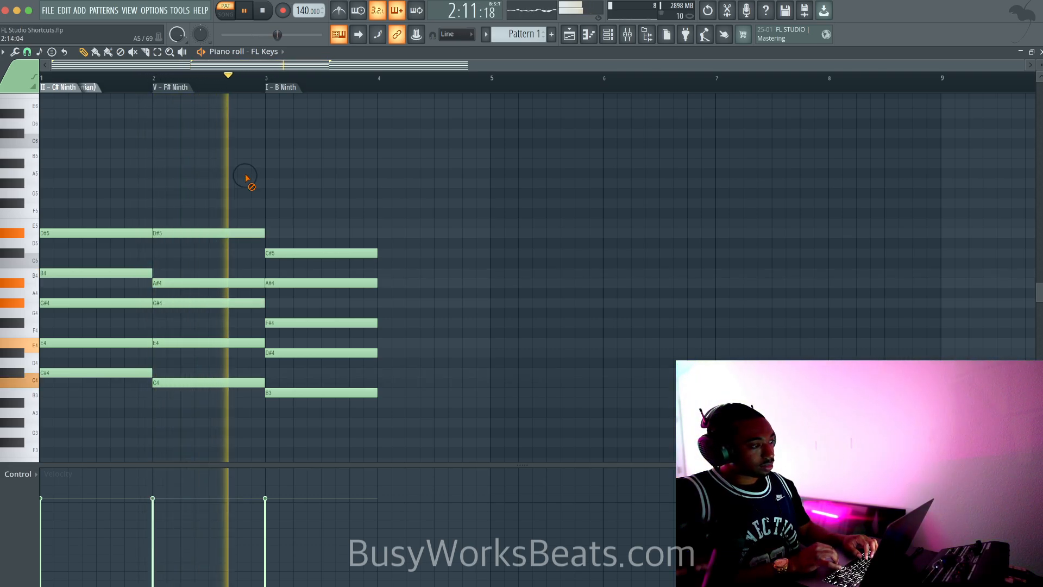
Step: Lengthen all the notes of the B Ninth chord in bar 3 to the end of bar 4
{"action": "left_click_drag", "start_coordinate": [371, 219], "coordinate": [489, 392]}
{"action": "left_click", "coordinate": [494, 354]}
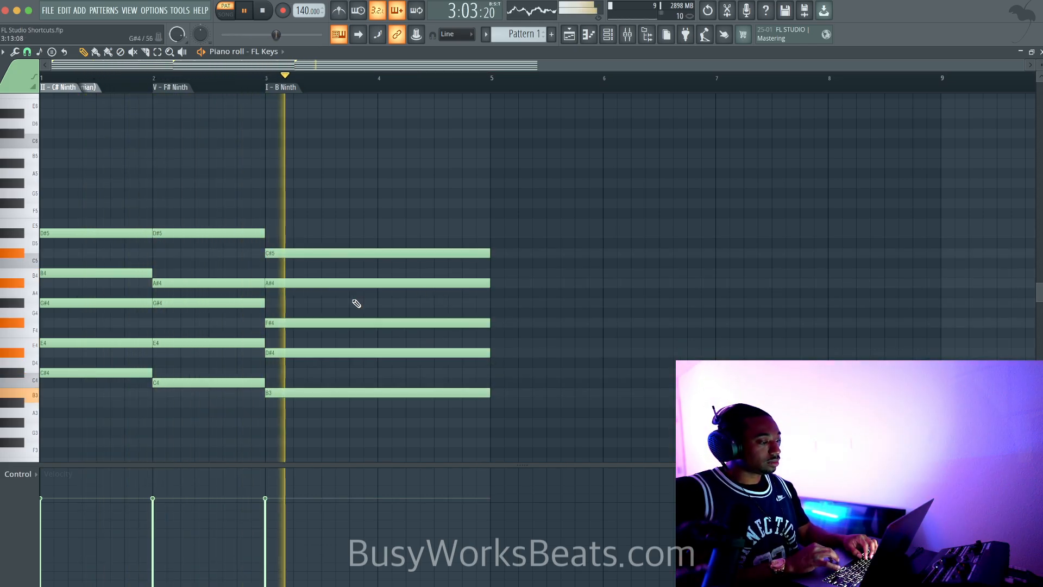
{"action": "key", "text": "space"}
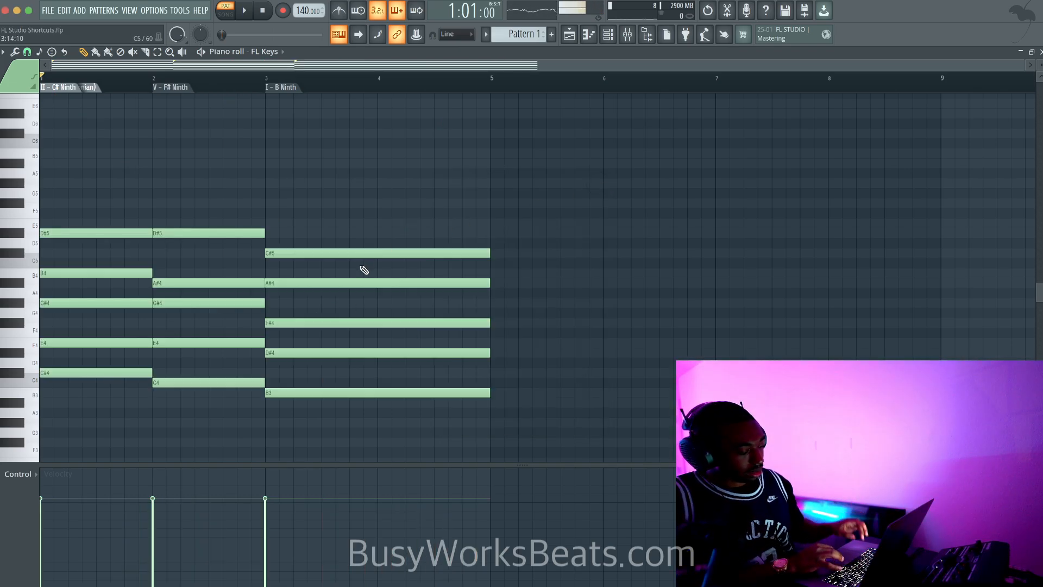
Step: Randomize the chord note velocities slightly with the piano roll randomizer, with its pattern section disabled, and audition and accept the result
{"action": "key", "text": "alt+r"}
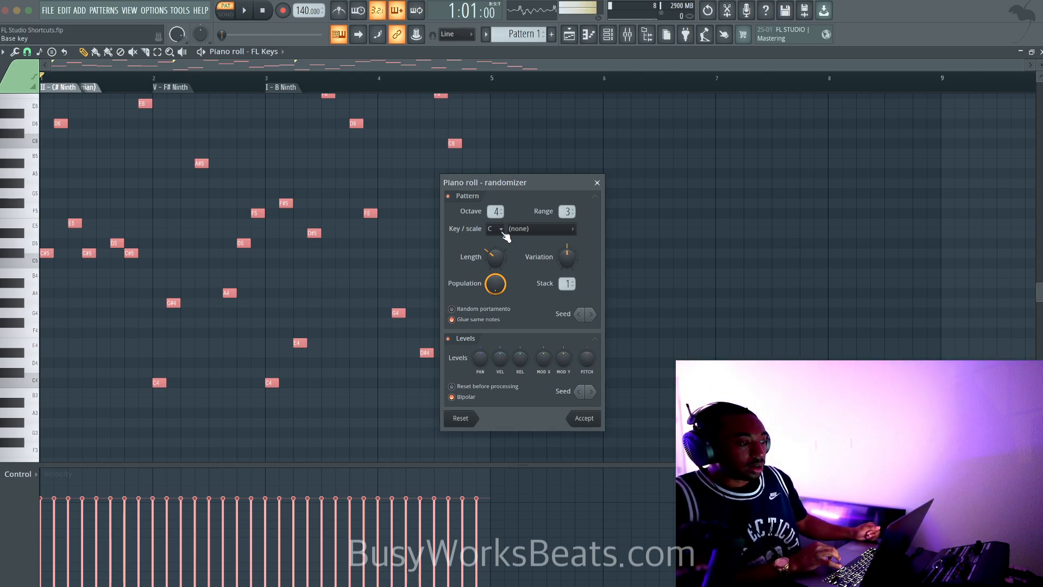
{"action": "left_click", "coordinate": [448, 195]}
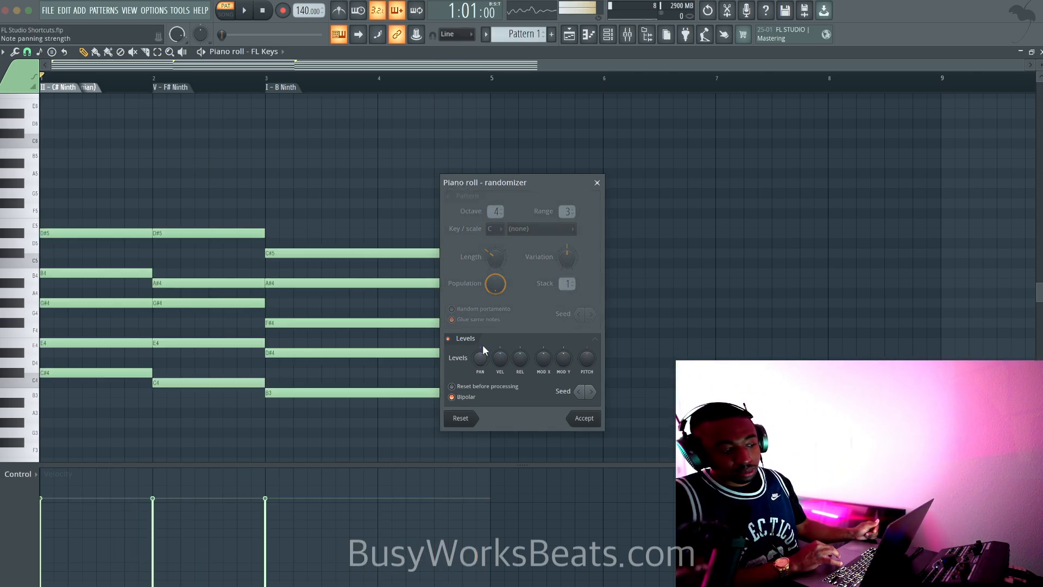
{"action": "left_click_drag", "start_coordinate": [500, 359], "coordinate": [505, 361]}
{"action": "key", "text": "space"}
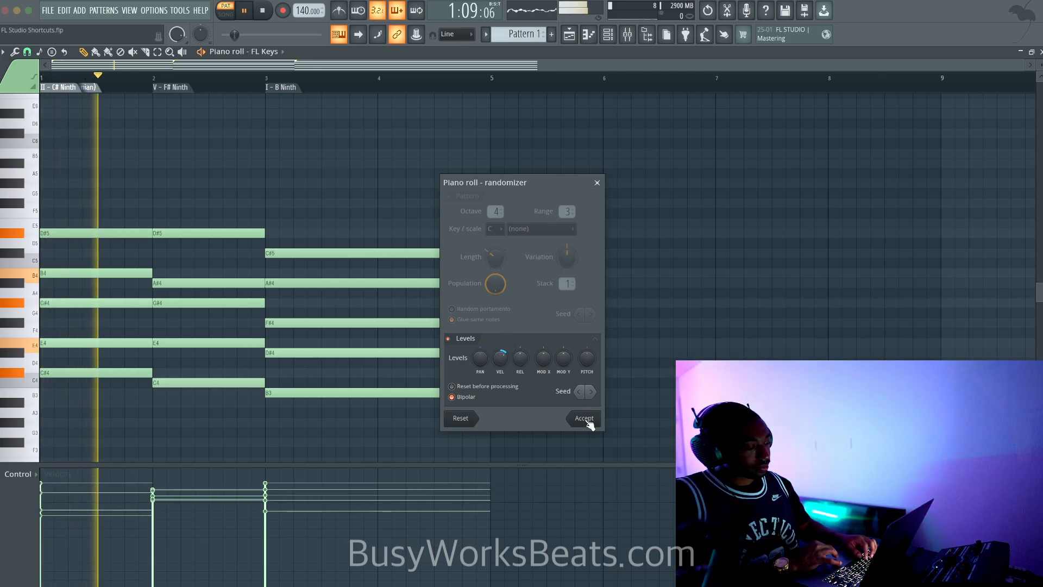
{"action": "key", "text": "space"}
{"action": "left_click", "coordinate": [584, 419]}
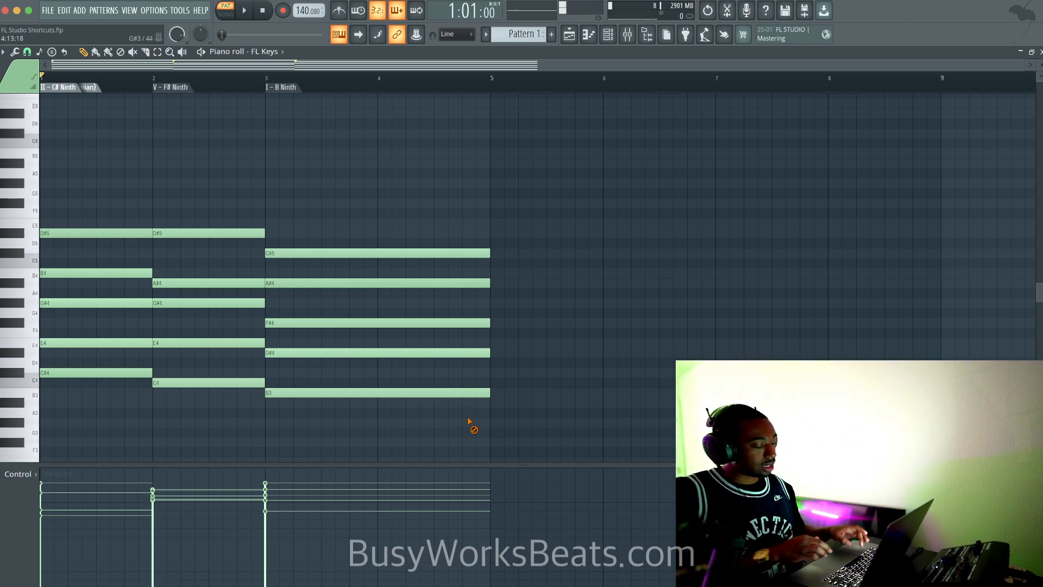
Step: Scale down the chord note velocities with the level scaling Multiply value at 83%, auditioning different amounts before accepting
{"action": "key", "text": "alt+x"}
{"action": "mouse_move", "coordinate": [524, 289]}
{"action": "left_mouse_down"}
{"action": "mouse_move", "coordinate": [523, 302]}
{"action": "mouse_move", "coordinate": [523, 288]}
{"action": "left_mouse_up"}
{"action": "key", "text": "space"}
{"action": "key", "text": "space"}
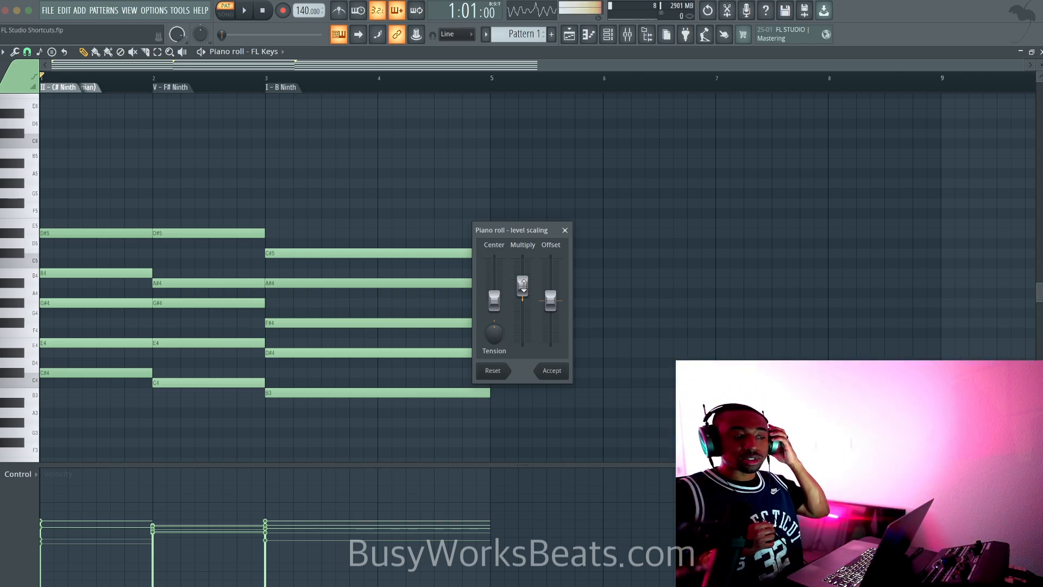
{"action": "left_click_drag", "start_coordinate": [523, 285], "coordinate": [527, 262]}
{"action": "key", "text": "space"}
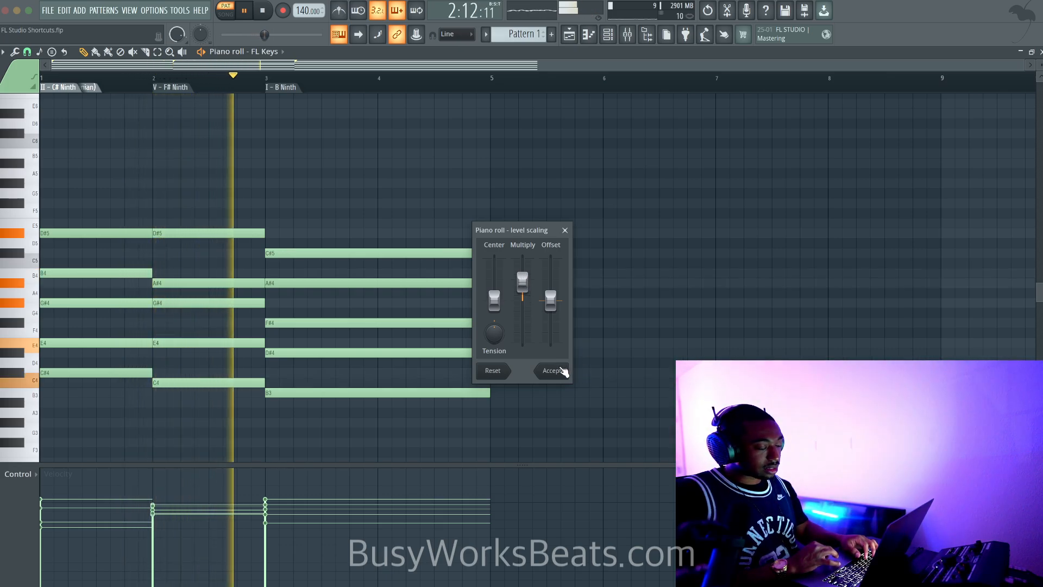
{"action": "key", "text": "space"}
{"action": "mouse_move", "coordinate": [523, 281]}
{"action": "left_mouse_down"}
{"action": "mouse_move", "coordinate": [523, 359]}
{"action": "mouse_move", "coordinate": [522, 291]}
{"action": "left_mouse_up"}
{"action": "key", "text": "space"}
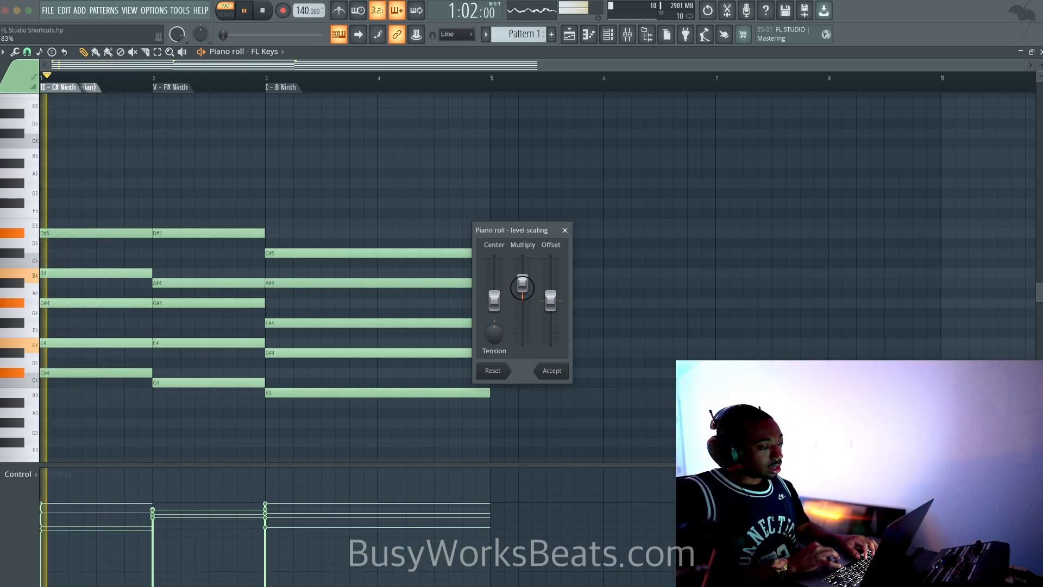
{"action": "left_click", "coordinate": [552, 371]}
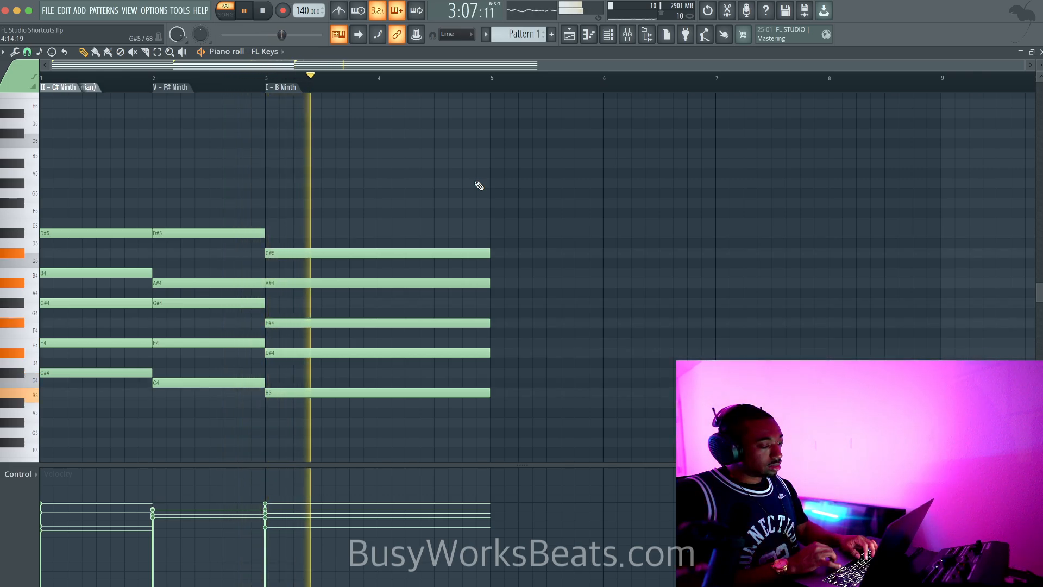
{"action": "key", "text": "space"}
Step: Chop the D#5 note in bar 2 into shorter repeats with the Default chopper pattern and an adjusted time multiplier, auditioning the result
{"action": "left_click", "coordinate": [244, 232]}
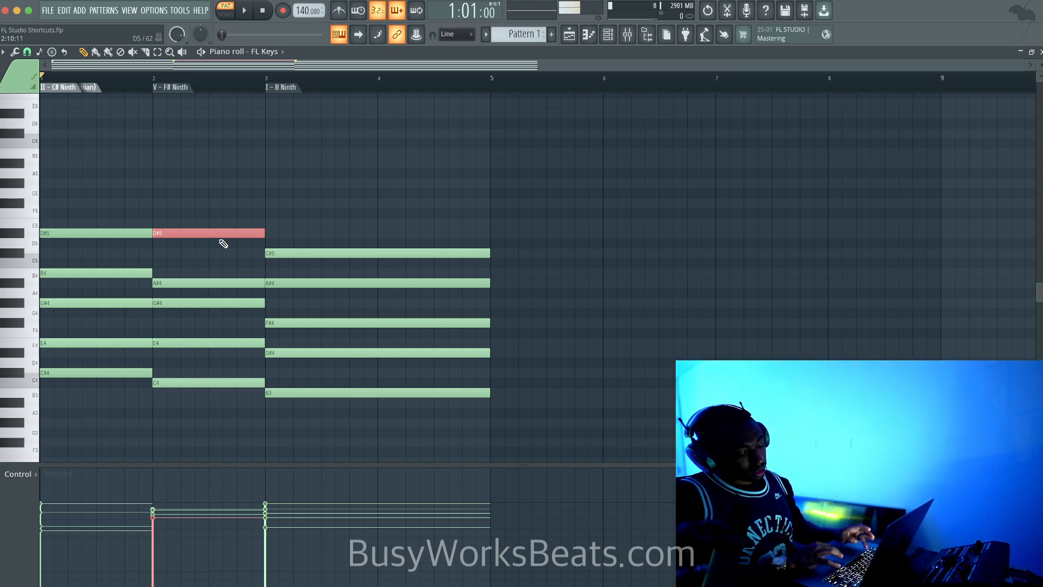
{"action": "key", "text": "alt+u"}
{"action": "left_click_drag", "start_coordinate": [481, 272], "coordinate": [479, 242]}
{"action": "key", "text": "space"}
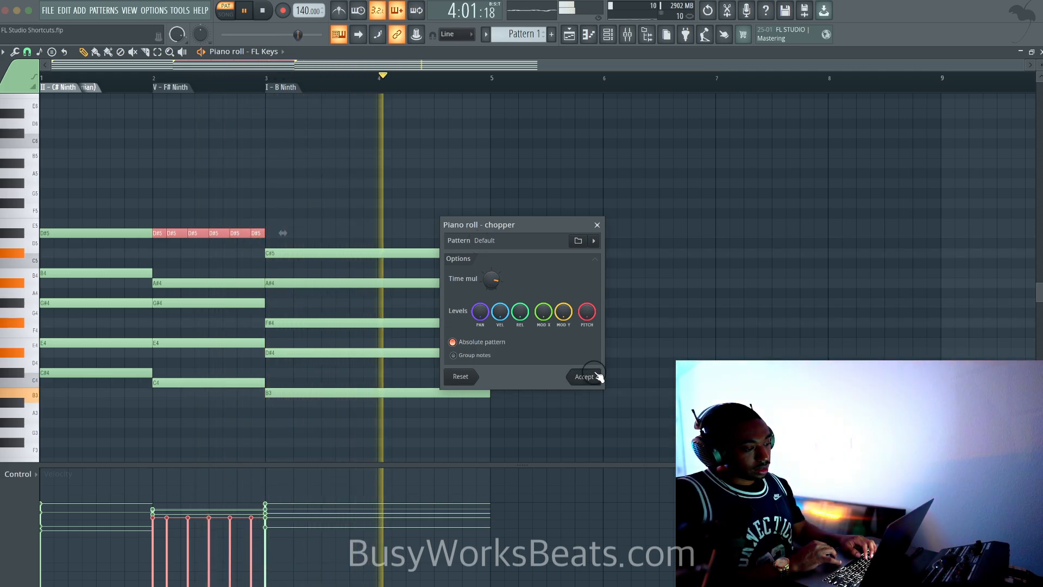
{"action": "left_click", "coordinate": [594, 375]}
{"action": "key", "text": "space"}
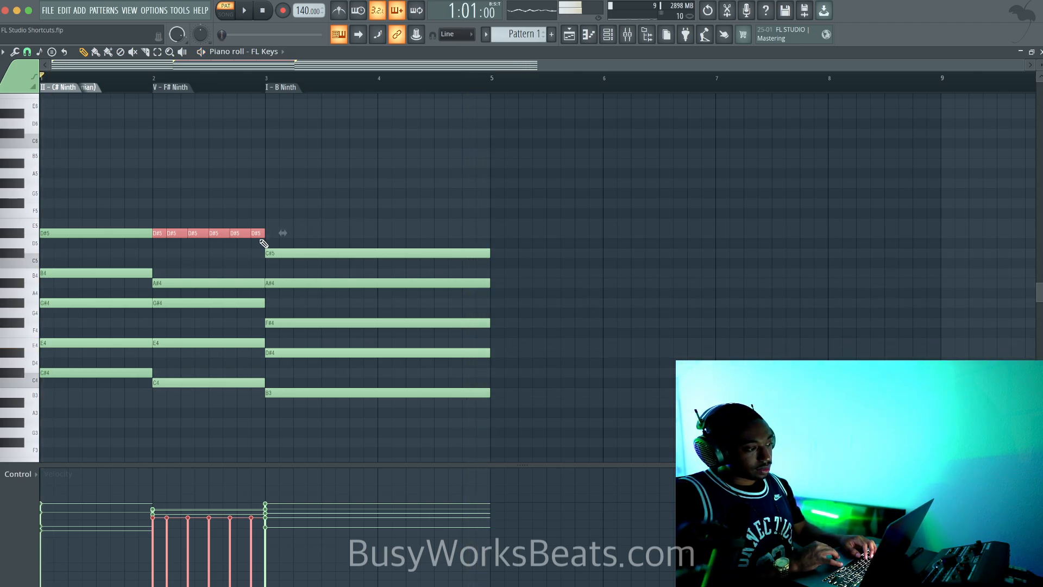
Step: Quick chop the selected D#5 notes in bar 2, inspect the snap options, and play the result
{"action": "key", "text": "super+u"}
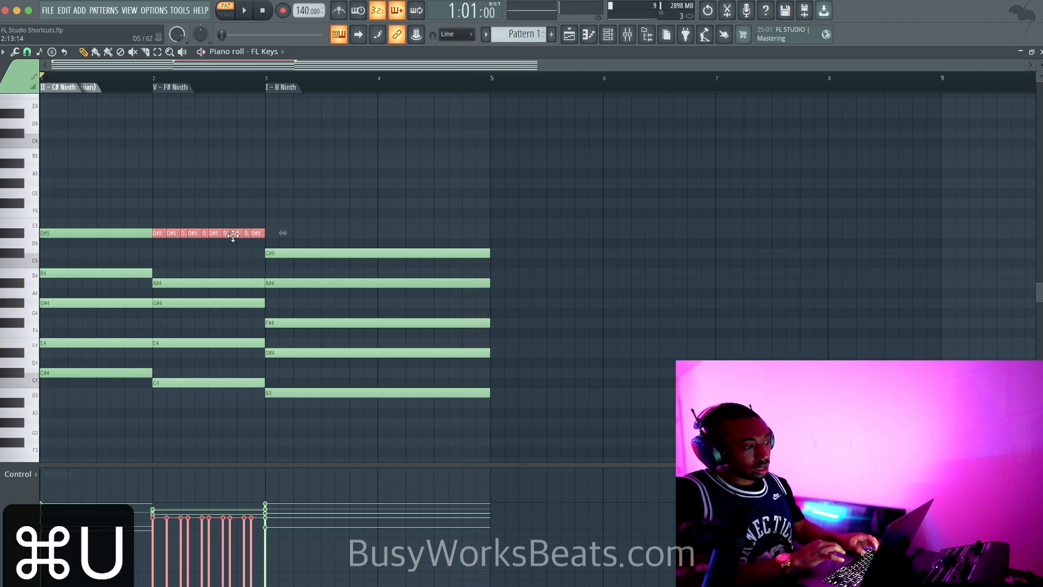
{"action": "left_click", "coordinate": [26, 52]}
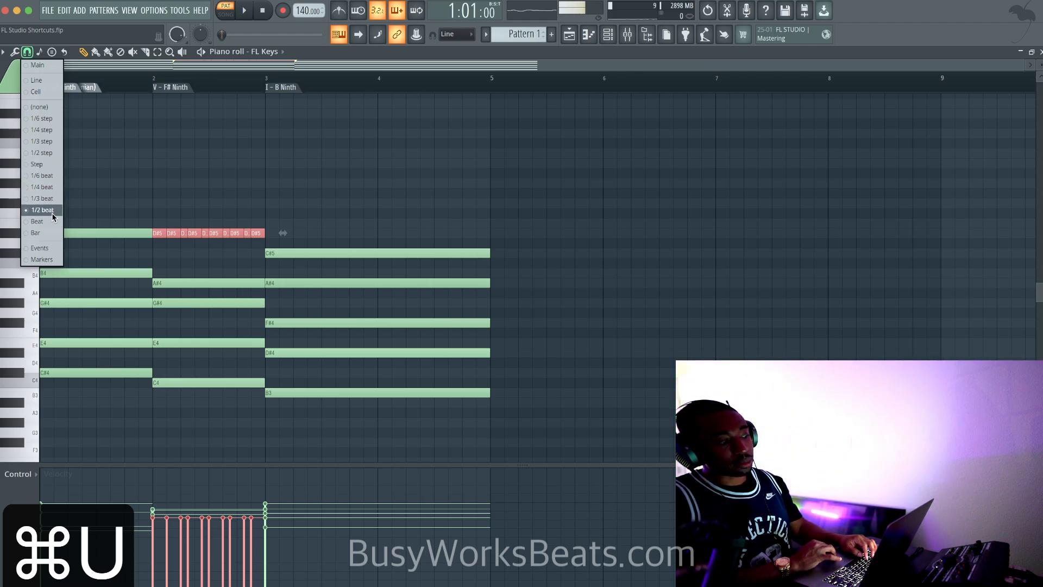
{"action": "left_click", "coordinate": [145, 173]}
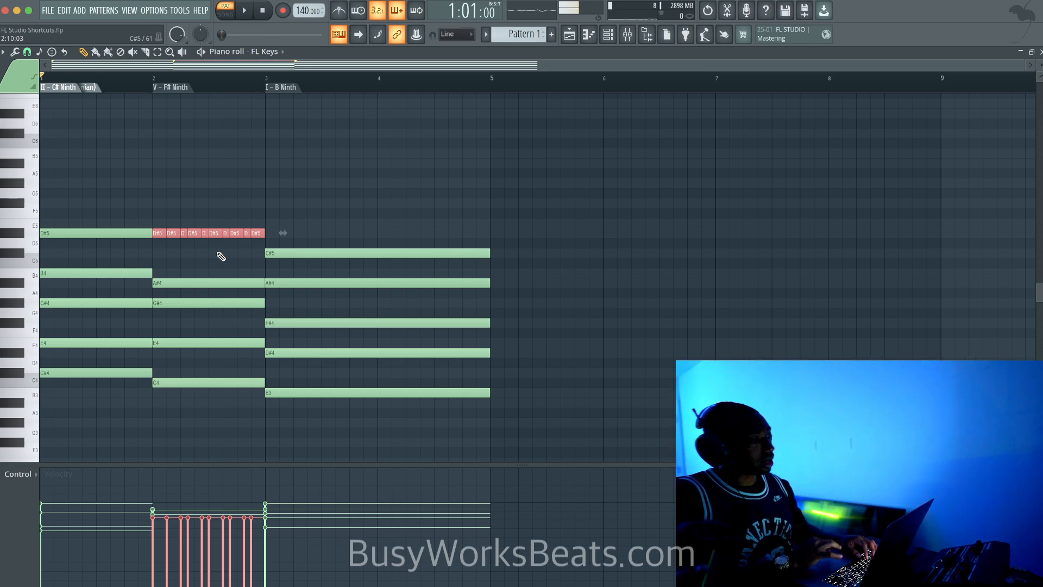
{"action": "key", "text": "space"}
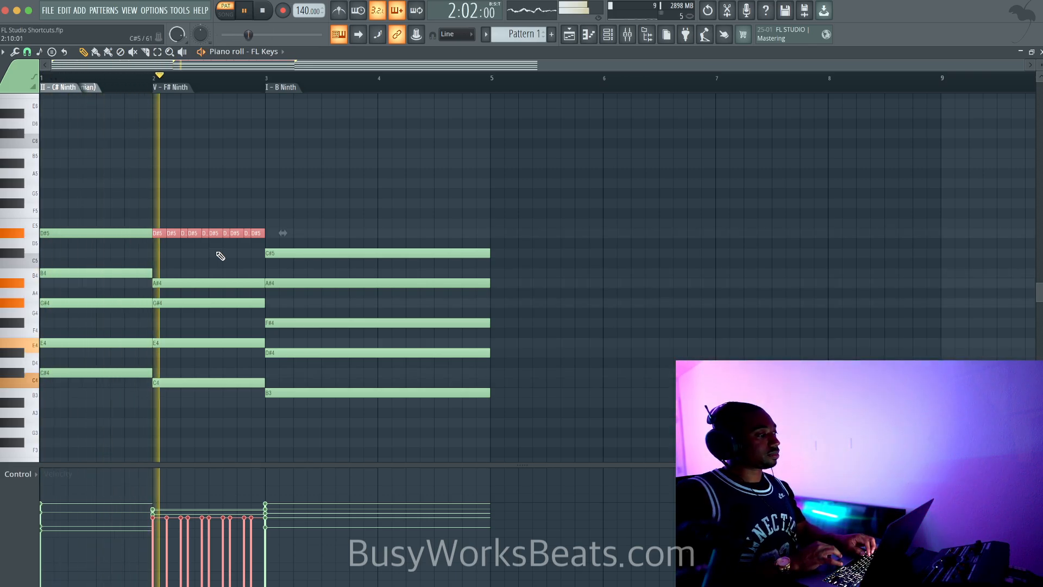
Step: Undo both chops to restore the single D#5 note in bar 2, and clear the selection
{"action": "key", "text": "super+z"}
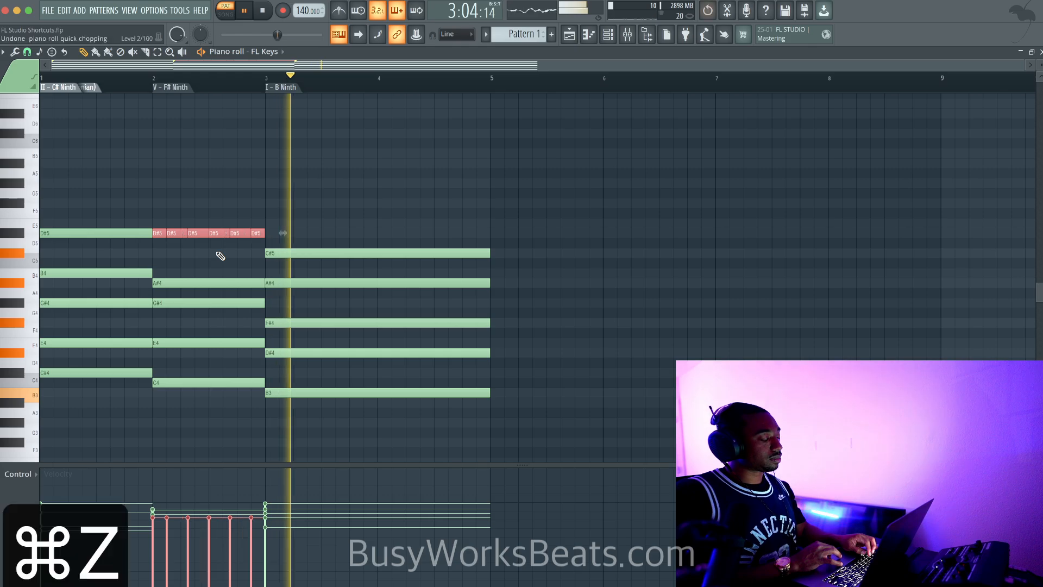
{"action": "key", "text": "space"}
{"action": "key", "text": "super+z"}
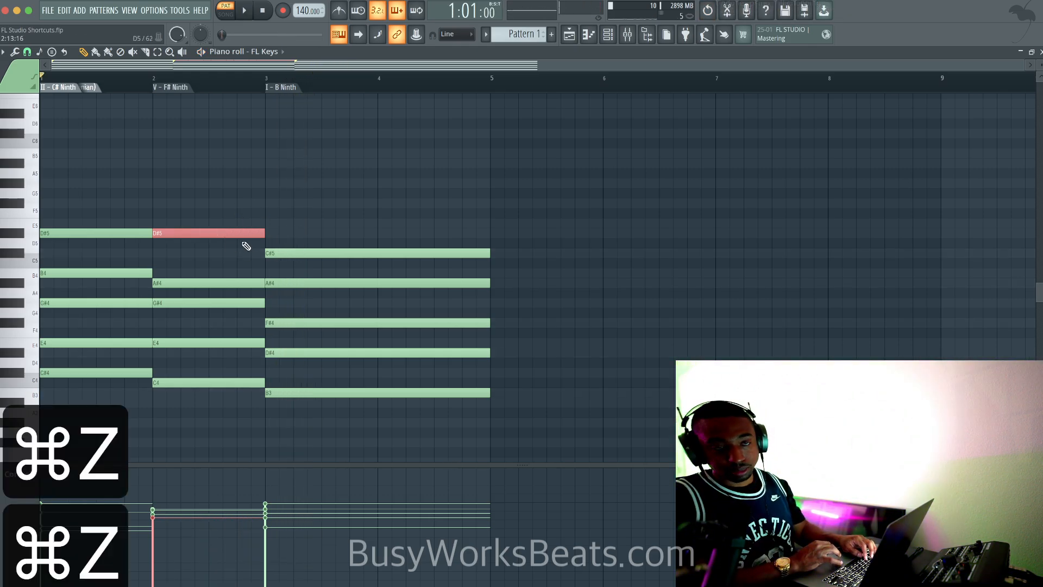
{"action": "left_click", "coordinate": [234, 205], "text": "super"}
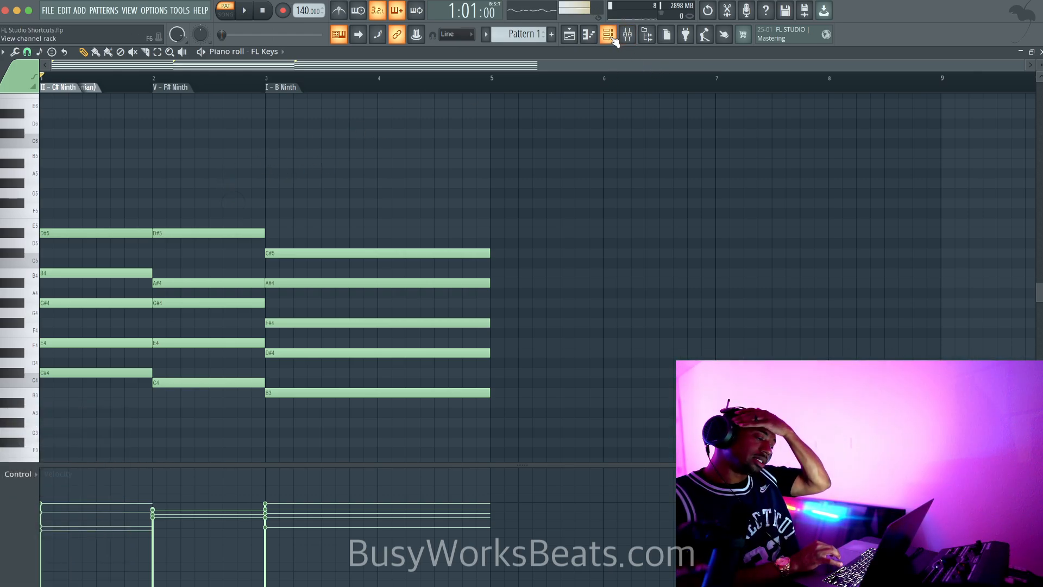
Step: Select all the chord notes and cut them
{"action": "left_click_drag", "start_coordinate": [430, 199], "coordinate": [268, 253]}
{"action": "left_click_drag", "start_coordinate": [469, 171], "coordinate": [99, 405]}
{"action": "key", "text": "super+x"}
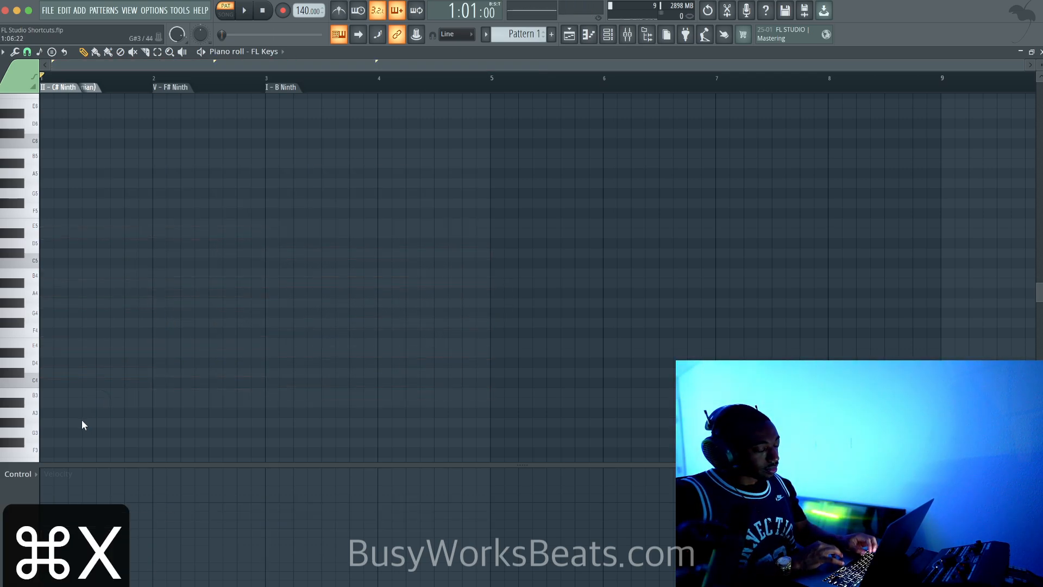
Step: Undo the full cut, and cut only the notes above the lowest note of each chord
{"action": "key", "text": "super+z"}
{"action": "left_click_drag", "start_coordinate": [309, 367], "coordinate": [58, 234]}
{"action": "key", "text": "super+x"}
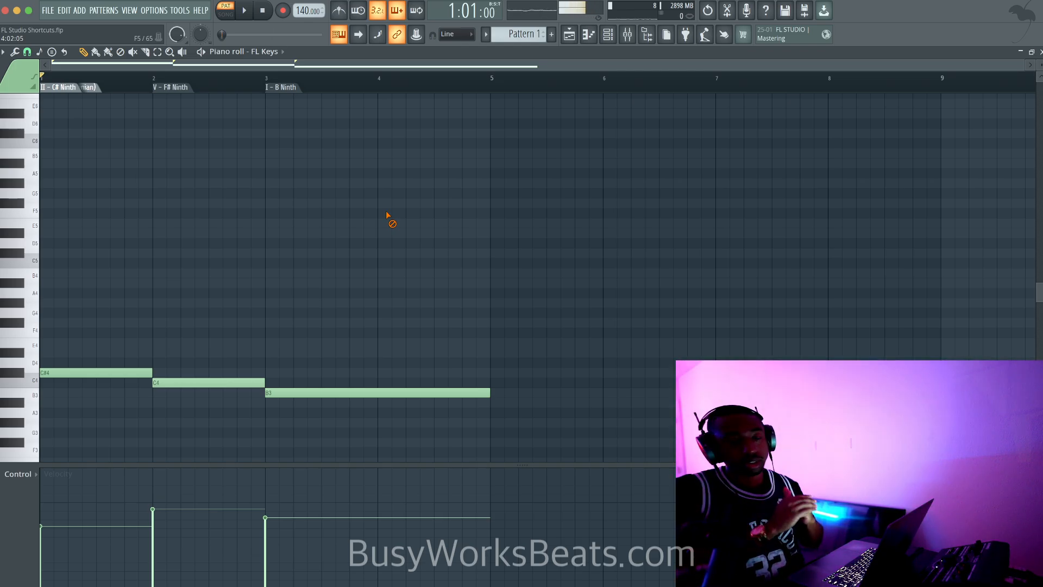
Step: Limit the remaining bass notes to C5 with the limiter / transposer, inspecting the key and scale options and keeping key C with no scale
{"action": "key", "text": "alt+k"}
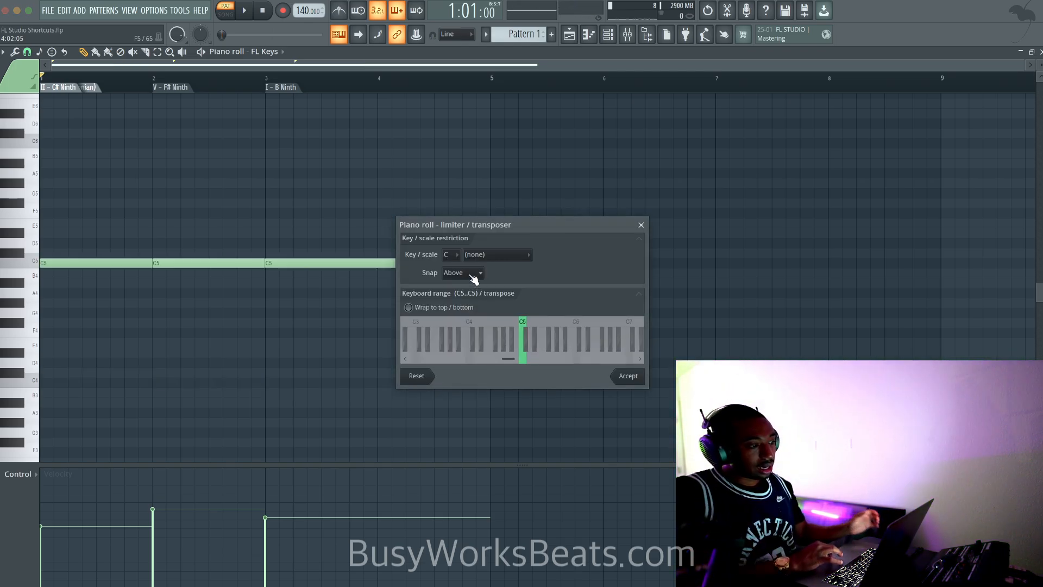
{"action": "left_click", "coordinate": [453, 255]}
{"action": "left_click", "coordinate": [494, 255]}
{"action": "left_click", "coordinate": [496, 254]}
{"action": "left_click", "coordinate": [415, 271]}
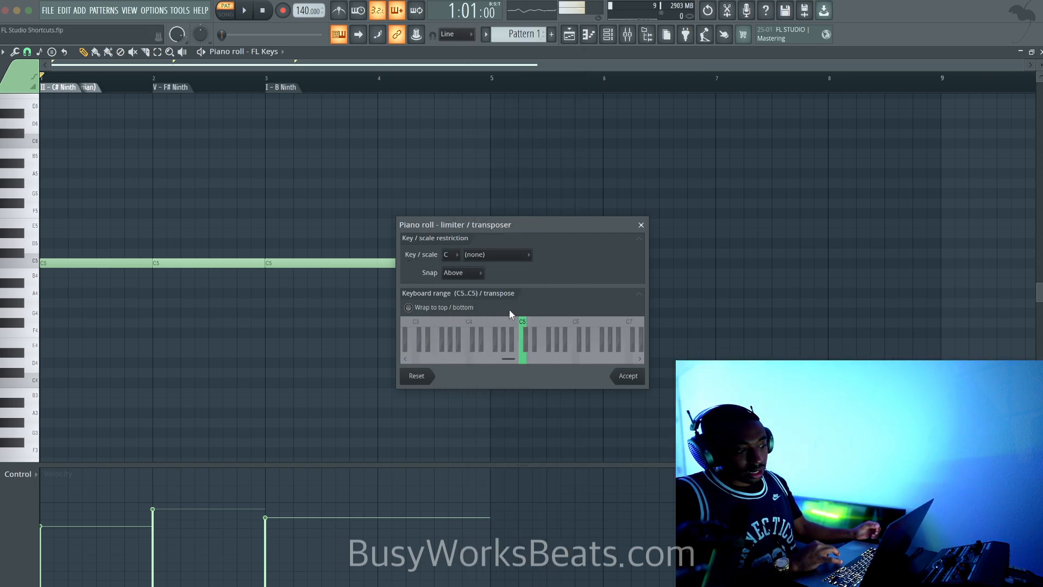
{"action": "left_click", "coordinate": [631, 376]}
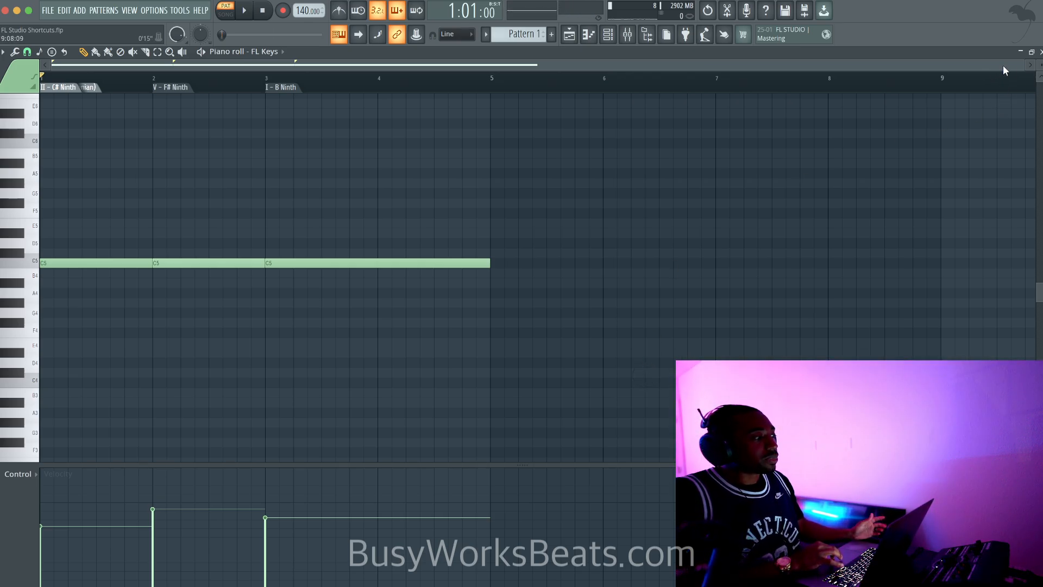
Step: Undo the key limiting and the cut of the upper chord notes, and close and reopen the FL Keys piano roll
{"action": "key", "text": "super+z"}
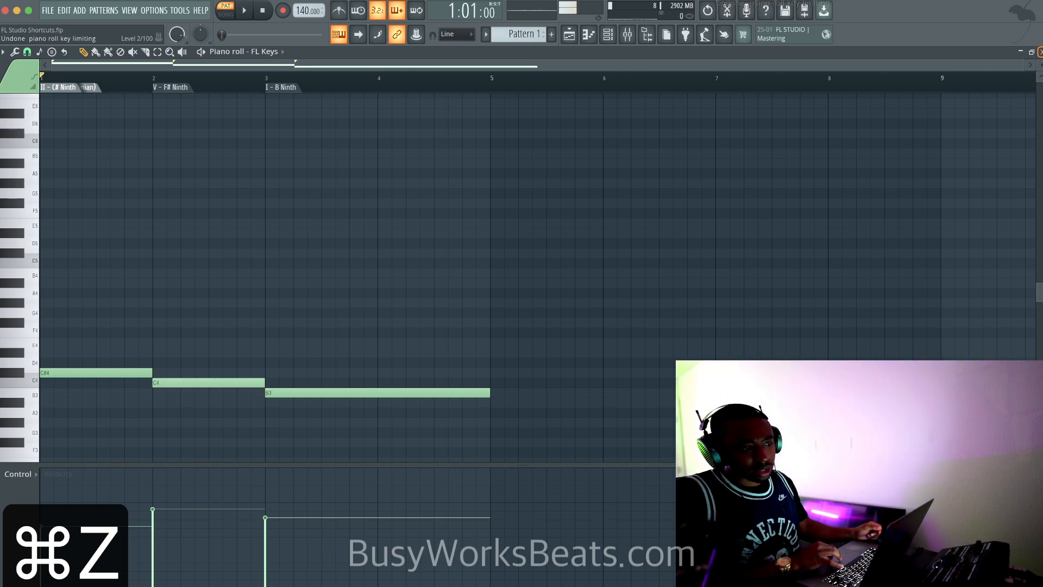
{"action": "key", "text": "super+z"}
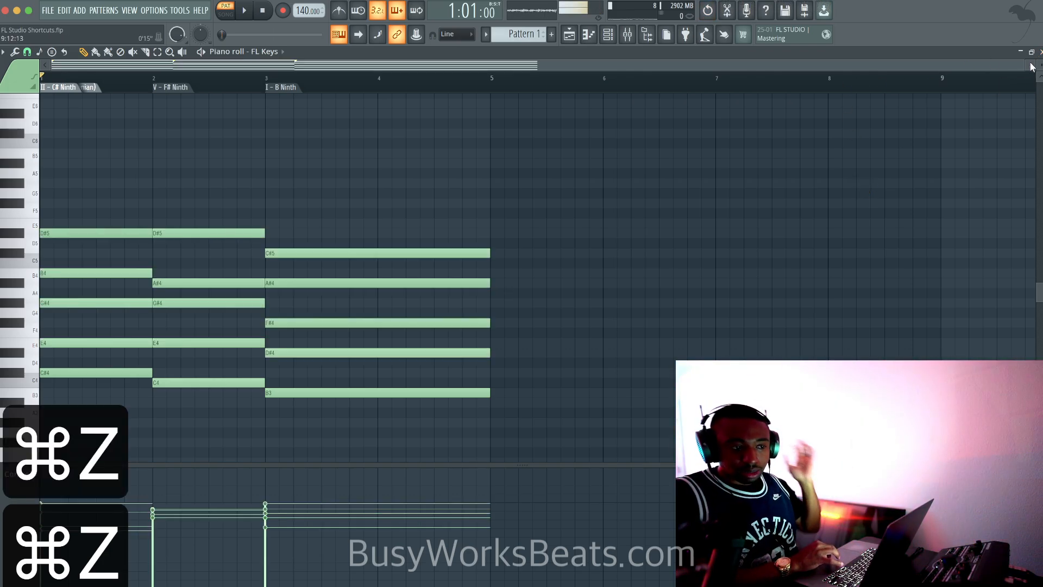
{"action": "left_click", "coordinate": [1039, 52]}
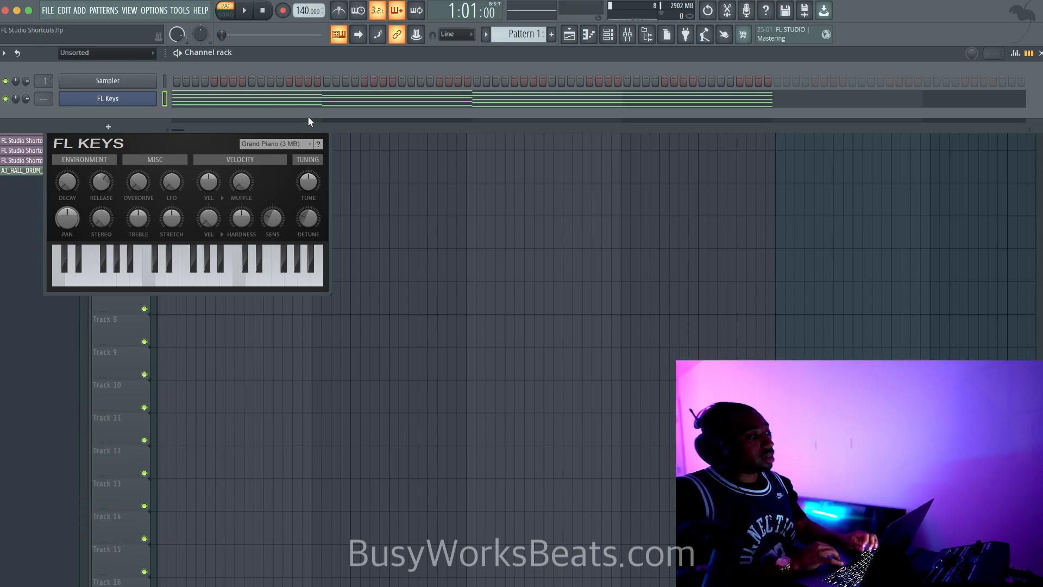
{"action": "key", "text": "F7"}
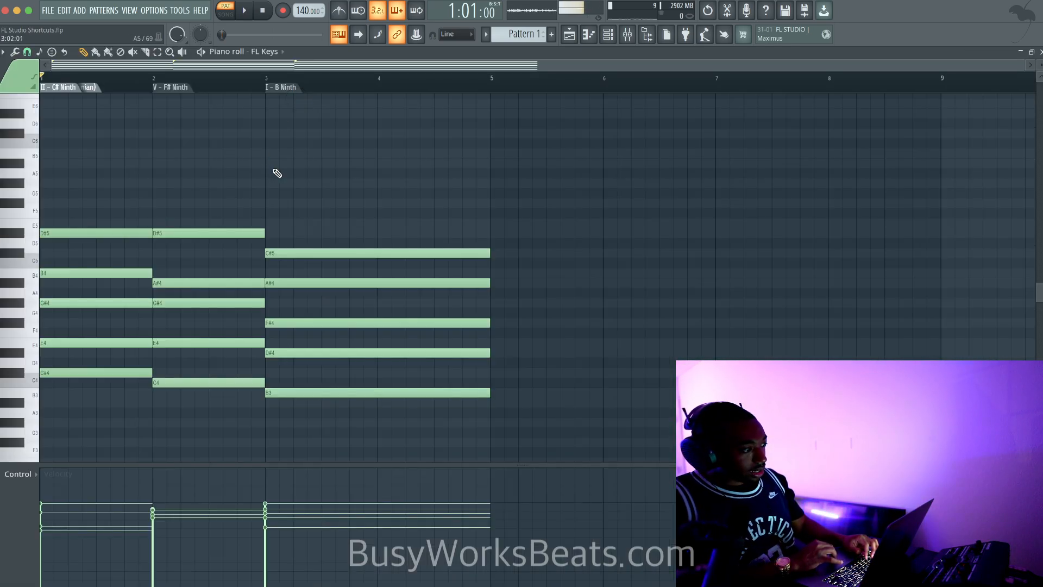
Step: Select all the chord notes by area, and select the pattern's full four-bar range with every note in it
{"action": "left_click_drag", "start_coordinate": [308, 179], "coordinate": [140, 398]}
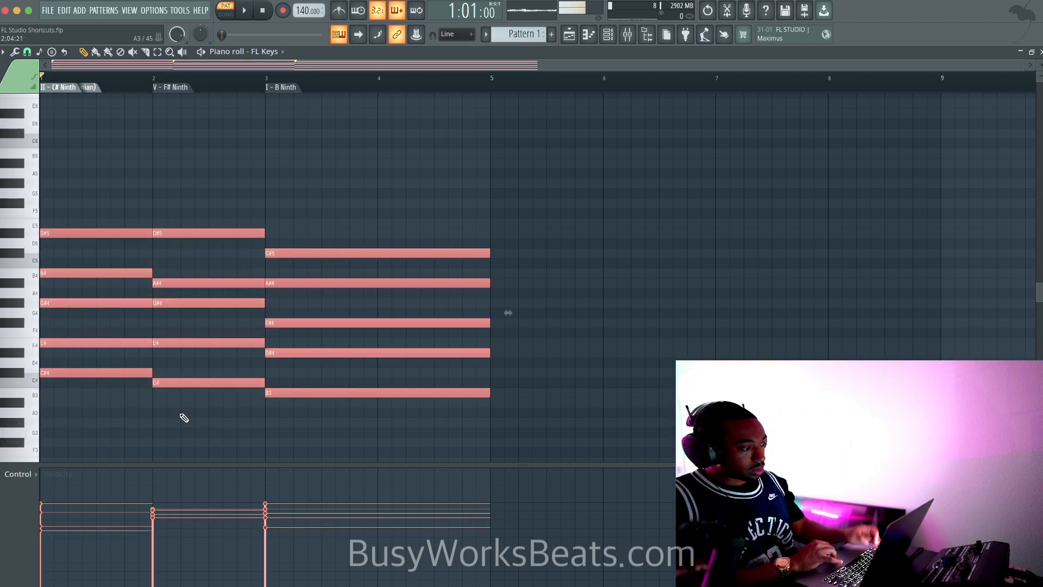
{"action": "left_click_drag", "start_coordinate": [539, 190], "coordinate": [235, 295]}
{"action": "key", "text": "super+a"}
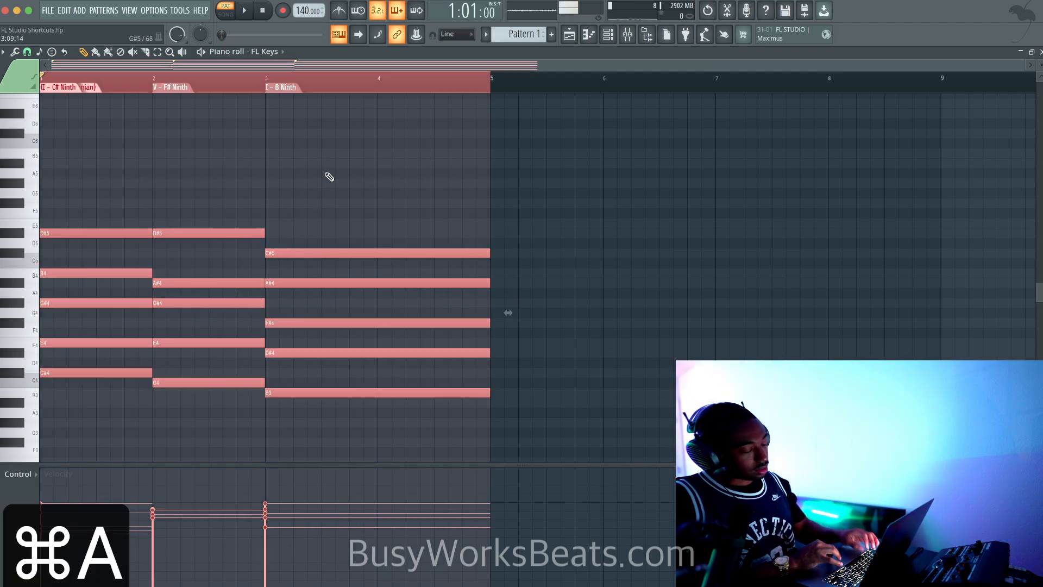
Step: Select all the chord notes, raise the strumizer's start time strength, and play the strummed chords
{"action": "left_click", "coordinate": [334, 75], "text": "super"}
{"action": "key", "text": "super+a"}
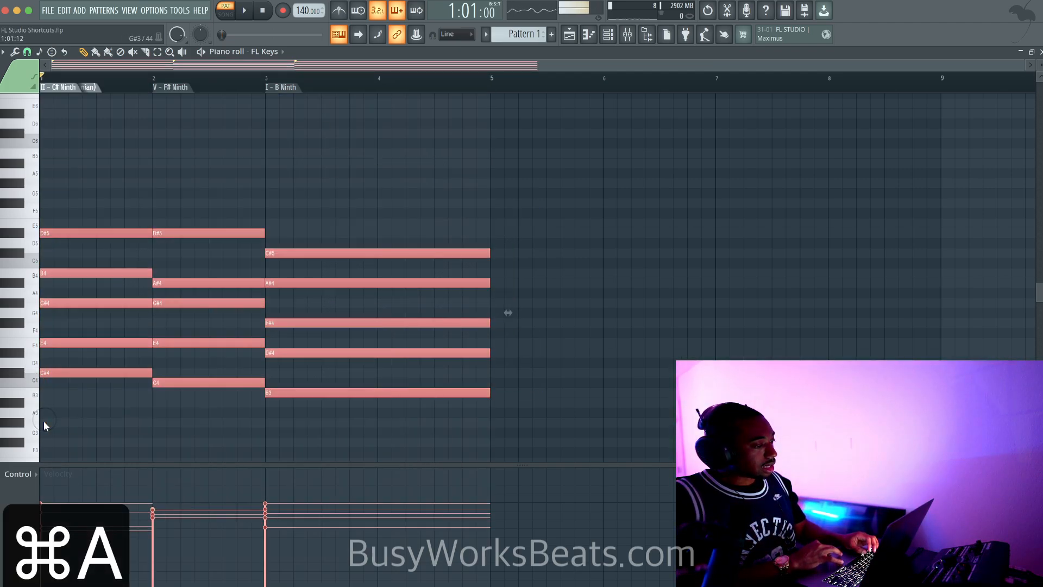
{"action": "key", "text": "alt+s"}
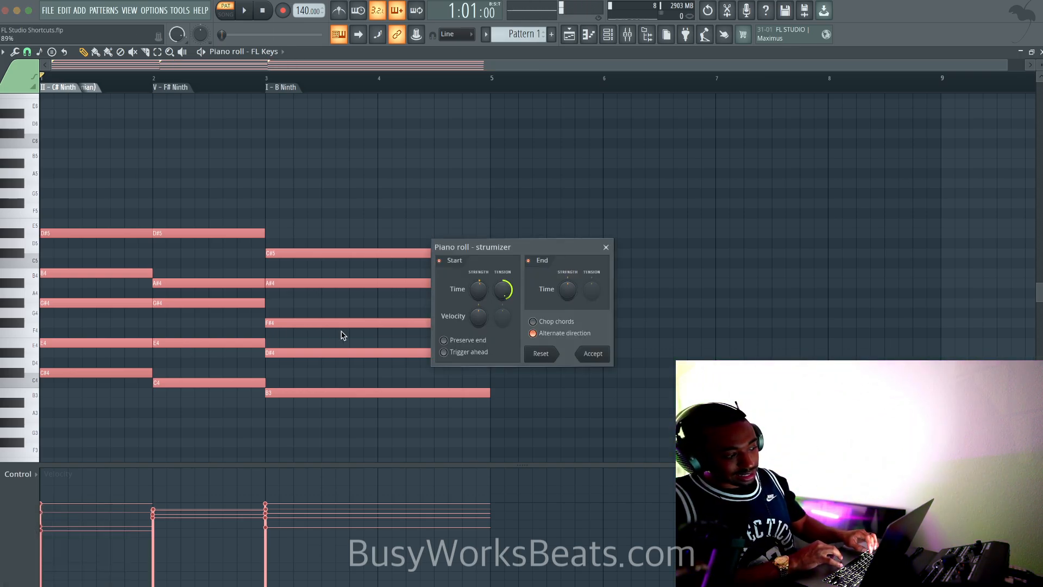
{"action": "left_click_drag", "start_coordinate": [478, 256], "coordinate": [471, 222]}
{"action": "key", "text": "space"}
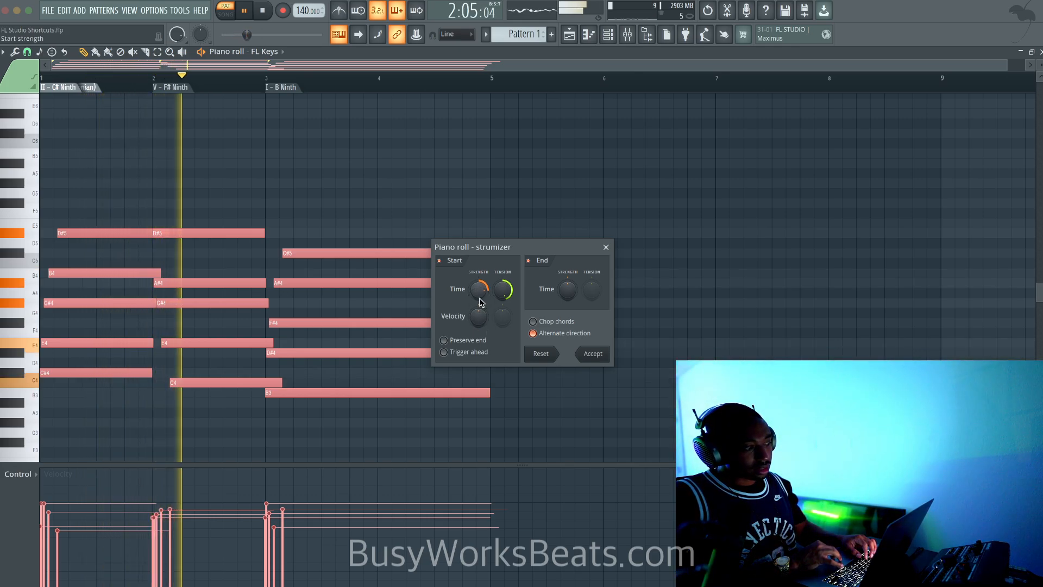
{"action": "key", "text": "space"}
Step: Compare the strum with and without alternate direction, leave the option off, play the chords and accept the strum
{"action": "left_click", "coordinate": [541, 337]}
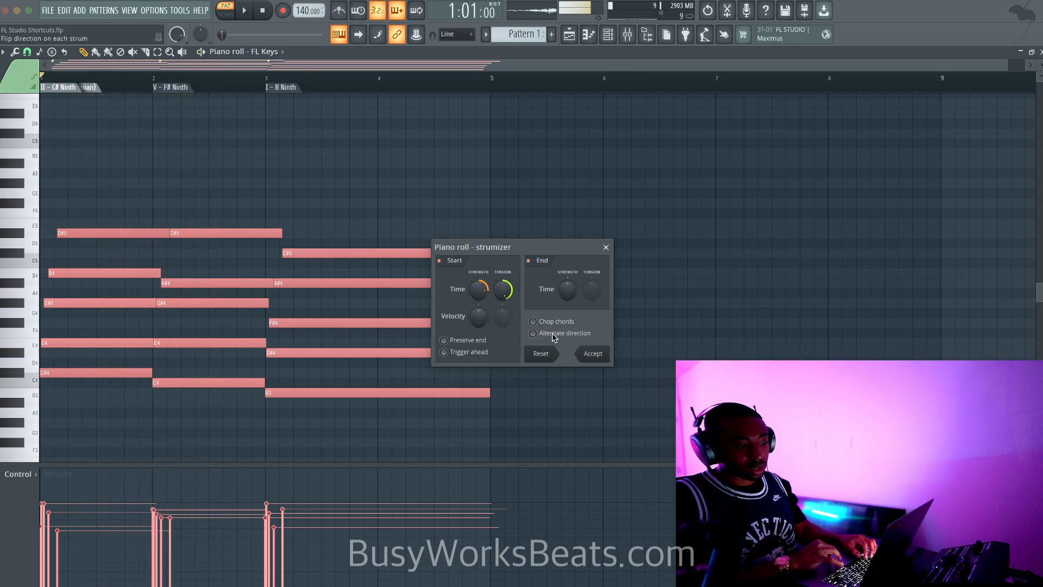
{"action": "left_click_drag", "start_coordinate": [543, 247], "coordinate": [391, 103]}
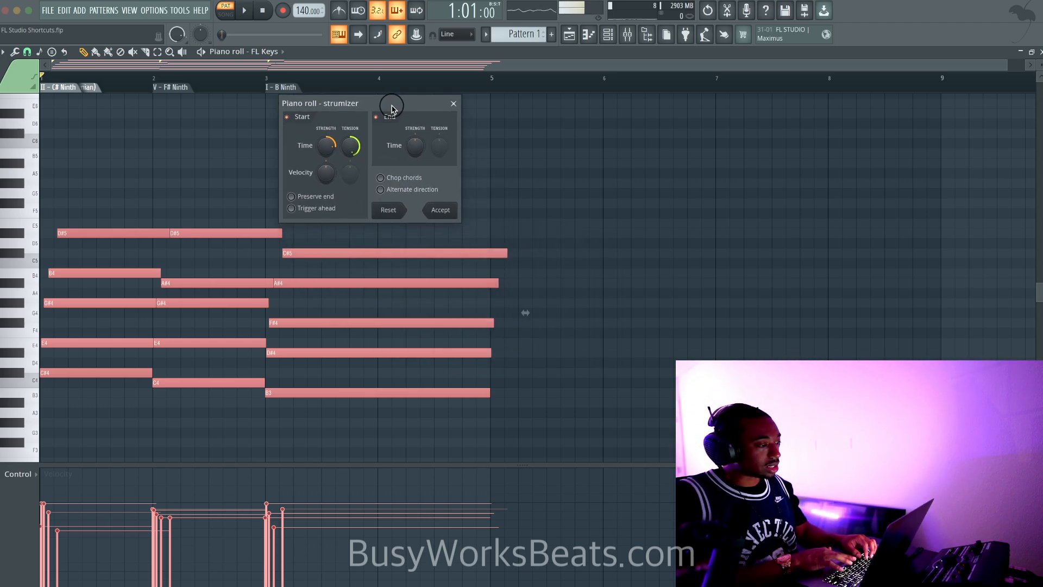
{"action": "left_click", "coordinate": [404, 188]}
{"action": "left_click", "coordinate": [404, 188]}
{"action": "left_click", "coordinate": [405, 188]}
{"action": "left_click", "coordinate": [404, 188]}
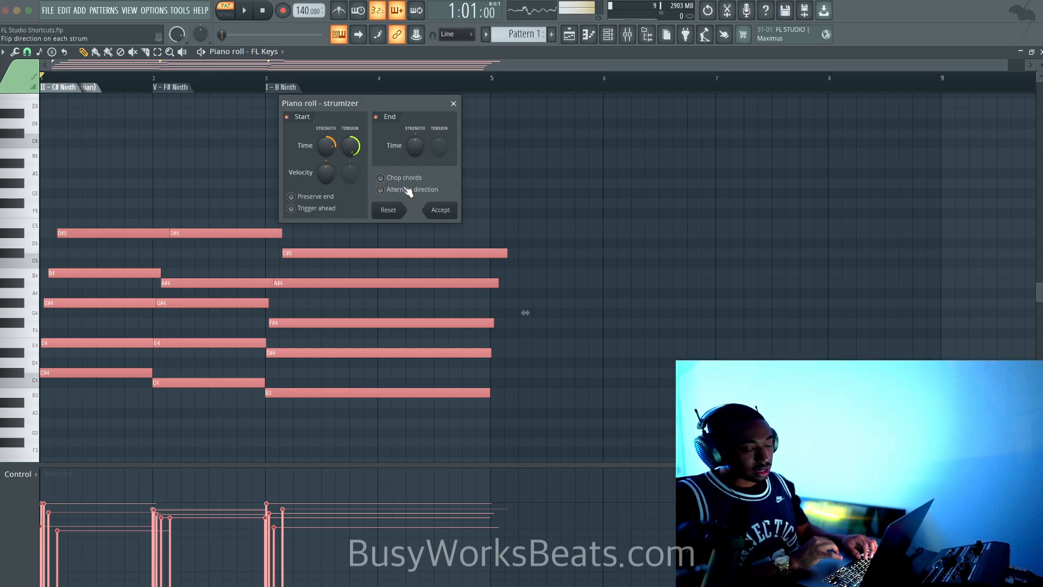
{"action": "key", "text": "space"}
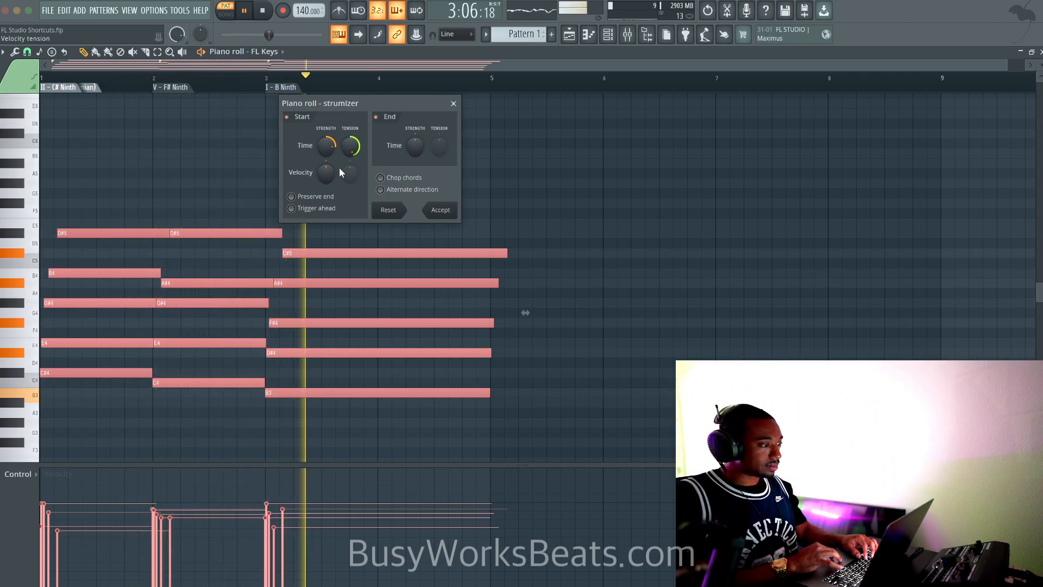
{"action": "left_click", "coordinate": [445, 215]}
{"action": "key", "text": "space"}
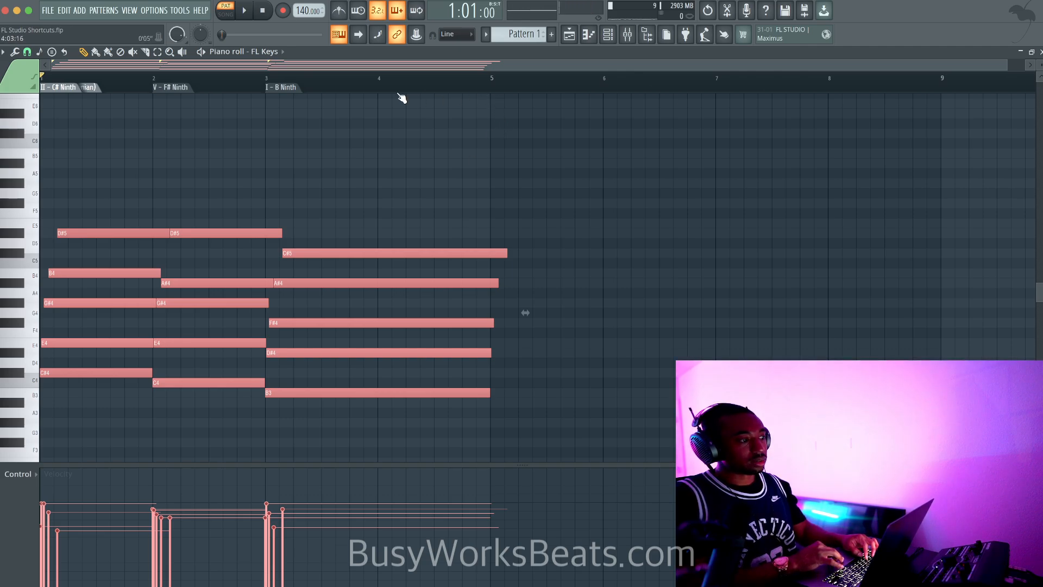
Step: Play the end of the pattern from bar 4 to check the strummed notes that run past bar 5
{"action": "left_click", "coordinate": [397, 91]}
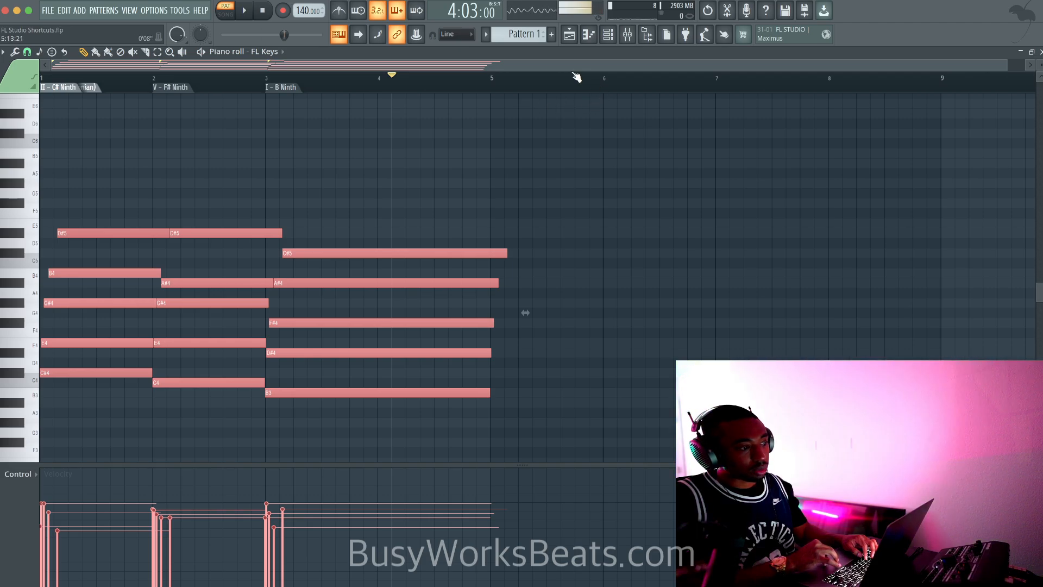
{"action": "key", "text": "space"}
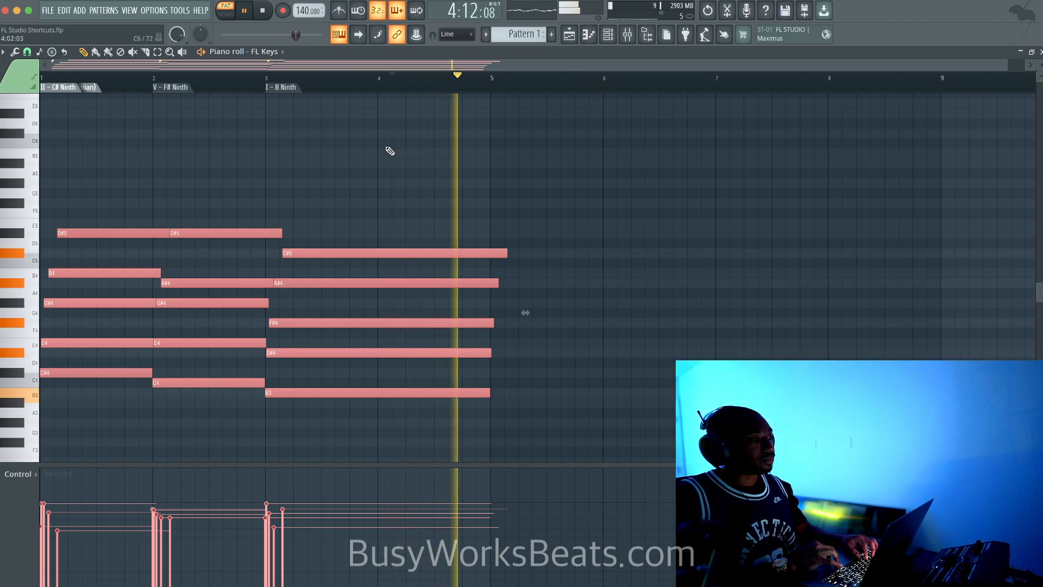
{"action": "key", "text": "space"}
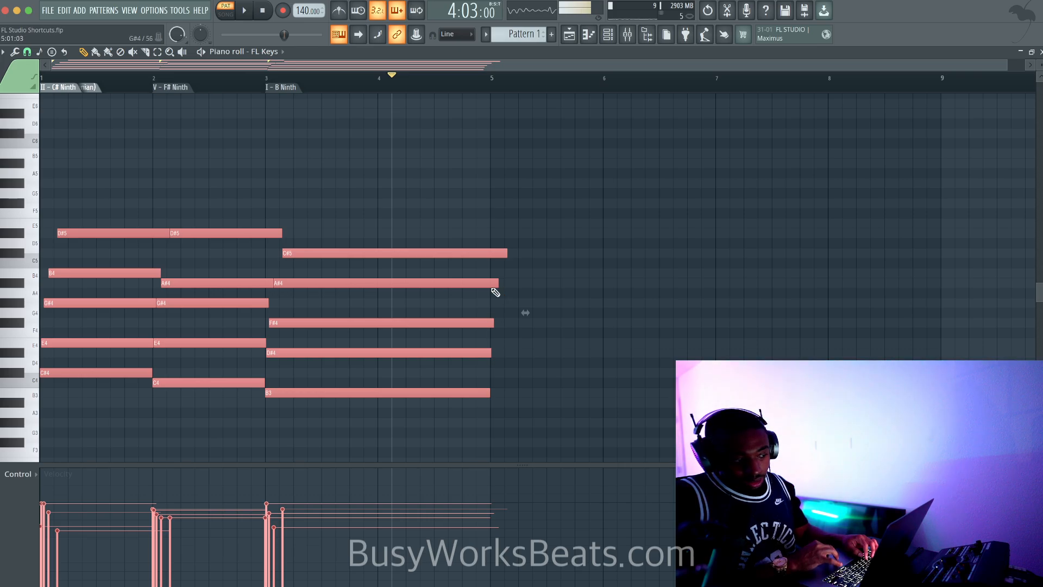
{"action": "key", "text": "space"}
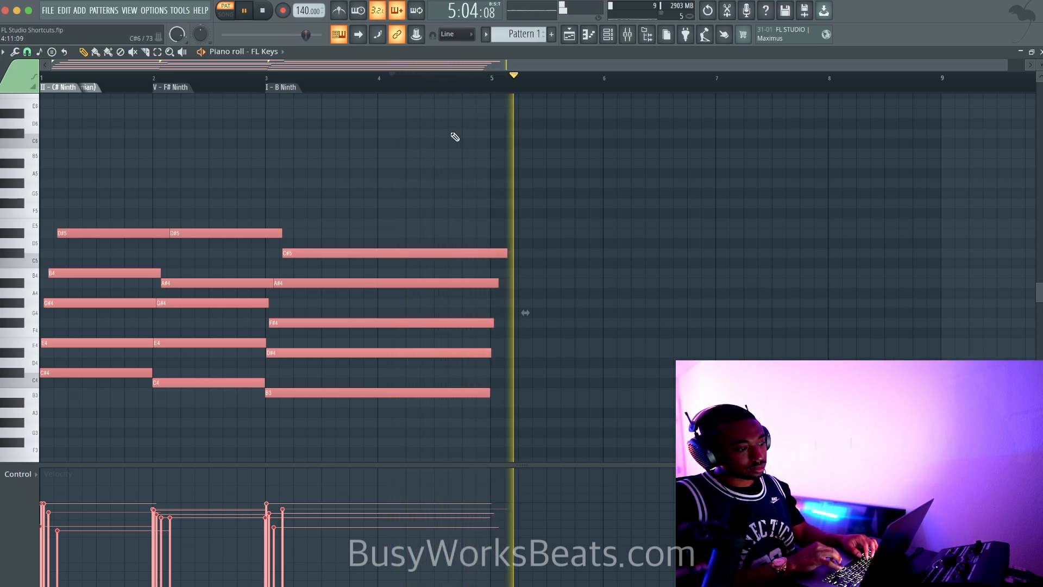
{"action": "key", "text": "space"}
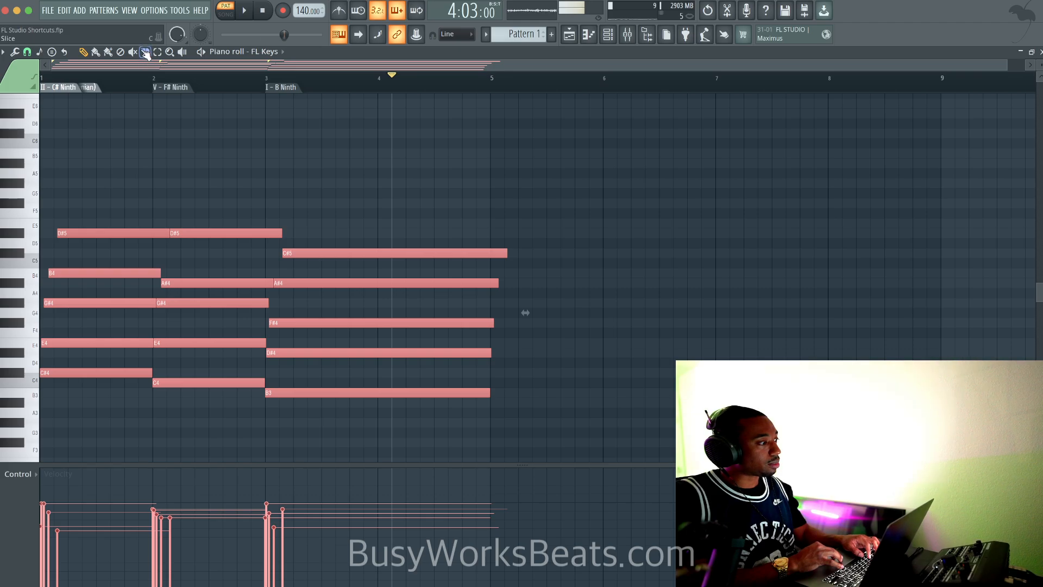
Step: Slice off the strummed note ends past bar 5, and trim the second chord's A#4 to clear the third chord's A#4
{"action": "left_click_drag", "start_coordinate": [490, 187], "coordinate": [491, 370]}
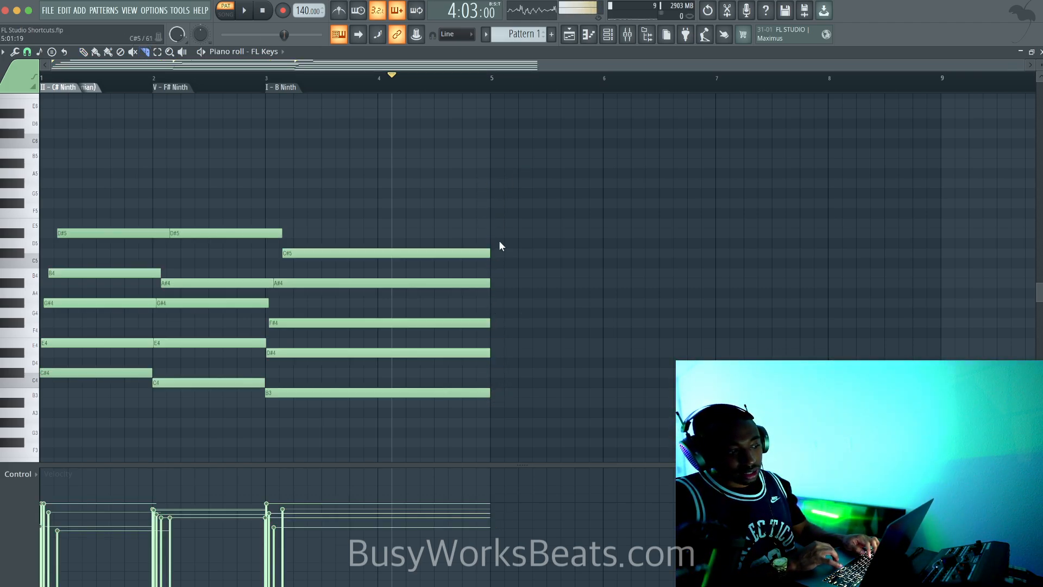
{"action": "left_click", "coordinate": [270, 283], "text": "shift+super"}
{"action": "left_click", "coordinate": [268, 304], "text": "shift+super"}
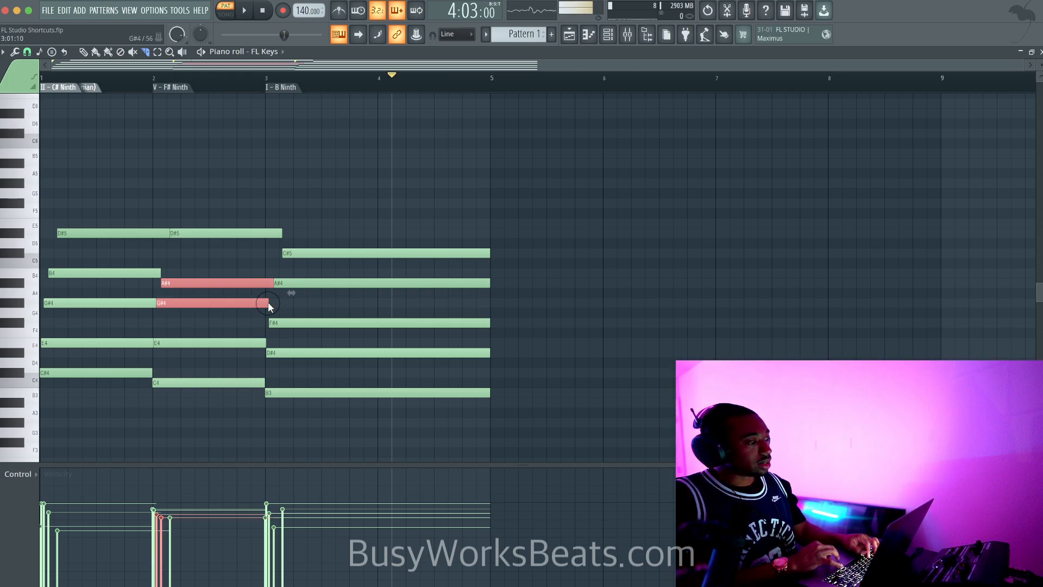
{"action": "left_click_drag", "start_coordinate": [249, 266], "coordinate": [287, 287]}
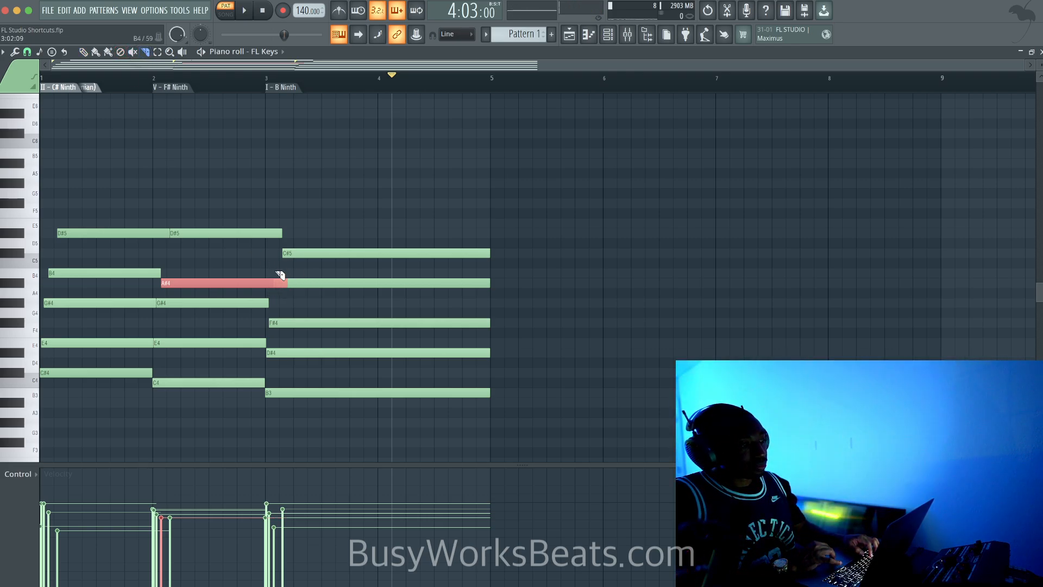
{"action": "scroll", "coordinate": [283, 272], "scroll_direction": "up", "scroll_amount": 4}
{"action": "left_click_drag", "start_coordinate": [269, 266], "coordinate": [269, 307]}
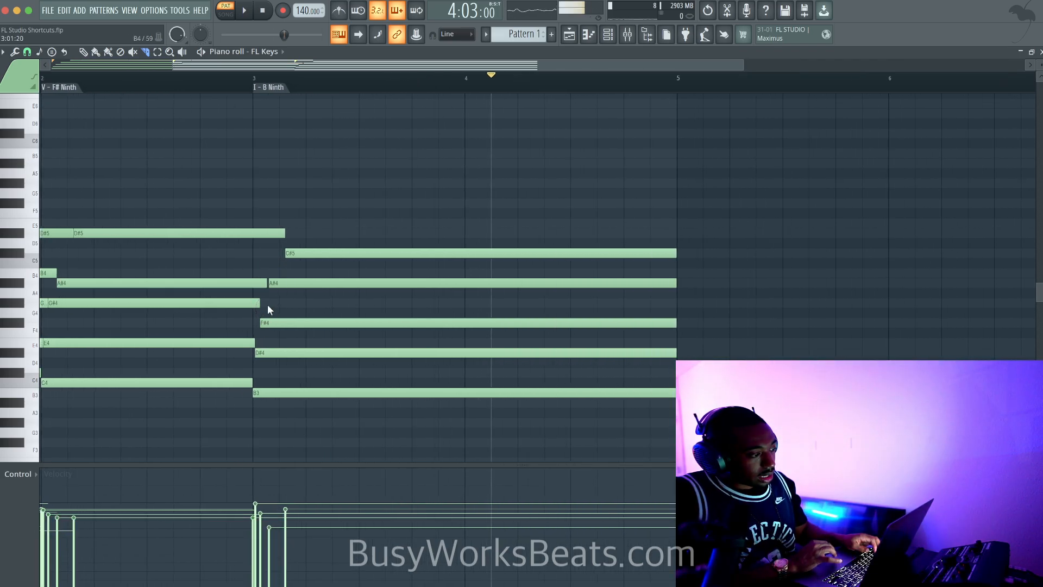
{"action": "scroll", "coordinate": [262, 280], "scroll_direction": "left", "scroll_amount": 3}
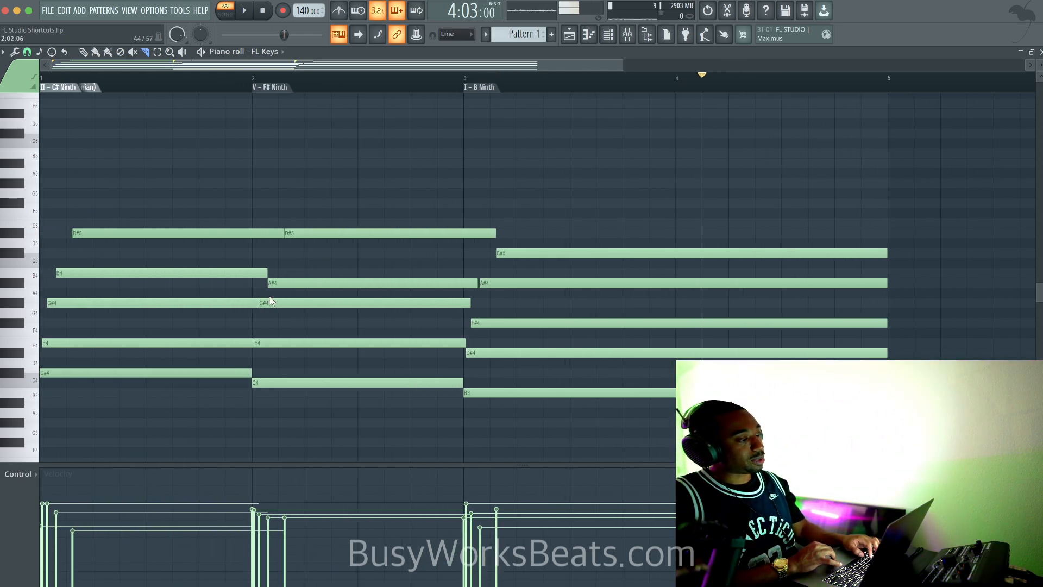
Step: Play the trimmed chord progression and return playback to the start
{"action": "key", "text": "space"}
{"action": "scroll", "coordinate": [272, 315], "scroll_direction": "down", "scroll_amount": 1}
{"action": "key", "text": "space"}
{"action": "key", "text": "space"}
{"action": "key", "text": "space"}
{"action": "left_click", "coordinate": [263, 10]}
Step: Select the G#4 notes of the first and second chords and switch to the Draw tool
{"action": "left_click_drag", "start_coordinate": [320, 302], "coordinate": [191, 300]}
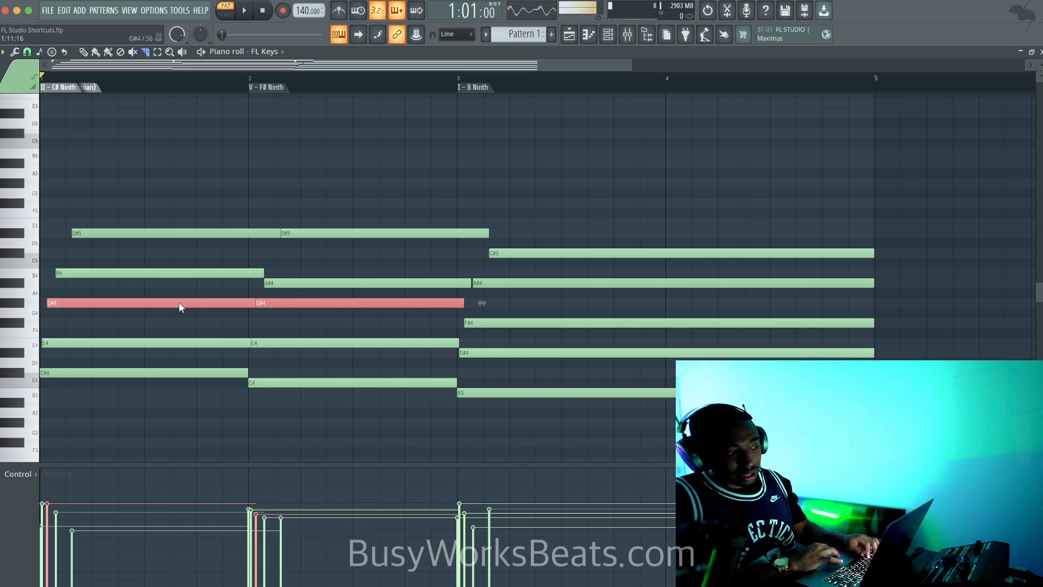
{"action": "left_click", "coordinate": [84, 52]}
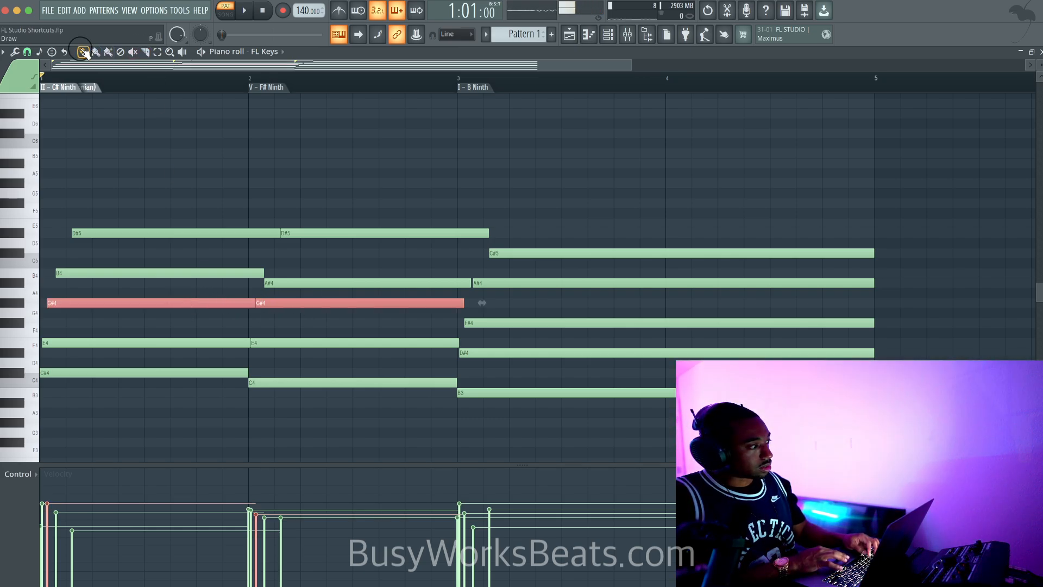
{"action": "left_click", "coordinate": [237, 302]}
{"action": "left_click_drag", "start_coordinate": [255, 301], "coordinate": [159, 305]}
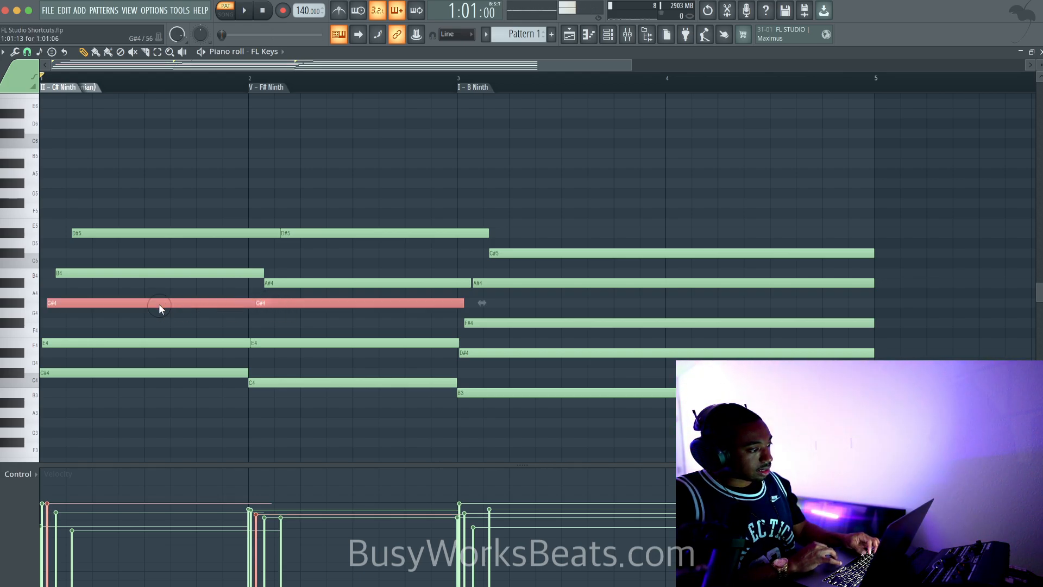
{"action": "key", "text": "super+d"}
{"action": "left_click_drag", "start_coordinate": [232, 303], "coordinate": [299, 307]}
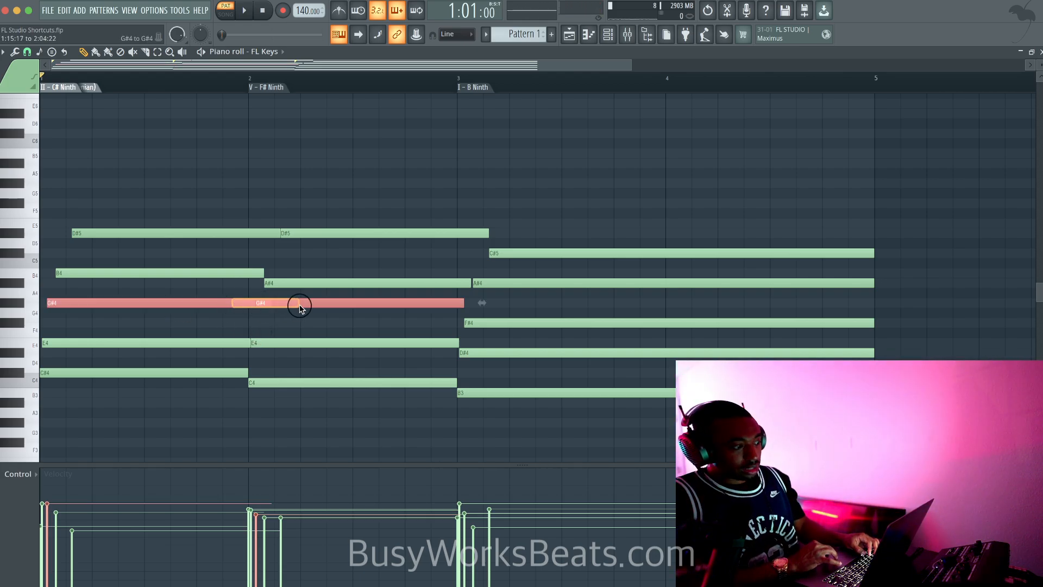
{"action": "key", "text": "super+d"}
{"action": "left_click_drag", "start_coordinate": [279, 325], "coordinate": [221, 302]}
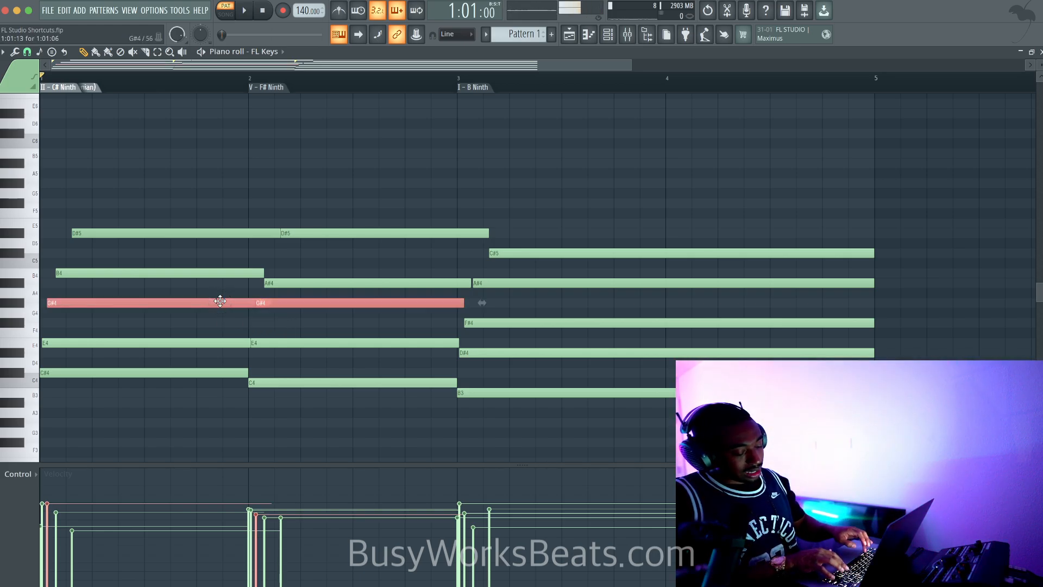
Step: Apply the articulator to the selected G#4 notes with full multiply, and shorten the second G#4 to end at bar 3
{"action": "key", "text": "alt+shift+l"}
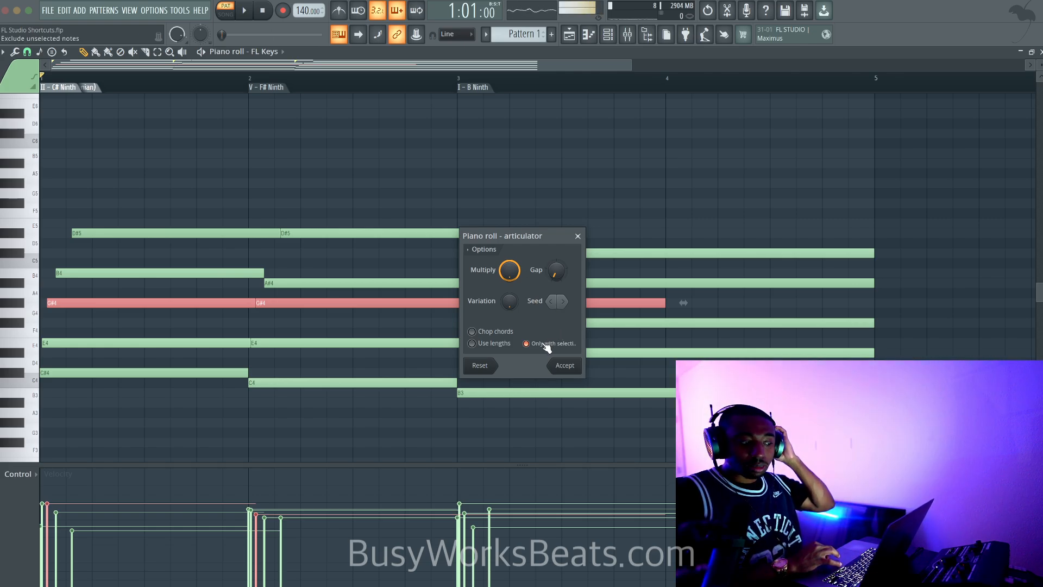
{"action": "left_click_drag", "start_coordinate": [520, 243], "coordinate": [411, 192]}
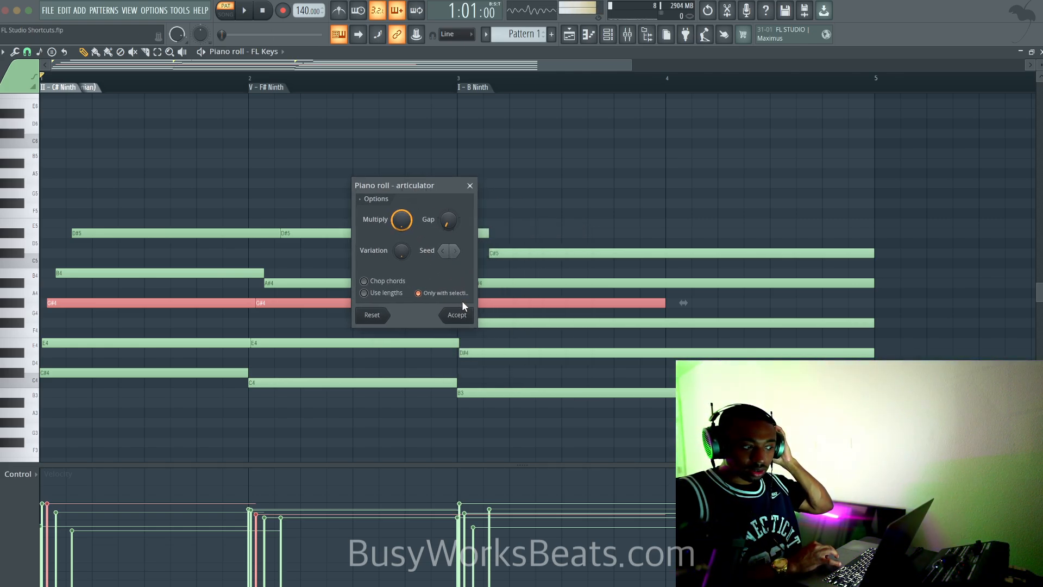
{"action": "left_click", "coordinate": [459, 314]}
{"action": "key", "text": "super+d"}
{"action": "left_click_drag", "start_coordinate": [657, 305], "coordinate": [456, 305]}
Step: Play the progression to check the joined G#4 notes, and stop playback
{"action": "key", "text": "space"}
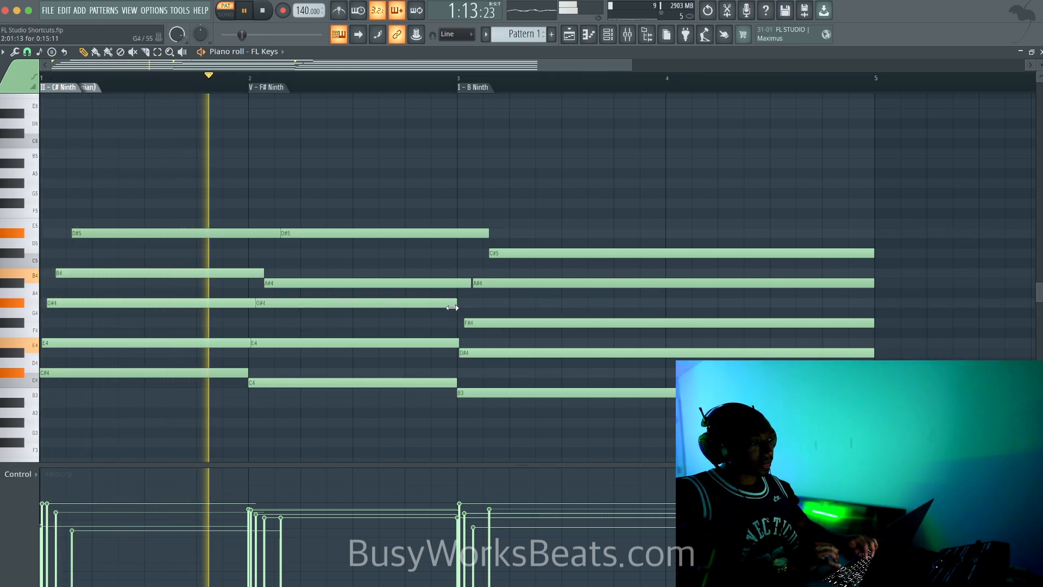
{"action": "scroll", "coordinate": [454, 306], "scroll_direction": "down", "scroll_amount": 4}
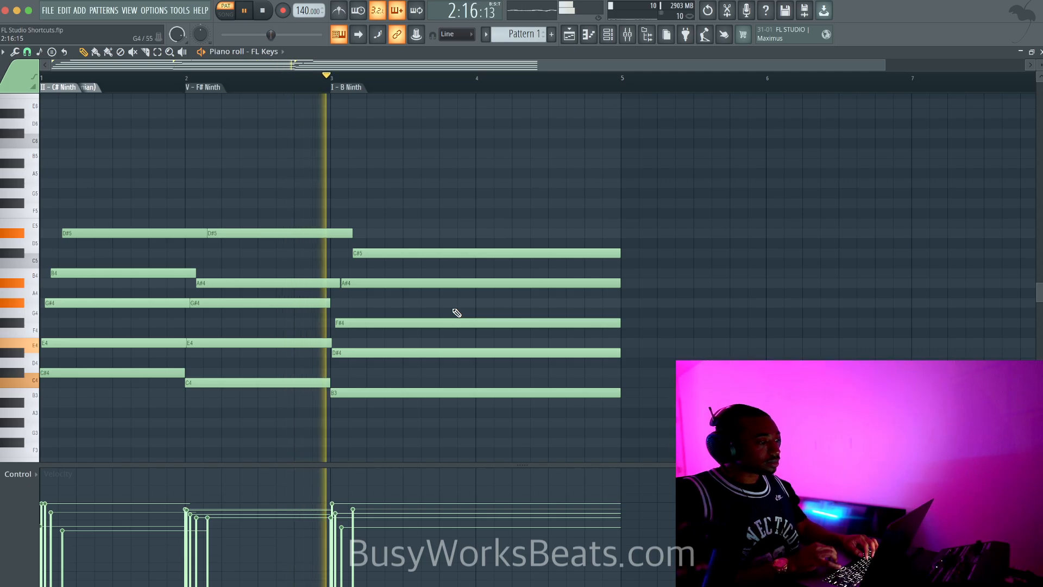
{"action": "scroll", "coordinate": [456, 314], "scroll_direction": "down", "scroll_amount": 1}
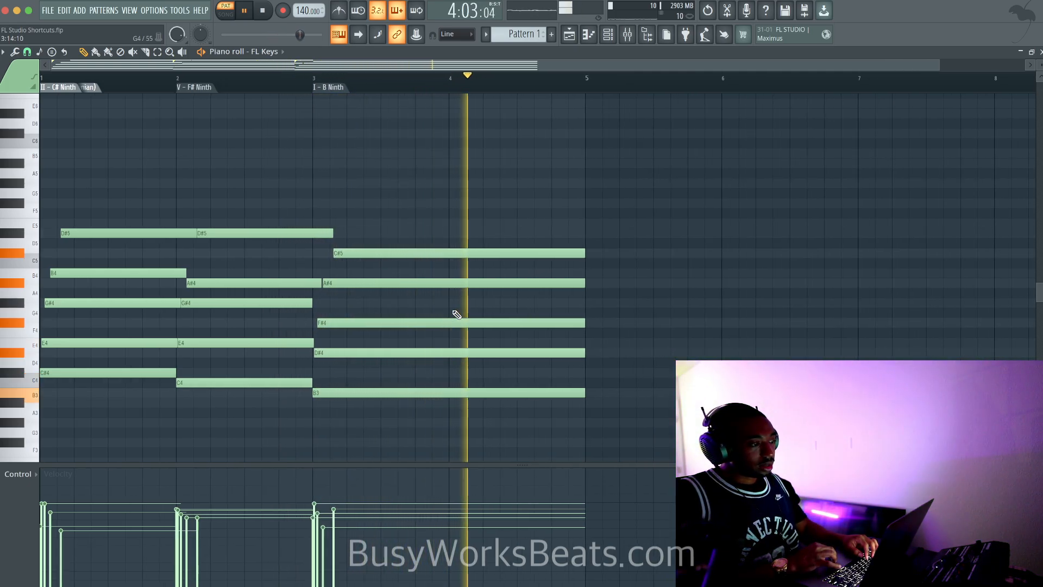
{"action": "key", "text": "space"}
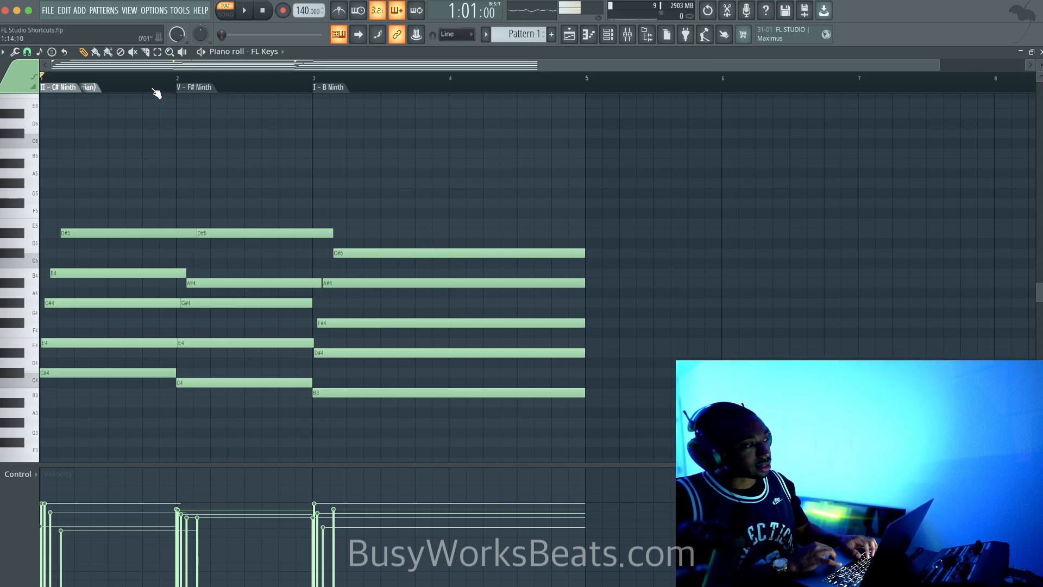
Step: Cut all the chord notes, and stamp a Minor 9th chord on D4 at the start of bar 1
{"action": "left_click_drag", "start_coordinate": [554, 201], "coordinate": [168, 421]}
{"action": "key", "text": "super+x"}
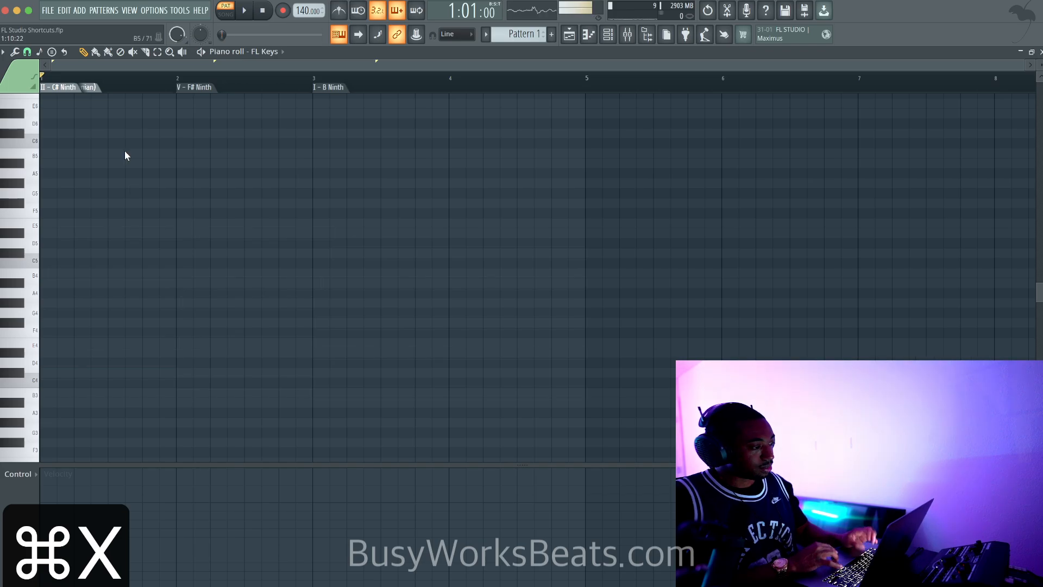
{"action": "left_click", "coordinate": [52, 52]}
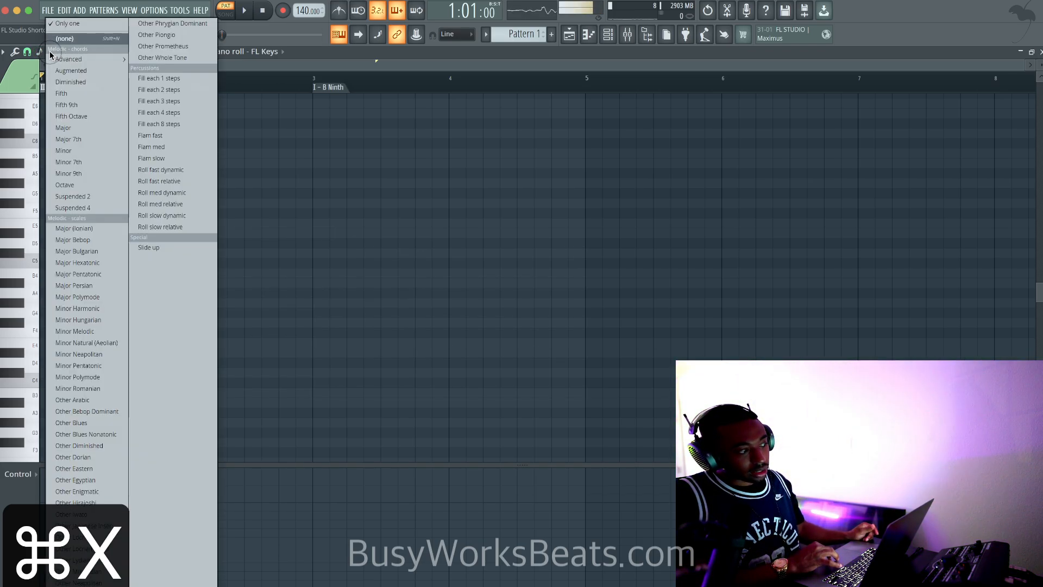
{"action": "left_click", "coordinate": [77, 173]}
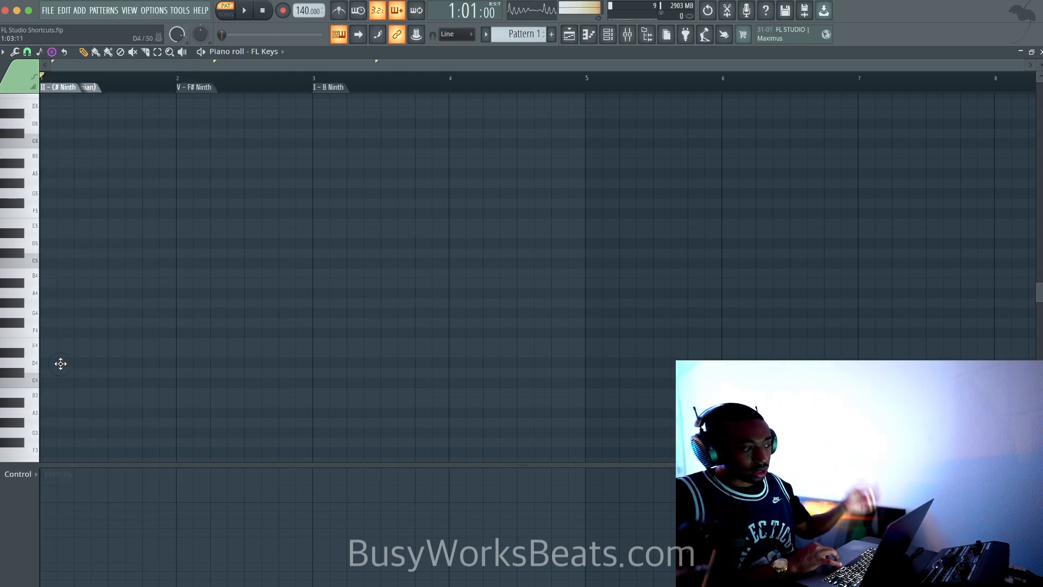
{"action": "left_click", "coordinate": [57, 368]}
{"action": "left_click", "coordinate": [54, 52]}
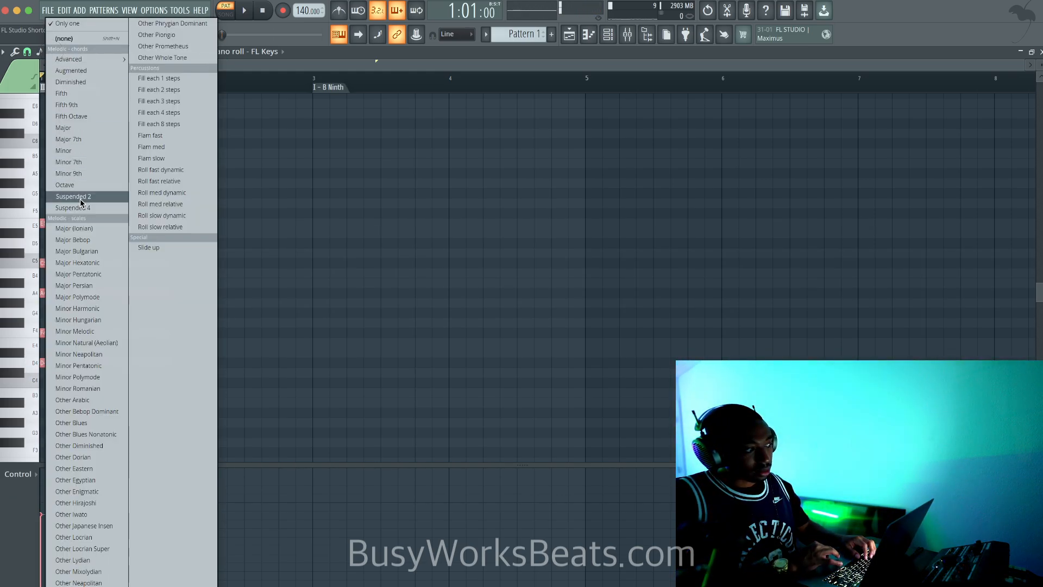
{"action": "left_click", "coordinate": [76, 174]}
Step: Play the stamped D4 chord, and lengthen all its notes to about two bars
{"action": "key", "text": "space"}
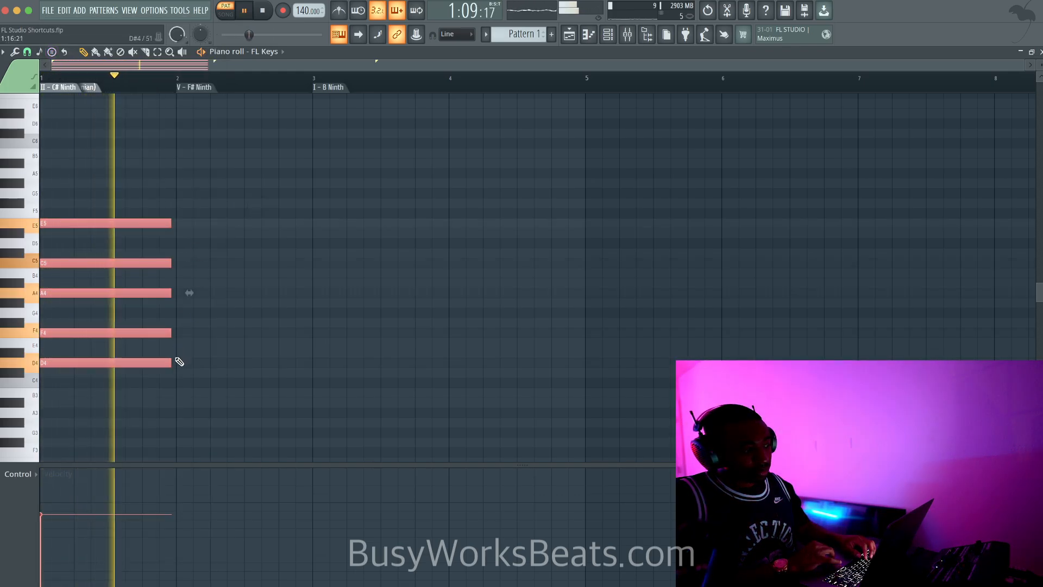
{"action": "left_click_drag", "start_coordinate": [171, 361], "coordinate": [301, 360]}
{"action": "key", "text": "space"}
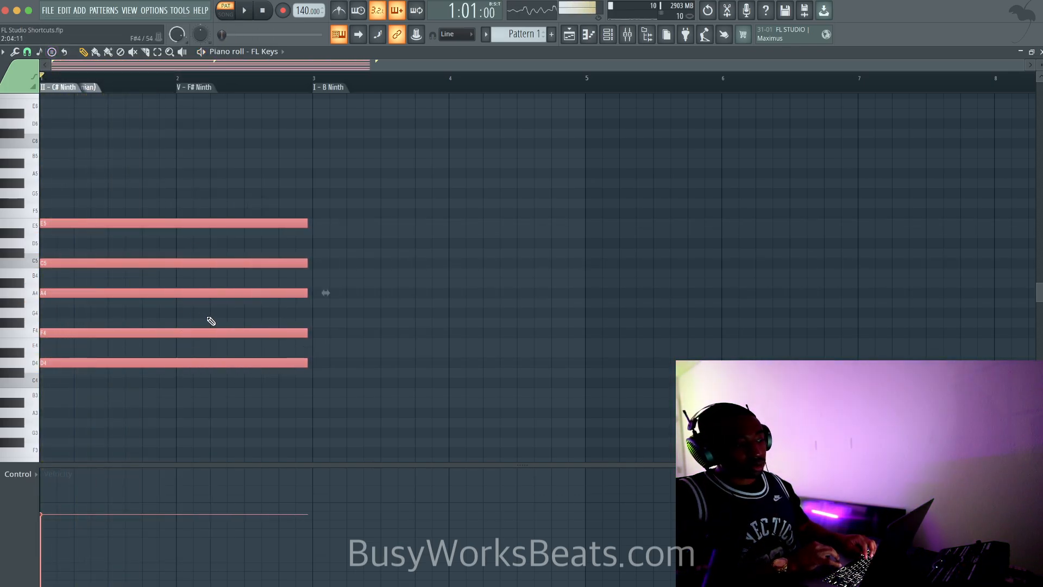
Step: Deselect and reselect all the chord notes, and undo the note selection changes
{"action": "mouse_move", "coordinate": [190, 297]}
{"action": "left_mouse_down"}
{"action": "mouse_move", "coordinate": [191, 308]}
{"action": "mouse_move", "coordinate": [187, 298]}
{"action": "left_mouse_up"}
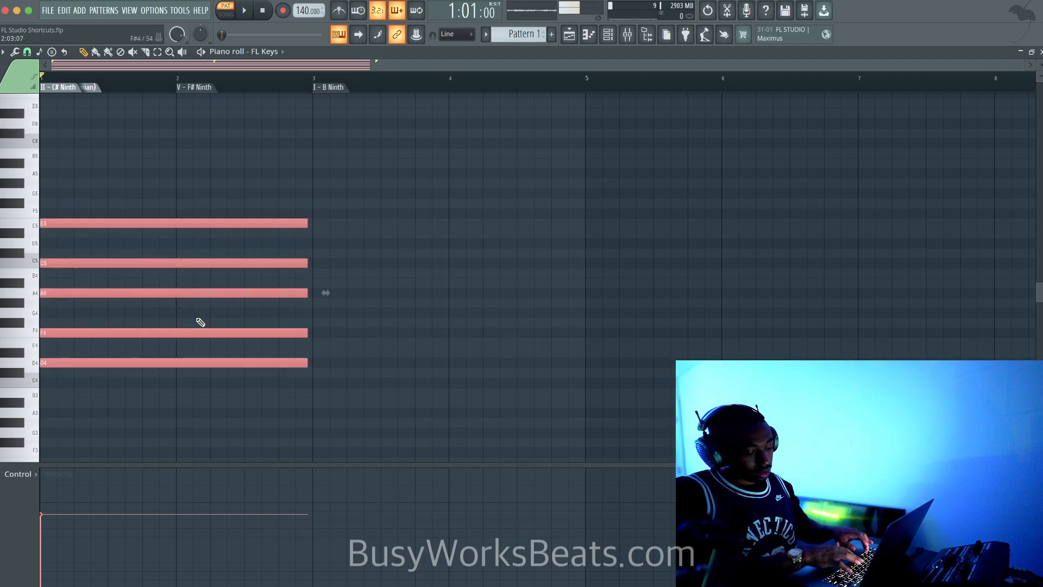
{"action": "key", "text": "ctrl+d"}
{"action": "key", "text": "ctrl+a"}
{"action": "key", "text": "space"}
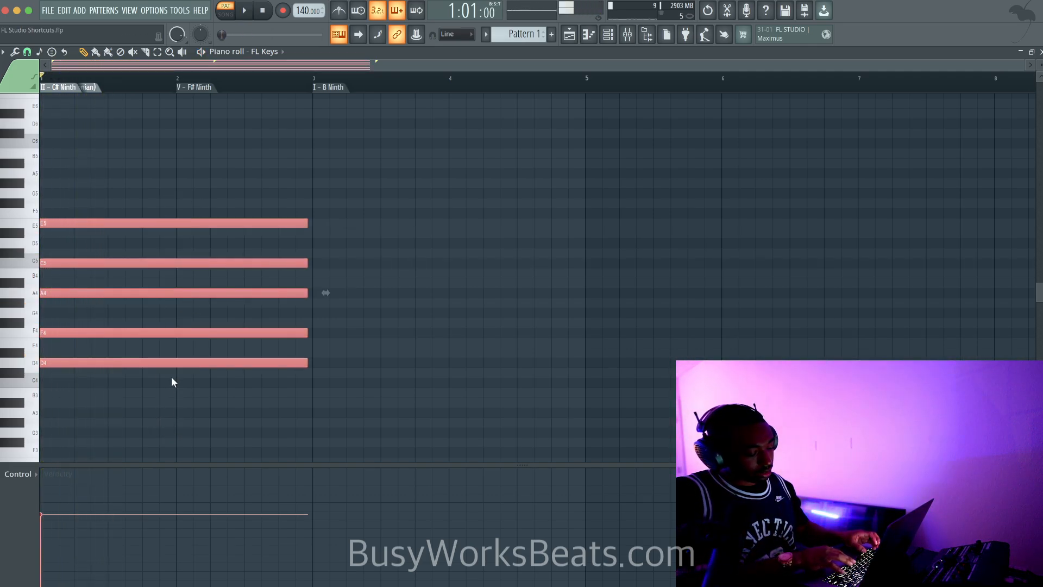
{"action": "key", "text": "shift+super+g"}
{"action": "key", "text": "super+z"}
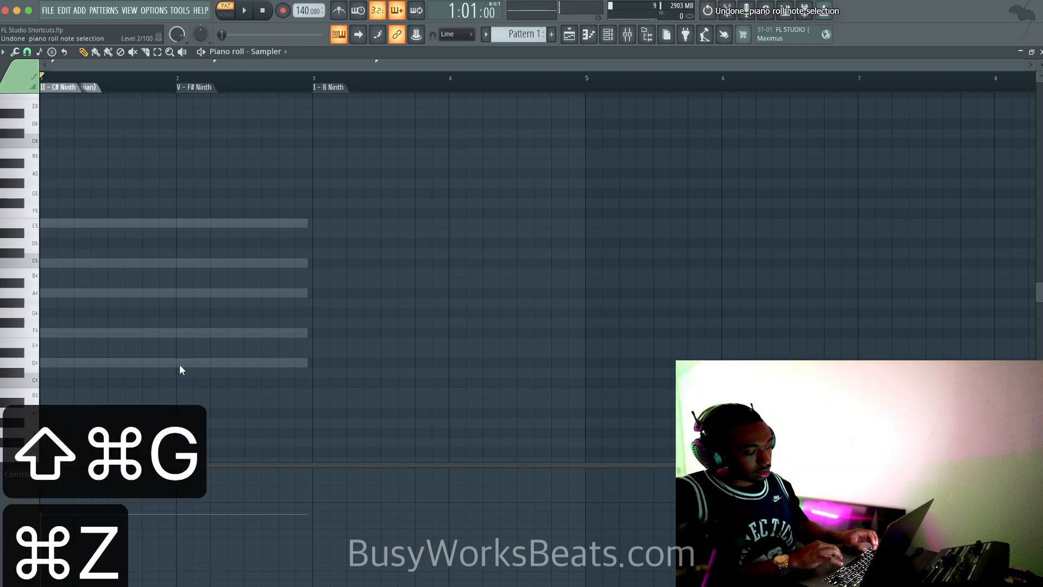
{"action": "key", "text": "super+z"}
{"action": "key", "text": "super+z"}
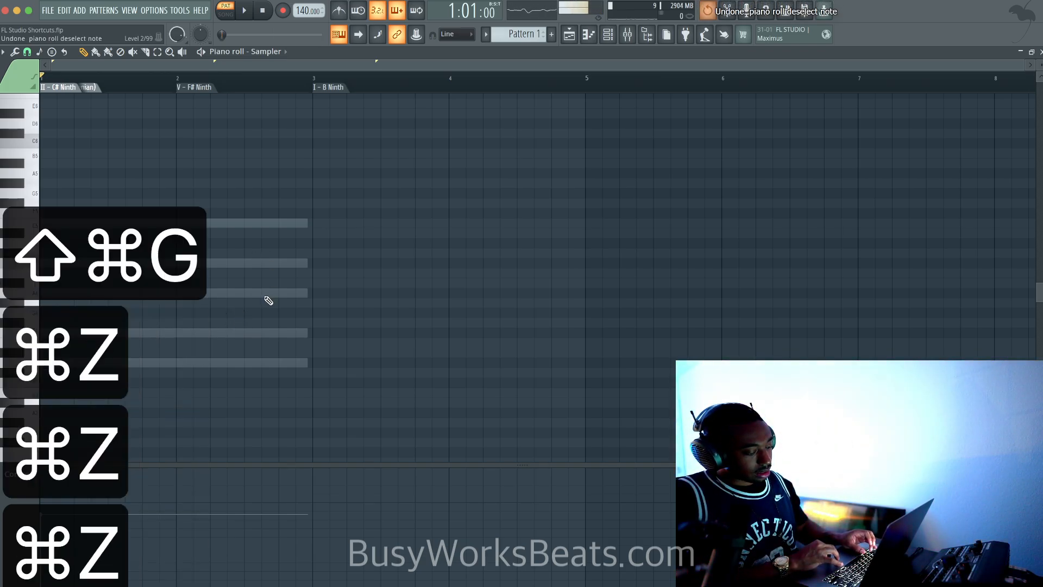
Step: Stamp a Minor 9th chord on D4 at the start of bar 1 of the Sampler's piano roll, and play it
{"action": "left_click", "coordinate": [52, 51]}
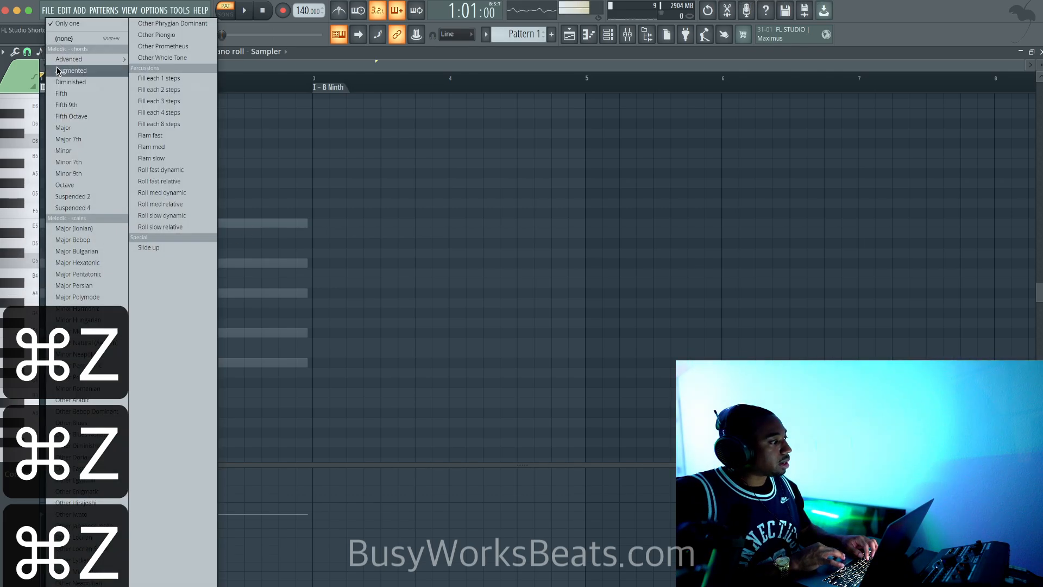
{"action": "left_click", "coordinate": [85, 173]}
{"action": "left_click_drag", "start_coordinate": [111, 331], "coordinate": [28, 368]}
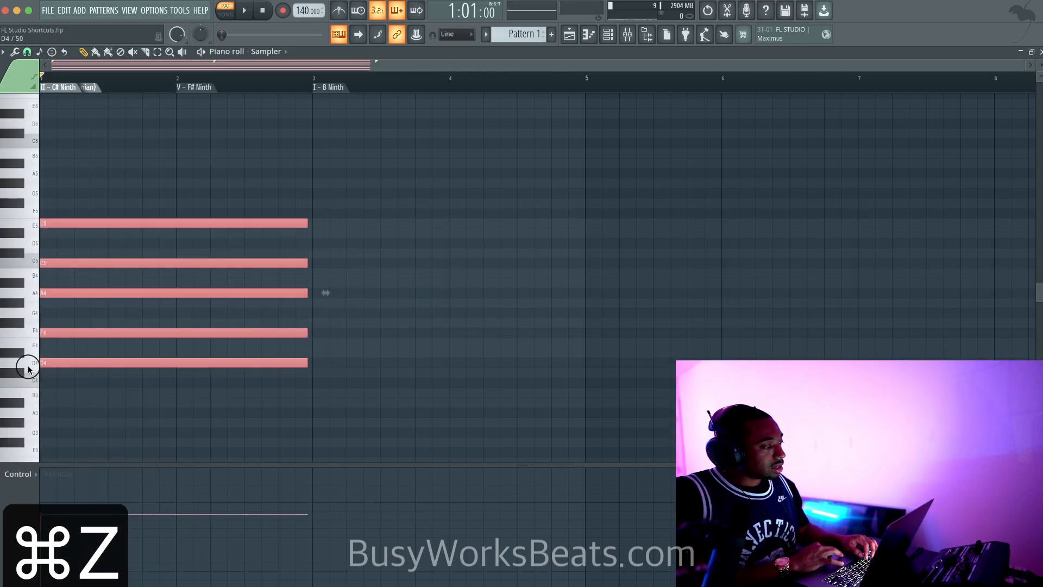
{"action": "key", "text": "space"}
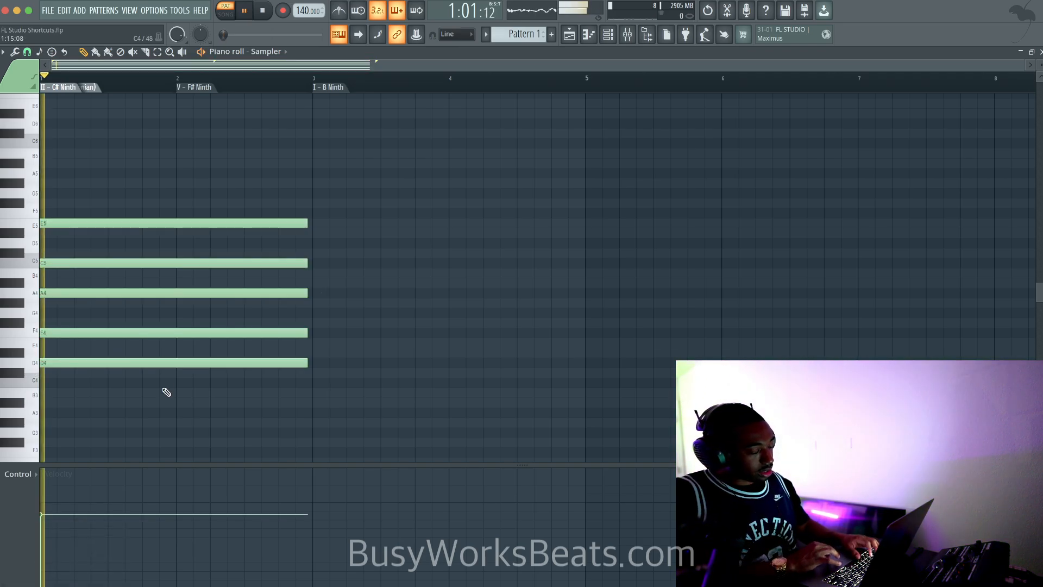
{"action": "key", "text": "space"}
Step: Move the chord's F4 note up to F#4 and back to F4, and play the chord
{"action": "left_click", "coordinate": [173, 333]}
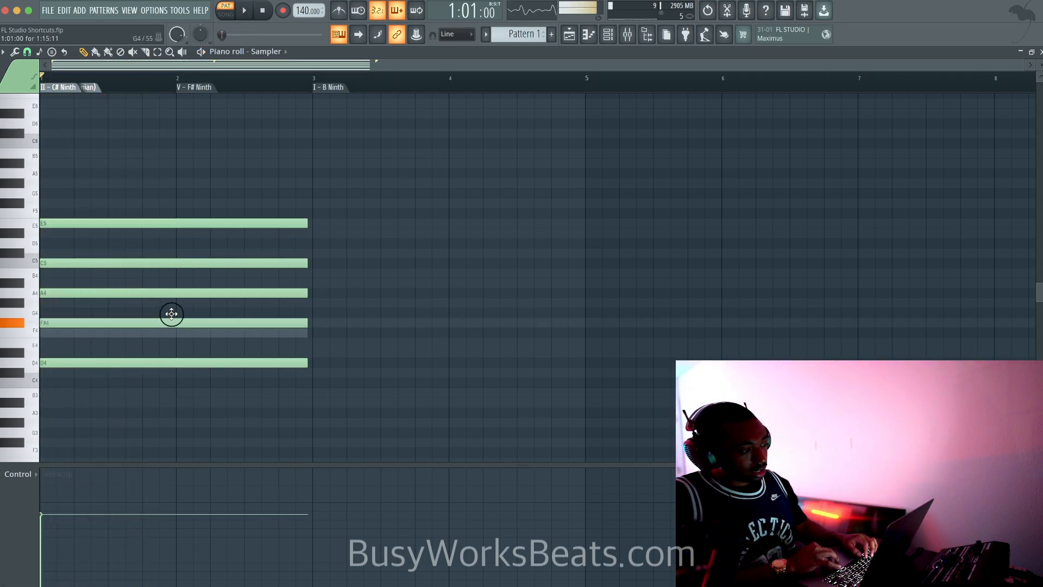
{"action": "left_click", "coordinate": [172, 333]}
{"action": "key", "text": "space"}
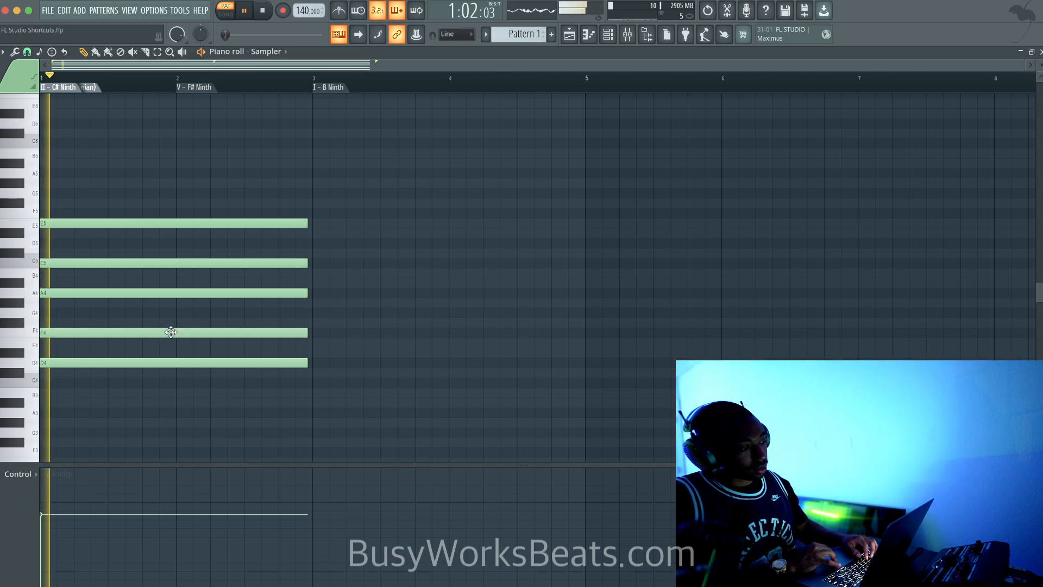
Step: Raise the Sampler chord's A4 and E5 notes by one semitone, and play the altered chord
{"action": "left_click", "coordinate": [147, 294], "text": "ctrl"}
{"action": "key", "text": "space"}
{"action": "left_click", "coordinate": [152, 224], "text": "ctrl"}
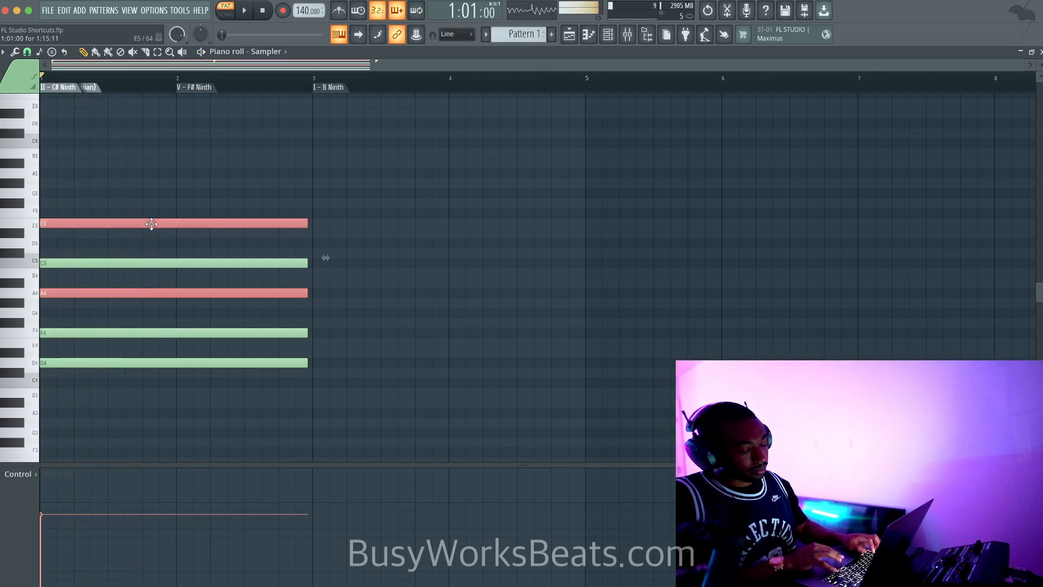
{"action": "key", "text": "shift+Up"}
{"action": "key", "text": "space"}
{"action": "key", "text": "space"}
Step: Erase all the notes from the Sampler's piano roll, and reopen the FL Keys piano roll
{"action": "right_click", "coordinate": [159, 211]}
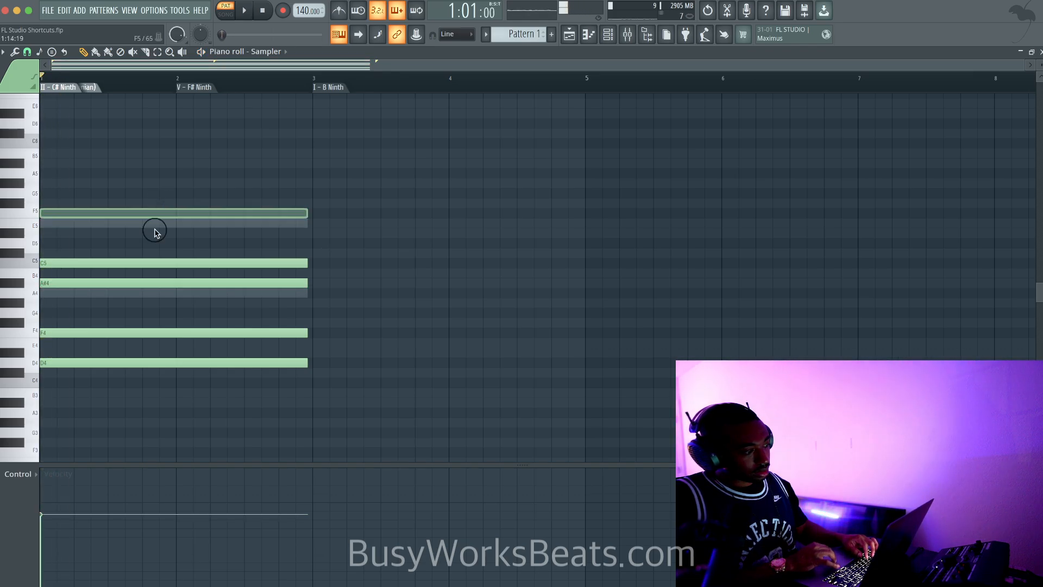
{"action": "left_click", "coordinate": [609, 35]}
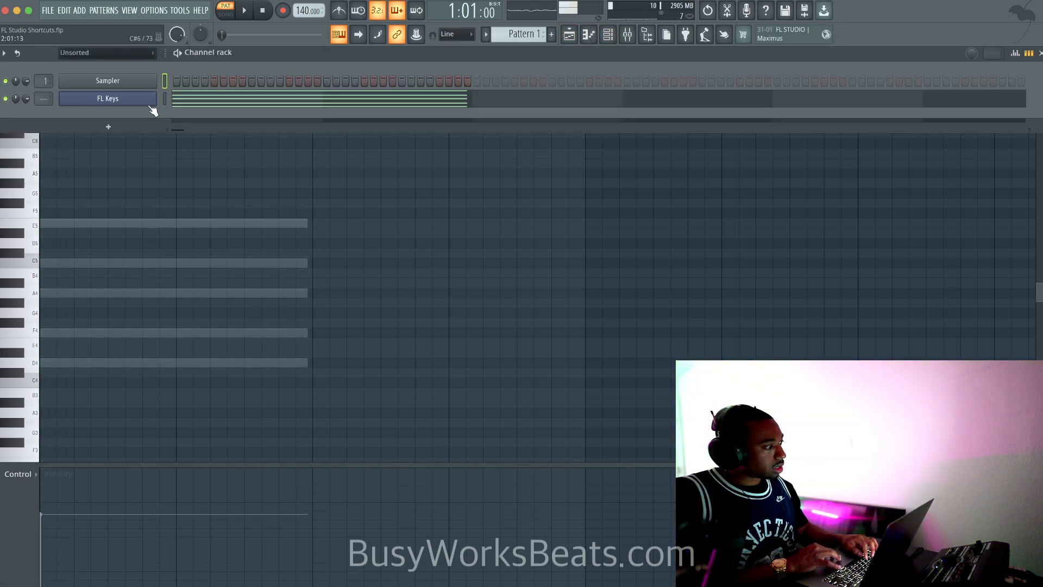
{"action": "left_click", "coordinate": [179, 101]}
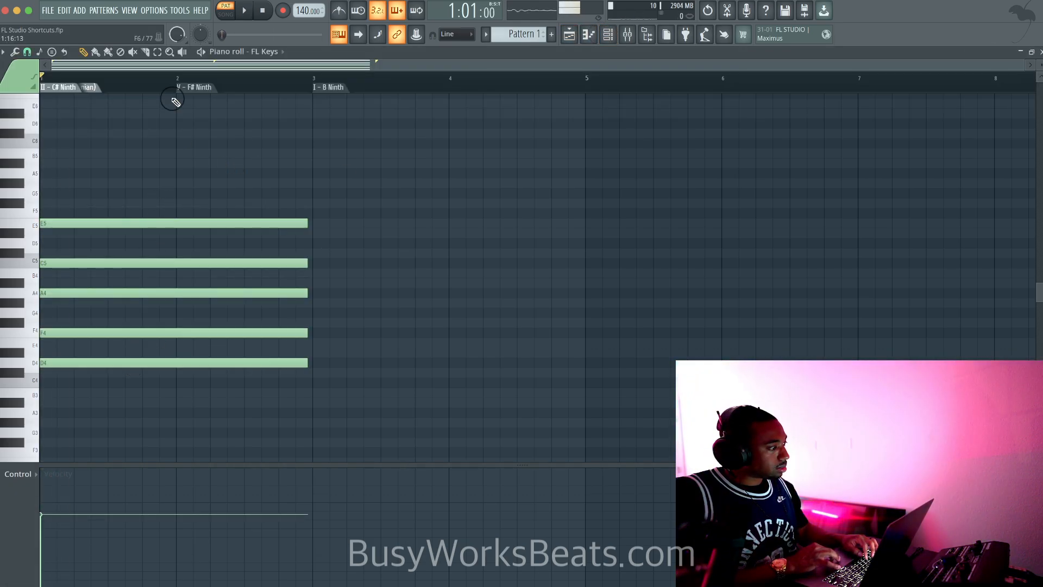
{"action": "left_click", "coordinate": [608, 35]}
{"action": "left_click", "coordinate": [195, 99]}
{"action": "left_click", "coordinate": [195, 99]}
{"action": "left_click_drag", "start_coordinate": [201, 179], "coordinate": [134, 243]}
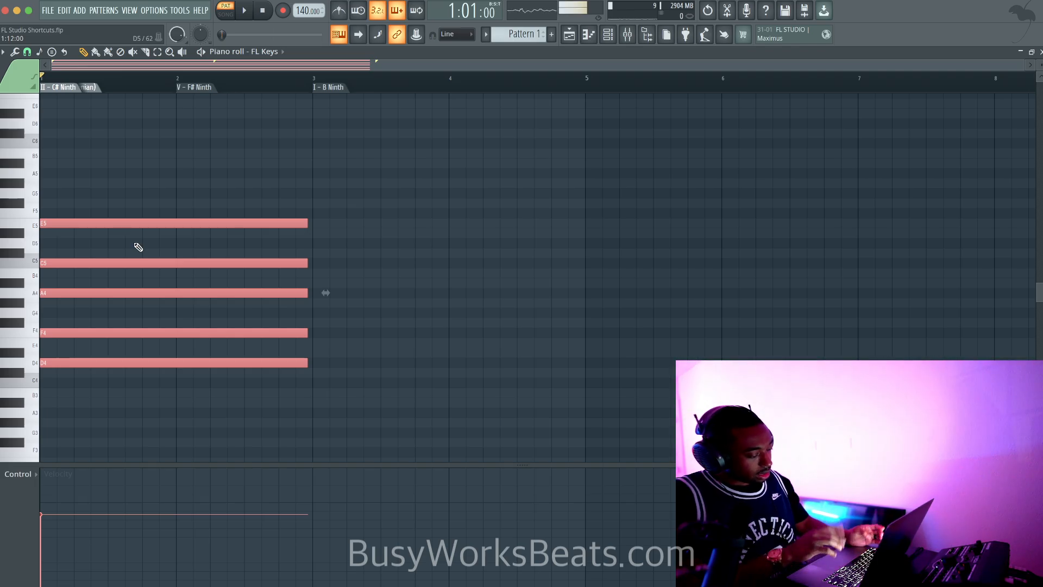
Step: Raise the A4 and E5 notes of the FL Keys chord by one semitone, and play the altered chord
{"action": "key", "text": "ctrl+d"}
{"action": "left_click", "coordinate": [154, 293], "text": "ctrl"}
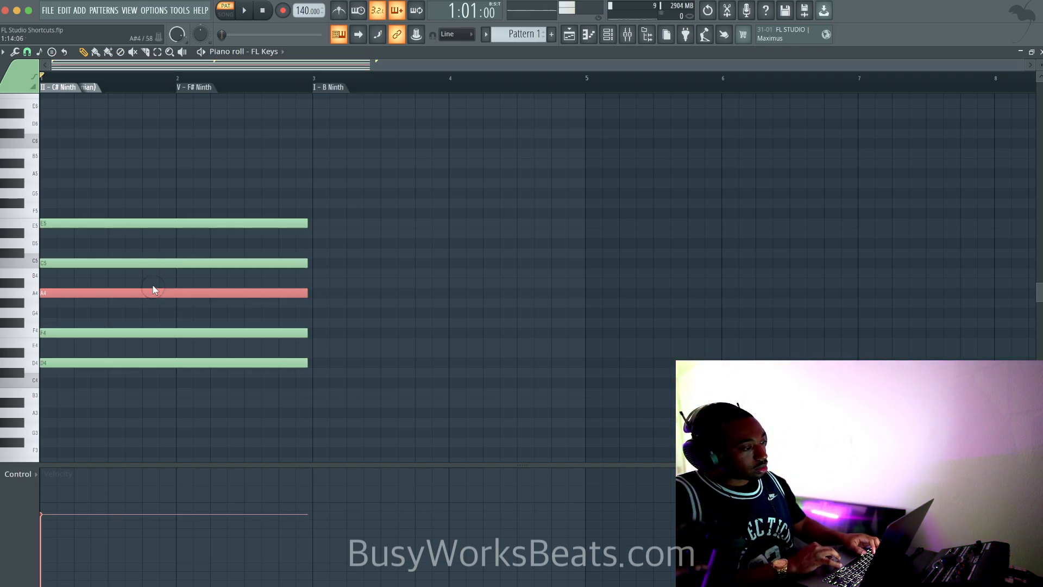
{"action": "left_click", "coordinate": [154, 222], "text": "ctrl+shift"}
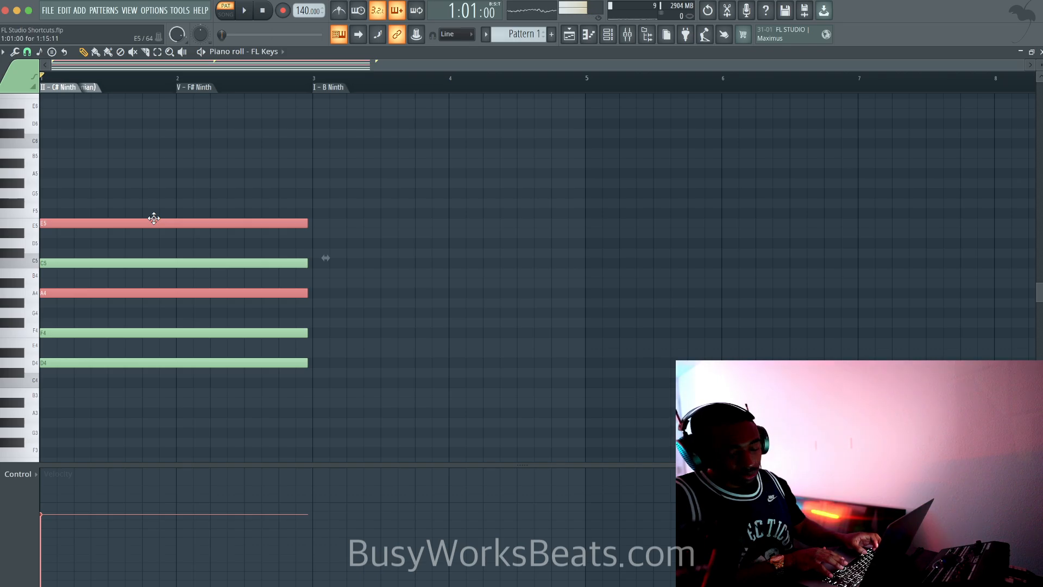
{"action": "key", "text": "shift+Up"}
{"action": "key", "text": "space"}
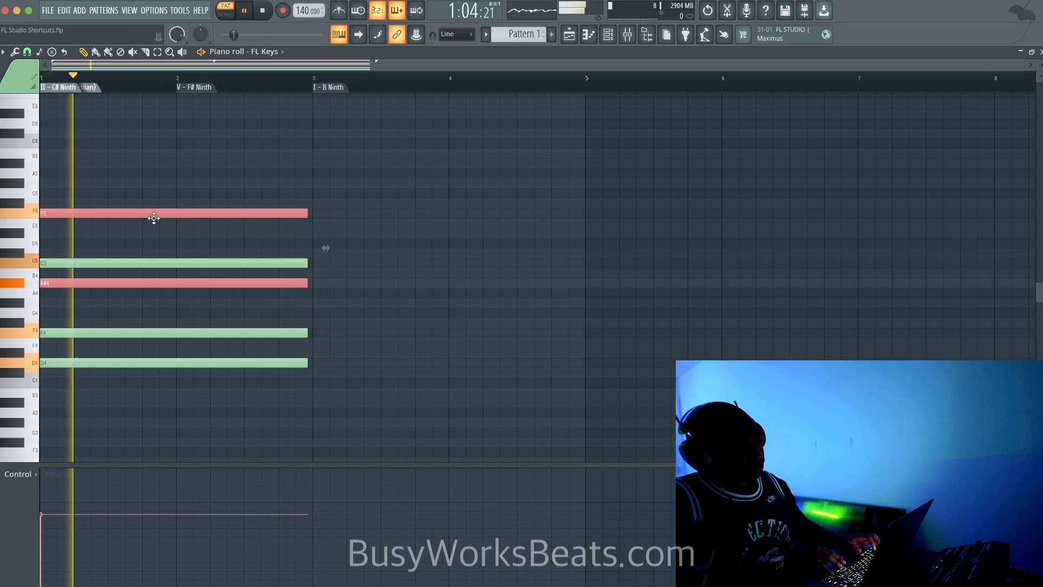
{"action": "key", "text": "space"}
Step: Erase all the chord notes, and set the piano roll's scale highlighting to B Major (Ionian)
{"action": "right_click", "coordinate": [176, 211]}
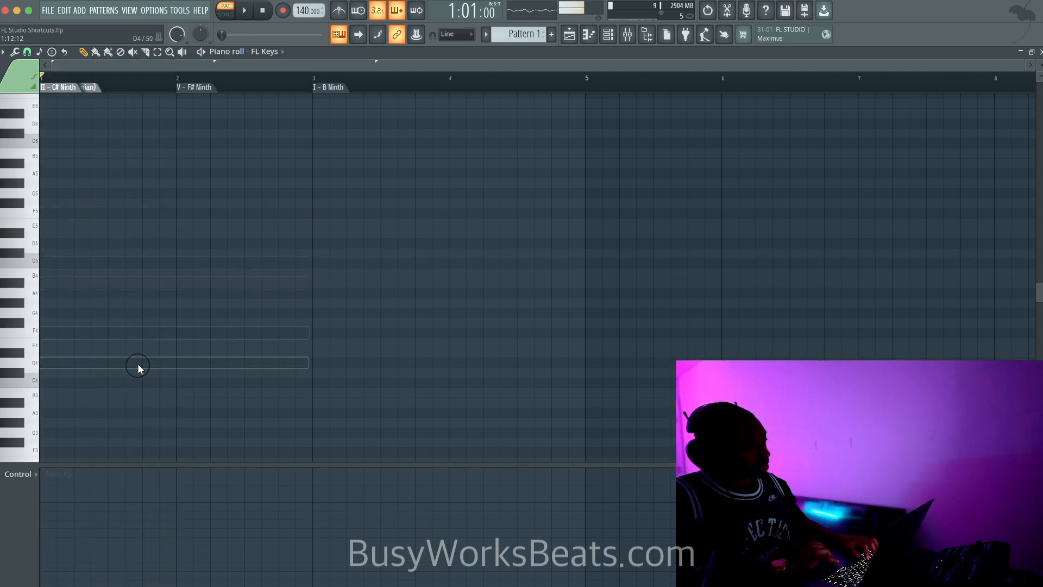
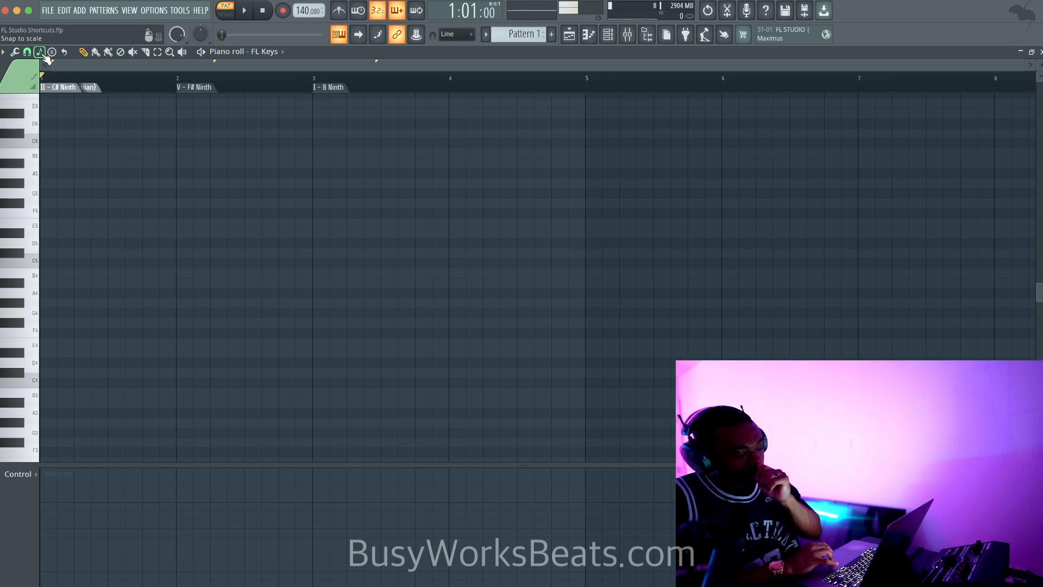
{"action": "left_click", "coordinate": [42, 55]}
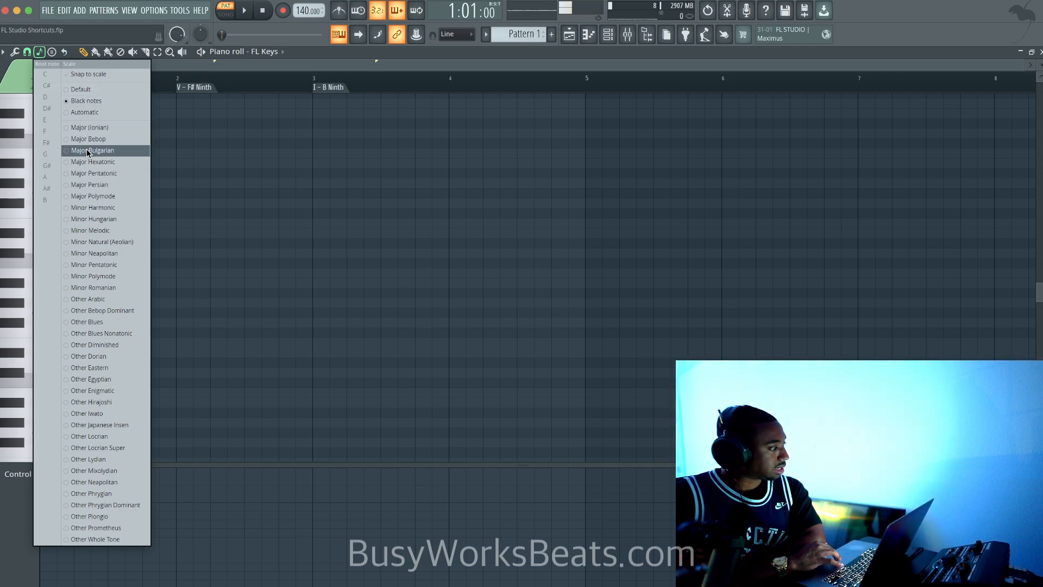
{"action": "left_click", "coordinate": [109, 128]}
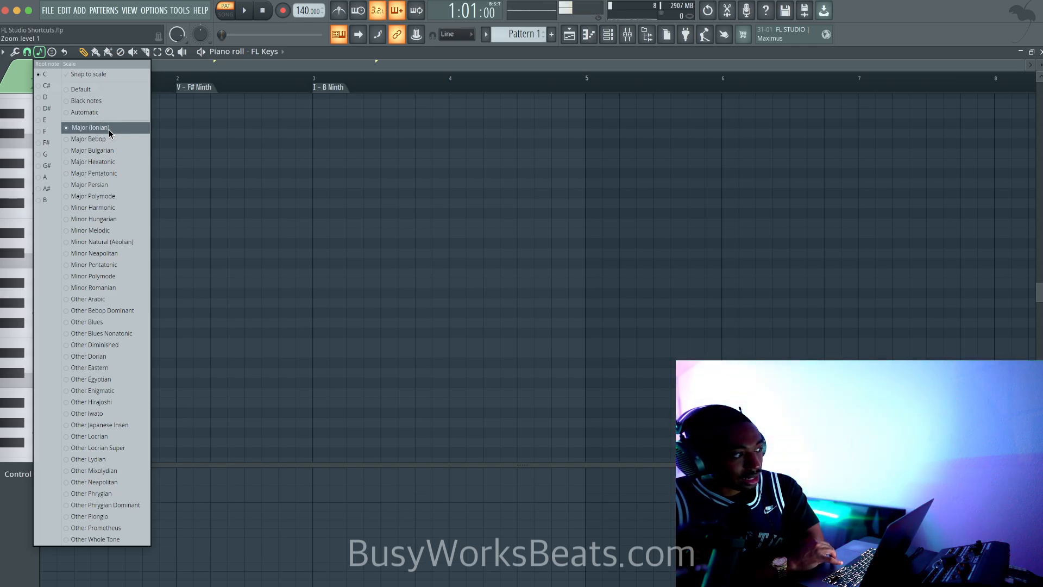
{"action": "left_click", "coordinate": [50, 199]}
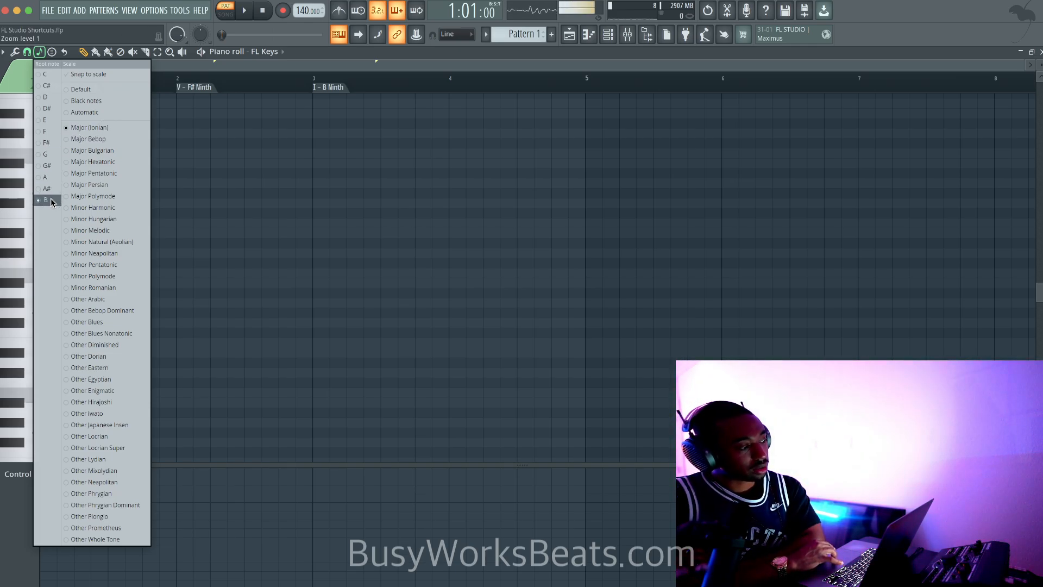
{"action": "left_click", "coordinate": [224, 238]}
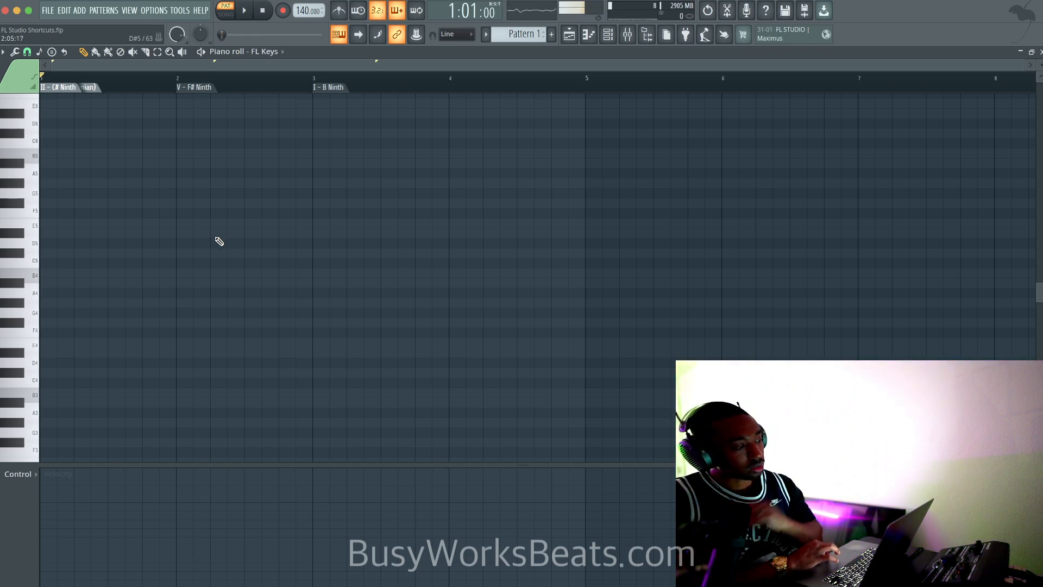
Step: Add a one-bar B4 note at the start of bar 1, and draw and erase a trial note above it
{"action": "left_click_drag", "start_coordinate": [68, 273], "coordinate": [14, 275]}
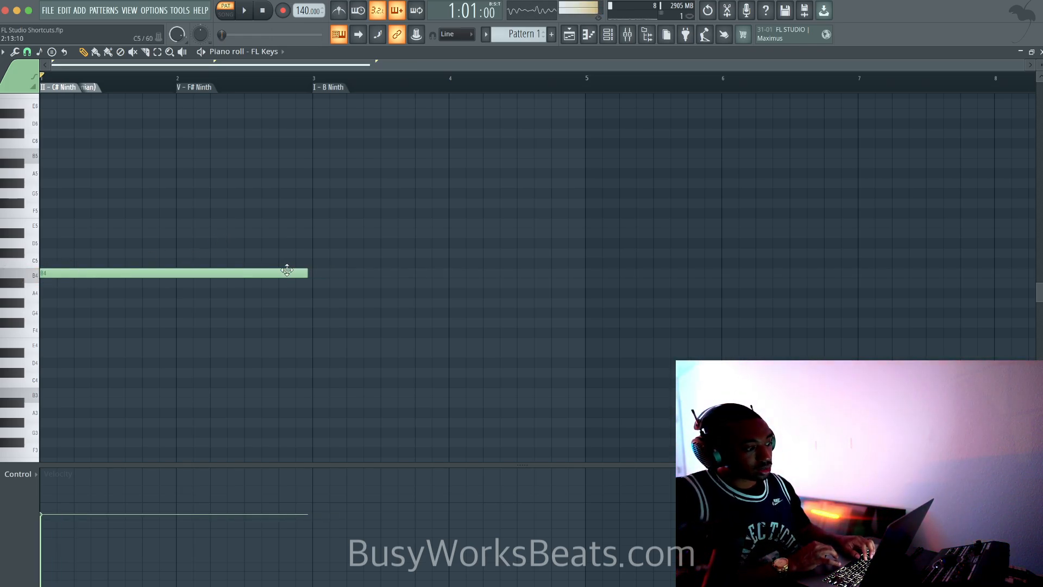
{"action": "left_click_drag", "start_coordinate": [304, 272], "coordinate": [172, 273]}
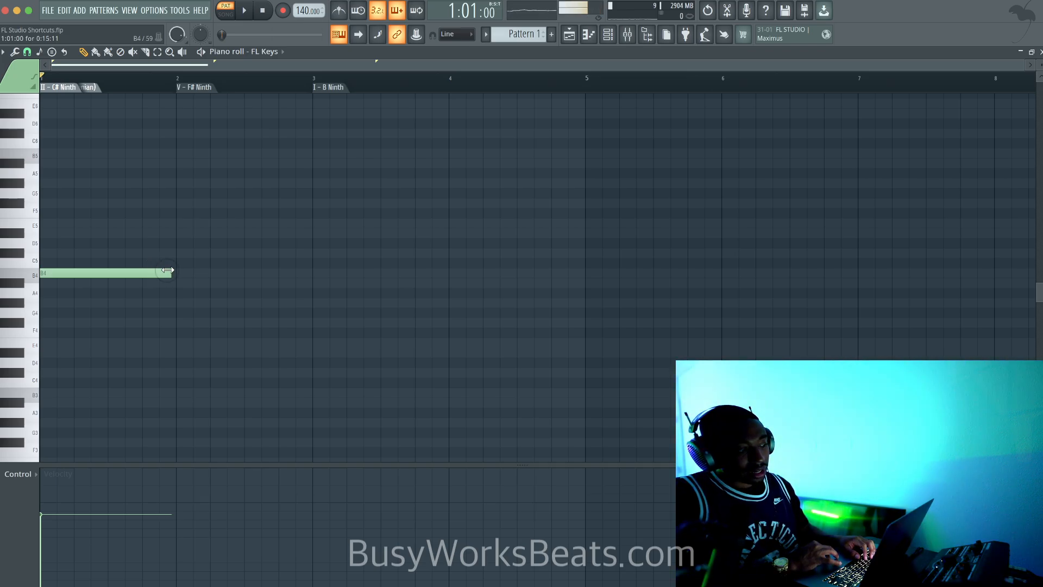
{"action": "left_click", "coordinate": [91, 264]}
{"action": "left_click_drag", "start_coordinate": [91, 263], "coordinate": [97, 225]}
{"action": "right_click", "coordinate": [97, 225]}
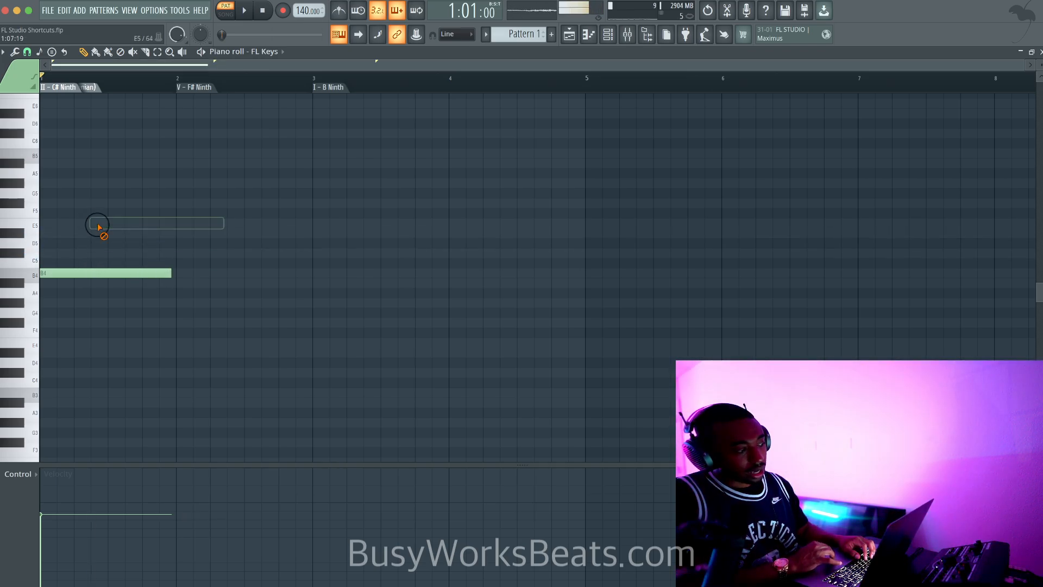
Step: Enable Snap to scale for the highlighted B Major scale
{"action": "scroll", "coordinate": [87, 163], "scroll_direction": "up", "scroll_amount": 2}
{"action": "left_click", "coordinate": [39, 52]}
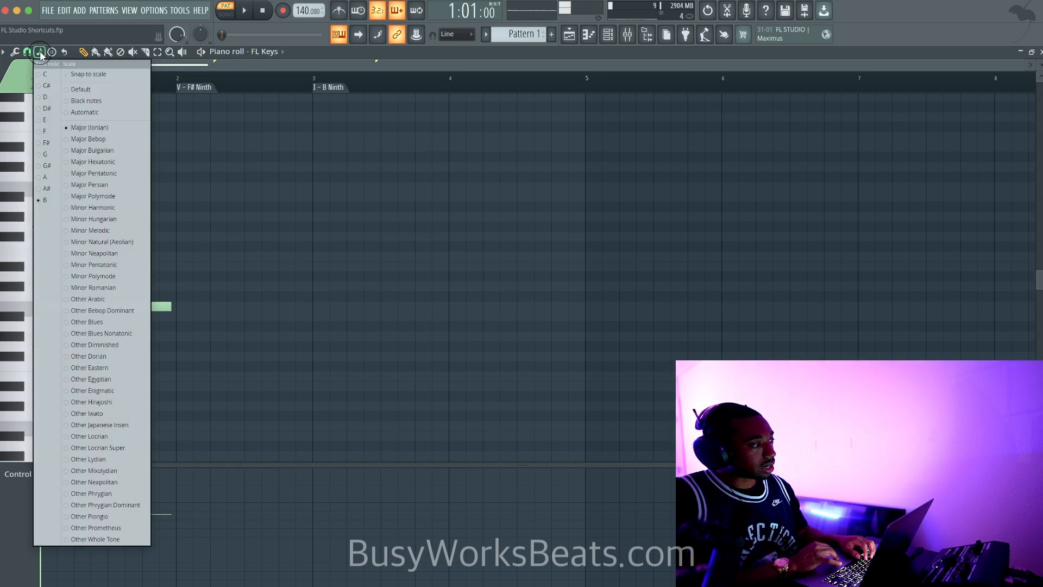
{"action": "left_click", "coordinate": [95, 76]}
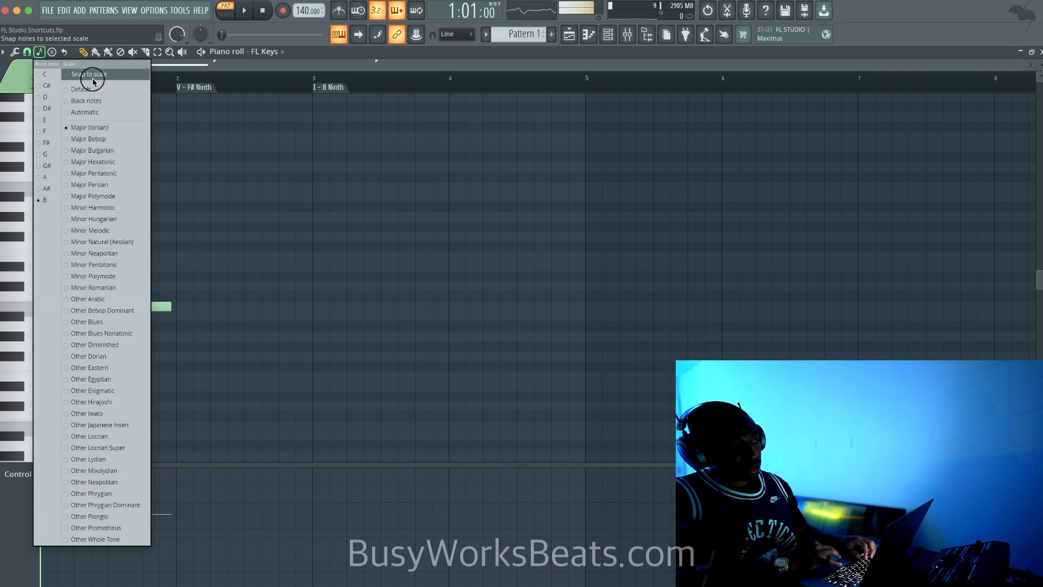
{"action": "left_click", "coordinate": [152, 112]}
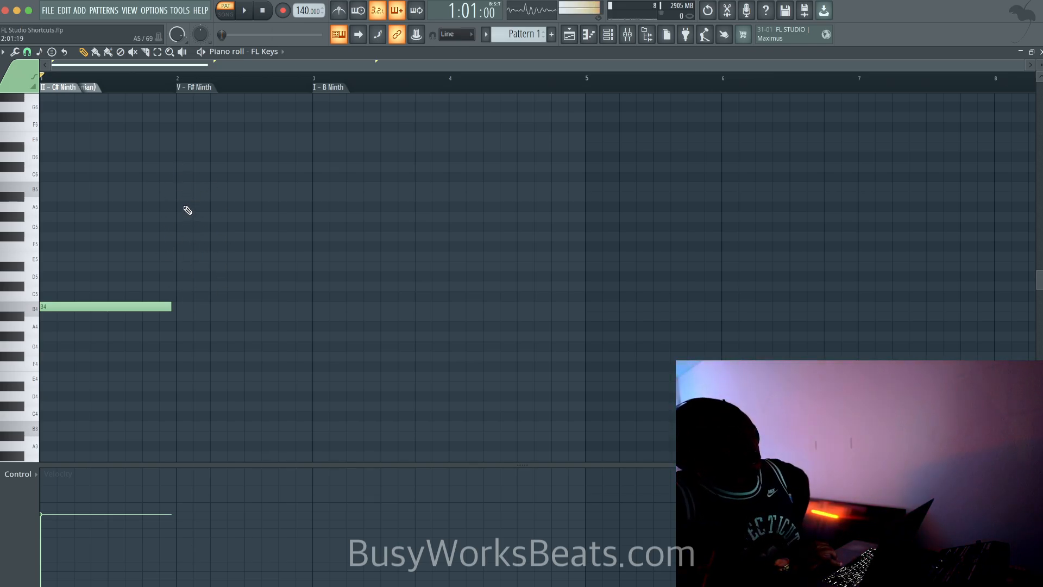
Step: Add one-bar notes at bar 2 on C#5, D#5, E5, F#5, G#5, A#5, B5 and C#6, and erase them all
{"action": "left_click", "coordinate": [179, 287]}
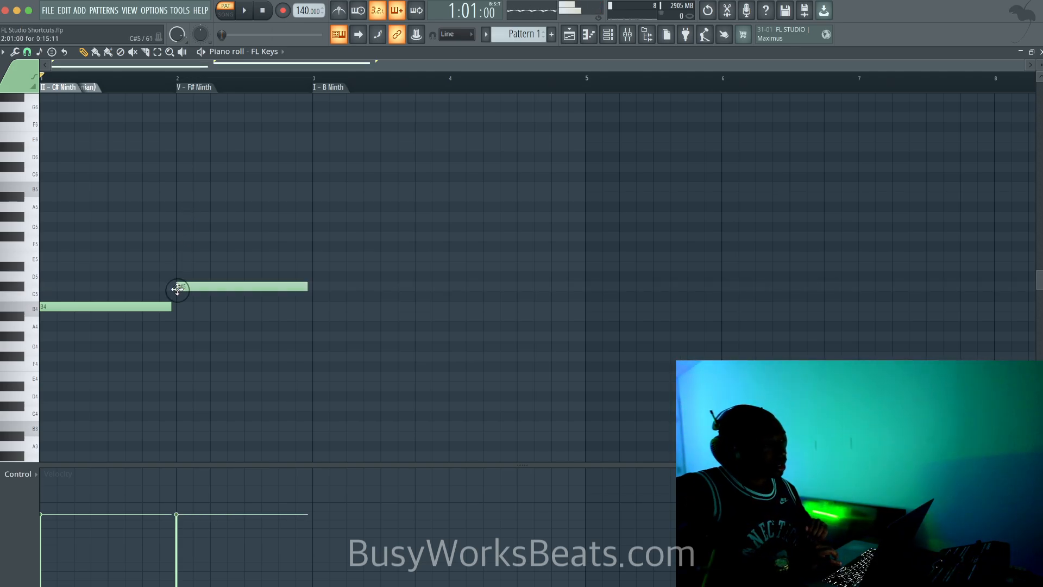
{"action": "left_click", "coordinate": [178, 266]}
{"action": "left_click", "coordinate": [179, 257]}
{"action": "left_click", "coordinate": [178, 237]}
{"action": "left_click", "coordinate": [178, 217]}
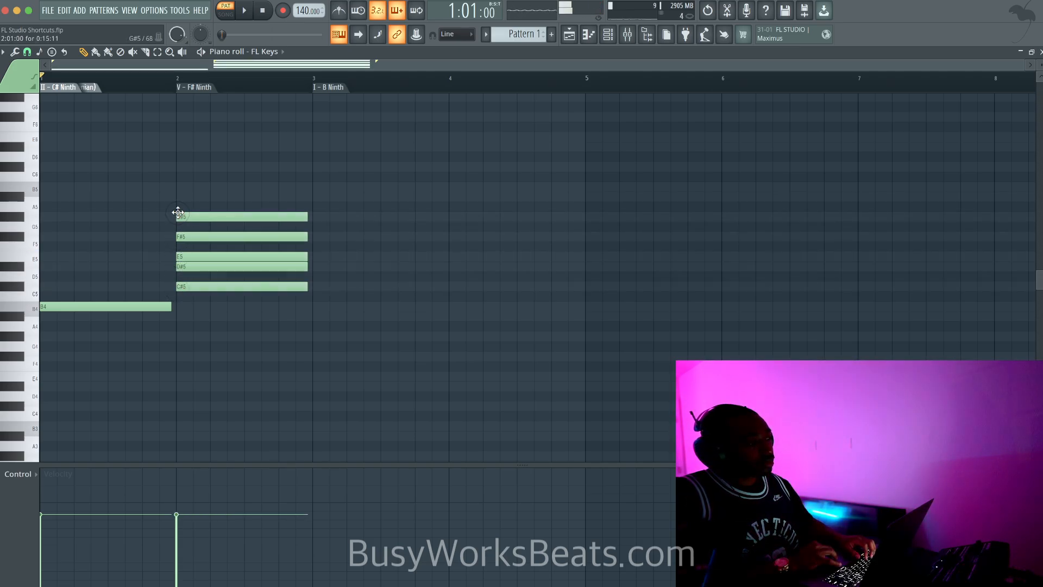
{"action": "left_click", "coordinate": [179, 197]}
{"action": "left_click", "coordinate": [178, 187]}
{"action": "left_click", "coordinate": [179, 167]}
{"action": "right_click", "coordinate": [205, 166]}
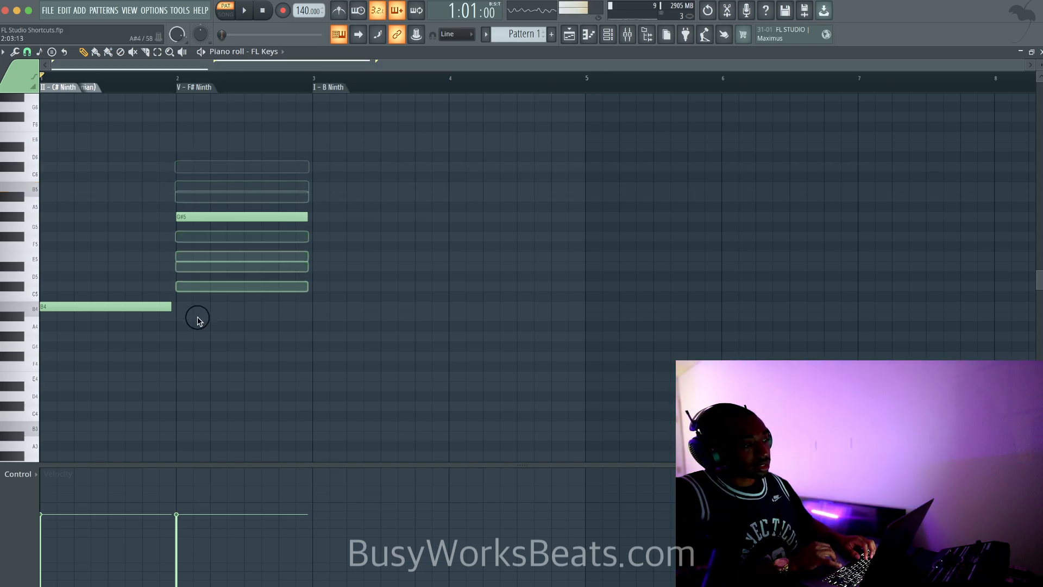
{"action": "right_click", "coordinate": [209, 217]}
Step: Toggle the Snap to scale option, try it with a B4 note at bar 2, and erase all the notes
{"action": "left_click", "coordinate": [41, 53]}
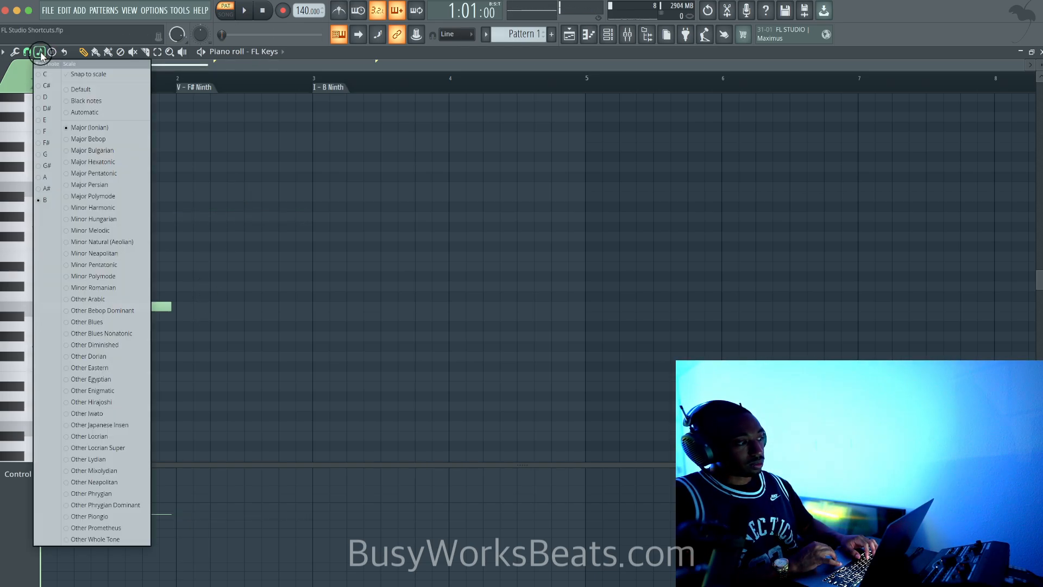
{"action": "left_click", "coordinate": [73, 74]}
{"action": "left_click", "coordinate": [185, 306]}
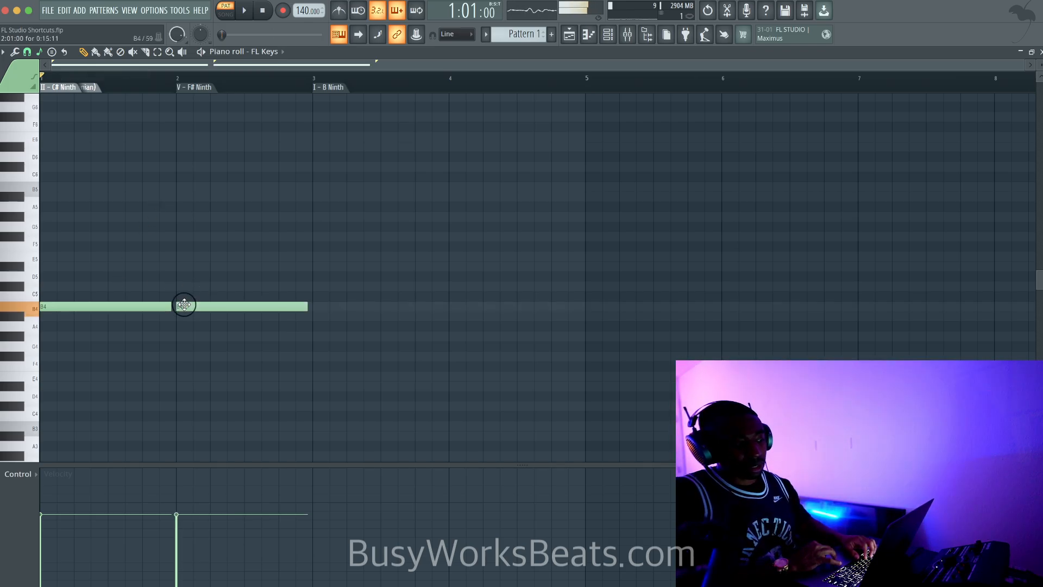
{"action": "left_click_drag", "start_coordinate": [185, 304], "coordinate": [66, 284]}
{"action": "right_click", "coordinate": [68, 284]}
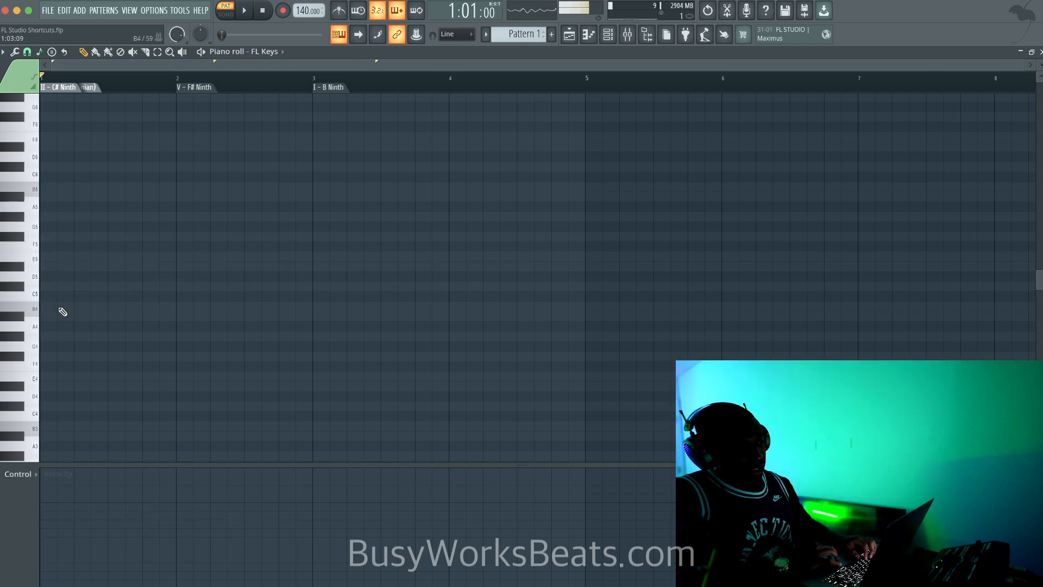
Step: Build a one-bar chord at bar 1 from B3, D#4, F#4, A#4 and C#5, playing it back along the way
{"action": "left_click", "coordinate": [20, 311]}
{"action": "mouse_move", "coordinate": [63, 292]}
{"action": "left_mouse_down"}
{"action": "mouse_move", "coordinate": [70, 314]}
{"action": "mouse_move", "coordinate": [51, 261]}
{"action": "mouse_move", "coordinate": [34, 261]}
{"action": "mouse_move", "coordinate": [40, 280]}
{"action": "mouse_move", "coordinate": [42, 263]}
{"action": "mouse_move", "coordinate": [72, 254]}
{"action": "mouse_move", "coordinate": [44, 234]}
{"action": "mouse_move", "coordinate": [77, 222]}
{"action": "mouse_move", "coordinate": [32, 186]}
{"action": "left_mouse_up"}
{"action": "key", "text": "space"}
{"action": "key", "text": "space"}
{"action": "key", "text": "super+Down"}
{"action": "key", "text": "space"}
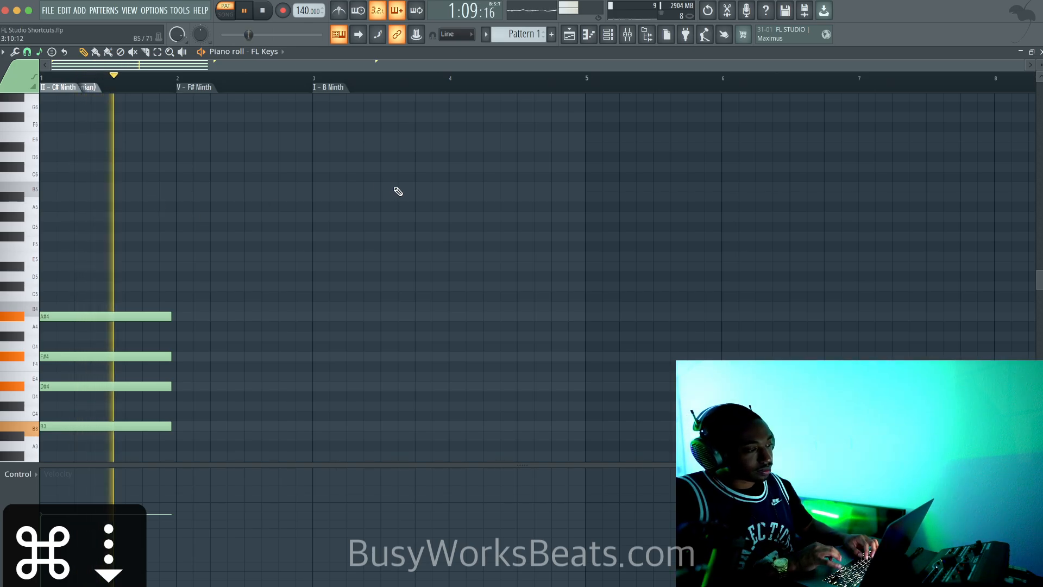
{"action": "key", "text": "space"}
{"action": "left_click_drag", "start_coordinate": [101, 311], "coordinate": [33, 289]}
{"action": "key", "text": "space"}
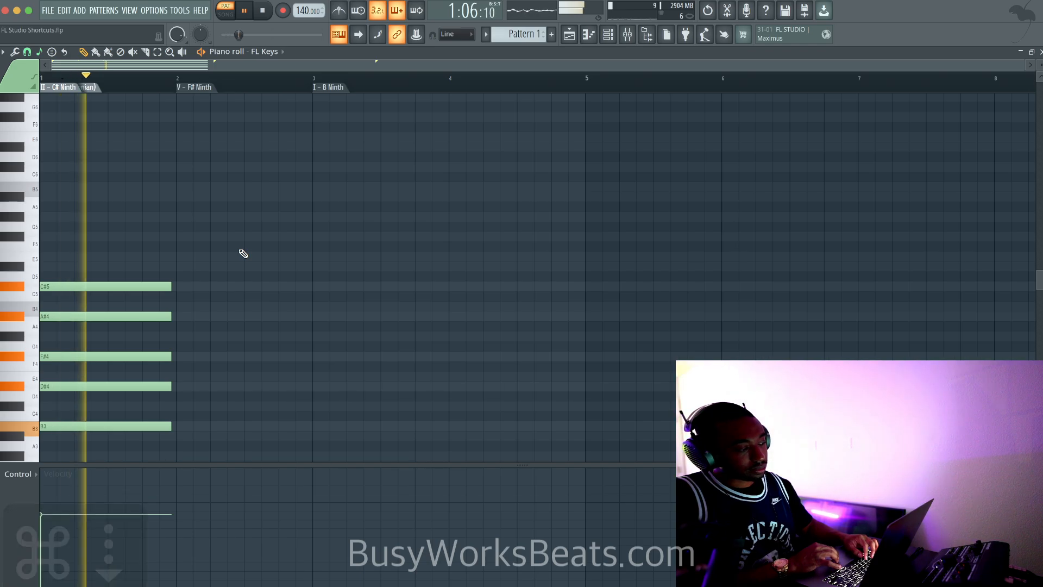
{"action": "key", "text": "space"}
Step: Erase the five chord notes at bar 1
{"action": "right_click", "coordinate": [166, 287]}
{"action": "right_click", "coordinate": [135, 316]}
{"action": "right_click", "coordinate": [111, 356]}
{"action": "right_click", "coordinate": [104, 387]}
{"action": "right_click", "coordinate": [87, 426]}
Step: Turn off Snap to scale, and view the list of piano roll tools and scripts
{"action": "left_click", "coordinate": [44, 53]}
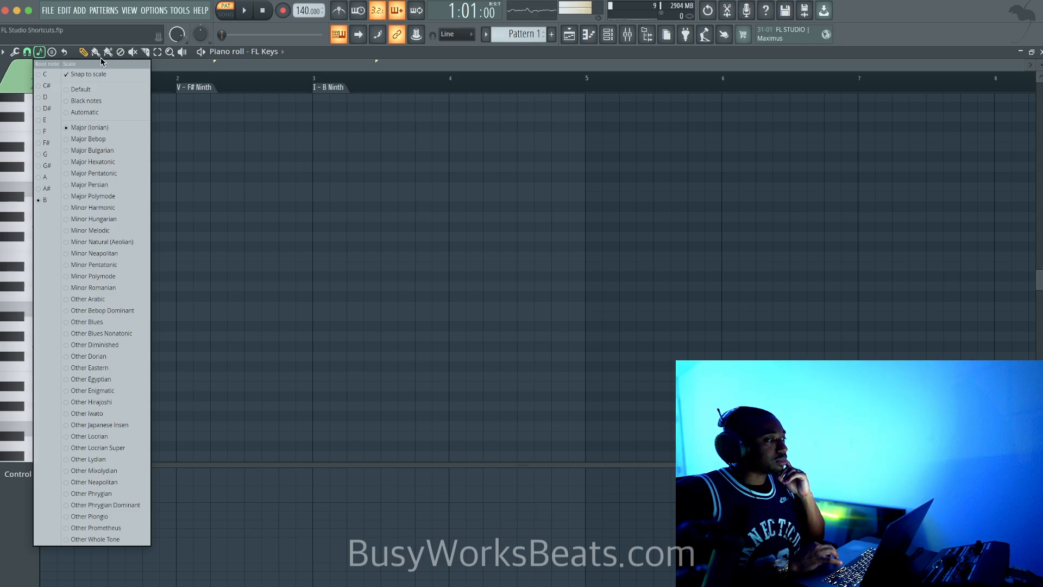
{"action": "left_click", "coordinate": [99, 74]}
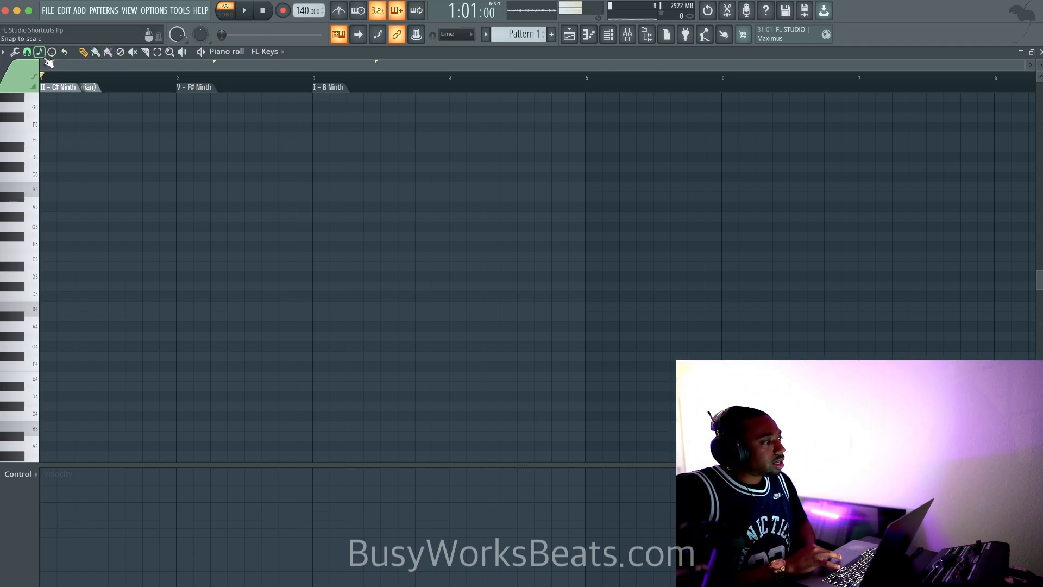
{"action": "left_click", "coordinate": [16, 53]}
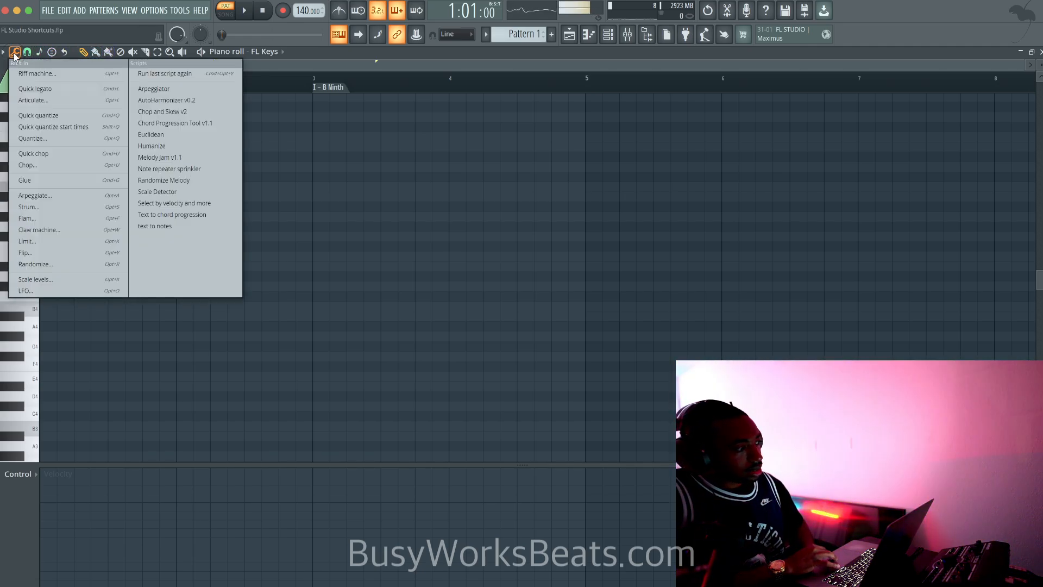
{"action": "left_click", "coordinate": [431, 233]}
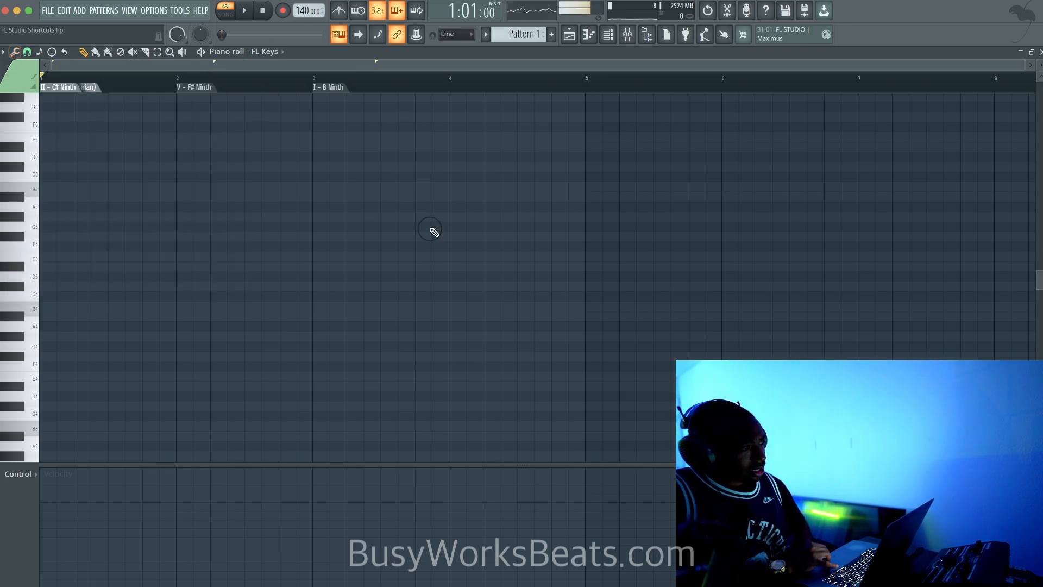
Step: Undo the piano roll edits repeatedly until the strummed three-chord progression across bars 1 to 4 is restored
{"action": "key", "text": "super+z"}
{"action": "key", "text": "super+z"}
{"action": "key", "text": "super+z"}
{"action": "key", "text": "super+z"}
{"action": "key", "text": "super+z"}
{"action": "key", "text": "super+z"}
{"action": "key", "text": "super+z"}
{"action": "key", "text": "super+z"}
{"action": "key", "text": "super+z"}
{"action": "key", "text": "super+z"}
{"action": "key", "text": "super+z"}
{"action": "key", "text": "super+z"}
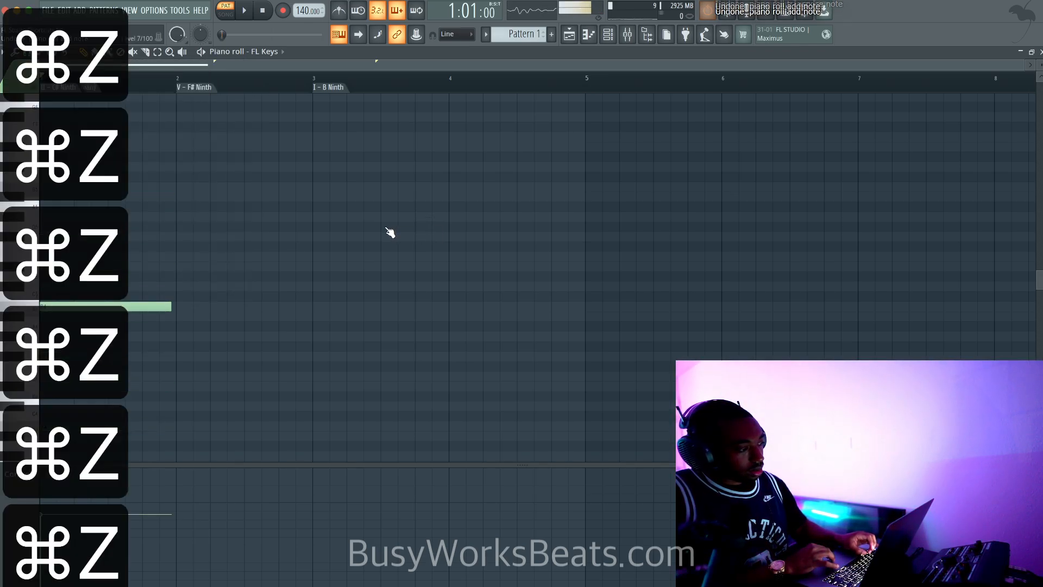
{"action": "key", "text": "super+z"}
{"action": "key", "text": "super+z"}
{"action": "key", "text": "super+z"}
{"action": "key", "text": "super+z"}
{"action": "key", "text": "super+z"}
{"action": "key", "text": "super+z"}
{"action": "key", "text": "super+z"}
{"action": "key", "text": "super+z"}
{"action": "key", "text": "super+z"}
{"action": "key", "text": "super+z"}
{"action": "key", "text": "super+z"}
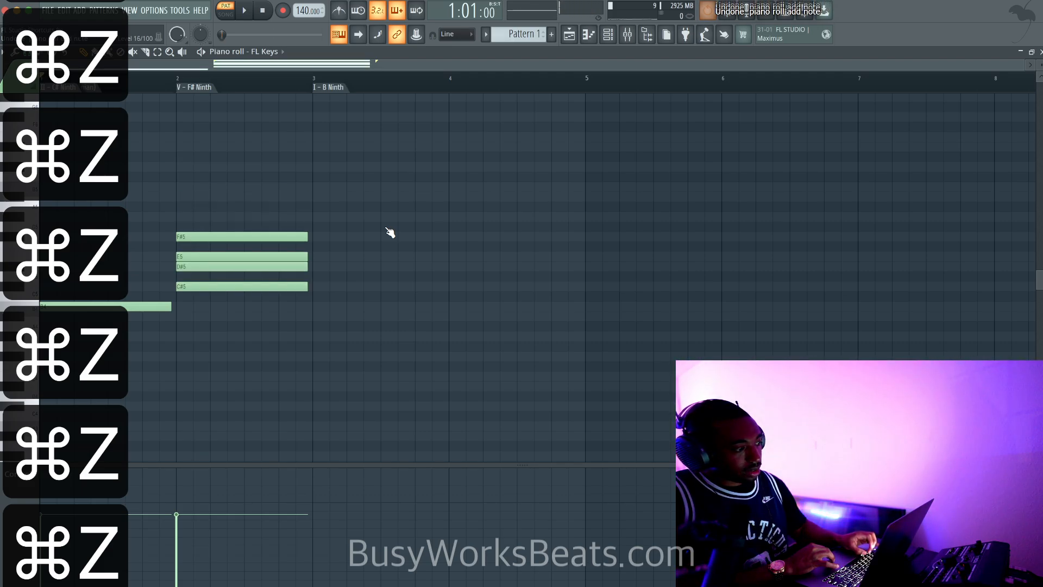
{"action": "key", "text": "super+z"}
{"action": "key", "text": "super+z"}
{"action": "key", "text": "super+z"}
{"action": "key", "text": "super+z"}
{"action": "key", "text": "super+z"}
{"action": "key", "text": "super+z"}
{"action": "key", "text": "super+z"}
{"action": "key", "text": "super+z"}
{"action": "key", "text": "super+z"}
{"action": "key", "text": "super+z"}
{"action": "key", "text": "super+z"}
{"action": "key", "text": "super+z"}
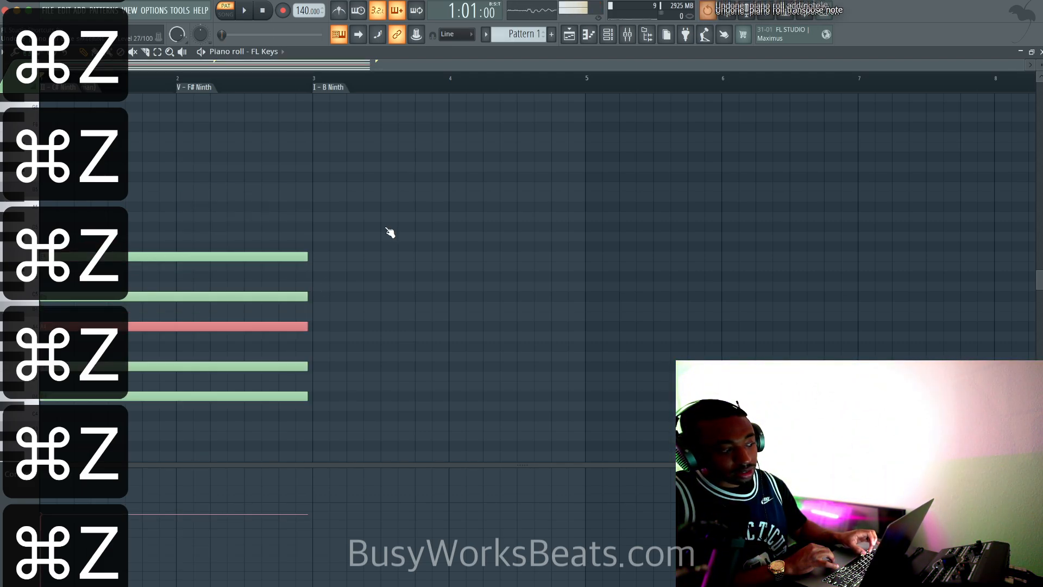
{"action": "key", "text": "super+z"}
{"action": "key", "text": "super+z"}
{"action": "key", "text": "super+z"}
{"action": "key", "text": "super+z"}
{"action": "key", "text": "super+z"}
{"action": "key", "text": "super+z"}
{"action": "key", "text": "super+z"}
{"action": "key", "text": "super+z"}
{"action": "key", "text": "super+z"}
{"action": "key", "text": "super+z"}
{"action": "key", "text": "super+z"}
{"action": "key", "text": "super+z"}
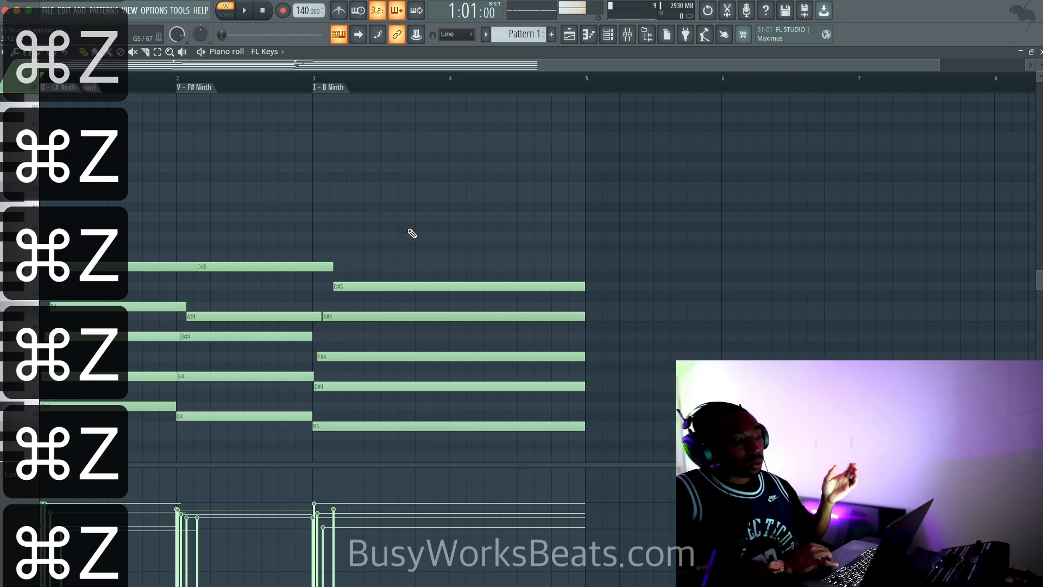
Step: Try the Quantizer's start time strength and cancel it, and try a quick quantize and undo it
{"action": "key", "text": "alt+q"}
{"action": "left_click_drag", "start_coordinate": [493, 275], "coordinate": [500, 109]}
{"action": "left_click", "coordinate": [598, 221]}
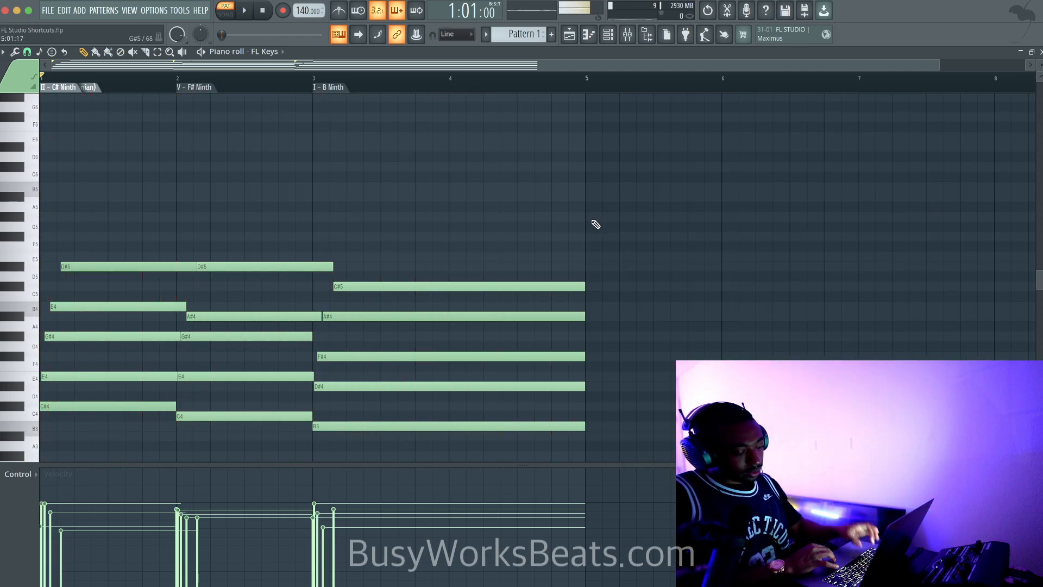
{"action": "key", "text": "super+q"}
{"action": "key", "text": "super+z"}
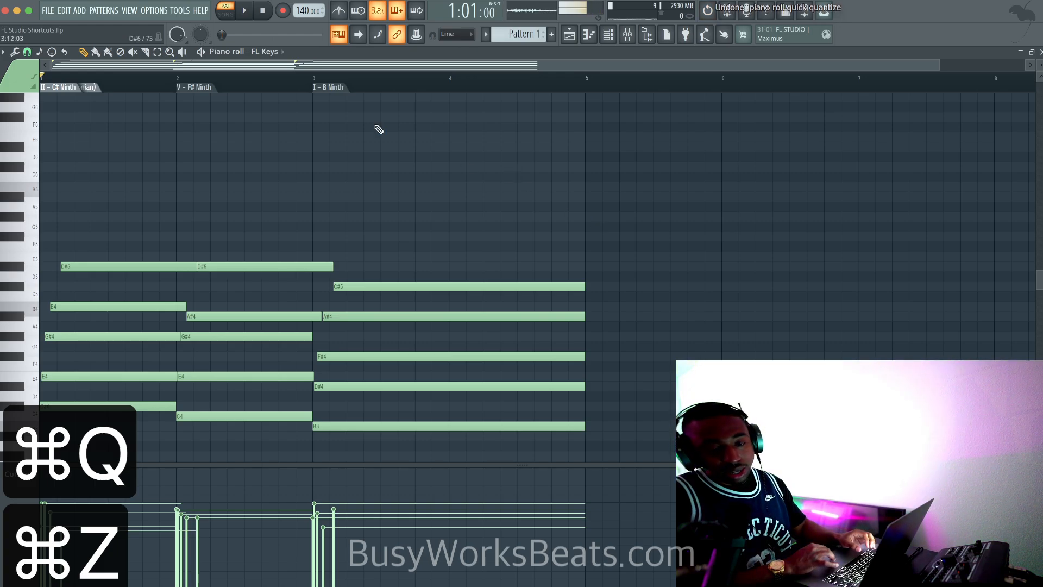
Step: Set the piano roll snap to Bar, and quick quantize the chords and play them back
{"action": "left_click", "coordinate": [28, 52]}
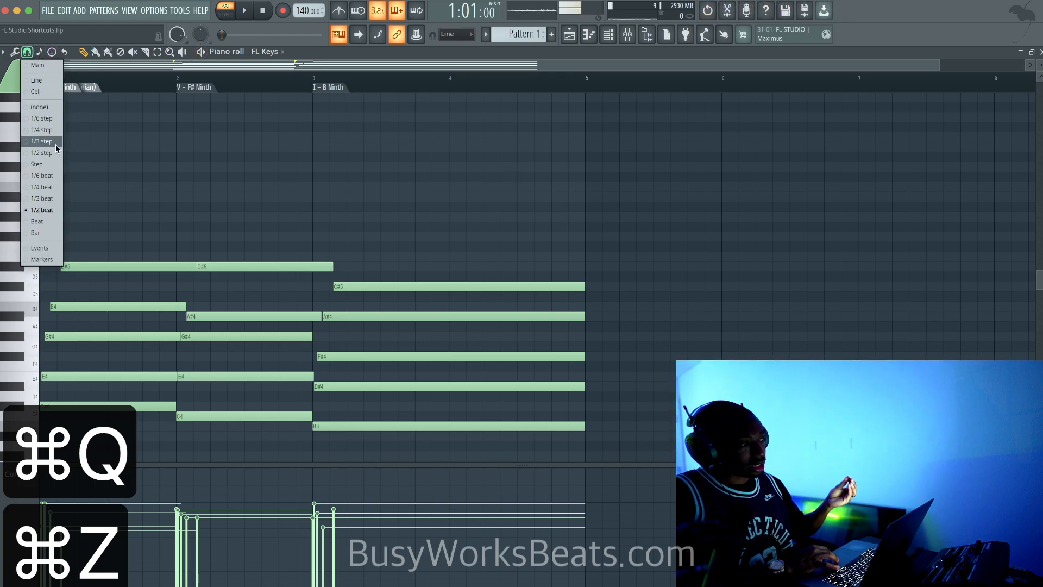
{"action": "left_click", "coordinate": [59, 234]}
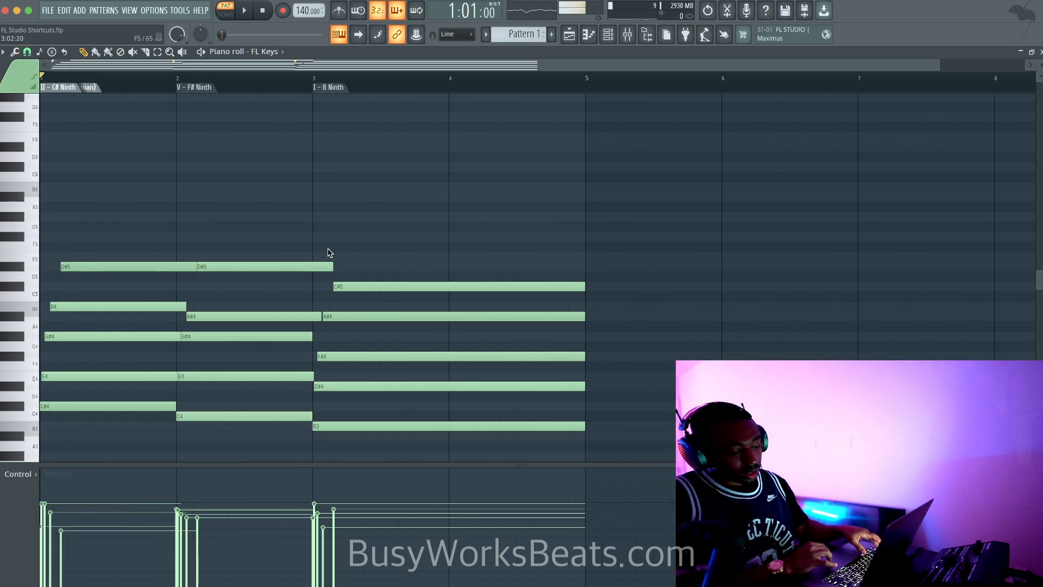
{"action": "key", "text": "super+q"}
{"action": "key", "text": "space"}
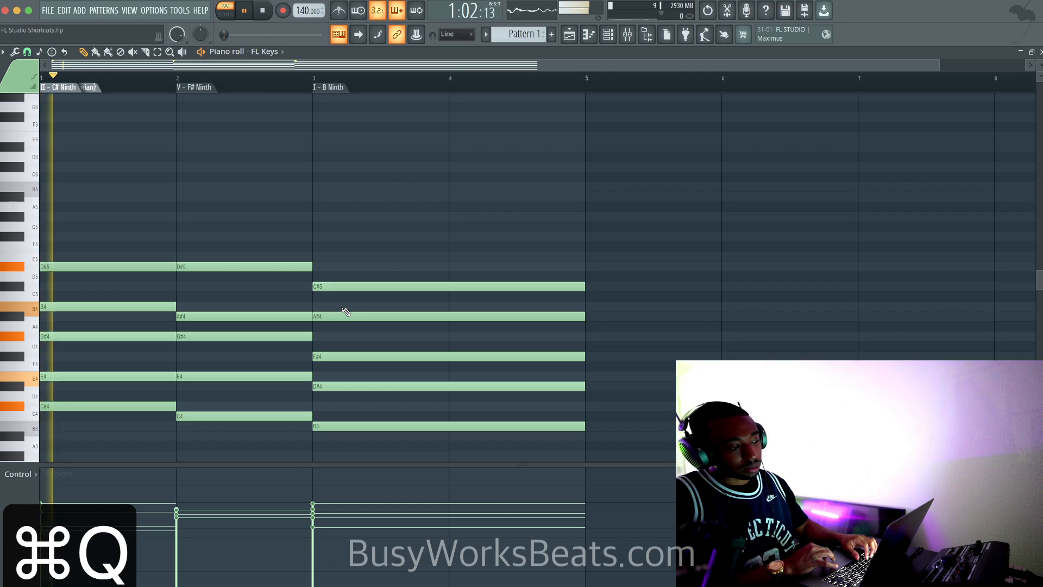
{"action": "key", "text": "space"}
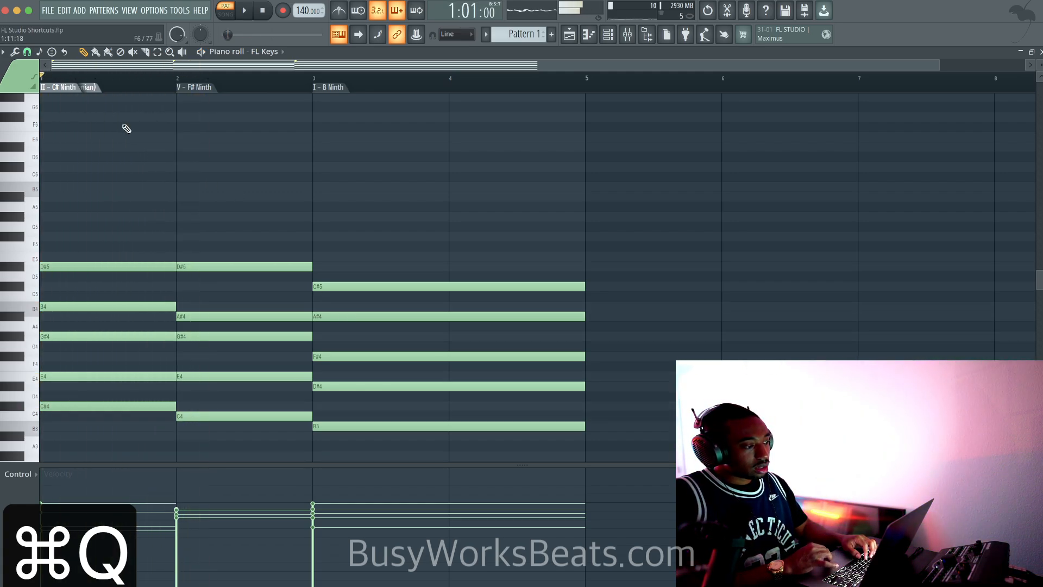
Step: Undo the quick quantize, close the Quantizer without applying it, and set the piano roll snap to 1/2 beat
{"action": "key", "text": "super+z"}
{"action": "key", "text": "alt+q"}
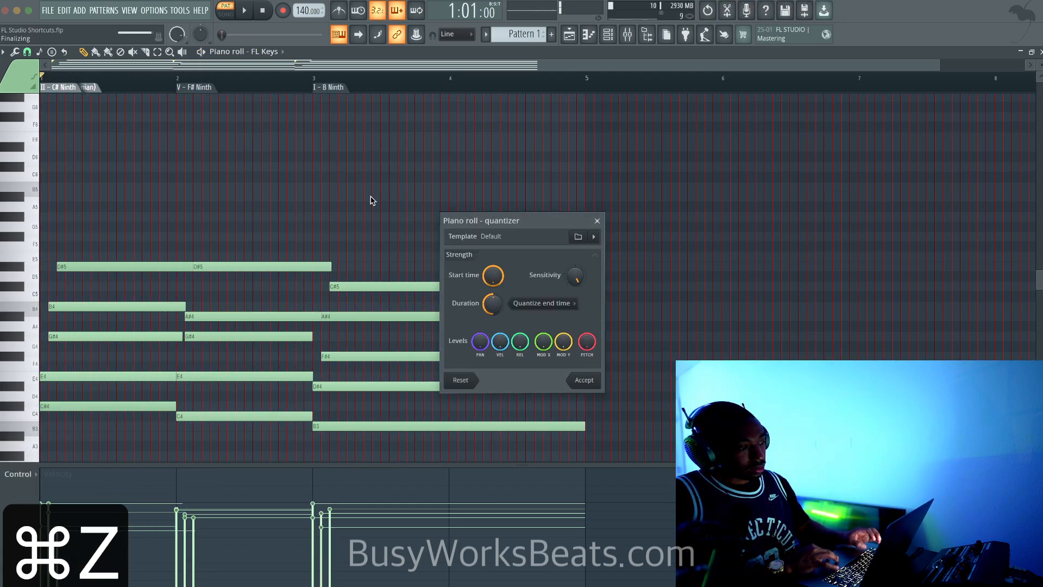
{"action": "left_click", "coordinate": [597, 220]}
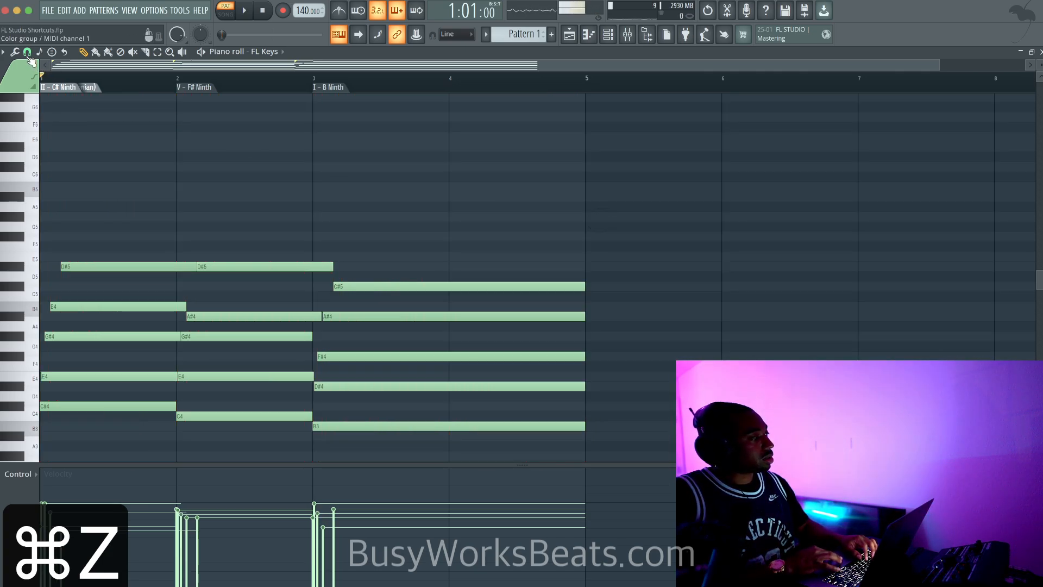
{"action": "left_click", "coordinate": [27, 52]}
{"action": "left_click", "coordinate": [55, 197]}
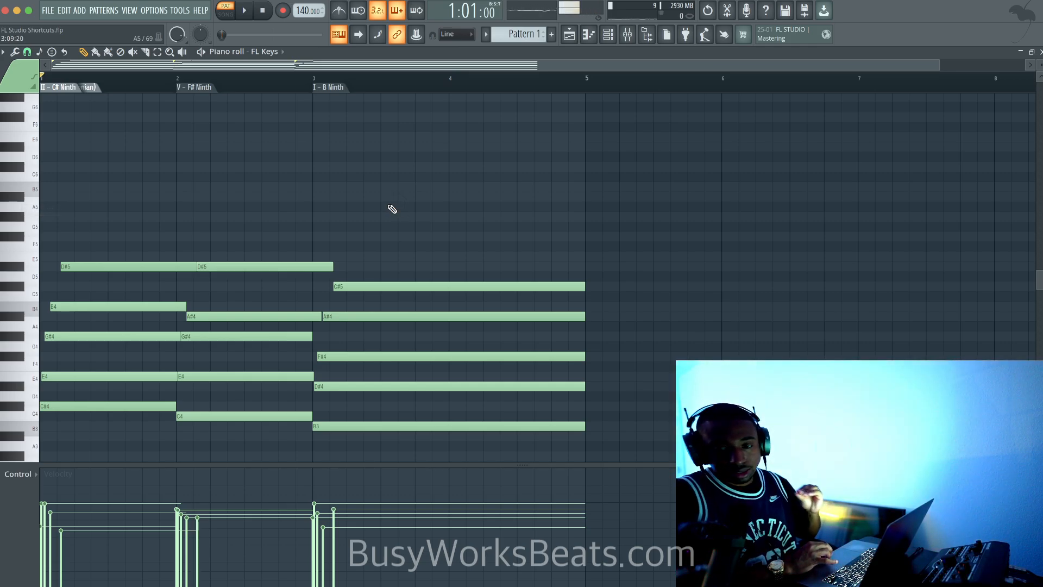
Step: Quick chop the D#5 note in bar 2, and undo the chop
{"action": "scroll", "coordinate": [390, 229], "scroll_direction": "down", "scroll_amount": 2}
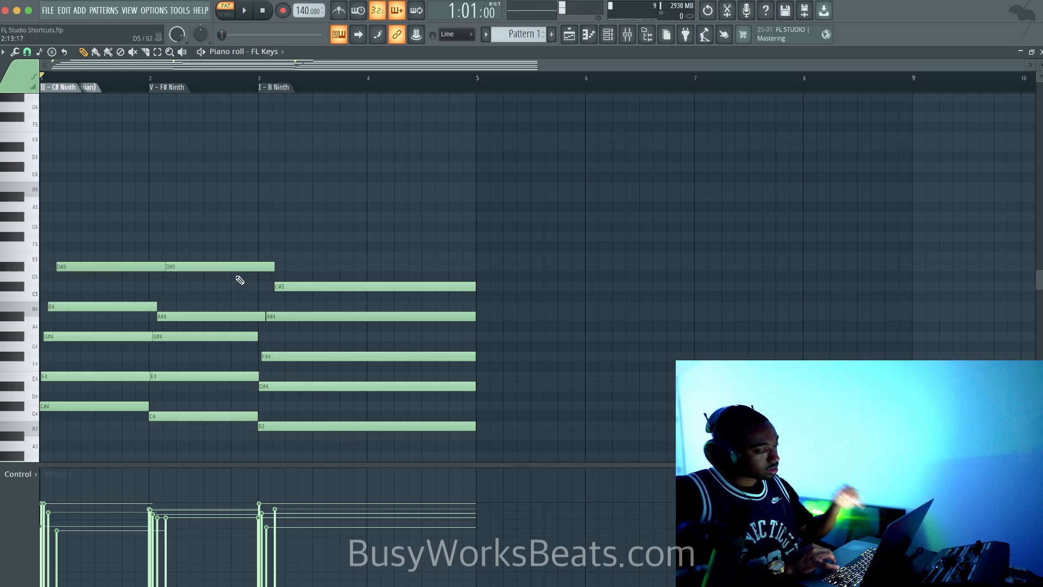
{"action": "left_click_drag", "start_coordinate": [235, 275], "coordinate": [234, 263]}
{"action": "key", "text": "super+y"}
{"action": "key", "text": "super+u"}
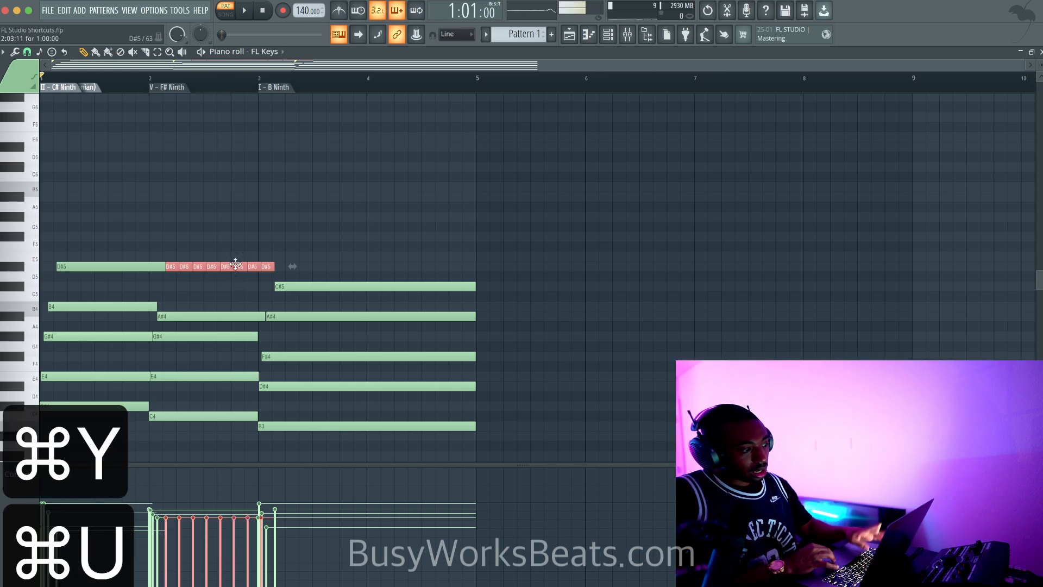
{"action": "key", "text": "super+z"}
{"action": "left_click_drag", "start_coordinate": [460, 204], "coordinate": [35, 465]}
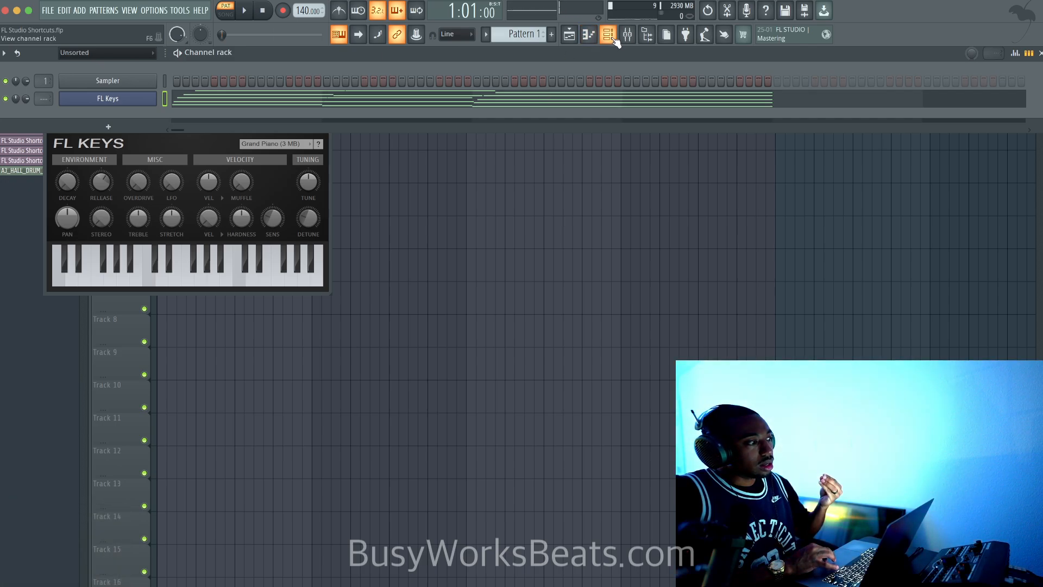
Step: Show the Channel rack and cut the FL Keys notes from Pattern 1
{"action": "left_click", "coordinate": [609, 35]}
{"action": "left_click", "coordinate": [610, 35]}
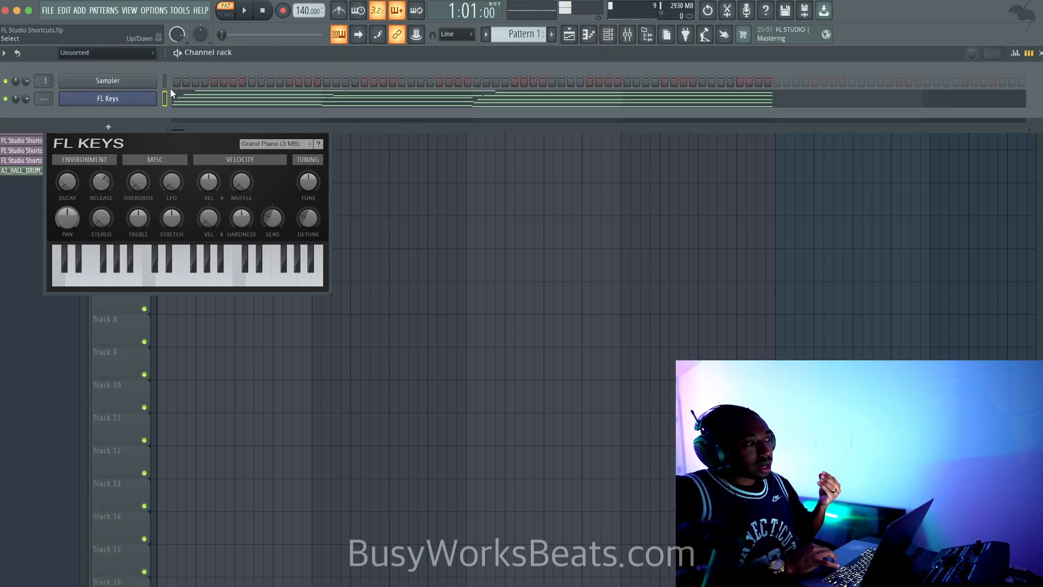
{"action": "key", "text": "super+x"}
Step: Show the sample browser and open the Drake folder inside Friends Sounds, AAA Drums FAST
{"action": "left_click", "coordinate": [646, 34]}
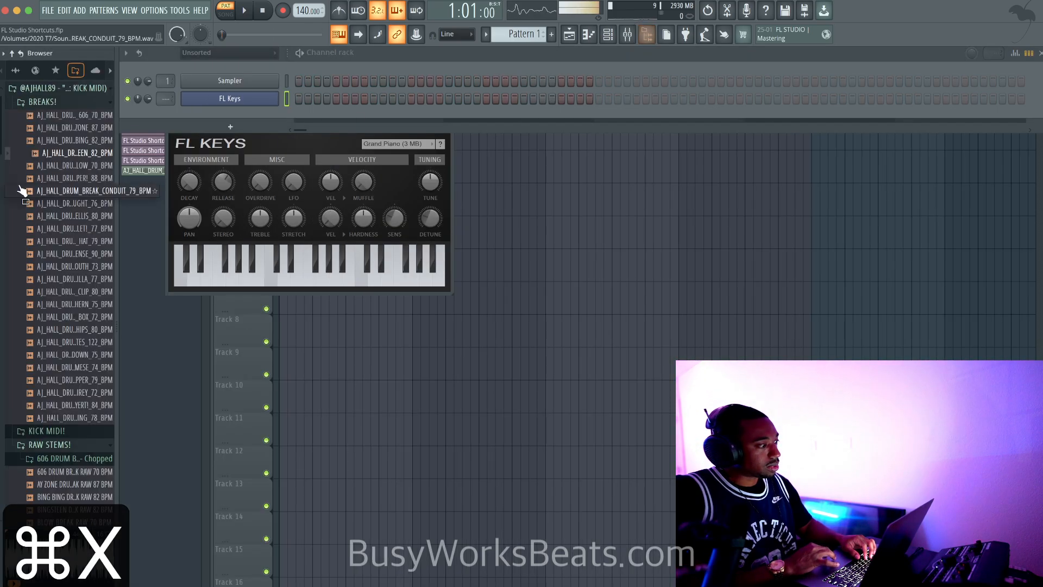
{"action": "left_click", "coordinate": [15, 70]}
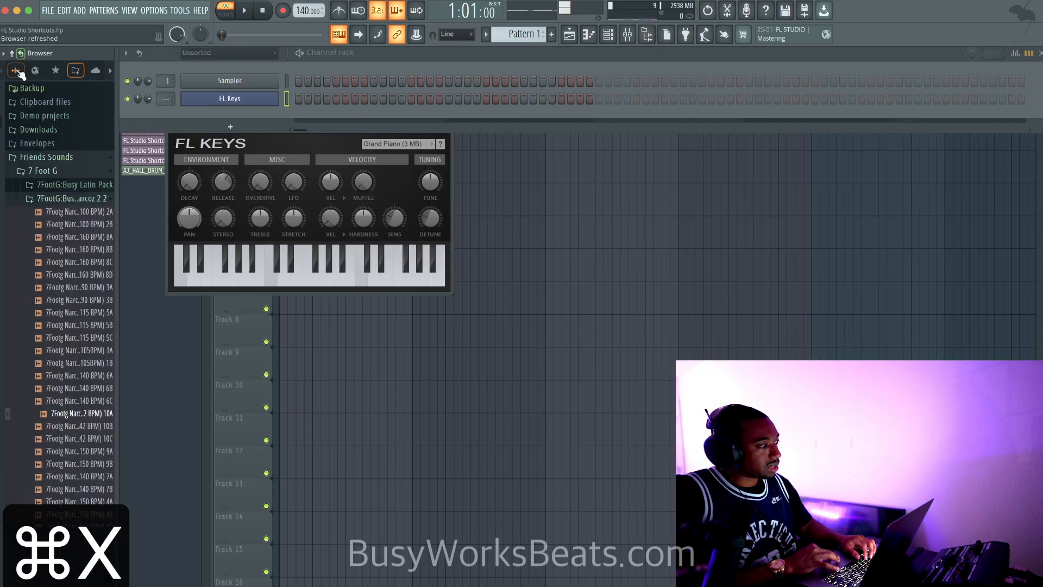
{"action": "left_click", "coordinate": [61, 171]}
{"action": "left_click", "coordinate": [68, 213]}
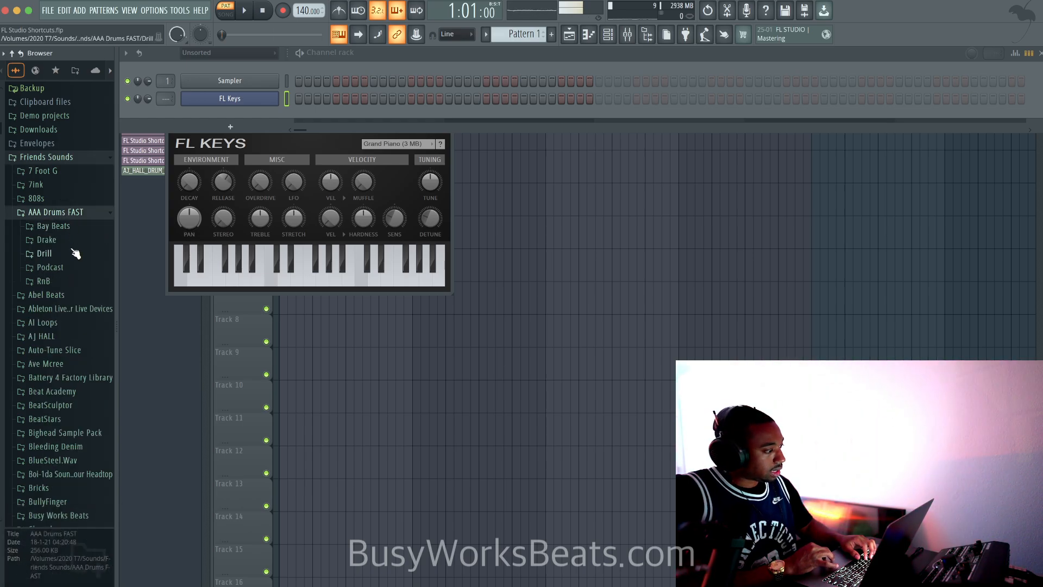
{"action": "left_click", "coordinate": [57, 241]}
Step: Open the Kick Full, Rim Shot (2)_2 and BricksDaMane HiHat 8_2 samples in new channels
{"action": "right_click", "coordinate": [78, 302]}
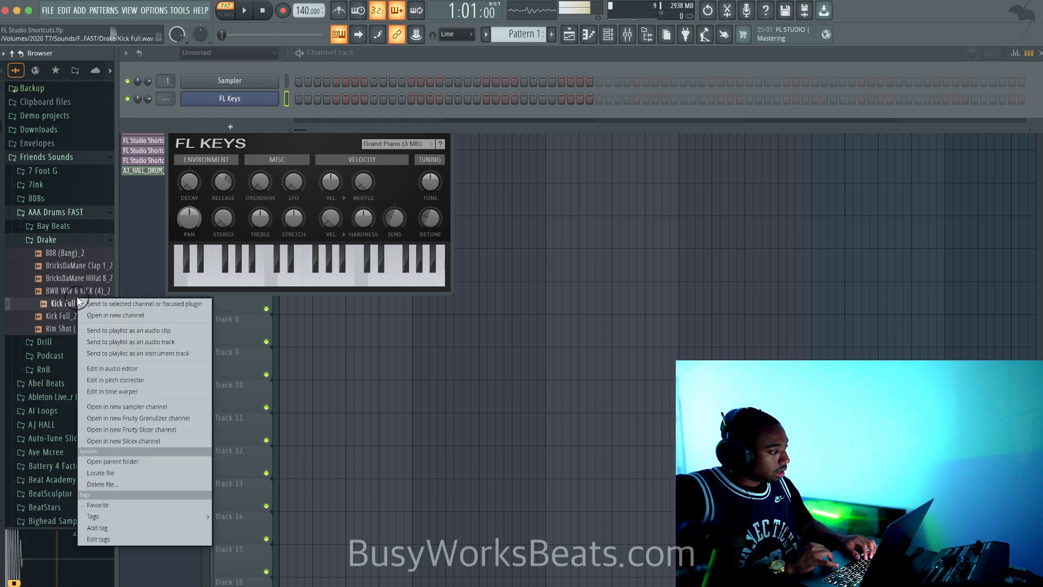
{"action": "left_click", "coordinate": [93, 315]}
{"action": "right_click", "coordinate": [81, 328]}
{"action": "left_click", "coordinate": [88, 344]}
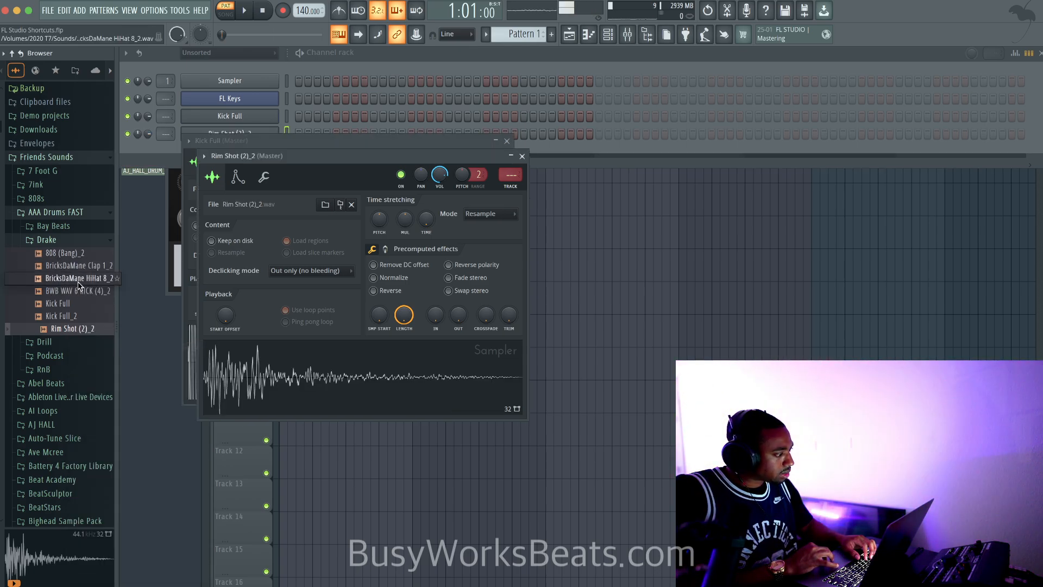
{"action": "right_click", "coordinate": [79, 280]}
{"action": "left_click", "coordinate": [91, 292]}
{"action": "left_click", "coordinate": [343, 59]}
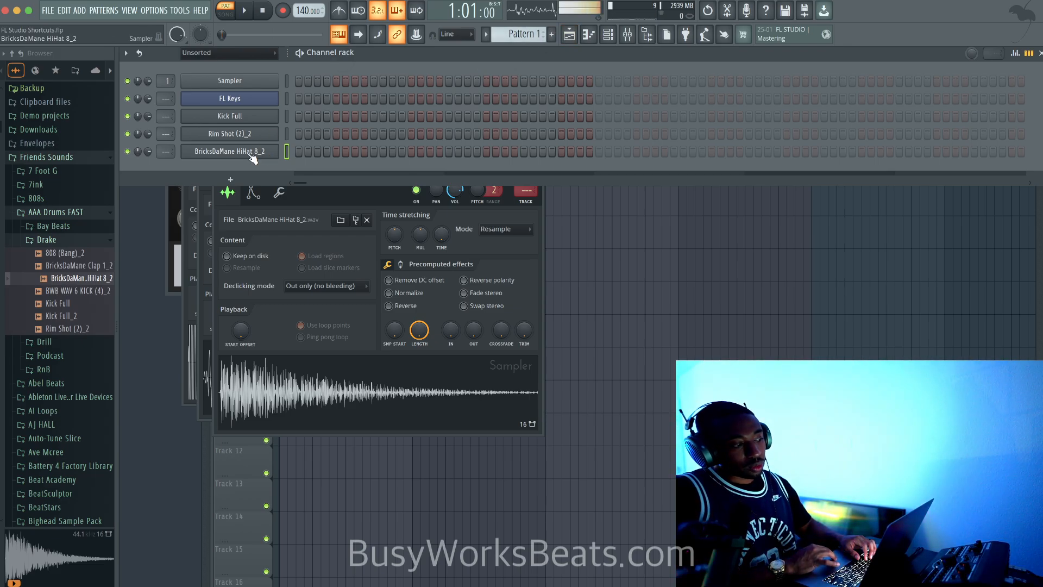
Step: Fill every 2 steps on the BricksDaMane HiHat 8_2 channel and play the pattern
{"action": "right_click", "coordinate": [255, 152]}
{"action": "left_click", "coordinate": [405, 190]}
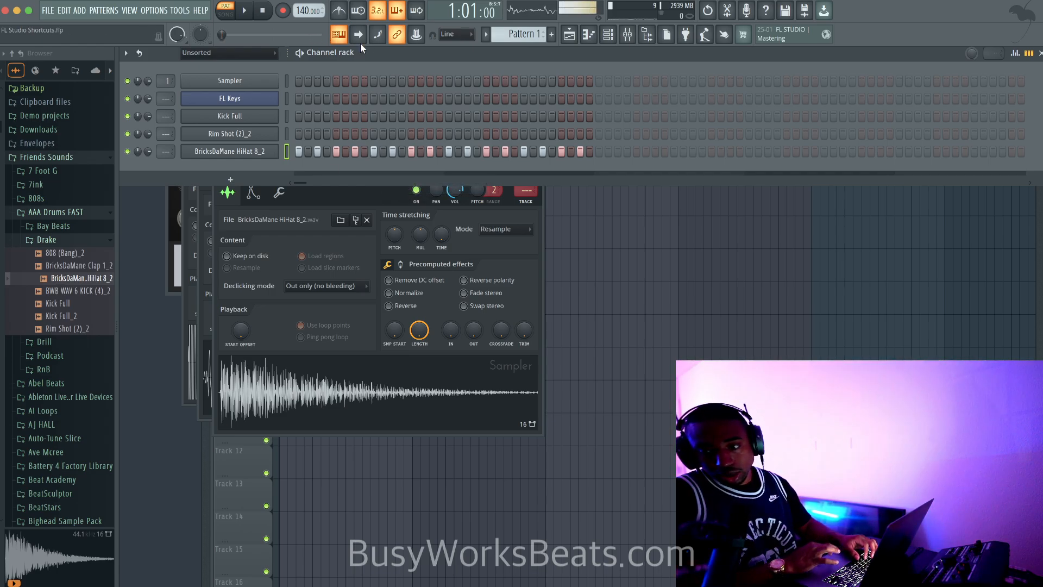
{"action": "key", "text": "space"}
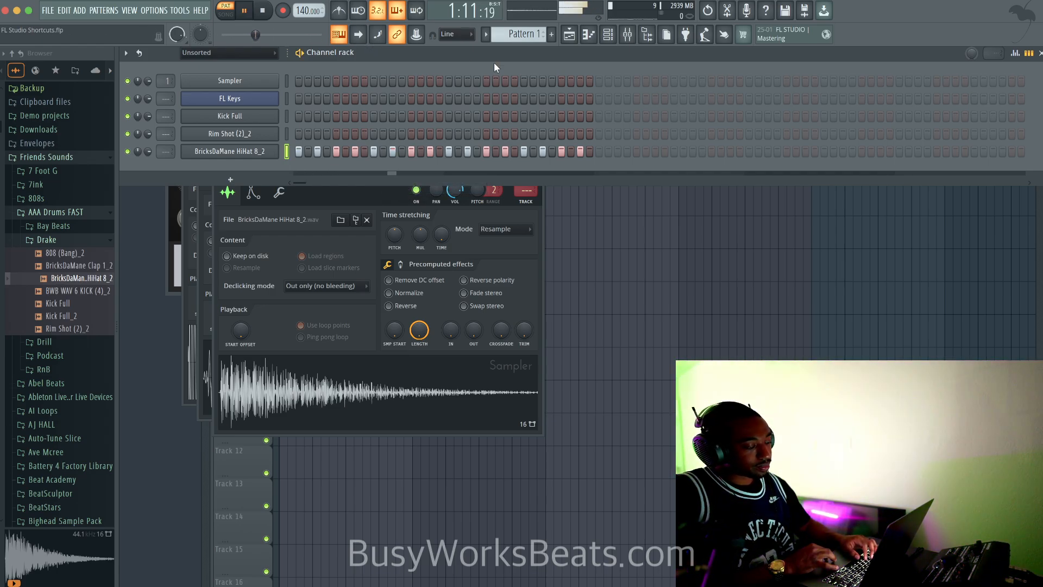
{"action": "key", "text": "space"}
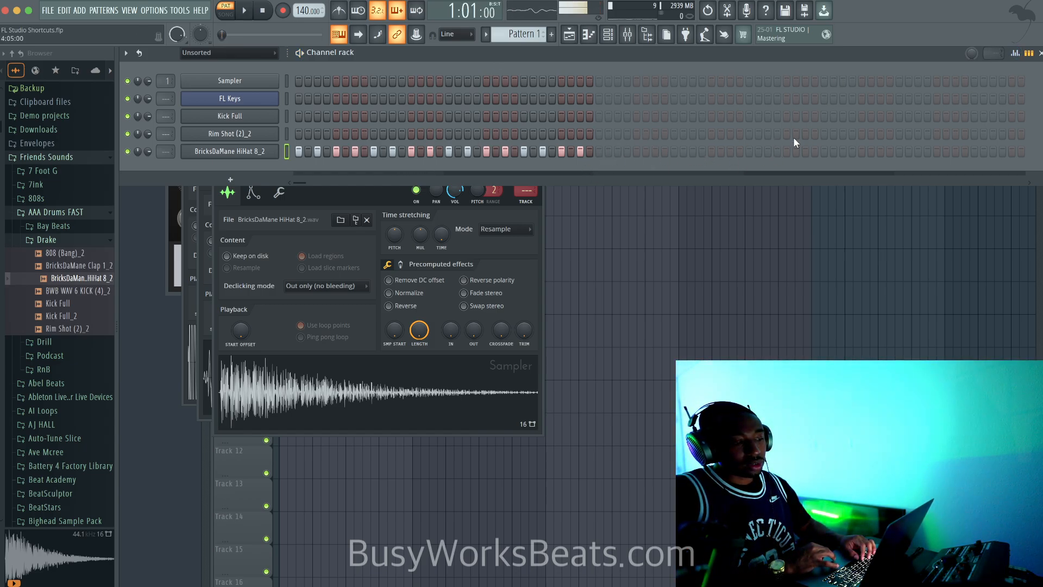
Step: Add a hi-hat step at the start of bar 5, refill the hi-hat channel every 2 steps, and play the longer pattern
{"action": "left_click", "coordinate": [900, 151]}
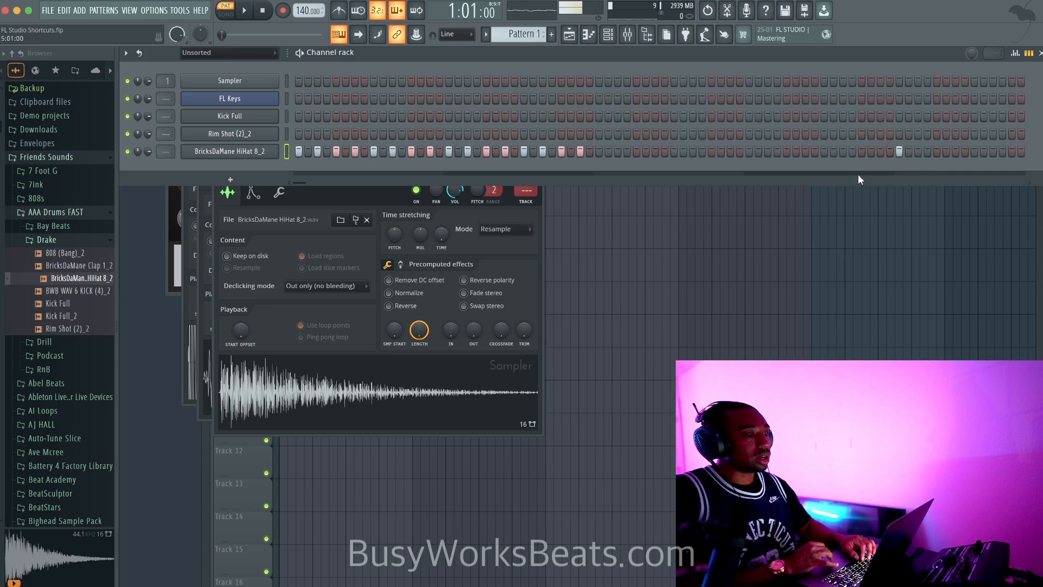
{"action": "right_click", "coordinate": [218, 152]}
{"action": "left_click", "coordinate": [413, 188]}
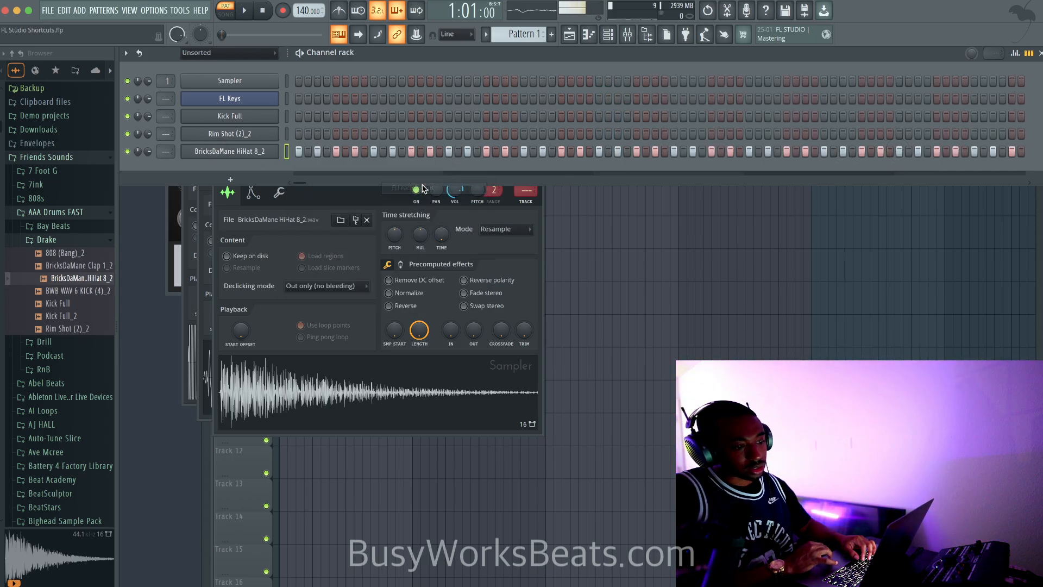
{"action": "key", "text": "space"}
{"action": "key", "text": "space"}
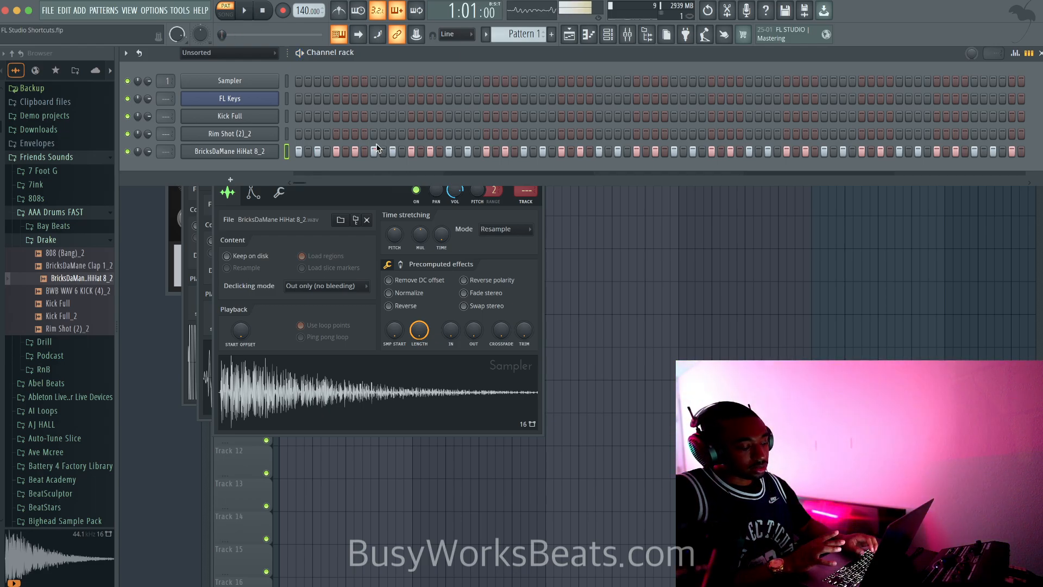
Step: Clear the BricksDaMane HiHat 8_2 channel and refill it every 2 steps over two bars, with a Rim Shot (2)_2 hit on step 9
{"action": "key", "text": "super+x"}
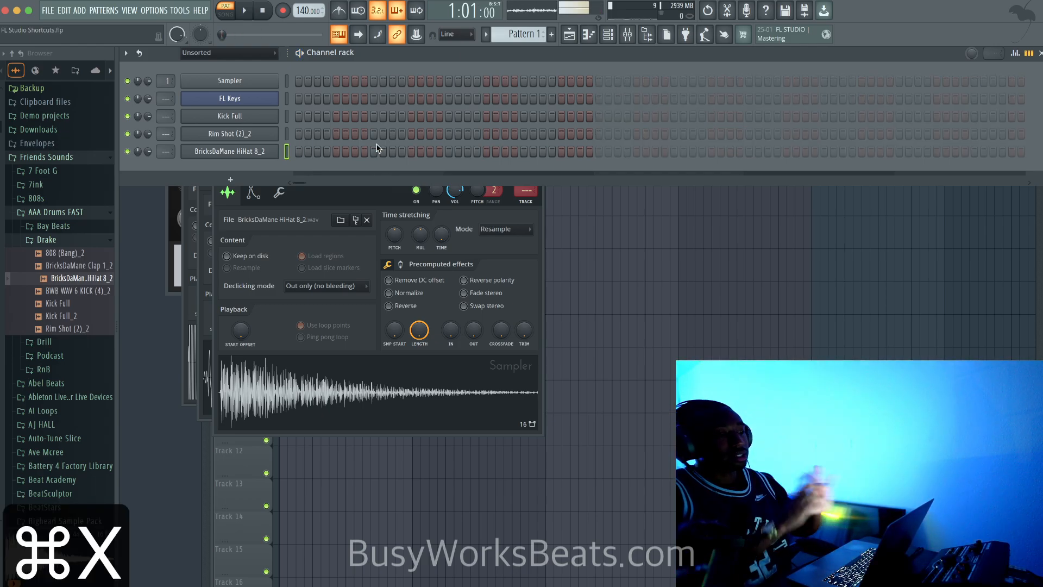
{"action": "right_click", "coordinate": [266, 152]}
{"action": "left_click", "coordinate": [412, 188]}
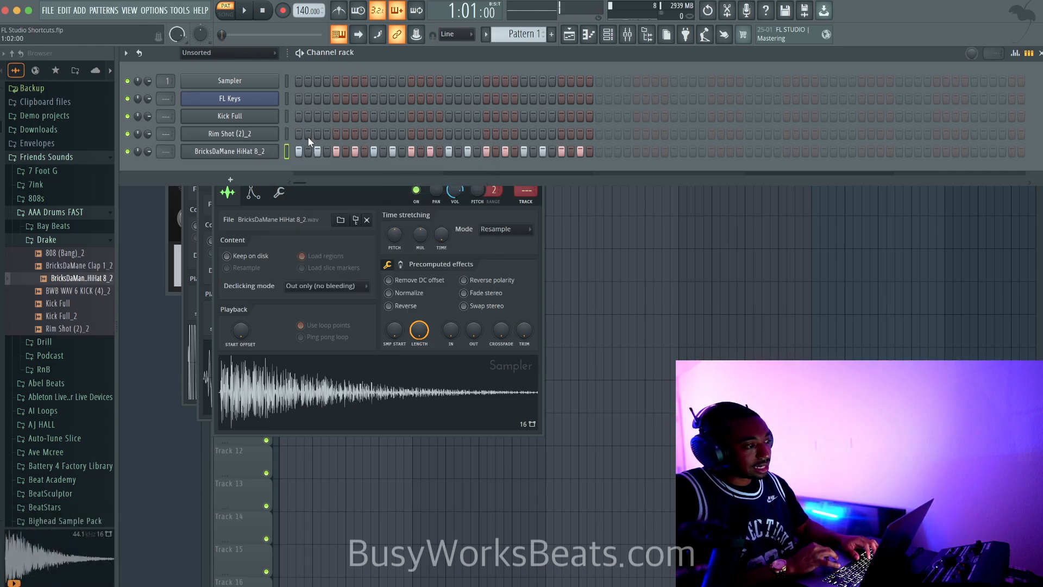
{"action": "left_click", "coordinate": [373, 134]}
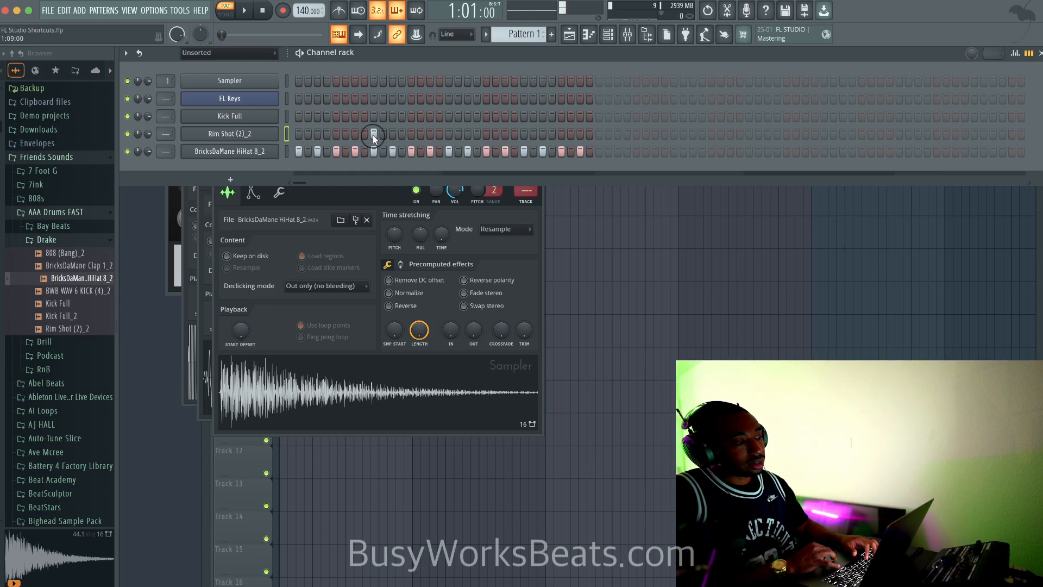
Step: Turn on the metronome and set its sound to Hi-hat
{"action": "left_click", "coordinate": [340, 10]}
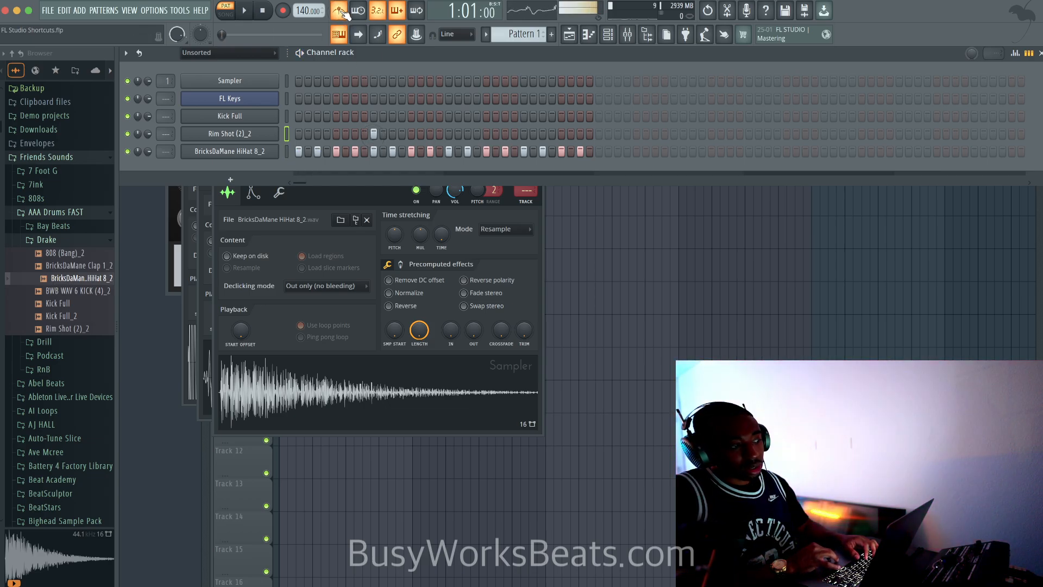
{"action": "right_click", "coordinate": [343, 12]}
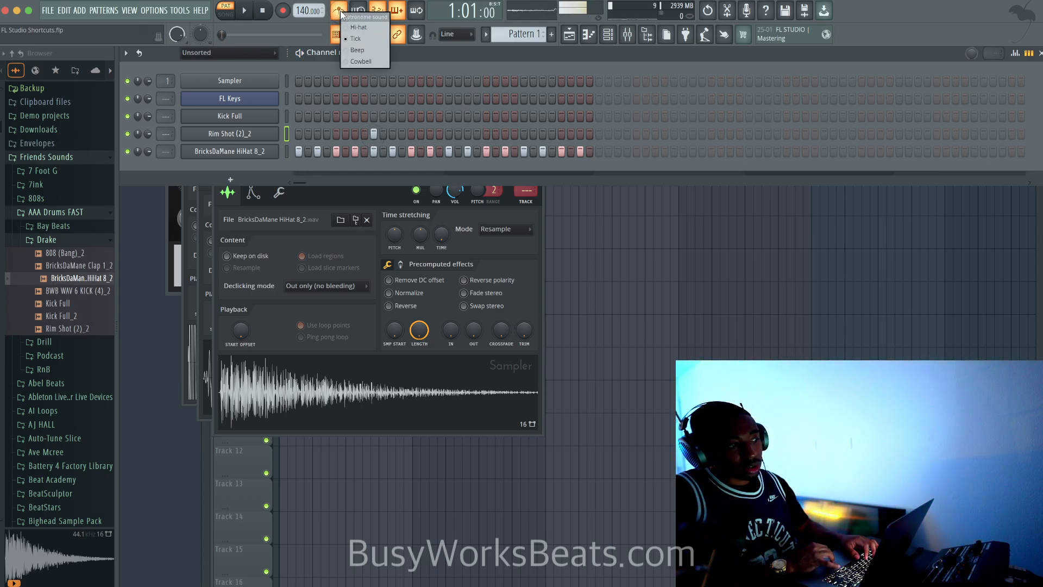
{"action": "left_click", "coordinate": [360, 41]}
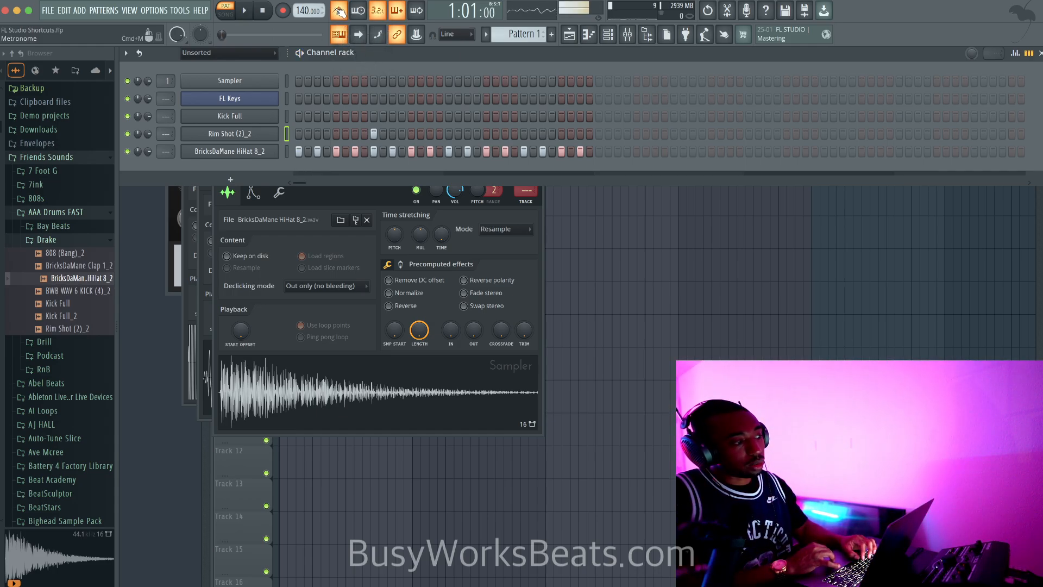
{"action": "right_click", "coordinate": [341, 10]}
{"action": "right_click", "coordinate": [365, 29]}
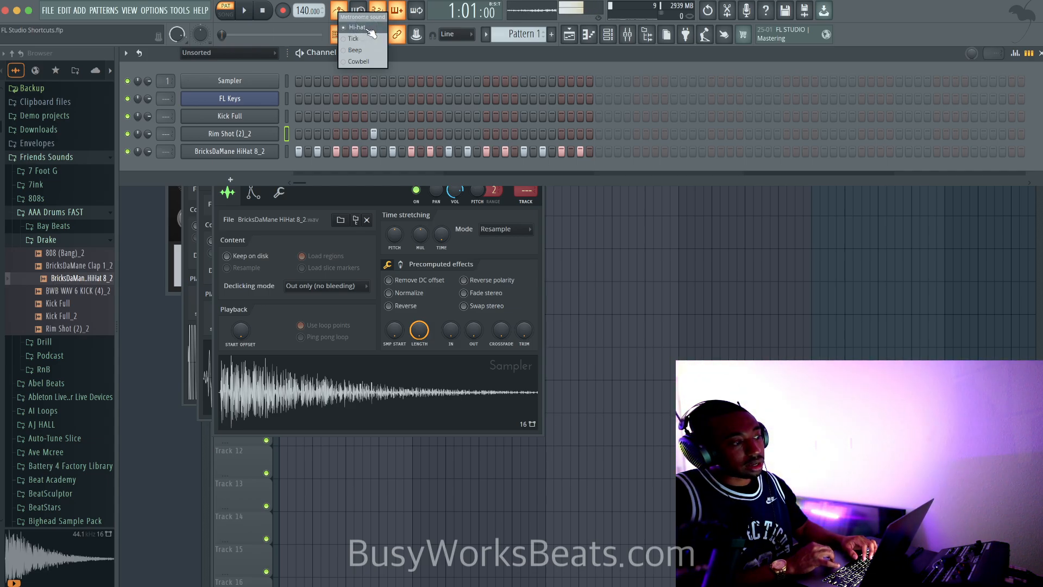
{"action": "right_click", "coordinate": [337, 12]}
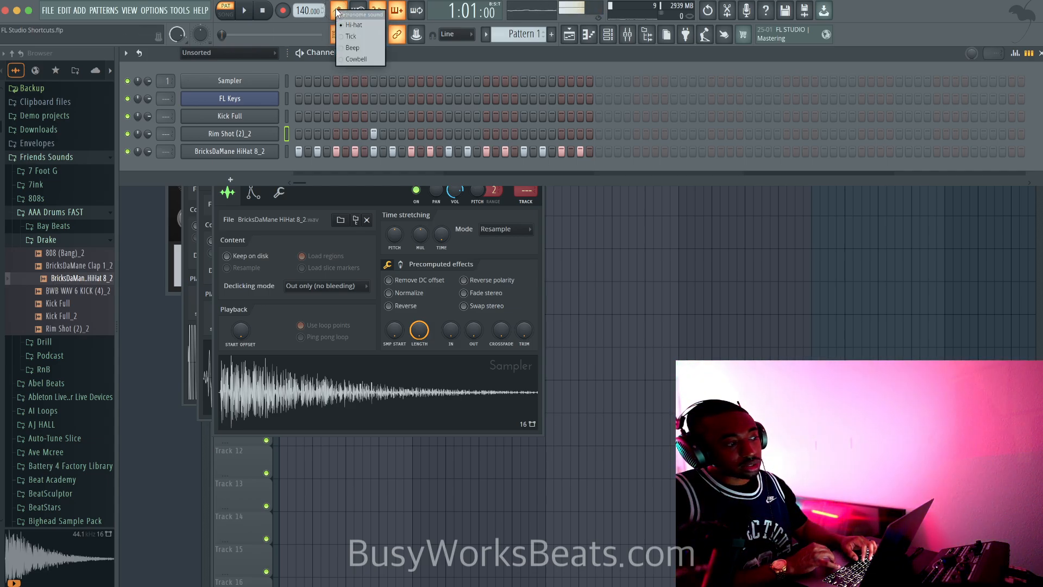
{"action": "left_click", "coordinate": [424, 66]}
Step: Play the drum pattern with the metronome on and switch the metronome to a different sound
{"action": "key", "text": "space"}
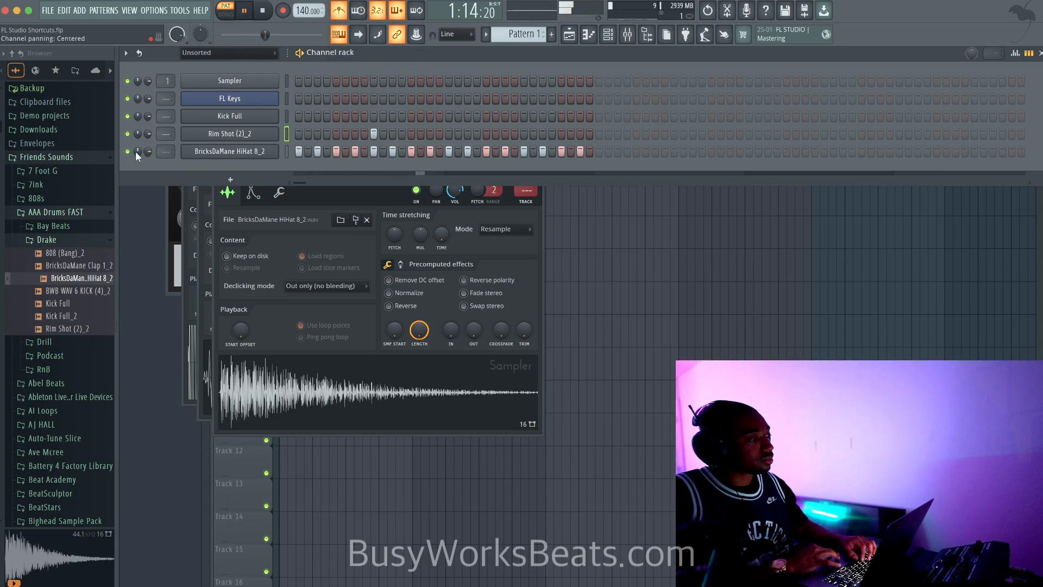
{"action": "key", "text": "space"}
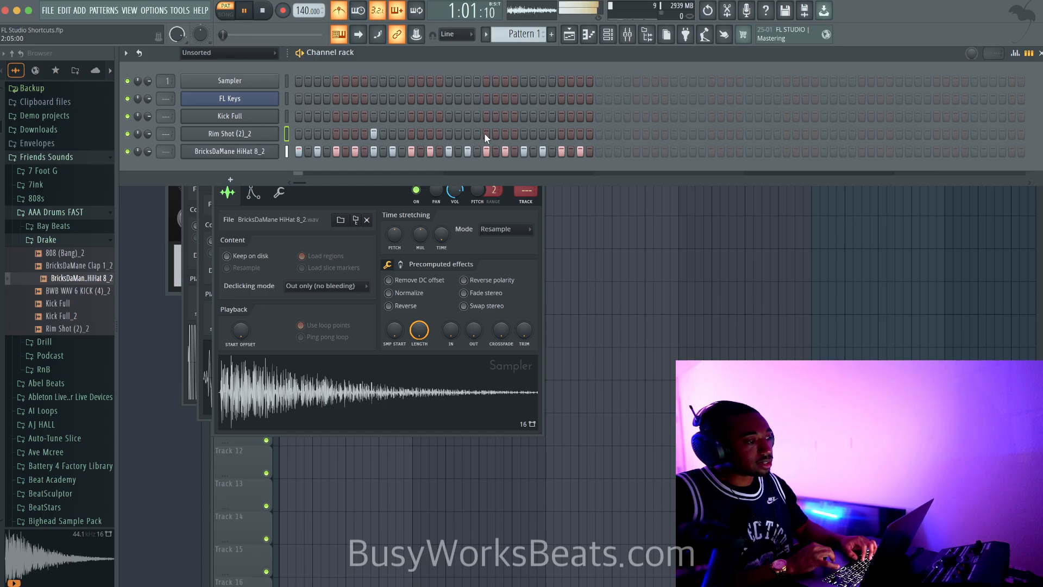
{"action": "key", "text": "space"}
{"action": "right_click", "coordinate": [339, 10]}
{"action": "left_click", "coordinate": [367, 44]}
{"action": "key", "text": "space"}
Step: Add a Rim Shot (2)_2 hit on step 25 and Kick Full hits on steps 1, 7 and 13, lowering the kick channel's volume
{"action": "left_click", "coordinate": [524, 134]}
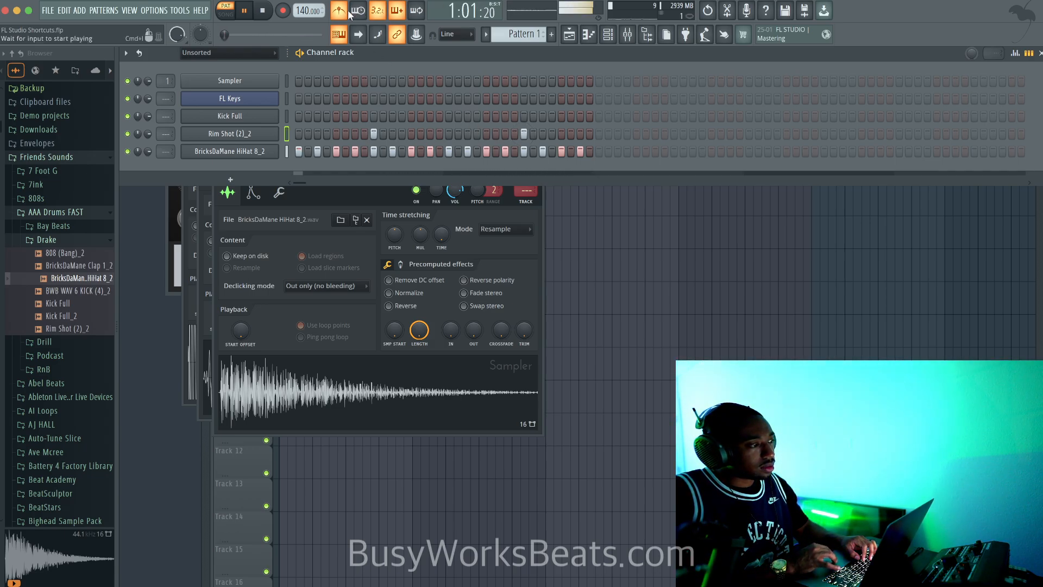
{"action": "key", "text": "space"}
{"action": "left_click", "coordinate": [298, 116]}
{"action": "key", "text": "space"}
{"action": "left_click", "coordinate": [412, 116]}
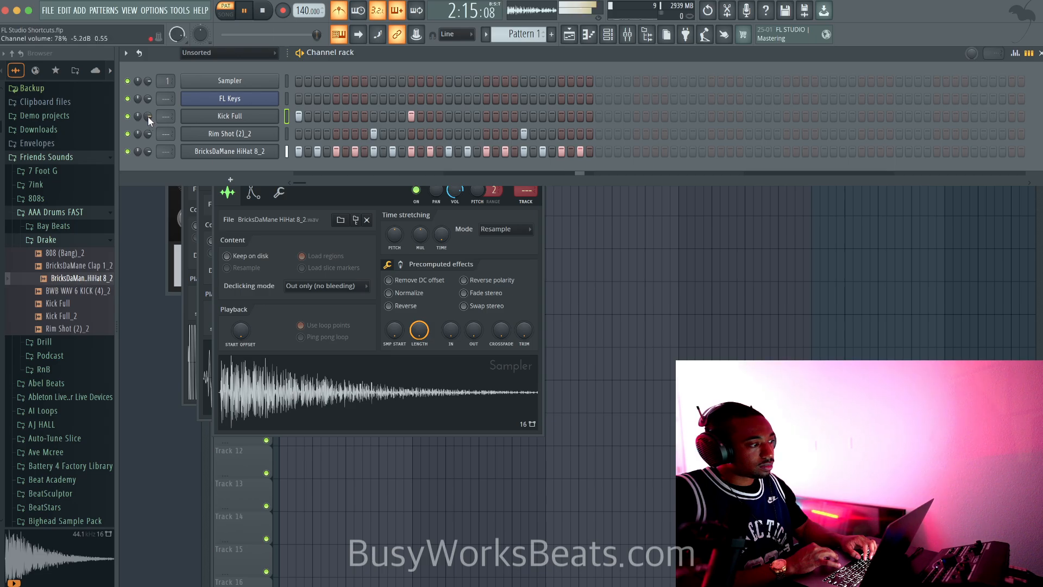
{"action": "left_click_drag", "start_coordinate": [149, 117], "coordinate": [149, 141]}
{"action": "left_click", "coordinate": [355, 114]}
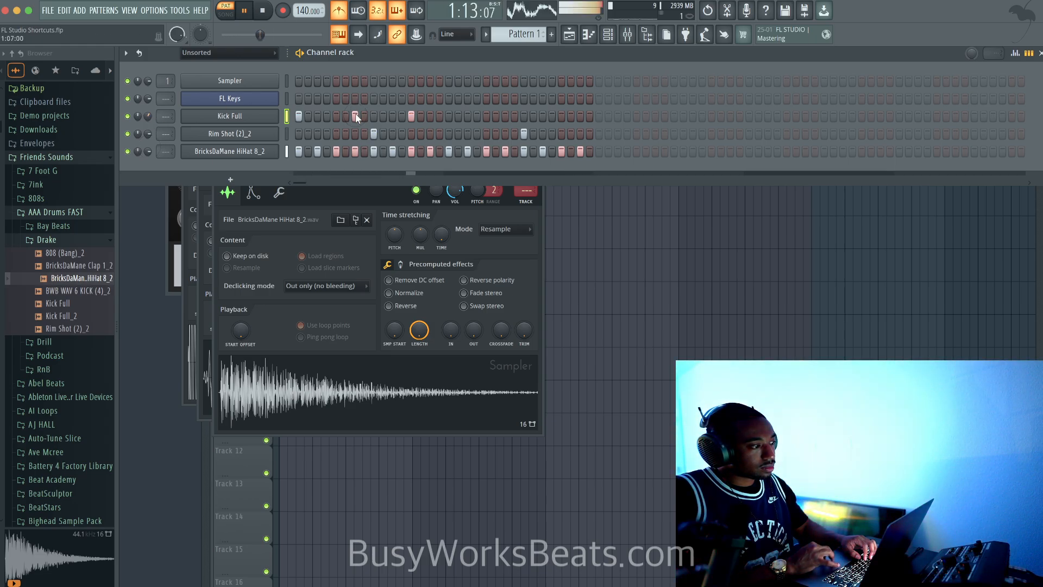
{"action": "left_click", "coordinate": [259, 120]}
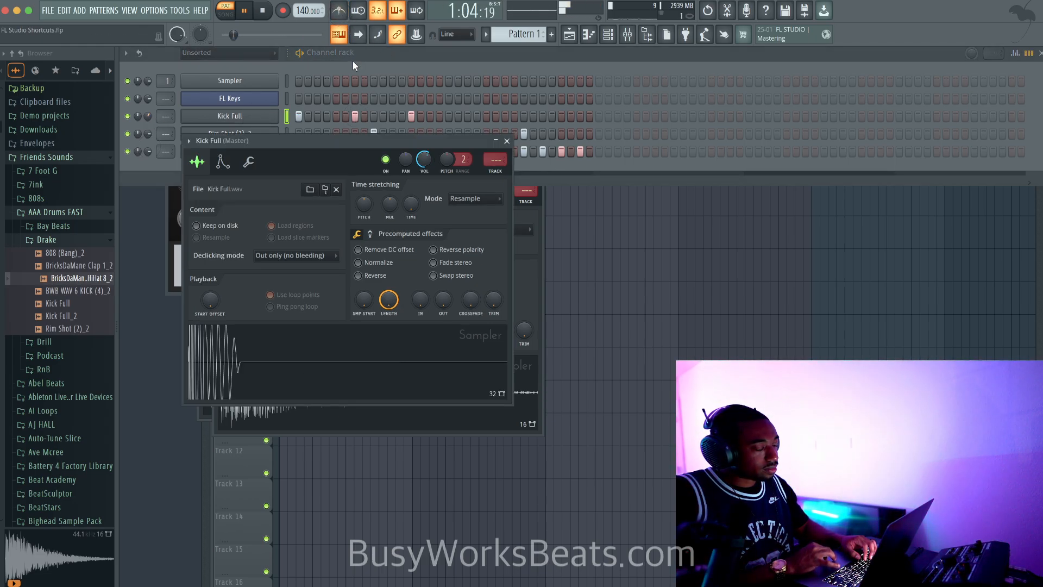
{"action": "left_click", "coordinate": [496, 143]}
{"action": "key", "text": "space"}
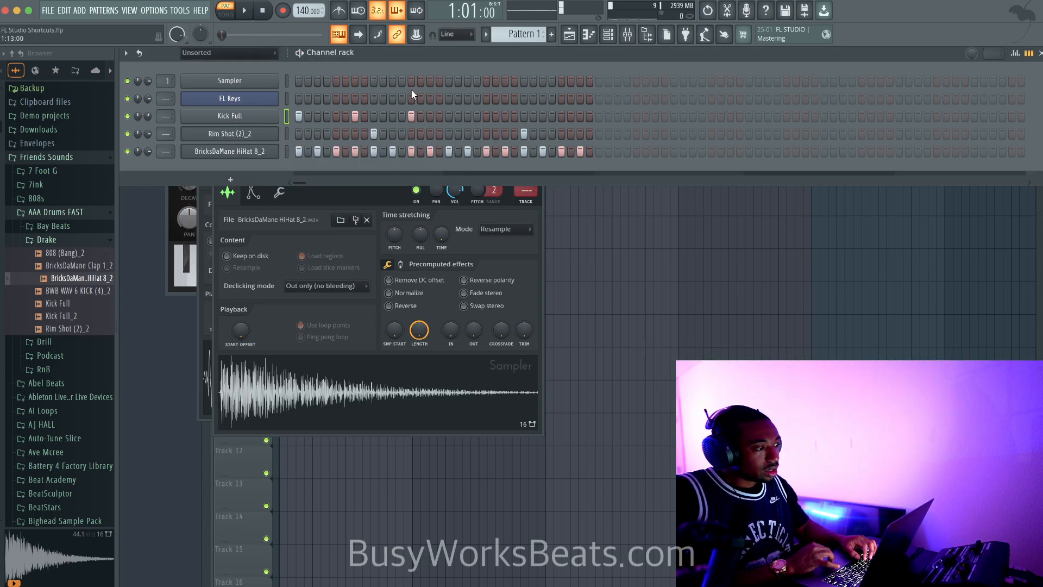
Step: Replace the kick steps with Rim Shot (2)_2 steps at 1, 4, 7, 9, 12, 15, 17, 20, 23, 25, 28 and 31 and play the pattern
{"action": "left_click", "coordinate": [288, 151]}
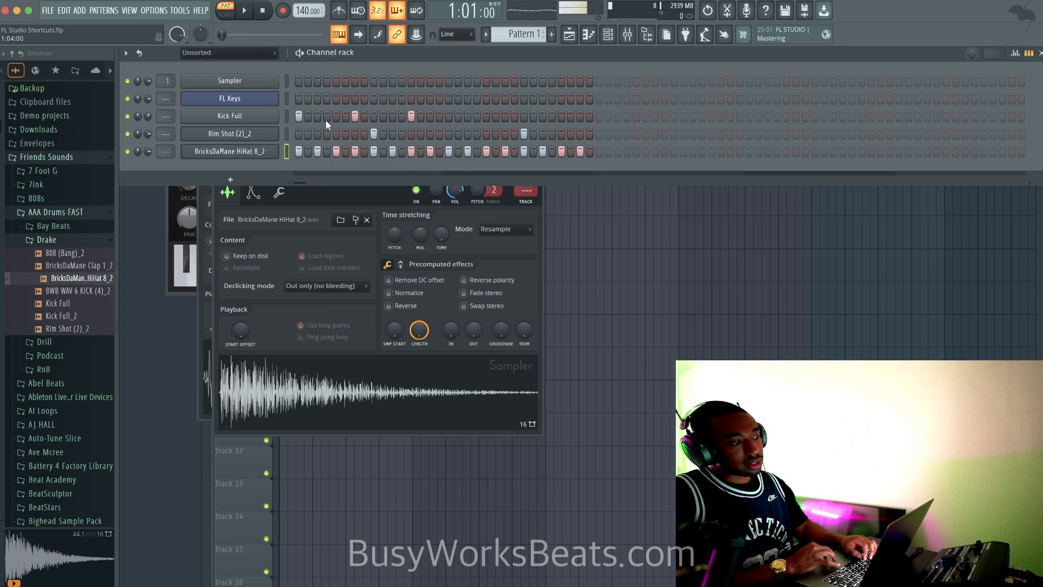
{"action": "left_click_drag", "start_coordinate": [421, 118], "coordinate": [243, 132]}
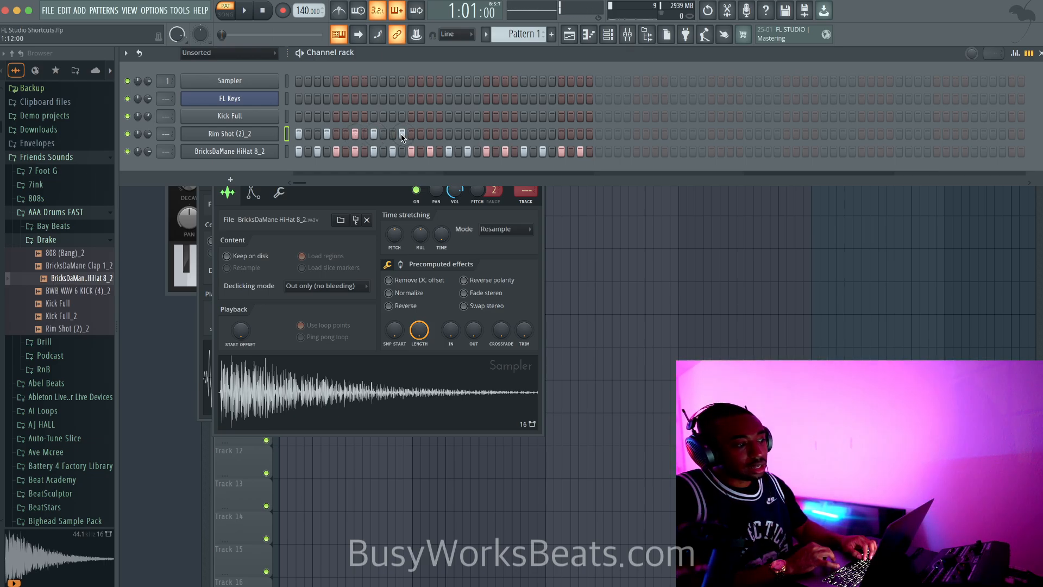
{"action": "left_click", "coordinate": [449, 133]}
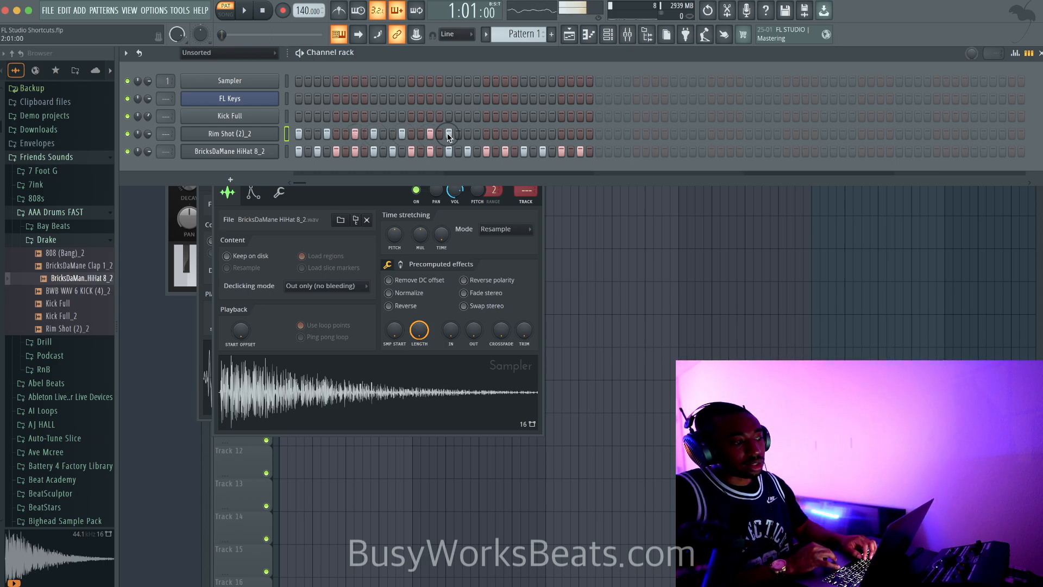
{"action": "left_click", "coordinate": [477, 134]}
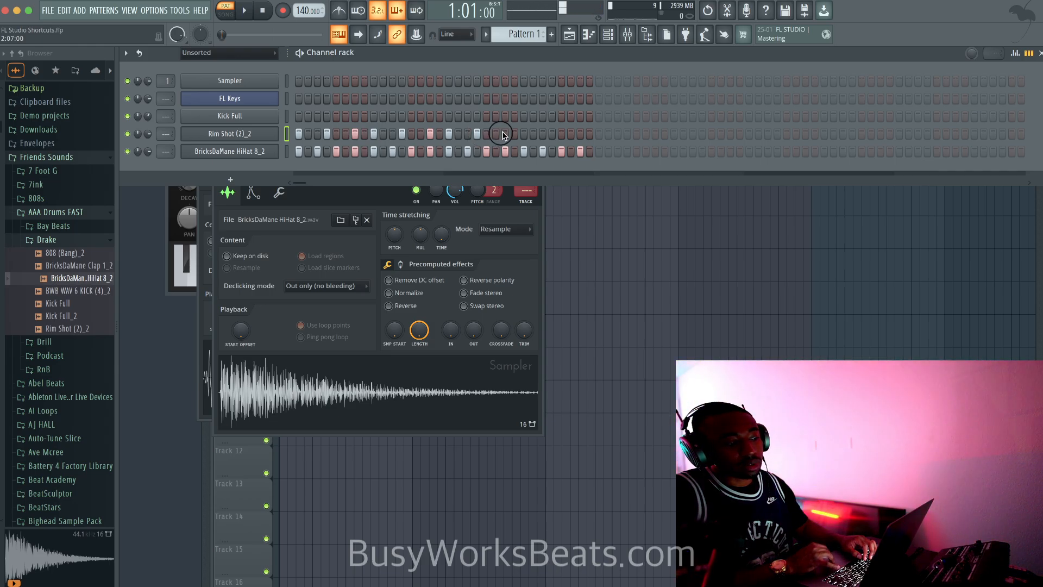
{"action": "left_click", "coordinate": [581, 134]}
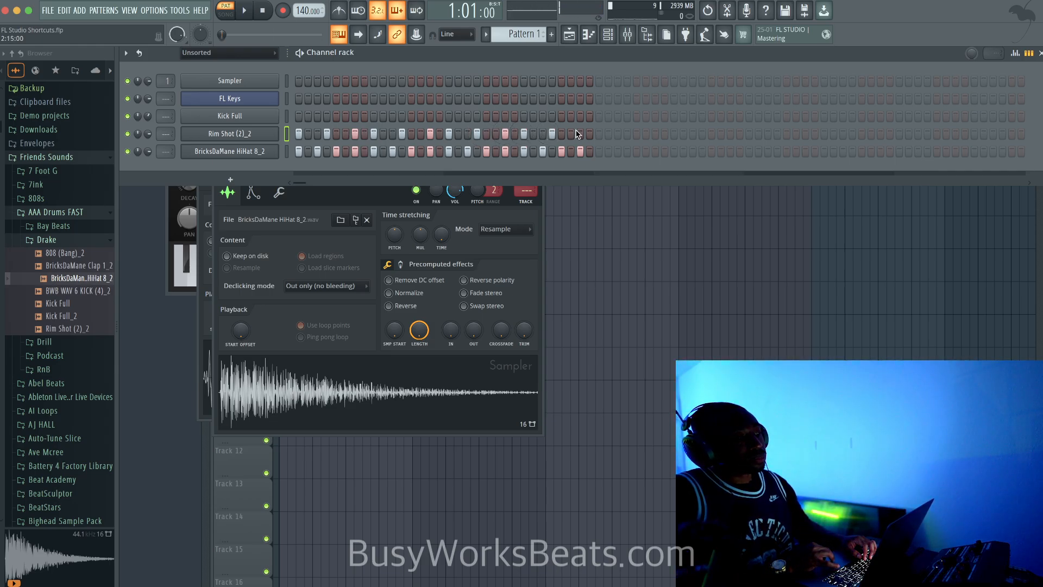
{"action": "key", "text": "space"}
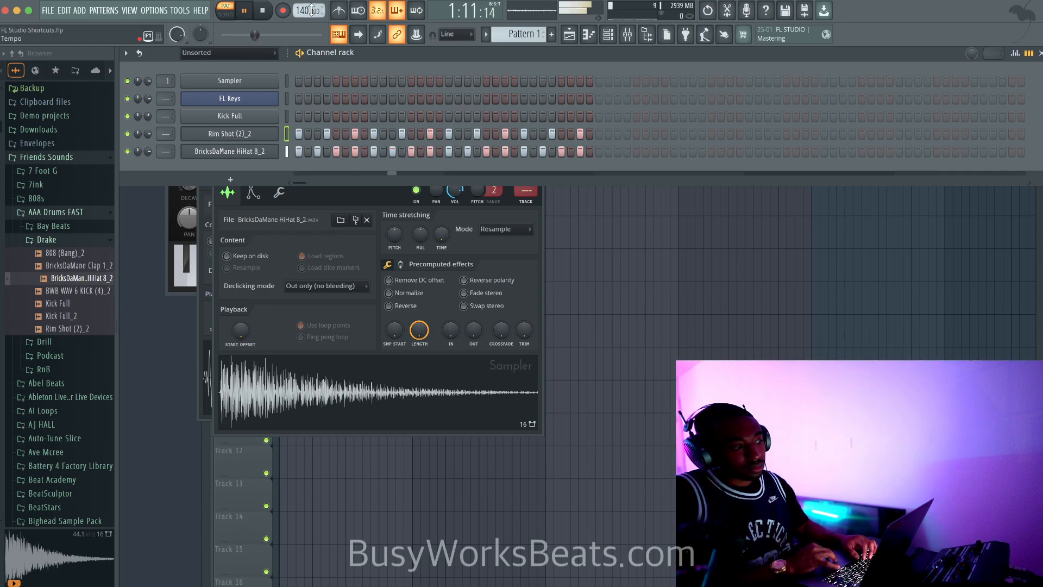
{"action": "key", "text": "space"}
Step: Clear all steps on the BricksDaMane HiHat 8_2 channel, set the tempo to 144 and play the pattern
{"action": "left_click", "coordinate": [287, 151]}
{"action": "key", "text": "super+x"}
{"action": "left_click_drag", "start_coordinate": [308, 11], "coordinate": [303, 8]}
{"action": "key", "text": "space"}
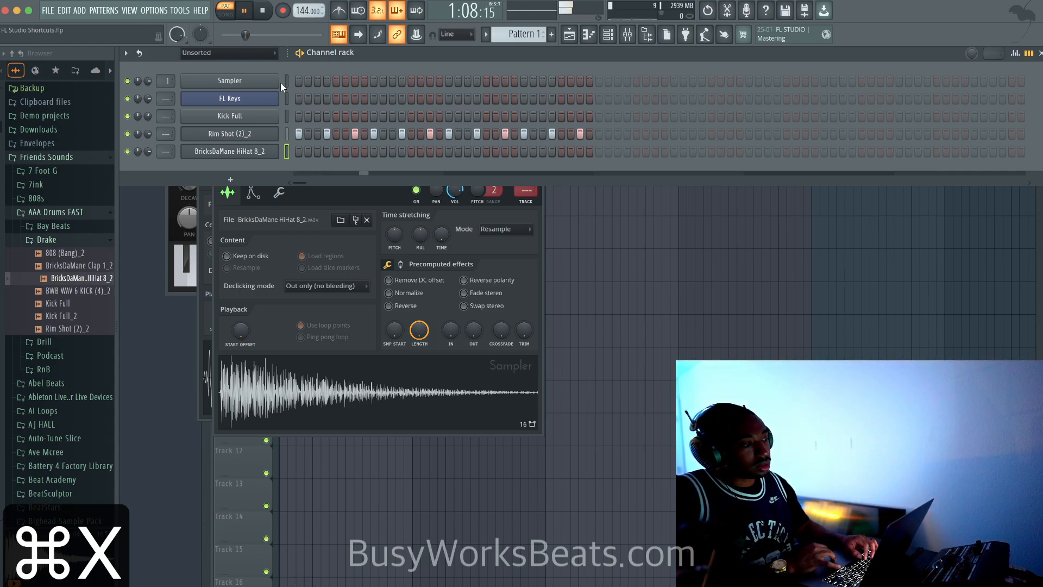
Step: Shift the Rim Shot (2)_2 steps back and forth, leave them one step later in the pattern, and play it
{"action": "left_click", "coordinate": [287, 134]}
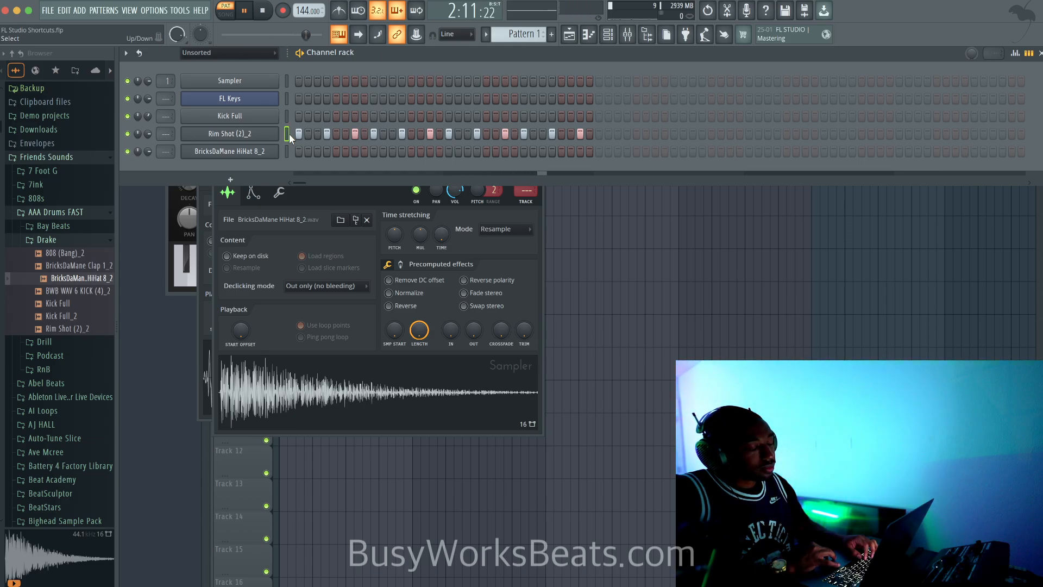
{"action": "key", "text": "space"}
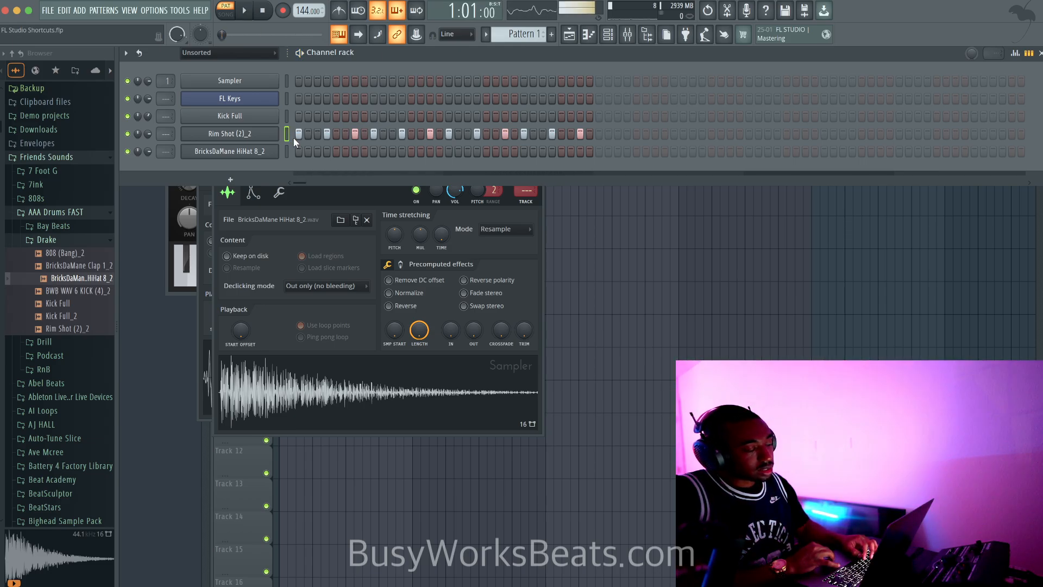
{"action": "key", "text": "shift+super+Right"}
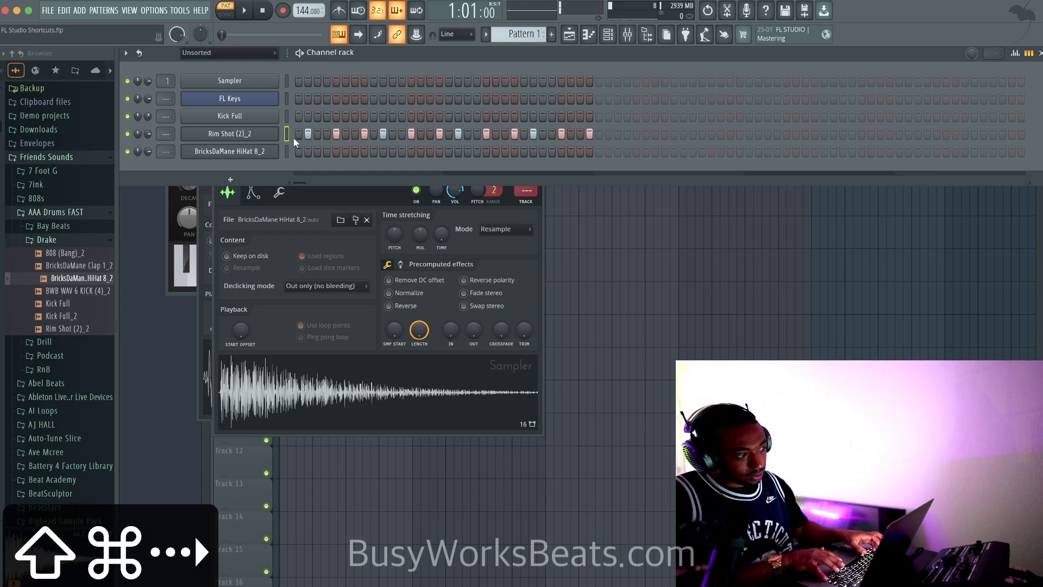
{"action": "key", "text": "shift+super+Left"}
{"action": "key", "text": "shift+super+Right"}
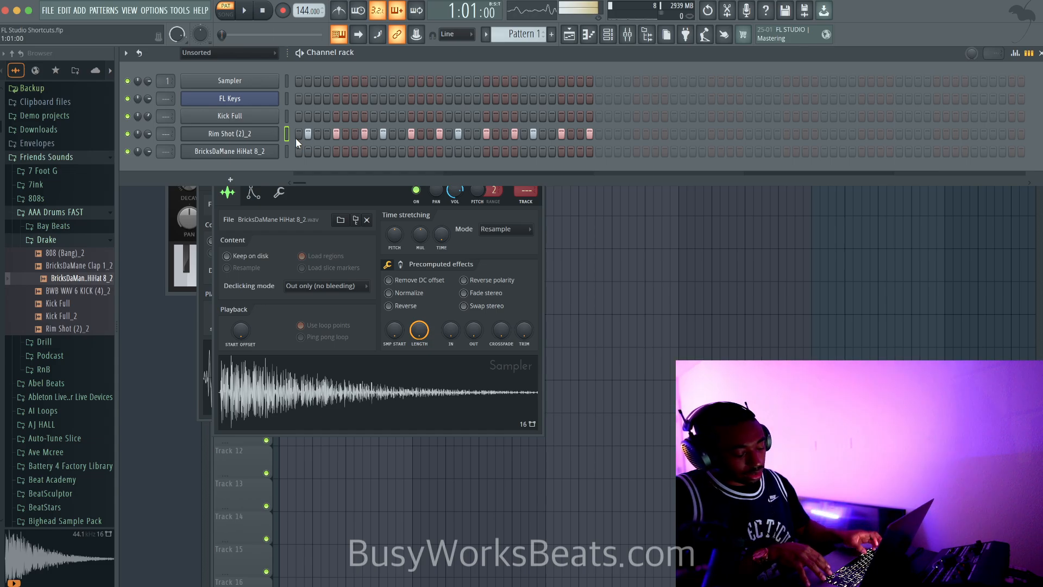
{"action": "key", "text": "shift+super+Right"}
{"action": "key", "text": "shift+super+Left"}
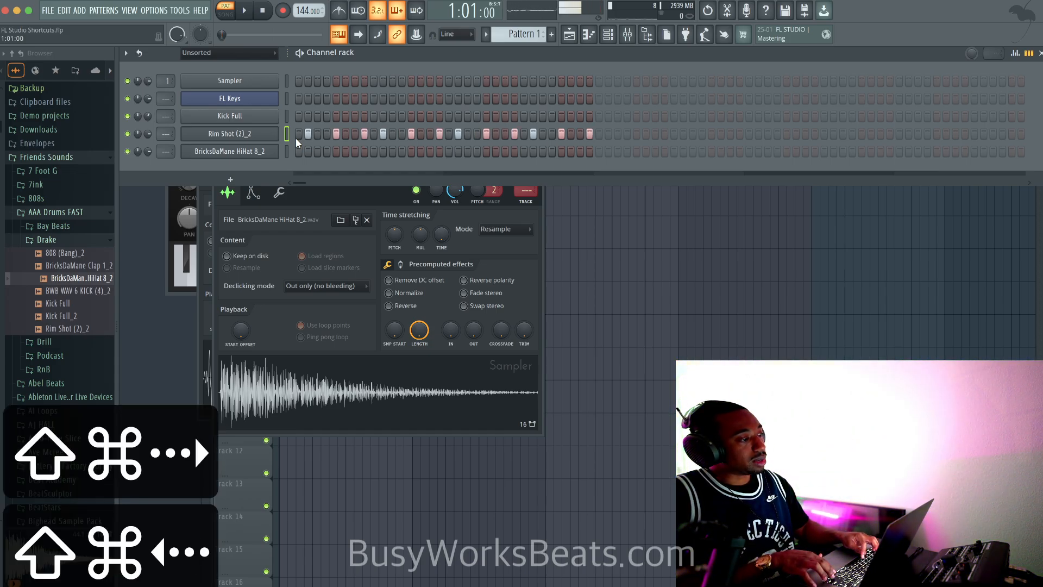
{"action": "key", "text": "space"}
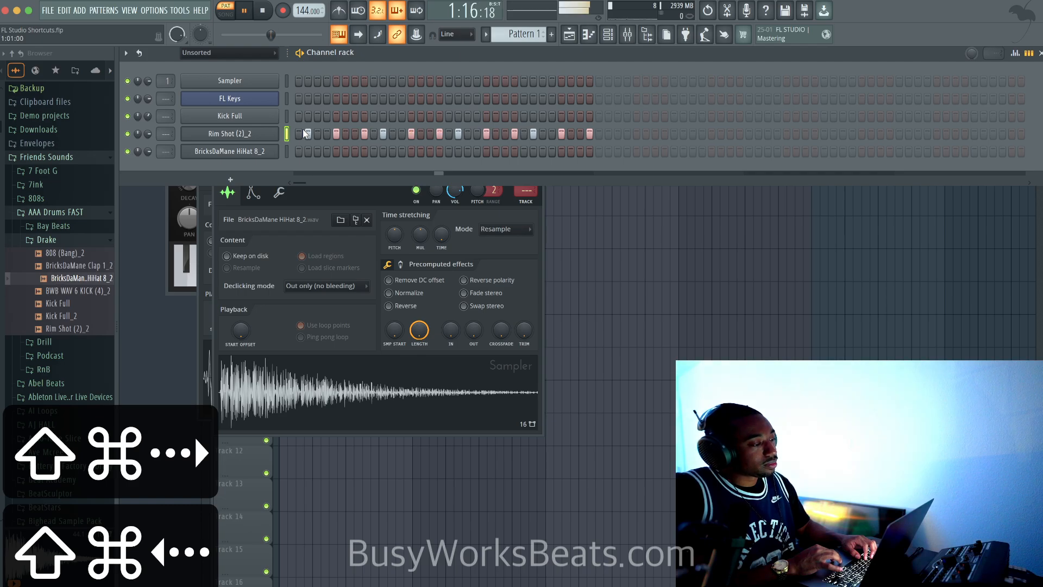
Step: Place a Kick Full hit on step 1, and add a BricksDaMane Clap 1_2 channel with claps on steps 9 and 25
{"action": "left_click", "coordinate": [299, 115]}
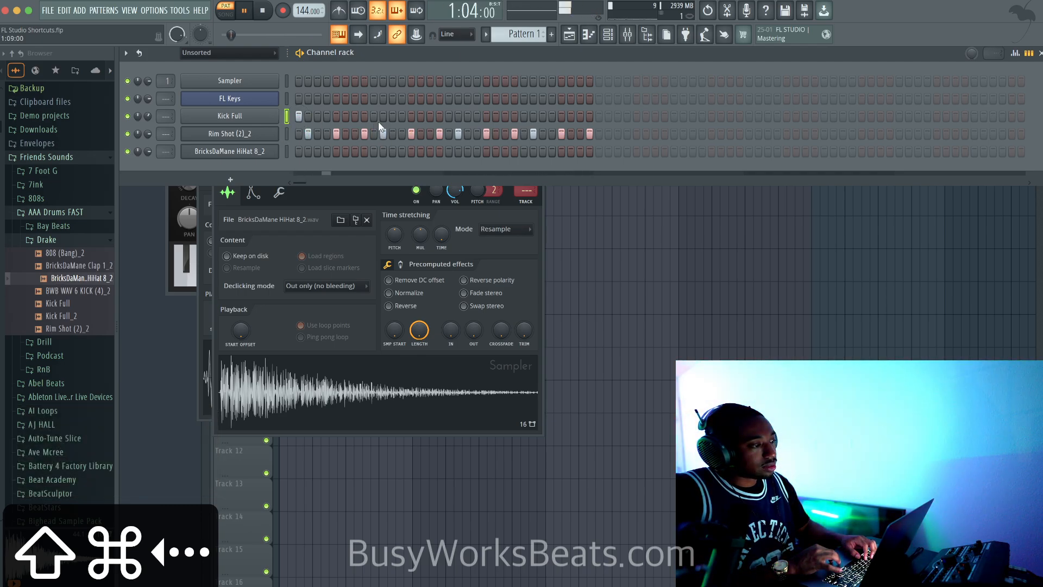
{"action": "key", "text": "space"}
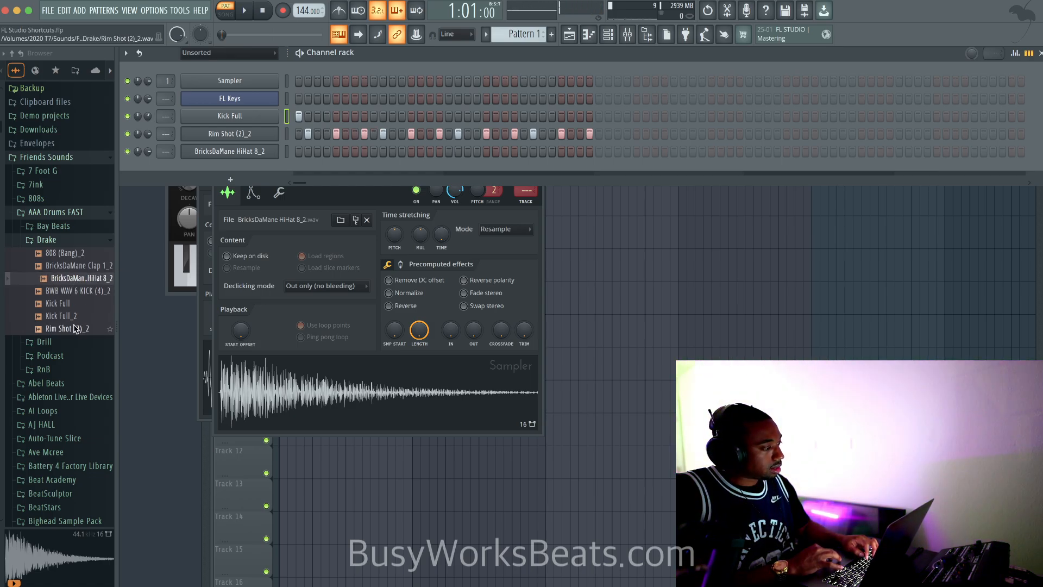
{"action": "right_click", "coordinate": [88, 266]}
{"action": "left_click", "coordinate": [128, 284]}
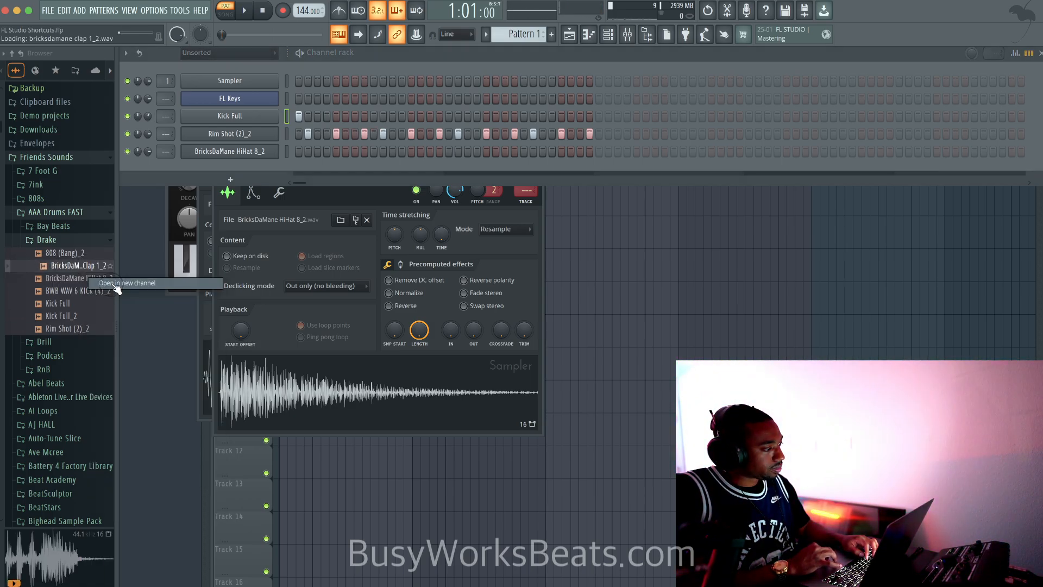
{"action": "left_click", "coordinate": [374, 170]}
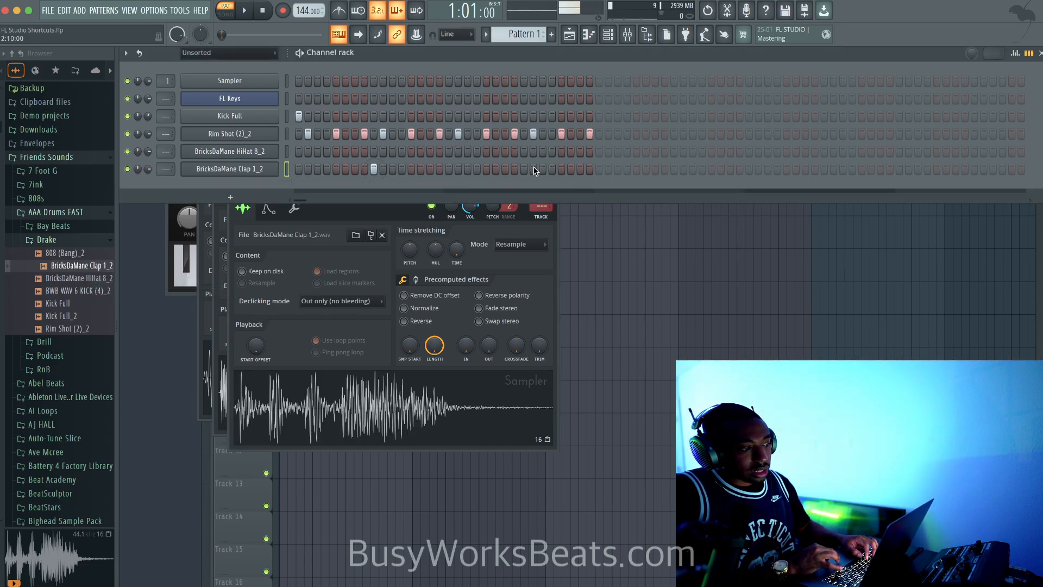
Step: Rotate the Rim Shot (2)_2 pattern left and then right several times, playing the beat to compare the rhythms
{"action": "left_click", "coordinate": [287, 134]}
{"action": "key", "text": "shift+super+Left"}
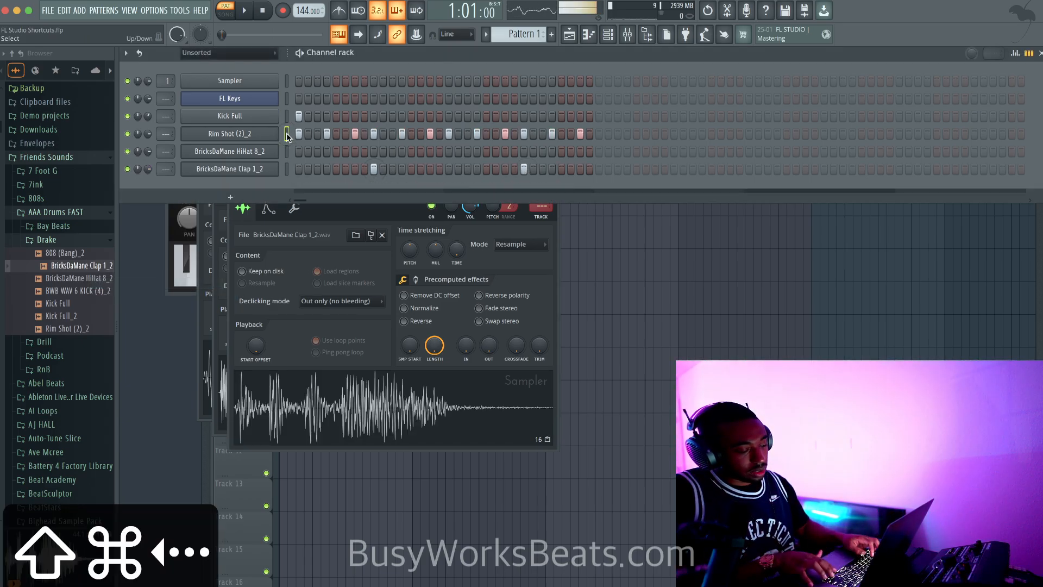
{"action": "key", "text": "space"}
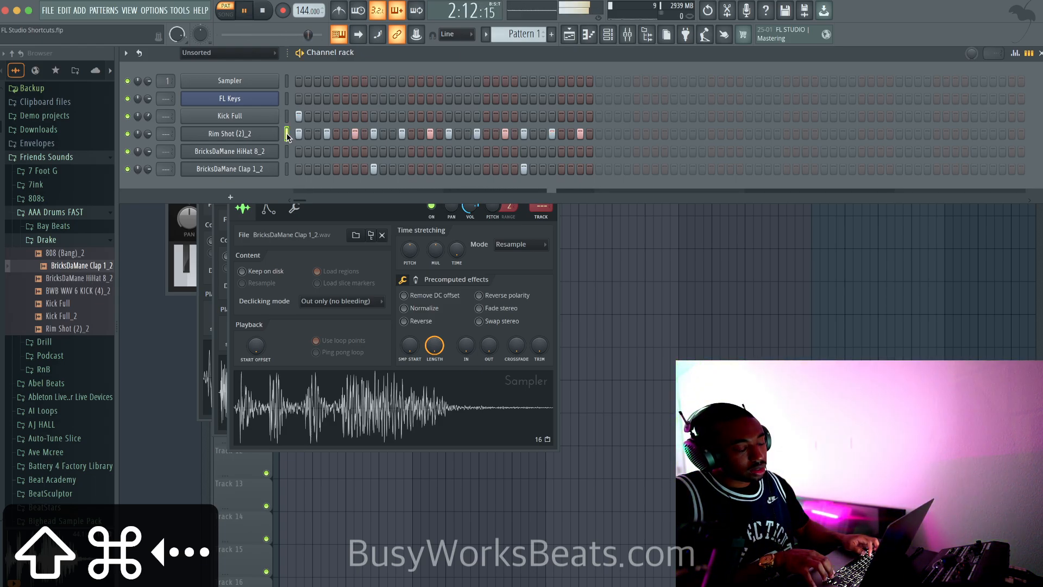
{"action": "key", "text": "shift+super+Right"}
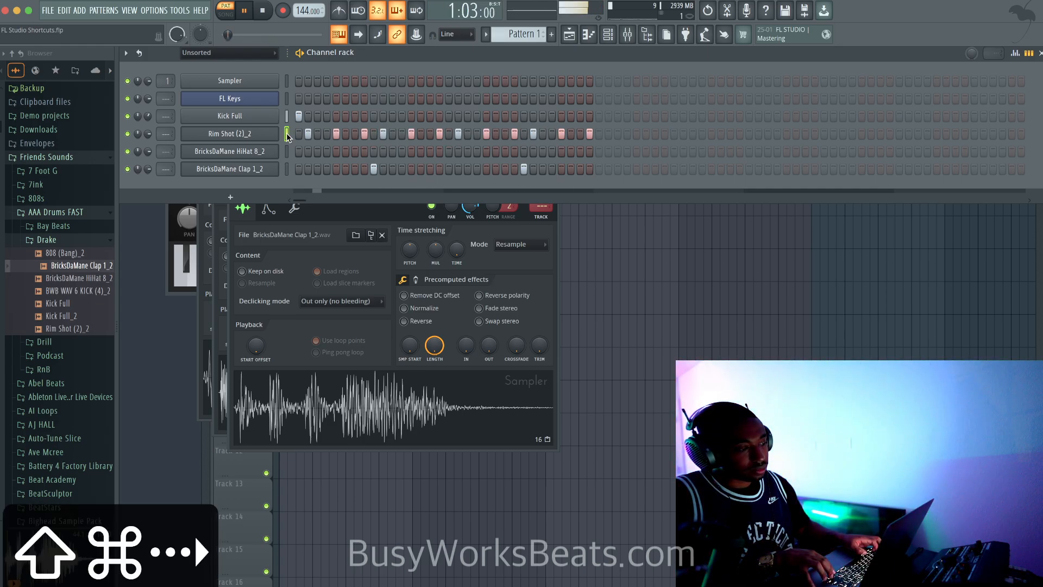
{"action": "key", "text": "shift+super+Right"}
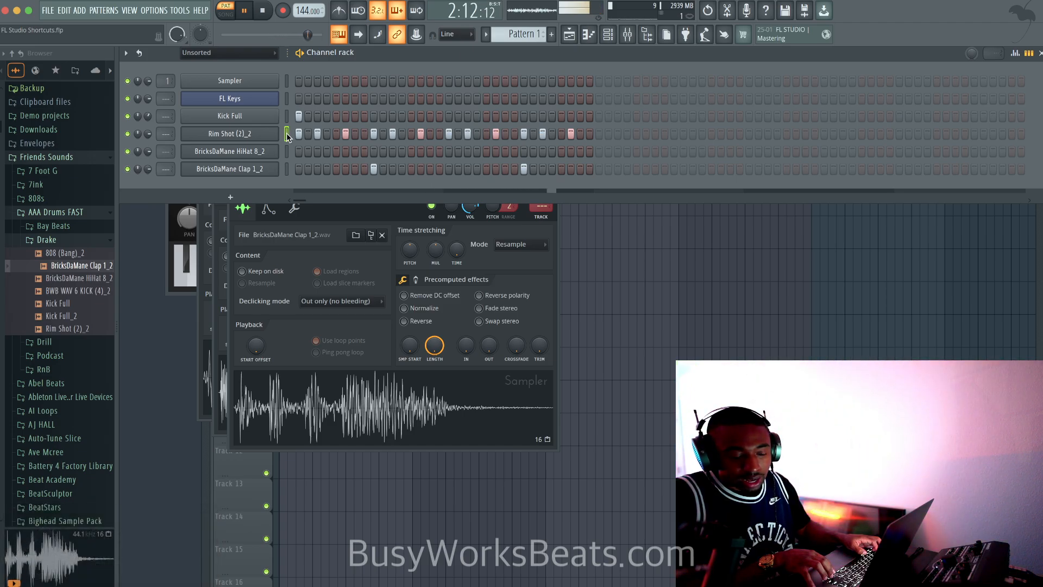
{"action": "key", "text": "shift+super+Right"}
{"action": "key", "text": "space"}
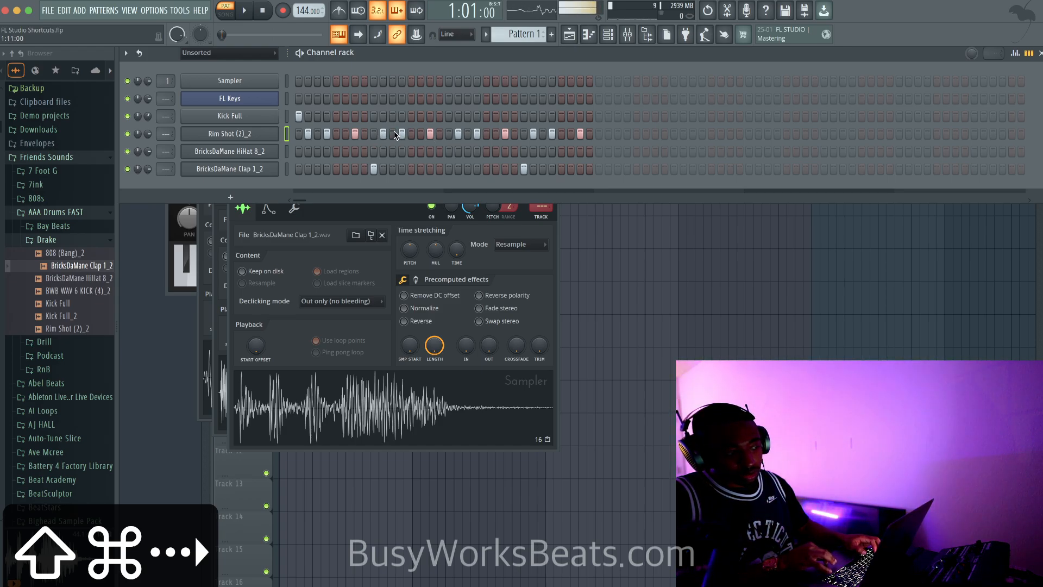
{"action": "key", "text": "space"}
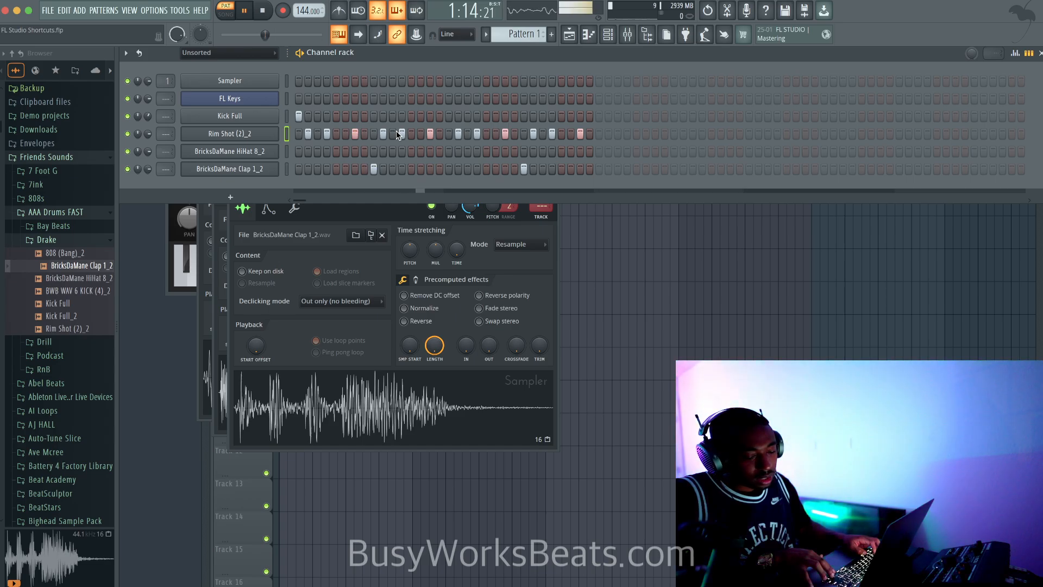
Step: Move the step pattern from the Rim Shot (2)_2 channel to the BricksDaMane HiHat 8_2 channel
{"action": "key", "text": "super+x"}
{"action": "left_click", "coordinate": [287, 152]}
{"action": "key", "text": "super+v"}
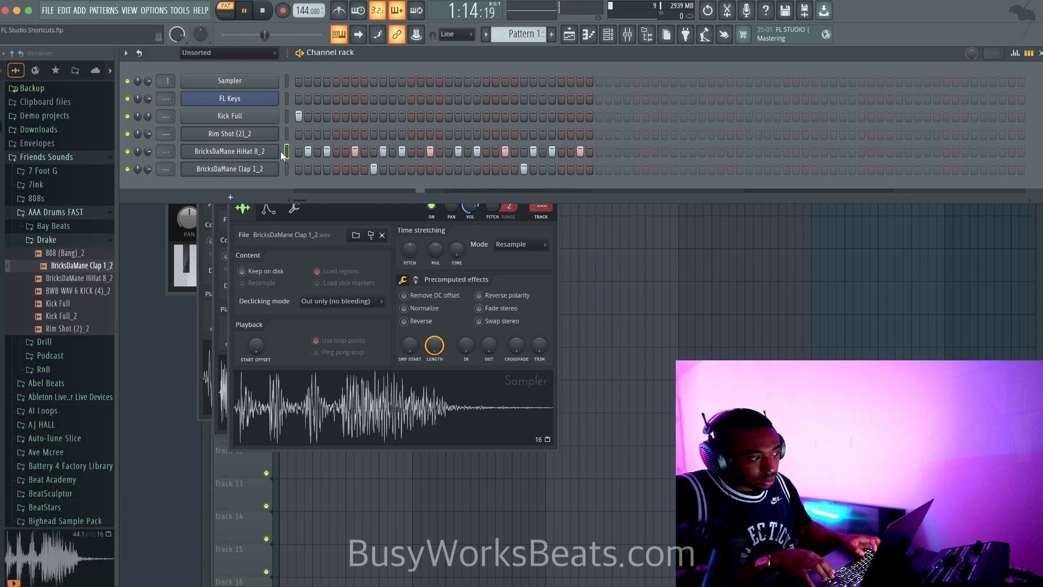
Step: Rotate the BricksDaMane HiHat 8_2 pattern right repeatedly during playback, and cut all its steps from the channel
{"action": "key", "text": "shift+super+Right"}
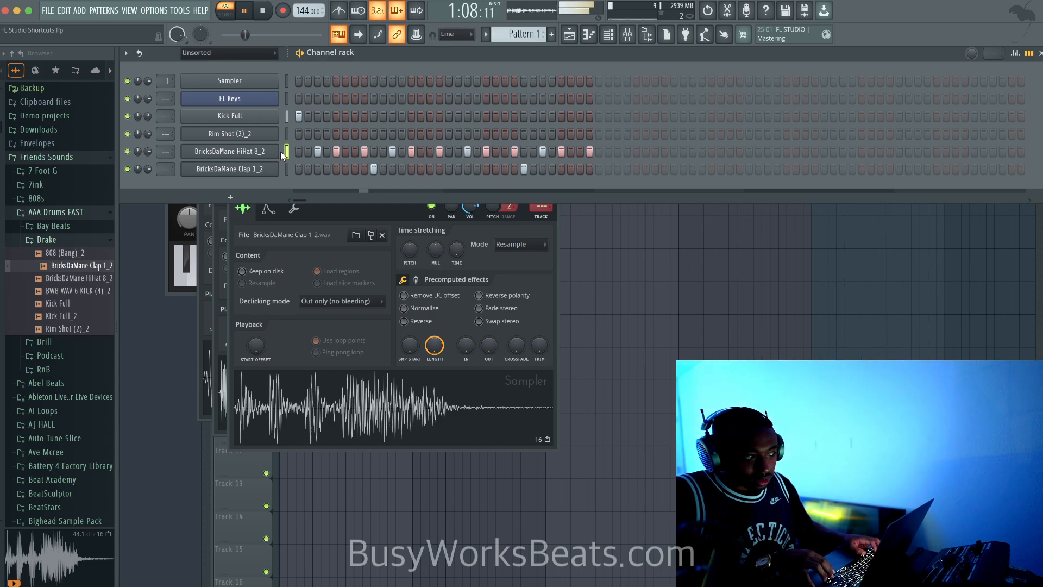
{"action": "key", "text": "shift+super+Right"}
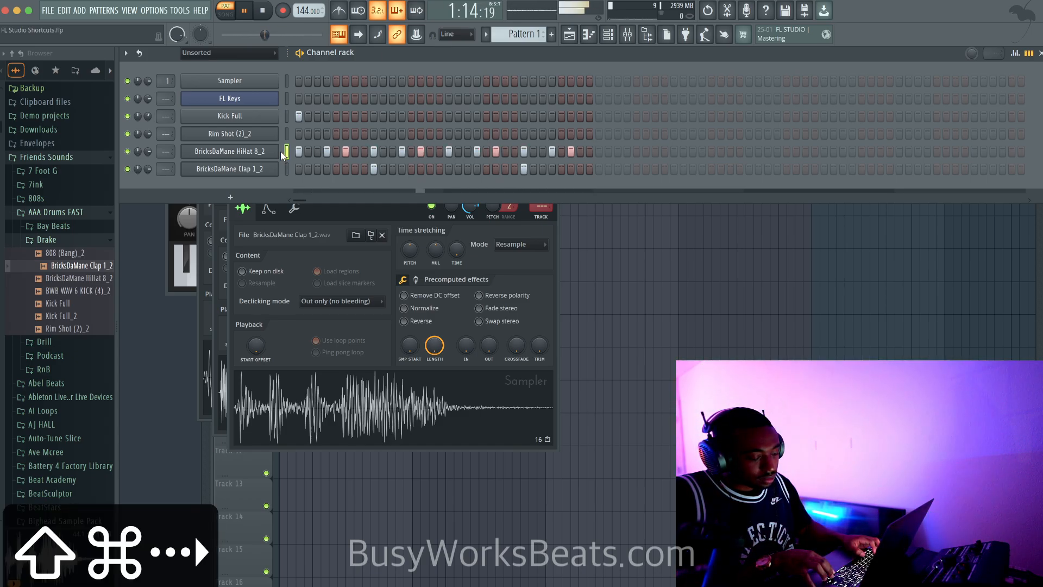
{"action": "key", "text": "shift+super+Right"}
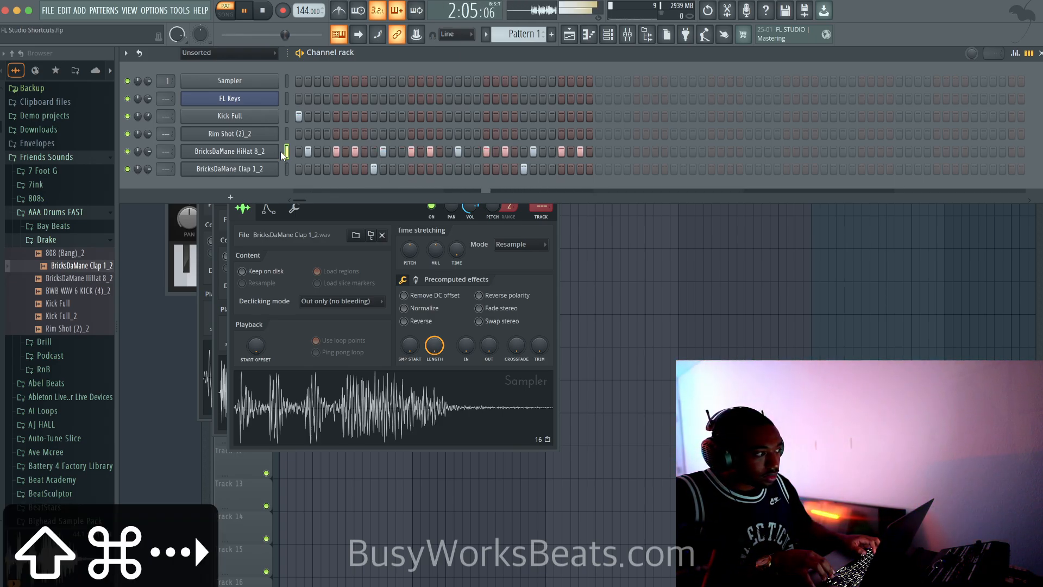
{"action": "key", "text": "shift+super+Right"}
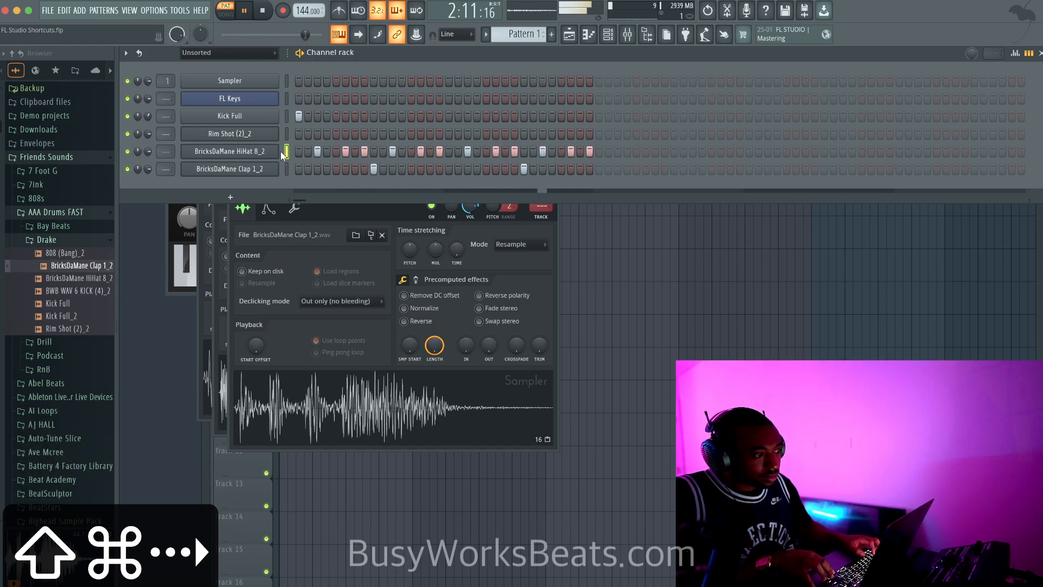
{"action": "key", "text": "space"}
{"action": "key", "text": "super+x"}
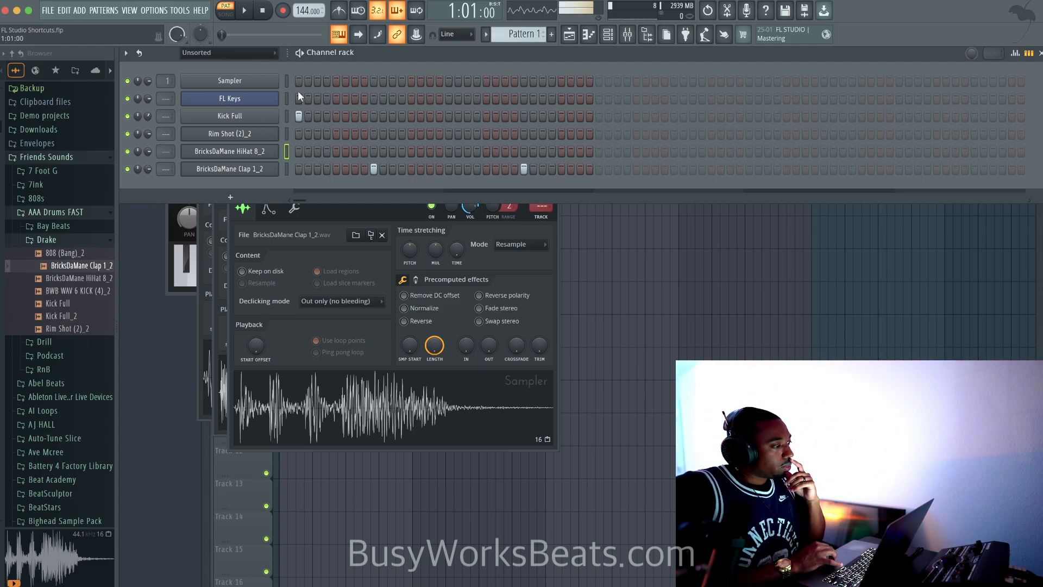
Step: Assign all six channels to their own mixer tracks 3 to 8, and undo the repeated assignment to tracks 9 to 14
{"action": "left_click_drag", "start_coordinate": [289, 99], "coordinate": [285, 174]}
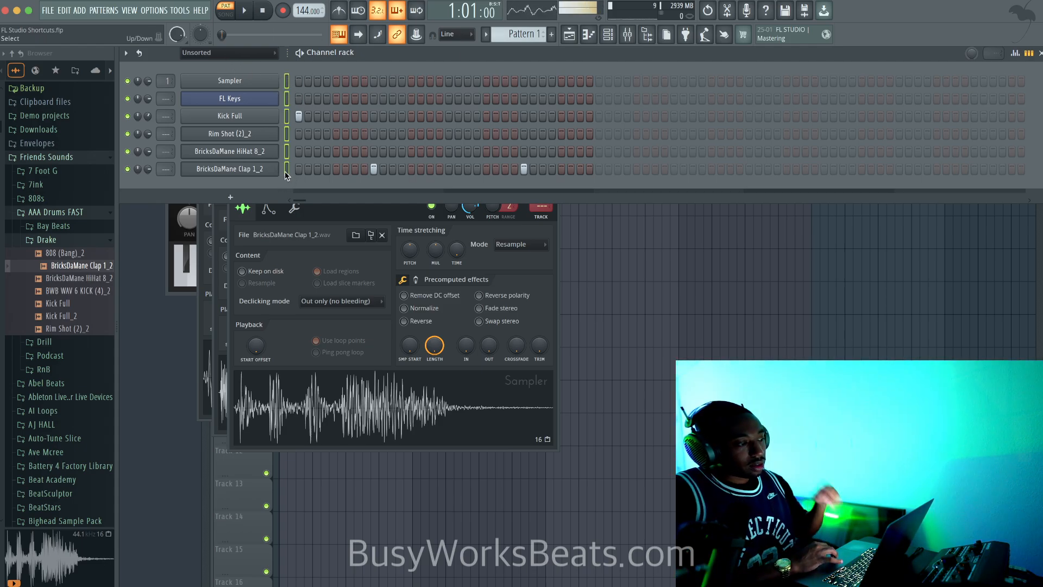
{"action": "key", "text": "super+l"}
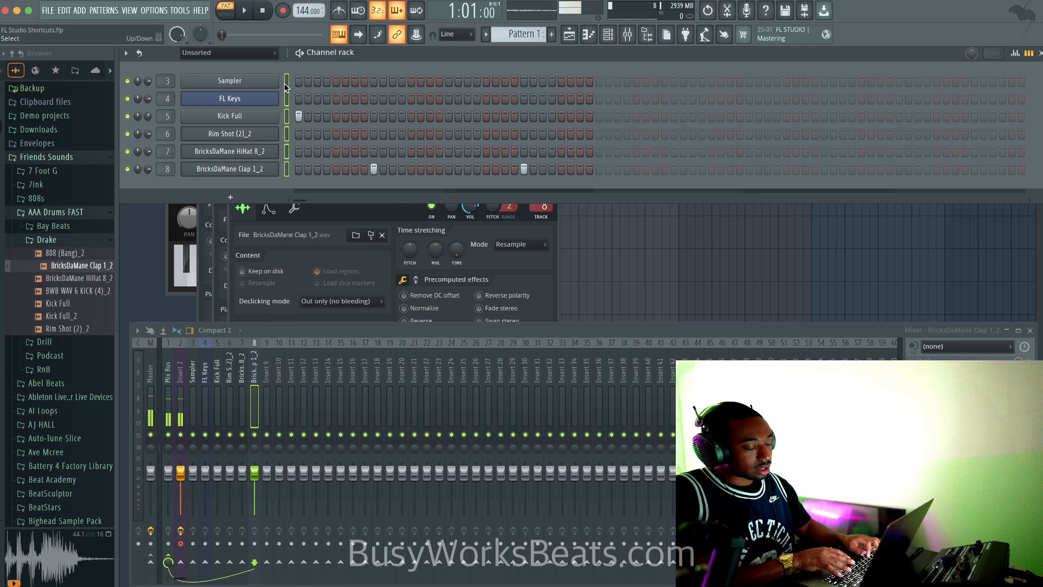
{"action": "key", "text": "super+l"}
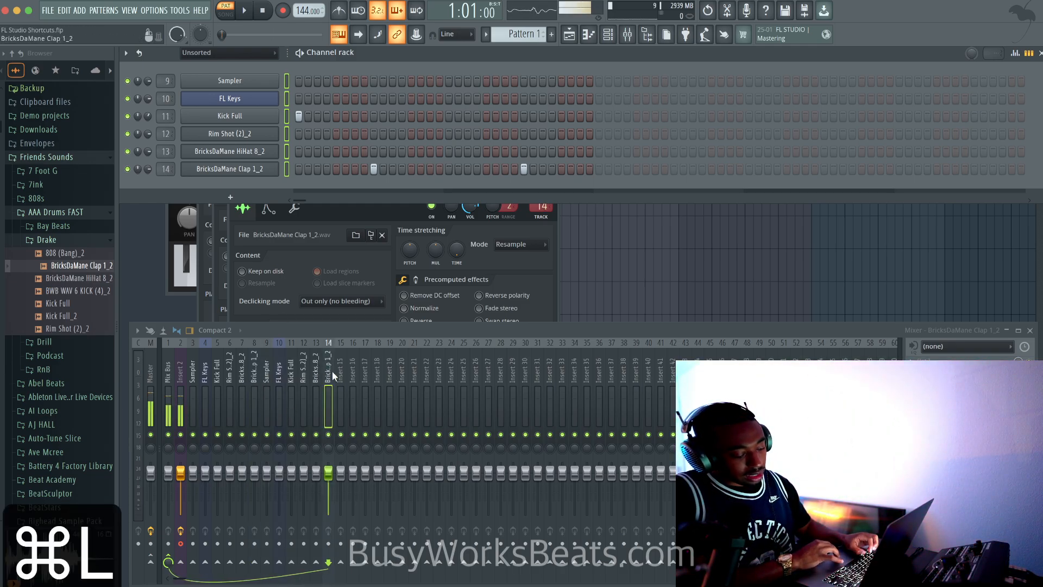
{"action": "key", "text": "super+z"}
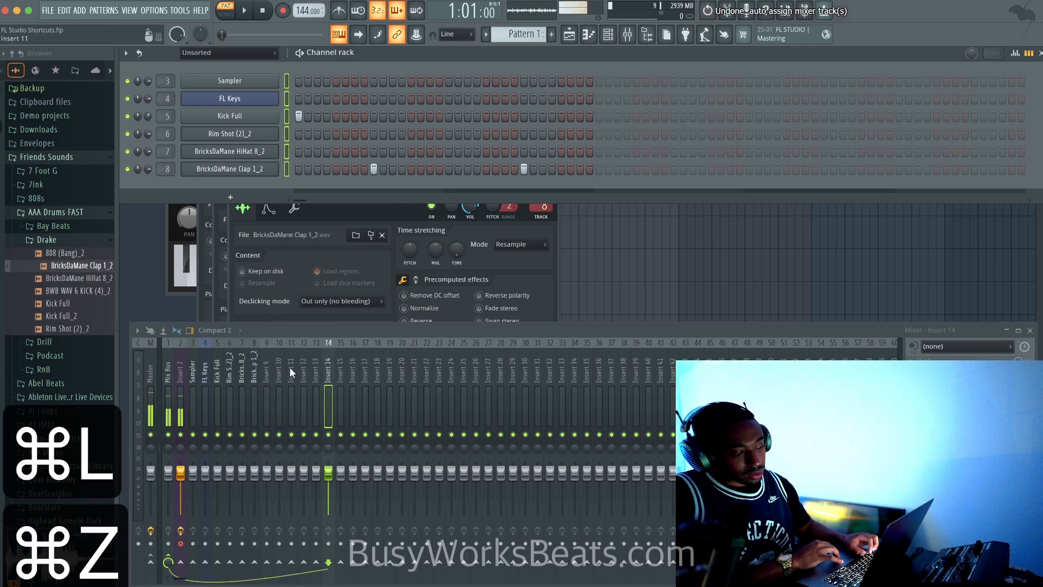
{"action": "left_click", "coordinate": [283, 135]}
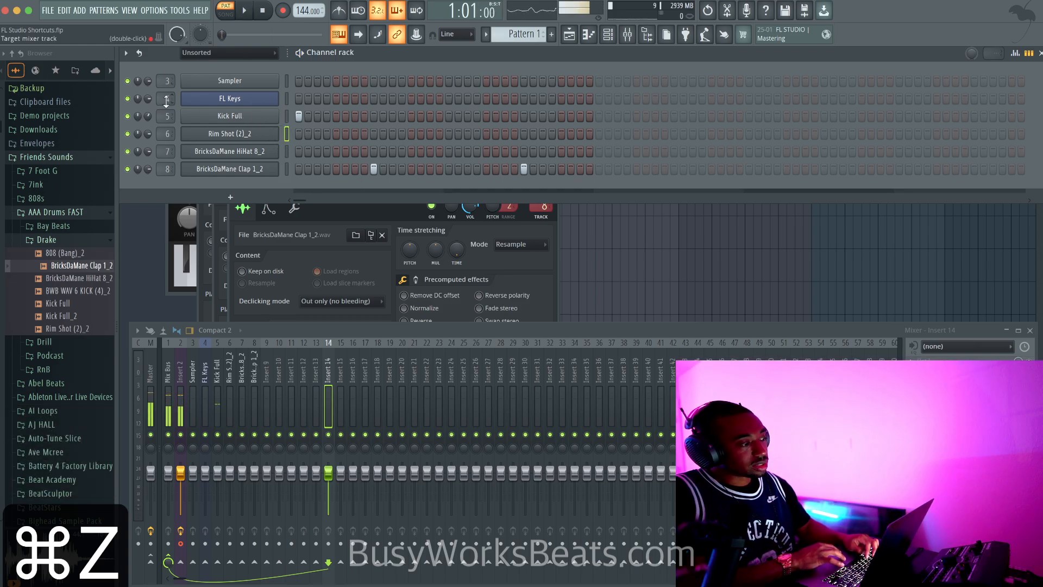
{"action": "key", "text": "alt+m"}
{"action": "key", "text": "alt+m"}
{"action": "key", "text": "alt+m"}
{"action": "key", "text": "alt+m"}
{"action": "key", "text": "alt+m"}
{"action": "key", "text": "alt+m"}
{"action": "key", "text": "alt+m"}
{"action": "key", "text": "alt+m"}
Step: Delete the Sampler channel from the channel rack
{"action": "left_click", "coordinate": [287, 82]}
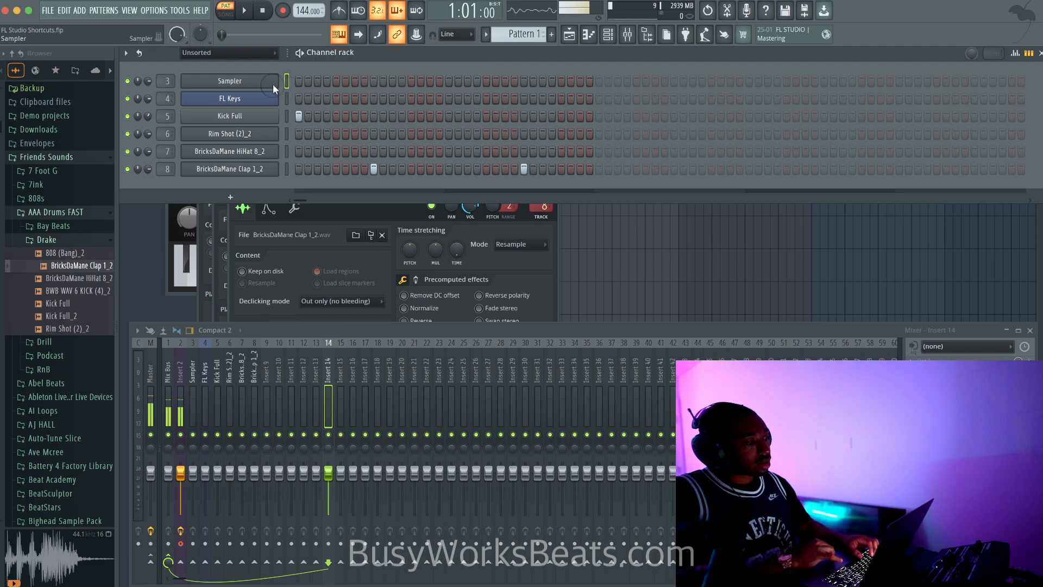
{"action": "key", "text": "alt+Delete"}
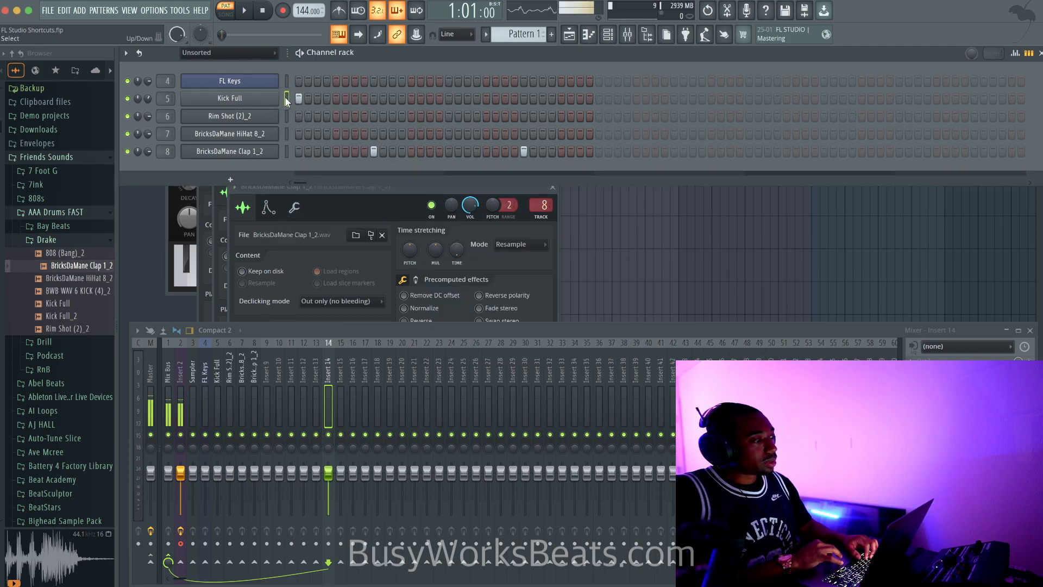
Step: Clone the FL Keys channel and play a few notes on the copy
{"action": "right_click", "coordinate": [261, 83]}
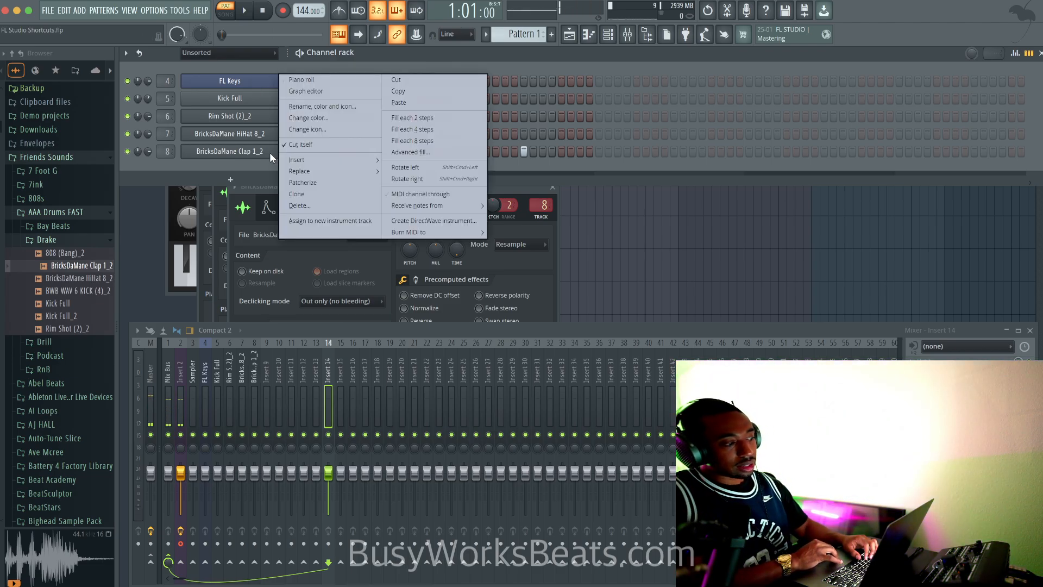
{"action": "left_click", "coordinate": [255, 164]}
{"action": "right_click", "coordinate": [263, 83]}
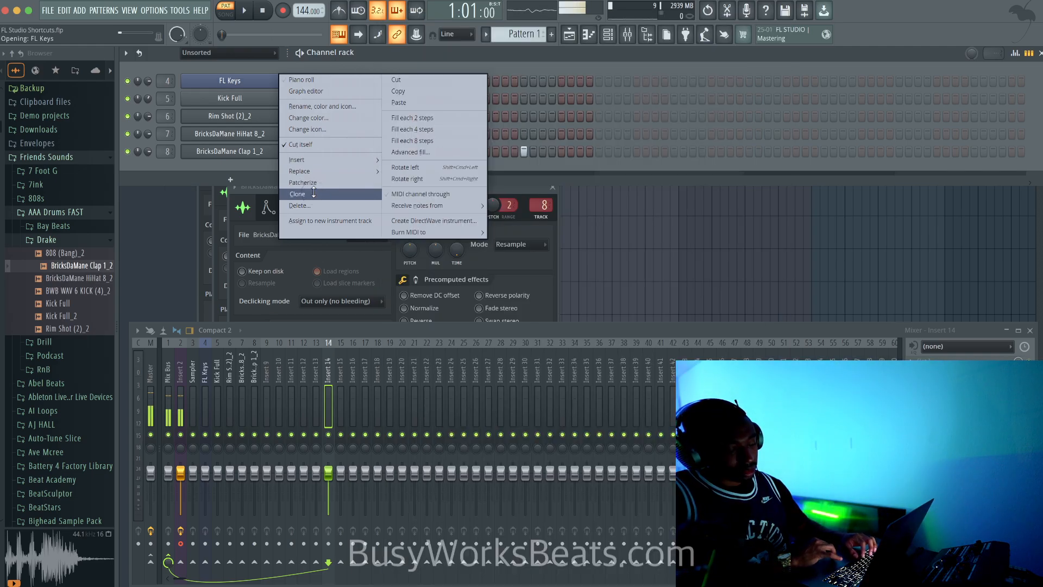
{"action": "left_click", "coordinate": [297, 194]}
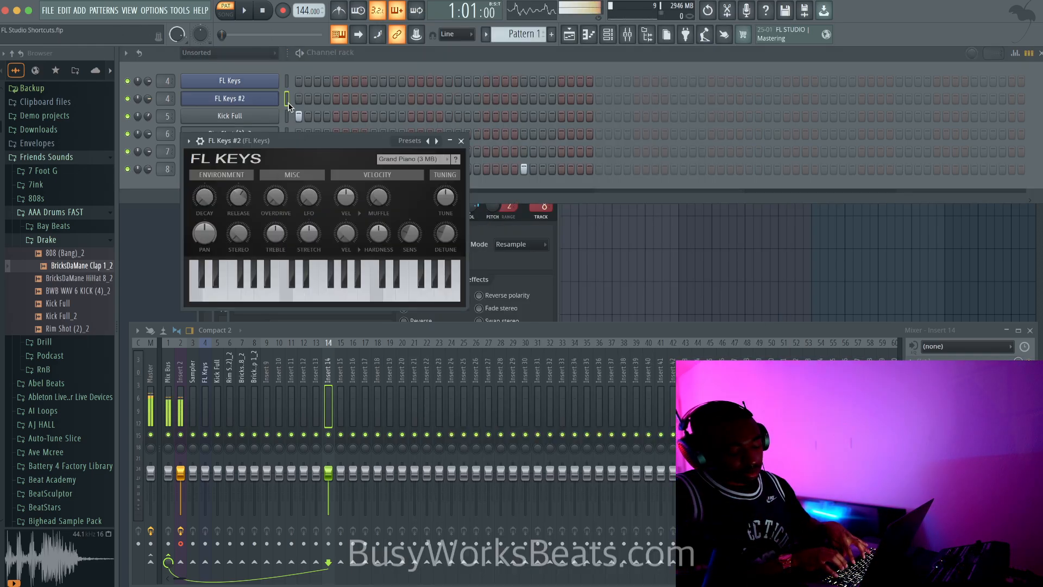
{"action": "key", "text": "z"}
{"action": "key", "text": "n"}
{"action": "key", "text": "c"}
Step: In the FL Keys #2 piano roll, stamp a Minor 9th chord rooted on D4 at bar 1 and lengthen it to two bars
{"action": "left_click", "coordinate": [286, 81]}
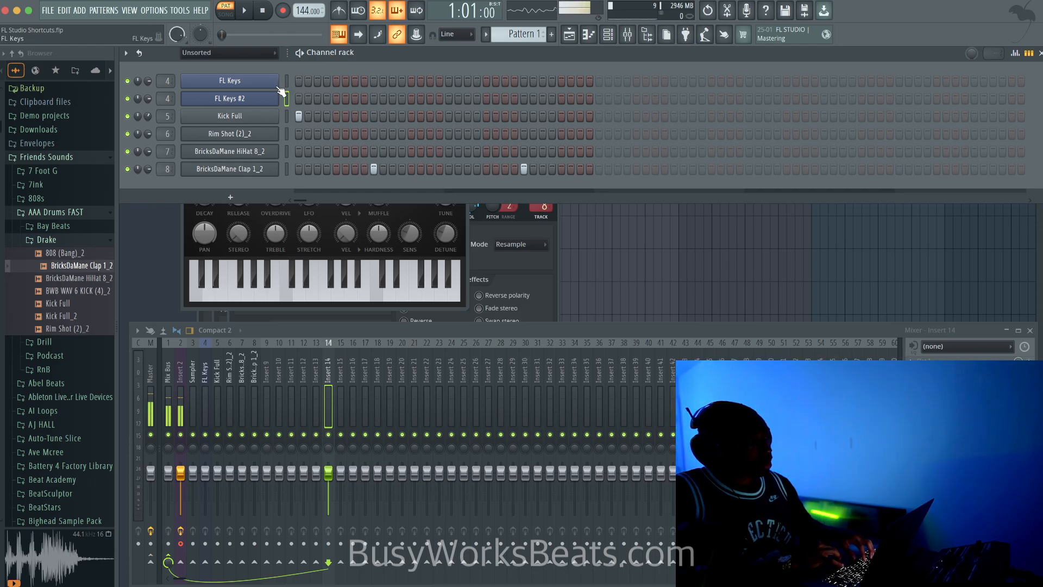
{"action": "right_click", "coordinate": [264, 98]}
{"action": "left_click", "coordinate": [296, 97]}
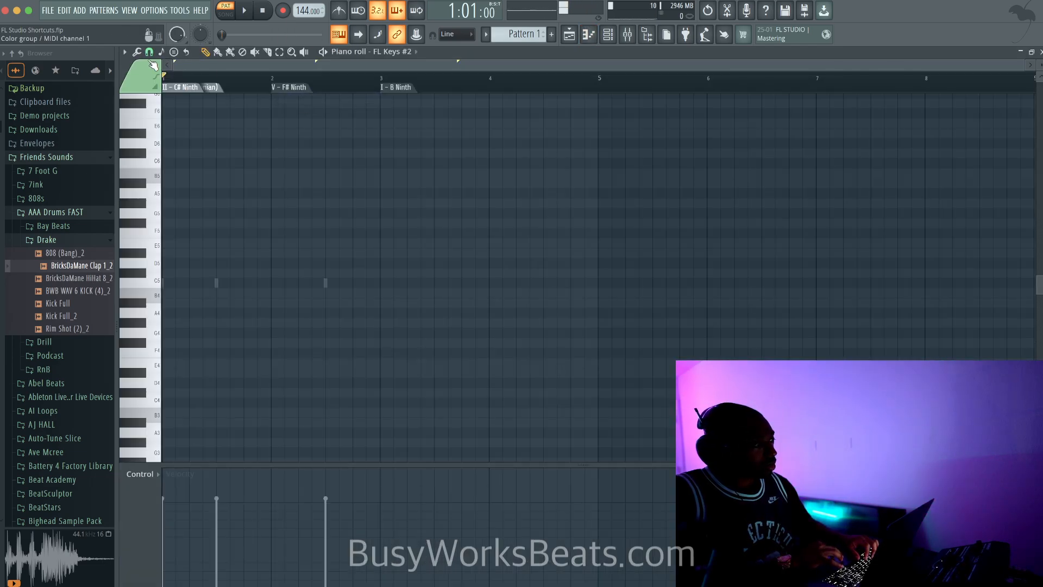
{"action": "left_click", "coordinate": [176, 54]}
{"action": "left_click", "coordinate": [195, 174]}
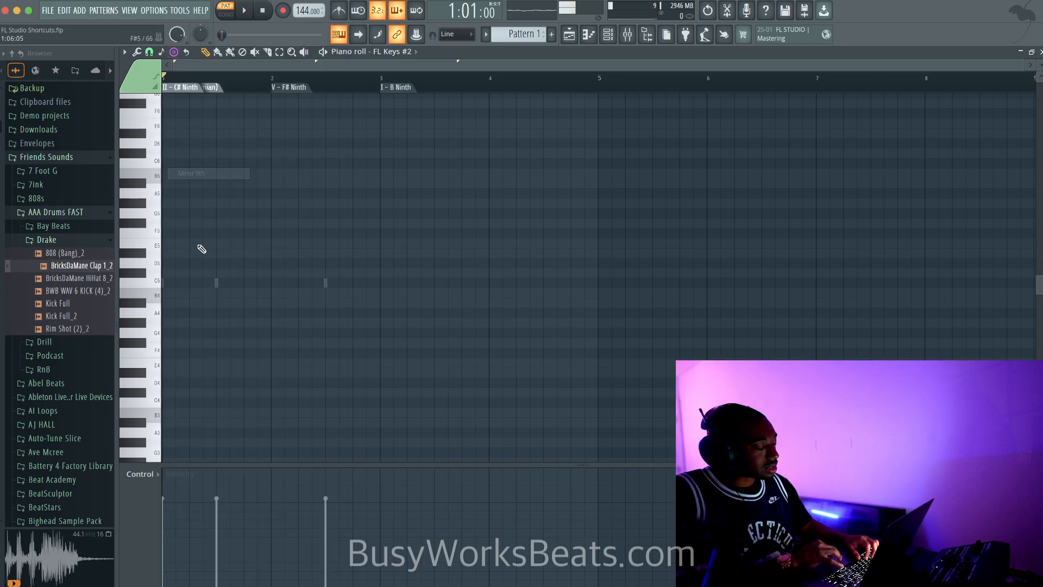
{"action": "left_click", "coordinate": [179, 383]}
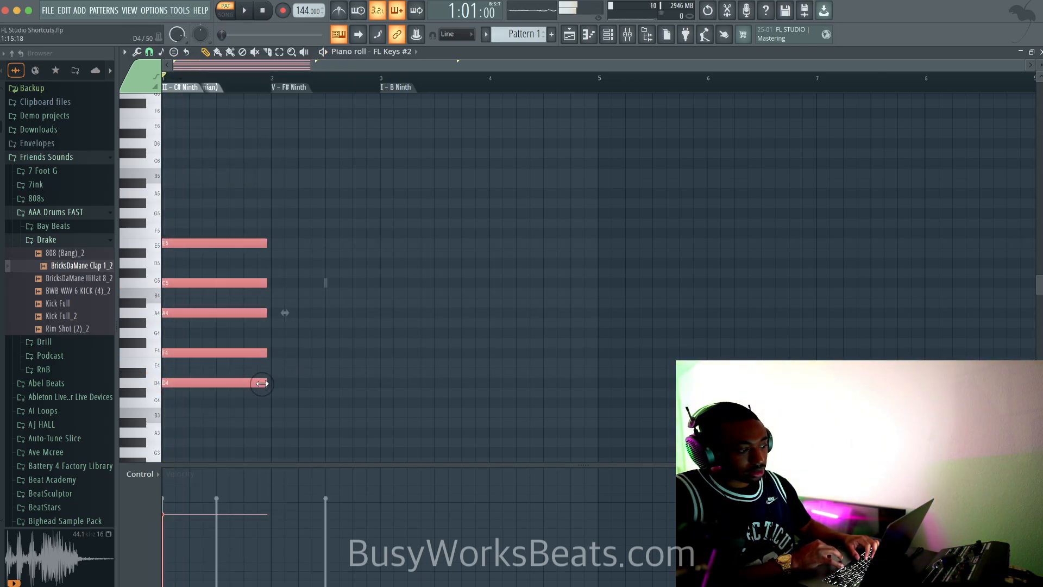
{"action": "left_click_drag", "start_coordinate": [266, 384], "coordinate": [367, 384]}
{"action": "key", "text": "space"}
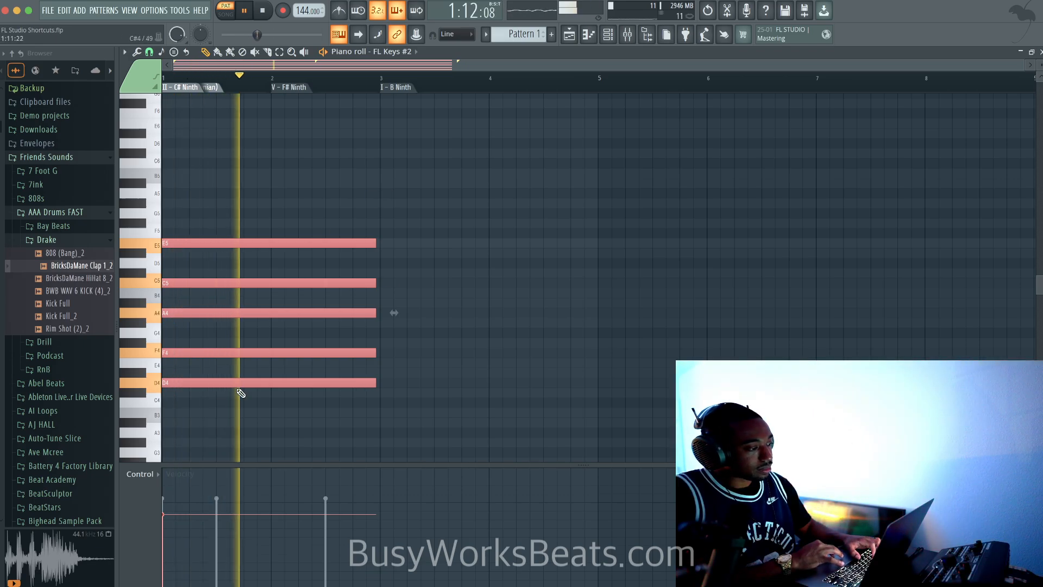
{"action": "key", "text": "ctrl+b"}
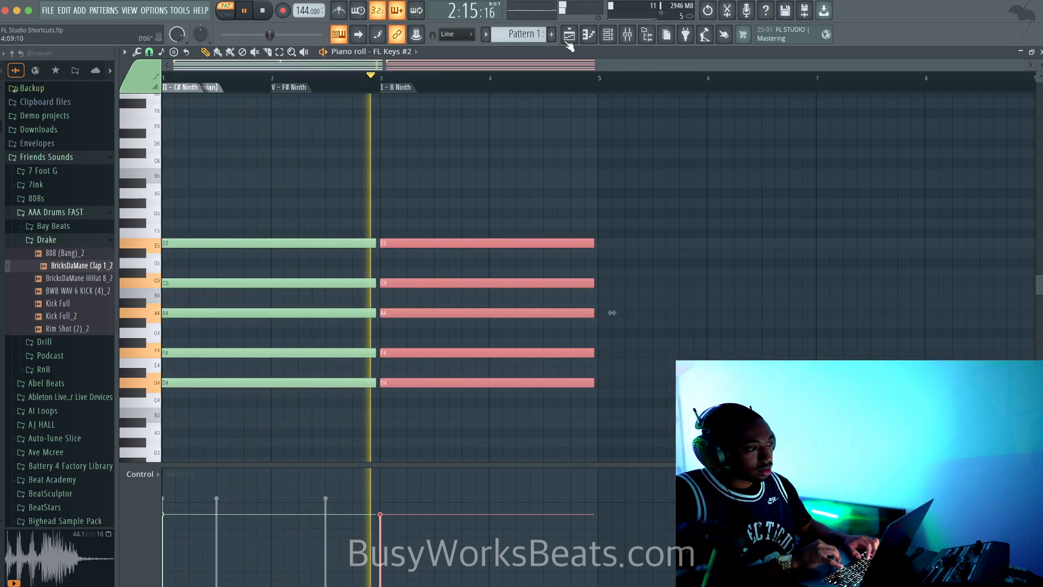
{"action": "left_click", "coordinate": [608, 36]}
{"action": "key", "text": "space"}
{"action": "left_click", "coordinate": [598, 100]}
{"action": "left_click", "coordinate": [600, 105]}
{"action": "left_click_drag", "start_coordinate": [501, 170], "coordinate": [482, 426]}
{"action": "key", "text": "super+x"}
{"action": "key", "text": "space"}
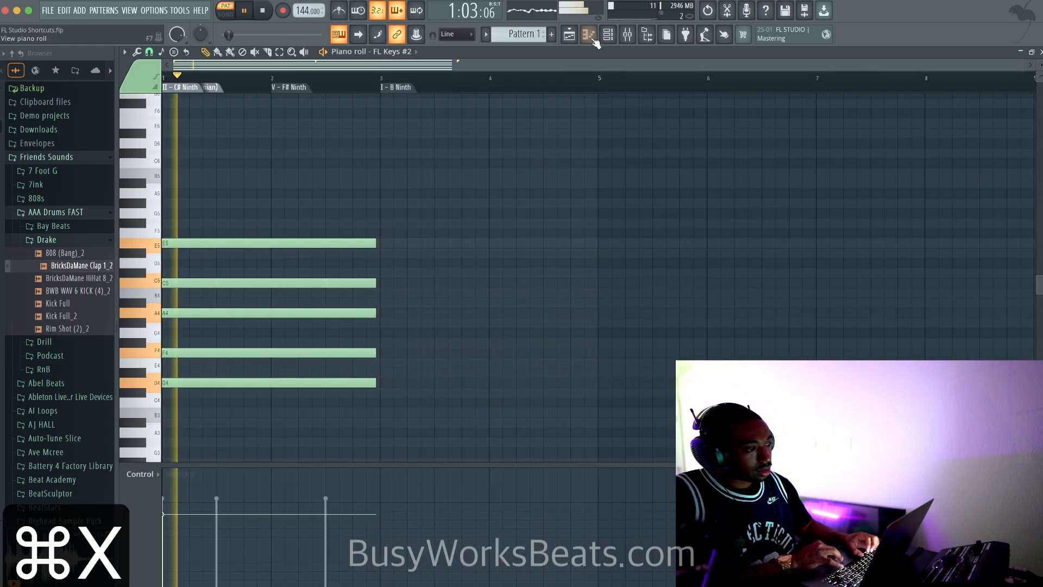
Step: Return to the channel rack and fill the BricksDaMane HiHat 8_2 channel with a hit on each 2 steps
{"action": "left_click", "coordinate": [611, 38]}
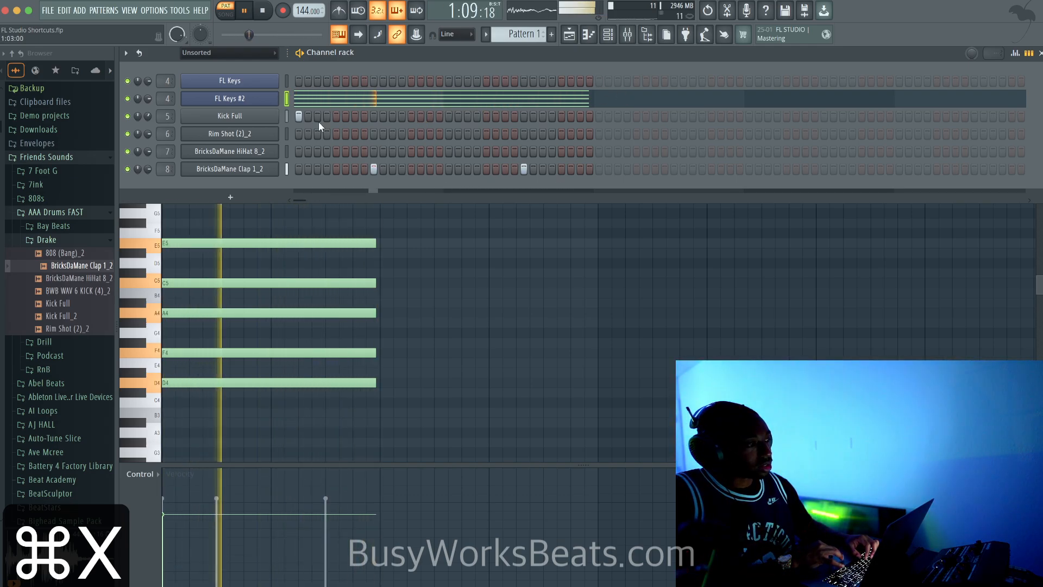
{"action": "right_click", "coordinate": [281, 158]}
{"action": "left_click", "coordinate": [390, 180]}
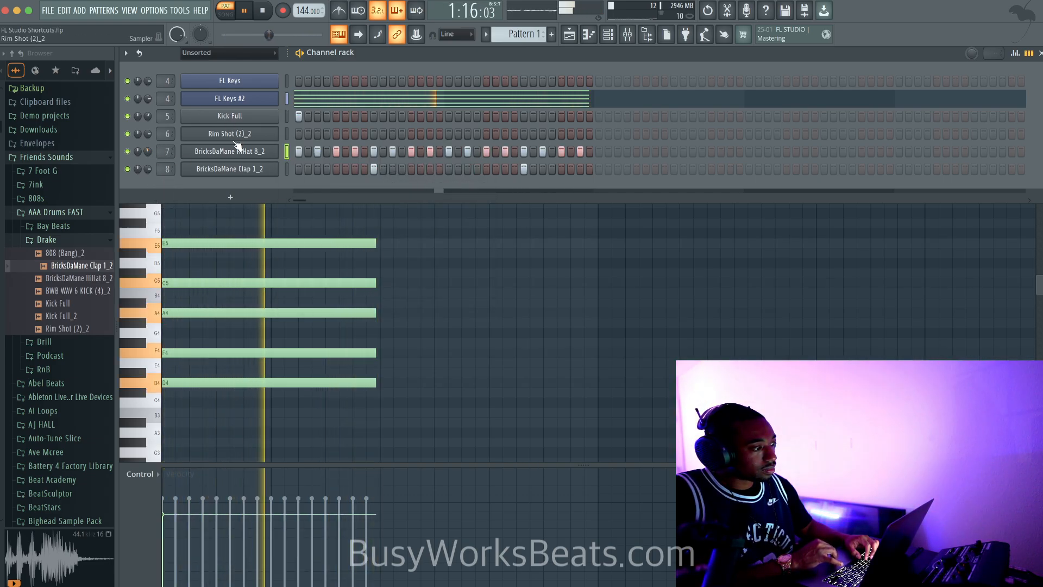
Step: Stop playback and clear every BricksDaMane HiHat 8_2 hit after the first step
{"action": "key", "text": "space"}
{"action": "left_click", "coordinate": [300, 151]}
{"action": "left_click_drag", "start_coordinate": [298, 152], "coordinate": [581, 153]}
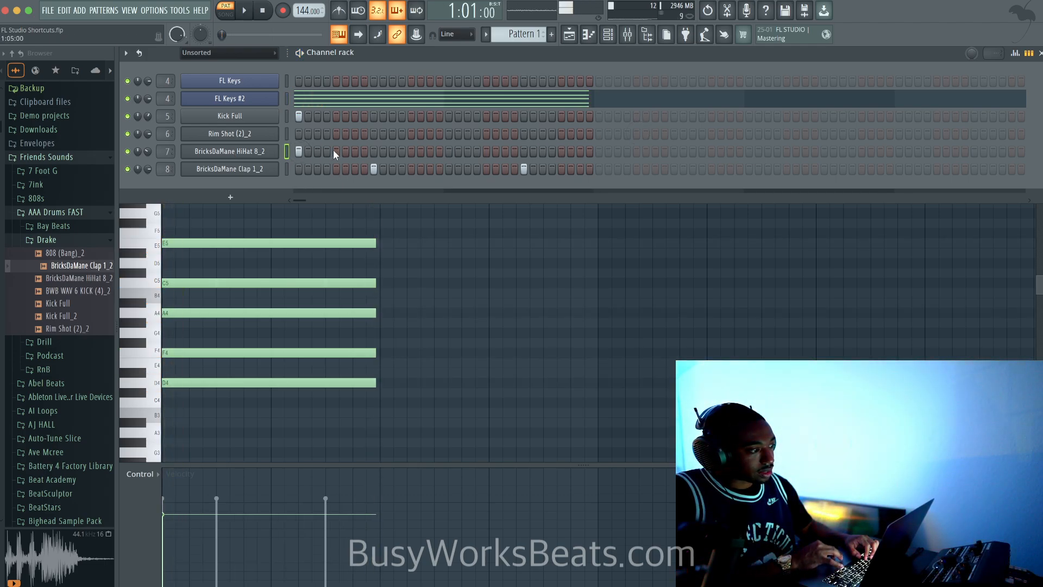
Step: During playback, program BricksDaMane HiHat 8_2 hits on steps 1, 4, 7, 9, 12 and 15 of both bars
{"action": "key", "text": "space"}
{"action": "left_click", "coordinate": [374, 151]}
{"action": "left_click", "coordinate": [402, 151]}
{"action": "left_click", "coordinate": [430, 151]}
{"action": "left_click", "coordinate": [450, 151]}
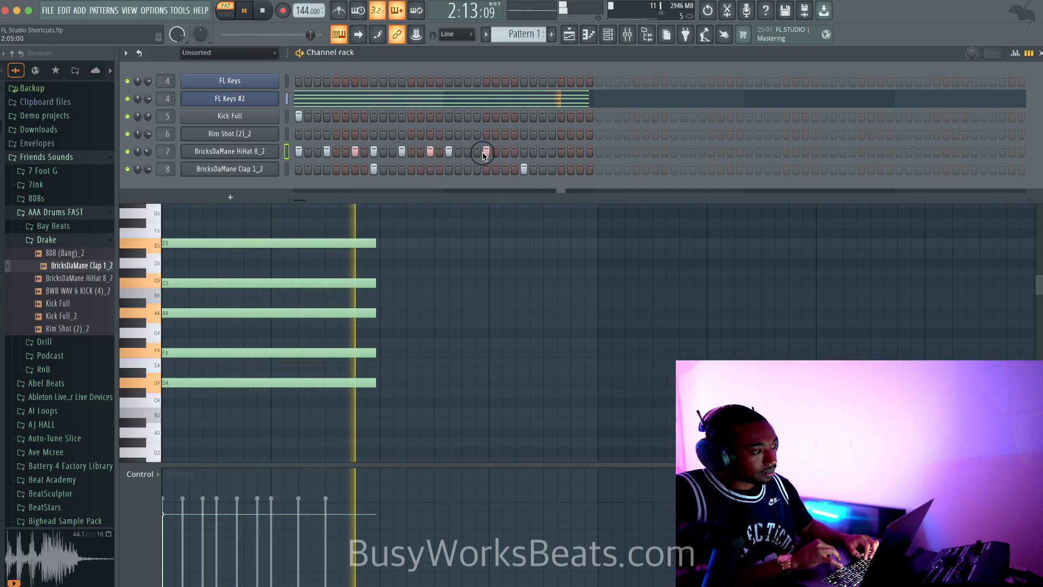
{"action": "left_click", "coordinate": [477, 151]}
{"action": "left_click", "coordinate": [506, 151]}
{"action": "left_click", "coordinate": [524, 151]}
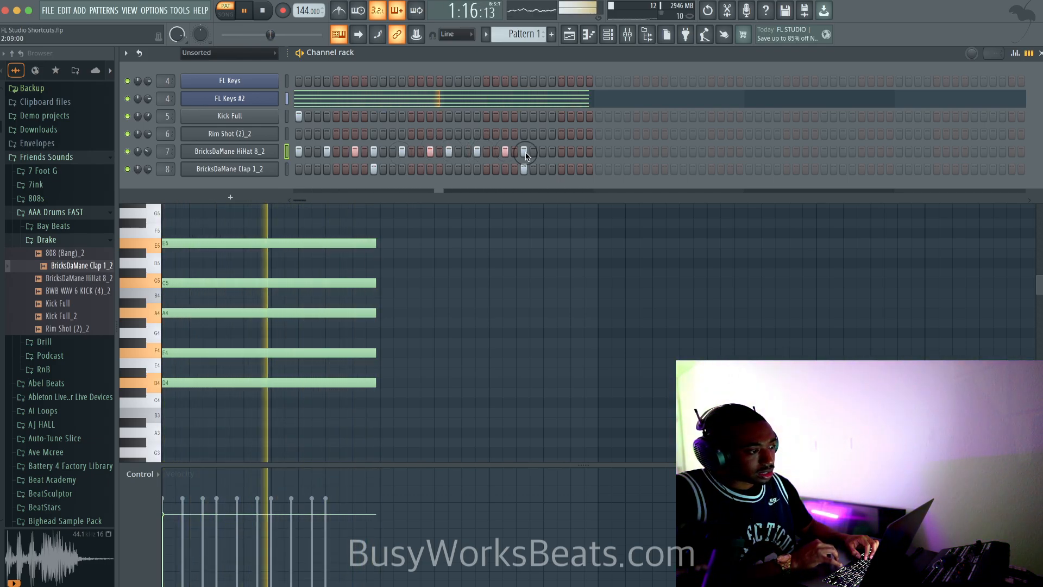
{"action": "left_click", "coordinate": [552, 151]}
{"action": "left_click", "coordinate": [582, 152]}
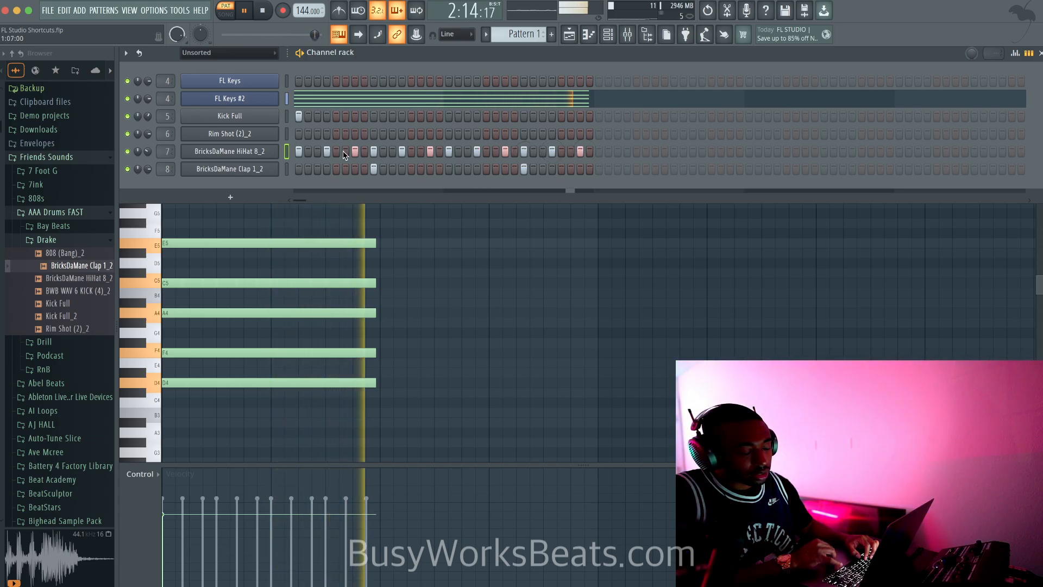
{"action": "key", "text": "space"}
Step: Open the BricksDaMane HiHat 8_2 piano roll and extend the bar 1 step 12 hit to the next hit with Quick legato
{"action": "right_click", "coordinate": [284, 150]}
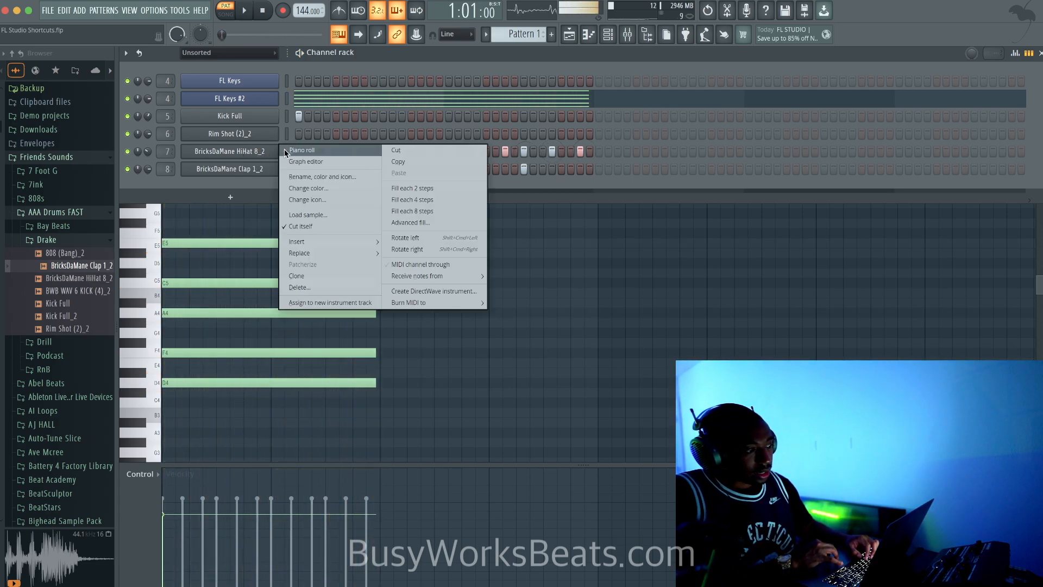
{"action": "left_click", "coordinate": [285, 149]}
{"action": "scroll", "coordinate": [275, 187], "scroll_direction": "up", "scroll_amount": 3}
{"action": "key", "text": "space"}
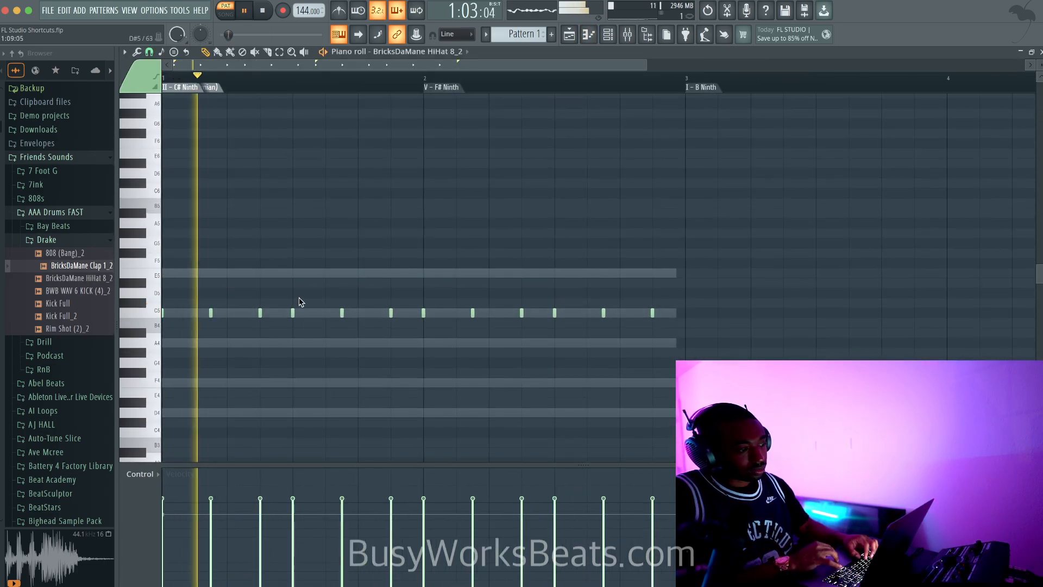
{"action": "key", "text": "space"}
{"action": "left_click", "coordinate": [339, 314]}
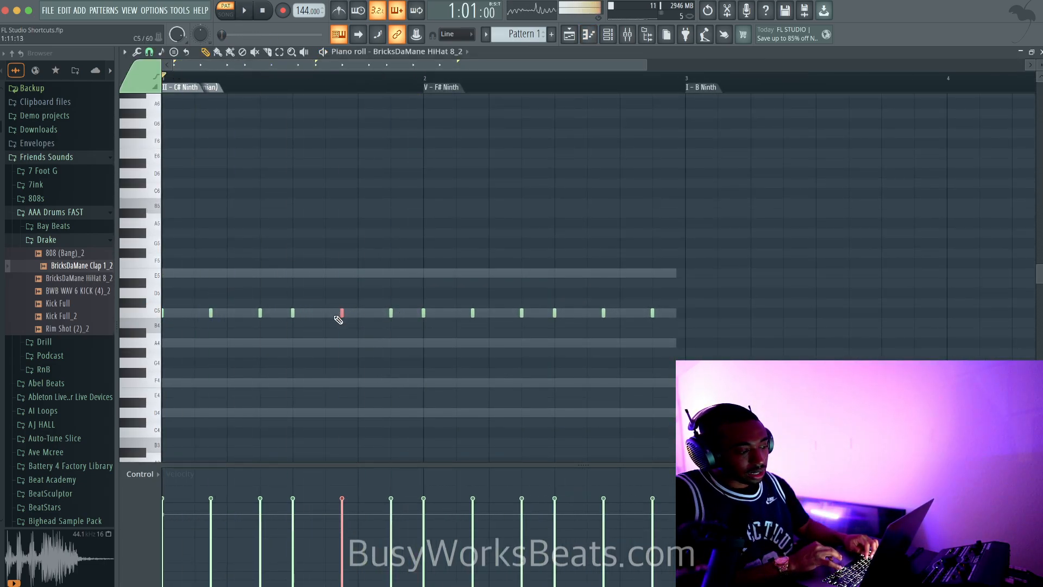
{"action": "key", "text": "super+l"}
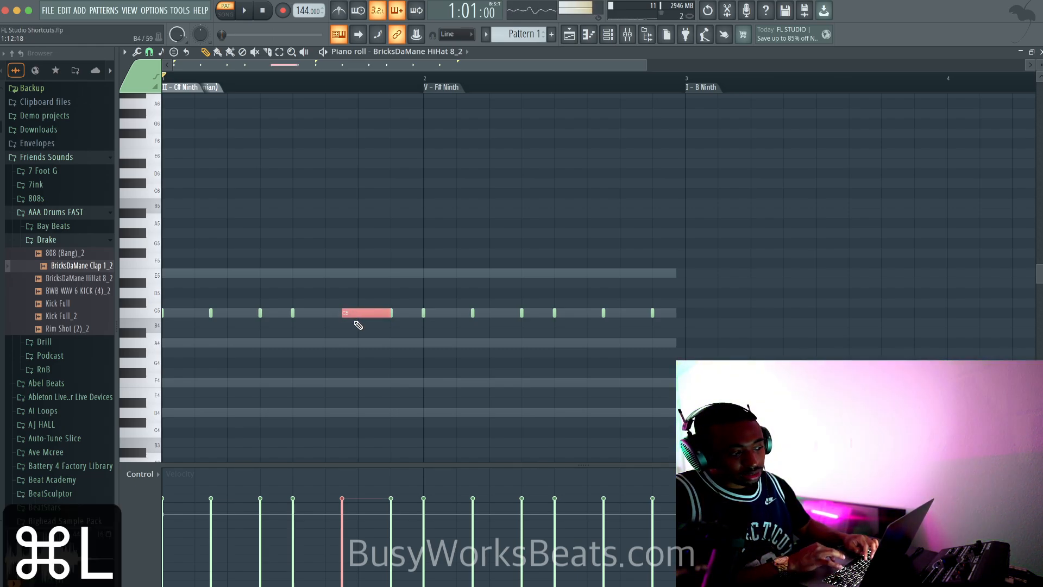
Step: Split the lengthened hi-hat note into six equal notes with the chopper by adjusting its time multiplier
{"action": "key", "text": "alt+u"}
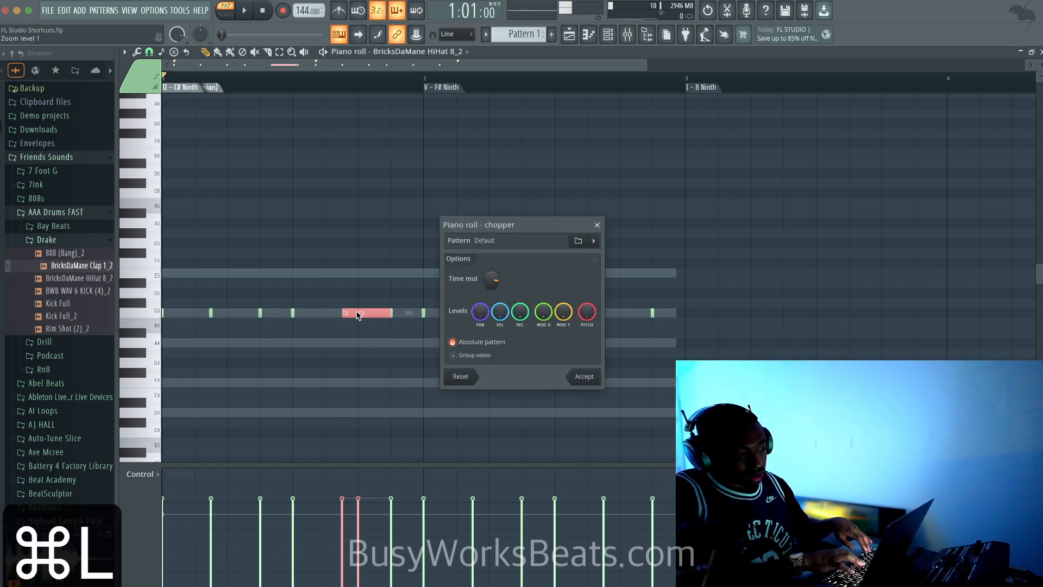
{"action": "mouse_move", "coordinate": [491, 279]}
{"action": "left_mouse_down"}
{"action": "mouse_move", "coordinate": [492, 293]}
{"action": "mouse_move", "coordinate": [493, 285]}
{"action": "left_mouse_up"}
{"action": "key", "text": "space"}
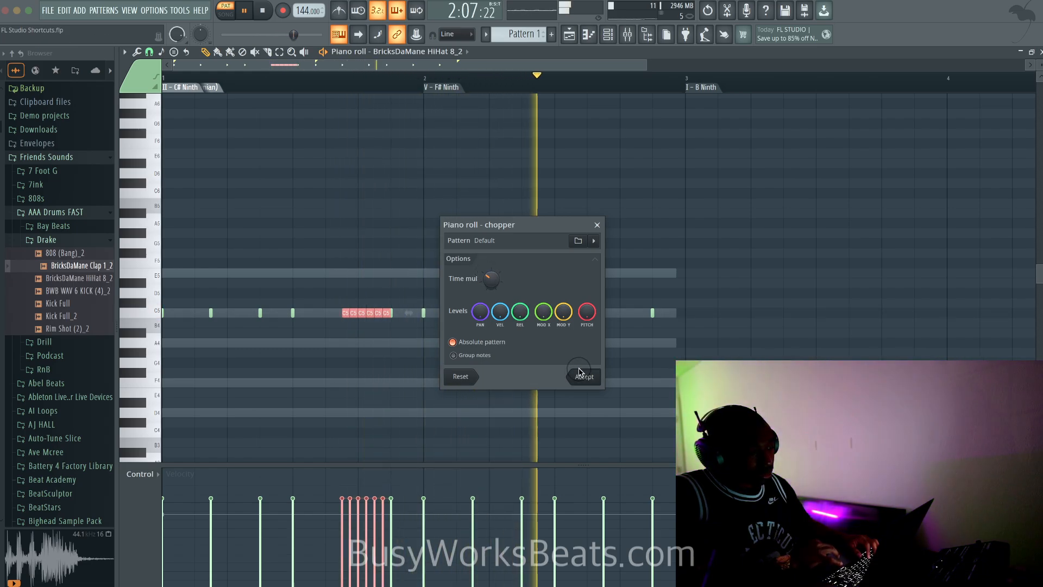
{"action": "key", "text": "Return"}
{"action": "key", "text": "space"}
Step: Enlarge the control lane and draw a rising note velocity ramp across the six chopped hi-hat notes
{"action": "left_click_drag", "start_coordinate": [343, 567], "coordinate": [388, 501]}
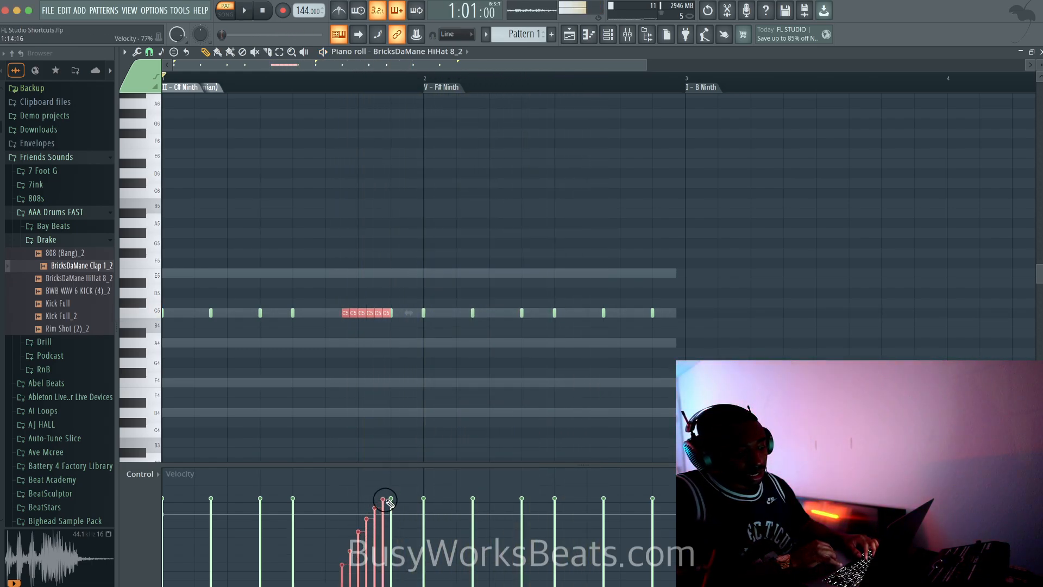
{"action": "key", "text": "ctrl+z"}
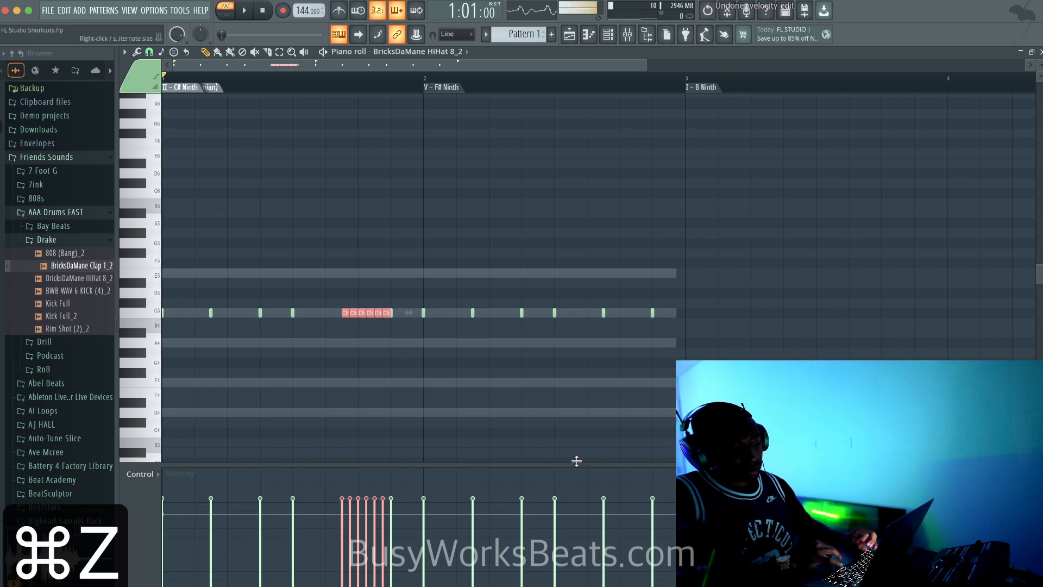
{"action": "left_click_drag", "start_coordinate": [586, 463], "coordinate": [546, 438]}
{"action": "left_click", "coordinate": [142, 453]}
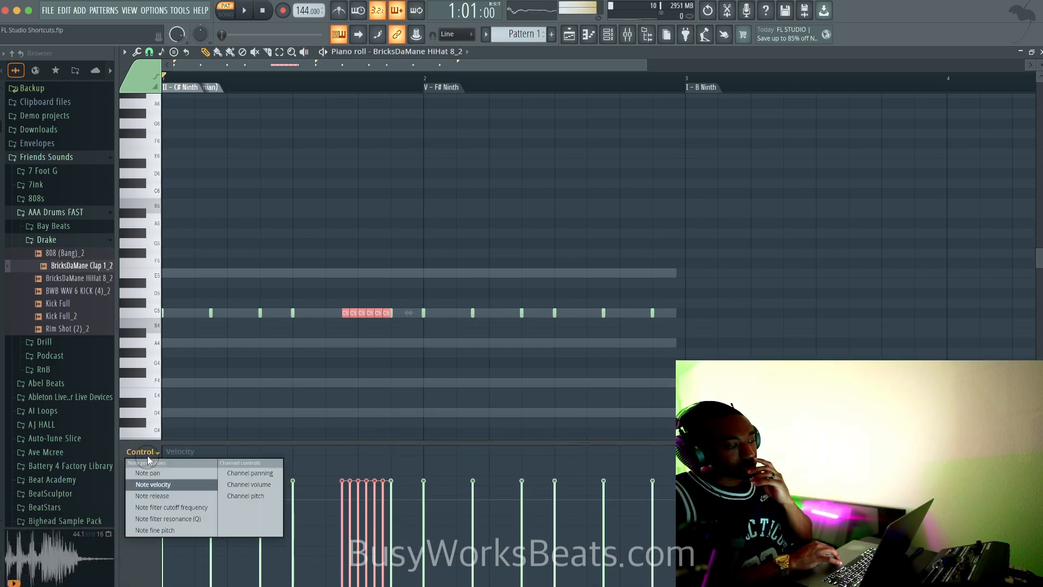
{"action": "left_click", "coordinate": [171, 485]}
{"action": "left_click_drag", "start_coordinate": [352, 552], "coordinate": [393, 482]}
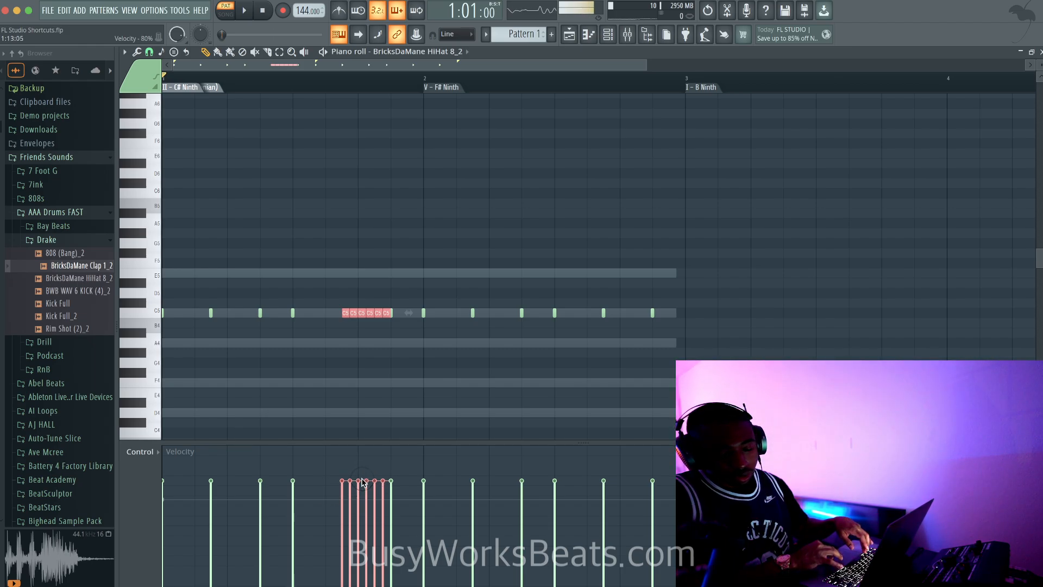
{"action": "left_click_drag", "start_coordinate": [340, 554], "coordinate": [375, 559]}
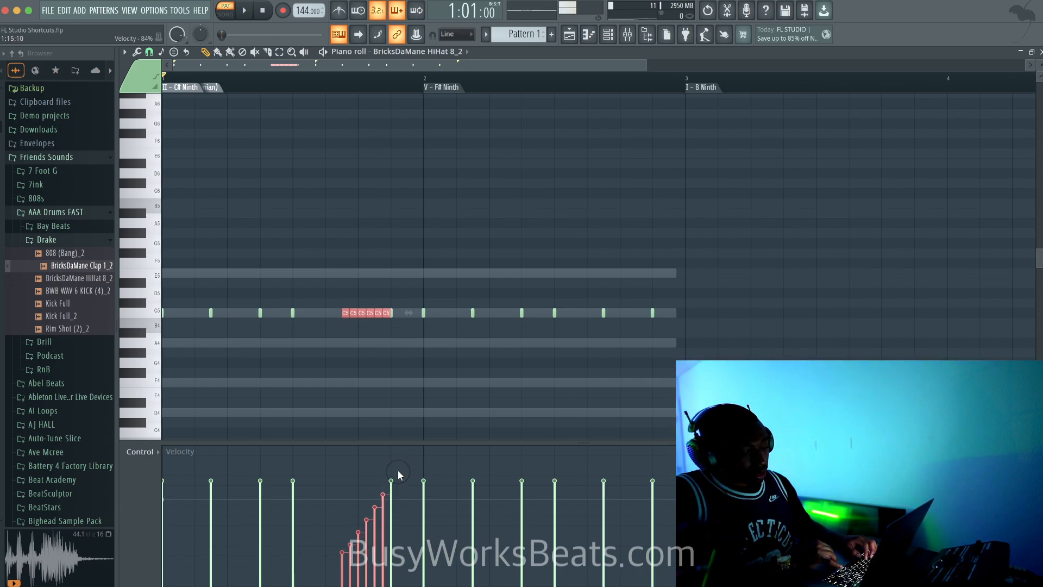
{"action": "key", "text": "space"}
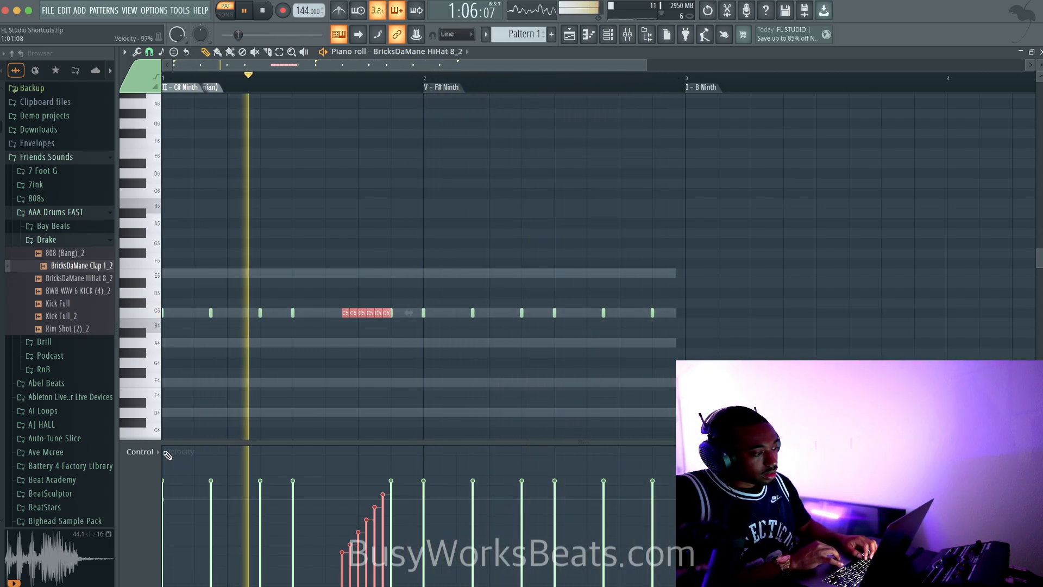
{"action": "key", "text": "space"}
Step: Progressively lower the filter cutoff and raise the filter resonance of the chopped notes, ending on the velocity lane
{"action": "left_click", "coordinate": [171, 454]}
{"action": "left_click", "coordinate": [171, 507]}
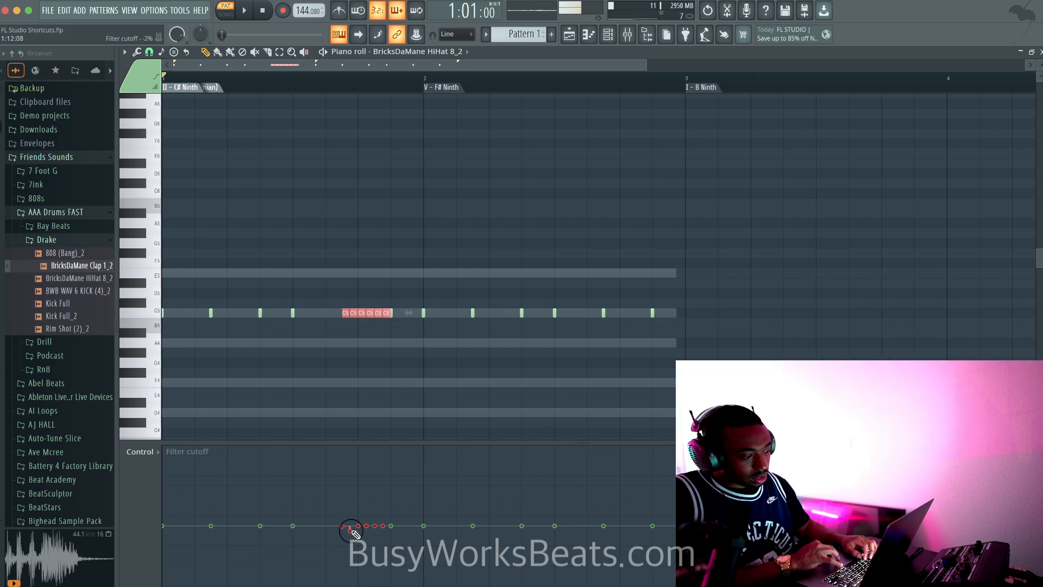
{"action": "left_click", "coordinate": [156, 459]}
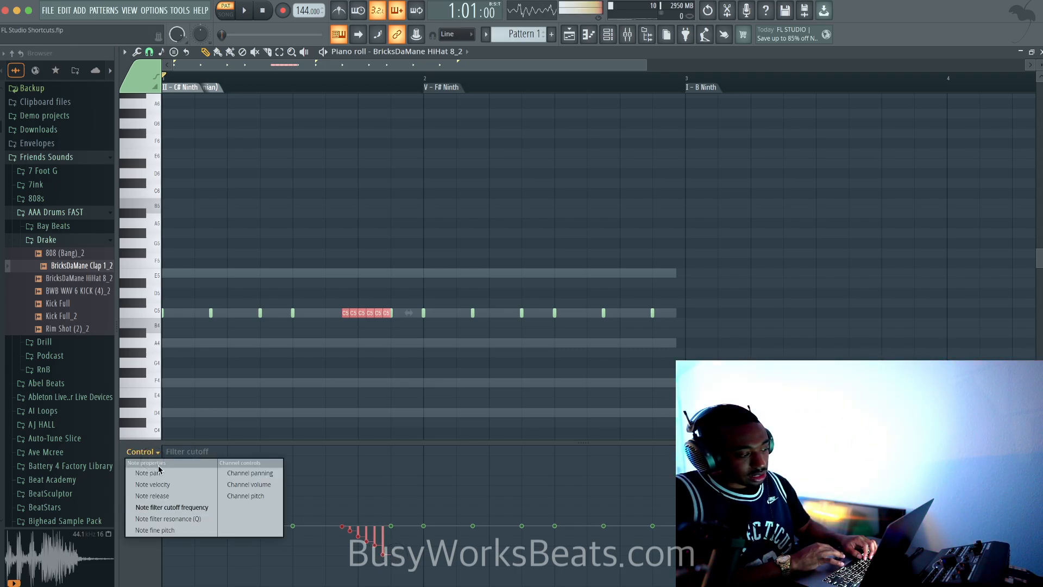
{"action": "left_click", "coordinate": [171, 518]}
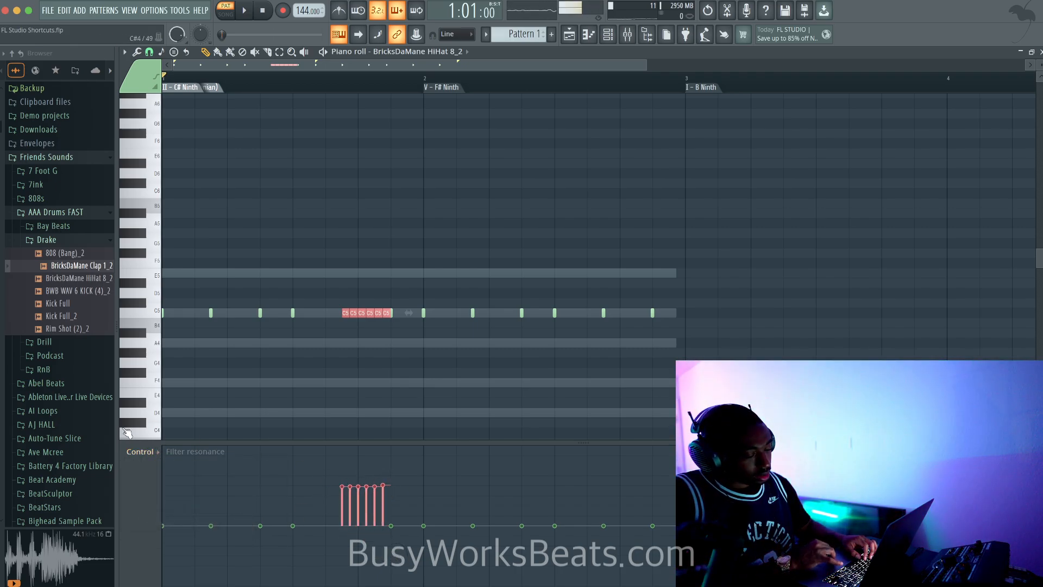
{"action": "left_click", "coordinate": [142, 451]}
{"action": "left_click", "coordinate": [163, 474]}
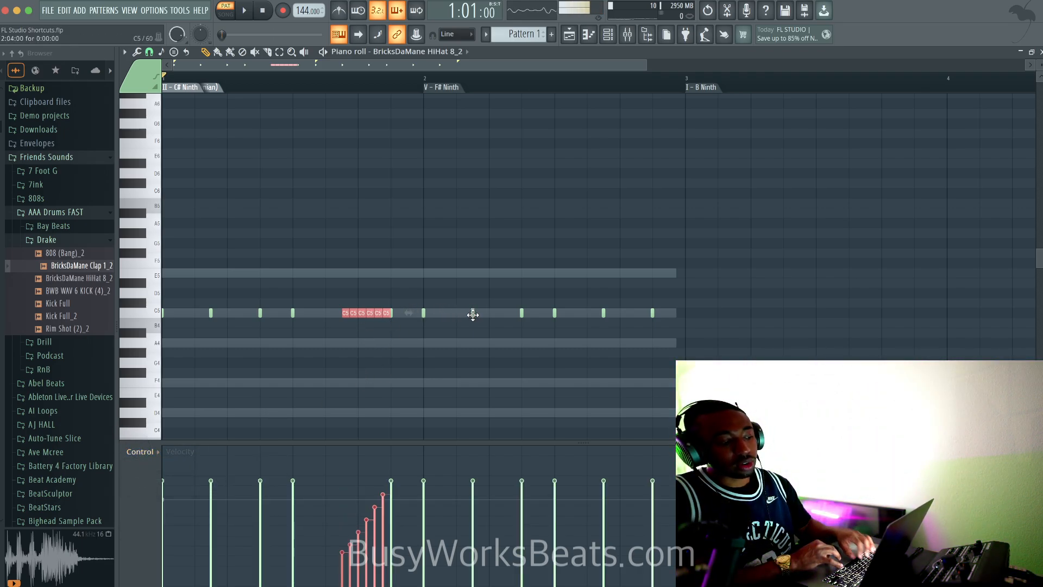
{"action": "left_click", "coordinate": [299, 223]}
{"action": "key", "text": "super+x"}
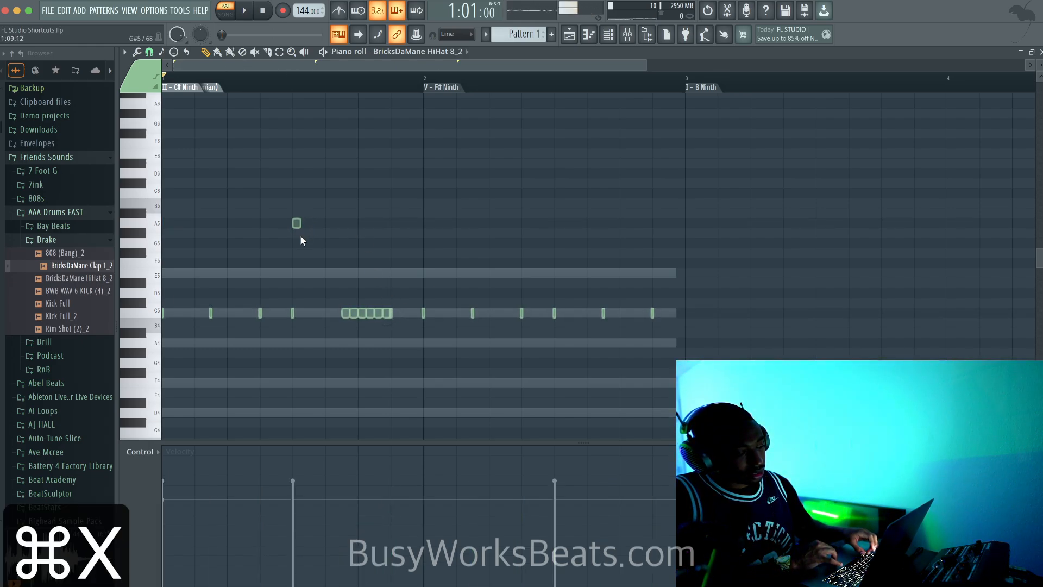
{"action": "key", "text": "super+z"}
{"action": "key", "text": "super+z"}
{"action": "left_click", "coordinate": [429, 306]}
Step: Choose 1/2 beat snap and add two G#4 hi-hat hits on steps 12 and 16 of bar 2
{"action": "key", "text": "space"}
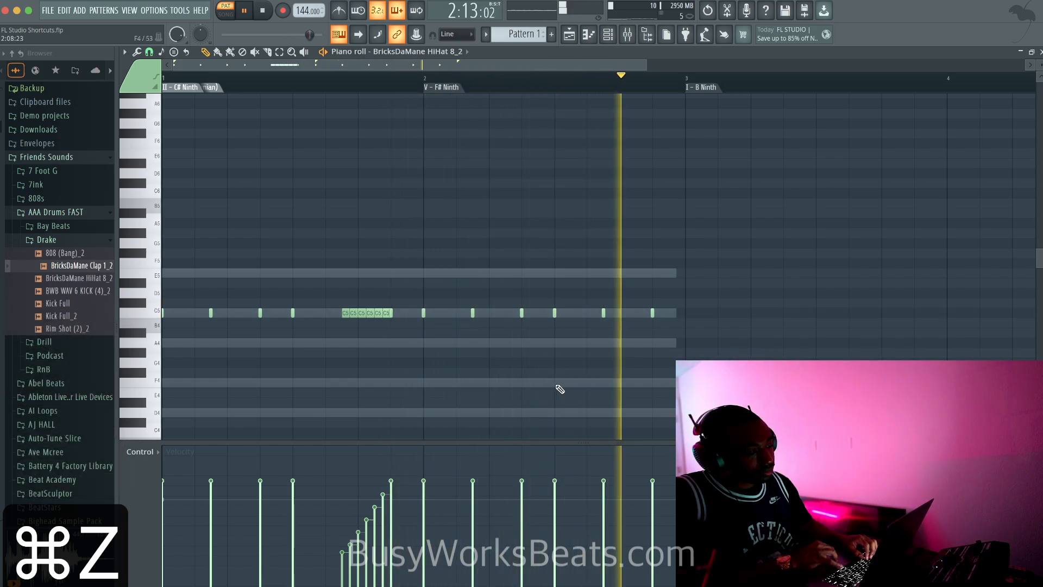
{"action": "left_click", "coordinate": [149, 52]}
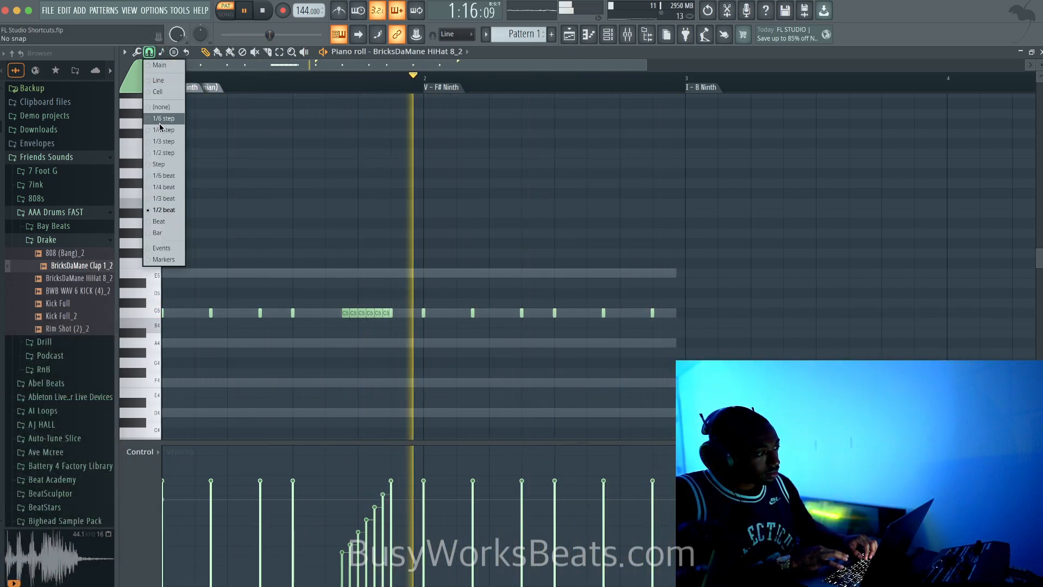
{"action": "left_click", "coordinate": [175, 213]}
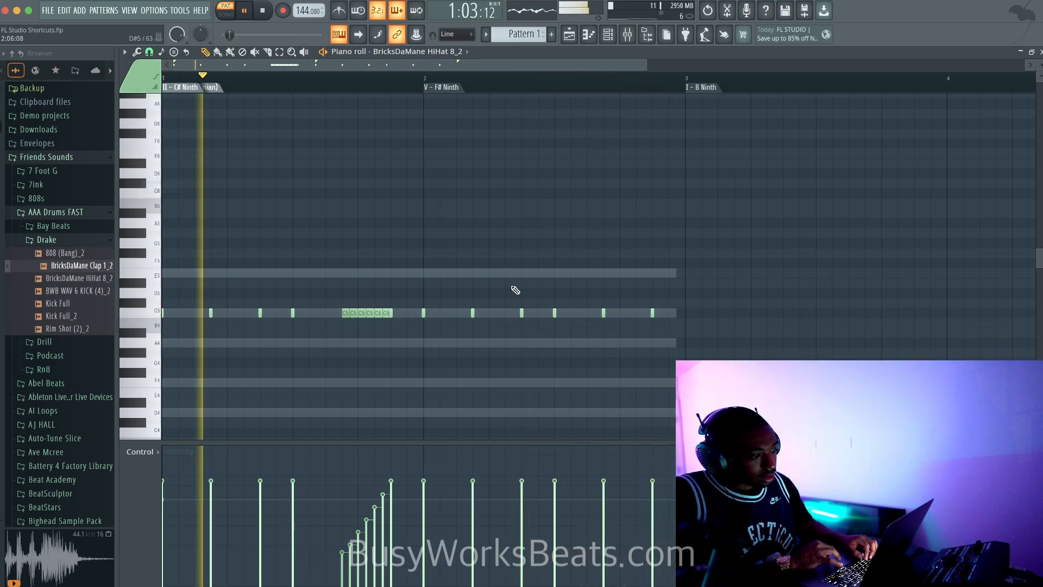
{"action": "scroll", "coordinate": [478, 350], "scroll_direction": "down", "scroll_amount": 2}
{"action": "left_click", "coordinate": [433, 353]}
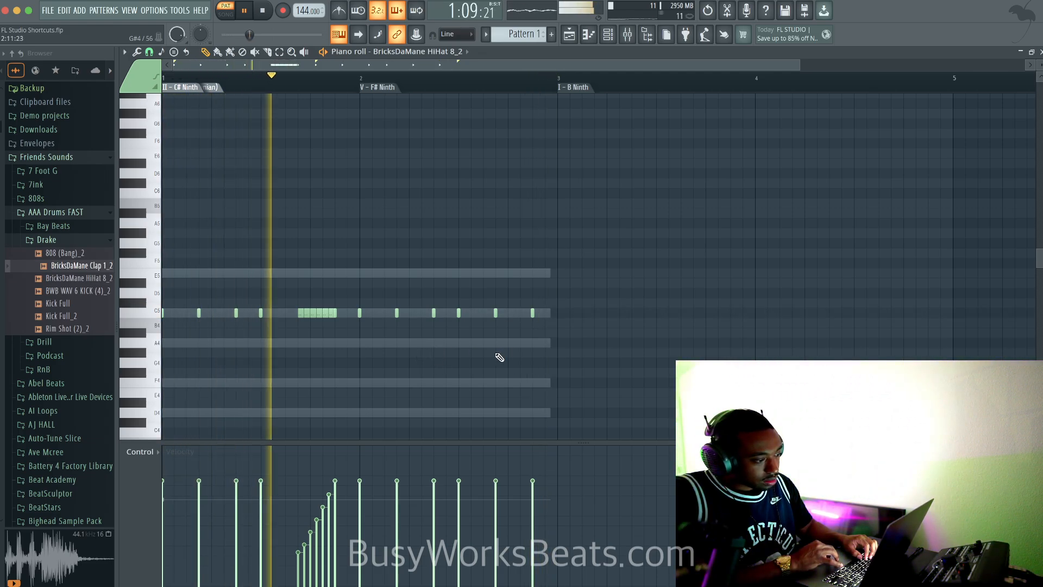
{"action": "left_click", "coordinate": [496, 354]}
{"action": "left_click", "coordinate": [545, 353]}
{"action": "key", "text": "space"}
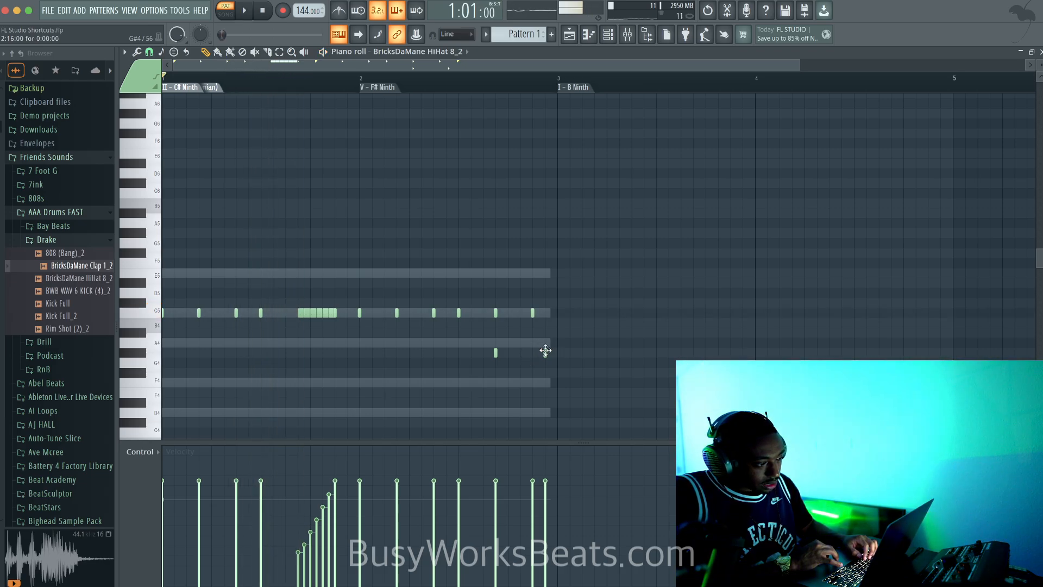
Step: Extend the two selected G#4 hits with Quick legato and chop the longer one into two notes with the chopper
{"action": "left_click_drag", "start_coordinate": [550, 346], "coordinate": [463, 355]}
{"action": "key", "text": "super+l"}
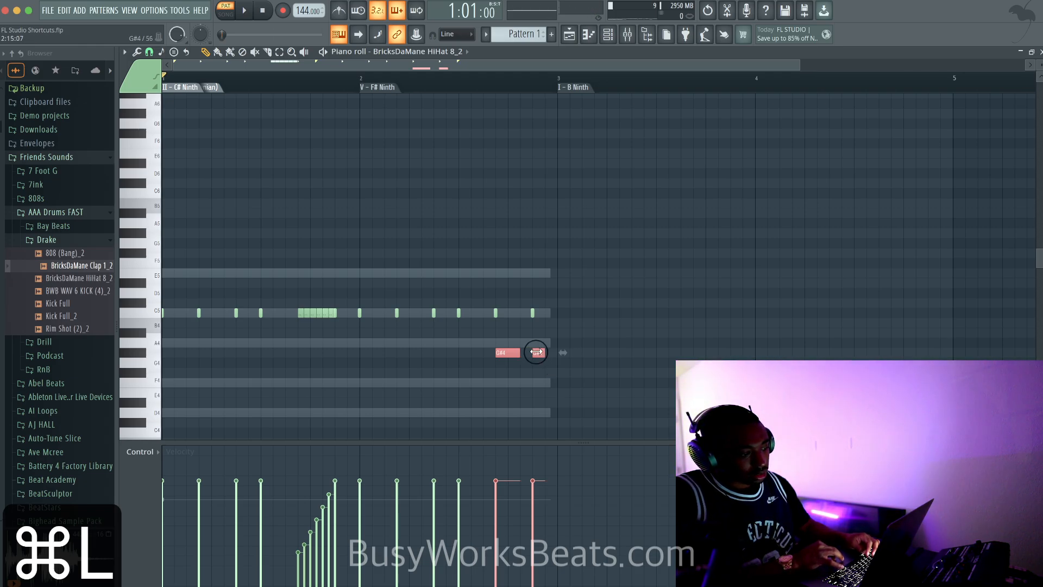
{"action": "key", "text": "alt+u"}
{"action": "left_click_drag", "start_coordinate": [511, 224], "coordinate": [666, 189]}
{"action": "key", "text": "space"}
{"action": "left_click_drag", "start_coordinate": [645, 243], "coordinate": [643, 226]}
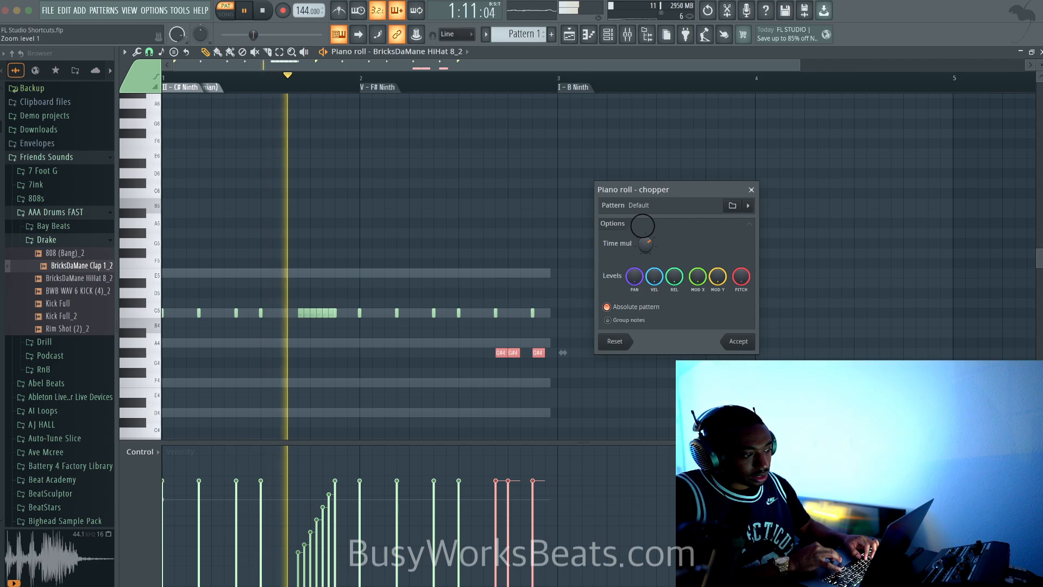
{"action": "left_click", "coordinate": [741, 341]}
Step: Lower the velocities of the selected G#4 hi-hat notes and play the pattern
{"action": "key", "text": "space"}
{"action": "left_click_drag", "start_coordinate": [491, 541], "coordinate": [541, 545]}
{"action": "key", "text": "space"}
Step: Hide the browser, and return to the channel rack with the FL Keys channel selected
{"action": "left_click", "coordinate": [647, 35]}
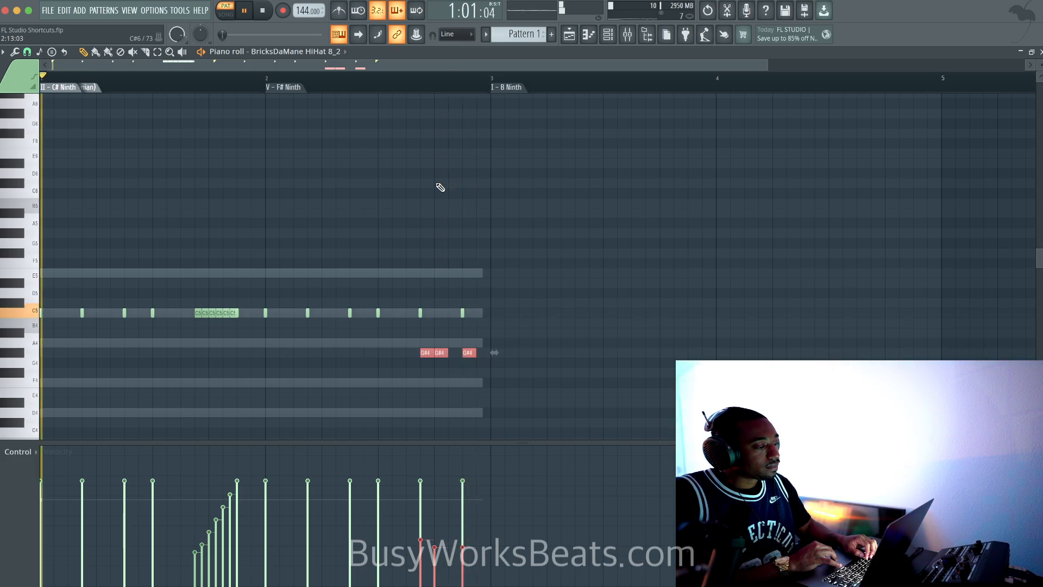
{"action": "left_click", "coordinate": [608, 34]}
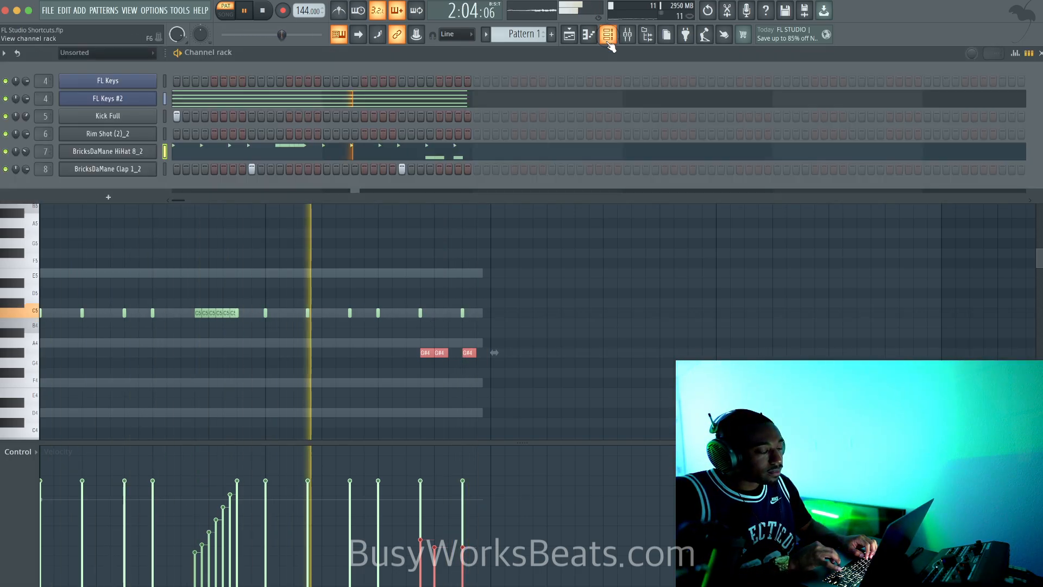
{"action": "left_click", "coordinate": [165, 99]}
{"action": "key", "text": "space"}
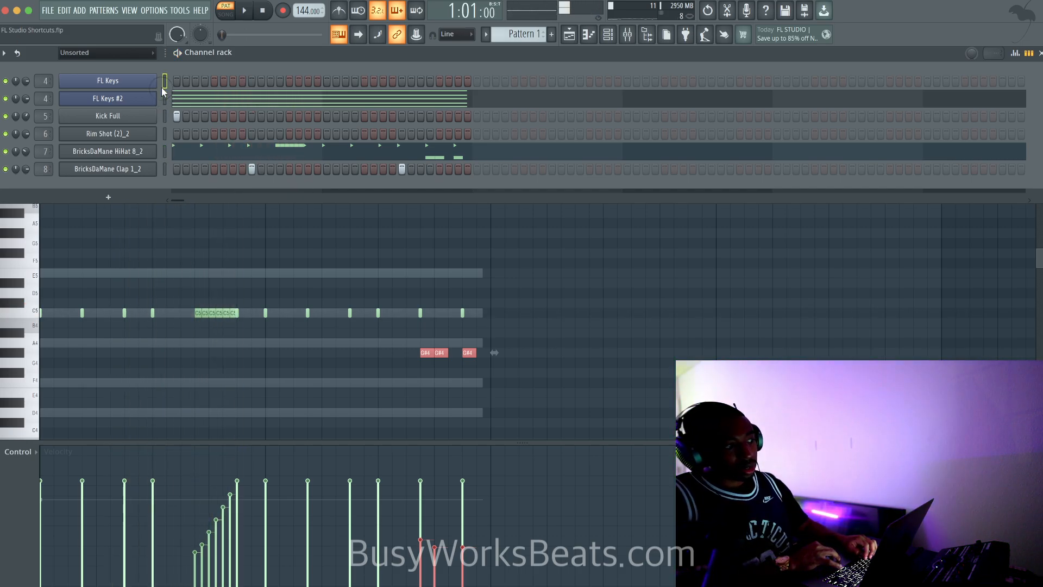
{"action": "right_click", "coordinate": [121, 79]}
{"action": "left_click", "coordinate": [138, 187]}
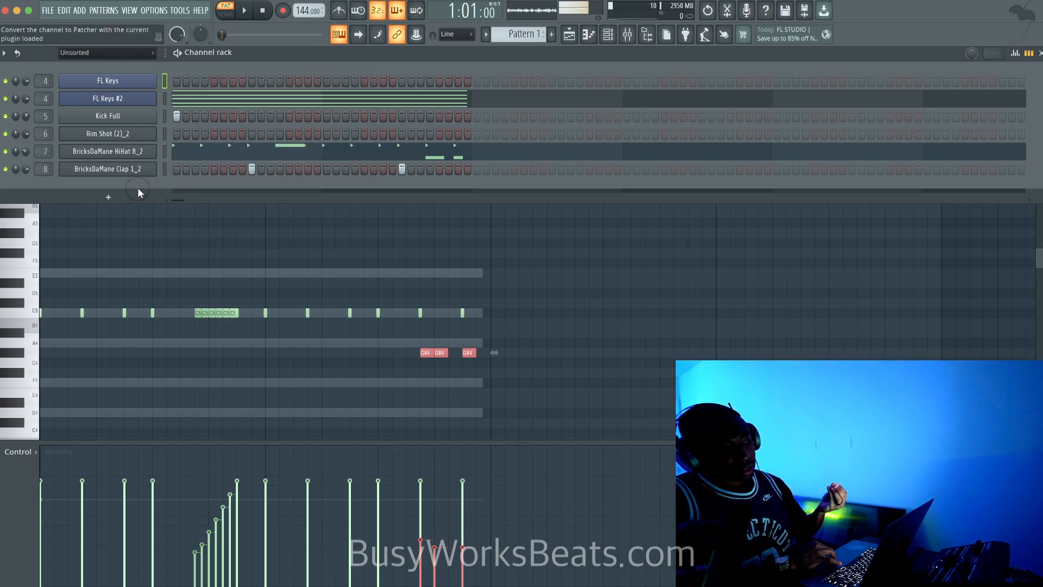
{"action": "right_click", "coordinate": [152, 99]}
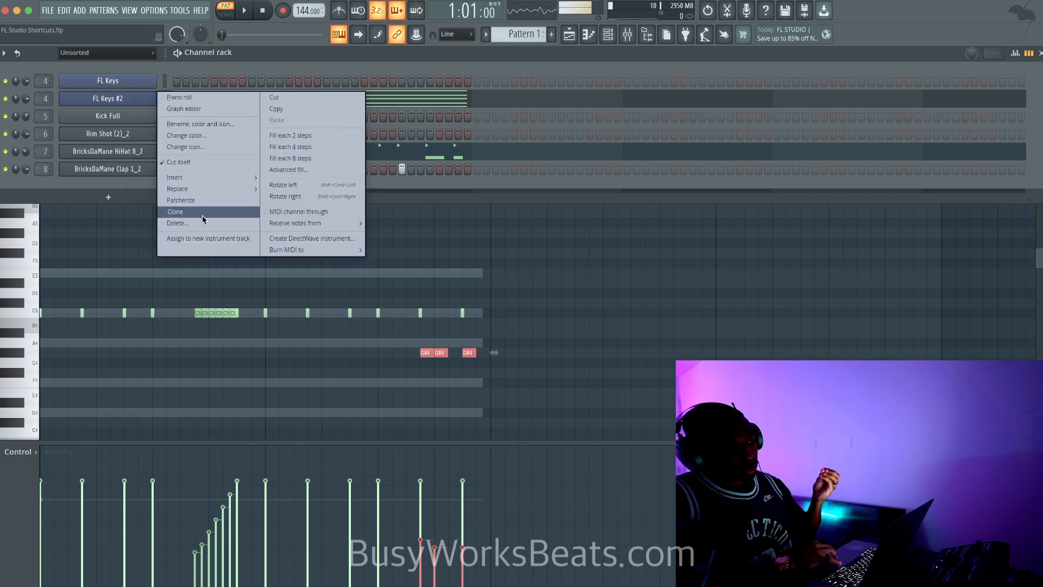
{"action": "left_click", "coordinate": [150, 177]}
{"action": "left_click", "coordinate": [165, 82]}
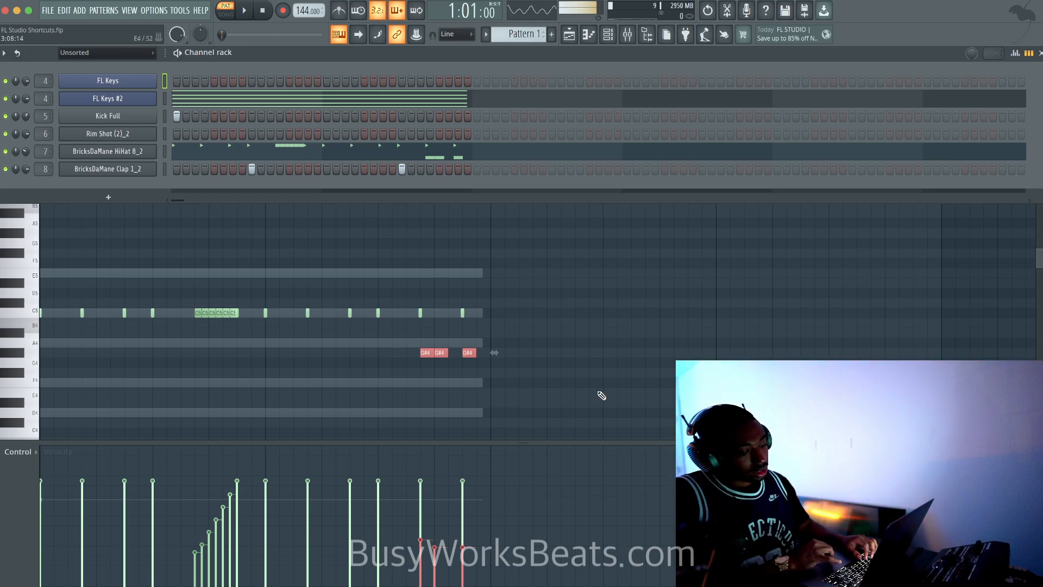
{"action": "left_click", "coordinate": [543, 586]}
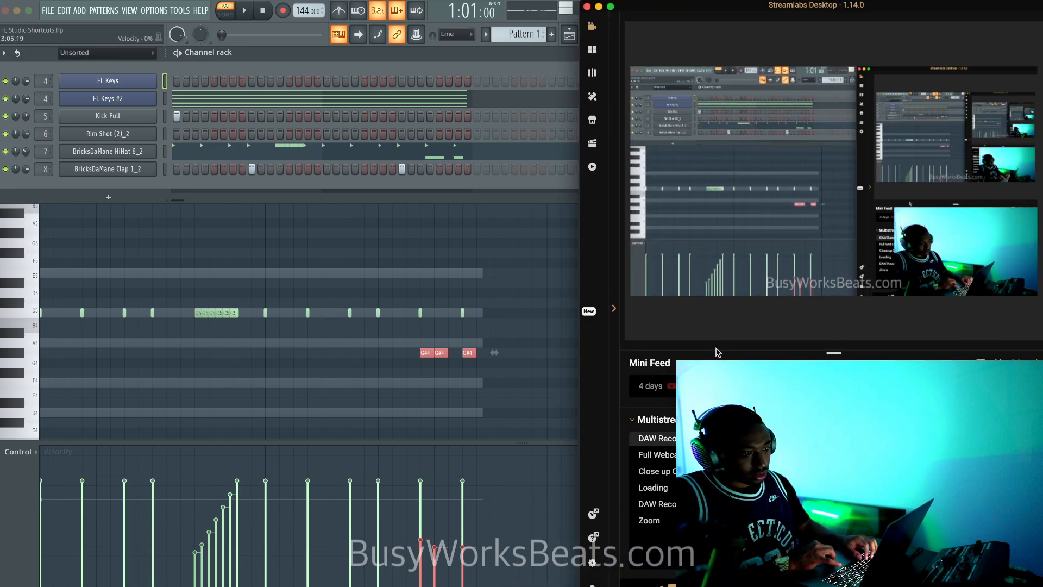
{"action": "right_click", "coordinate": [676, 225]}
{"action": "left_click", "coordinate": [707, 303]}
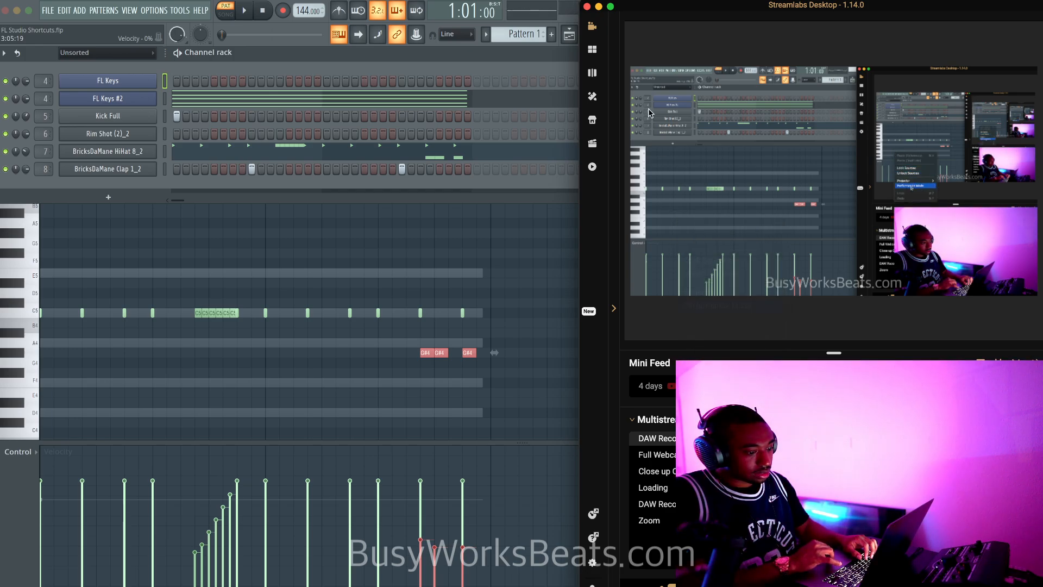
{"action": "left_click", "coordinate": [599, 7]}
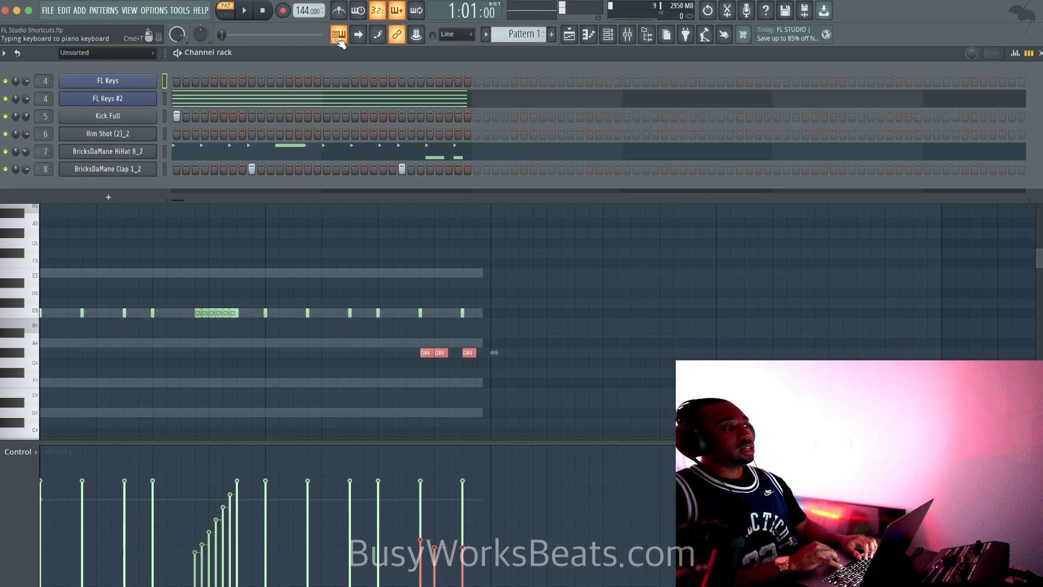
Step: View the typing keyboard's root note and scale options, and audition notes on FL Keys over the playing pattern
{"action": "right_click", "coordinate": [339, 36]}
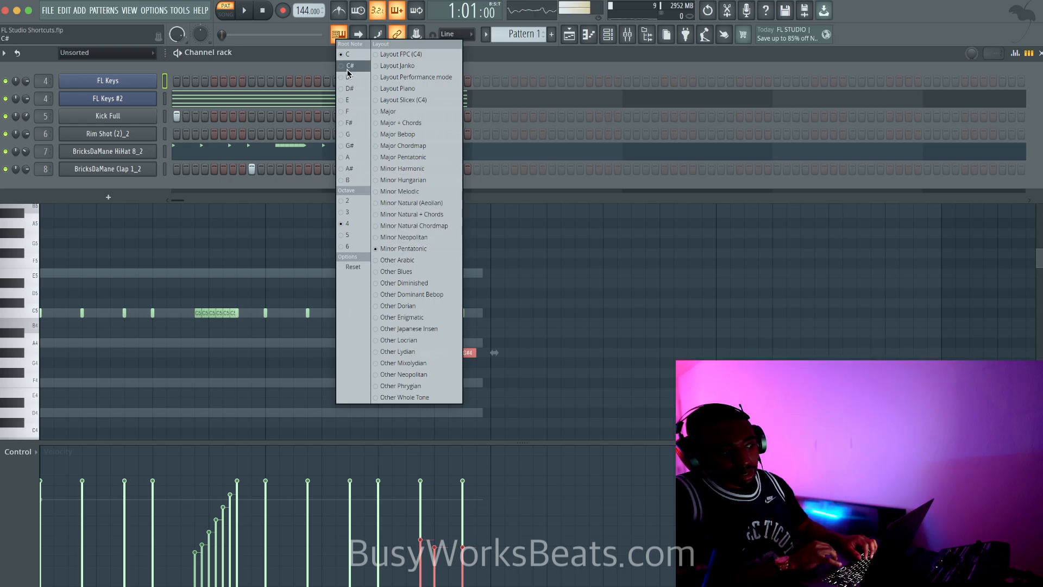
{"action": "left_click", "coordinate": [298, 67]}
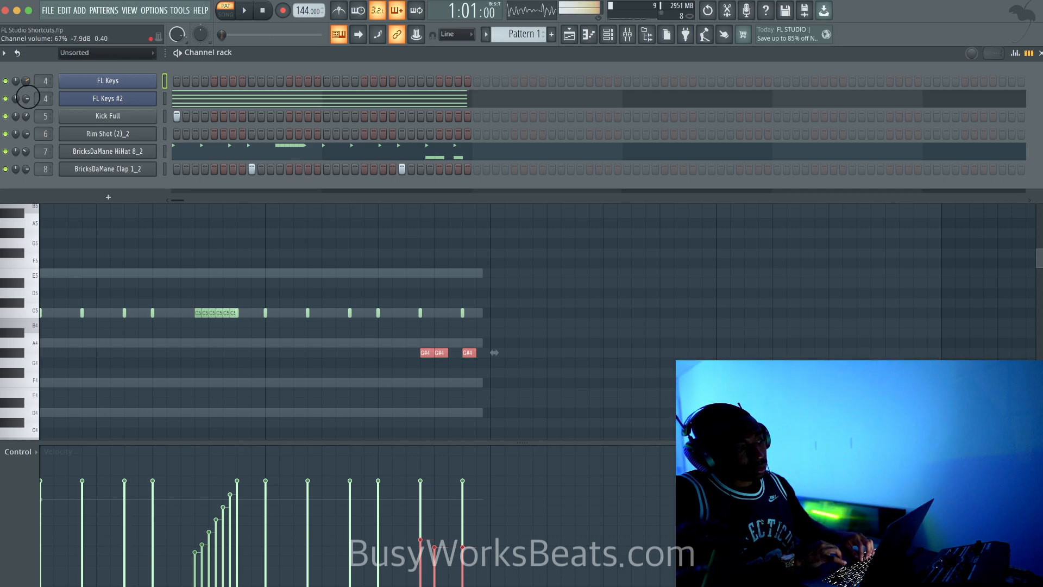
{"action": "key", "text": "space"}
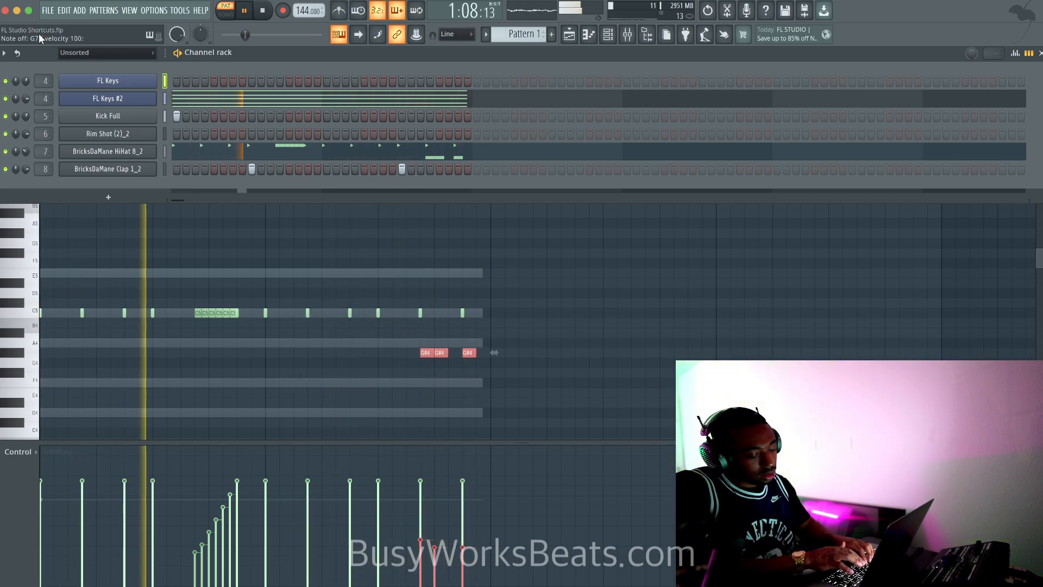
{"action": "key", "text": "space"}
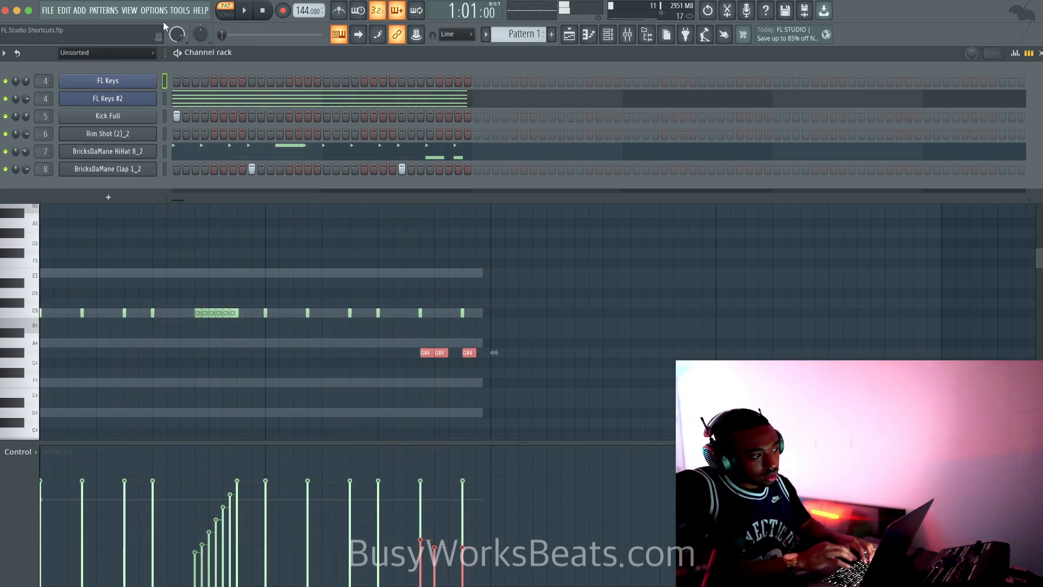
Step: Record a short melody of F7 and G7 notes into the FL Keys channel across the two-bar pattern
{"action": "left_click", "coordinate": [283, 11]}
{"action": "left_click", "coordinate": [523, 367]}
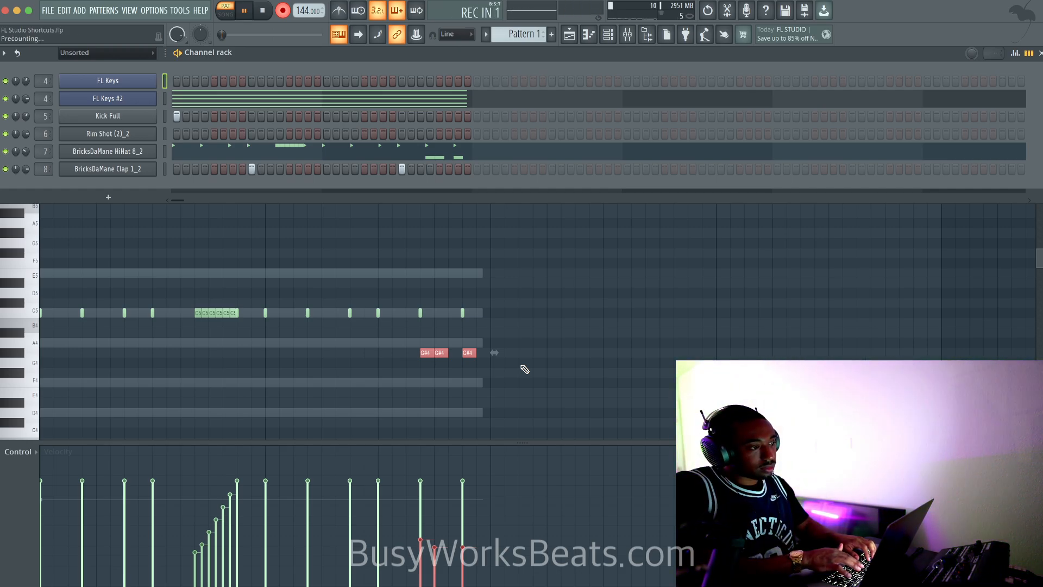
{"action": "key", "text": "bracketright"}
{"action": "key", "text": "bracketright"}
{"action": "key", "text": "bracketright"}
{"action": "key", "text": "bracketright"}
{"action": "key", "text": "bracketright"}
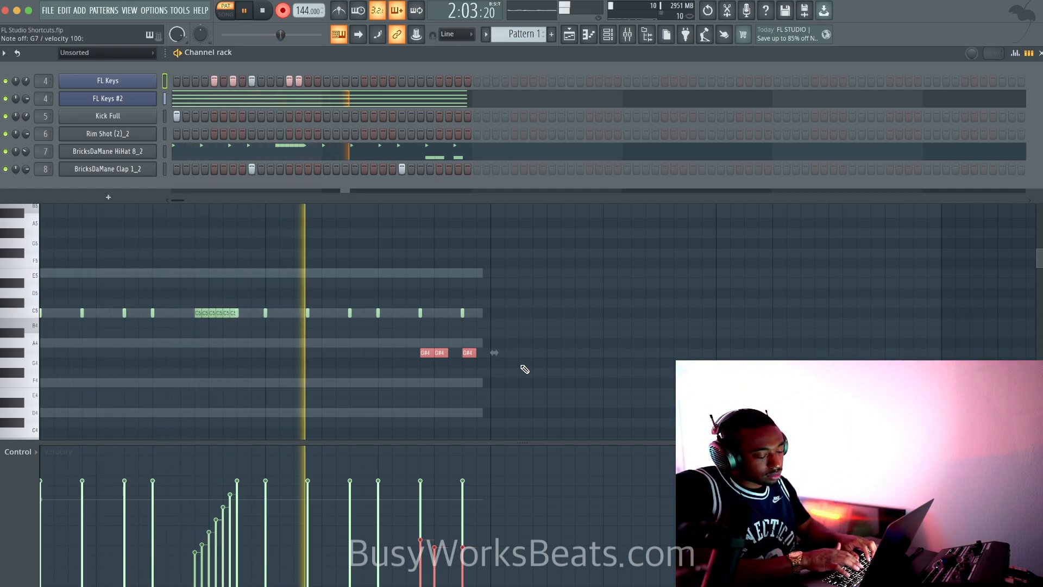
{"action": "key", "text": "space"}
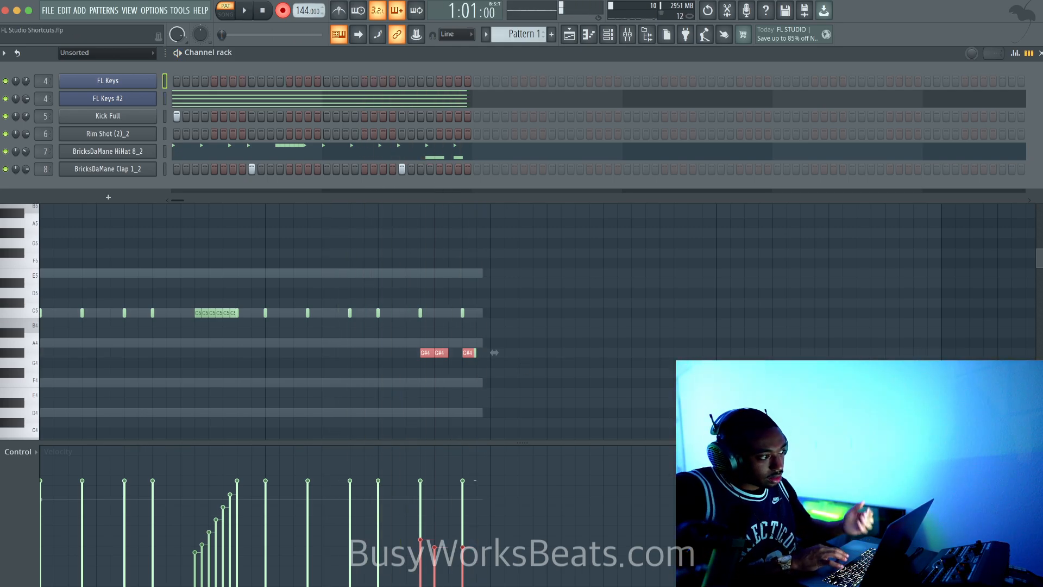
Step: Open the FL Keys channel in the piano roll, play it and select all recorded F7 and G7 notes
{"action": "right_click", "coordinate": [145, 85]}
{"action": "left_click", "coordinate": [174, 82]}
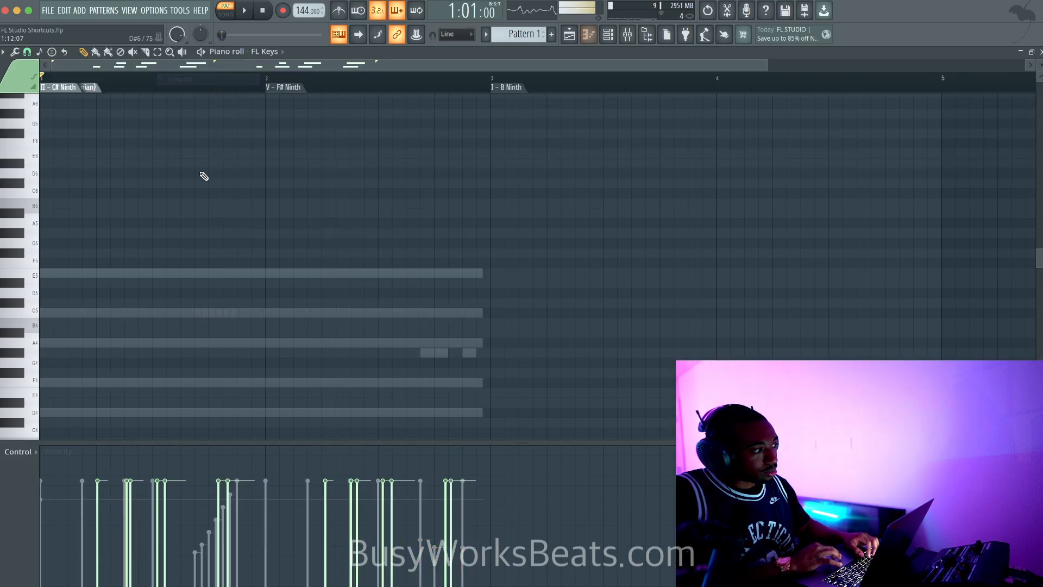
{"action": "key", "text": "space"}
{"action": "left_click_drag", "start_coordinate": [538, 303], "coordinate": [60, 211]}
{"action": "key", "text": "space"}
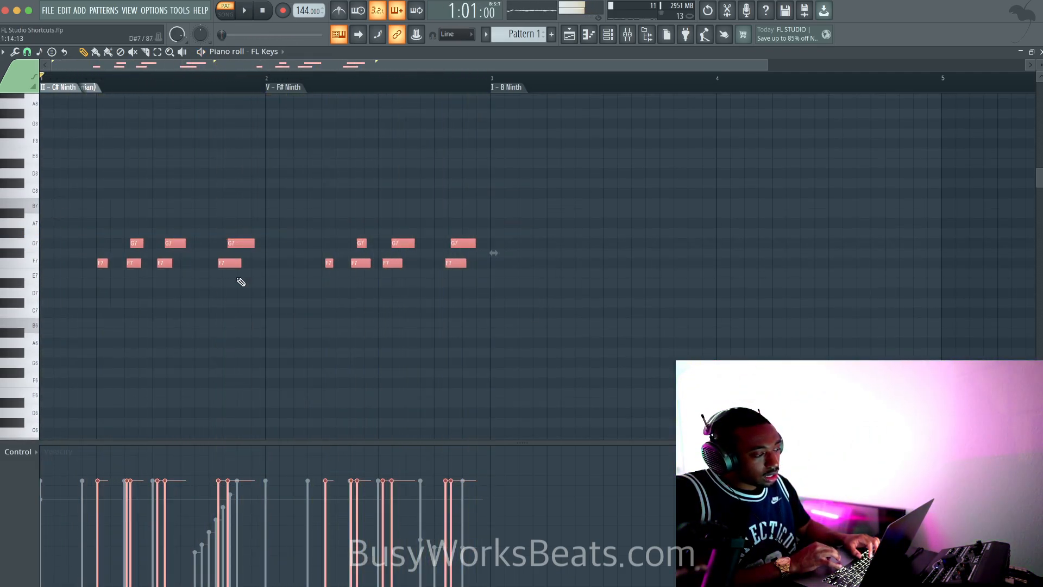
{"action": "left_click_drag", "start_coordinate": [562, 294], "coordinate": [56, 194]}
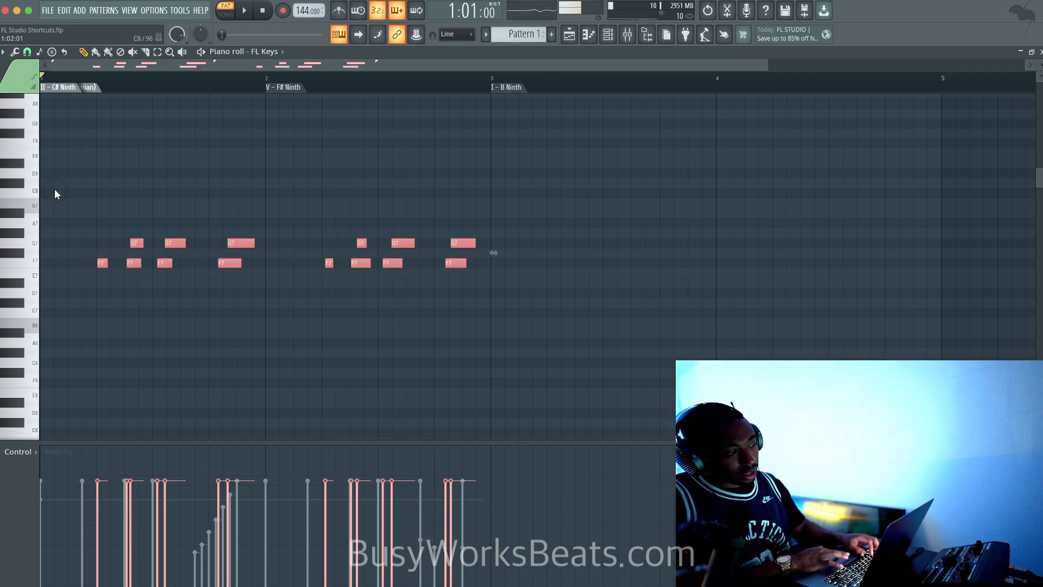
Step: Duplicate the selected melody one octave lower onto F6 and G6, deselect the notes and play the pattern
{"action": "mouse_move", "coordinate": [167, 261]}
{"action": "left_mouse_down"}
{"action": "mouse_move", "coordinate": [192, 264]}
{"action": "mouse_move", "coordinate": [170, 265]}
{"action": "left_mouse_up"}
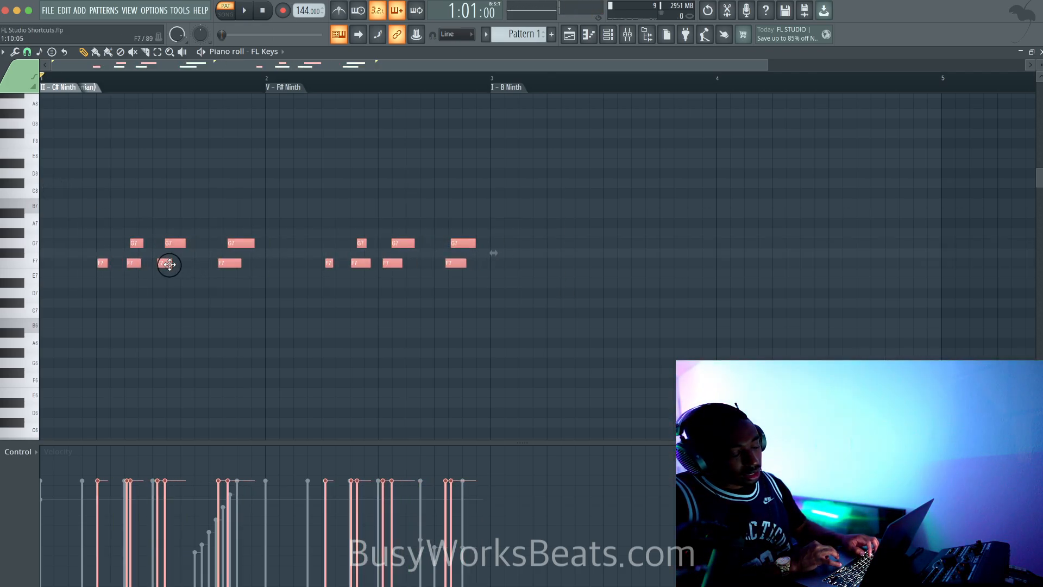
{"action": "key", "text": "super+Down"}
{"action": "right_click", "coordinate": [231, 302]}
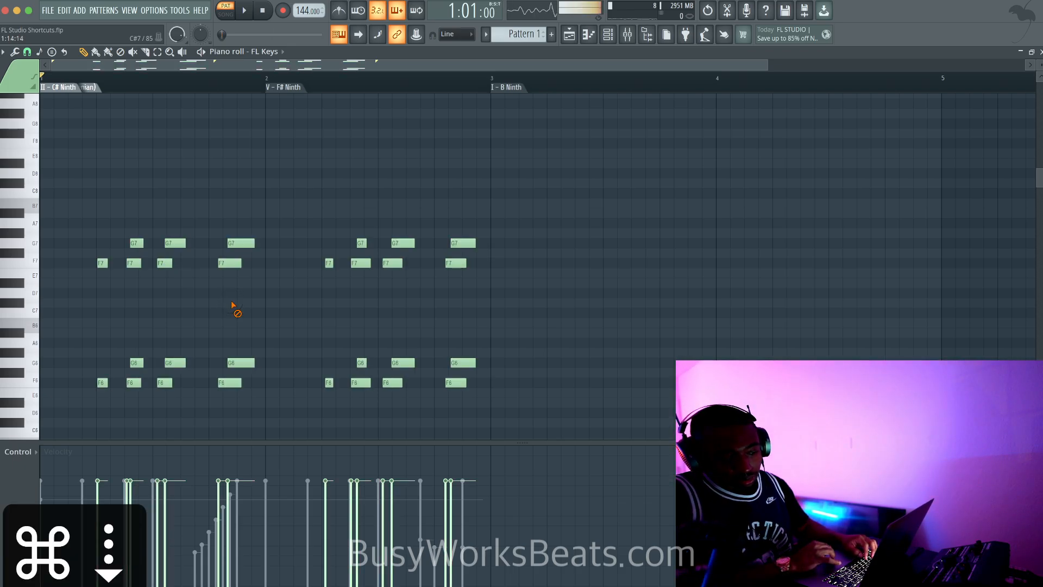
{"action": "key", "text": "space"}
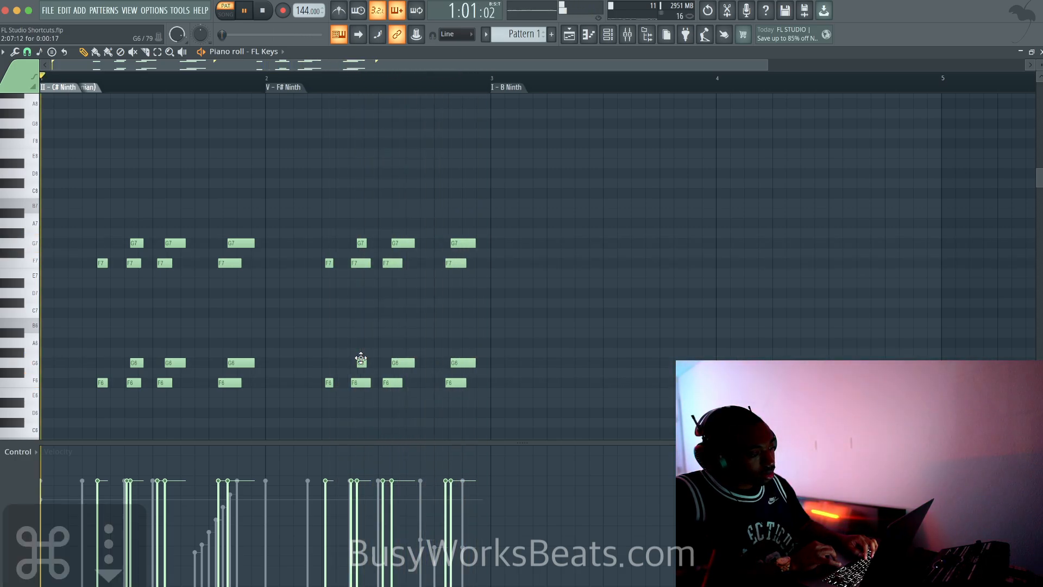
{"action": "key", "text": "space"}
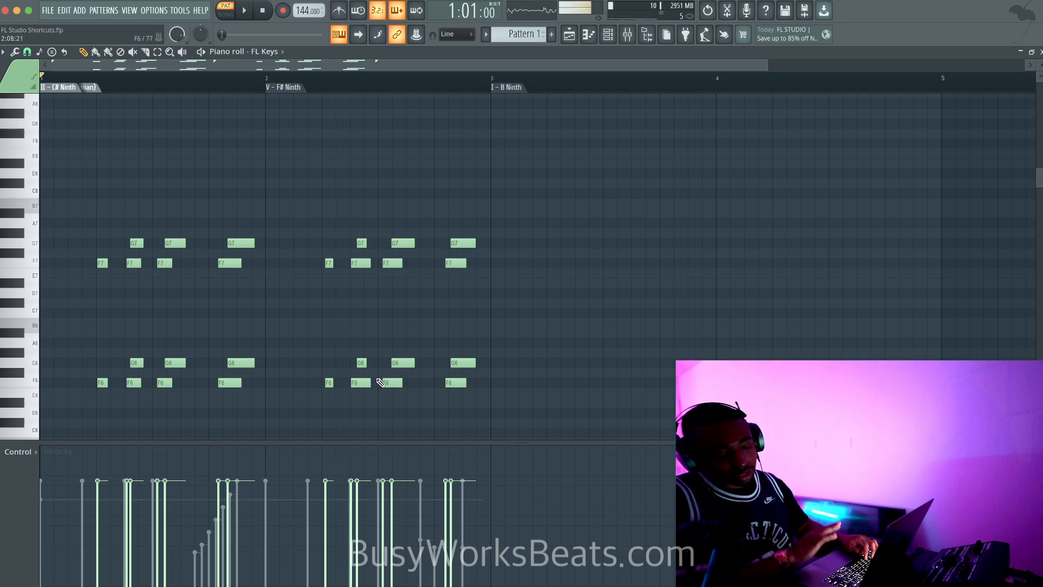
Step: Select the F6 and G6 notes, nudge them slightly later in fine steps and play the pattern
{"action": "left_click_drag", "start_coordinate": [525, 407], "coordinate": [64, 322]}
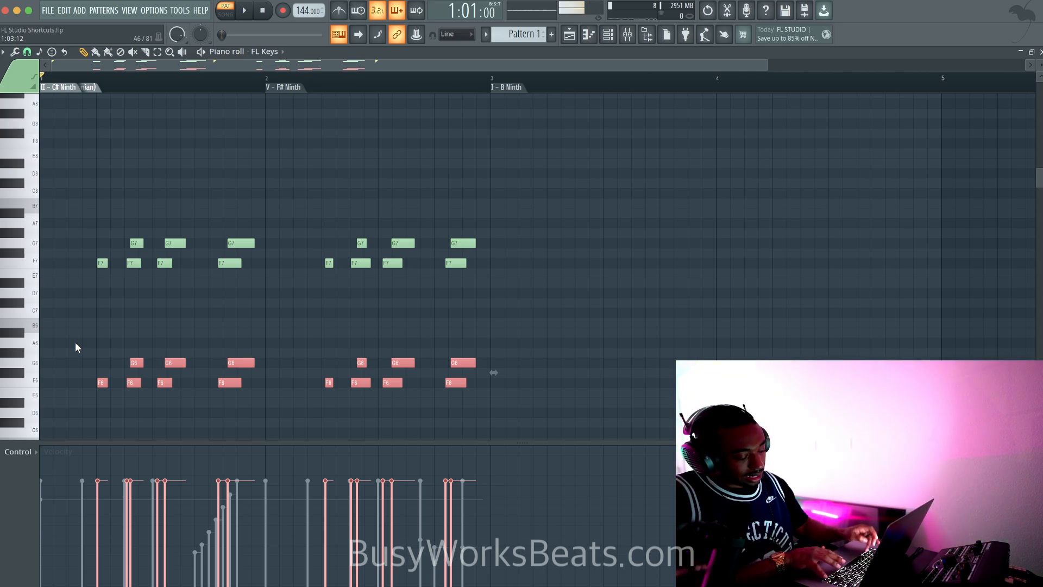
{"action": "key", "text": "shift+Right"}
{"action": "key", "text": "shift+Right"}
{"action": "key", "text": "shift+Right"}
{"action": "key", "text": "shift+Right"}
{"action": "key", "text": "shift+Right"}
{"action": "key", "text": "shift+Right"}
{"action": "key", "text": "shift+Right"}
{"action": "key", "text": "shift+Right"}
{"action": "key", "text": "shift+Right"}
{"action": "key", "text": "shift+Right"}
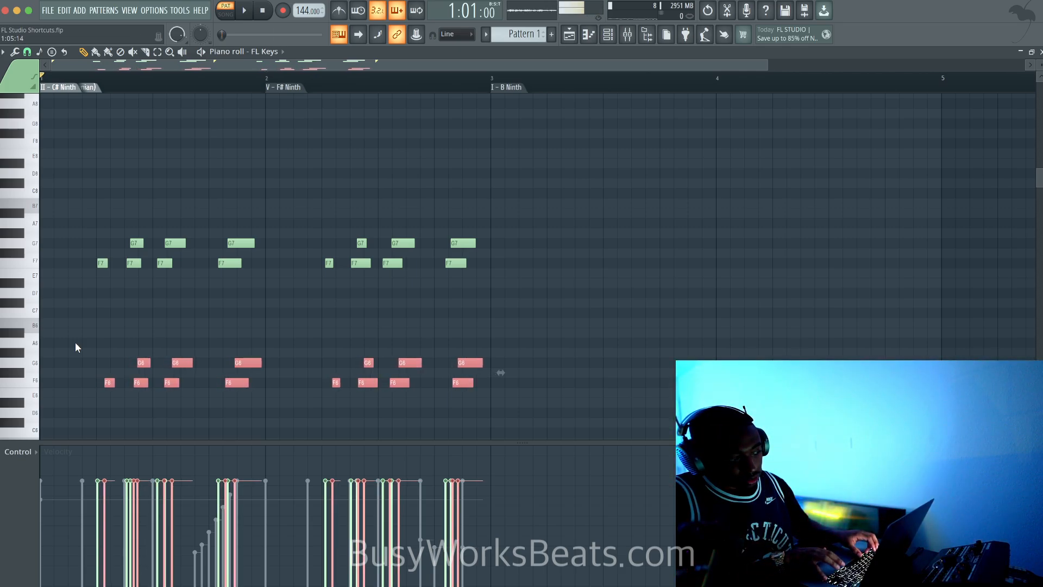
{"action": "key", "text": "space"}
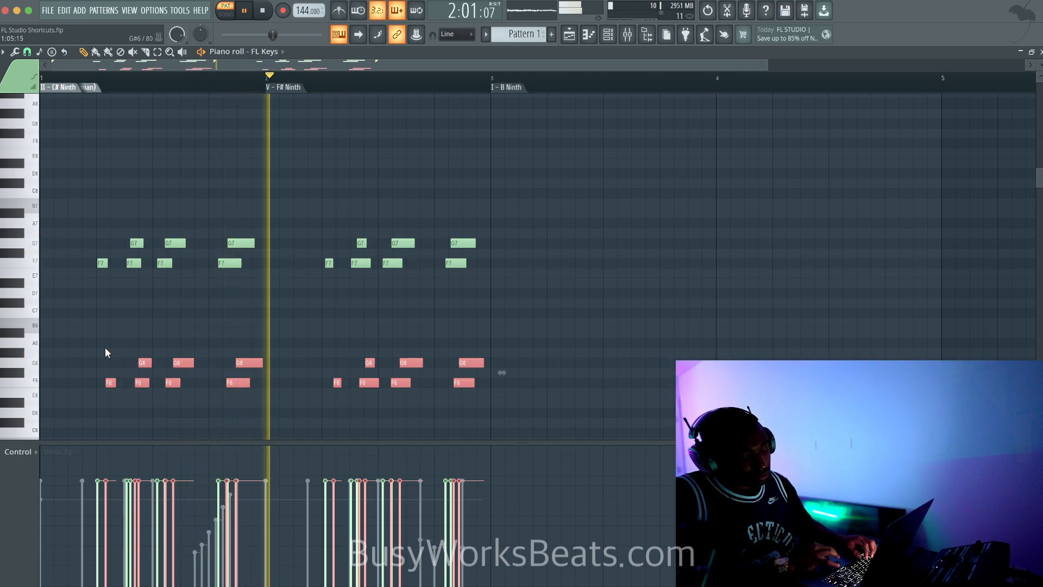
{"action": "key", "text": "space"}
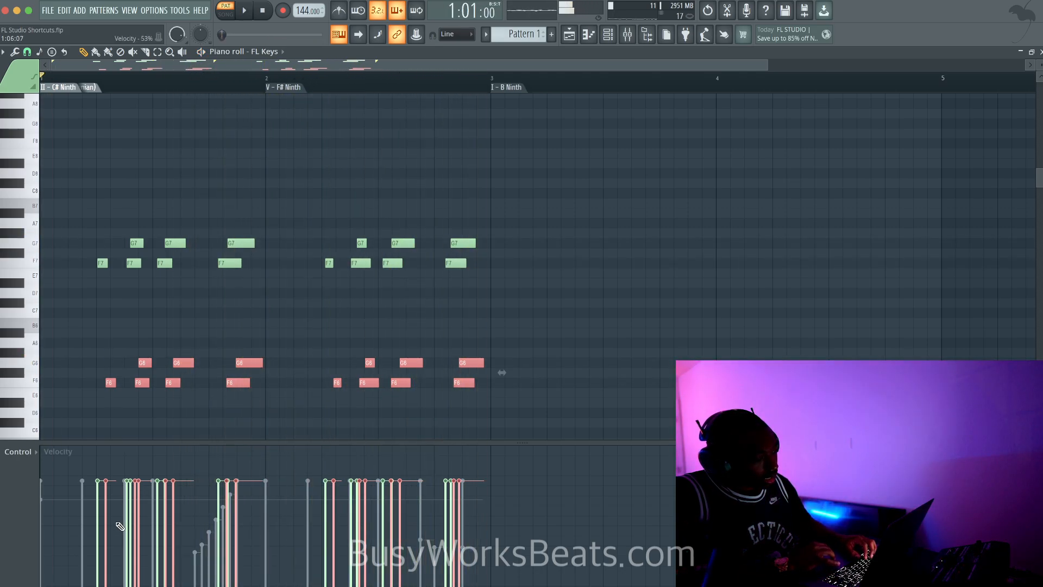
Step: Lower the velocities of the selected F6 and G6 notes to an even level and play the pattern
{"action": "left_click_drag", "start_coordinate": [89, 534], "coordinate": [238, 535]}
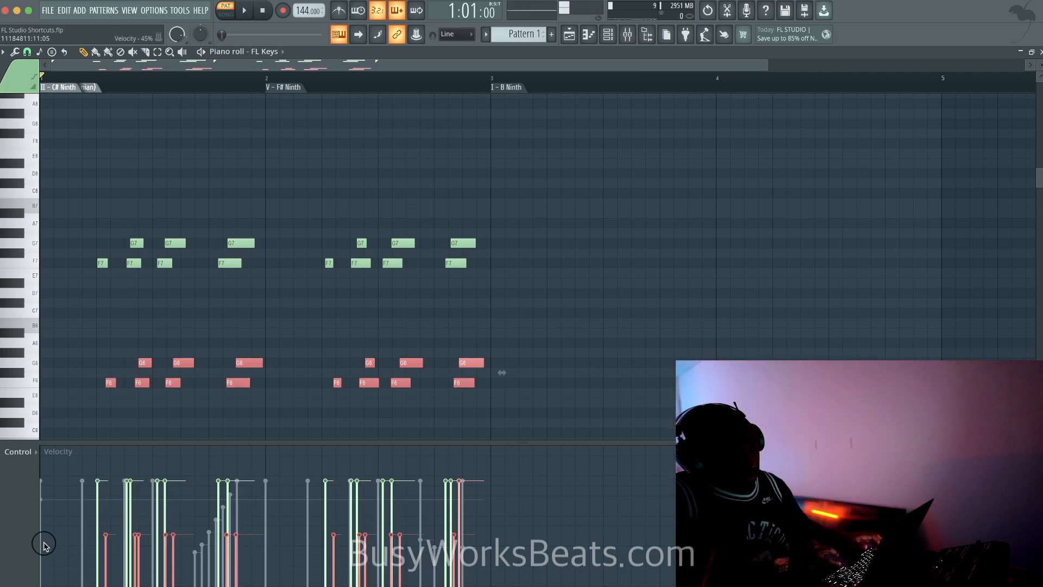
{"action": "key", "text": "space"}
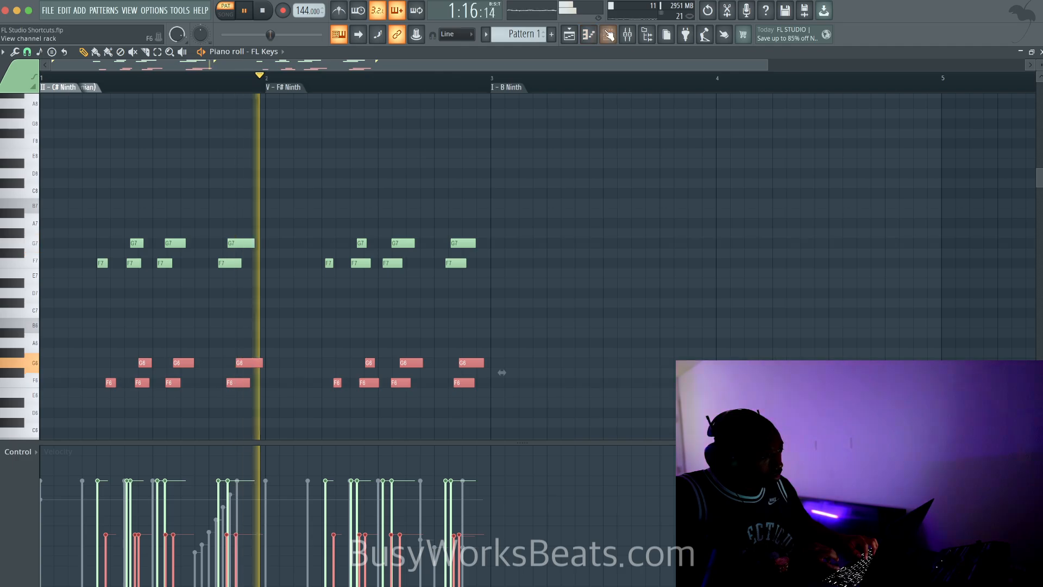
Step: Return to the channel rack, stop playback, select the FL Keys #2 channel and save the project
{"action": "key", "text": "F6"}
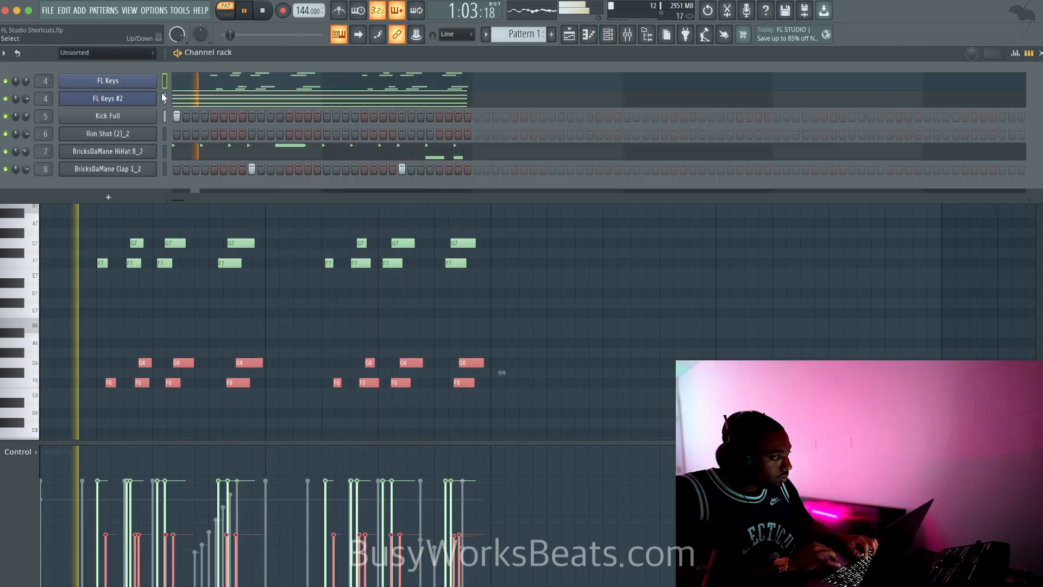
{"action": "left_click", "coordinate": [164, 115]}
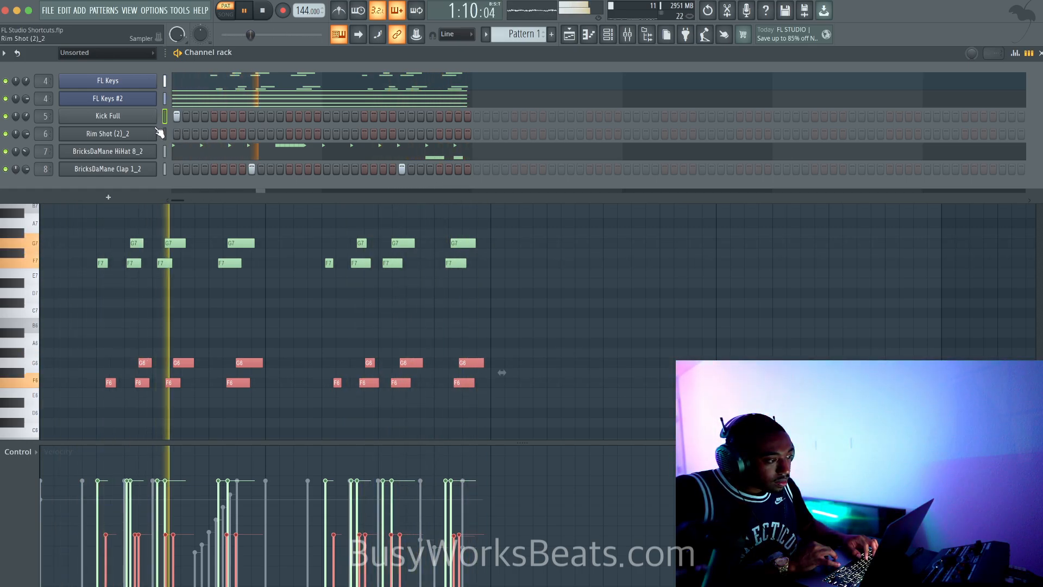
{"action": "key", "text": "space"}
{"action": "left_click", "coordinate": [164, 98]}
{"action": "key", "text": "super+s"}
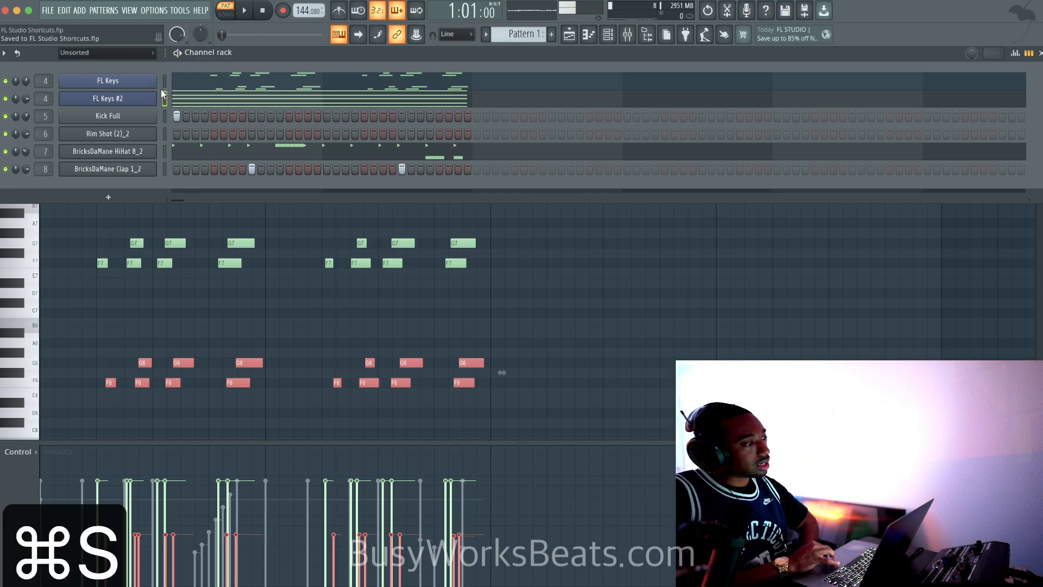
Step: Select the FL Keys and FL Keys #2 channels, transpose them by -3 semitones and play the pattern
{"action": "left_click_drag", "start_coordinate": [164, 86], "coordinate": [165, 101]}
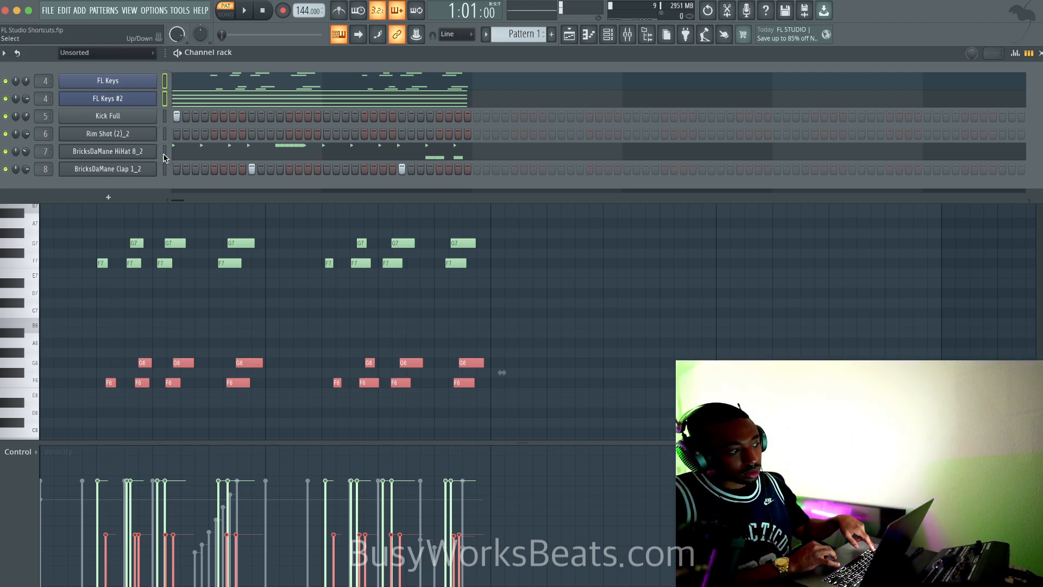
{"action": "left_click", "coordinate": [5, 53]}
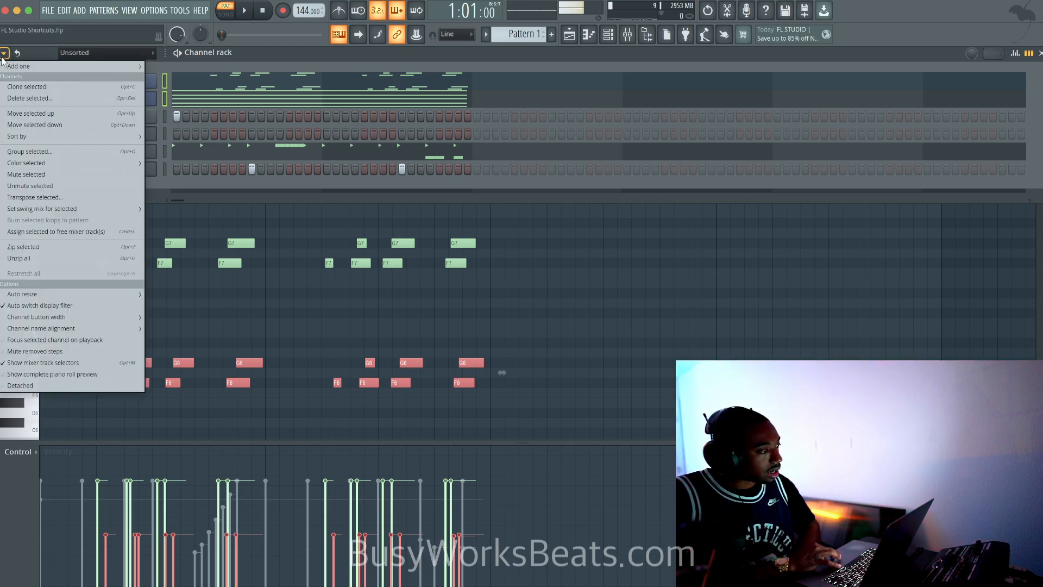
{"action": "left_click", "coordinate": [54, 197]}
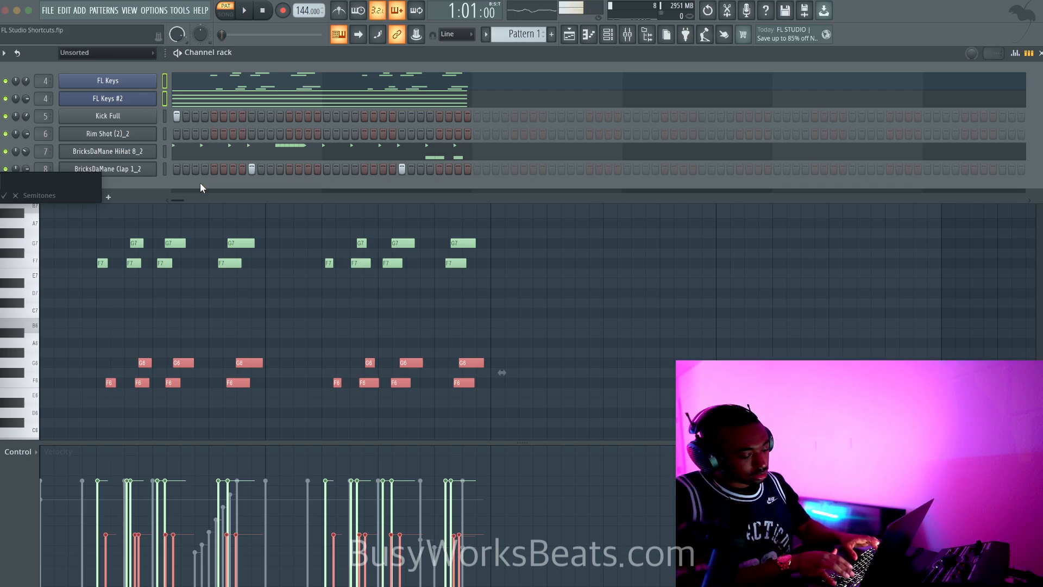
{"action": "type", "text": "-3"}
{"action": "key", "text": "Return"}
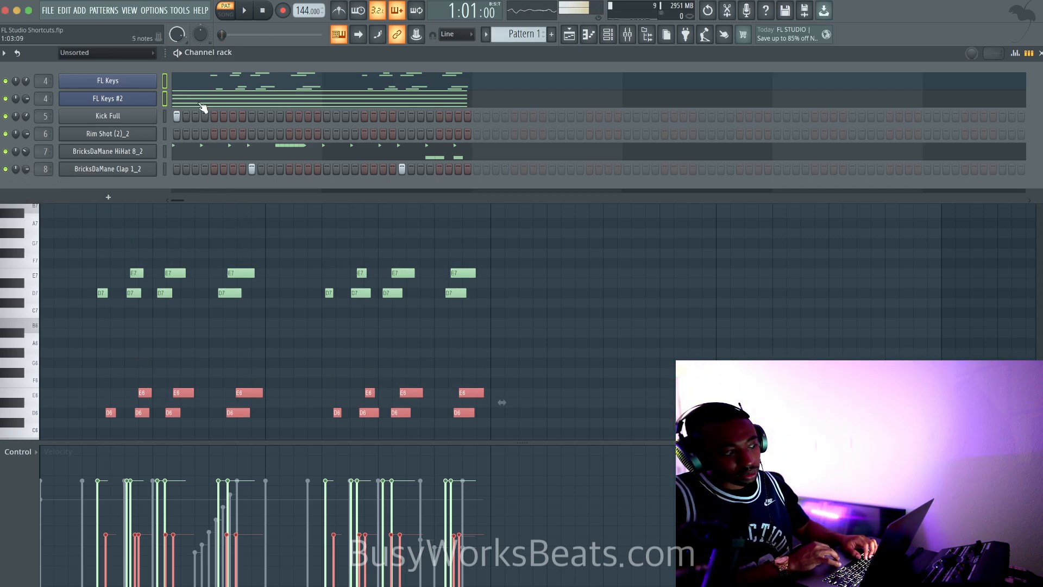
{"action": "key", "text": "space"}
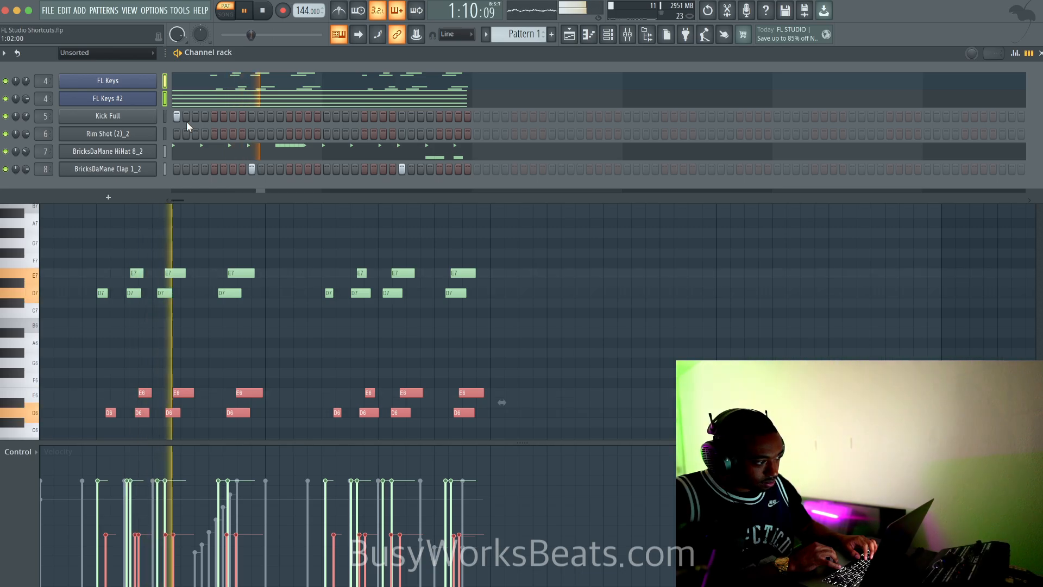
{"action": "key", "text": "space"}
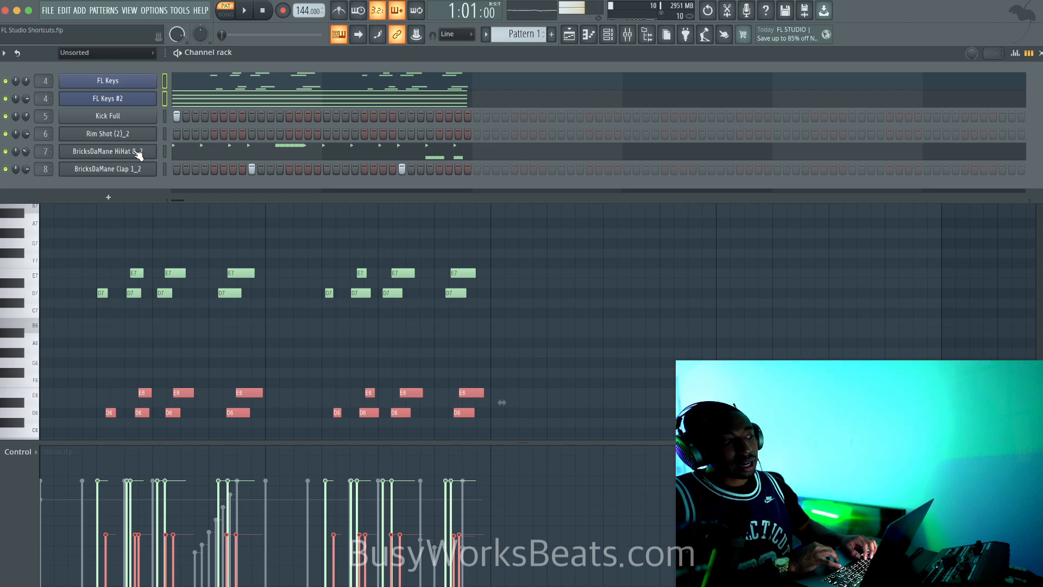
Step: Set the BricksDaMane HiHat 8_2 channel's fine time shift to 0:05, play the pattern and save the project
{"action": "left_click", "coordinate": [138, 152]}
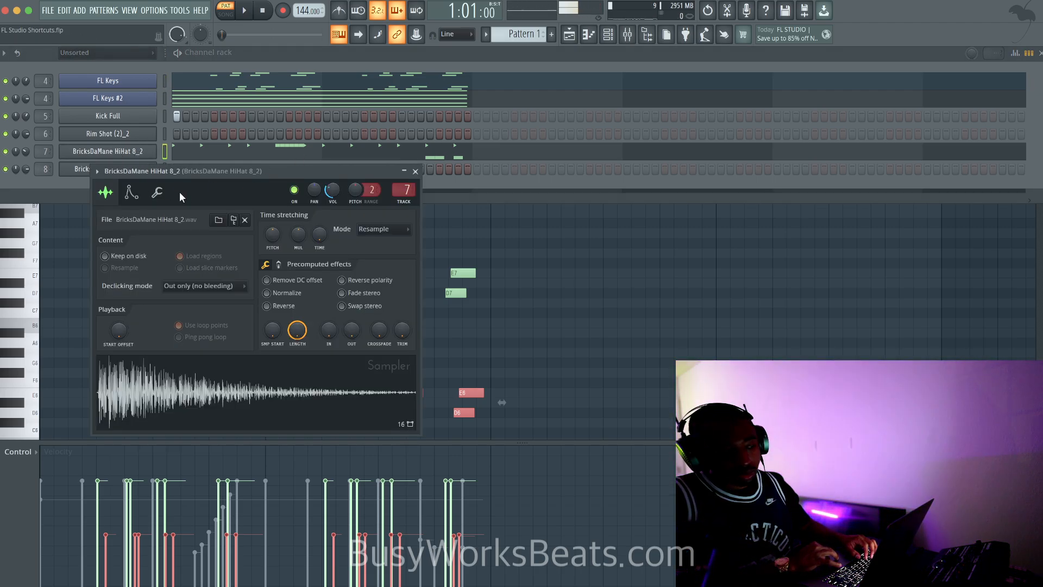
{"action": "left_click", "coordinate": [157, 192]}
{"action": "left_click_drag", "start_coordinate": [271, 117], "coordinate": [323, 366]}
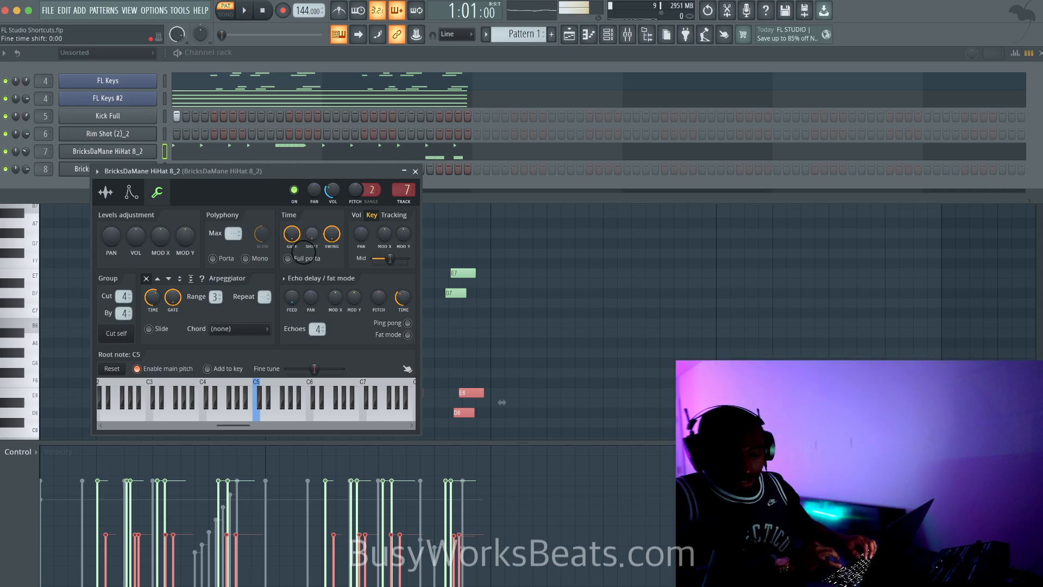
{"action": "left_click_drag", "start_coordinate": [312, 234], "coordinate": [271, 109]}
{"action": "key", "text": "space"}
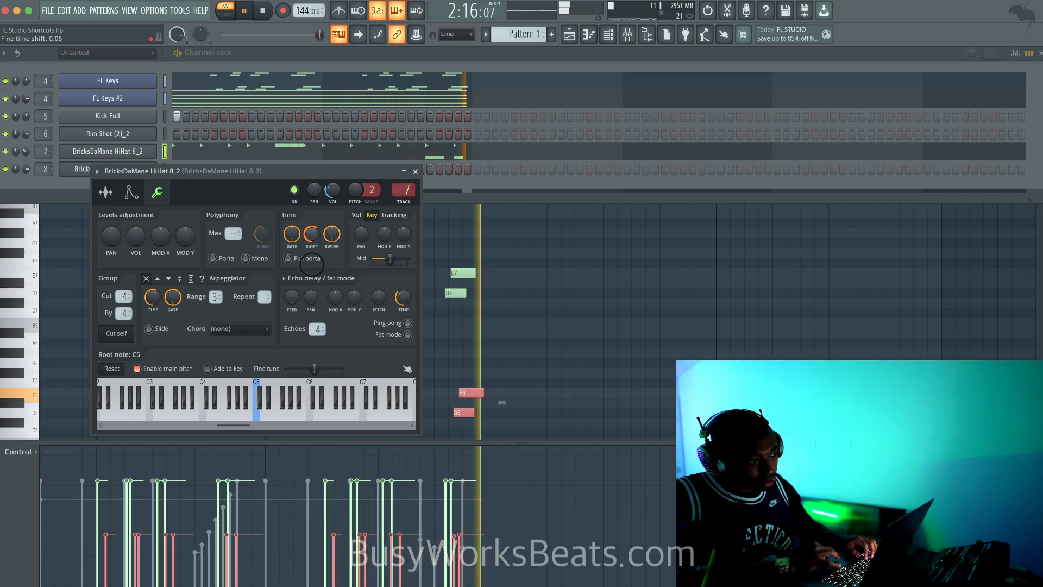
{"action": "key", "text": "space"}
{"action": "left_click_drag", "start_coordinate": [308, 238], "coordinate": [312, 267]}
{"action": "key", "text": "super+s"}
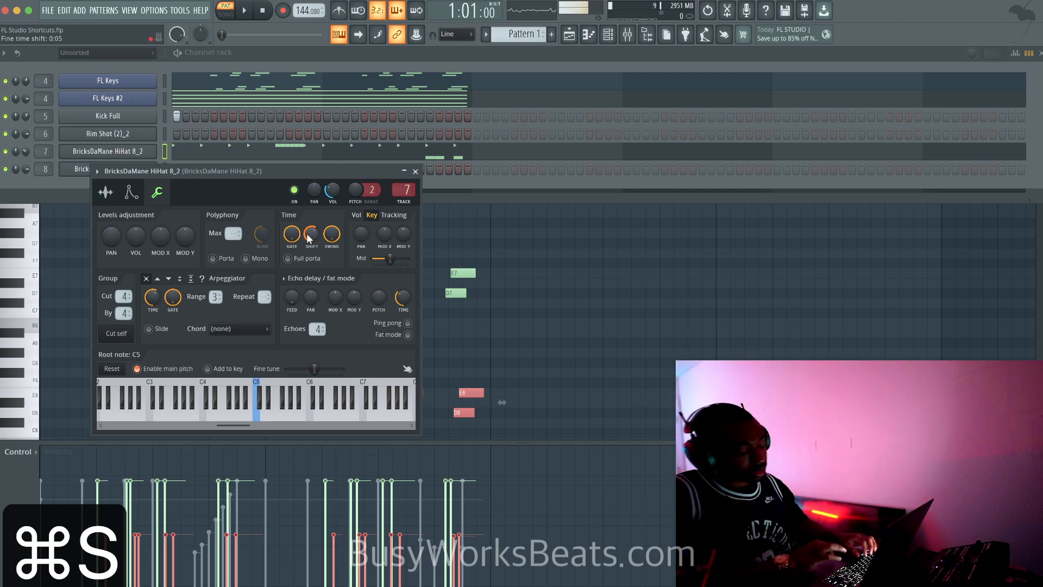
Step: Set the BricksDaMane HiHat 8_2 channel's fine time shift to 0:07 with the pattern playing, and close its settings
{"action": "key", "text": "space"}
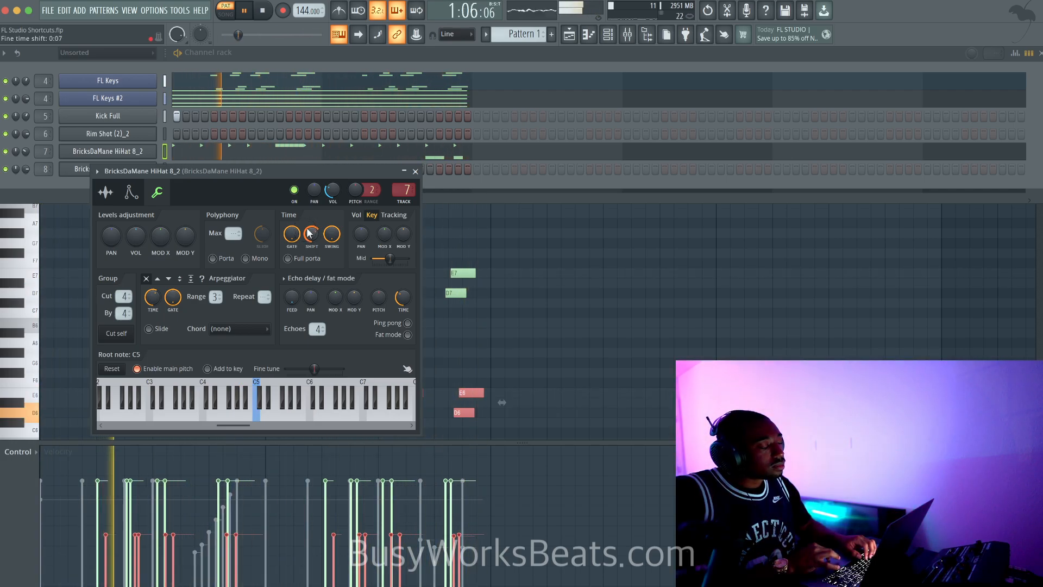
{"action": "left_click", "coordinate": [417, 173]}
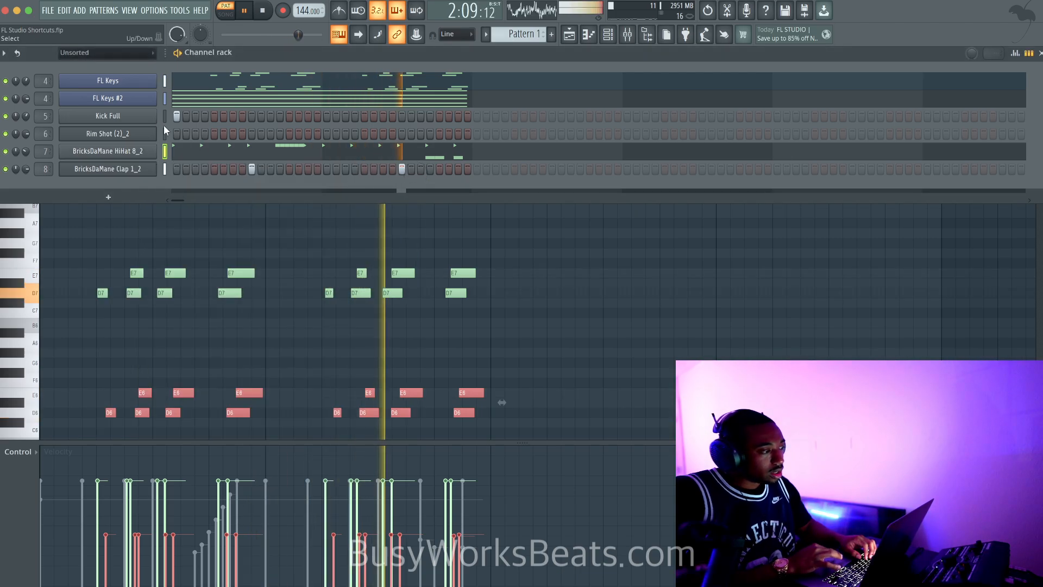
Step: Add a Kick Full hit on step 13, set that channel's fine time shift to 0:05 and save the project
{"action": "left_click", "coordinate": [108, 116]}
{"action": "left_click", "coordinate": [127, 161]}
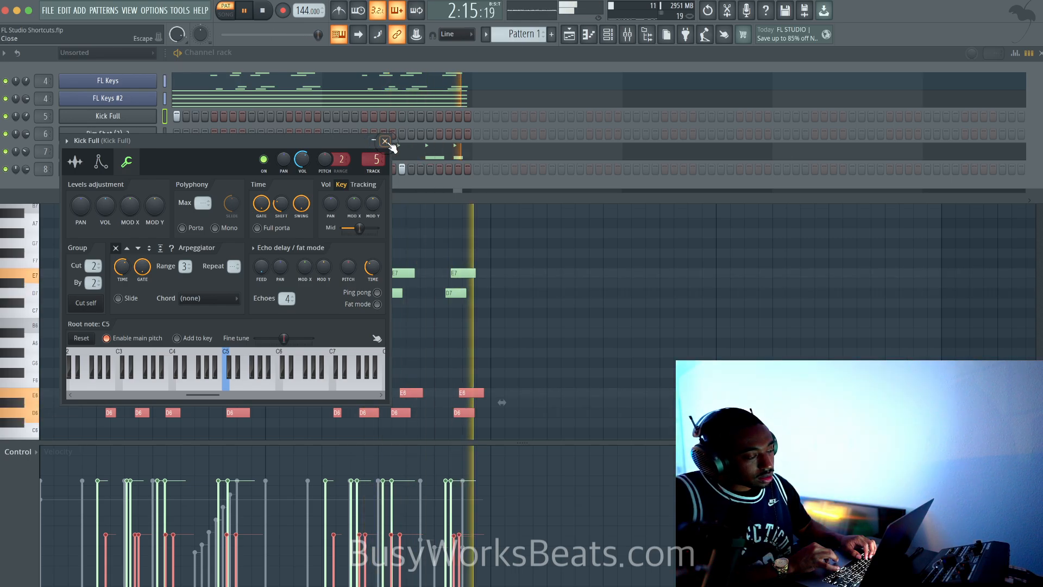
{"action": "left_click", "coordinate": [386, 142]}
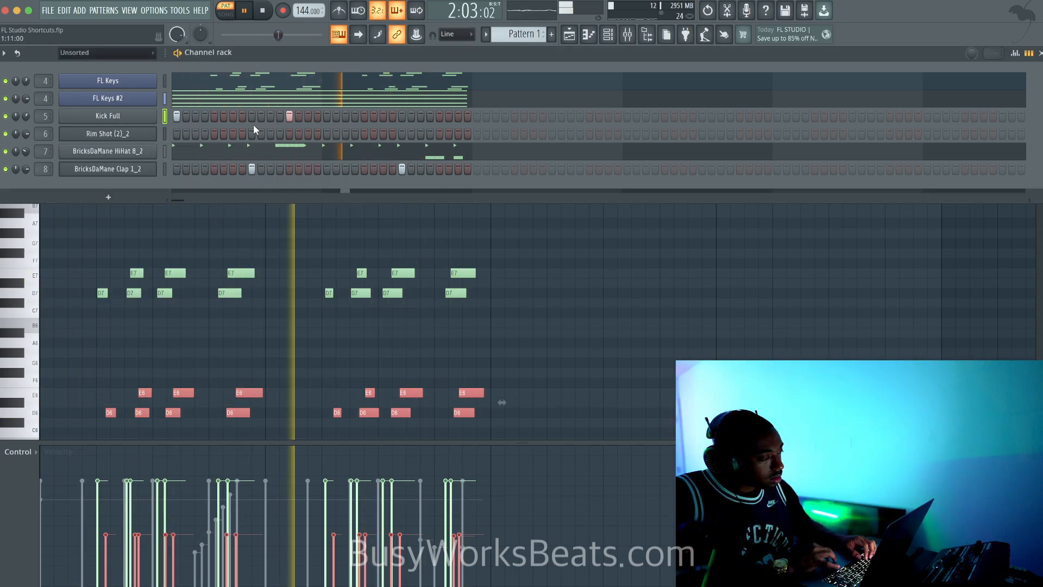
{"action": "left_click", "coordinate": [108, 116]}
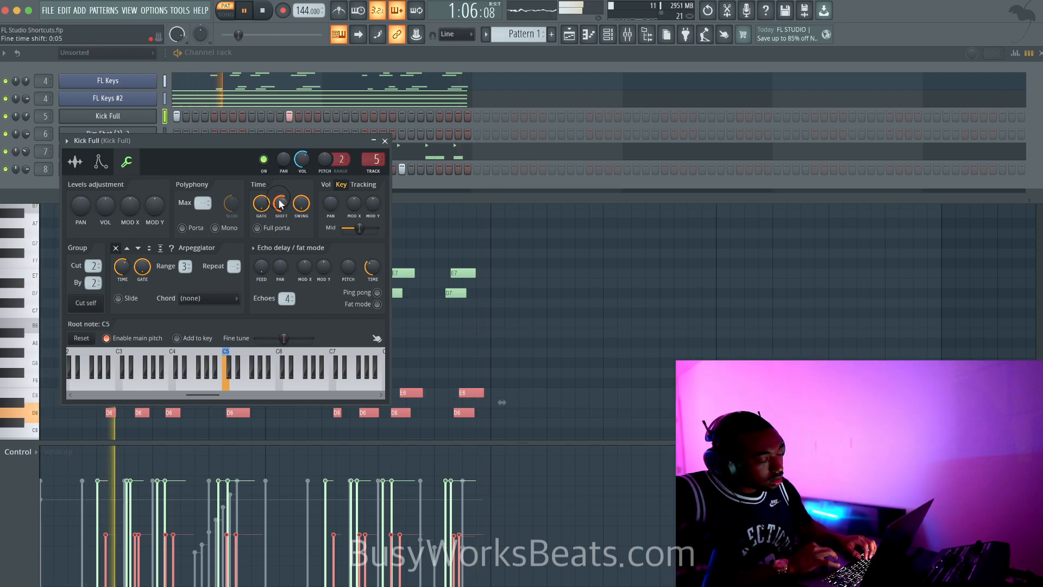
{"action": "left_click", "coordinate": [384, 141]}
{"action": "key", "text": "super+s"}
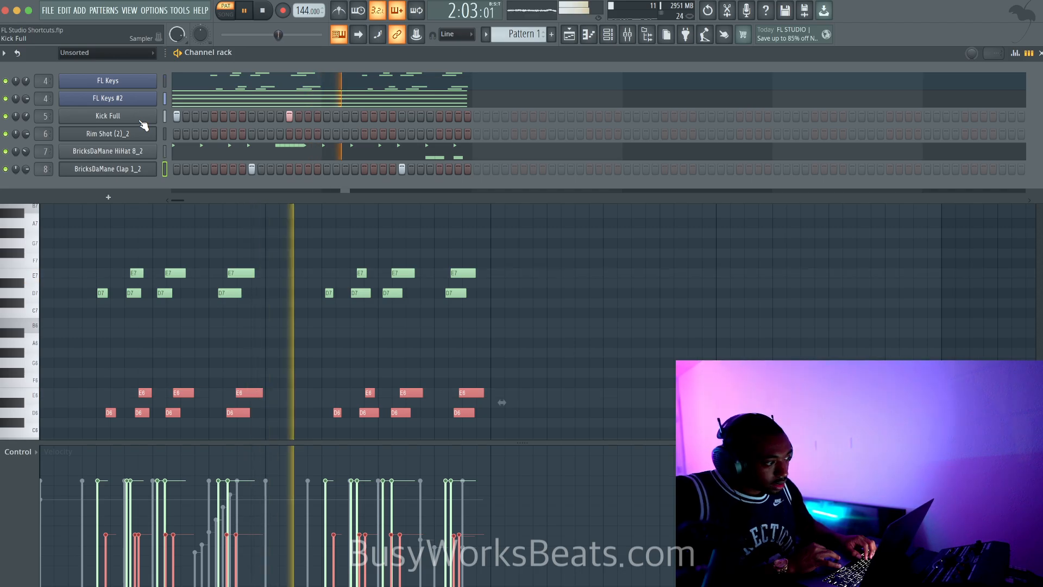
Step: Set the FL Keys #2 channel's fine time shift to 0:02, play the pattern and close the channel settings
{"action": "key", "text": "space"}
{"action": "left_click", "coordinate": [123, 103]}
{"action": "left_click", "coordinate": [78, 141]}
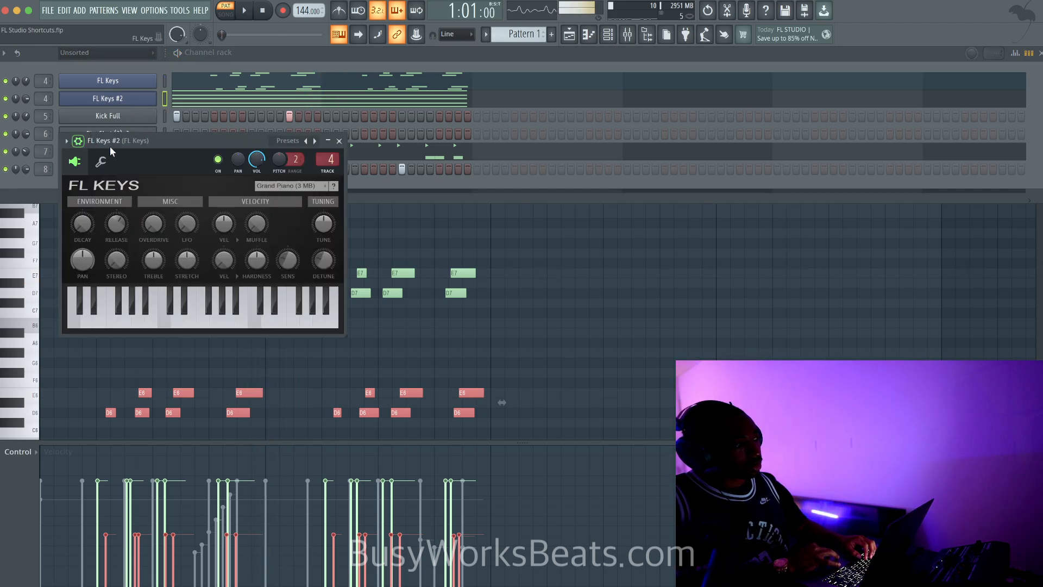
{"action": "left_click", "coordinate": [100, 161]}
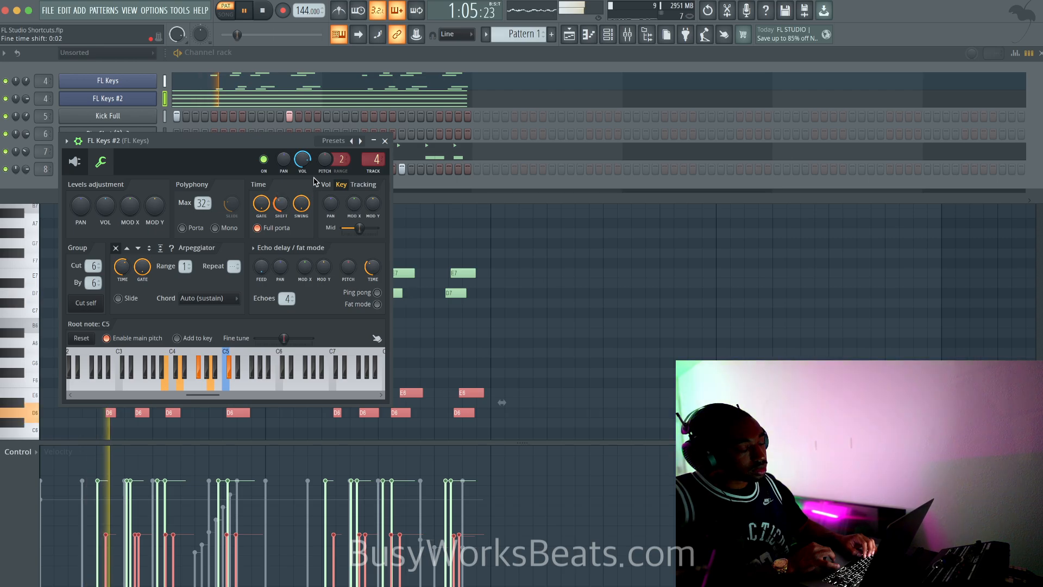
{"action": "left_click", "coordinate": [386, 141]}
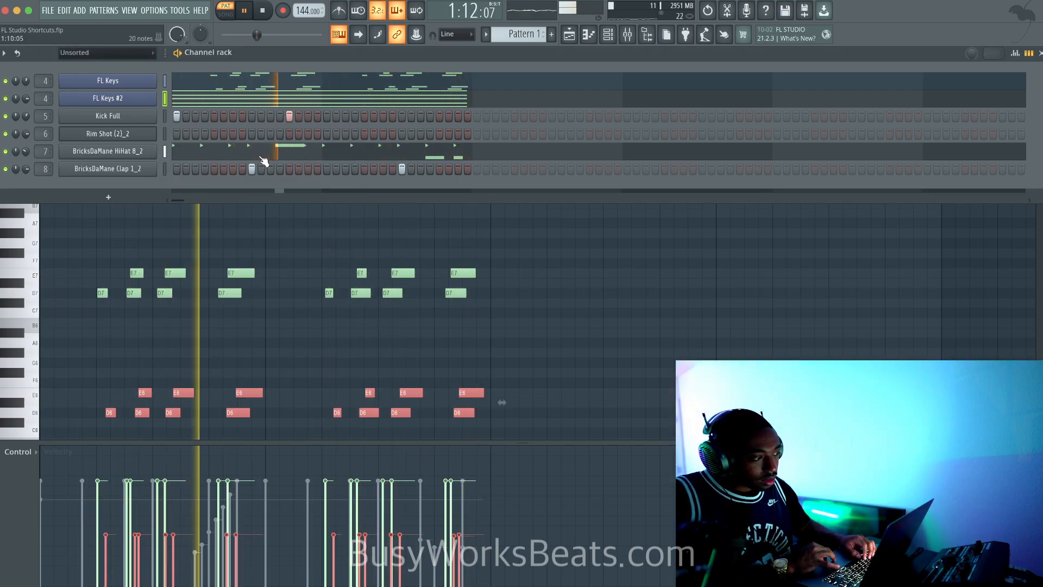
Step: Set the FL Keys channel's fine time shift to 0:06 and close its settings
{"action": "left_click", "coordinate": [142, 91]}
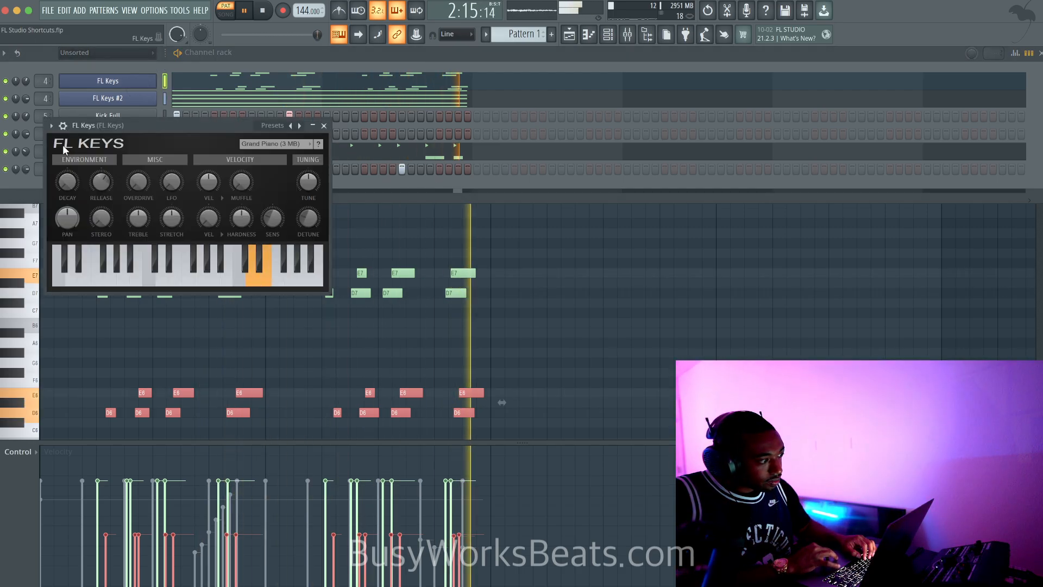
{"action": "left_click", "coordinate": [85, 146]}
{"action": "mouse_move", "coordinate": [266, 191]}
{"action": "left_mouse_down"}
{"action": "mouse_move", "coordinate": [266, 180]}
{"action": "mouse_move", "coordinate": [268, 191]}
{"action": "left_mouse_up"}
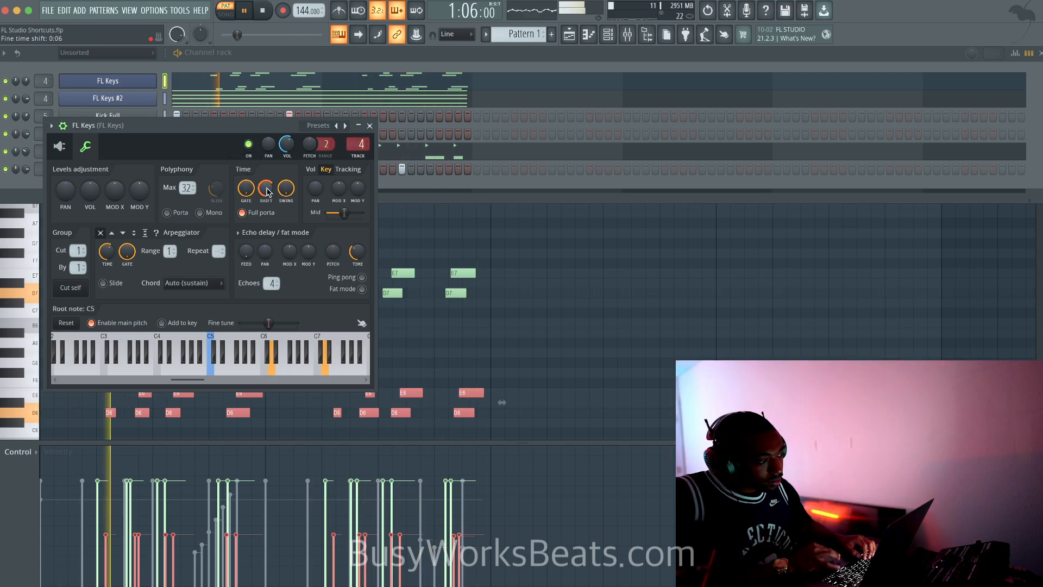
{"action": "left_click", "coordinate": [369, 126]}
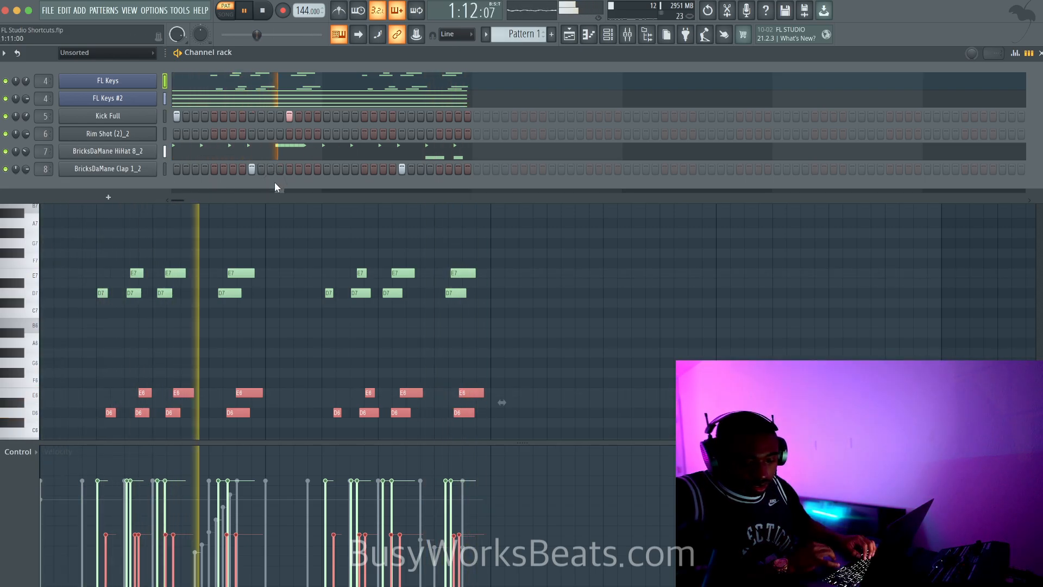
Step: Stop playback and show the mixer with the FL Keys #2 channel selected in the channel rack
{"action": "key", "text": "space"}
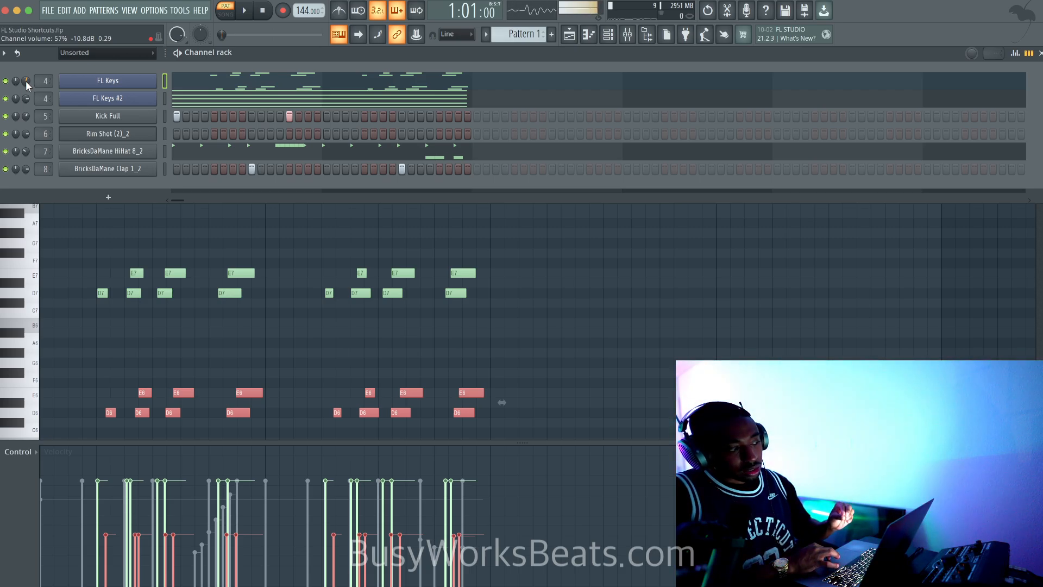
{"action": "left_click", "coordinate": [630, 35]}
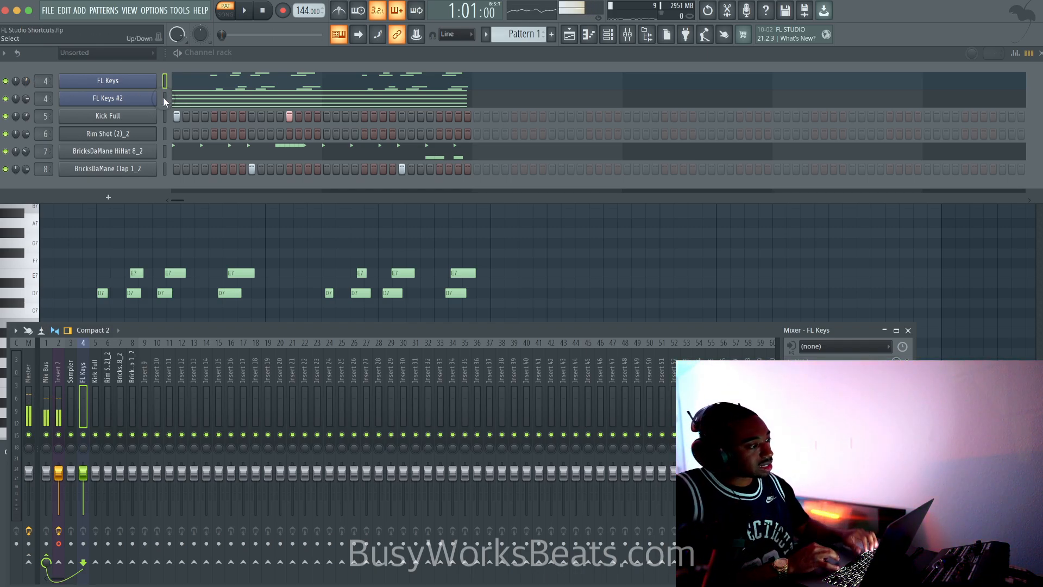
{"action": "left_click", "coordinate": [164, 98]}
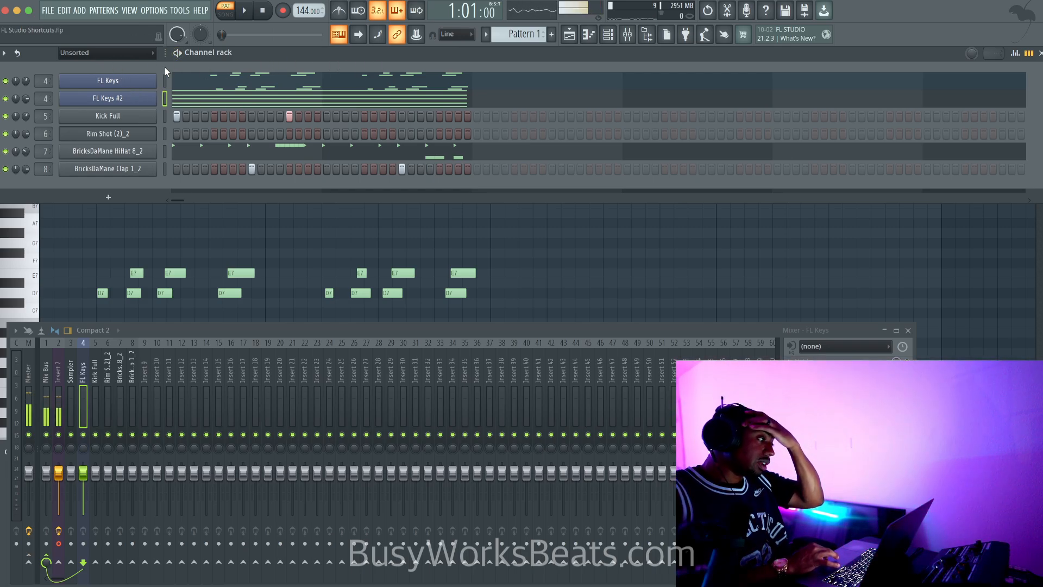
Step: Filter the channel rack to Audio and select the second and third audio channels
{"action": "left_click", "coordinate": [136, 56]}
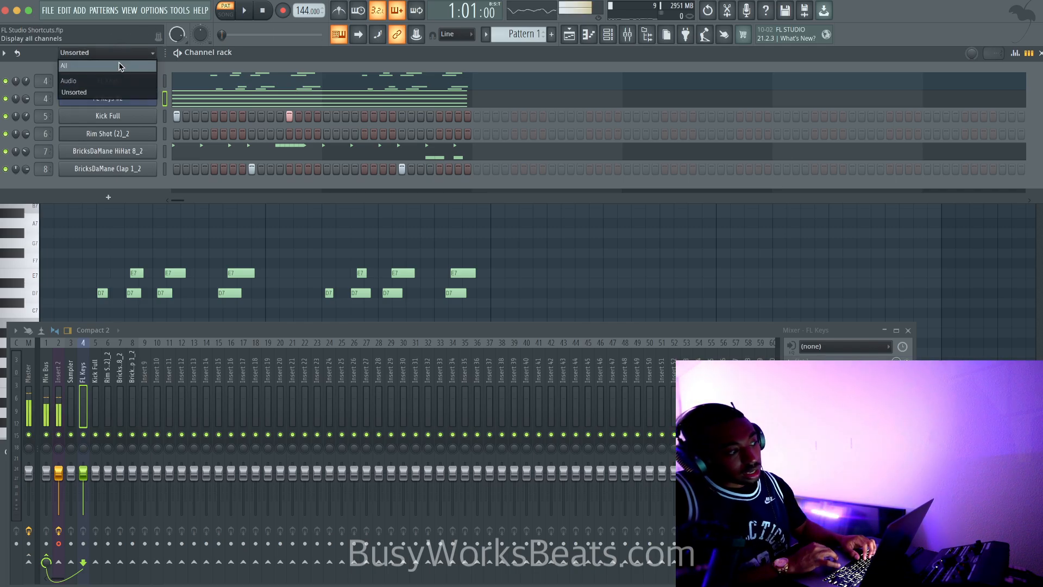
{"action": "left_click", "coordinate": [109, 82]}
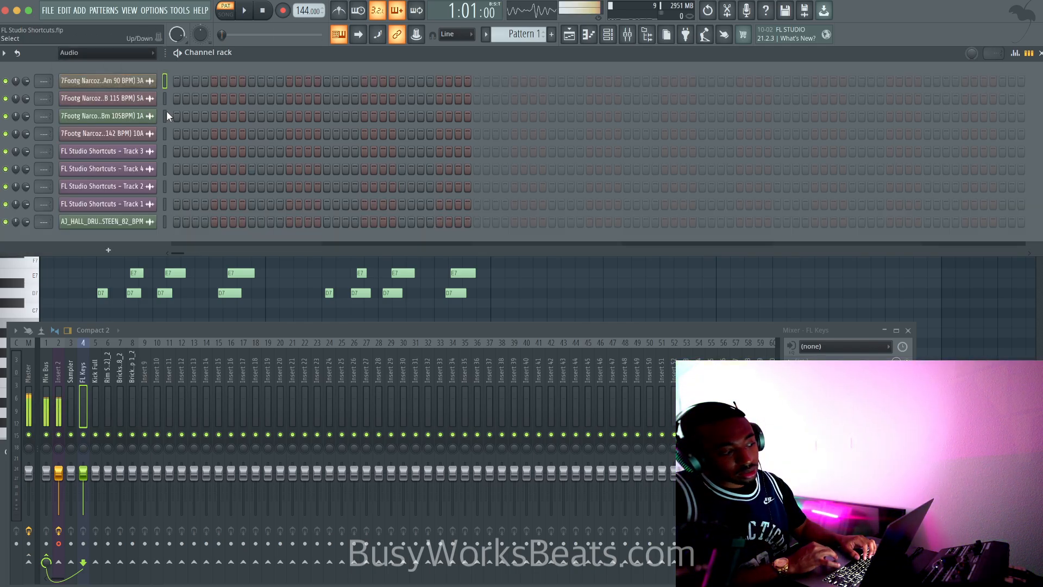
{"action": "left_click_drag", "start_coordinate": [165, 111], "coordinate": [165, 93]}
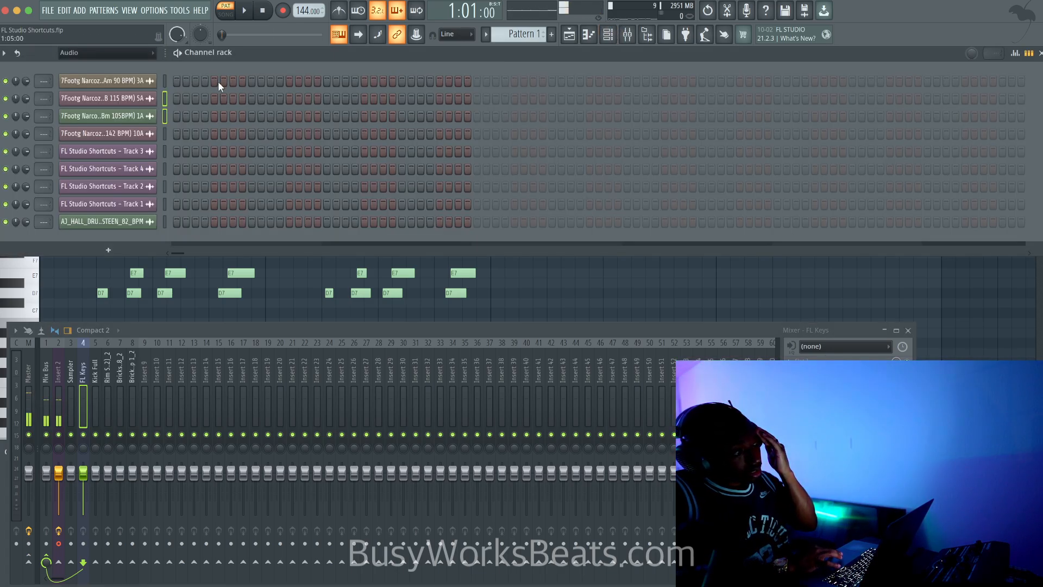
Step: Compare the All, Unsorted and Audio filters of the channel rack, finishing on Audio
{"action": "left_click", "coordinate": [111, 53]}
{"action": "left_click", "coordinate": [103, 67]}
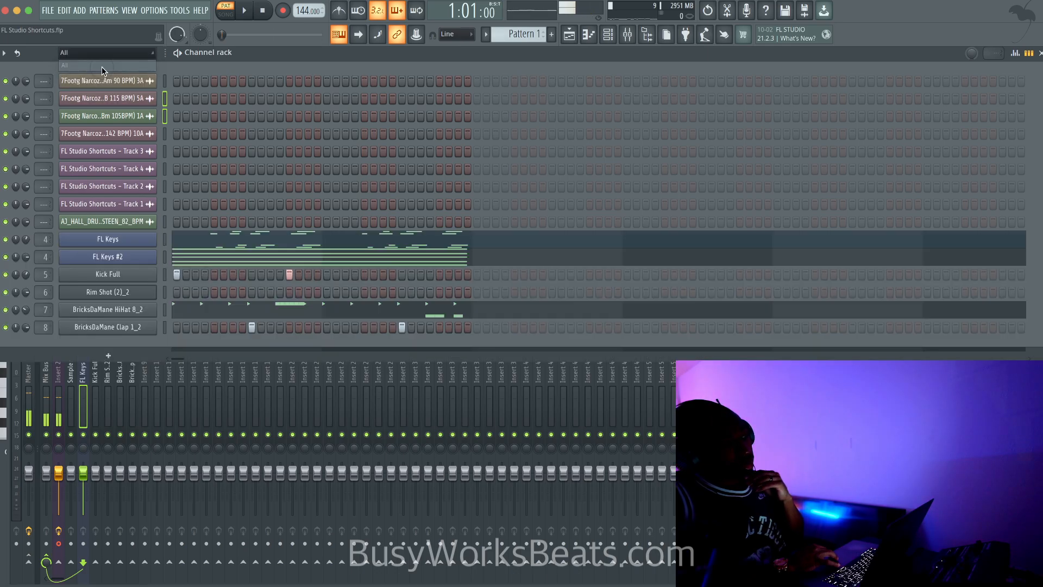
{"action": "left_click", "coordinate": [112, 53]}
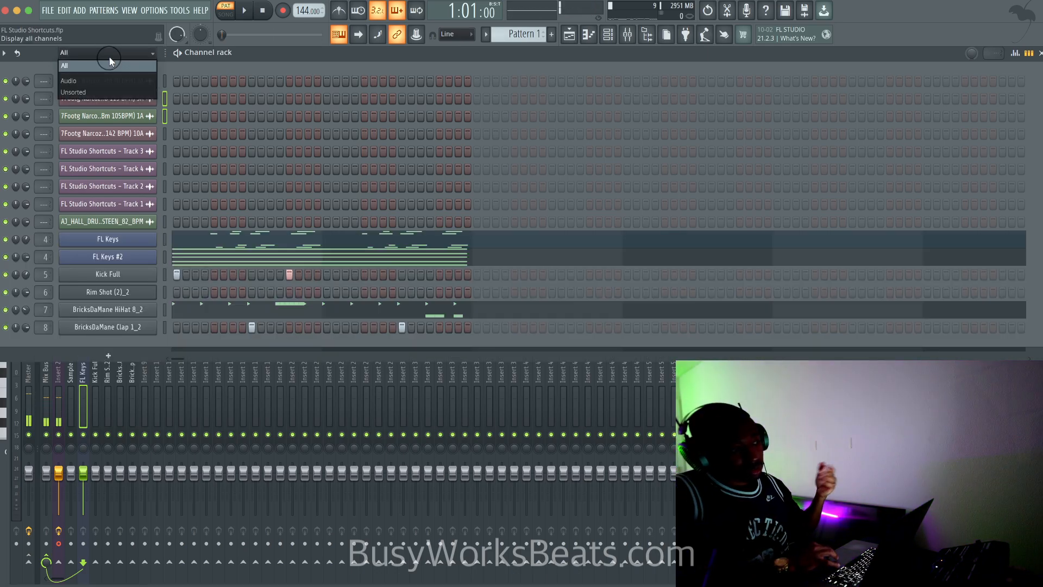
{"action": "left_click", "coordinate": [103, 92]}
{"action": "left_click", "coordinate": [108, 53]}
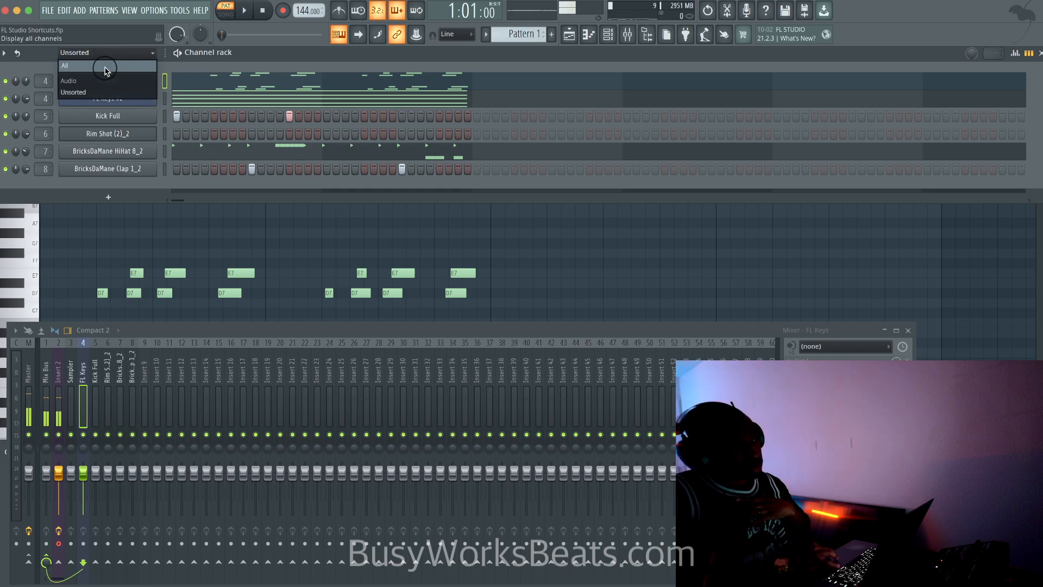
{"action": "left_click", "coordinate": [109, 65]}
{"action": "left_click", "coordinate": [108, 54]}
{"action": "left_click", "coordinate": [106, 80]}
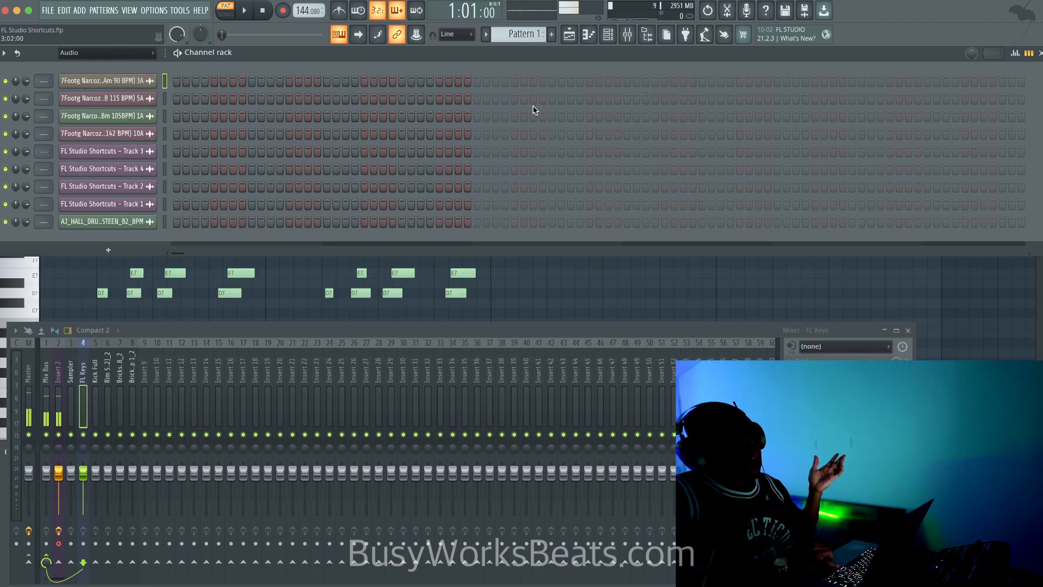
Step: View the audio clips in the playlist, return to the channel rack and filter it to Unsorted
{"action": "left_click", "coordinate": [569, 35]}
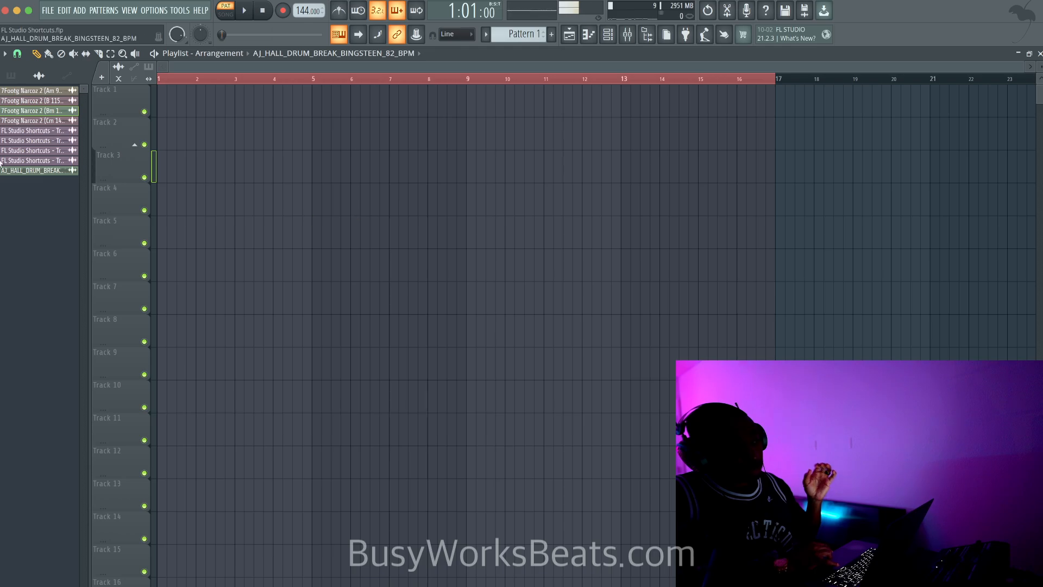
{"action": "left_click", "coordinate": [606, 35]}
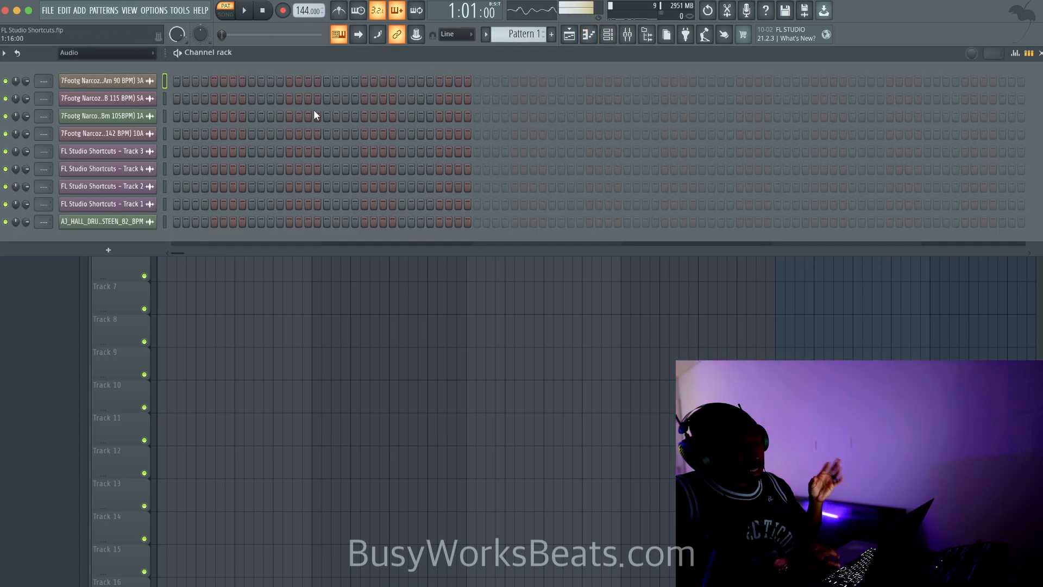
{"action": "left_click", "coordinate": [130, 53]}
{"action": "left_click", "coordinate": [129, 92]}
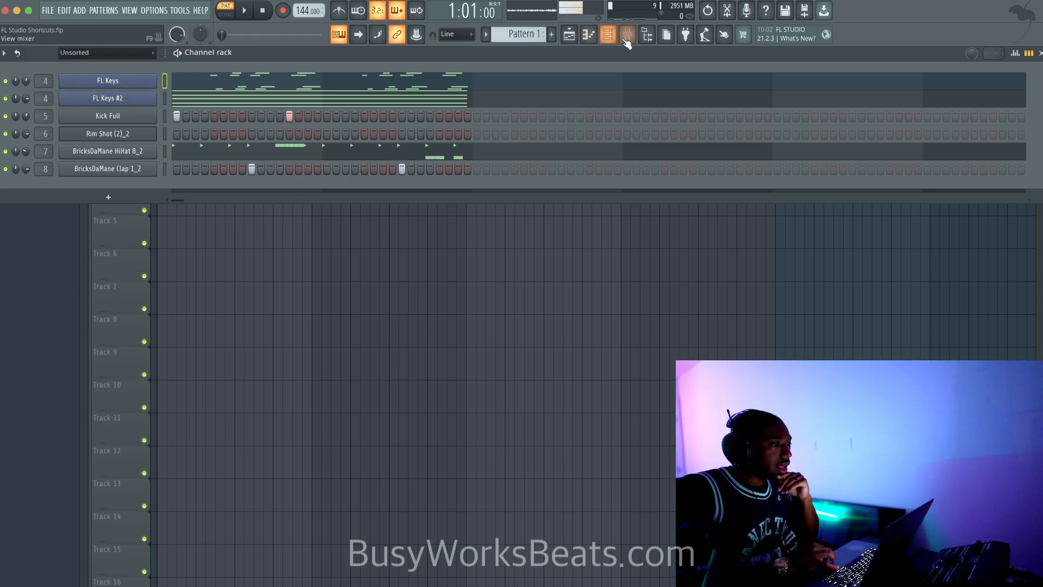
Step: Open the mixer, narrow its window to end at insert 26 and place it below the channel rack
{"action": "left_click", "coordinate": [628, 35]}
{"action": "left_click_drag", "start_coordinate": [353, 325], "coordinate": [364, 213]}
{"action": "left_click_drag", "start_coordinate": [916, 261], "coordinate": [499, 271]}
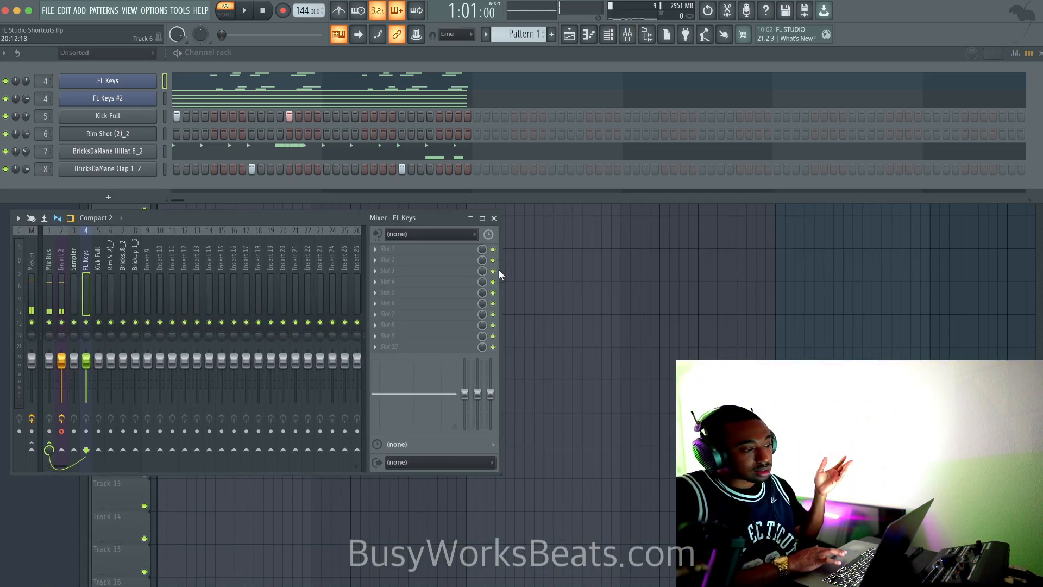
{"action": "left_click_drag", "start_coordinate": [298, 219], "coordinate": [477, 191]}
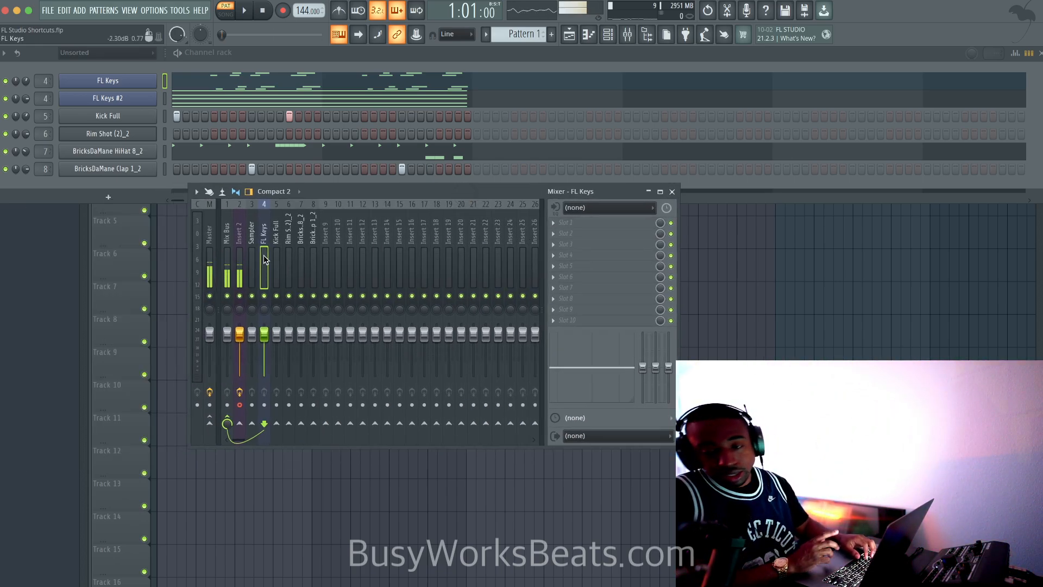
Step: Play the pattern briefly, and route the Kick Full, rim shot, hi-hat and clap mixer tracks to Insert 9 only
{"action": "key", "text": "space"}
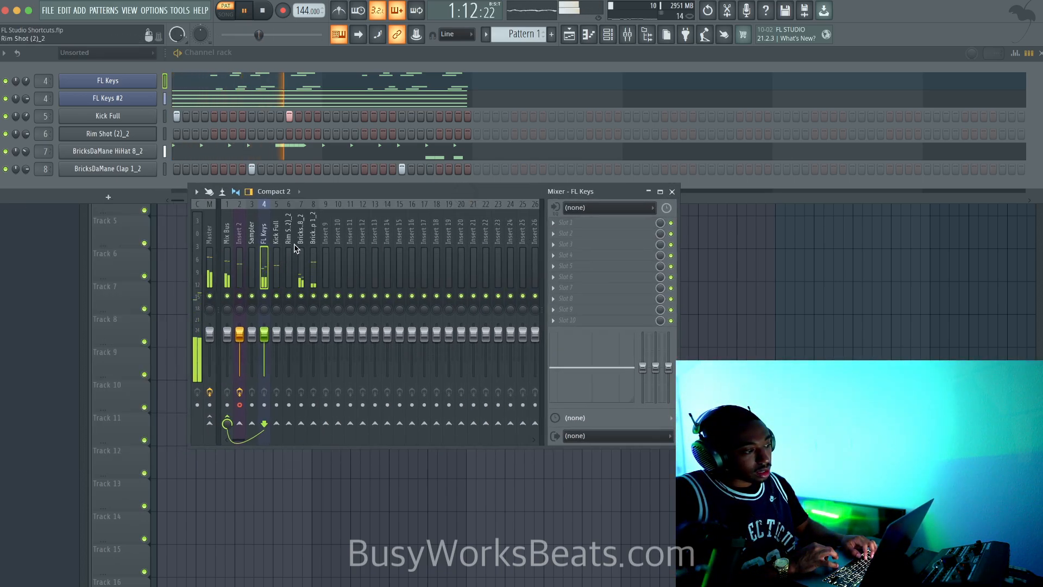
{"action": "left_click_drag", "start_coordinate": [277, 242], "coordinate": [321, 292]}
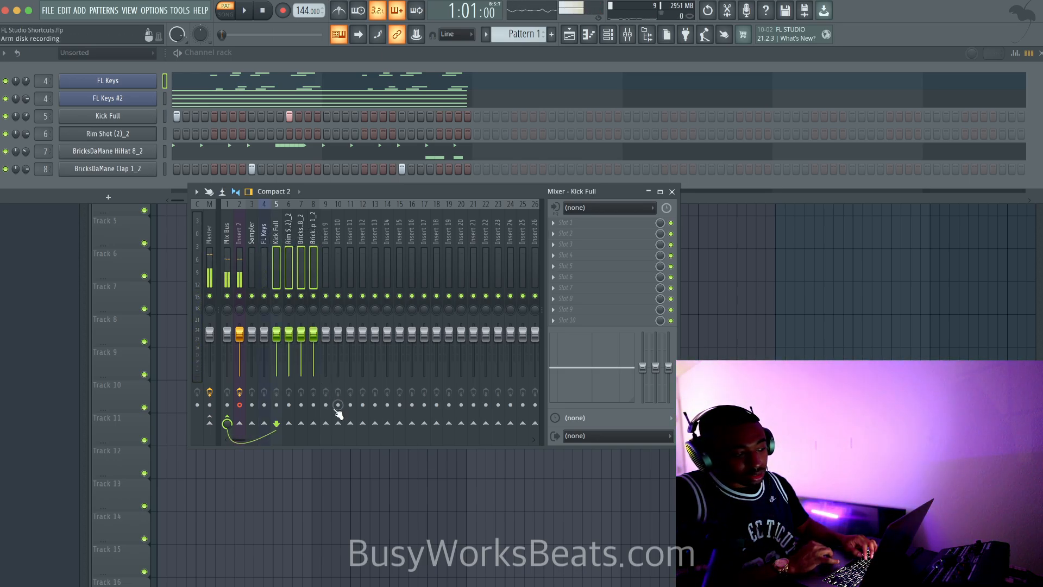
{"action": "right_click", "coordinate": [326, 424]}
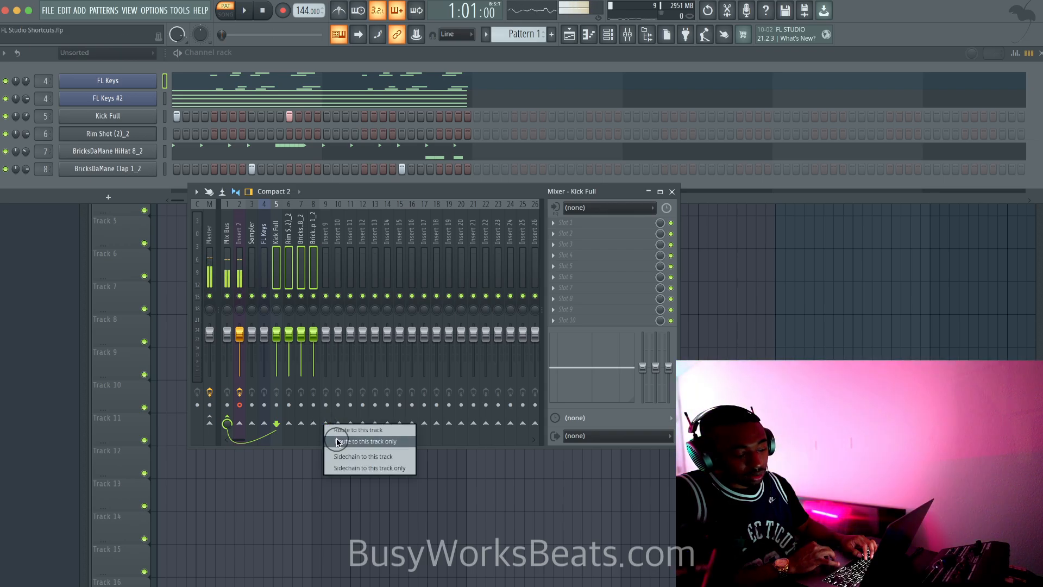
{"action": "left_click", "coordinate": [337, 441]}
{"action": "left_click", "coordinate": [325, 259]}
{"action": "right_click", "coordinate": [325, 258]}
{"action": "key", "text": "F2"}
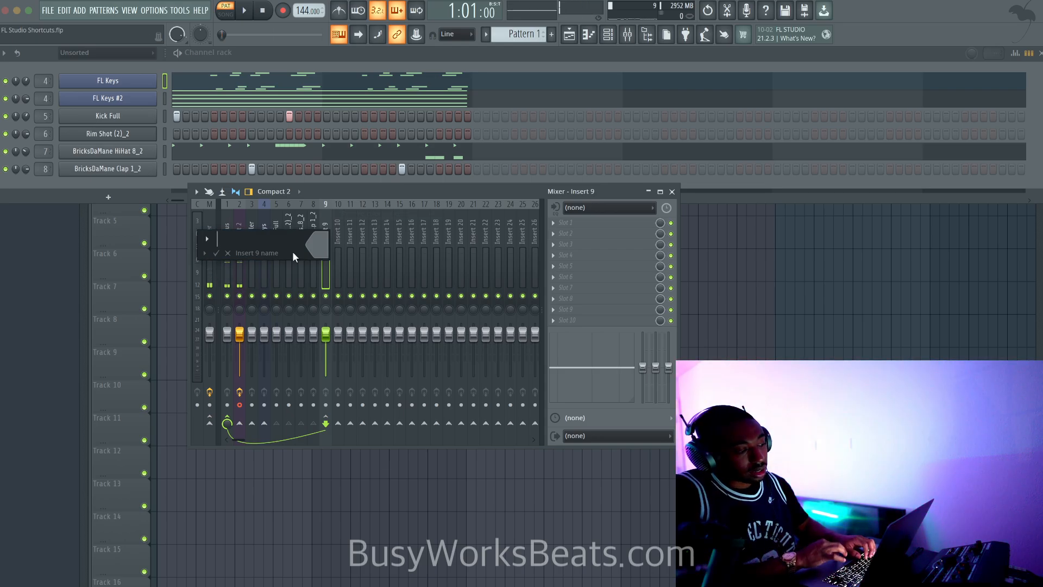
{"action": "left_click", "coordinate": [227, 253]}
Step: Rename mixer track Insert 9 as DRUMS, colour it red and save the project
{"action": "right_click", "coordinate": [326, 244]}
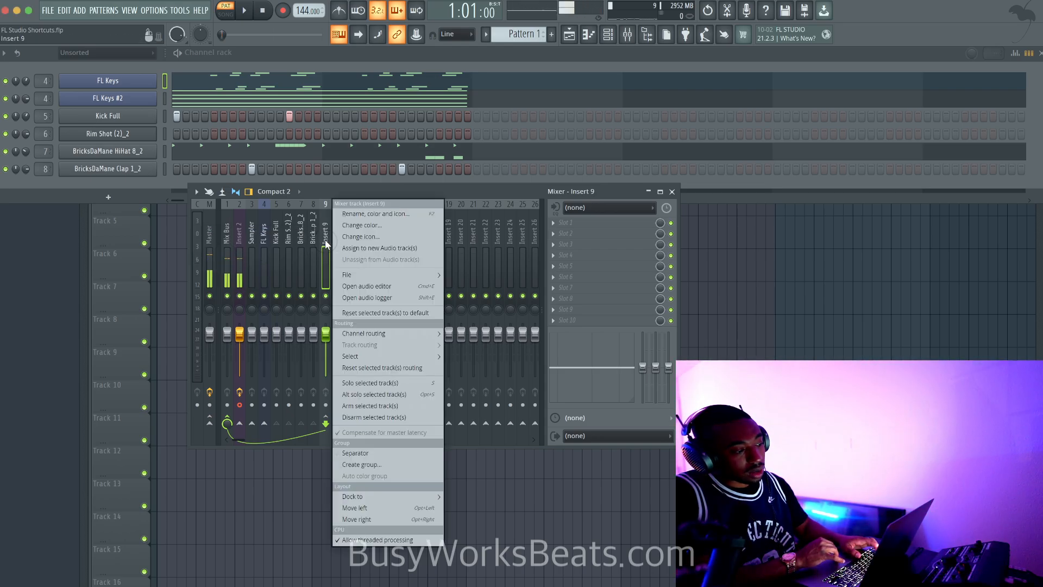
{"action": "key", "text": "F2"}
{"action": "type", "text": "DRUMS"}
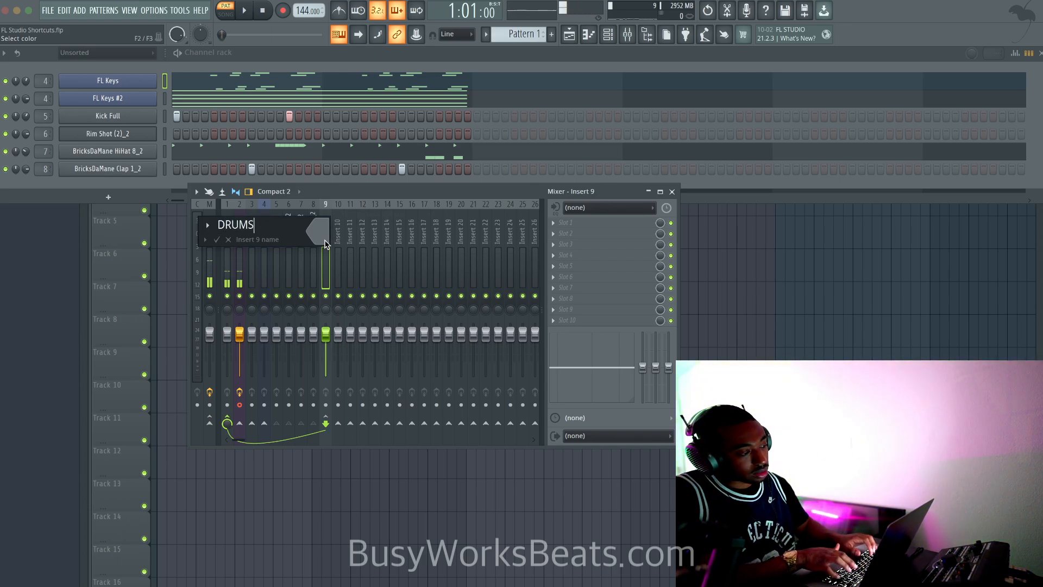
{"action": "left_click", "coordinate": [325, 243]}
{"action": "left_click", "coordinate": [419, 283]}
{"action": "key", "text": "Return"}
{"action": "key", "text": "super+s"}
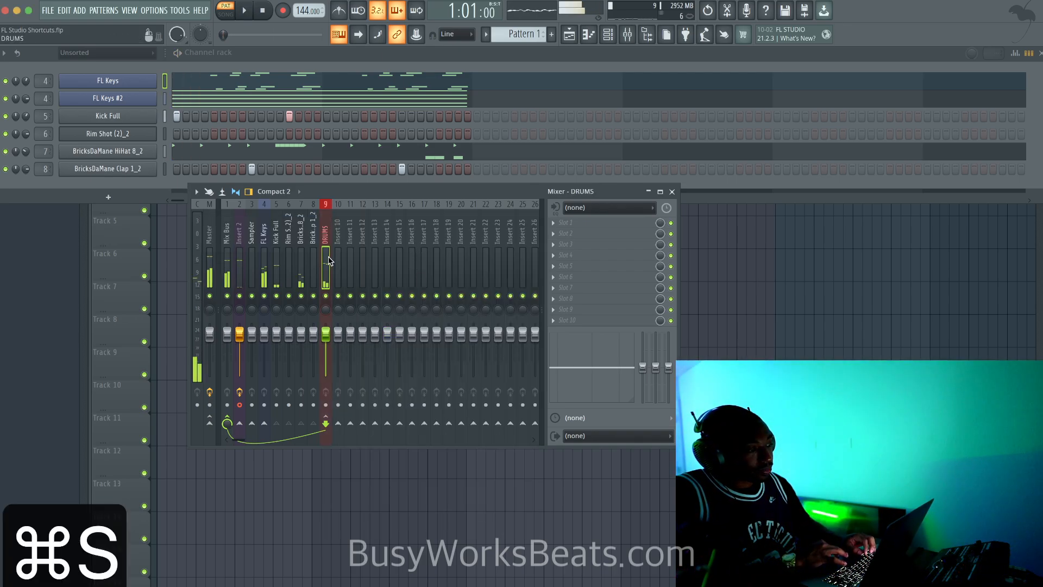
Step: Load UAD UA 610-B in the first effect slot of the DRUMS mixer track and lower its output to about -5.5 dB during playback
{"action": "left_click", "coordinate": [568, 226]}
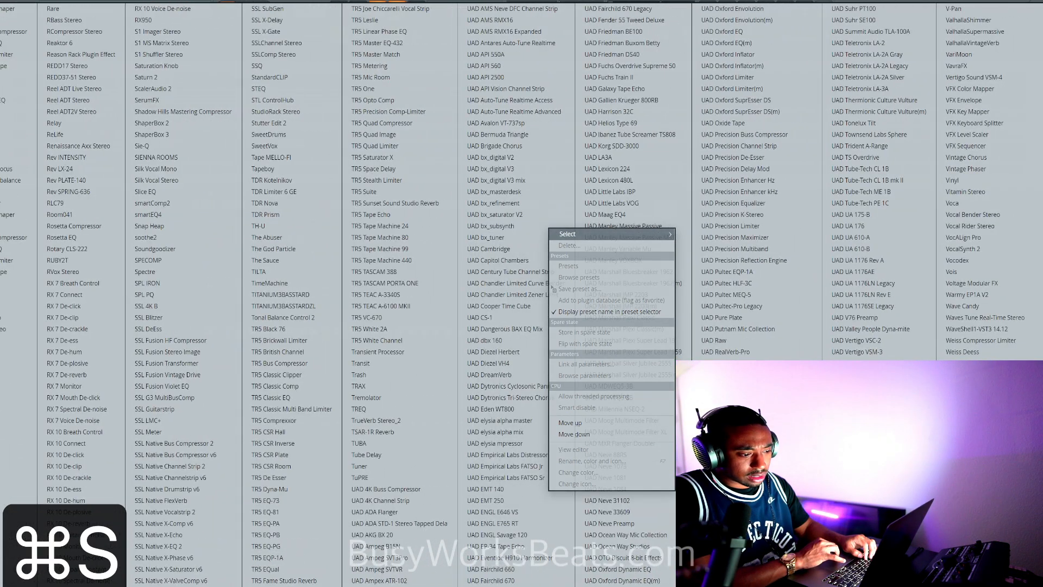
{"action": "left_click", "coordinate": [869, 249]}
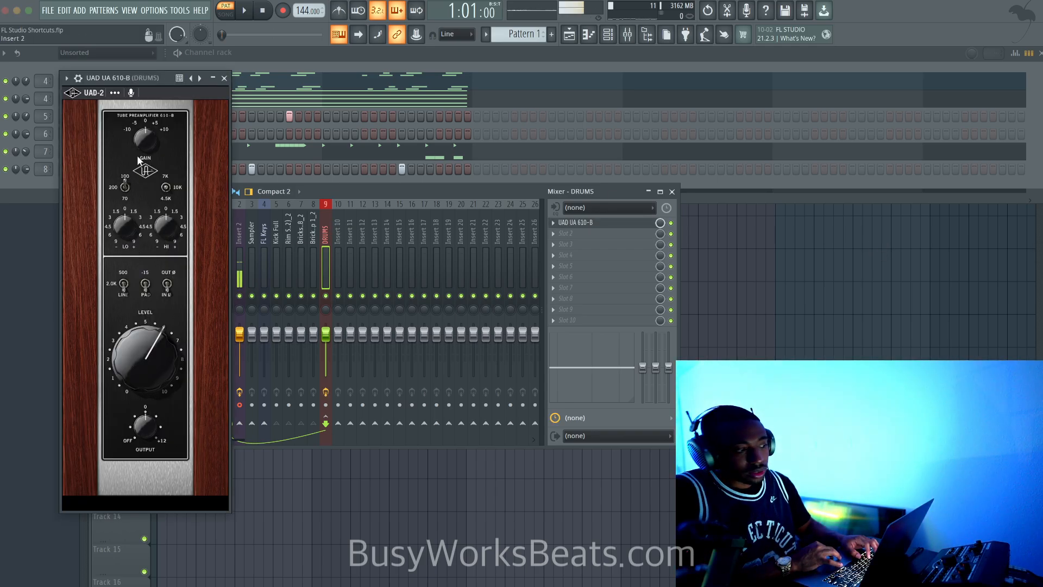
{"action": "left_click_drag", "start_coordinate": [142, 365], "coordinate": [146, 443]}
{"action": "key", "text": "space"}
{"action": "left_click_drag", "start_coordinate": [145, 381], "coordinate": [145, 343]}
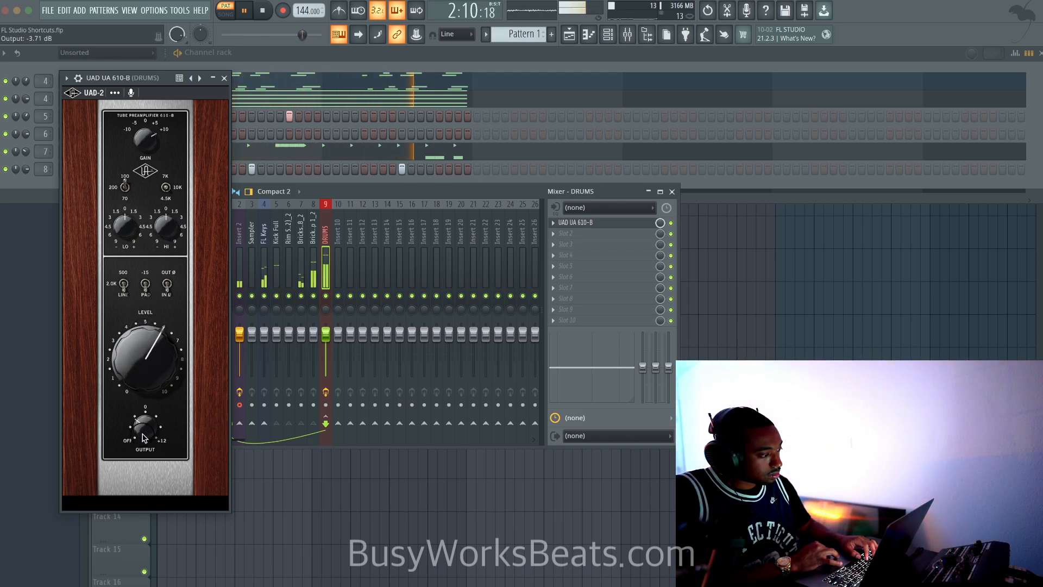
{"action": "key", "text": "space"}
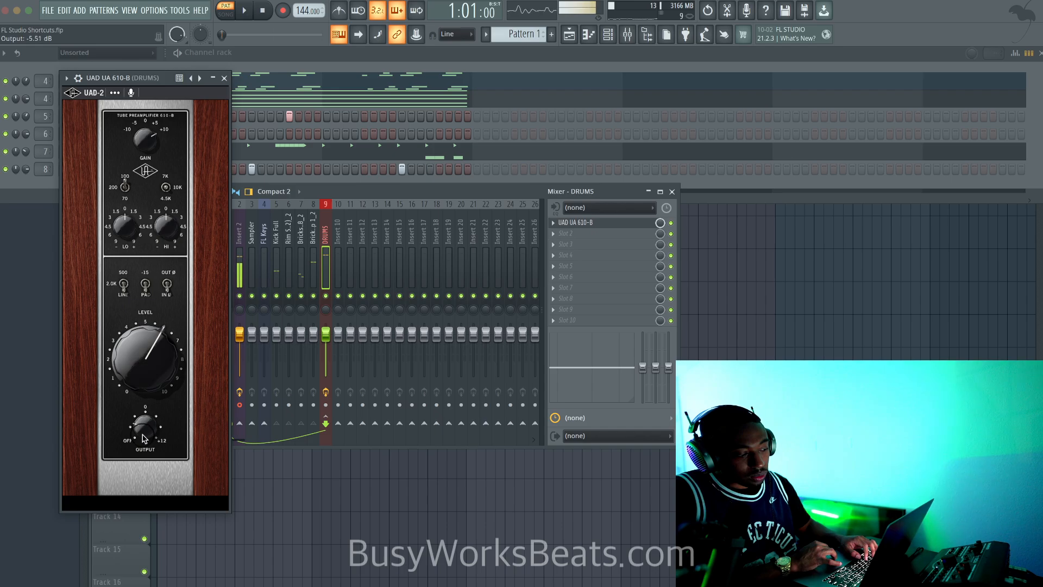
{"action": "key", "text": "space"}
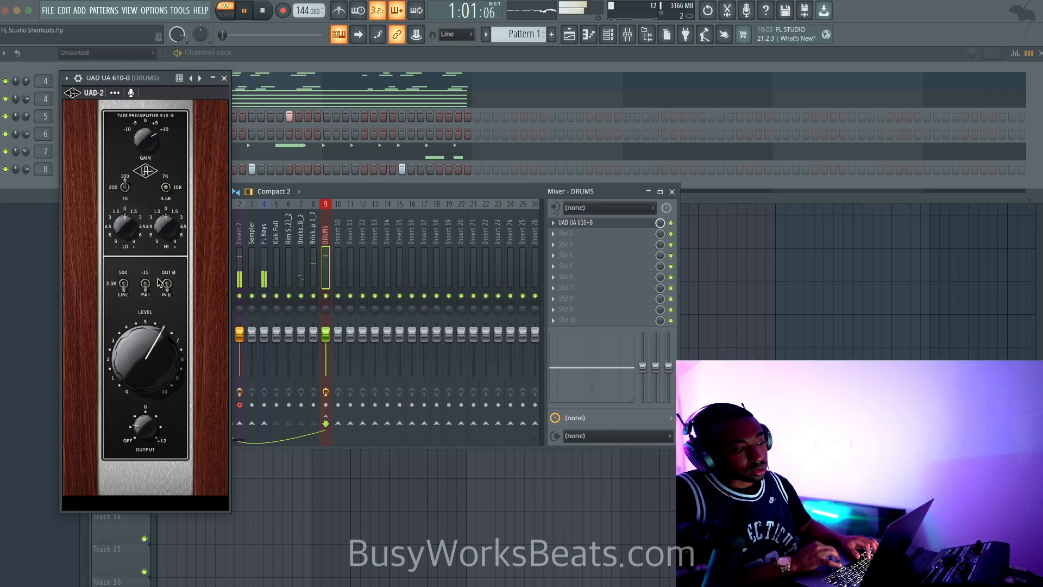
Step: Close the UA 610-B preamp window, stop playback and save the project
{"action": "left_click", "coordinate": [225, 78]}
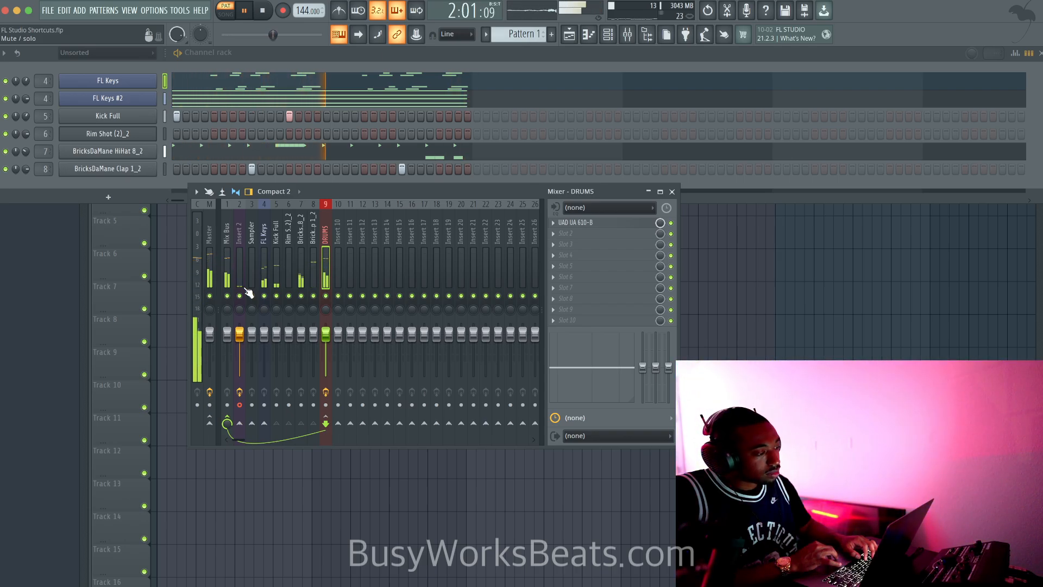
{"action": "key", "text": "space"}
{"action": "key", "text": "super+s"}
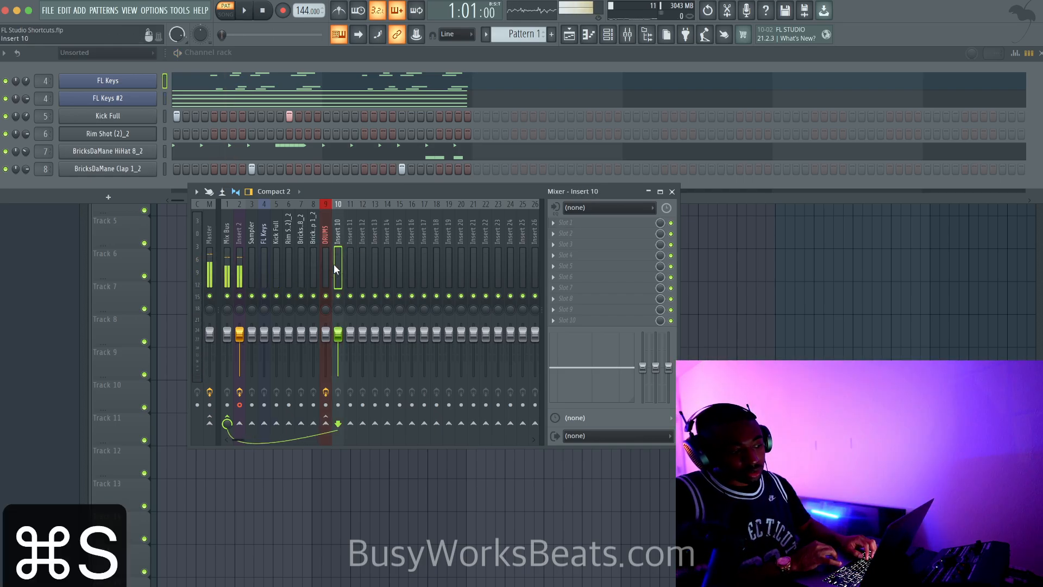
Step: Load TrueVerb Stereo on mixer track Insert 10, lower its Direct and Reverb levels to -24.0, and save the project
{"action": "left_click", "coordinate": [551, 223]}
{"action": "scroll", "coordinate": [538, 219], "scroll_direction": "down", "scroll_amount": 5}
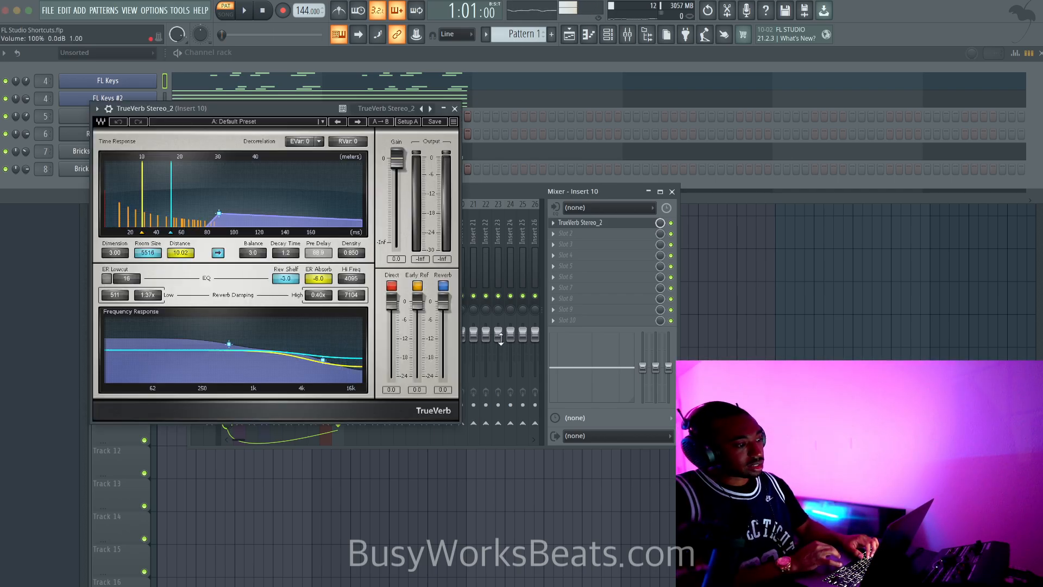
{"action": "left_click_drag", "start_coordinate": [444, 302], "coordinate": [444, 377]}
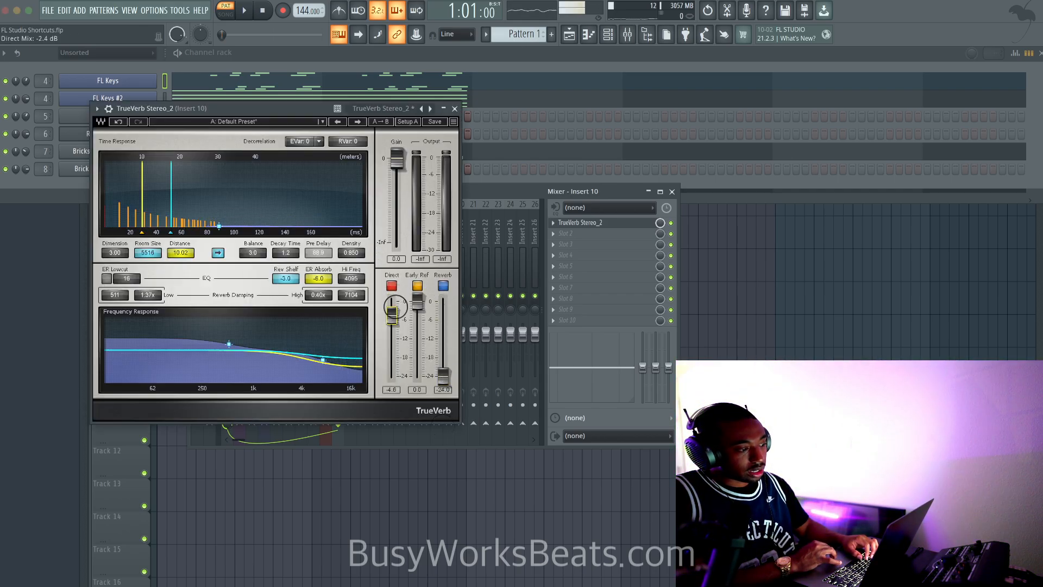
{"action": "left_click_drag", "start_coordinate": [395, 302], "coordinate": [394, 397]}
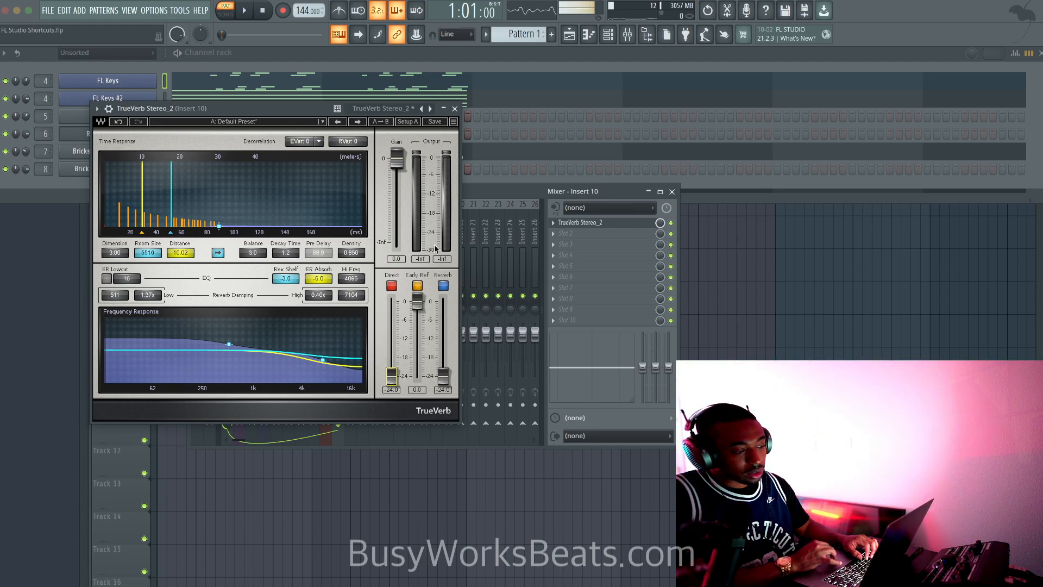
{"action": "left_click", "coordinate": [456, 108]}
{"action": "left_click", "coordinate": [598, 222]}
{"action": "left_click", "coordinate": [455, 108]}
{"action": "key", "text": "super+s"}
Step: Send the DRUMS mixer track to Insert 10 at about 84% and play the pattern
{"action": "left_click", "coordinate": [326, 235]}
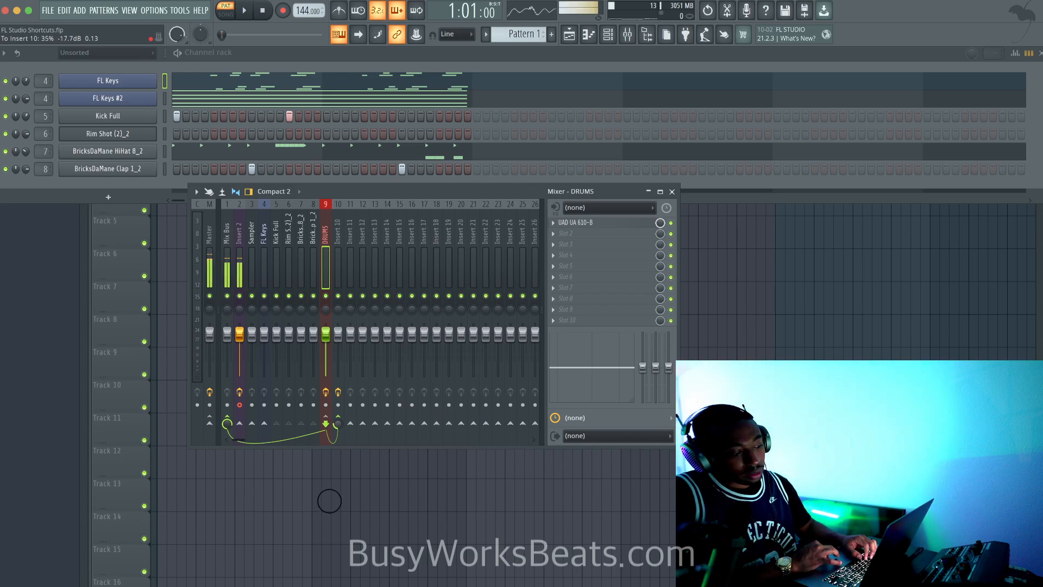
{"action": "left_click_drag", "start_coordinate": [337, 506], "coordinate": [335, 441]}
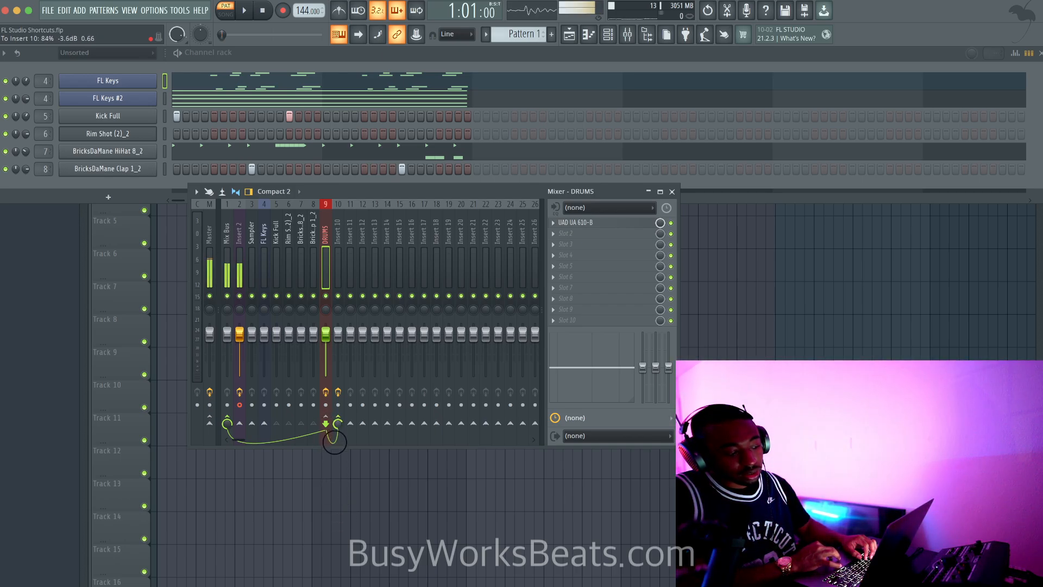
{"action": "key", "text": "space"}
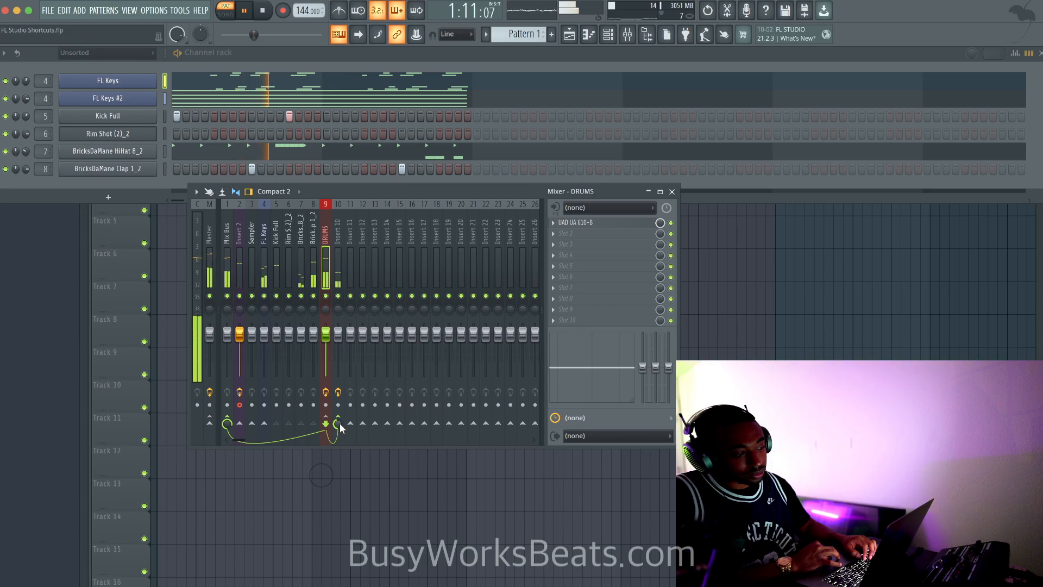
Step: Rename mixer track Insert 10 as DRUM REVERB
{"action": "right_click", "coordinate": [333, 260]}
{"action": "key", "text": "F2"}
{"action": "type", "text": "DRU"}
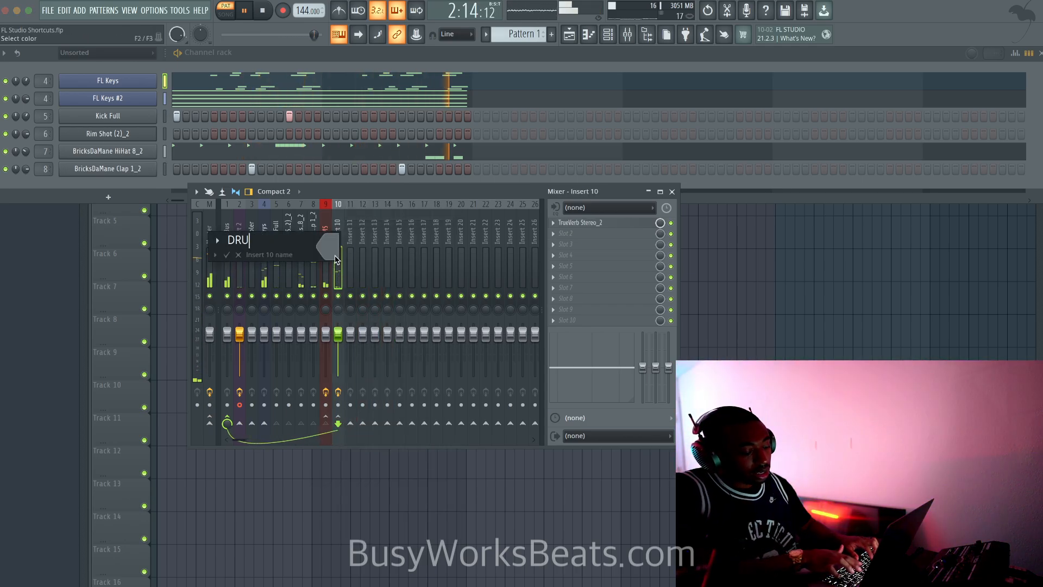
{"action": "type", "text": "M REVERB"}
{"action": "key", "text": "Return"}
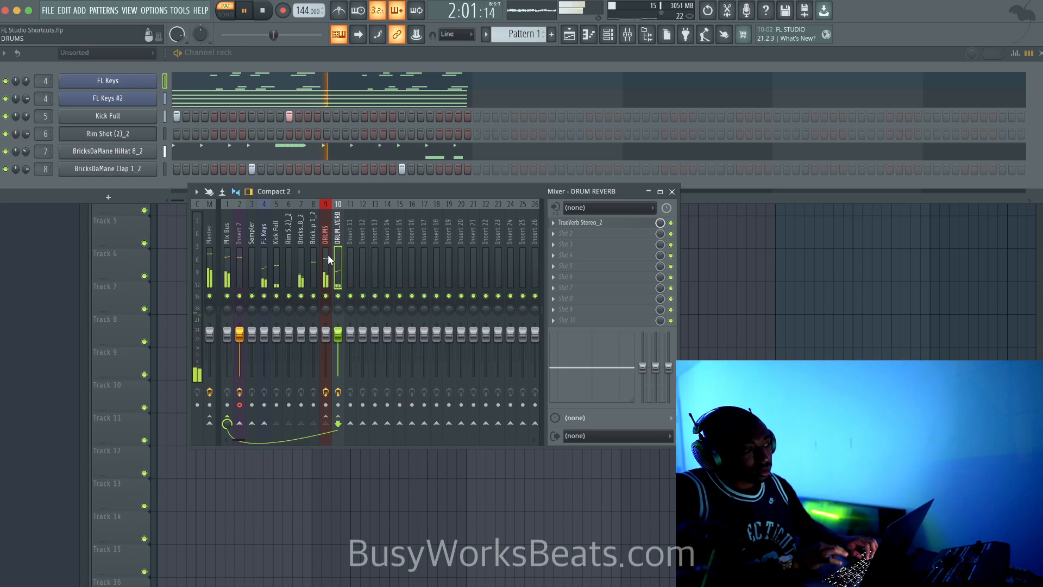
Step: Raise the send from DRUMS to DRUM REVERB to about 80% while the pattern plays
{"action": "left_click", "coordinate": [327, 263]}
{"action": "key", "text": "space"}
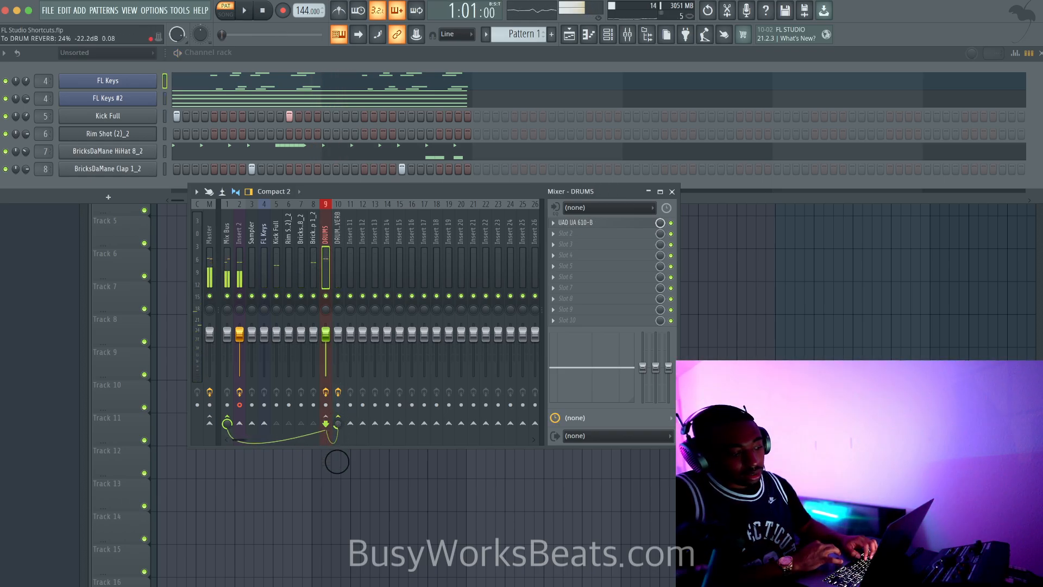
{"action": "key", "text": "space"}
{"action": "left_click_drag", "start_coordinate": [317, 407], "coordinate": [317, 396]}
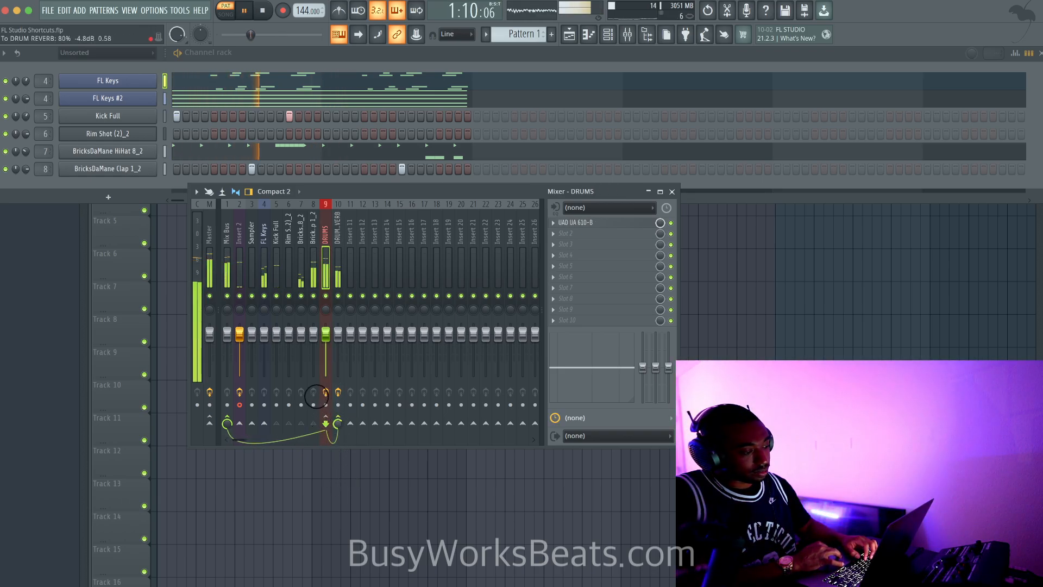
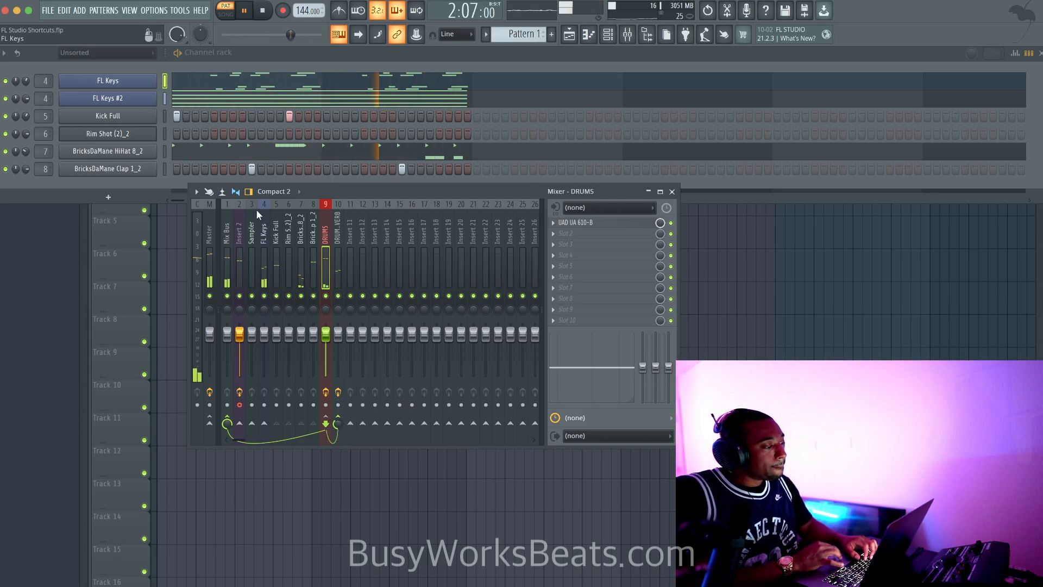
Step: Open the FL Keys #2 piano roll at its lower octaves with playback stopped, and save the project
{"action": "left_click", "coordinate": [195, 102]}
{"action": "key", "text": "space"}
{"action": "scroll", "coordinate": [145, 270], "scroll_direction": "down", "scroll_amount": 10}
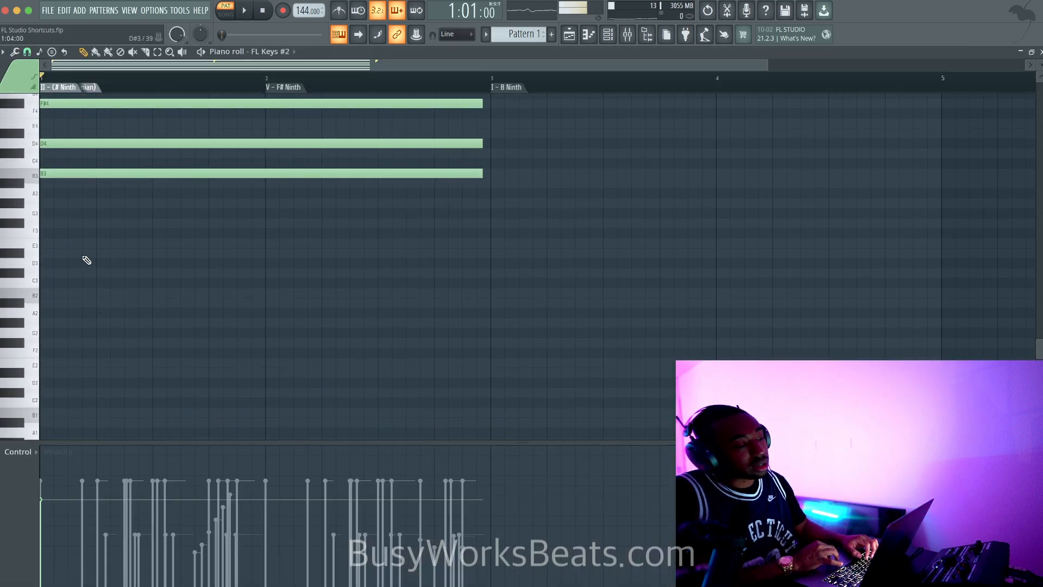
{"action": "key", "text": "super+s"}
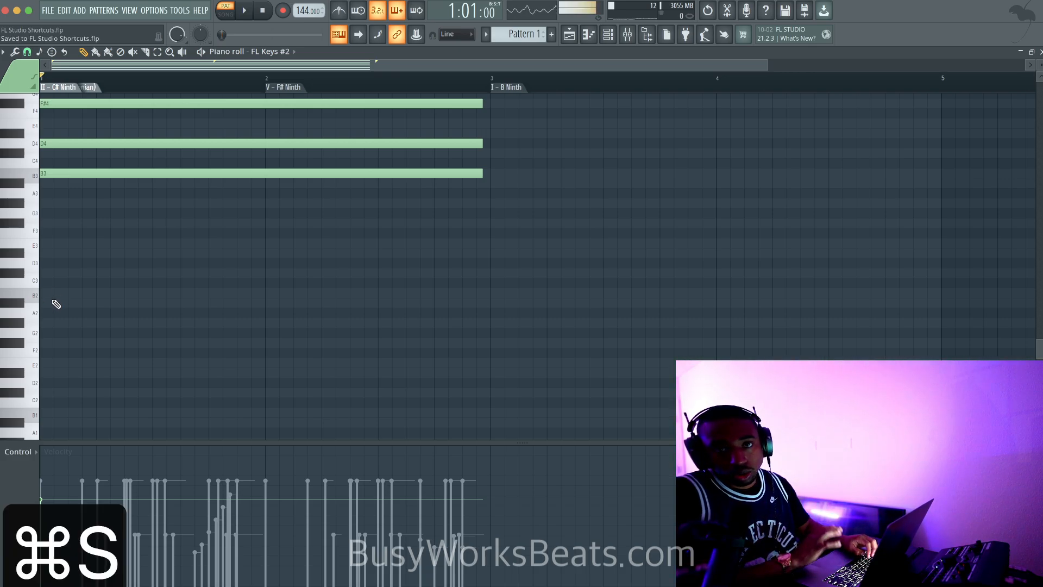
Step: Draw a bass line below the chord: a one-bar B2 in bar 1, and F#3, B2, G3 and F#3 across bar 2
{"action": "left_click_drag", "start_coordinate": [55, 322], "coordinate": [265, 293]}
{"action": "key", "text": "space"}
{"action": "key", "text": "space"}
{"action": "left_click_drag", "start_coordinate": [259, 242], "coordinate": [266, 223]}
{"action": "left_click", "coordinate": [335, 297]}
{"action": "left_click_drag", "start_coordinate": [380, 204], "coordinate": [371, 342]}
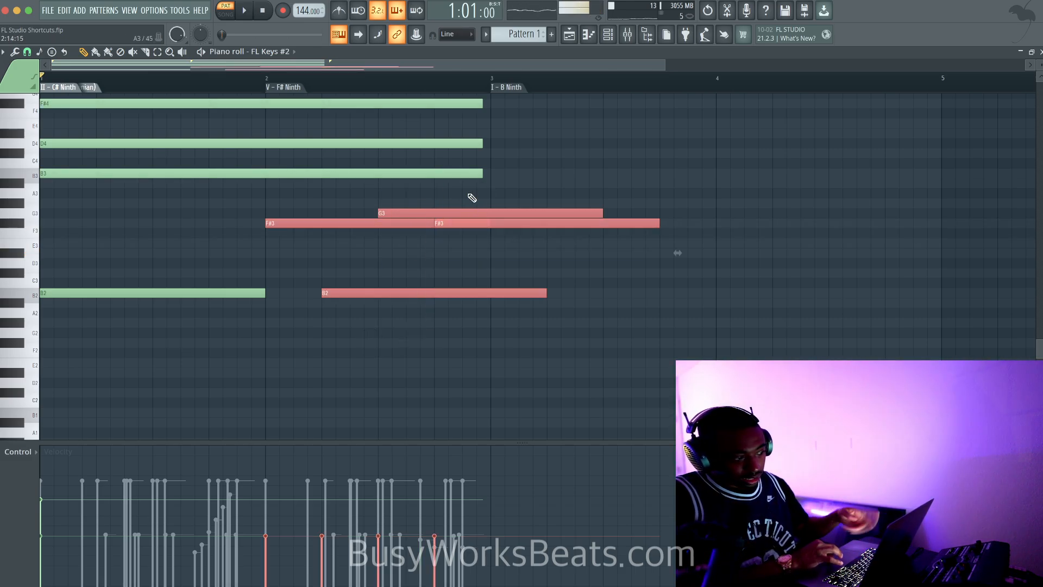
Step: Apply quick legato to the selected bar 2 bass notes and shorten the last F#3 to end at bar 3
{"action": "key", "text": "super+l"}
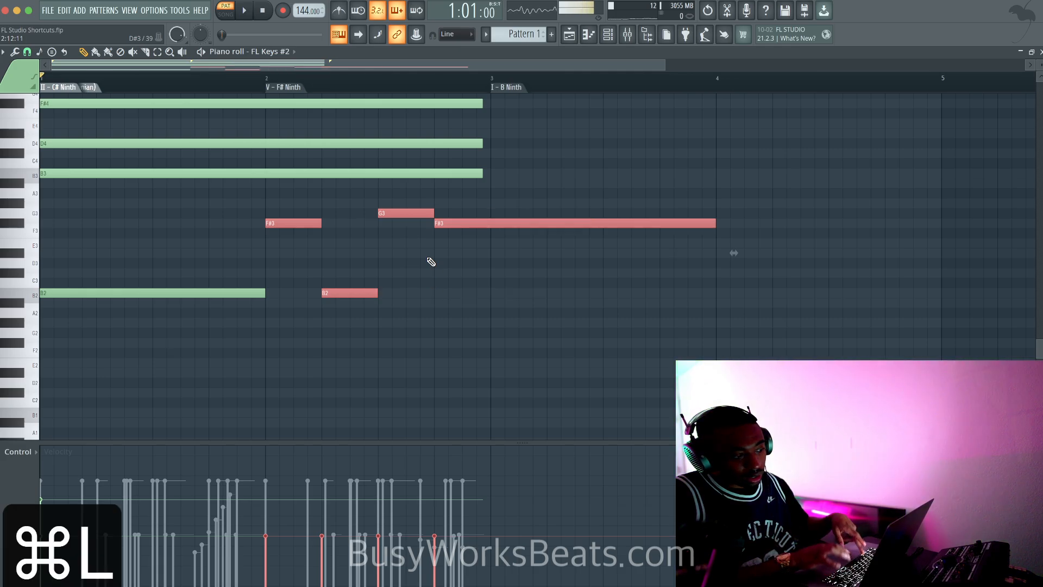
{"action": "right_click", "coordinate": [424, 263]}
{"action": "key", "text": "space"}
{"action": "left_click_drag", "start_coordinate": [713, 223], "coordinate": [482, 227]}
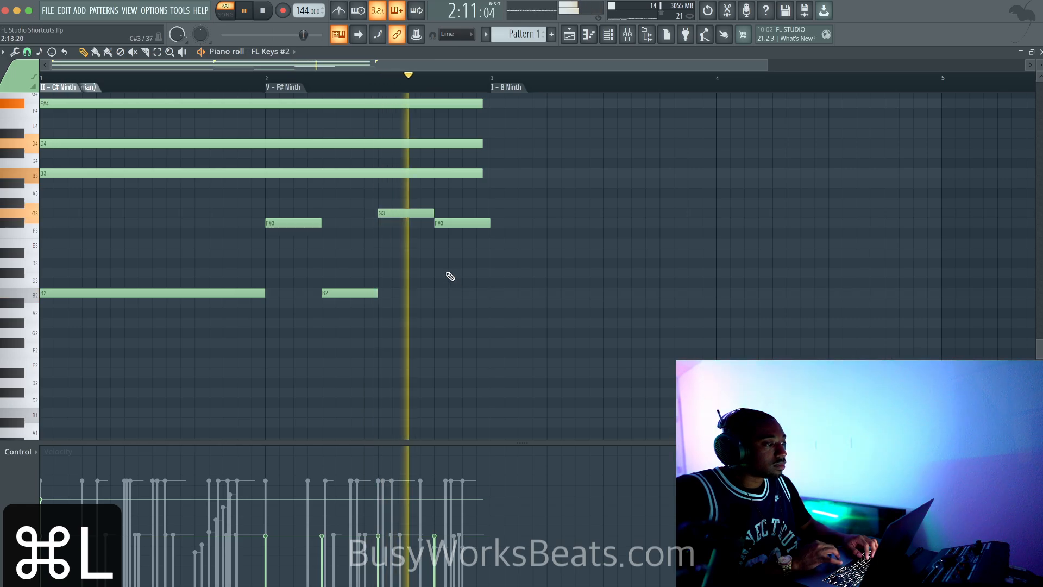
Step: Select the five bass notes, raise their velocities to match the louder ghost notes, and play the pattern
{"action": "left_click_drag", "start_coordinate": [472, 200], "coordinate": [170, 365]}
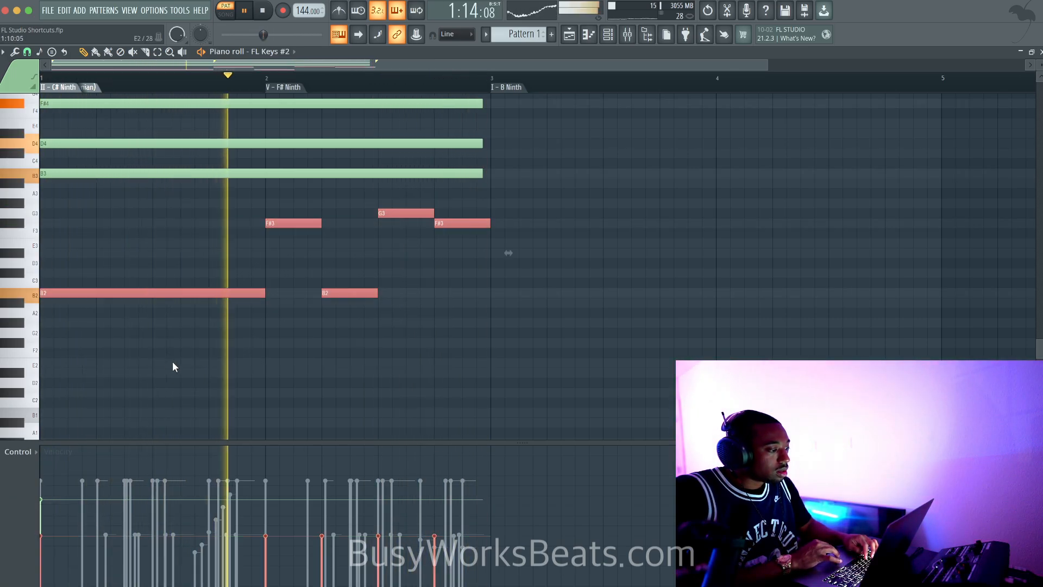
{"action": "key", "text": "space"}
{"action": "left_click_drag", "start_coordinate": [439, 500], "coordinate": [231, 497]}
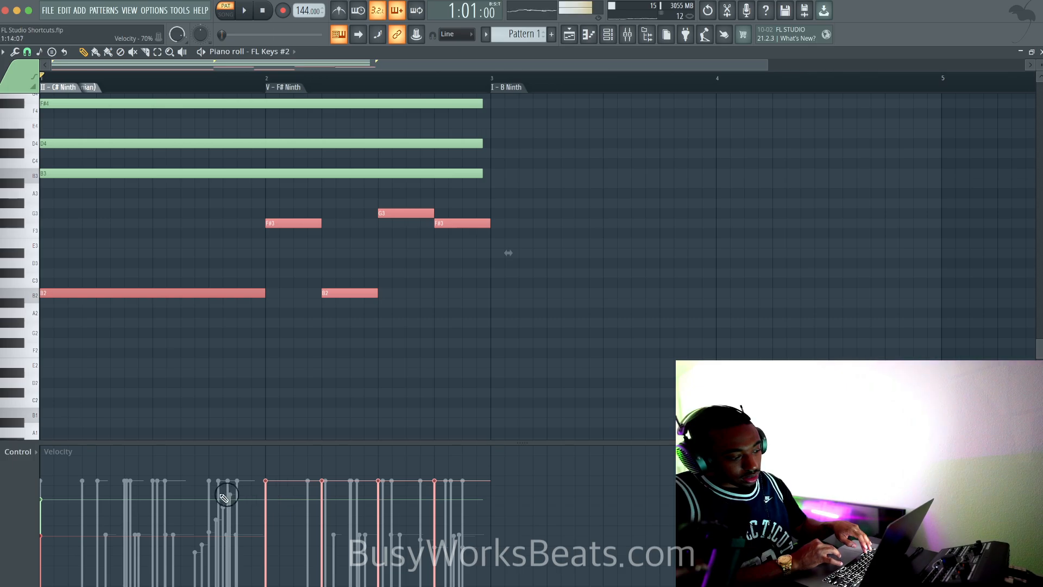
{"action": "left_click_drag", "start_coordinate": [74, 500], "coordinate": [38, 489]}
{"action": "key", "text": "space"}
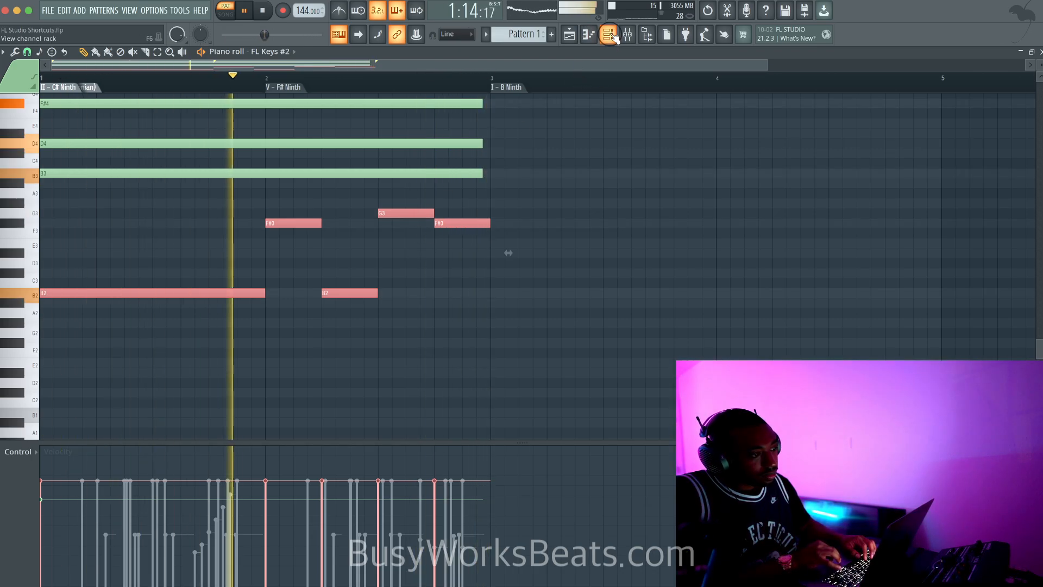
Step: Nudge the five bass notes slightly later in time, off the grid, and check the timing by playing the pattern
{"action": "key", "text": "F6"}
{"action": "key", "text": "F6"}
{"action": "key", "text": "space"}
{"action": "left_click_drag", "start_coordinate": [471, 199], "coordinate": [141, 325]}
{"action": "key", "text": "shift+Right"}
{"action": "key", "text": "shift+Right"}
{"action": "key", "text": "shift+Right"}
{"action": "key", "text": "shift+Right"}
{"action": "key", "text": "shift+Right"}
{"action": "key", "text": "shift+Right"}
{"action": "key", "text": "shift+Right"}
{"action": "key", "text": "shift+Right"}
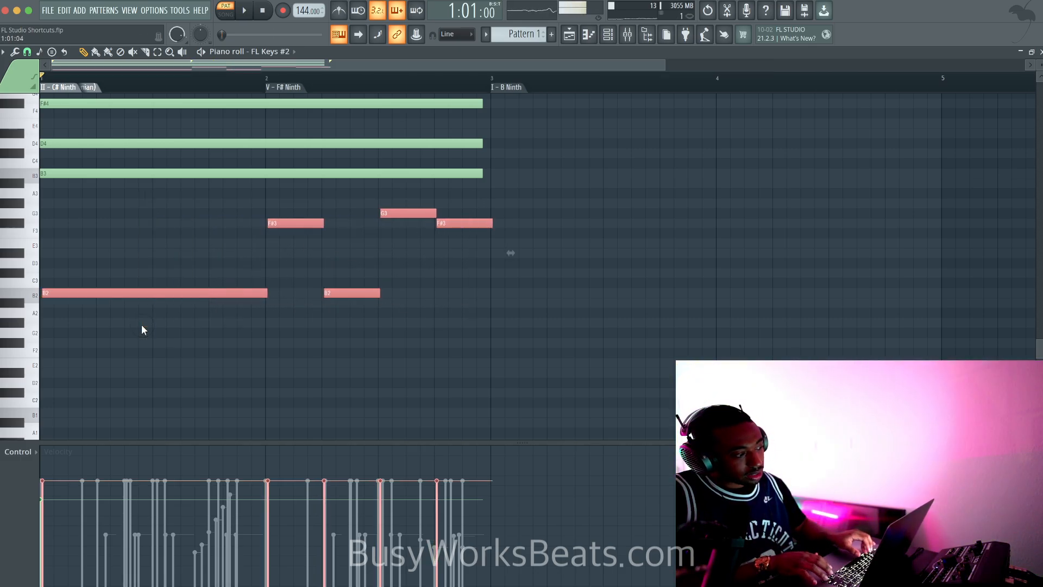
{"action": "key", "text": "space"}
{"action": "key", "text": "space"}
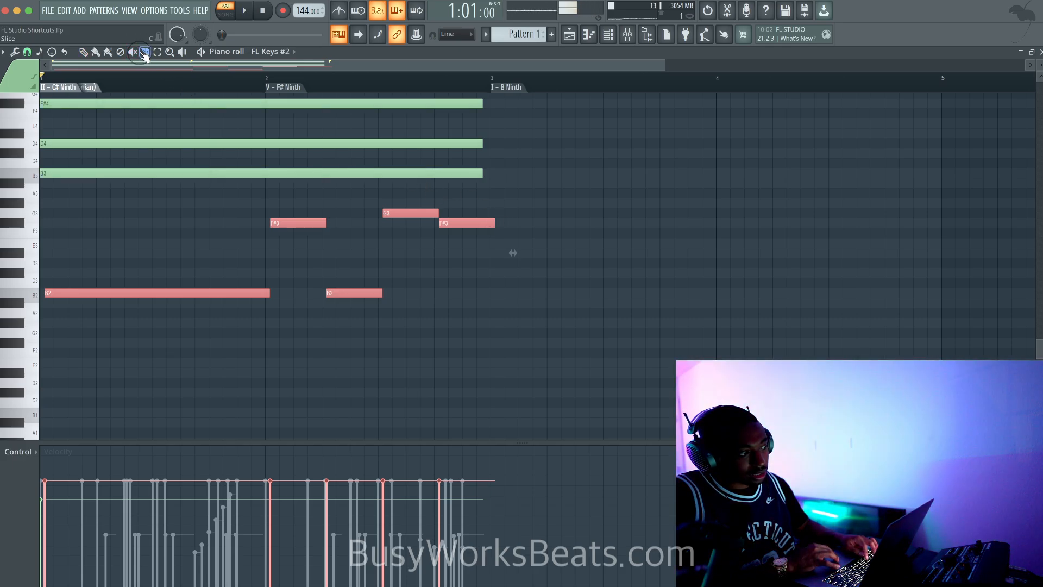
Step: Slice off the part of the last F#3 bass note extending past bar 3 and play the pattern
{"action": "left_click_drag", "start_coordinate": [498, 327], "coordinate": [498, 330]}
{"action": "key", "text": "space"}
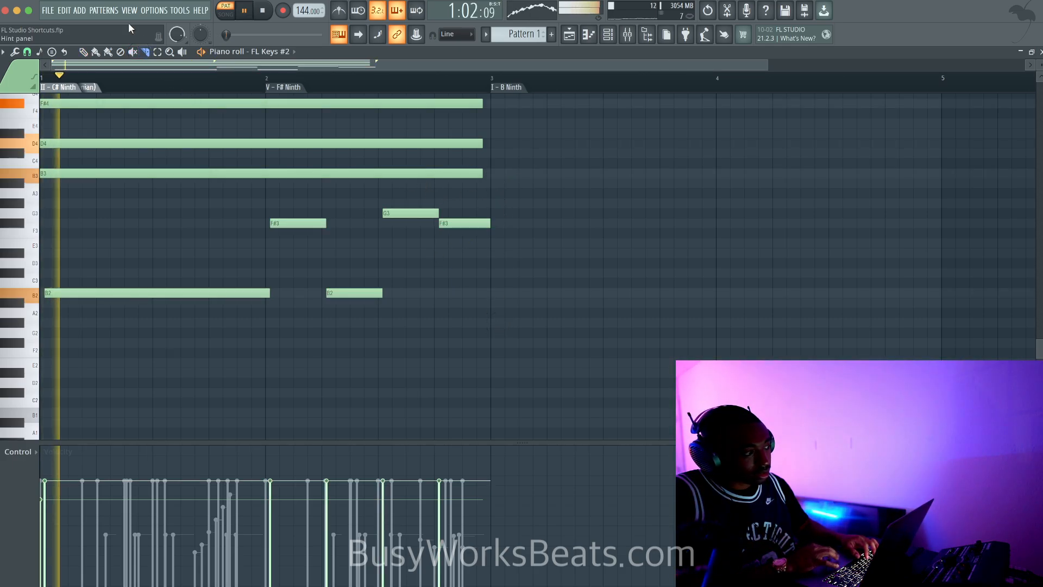
{"action": "left_click_drag", "start_coordinate": [497, 199], "coordinate": [171, 376]}
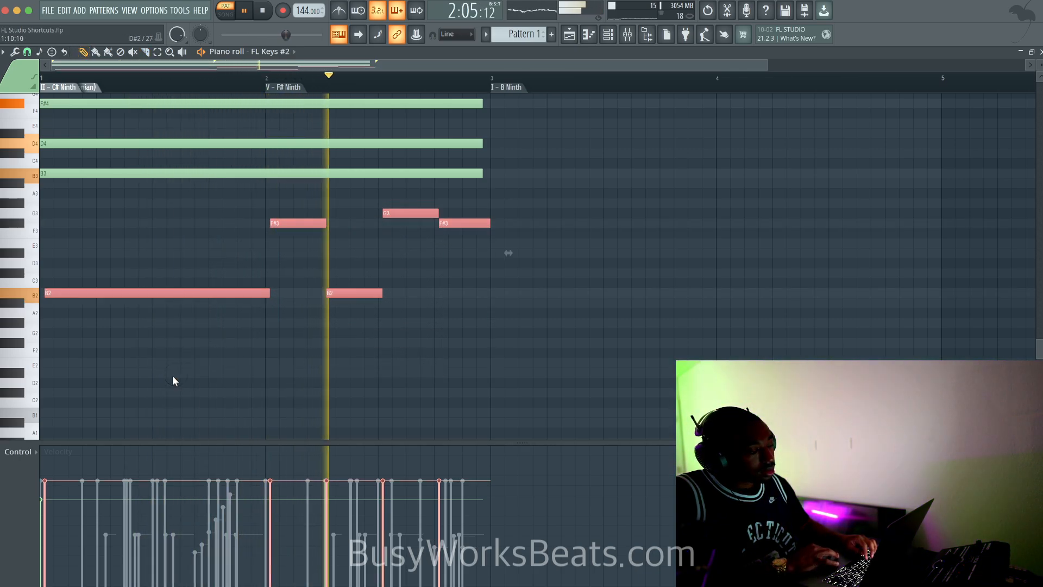
{"action": "left_click", "coordinate": [268, 377]}
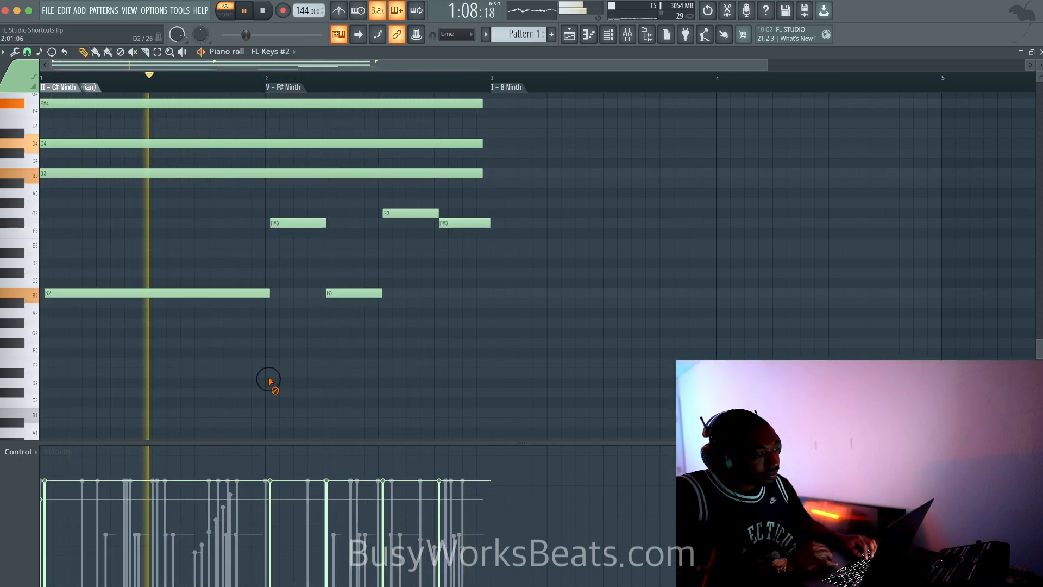
{"action": "key", "text": "space"}
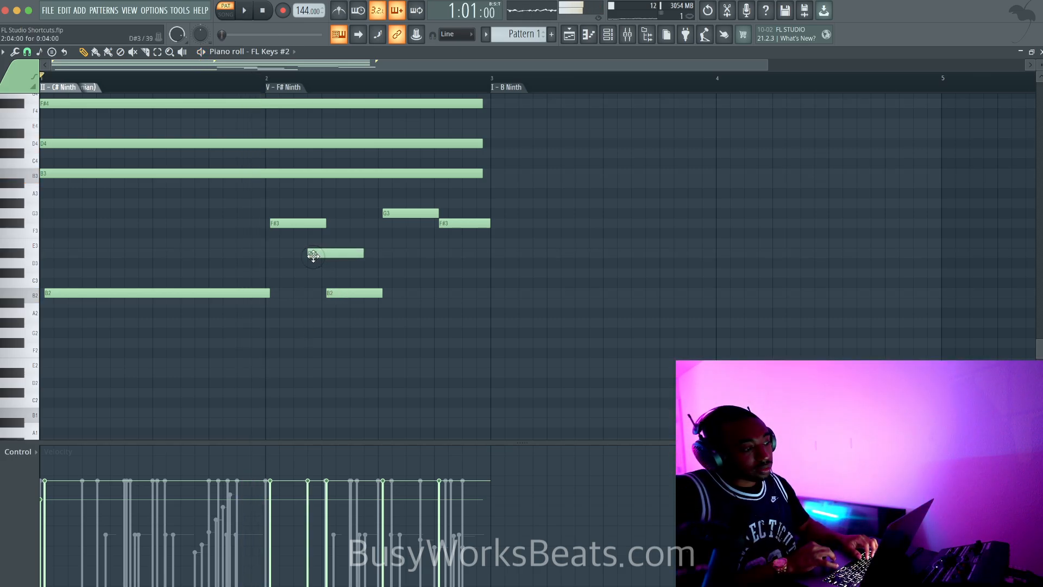
Step: Make the D#3 note at 2:04:00 a slide note and shorten it to about half its length during playback
{"action": "double_click", "coordinate": [314, 255]}
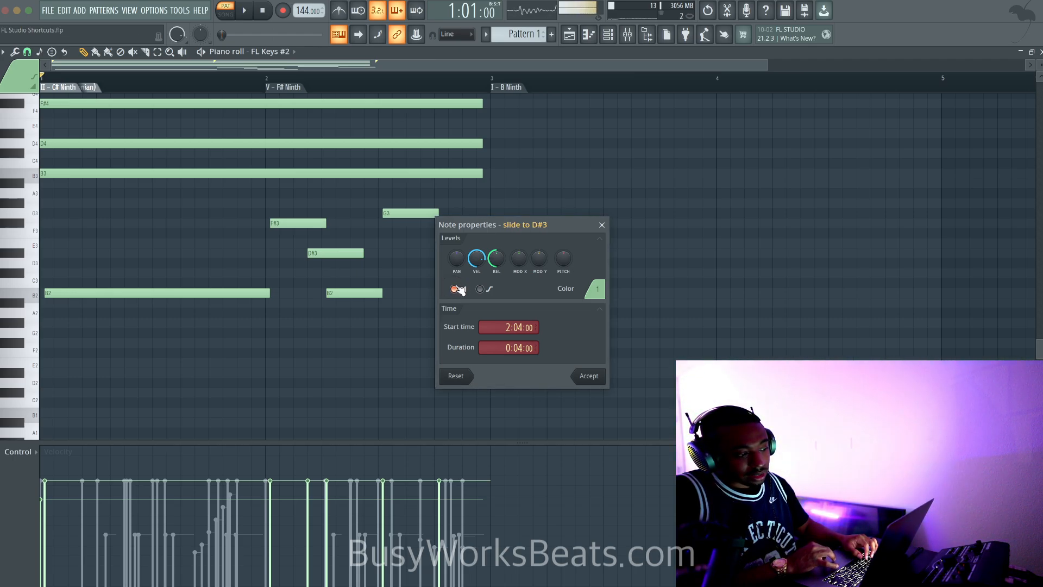
{"action": "left_click", "coordinate": [587, 375]}
{"action": "left_click_drag", "start_coordinate": [282, 219], "coordinate": [330, 255]}
{"action": "key", "text": "space"}
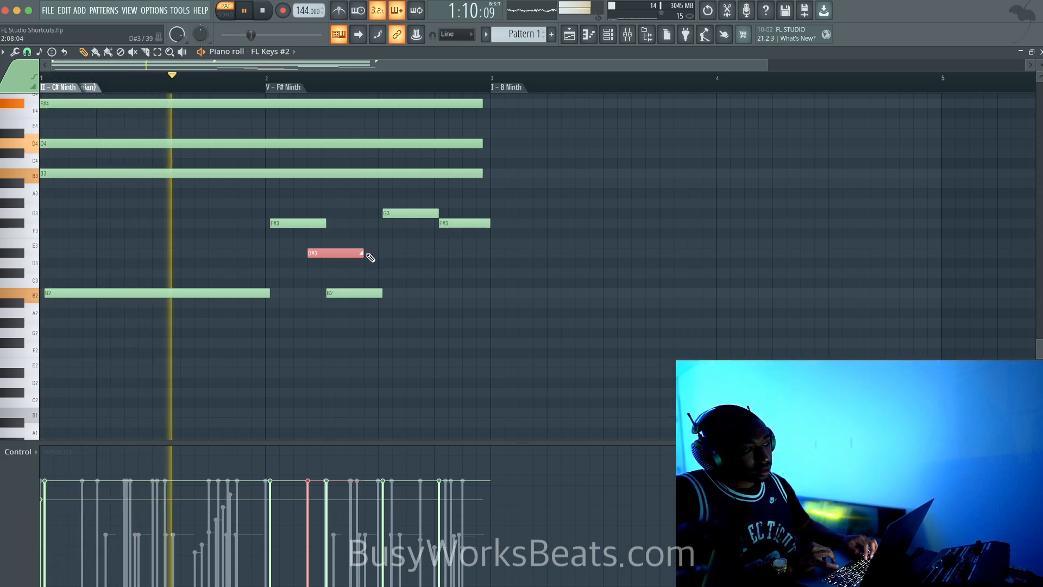
{"action": "left_click_drag", "start_coordinate": [362, 254], "coordinate": [322, 255]}
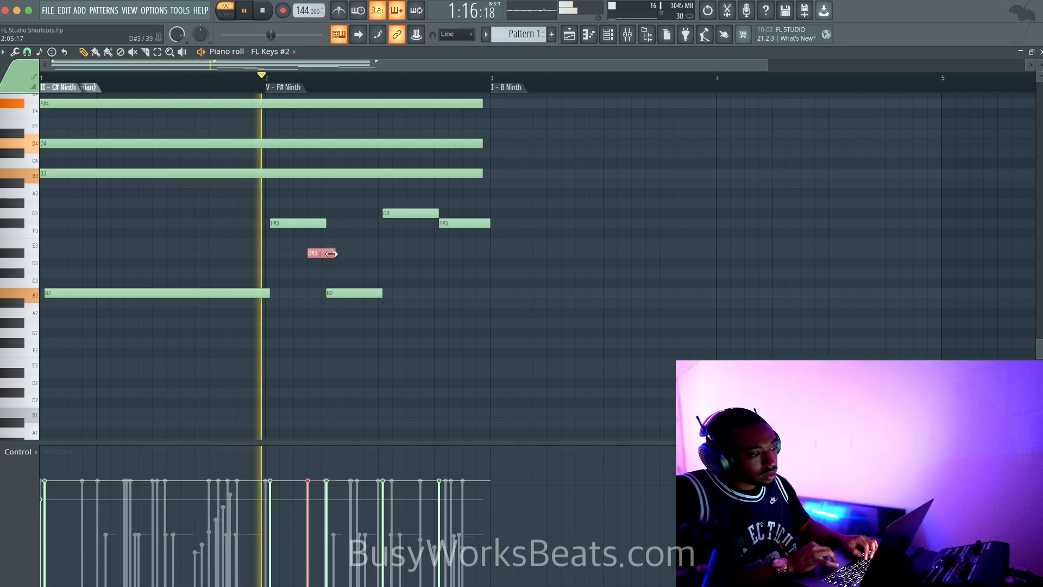
Step: Lower the slide note to B2 and delete the regular B2 bass note it overlaps while checking playback
{"action": "key", "text": "space"}
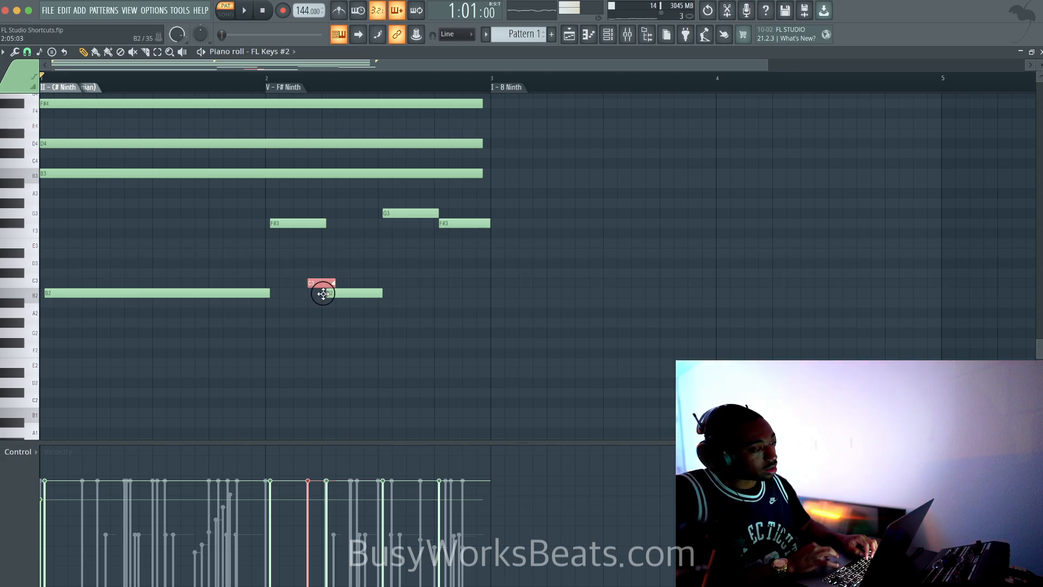
{"action": "key", "text": "space"}
{"action": "left_click_drag", "start_coordinate": [322, 303], "coordinate": [326, 298]}
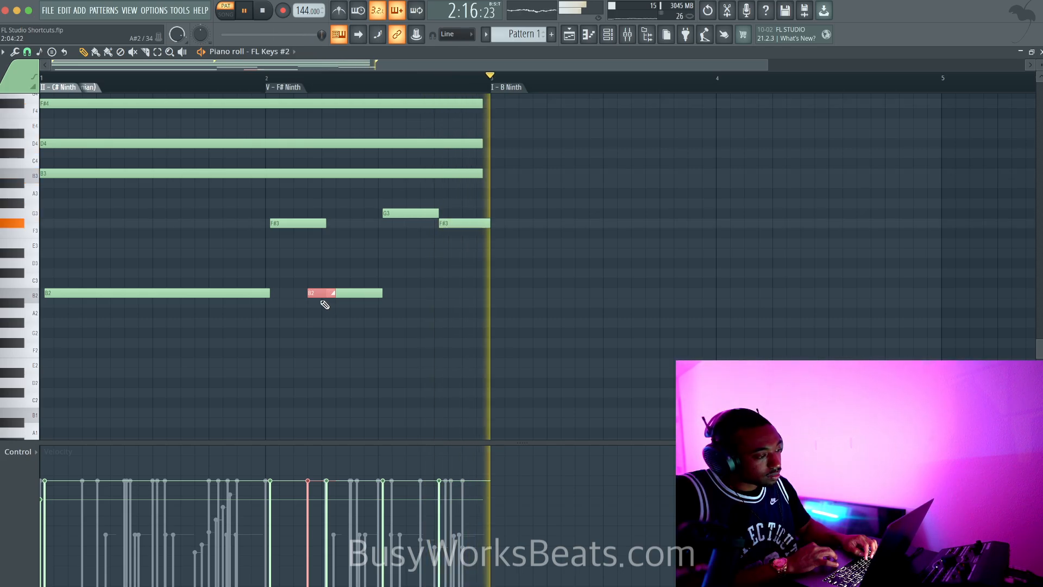
{"action": "right_click", "coordinate": [341, 295]}
{"action": "left_click", "coordinate": [339, 300]}
{"action": "right_click", "coordinate": [343, 303]}
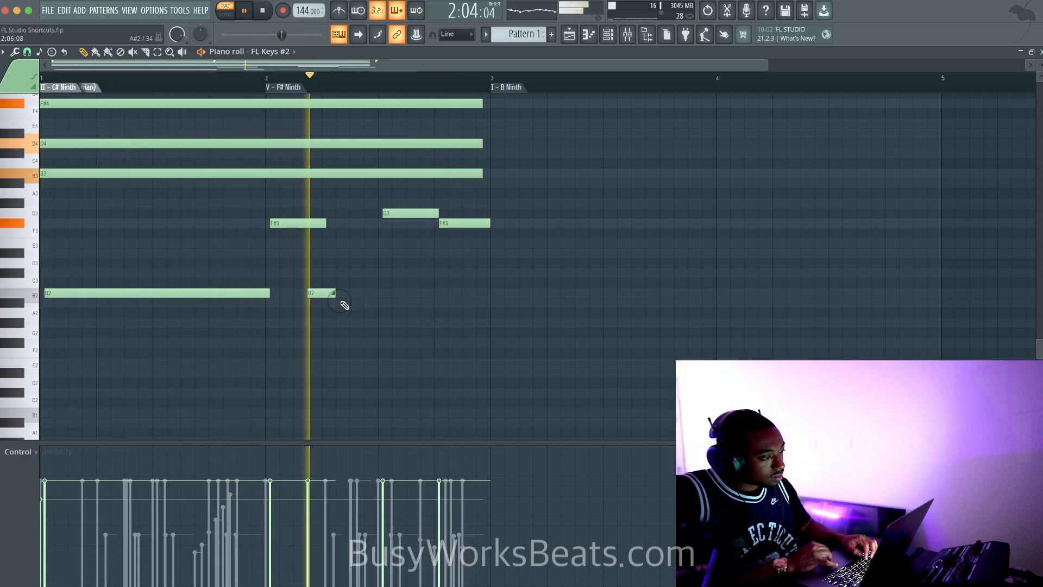
Step: Move the B2 slide note to 2:05:00, lengthen it to 0:04:00, and check it in playback
{"action": "left_click_drag", "start_coordinate": [319, 293], "coordinate": [375, 291]}
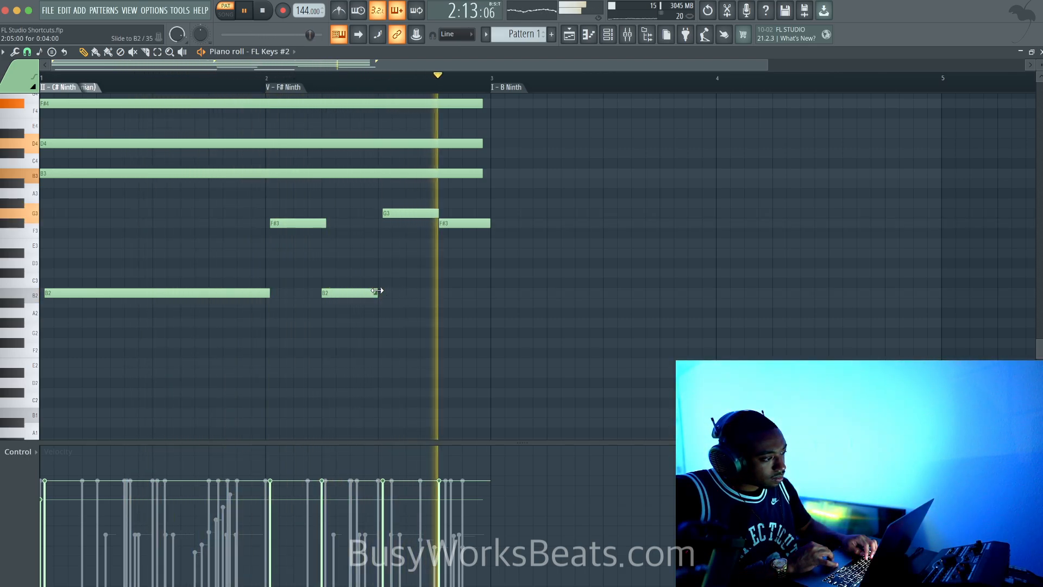
{"action": "key", "text": "space"}
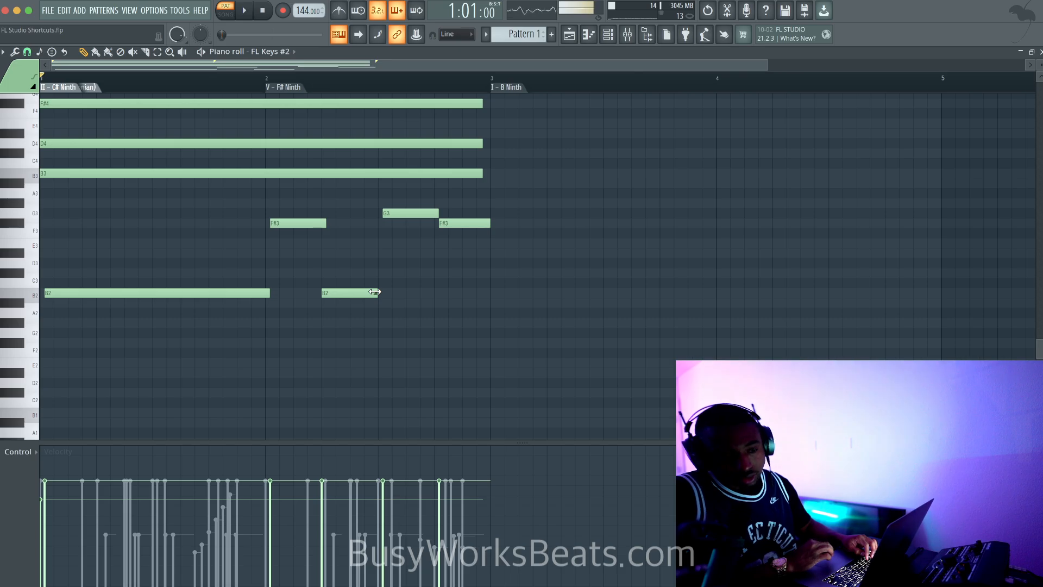
{"action": "key", "text": "space"}
{"action": "key", "text": "space"}
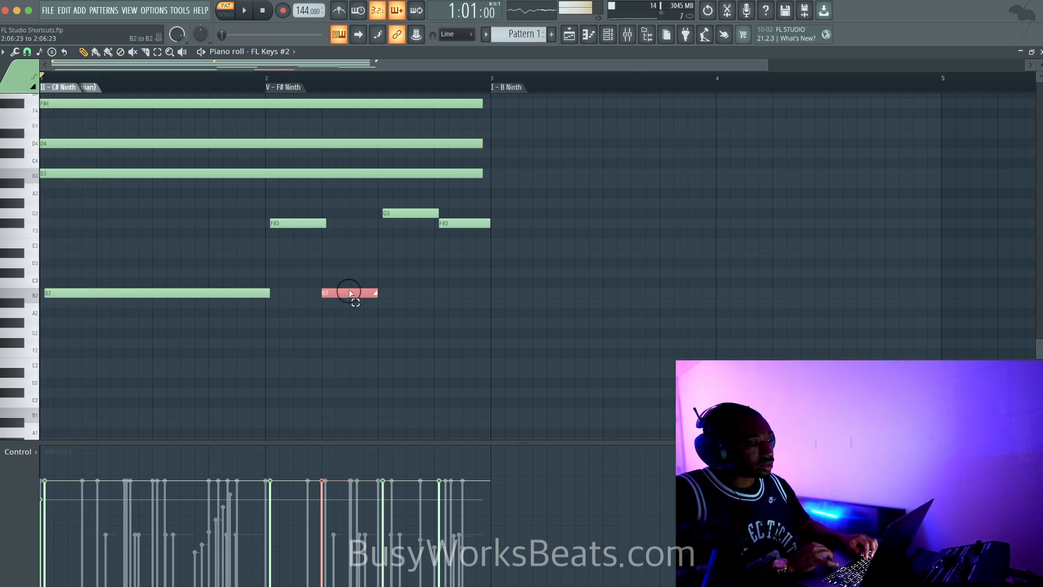
Step: Audition the slide note above the chord at 1:09:00 on D#5 and D5, and delete it
{"action": "left_click_drag", "start_coordinate": [351, 293], "coordinate": [183, 118]}
{"action": "key", "text": "space"}
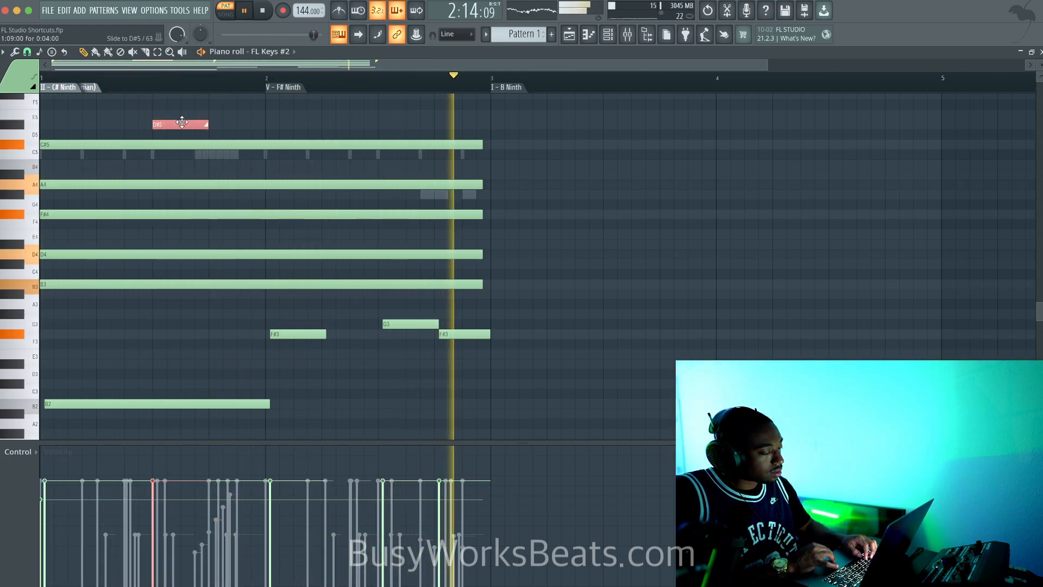
{"action": "key", "text": "super+z"}
{"action": "key", "text": "space"}
{"action": "key", "text": "space"}
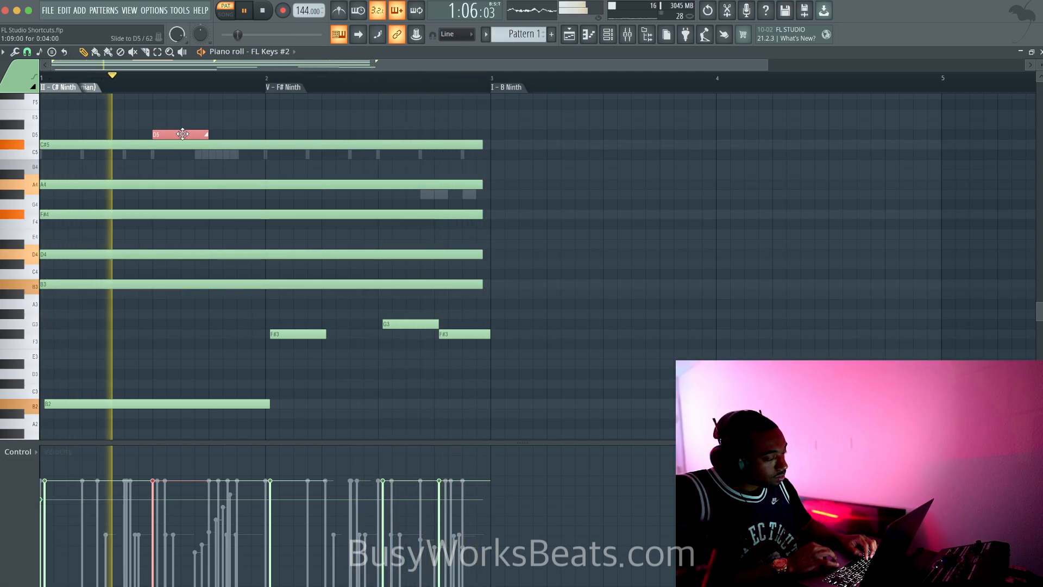
{"action": "key", "text": "space"}
{"action": "right_click", "coordinate": [183, 135]}
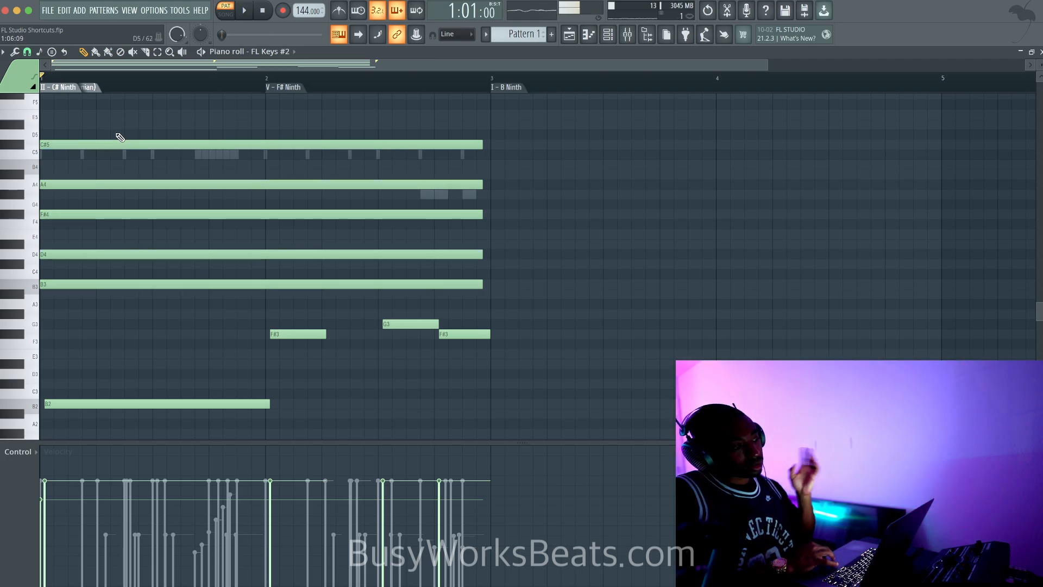
Step: Add a D#5 slide note lasting 0:04:00, assign it to colour group 5, and move it to 1:09:00
{"action": "left_click", "coordinate": [116, 218]}
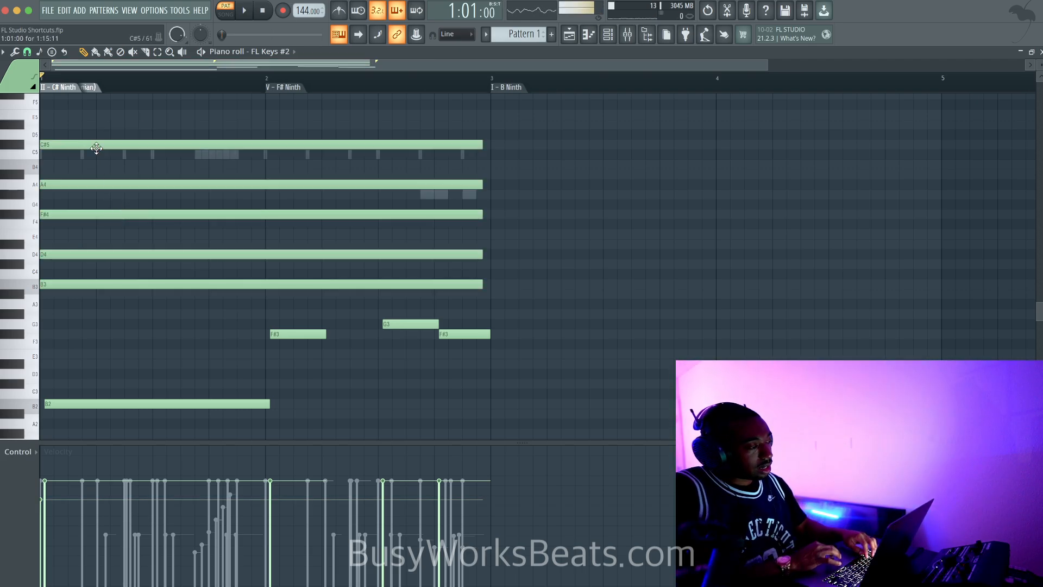
{"action": "left_click", "coordinate": [140, 124]}
{"action": "double_click", "coordinate": [152, 125]}
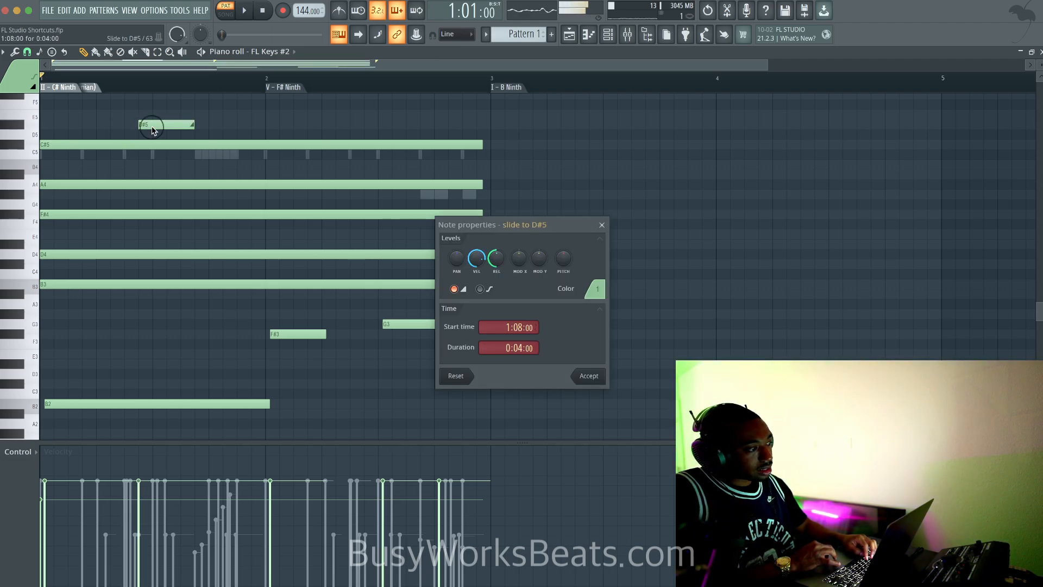
{"action": "left_click", "coordinate": [600, 289]}
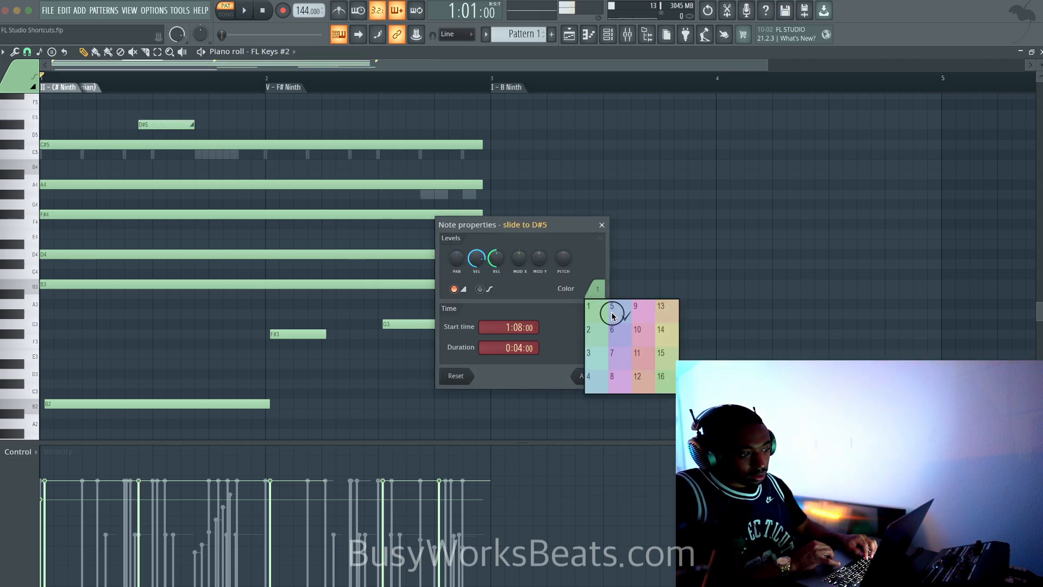
{"action": "left_click", "coordinate": [613, 316]}
{"action": "left_click", "coordinate": [592, 374]}
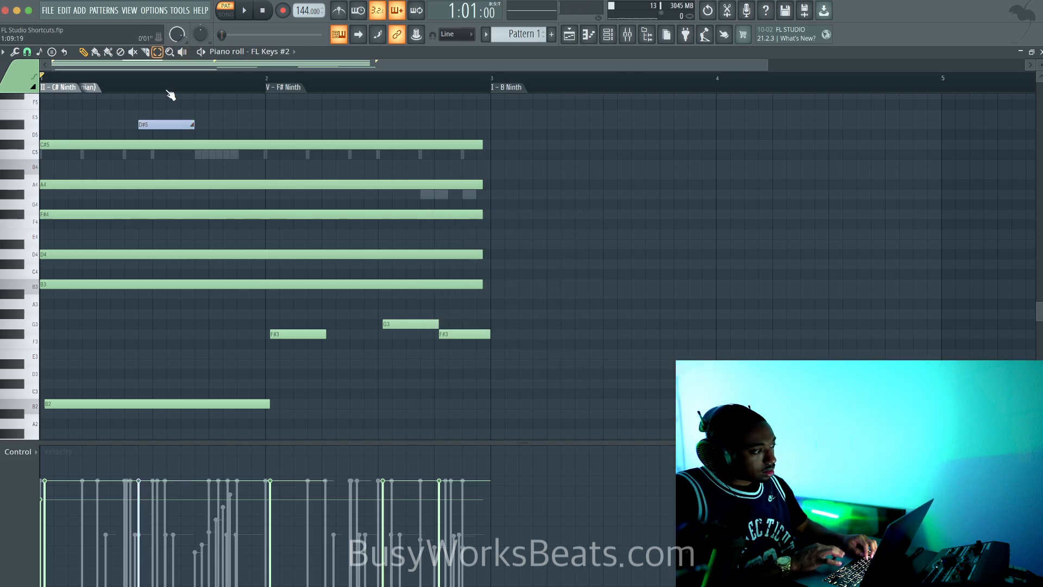
{"action": "left_click_drag", "start_coordinate": [167, 123], "coordinate": [177, 125]}
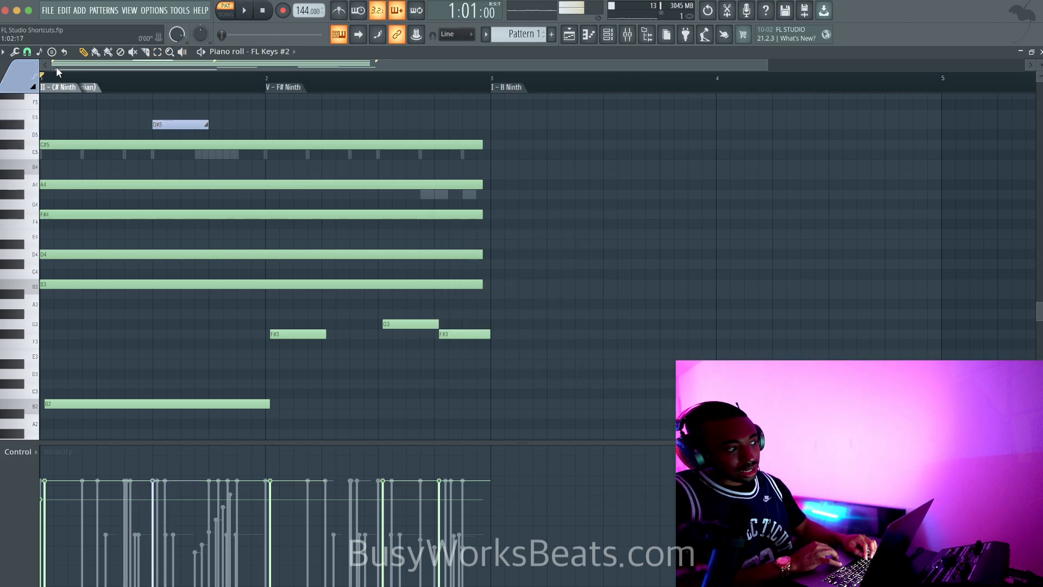
Step: Change the colour of note colour group 5 to Dark Slate Blue (#354C9E)
{"action": "left_click", "coordinate": [19, 77]}
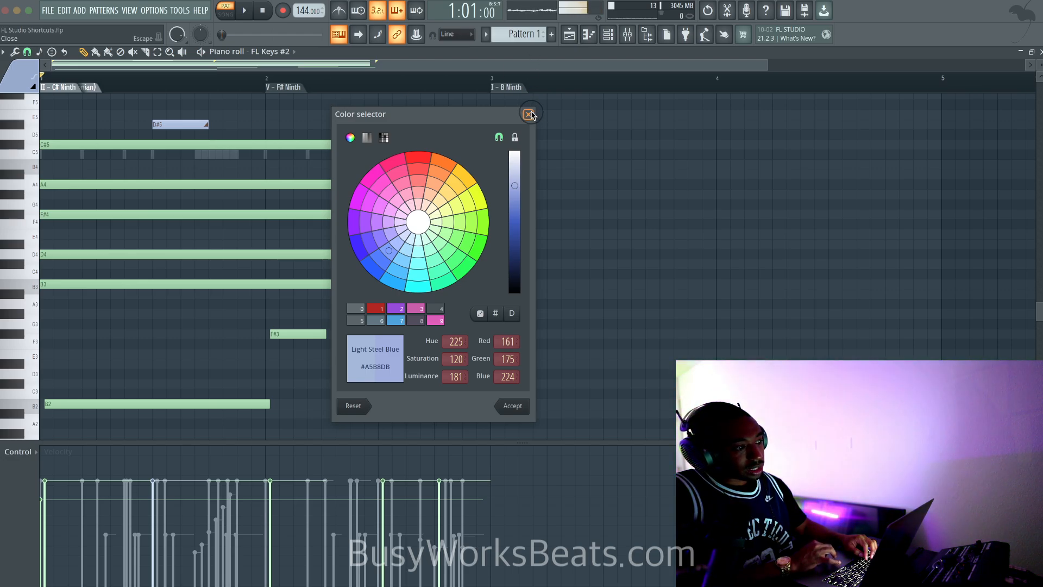
{"action": "left_click", "coordinate": [530, 115]}
{"action": "left_click", "coordinate": [16, 80]}
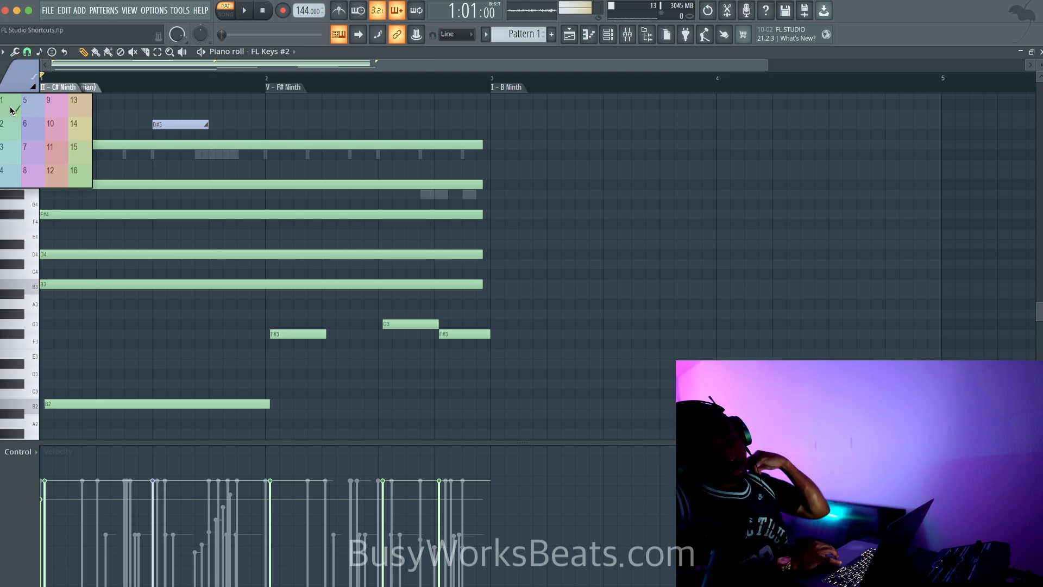
{"action": "left_click", "coordinate": [17, 77]}
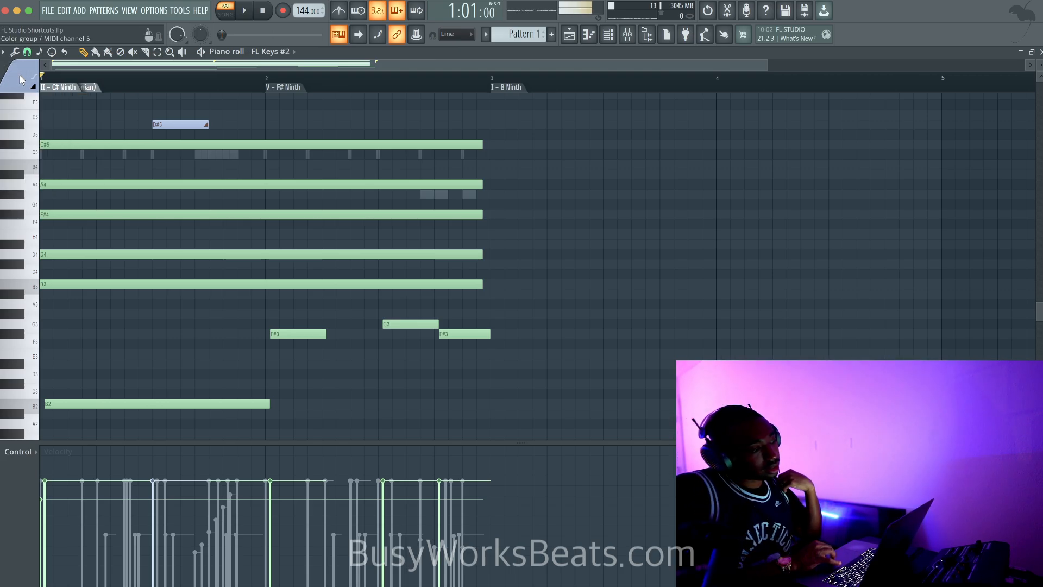
{"action": "right_click", "coordinate": [20, 76]}
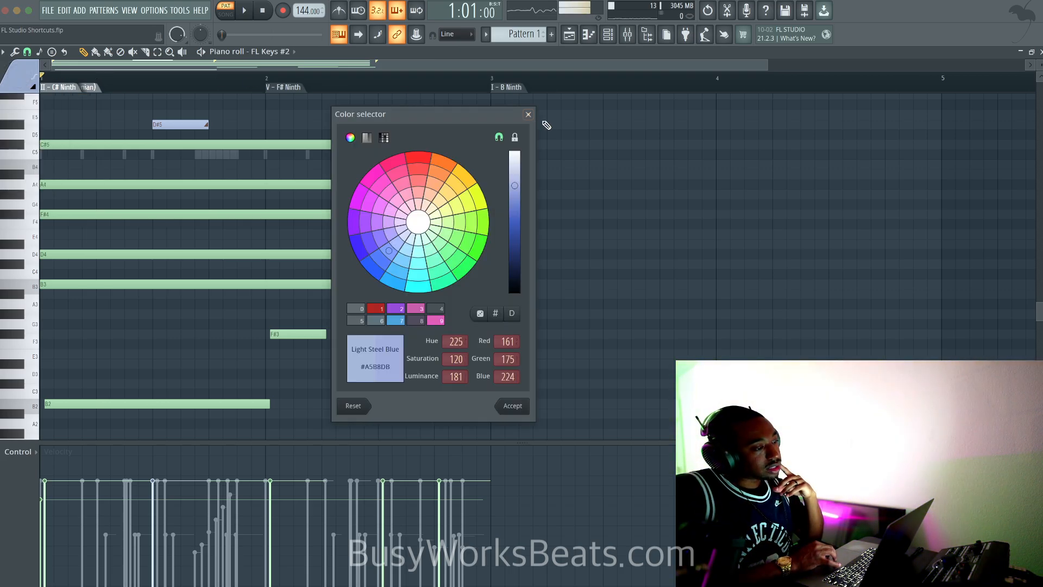
{"action": "left_click", "coordinate": [529, 115]}
{"action": "right_click", "coordinate": [19, 76]}
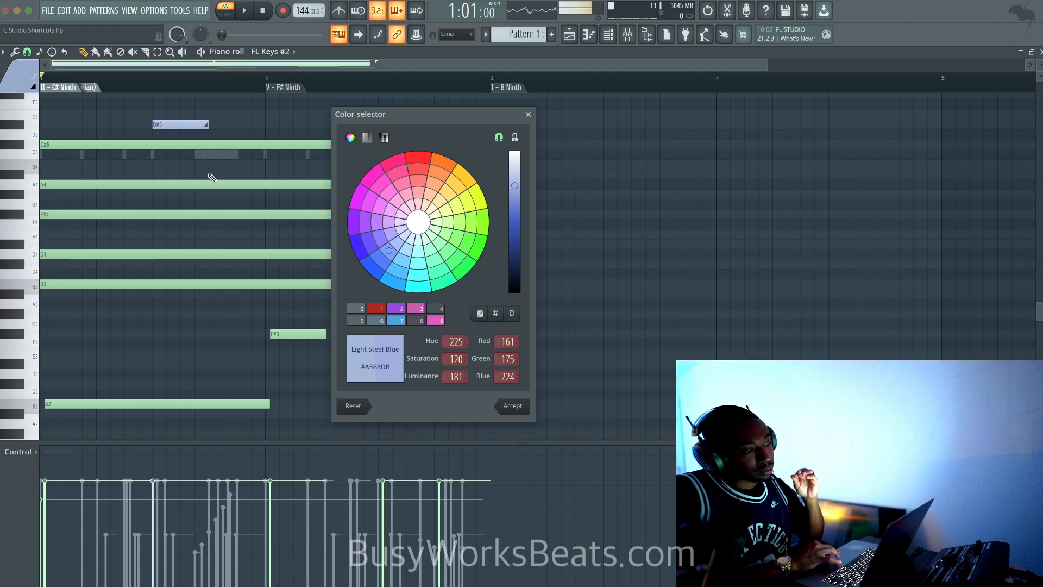
{"action": "left_click_drag", "start_coordinate": [515, 213], "coordinate": [516, 239]}
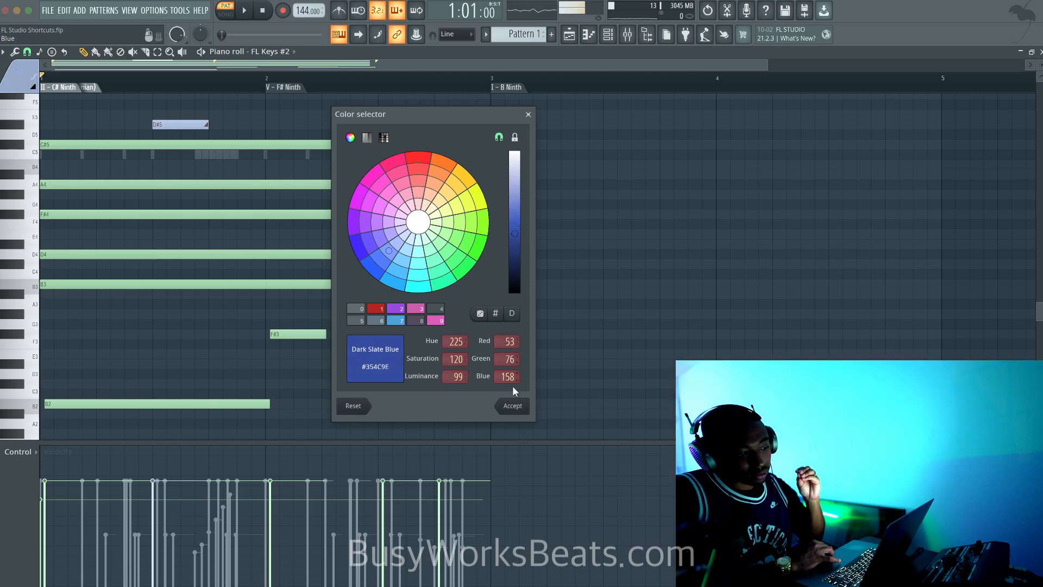
{"action": "left_click", "coordinate": [514, 405]}
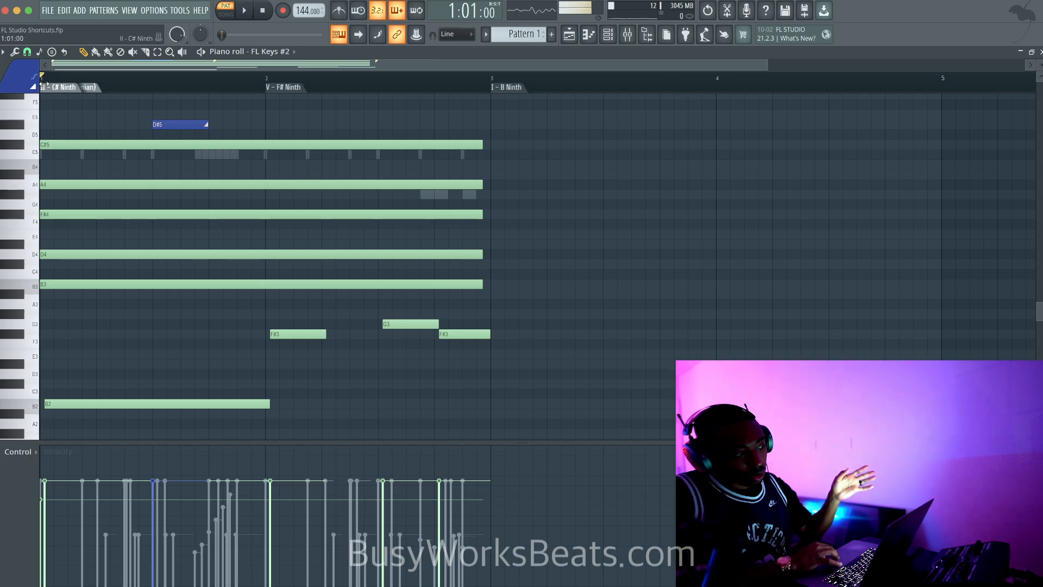
Step: Switch the active note colour back to group 1 and delete the blue D#5 slide note
{"action": "right_click", "coordinate": [21, 82]}
{"action": "left_click", "coordinate": [527, 115]}
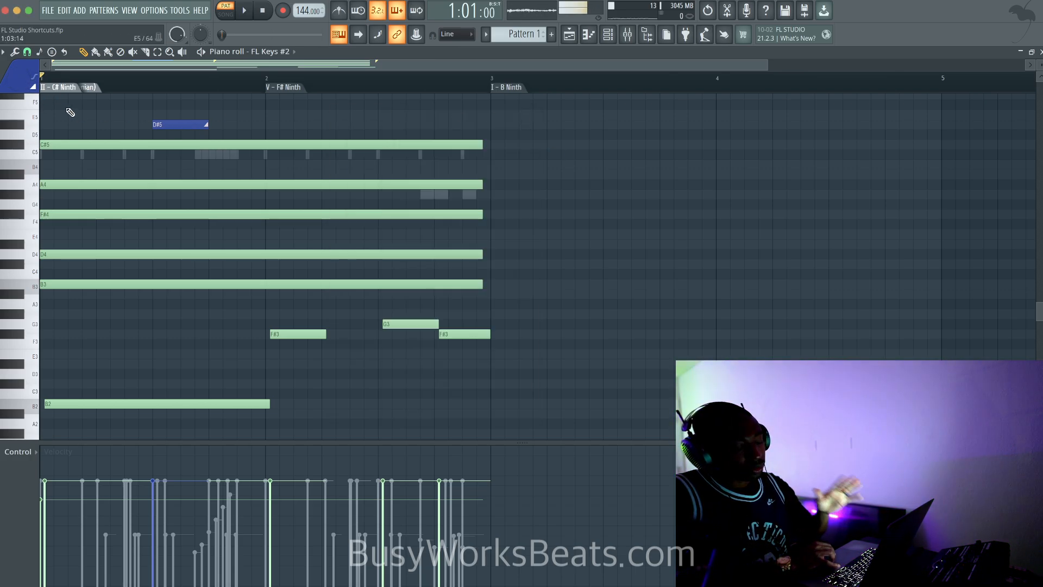
{"action": "left_click", "coordinate": [19, 79]}
{"action": "left_click", "coordinate": [19, 107]}
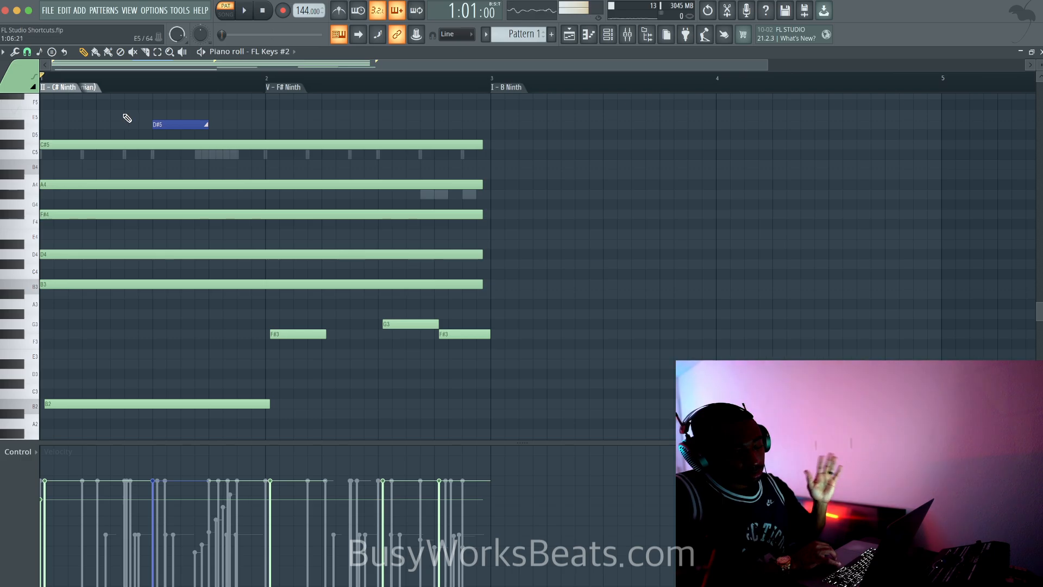
{"action": "right_click", "coordinate": [179, 123]}
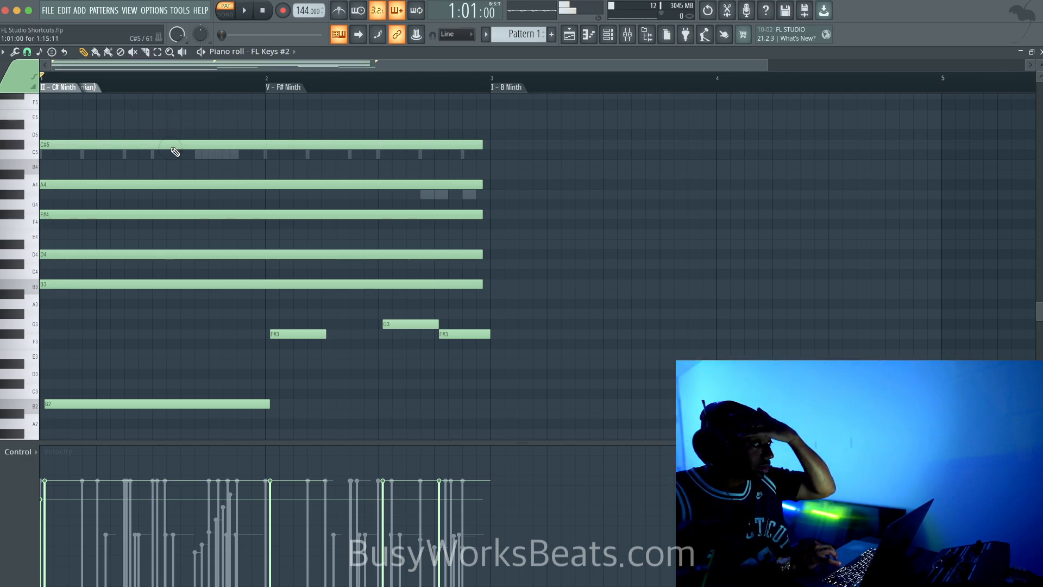
Step: Activate colour group 5, draw a regular D#5 note starting at 1:09:00, and play the pattern
{"action": "left_click", "coordinate": [20, 83]}
{"action": "left_click", "coordinate": [31, 108]}
{"action": "left_click", "coordinate": [149, 125]}
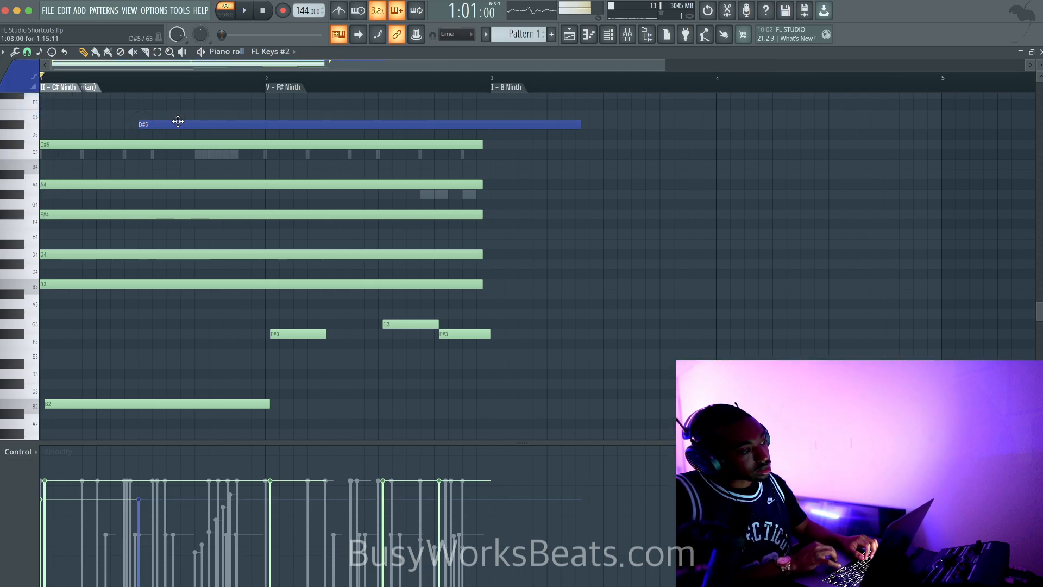
{"action": "left_click_drag", "start_coordinate": [177, 121], "coordinate": [186, 121]}
{"action": "key", "text": "space"}
{"action": "key", "text": "space"}
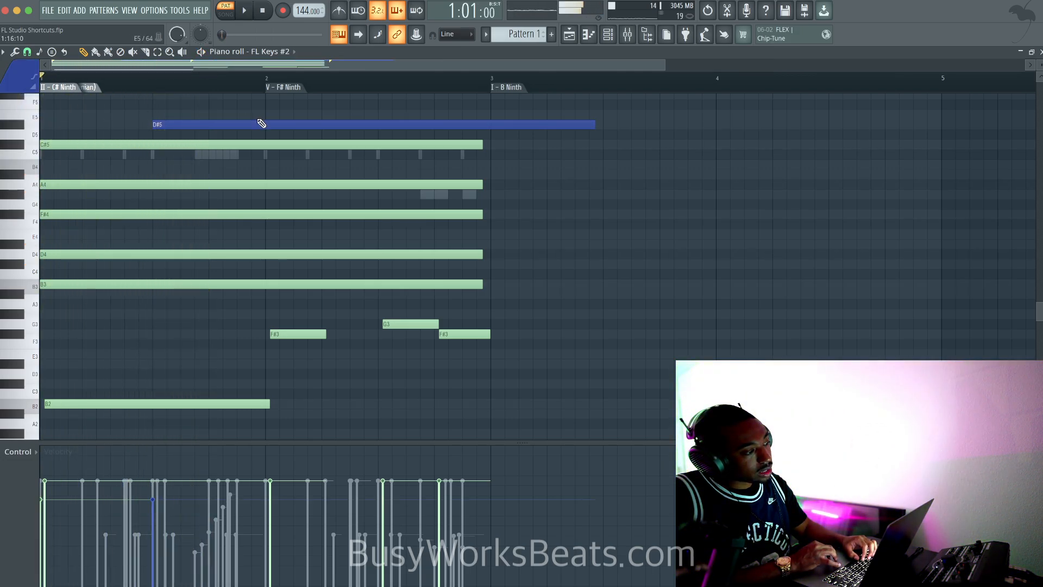
Step: Delete the blue D#5 note and replace the green C#5 chord note with a colour group 5 note from 1:01:00
{"action": "left_click_drag", "start_coordinate": [500, 125], "coordinate": [260, 125]}
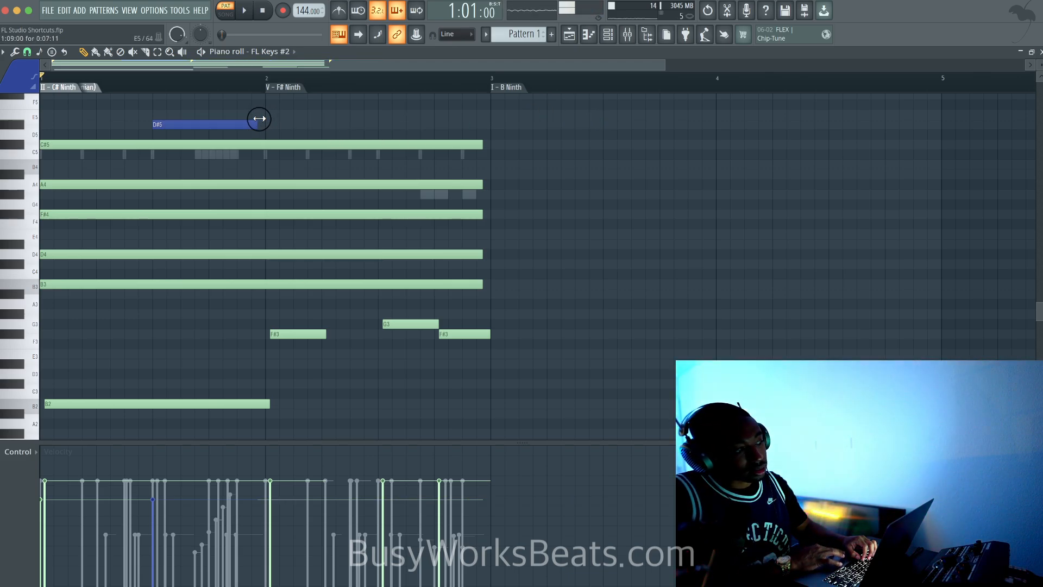
{"action": "right_click", "coordinate": [228, 125]}
{"action": "right_click", "coordinate": [165, 146]}
{"action": "left_click_drag", "start_coordinate": [57, 146], "coordinate": [39, 147]}
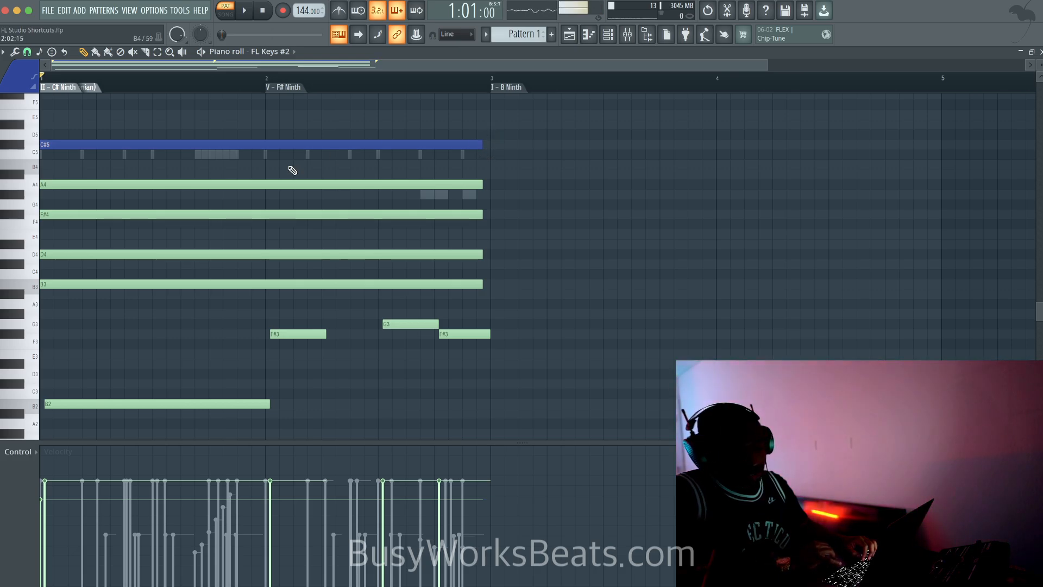
Step: Add a blue D5 slide note at 1:13:00, shorten it to end just before bar 2, and play the pattern
{"action": "left_click", "coordinate": [212, 135]}
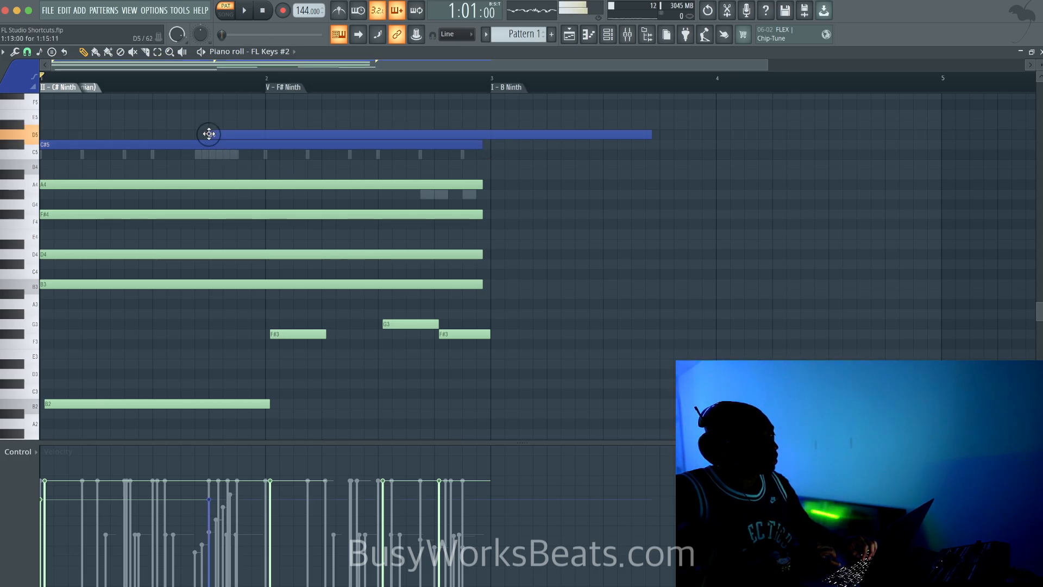
{"action": "double_click", "coordinate": [215, 134]}
{"action": "left_click", "coordinate": [462, 288]}
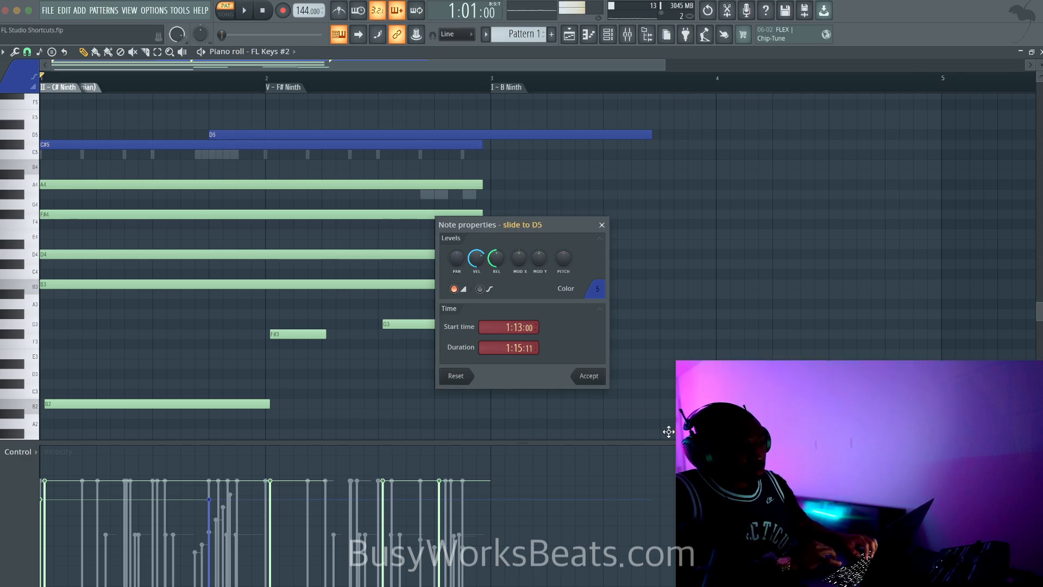
{"action": "left_click", "coordinate": [591, 376]}
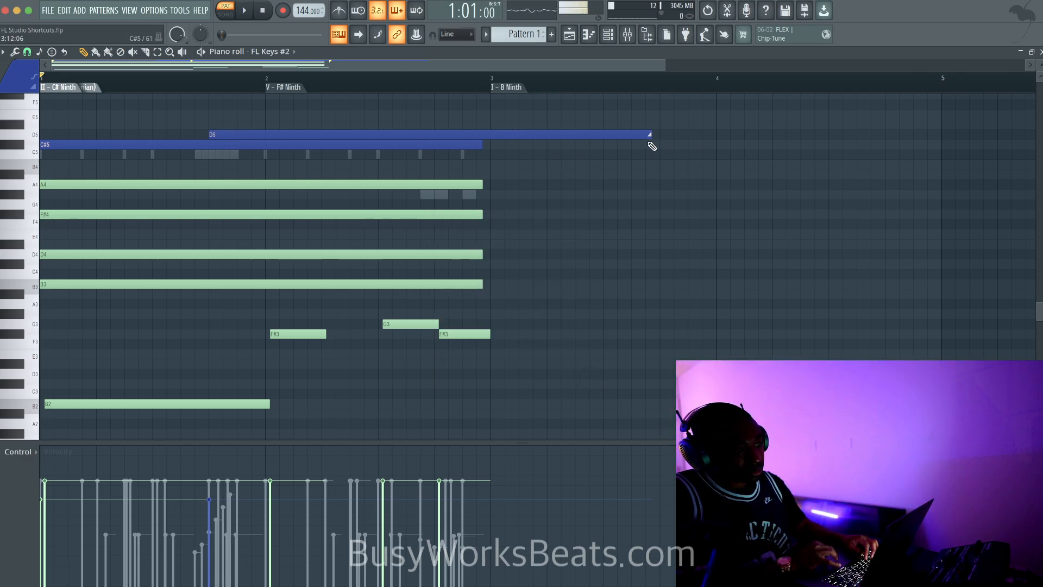
{"action": "left_click_drag", "start_coordinate": [652, 134], "coordinate": [257, 136]}
{"action": "key", "text": "space"}
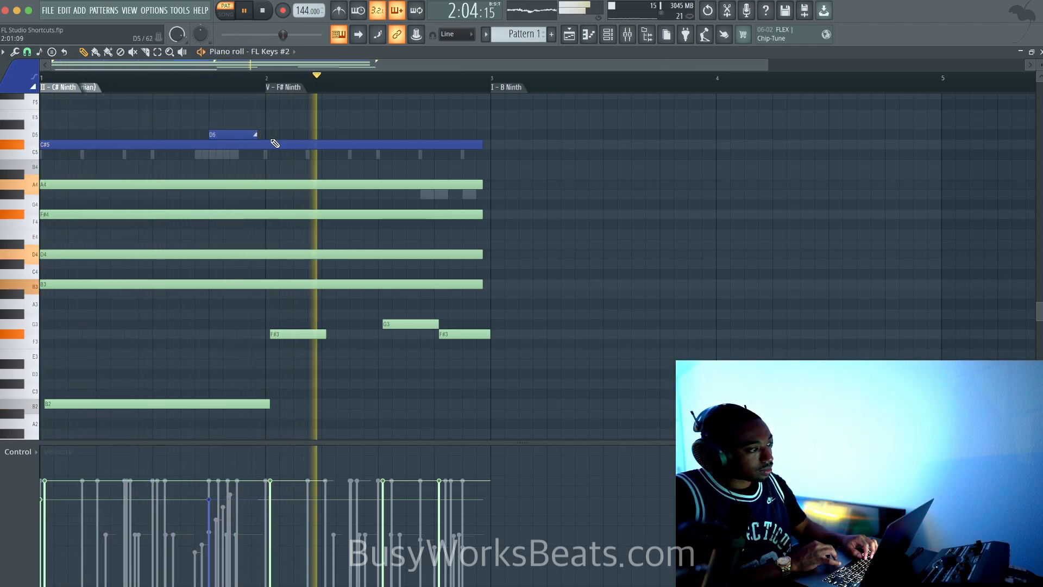
{"action": "key", "text": "space"}
{"action": "left_click", "coordinate": [232, 144]}
{"action": "left_click", "coordinate": [232, 185]}
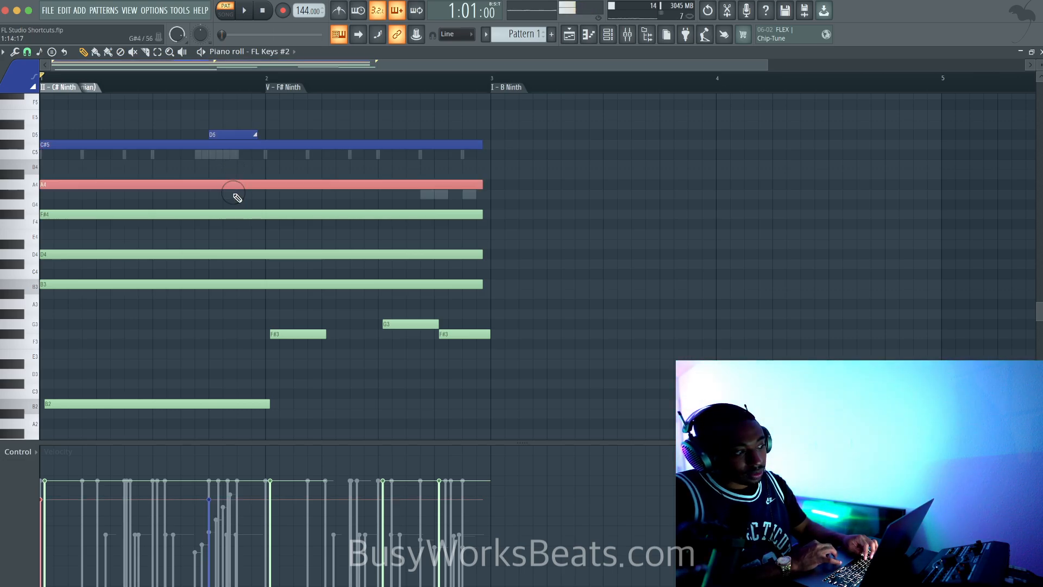
{"action": "left_click_drag", "start_coordinate": [222, 286], "coordinate": [227, 128]}
{"action": "left_click", "coordinate": [227, 176], "text": "super"}
Step: Save the project, clear the note selection, and play the pattern
{"action": "key", "text": "super+s"}
{"action": "left_click", "coordinate": [313, 100], "text": "super"}
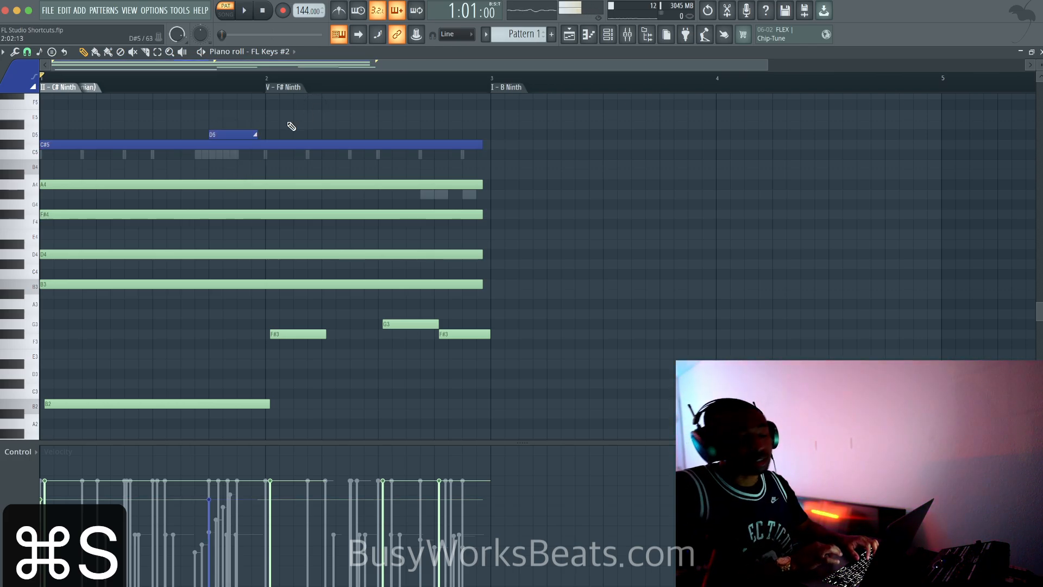
{"action": "key", "text": "space"}
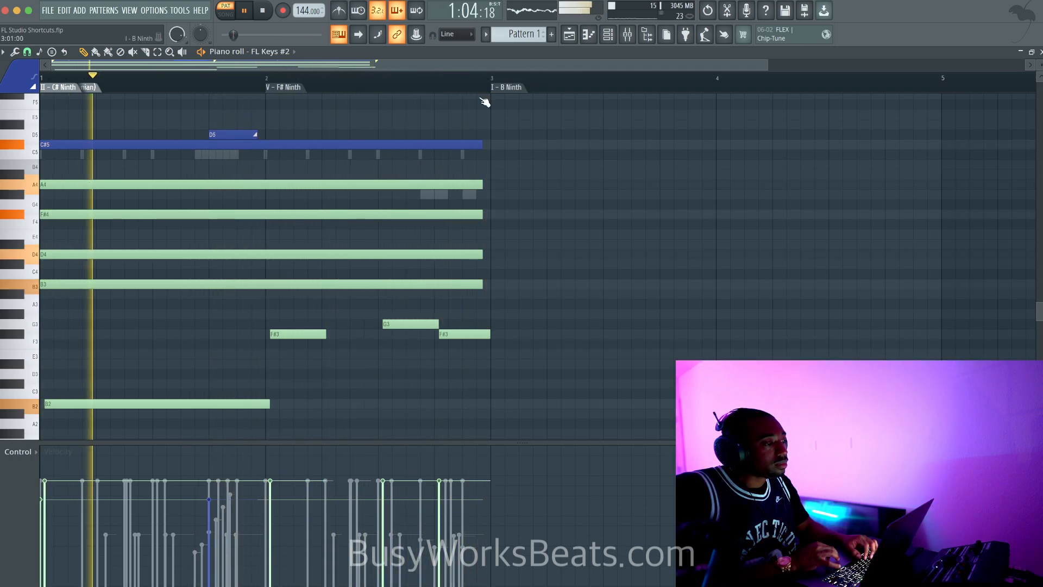
Step: Audition the C#5 key on its own and play the pattern to check the slide
{"action": "key", "text": "space"}
{"action": "left_click", "coordinate": [22, 146]}
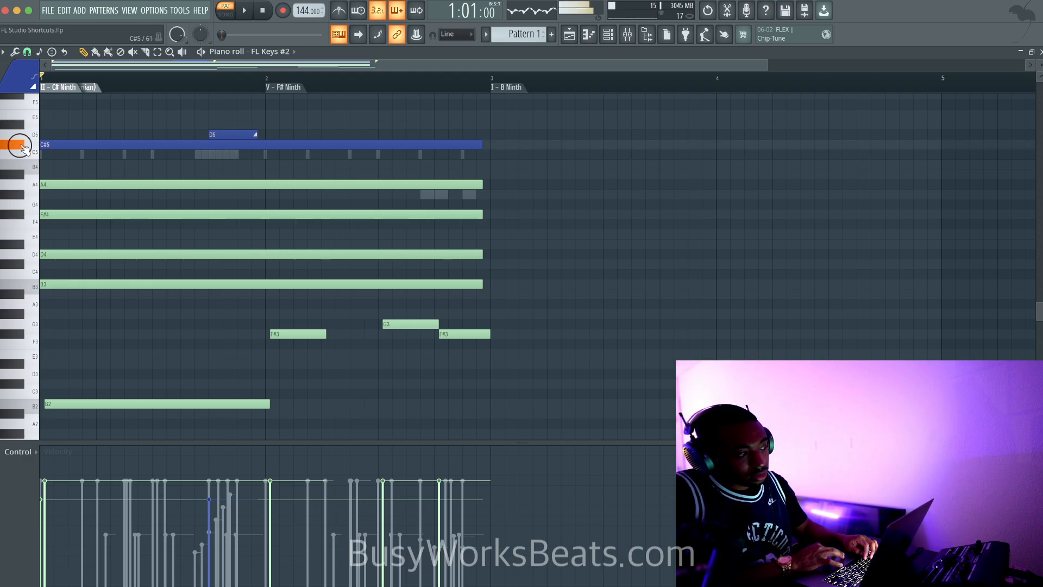
{"action": "key", "text": "space"}
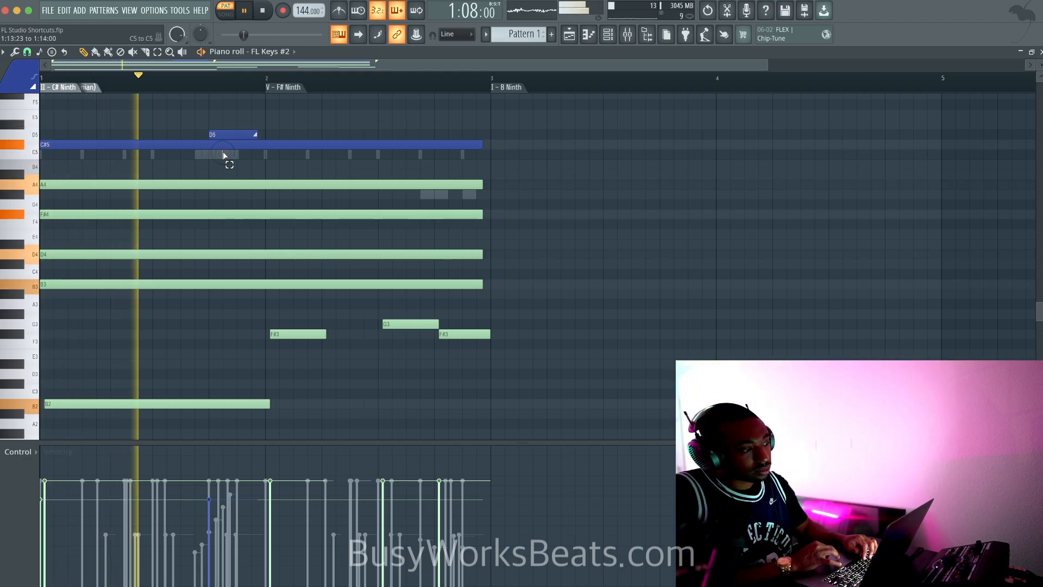
{"action": "key", "text": "space"}
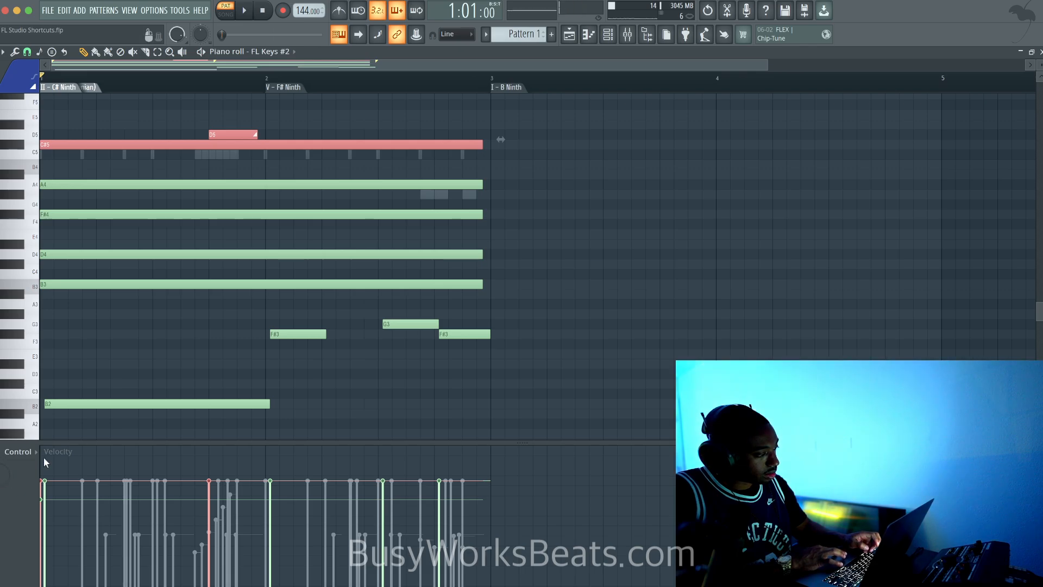
Step: Lower the velocity of the four bass notes (B2, F#3, G3, F#3) to about half and play the pattern
{"action": "left_click_drag", "start_coordinate": [492, 311], "coordinate": [95, 429]}
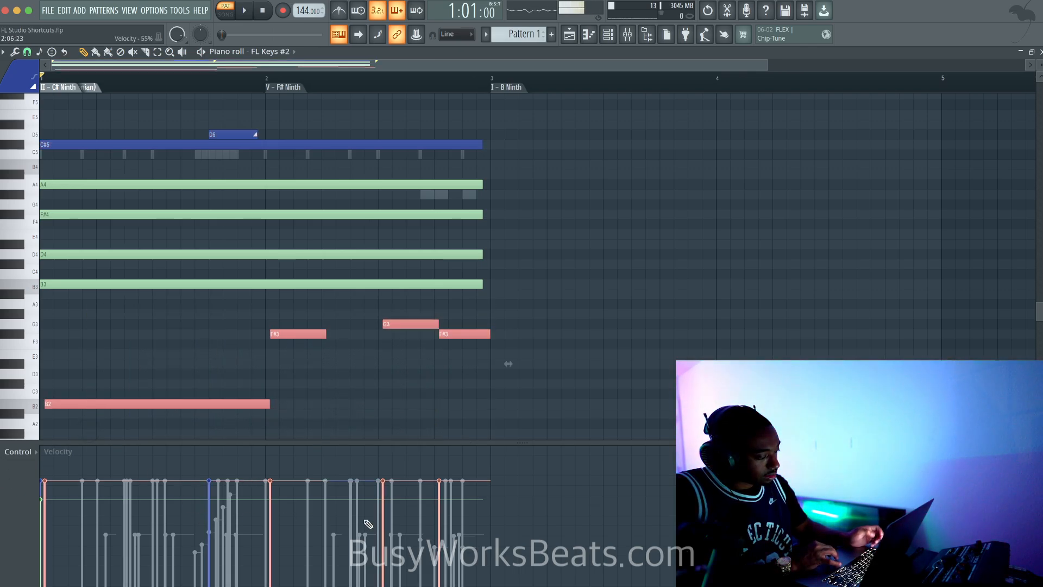
{"action": "left_click_drag", "start_coordinate": [459, 539], "coordinate": [43, 536]}
{"action": "key", "text": "space"}
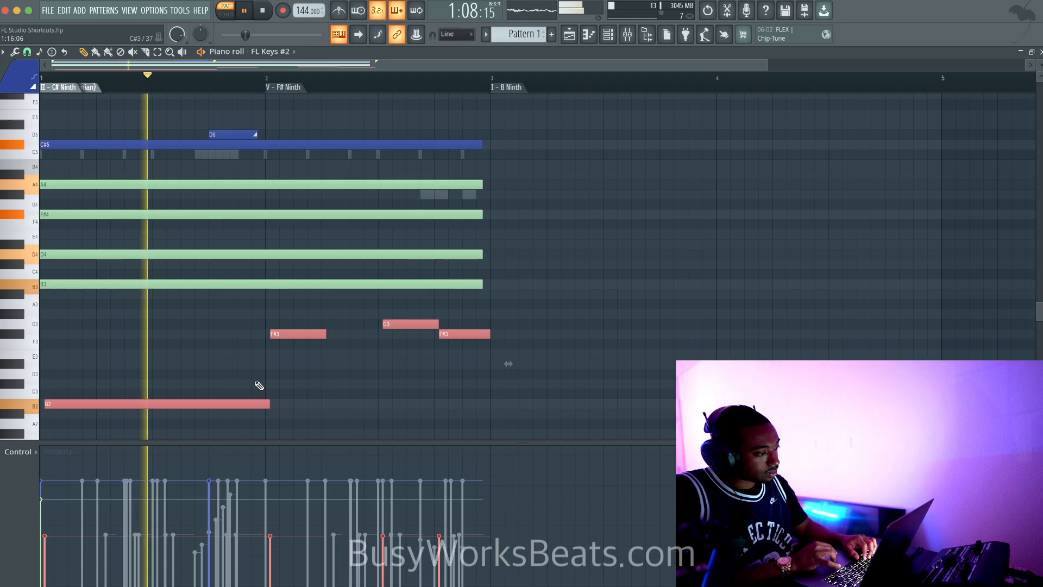
{"action": "left_click", "coordinate": [323, 387]}
{"action": "key", "text": "space"}
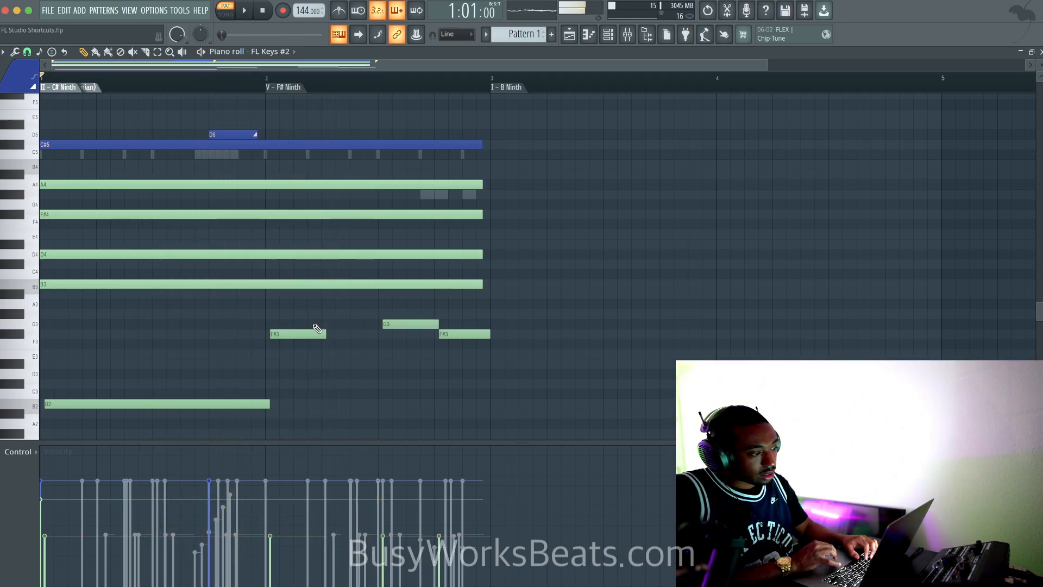
Step: Play the pattern several times to check the D5 slide note, and select the bass notes for inspection
{"action": "key", "text": "space"}
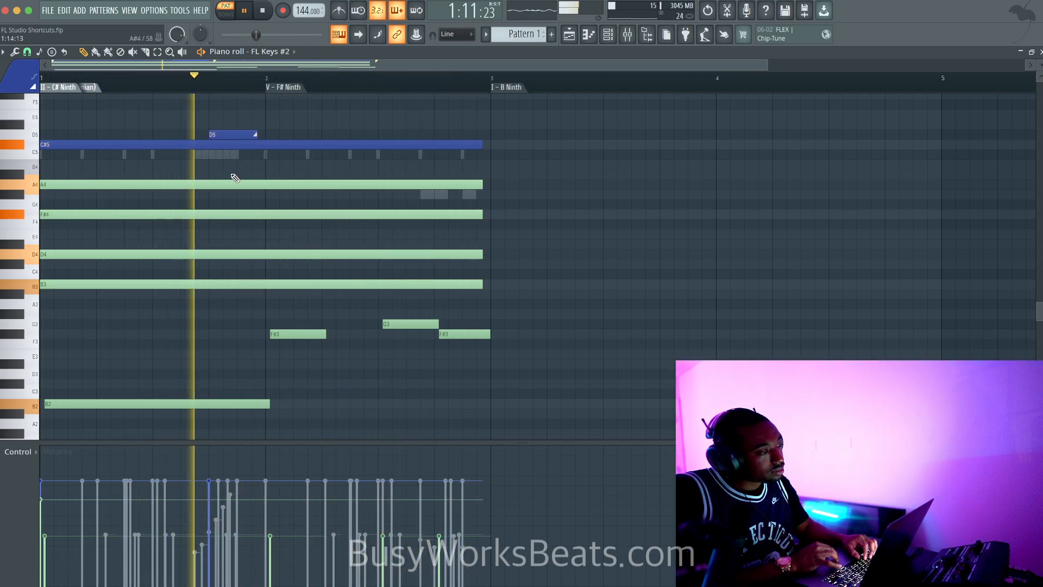
{"action": "key", "text": "space"}
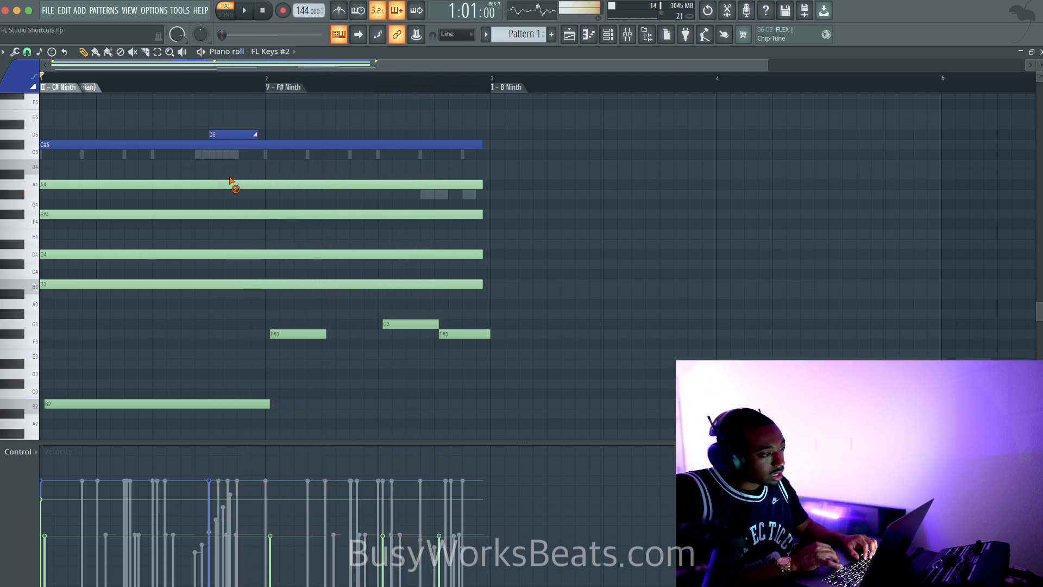
{"action": "key", "text": "space"}
{"action": "key", "text": "space"}
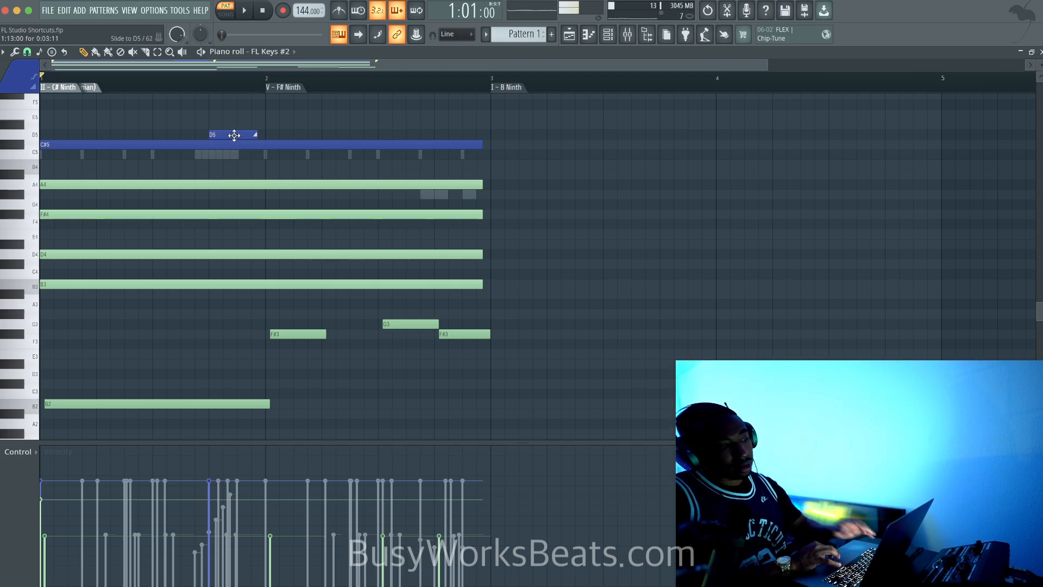
{"action": "key", "text": "space"}
{"action": "scroll", "coordinate": [289, 177], "scroll_direction": "down", "scroll_amount": 3}
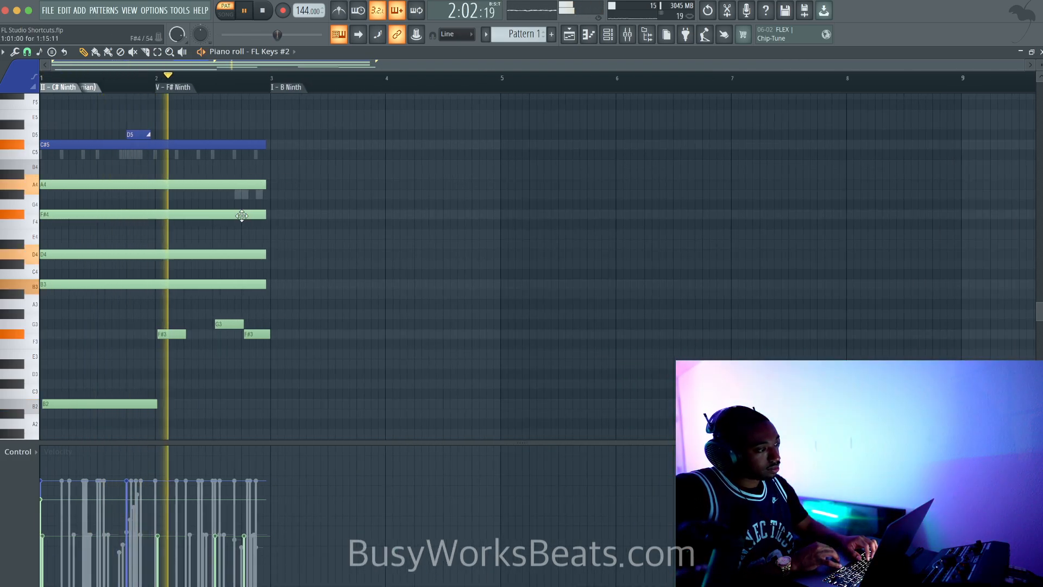
{"action": "scroll", "coordinate": [230, 218], "scroll_direction": "up", "scroll_amount": 2}
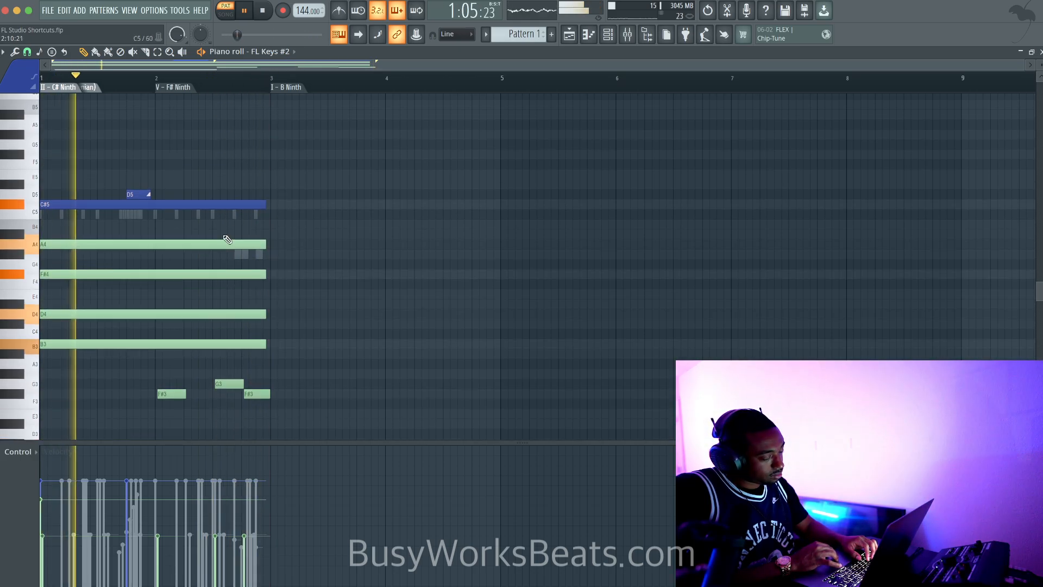
{"action": "scroll", "coordinate": [218, 293], "scroll_direction": "down", "scroll_amount": 3}
{"action": "left_click_drag", "start_coordinate": [275, 287], "coordinate": [125, 390]}
{"action": "scroll", "coordinate": [216, 372], "scroll_direction": "down", "scroll_amount": 6}
{"action": "scroll", "coordinate": [217, 375], "scroll_direction": "up", "scroll_amount": 6}
Step: Place a Pattern 1 clip at bar 1 of Track 1 in the playlist
{"action": "left_click", "coordinate": [609, 36]}
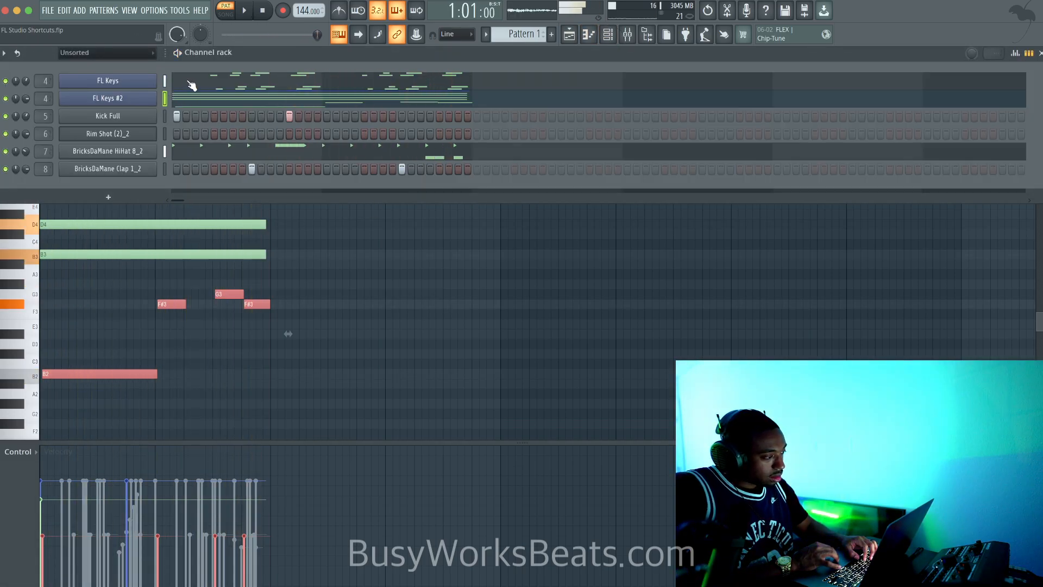
{"action": "key", "text": "space"}
{"action": "left_click", "coordinate": [569, 35]}
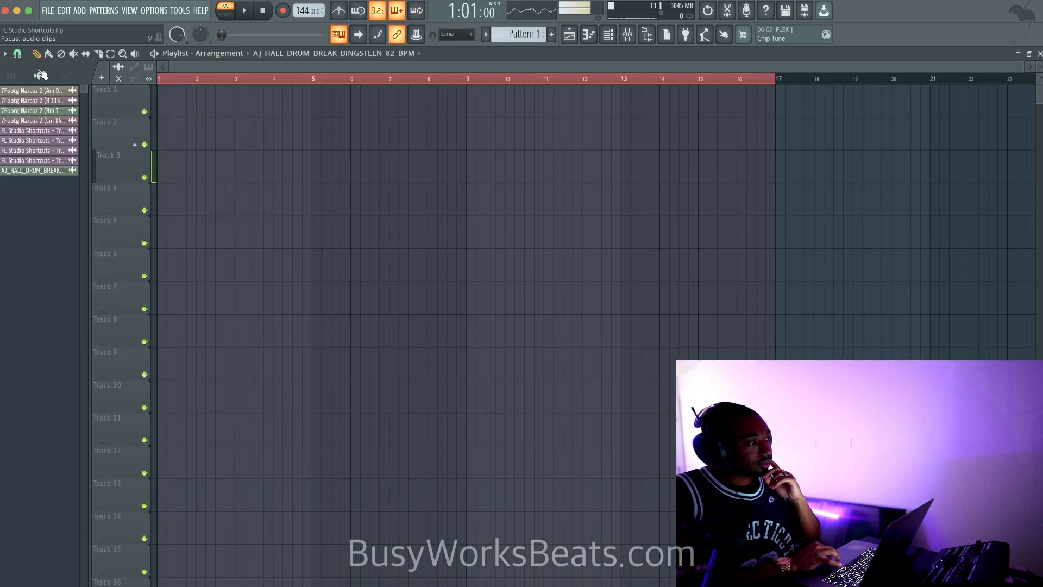
{"action": "left_click", "coordinate": [11, 76]}
{"action": "left_click_drag", "start_coordinate": [151, 99], "coordinate": [189, 101]}
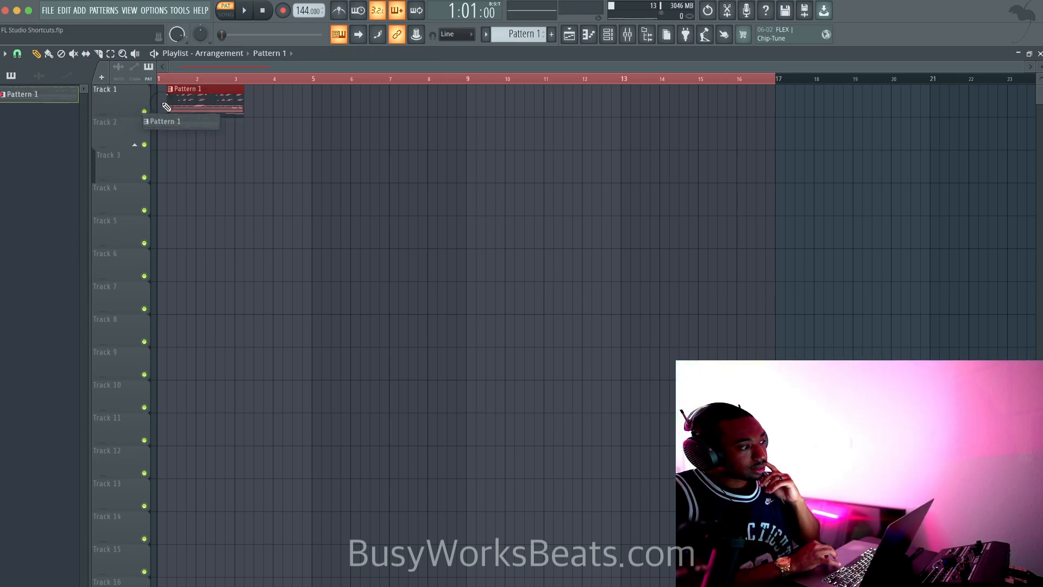
{"action": "left_click", "coordinate": [608, 35]}
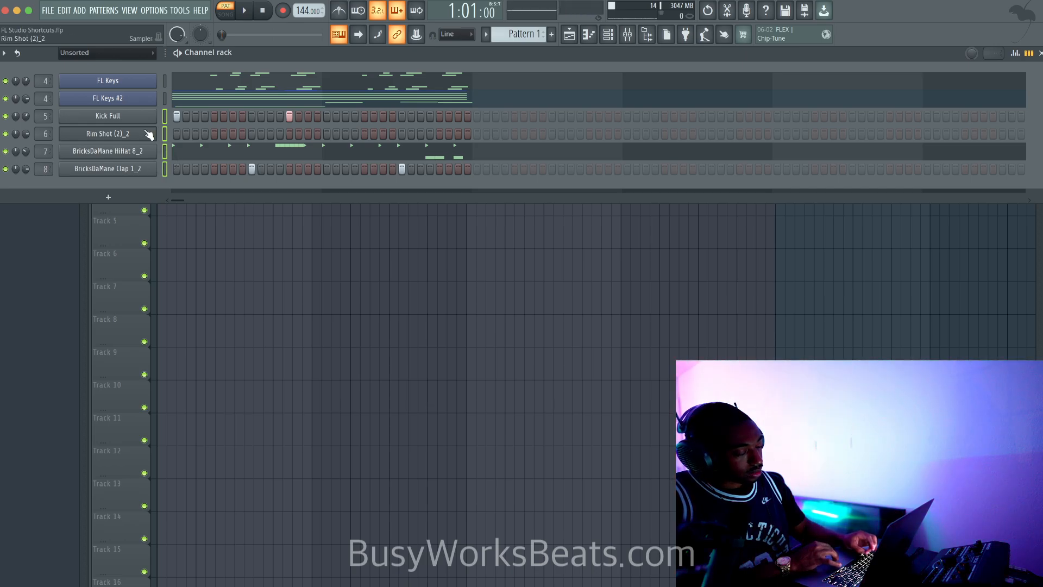
{"action": "right_click", "coordinate": [5, 135]}
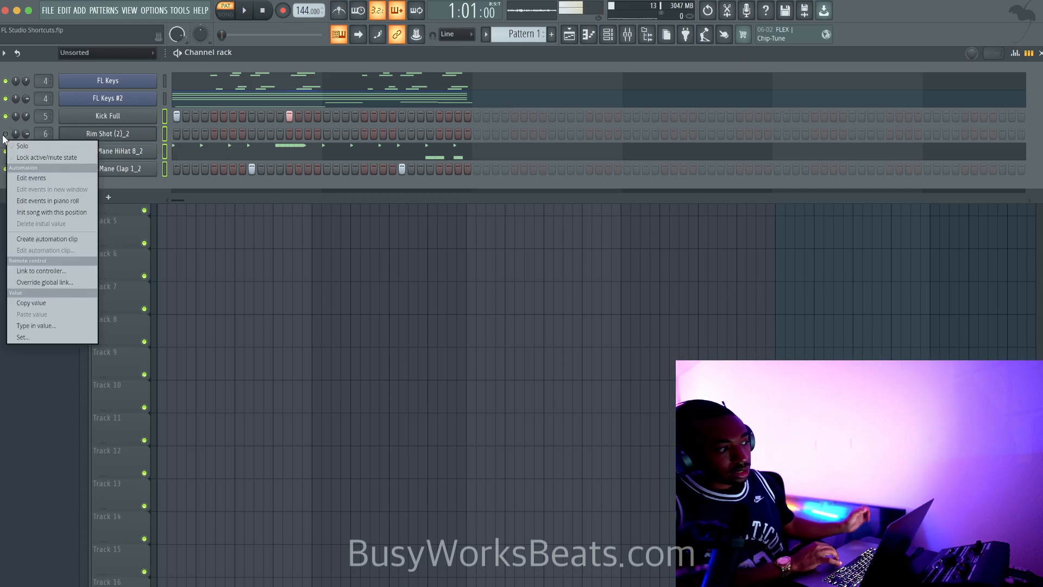
{"action": "left_click", "coordinate": [19, 148]}
{"action": "right_click", "coordinate": [6, 135]}
{"action": "left_click", "coordinate": [19, 146]}
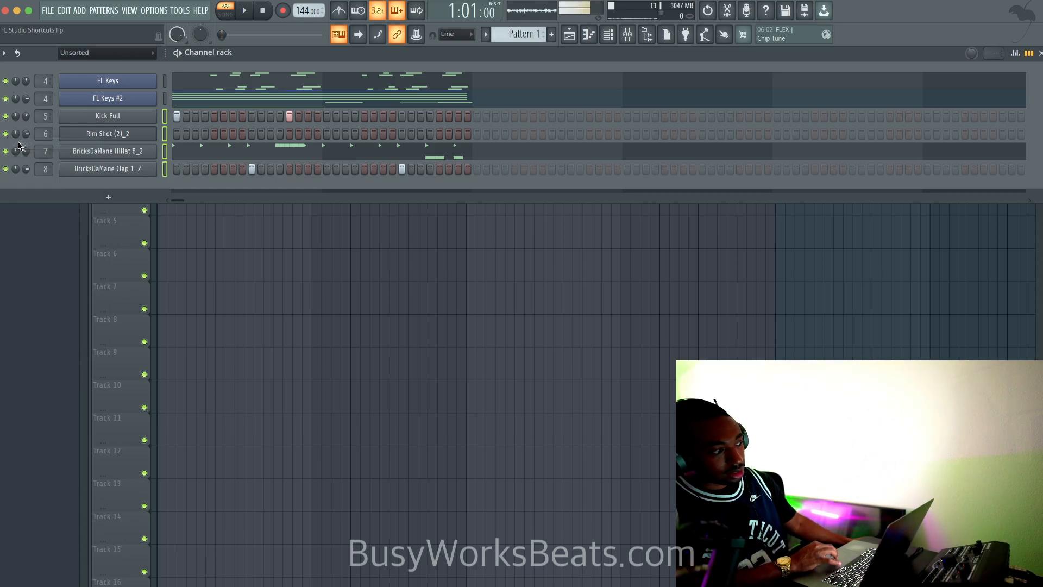
{"action": "right_click", "coordinate": [325, 274]}
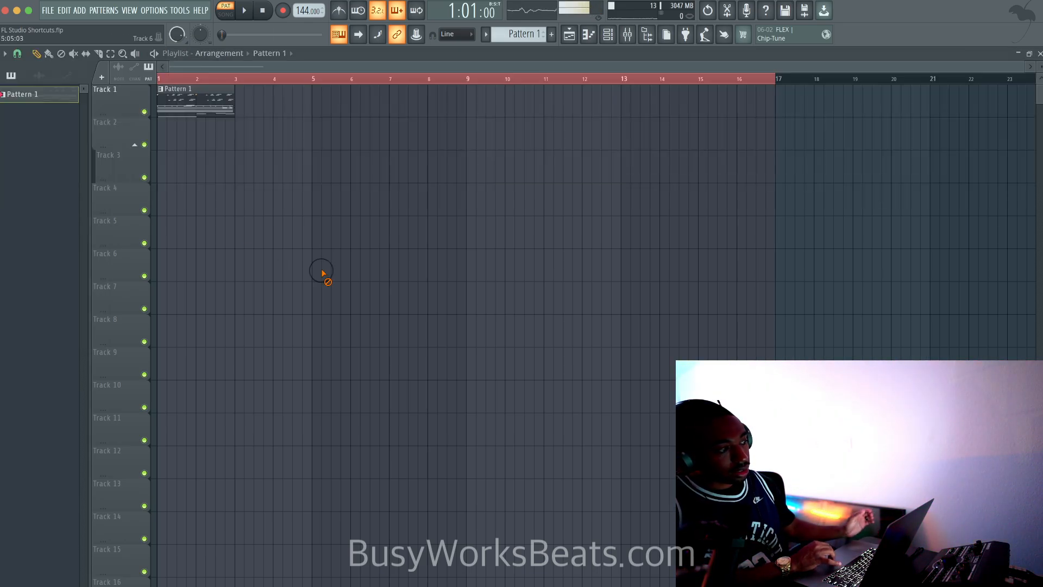
Step: Mute the Kick Full, Rim Shot, HiHat and Clap channels, and play the pattern
{"action": "left_click", "coordinate": [608, 35]}
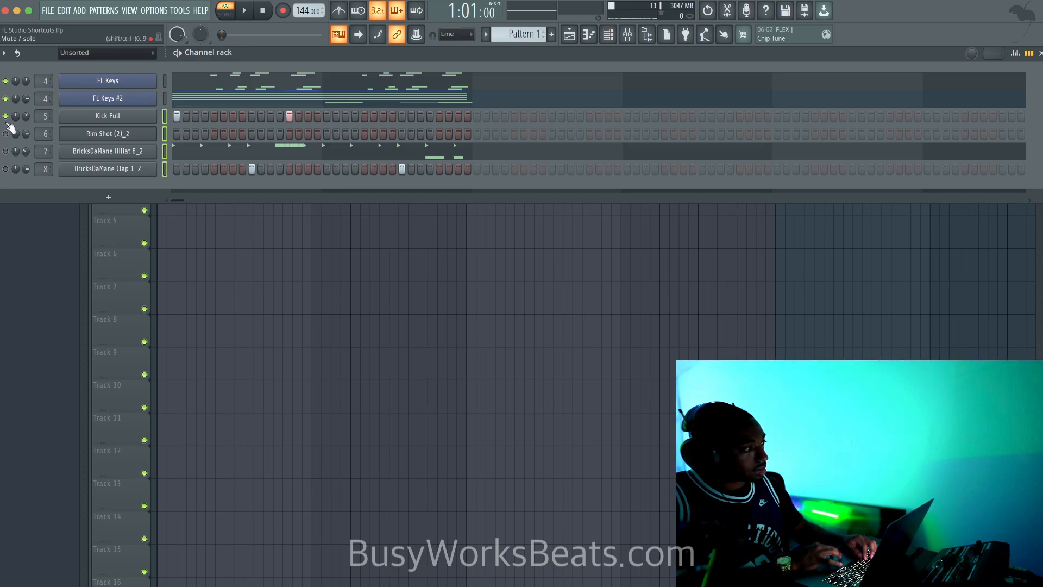
{"action": "right_click", "coordinate": [328, 351]}
{"action": "key", "text": "space"}
{"action": "key", "text": "space"}
Step: Clear the playlist's time selection and play the arrangement in Song mode
{"action": "left_click", "coordinate": [227, 16]}
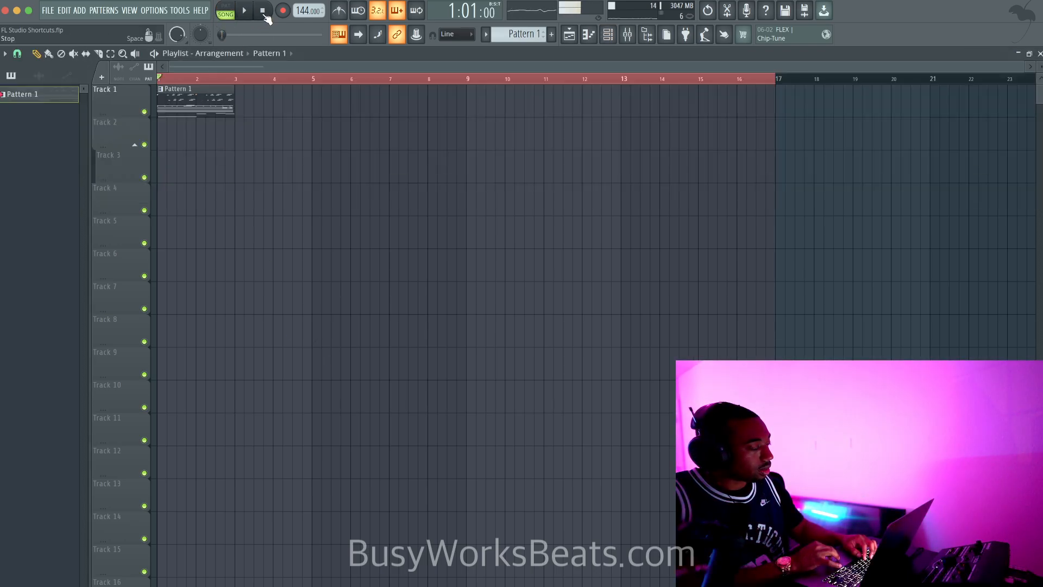
{"action": "key", "text": "space"}
{"action": "scroll", "coordinate": [241, 77], "scroll_direction": "up", "scroll_amount": 2}
{"action": "key", "text": "space"}
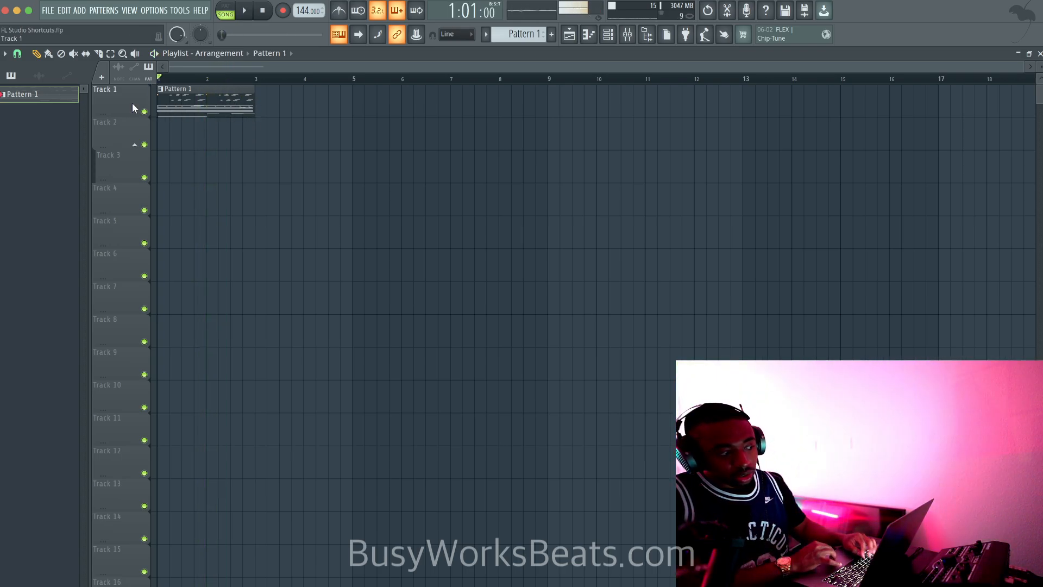
Step: Consolidate Track 1 into an audio clip by rendering its two bars as a 16-bit stereo WAV
{"action": "right_click", "coordinate": [129, 102]}
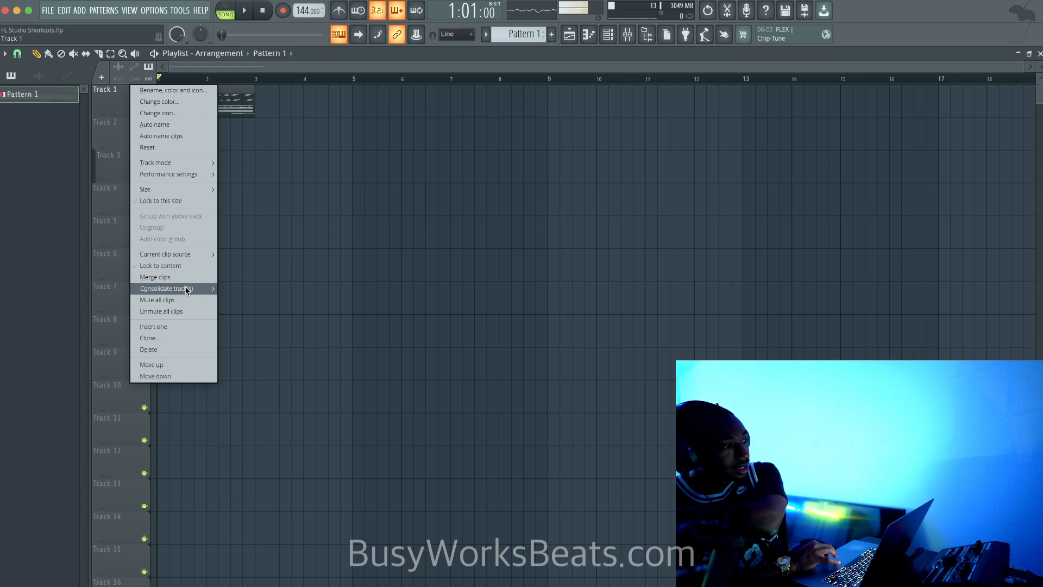
{"action": "mouse_move", "coordinate": [184, 288]}
{"action": "left_click", "coordinate": [233, 288]}
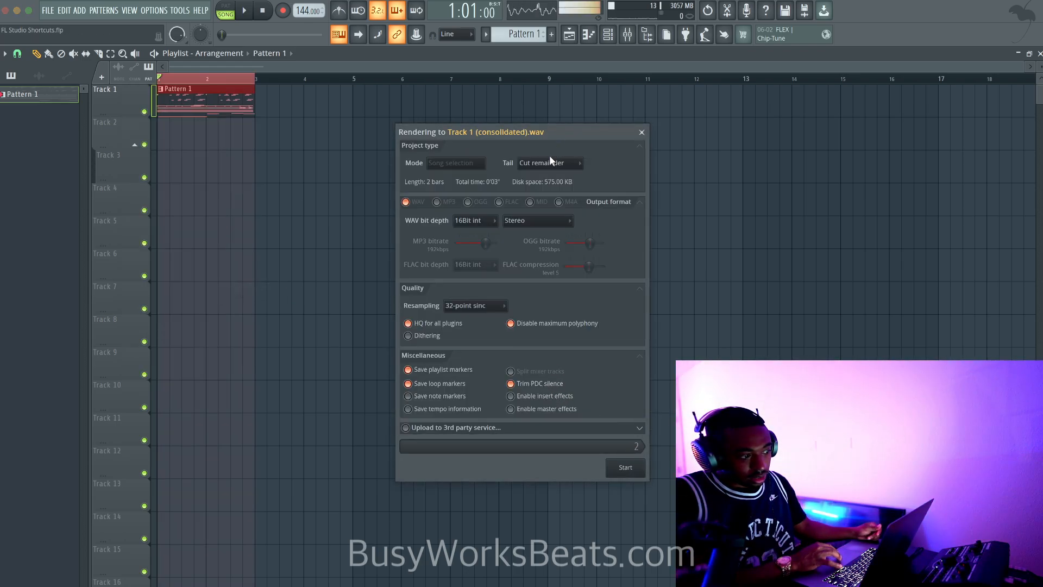
{"action": "left_click", "coordinate": [550, 163]}
{"action": "left_click", "coordinate": [615, 181]}
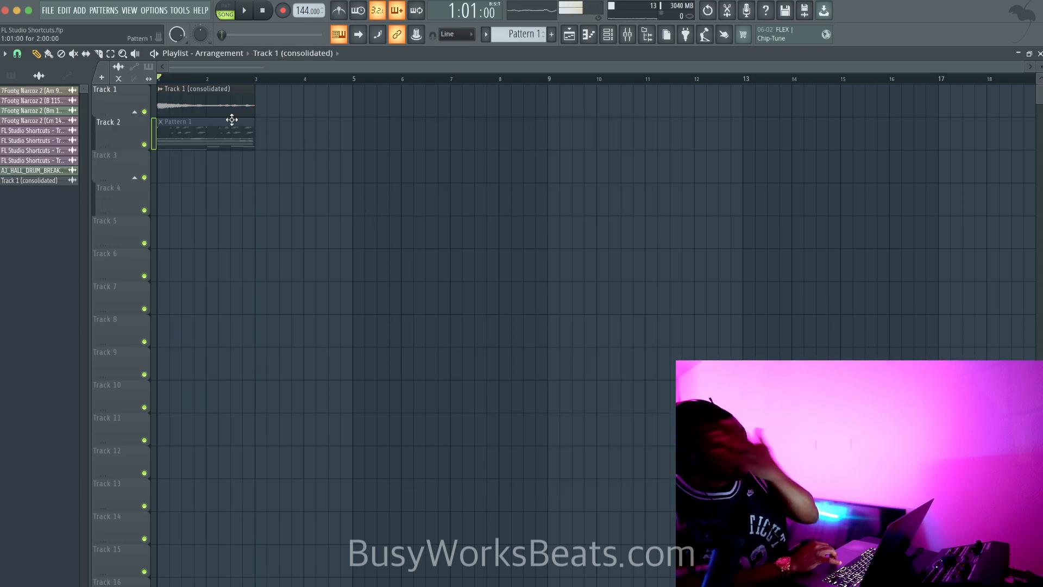
Step: Open the settings of the Track 1 (consolidated) audio clip and set its time stretch to 2:00:00
{"action": "double_click", "coordinate": [214, 107]}
{"action": "left_click", "coordinate": [351, 191]}
{"action": "right_click", "coordinate": [348, 200]}
{"action": "double_click", "coordinate": [208, 97]}
{"action": "left_click_drag", "start_coordinate": [239, 96], "coordinate": [252, 235]}
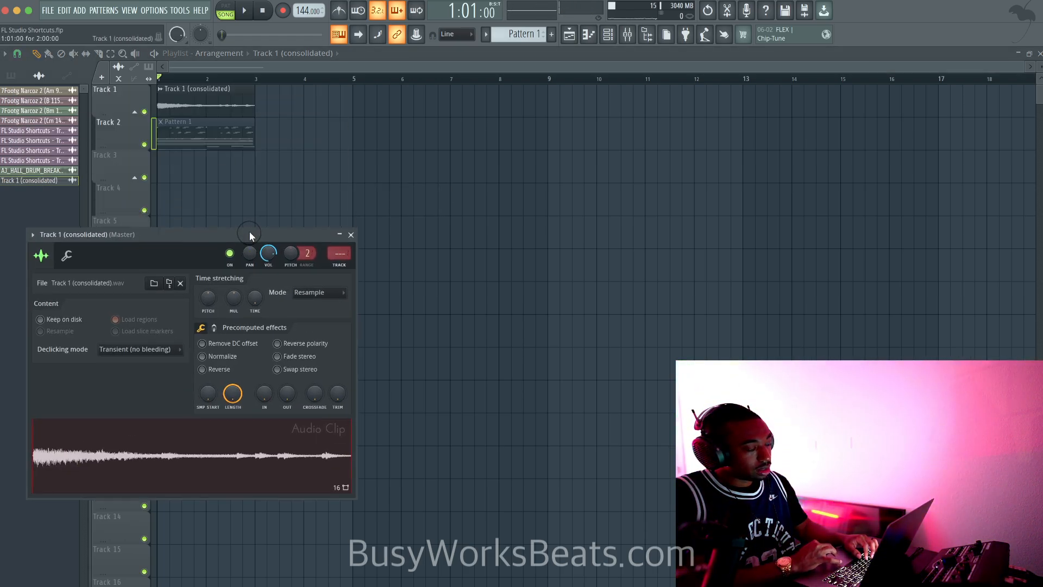
{"action": "left_click_drag", "start_coordinate": [255, 298], "coordinate": [246, 253]}
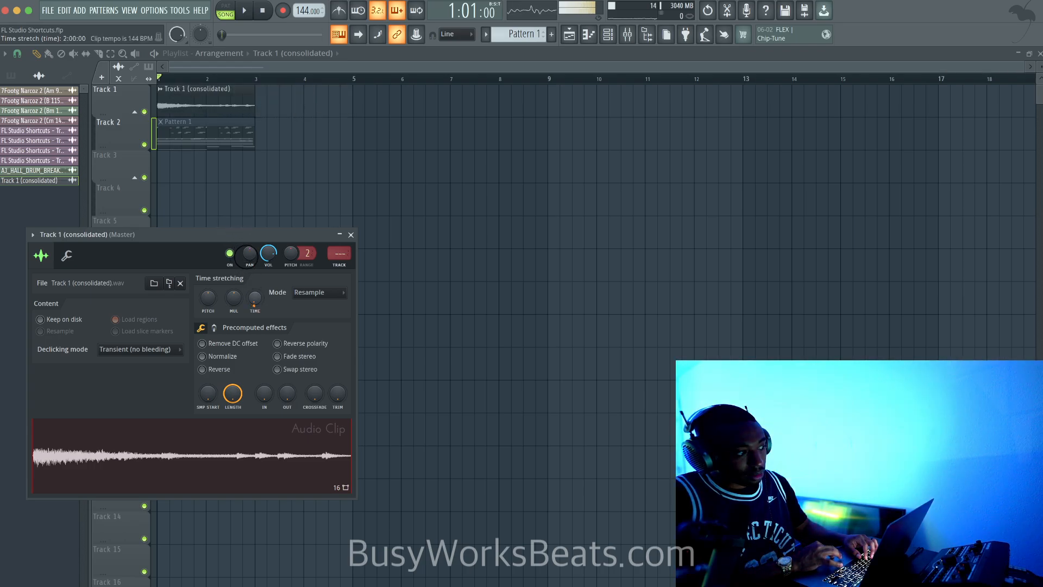
Step: Review the clip's time-stretching modes, keep Resample, and play the arrangement at 144 BPM
{"action": "left_click", "coordinate": [318, 293]}
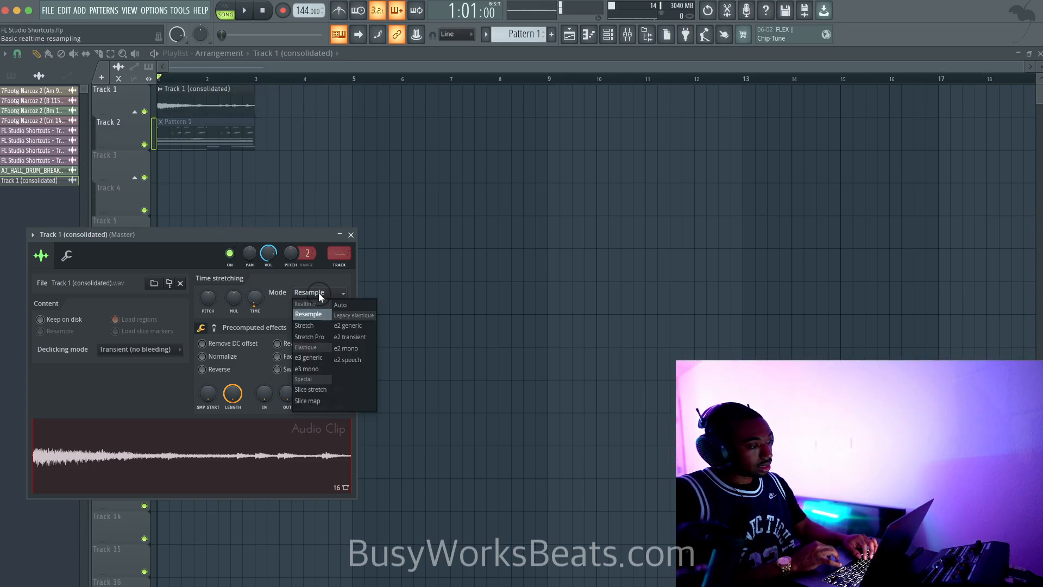
{"action": "left_click", "coordinate": [271, 288]}
{"action": "key", "text": "space"}
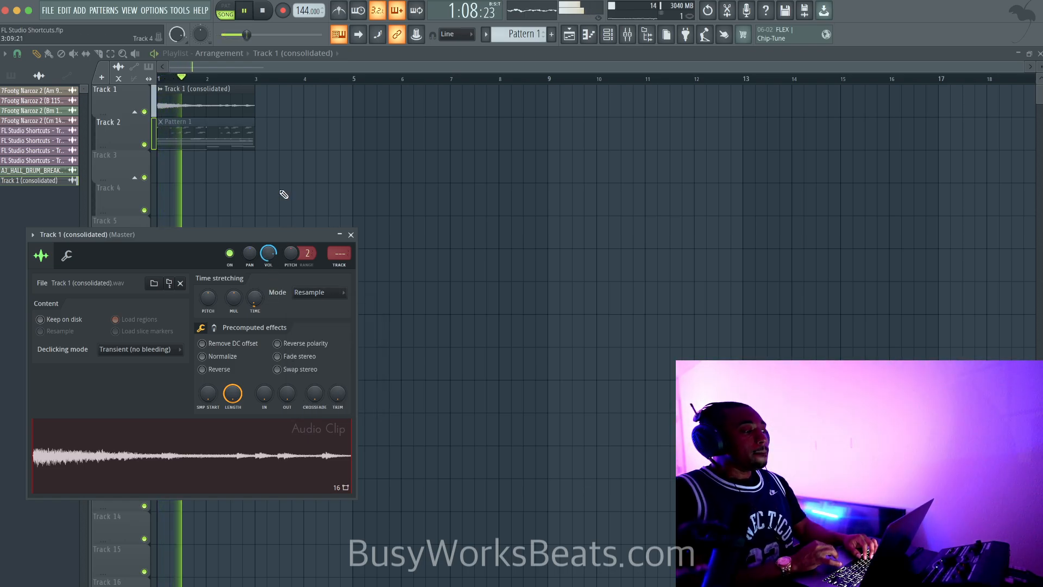
{"action": "key", "text": "space"}
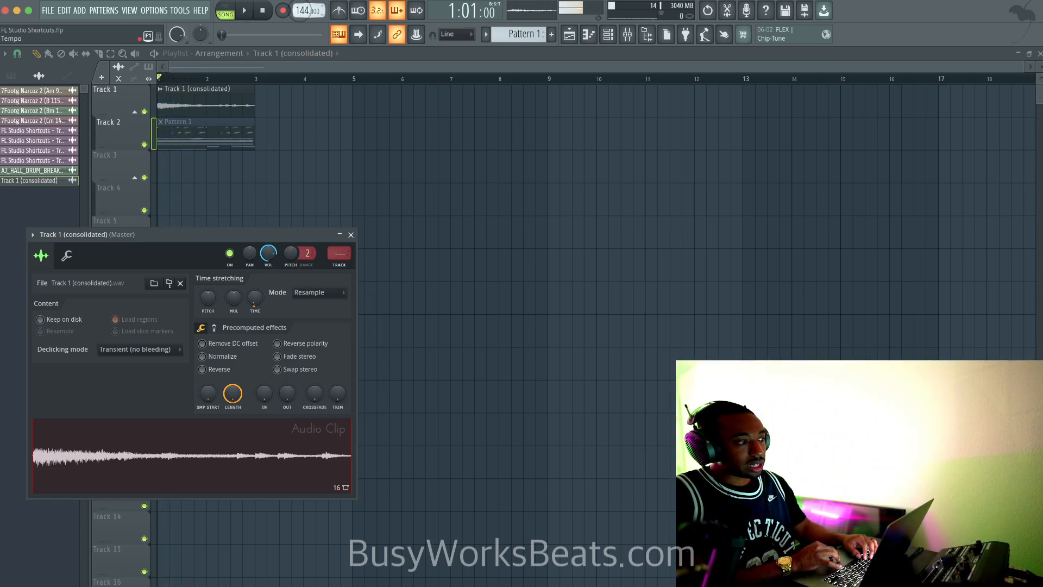
Step: Play the arrangement in Resample mode at a project tempo of 134 BPM and raise the tempo to 158 BPM
{"action": "key", "text": "space"}
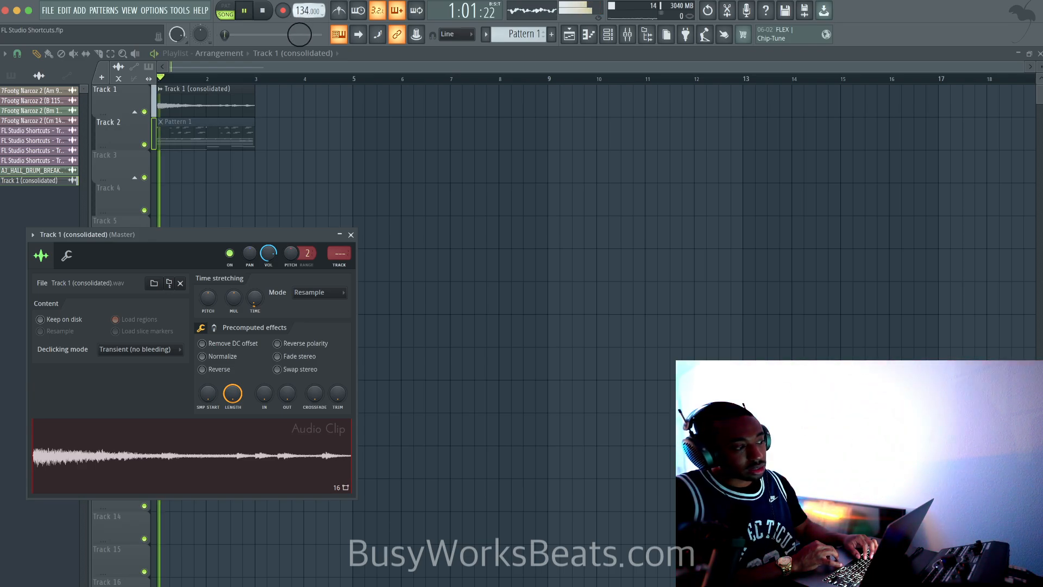
{"action": "left_click_drag", "start_coordinate": [299, 14], "coordinate": [294, 566]}
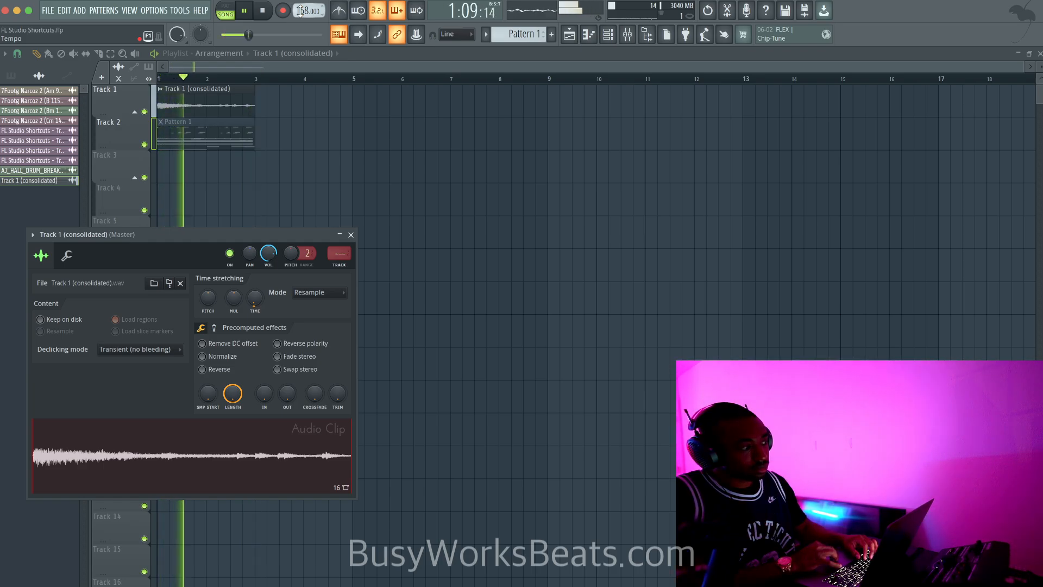
{"action": "key", "text": "space"}
Step: Set the clip's time-stretching mode to Stretch and play the arrangement while lowering the project tempo to 118 BPM
{"action": "left_click", "coordinate": [311, 293]}
{"action": "left_click", "coordinate": [313, 325]}
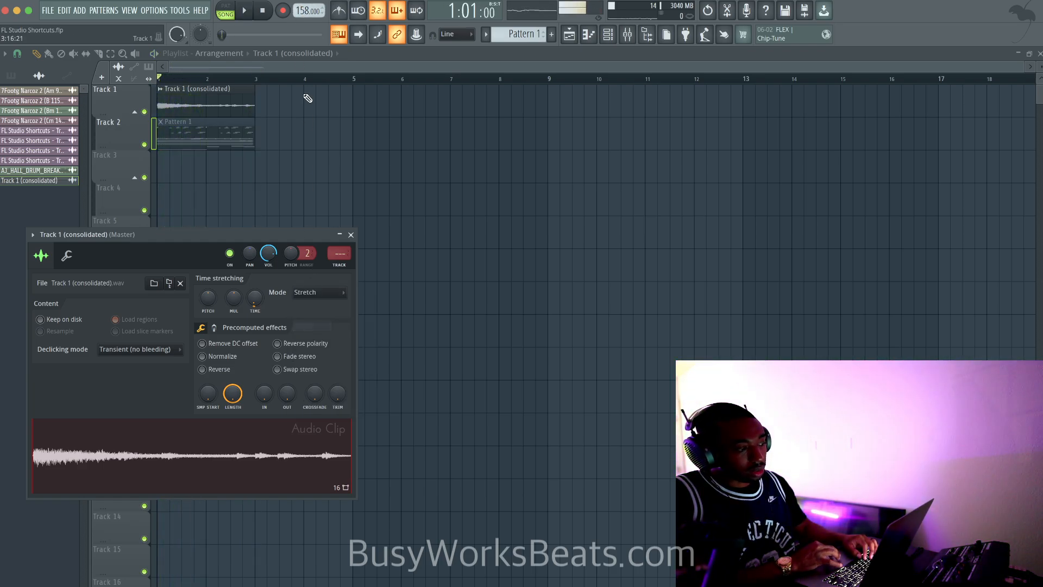
{"action": "key", "text": "space"}
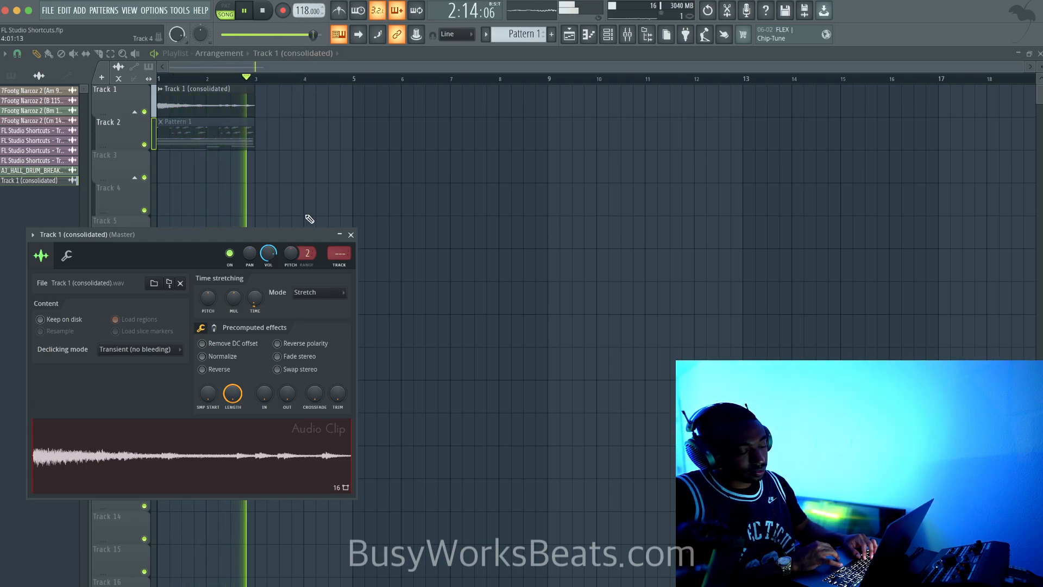
{"action": "key", "text": "space"}
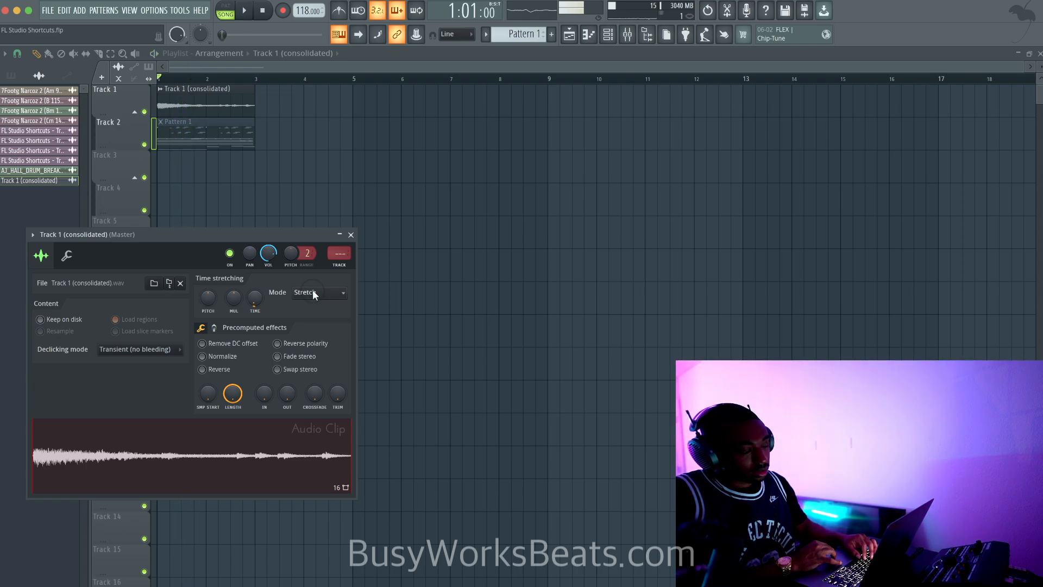
Step: Set the audio clip's time-stretching mode back to Resample
{"action": "left_click", "coordinate": [317, 293]}
{"action": "left_click", "coordinate": [310, 313]}
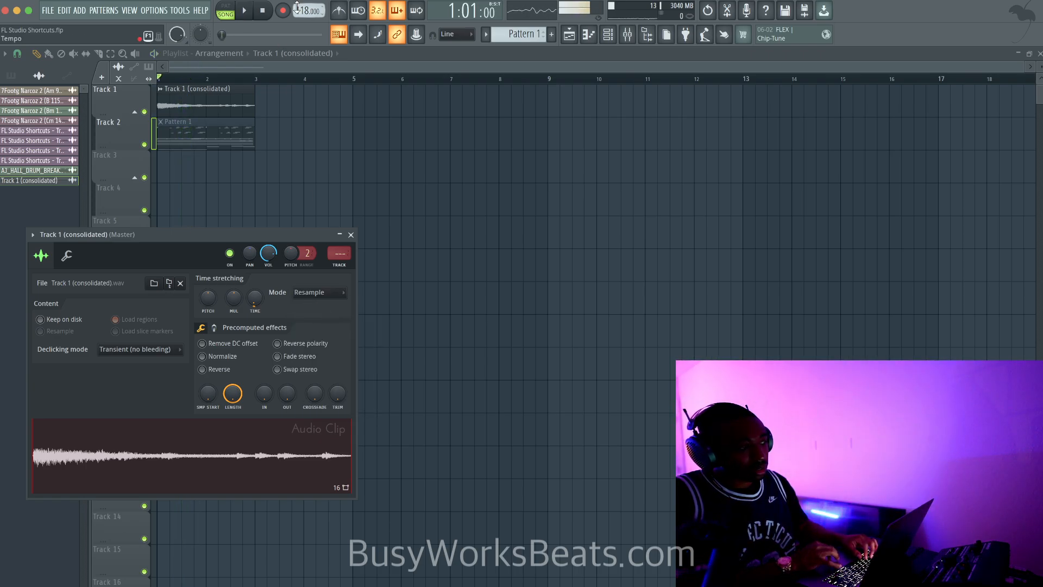
Step: Raise the project tempo to 145 BPM and on to 148 BPM, playing the arrangement in Resample mode at the new tempo
{"action": "left_click_drag", "start_coordinate": [292, 572], "coordinate": [293, 561]}
{"action": "key", "text": "space"}
{"action": "key", "text": "space"}
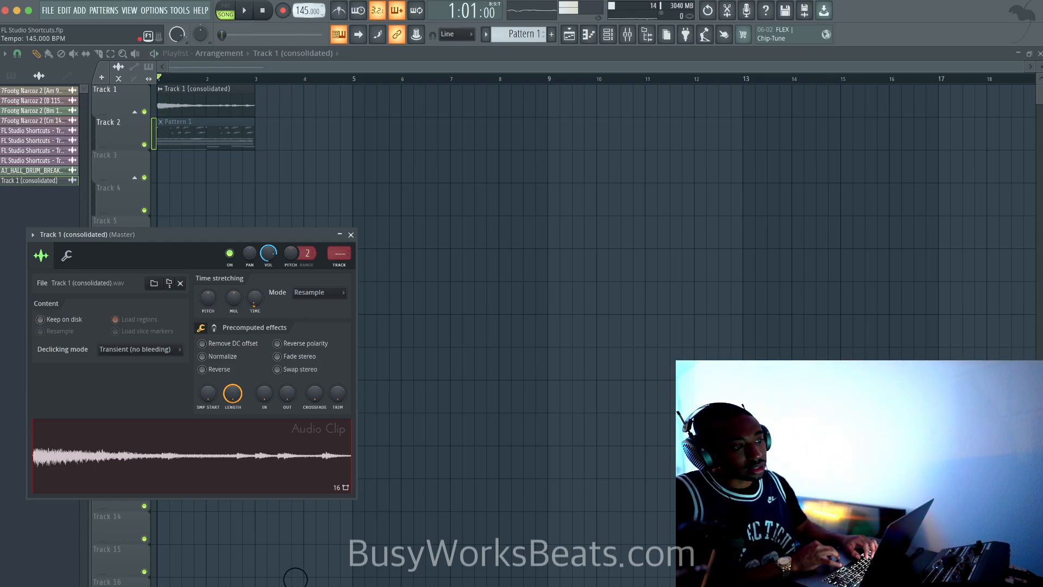
{"action": "left_click_drag", "start_coordinate": [296, 579], "coordinate": [294, 574]}
{"action": "key", "text": "space"}
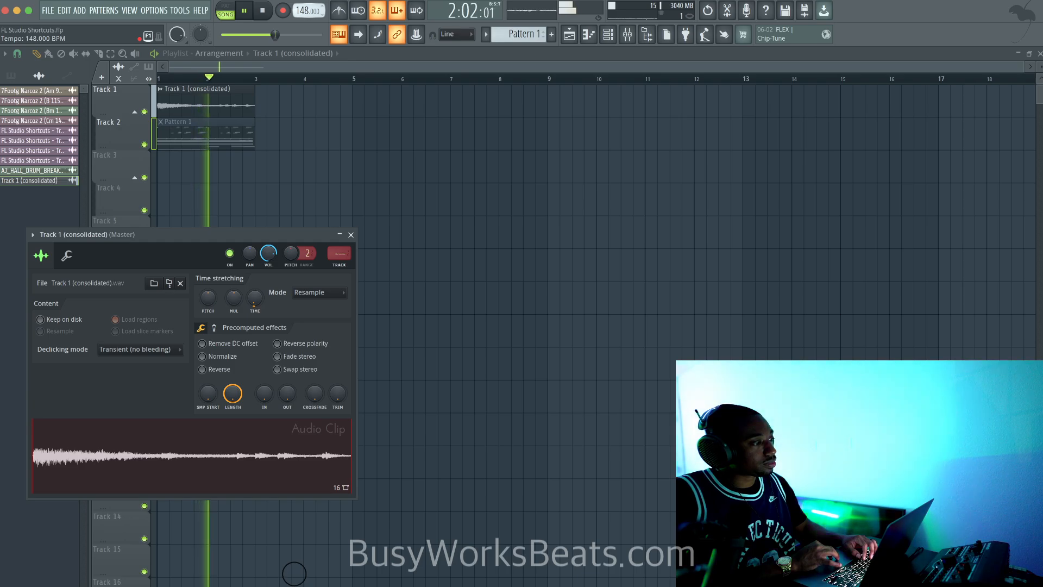
{"action": "key", "text": "space"}
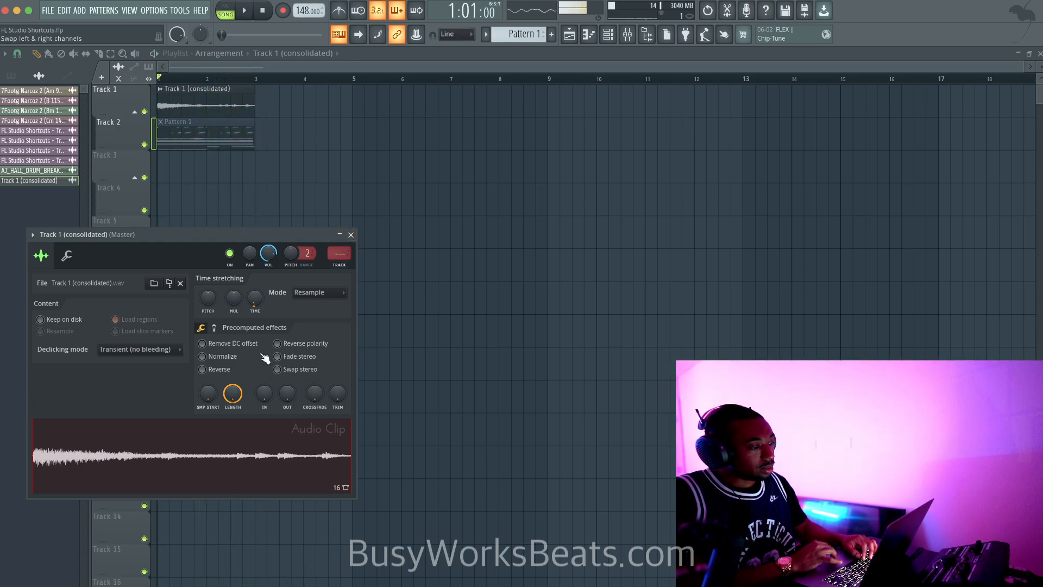
Step: Reverse the consolidated audio clip, play the arrangement and close the clip's settings
{"action": "left_click", "coordinate": [213, 374]}
{"action": "key", "text": "space"}
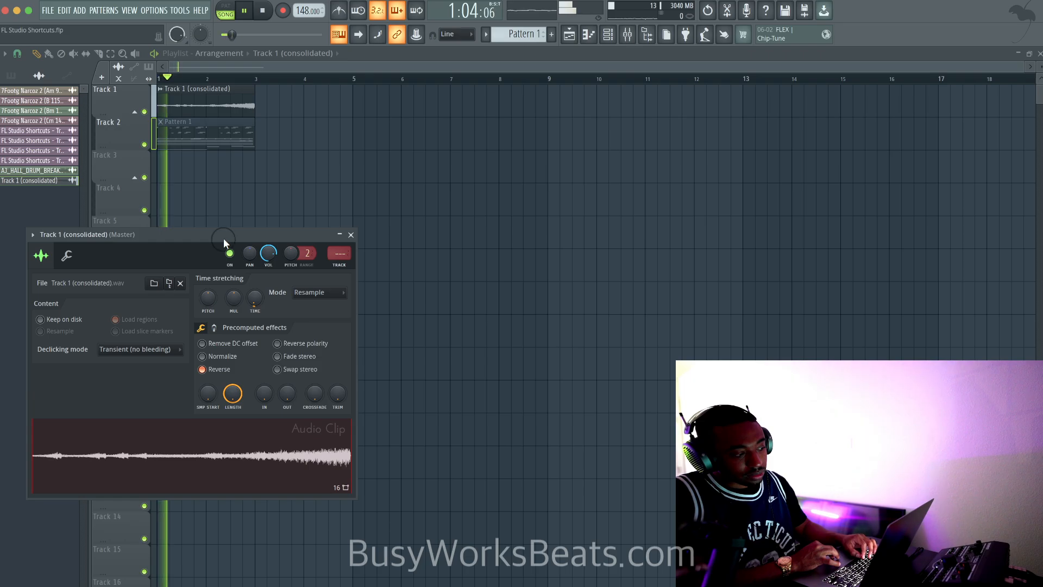
{"action": "left_click_drag", "start_coordinate": [223, 238], "coordinate": [311, 189]}
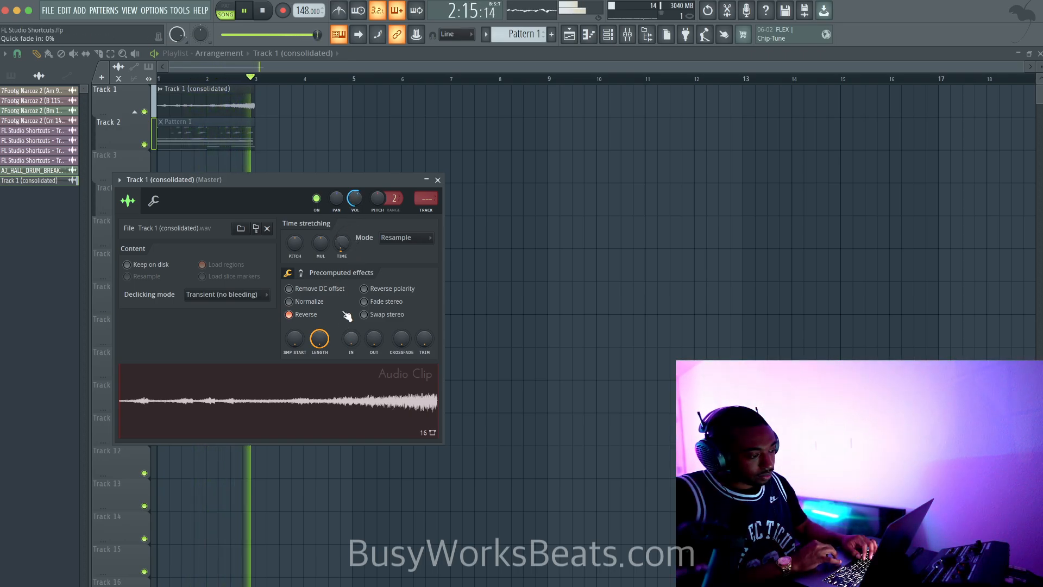
{"action": "key", "text": "space"}
{"action": "left_click", "coordinate": [439, 180]}
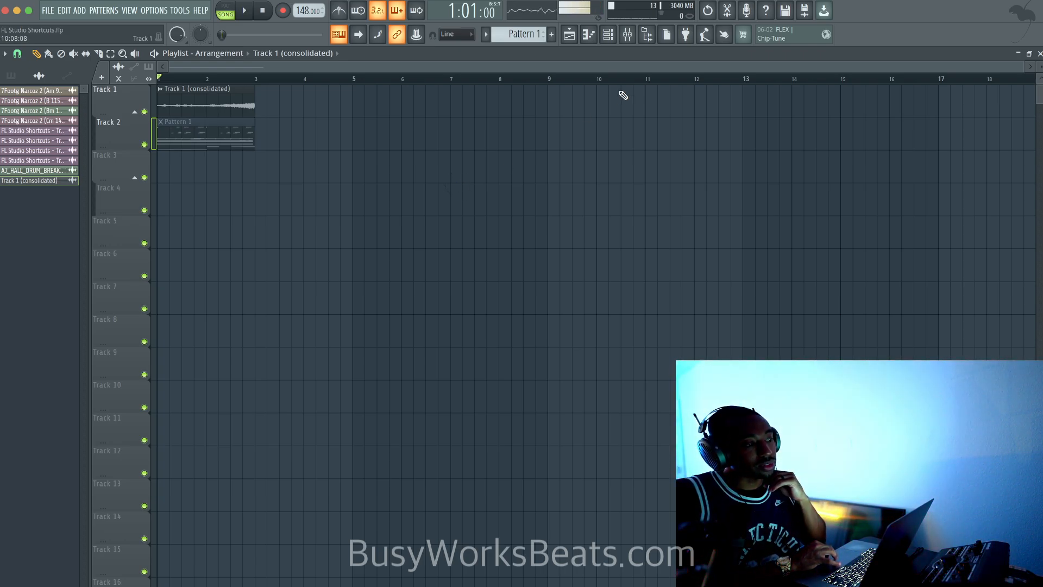
Step: Check the channel rack, close it again and open the mixer
{"action": "left_click", "coordinate": [608, 38]}
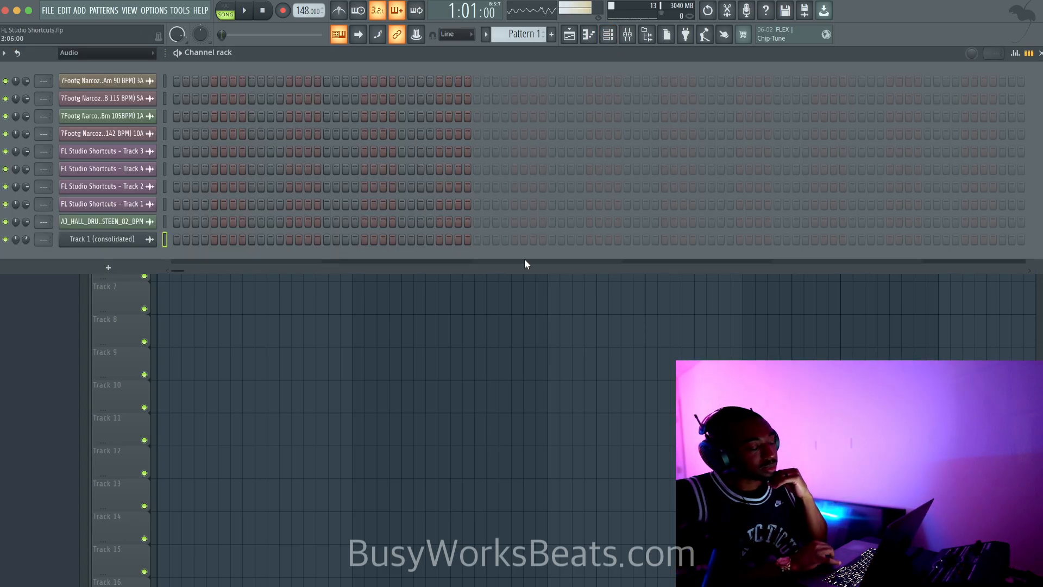
{"action": "key", "text": "F6"}
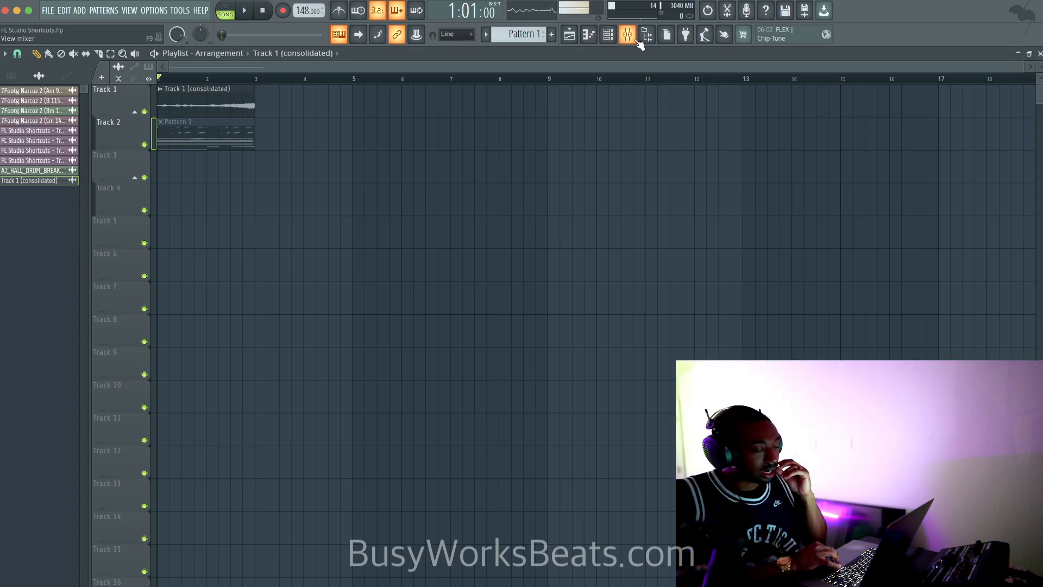
{"action": "left_click", "coordinate": [627, 36]}
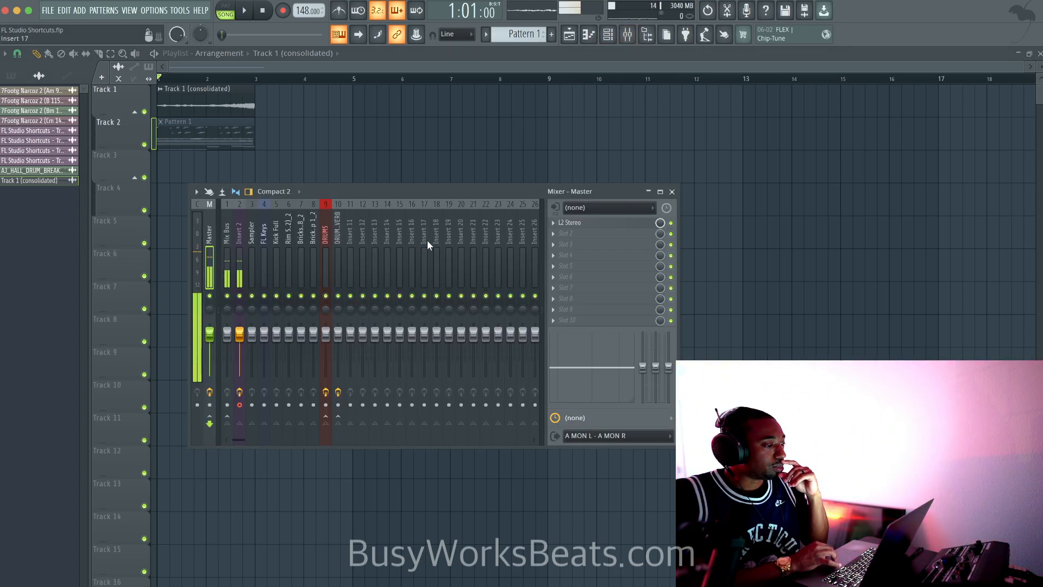
Step: Examine the effects and routing of the mixer tracks, including the clap, DRUMS, DRUM REVERB and Insert 11 tracks
{"action": "left_click", "coordinate": [322, 234]}
{"action": "left_click", "coordinate": [265, 234]}
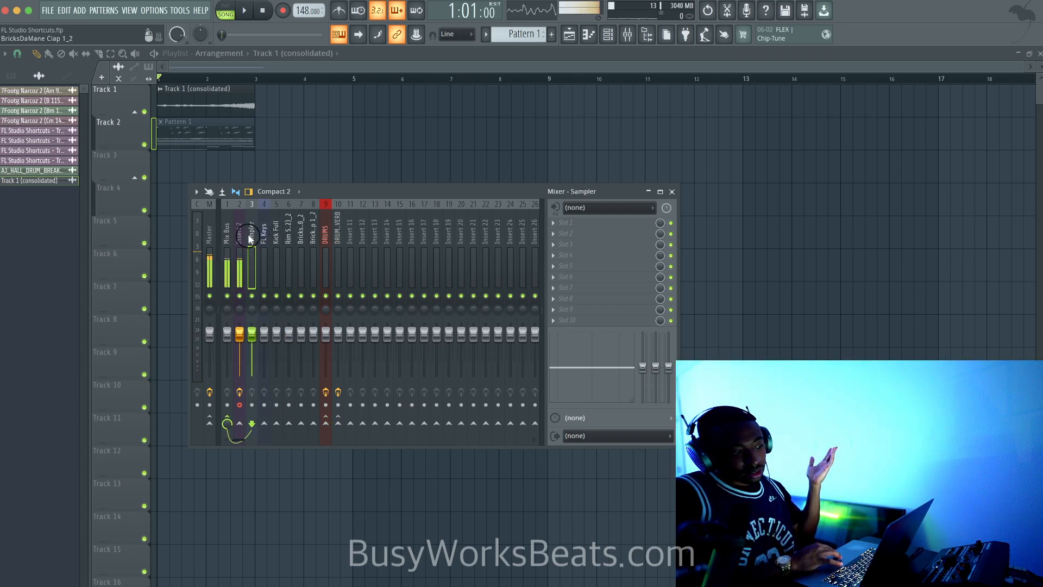
{"action": "left_click", "coordinate": [288, 234]}
{"action": "left_click", "coordinate": [326, 239]}
{"action": "left_click", "coordinate": [337, 239]}
{"action": "left_click", "coordinate": [326, 239]}
{"action": "left_click", "coordinate": [335, 239]}
{"action": "left_click", "coordinate": [326, 239]}
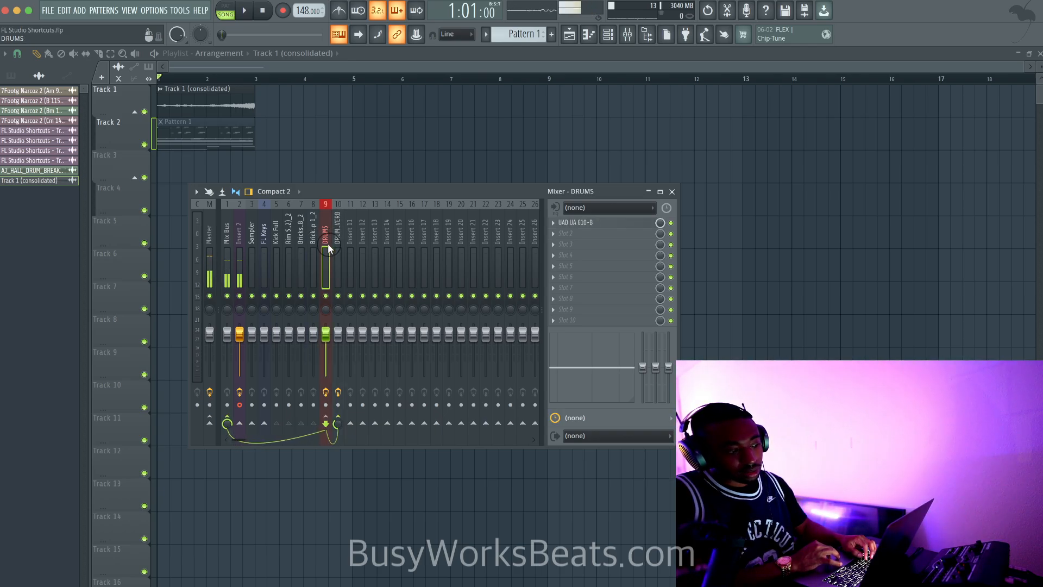
{"action": "left_click", "coordinate": [339, 240]}
{"action": "left_click", "coordinate": [313, 239]}
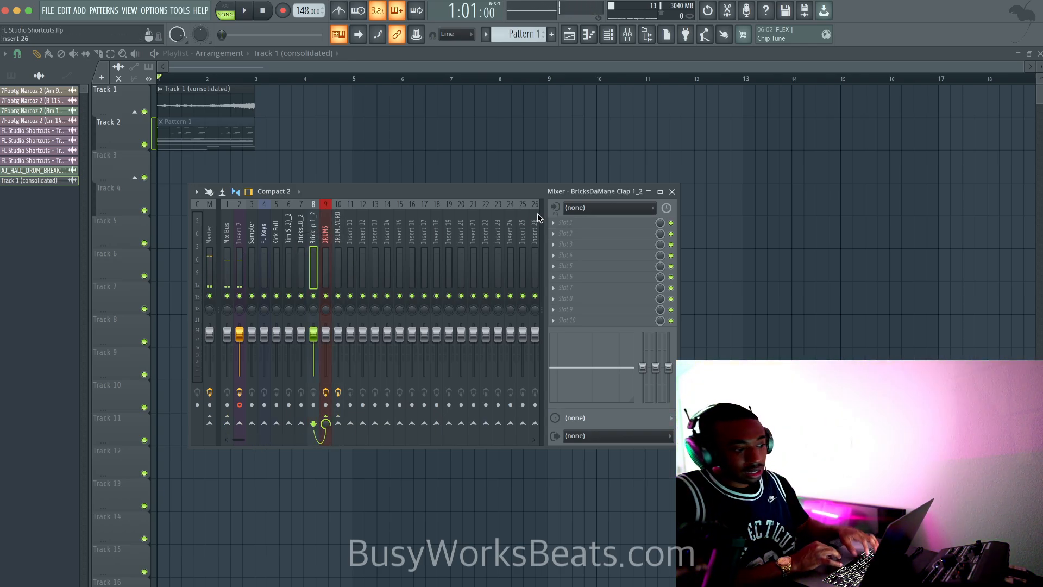
{"action": "left_click", "coordinate": [349, 234]}
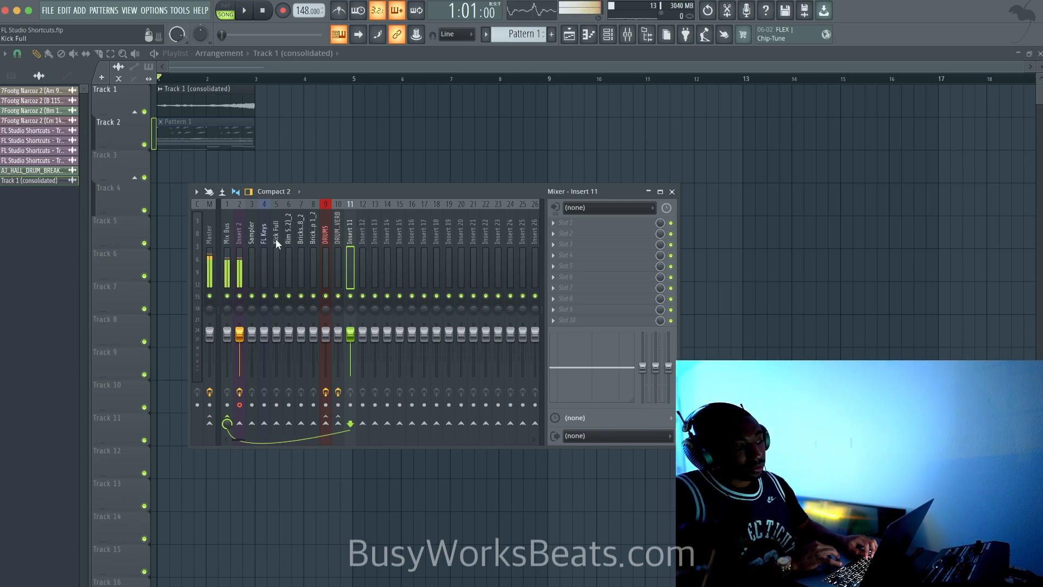
Step: Reset the Mix Bus mixer track to its default state
{"action": "left_click", "coordinate": [239, 238]}
{"action": "left_click", "coordinate": [231, 242]}
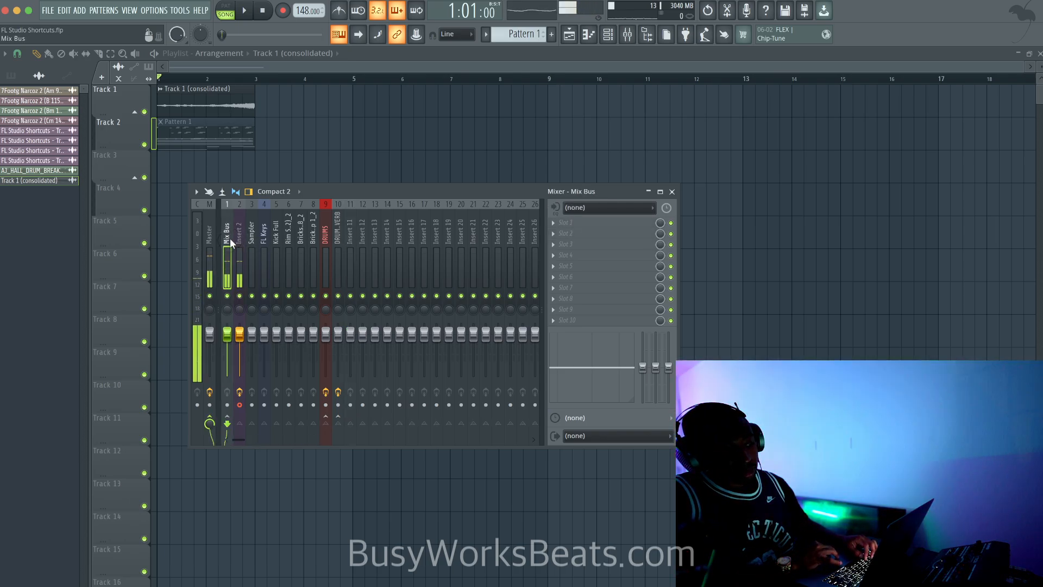
{"action": "right_click", "coordinate": [231, 243]}
{"action": "key", "text": "r"}
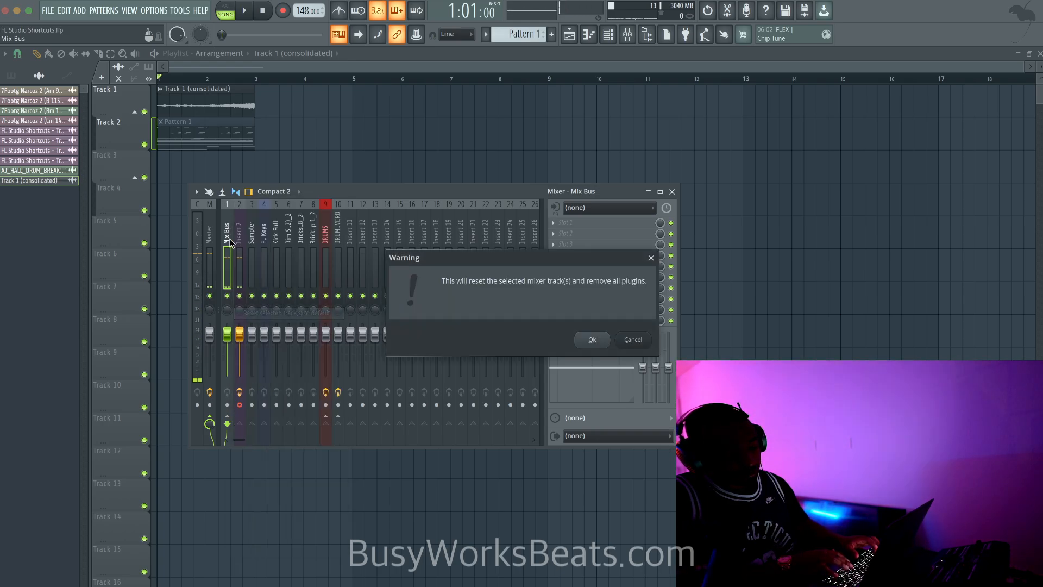
{"action": "key", "text": "Return"}
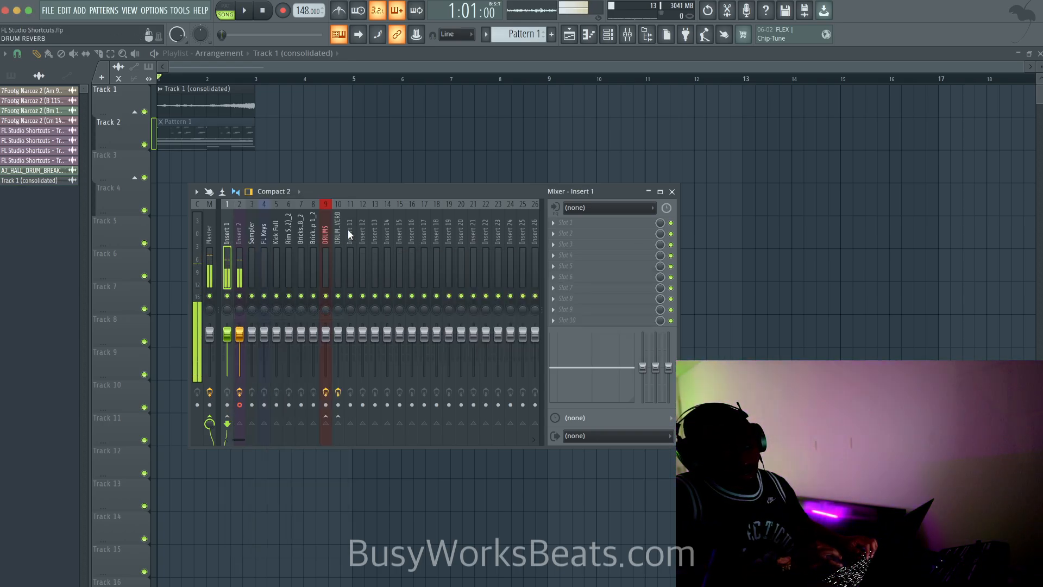
Step: Select mixer tracks 1 through 10 and load Edison on the DRUM REVERB track
{"action": "left_click_drag", "start_coordinate": [337, 233], "coordinate": [221, 236]}
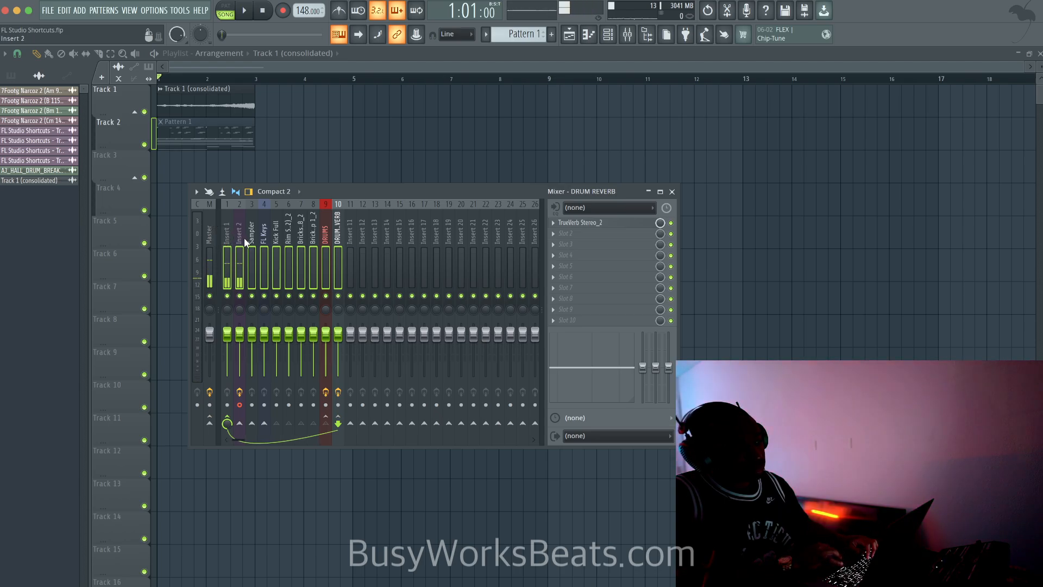
{"action": "left_click", "coordinate": [326, 242]}
{"action": "left_click_drag", "start_coordinate": [334, 243], "coordinate": [228, 241]}
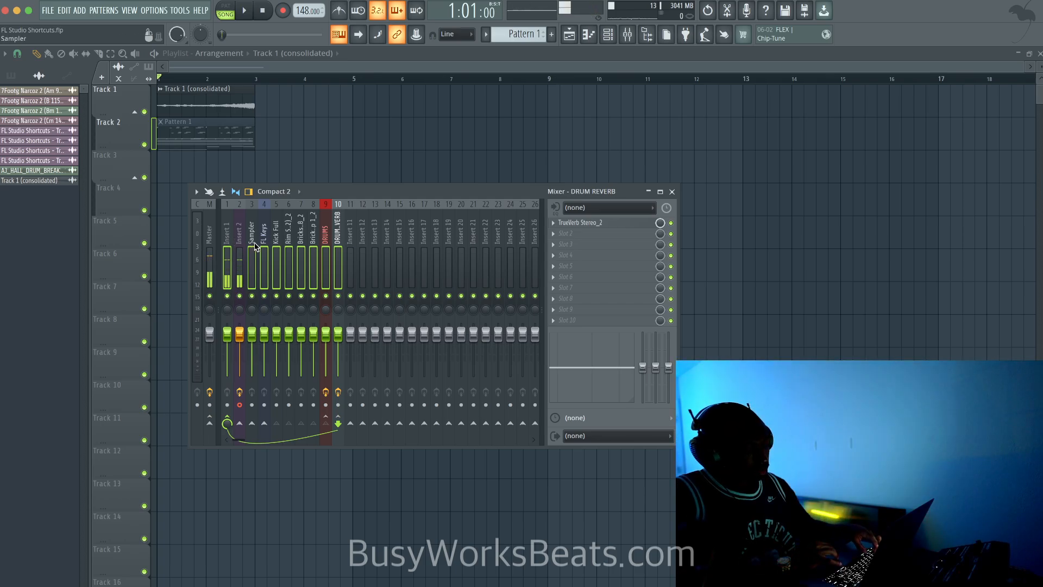
{"action": "key", "text": "super+e"}
{"action": "left_click", "coordinate": [434, 184]}
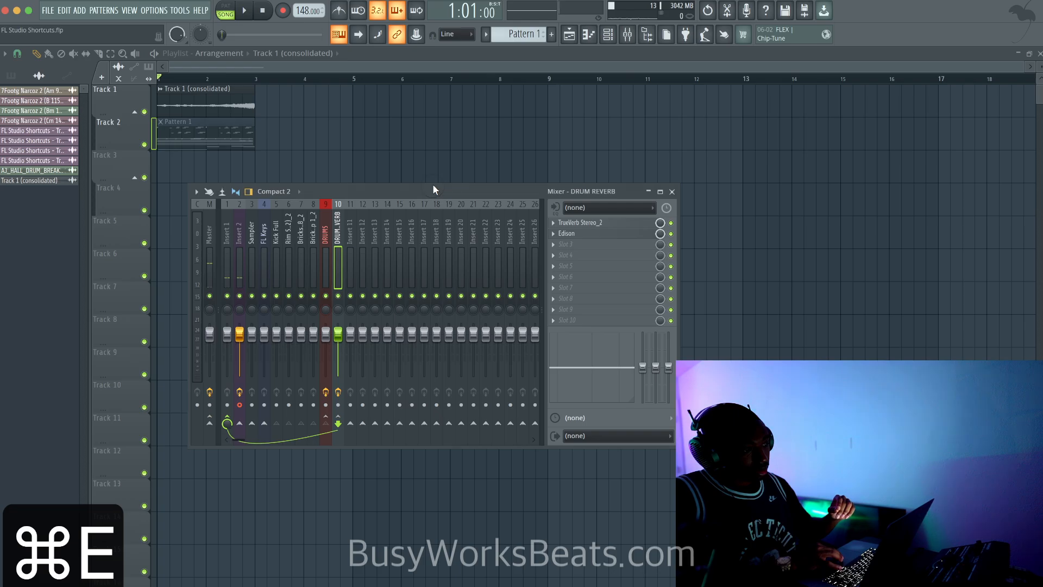
Step: Reset mixer tracks 1 through 10 together, removing all their plugins, and play the arrangement briefly
{"action": "left_click_drag", "start_coordinate": [340, 233], "coordinate": [239, 239]}
{"action": "right_click", "coordinate": [256, 234]}
{"action": "key", "text": "r"}
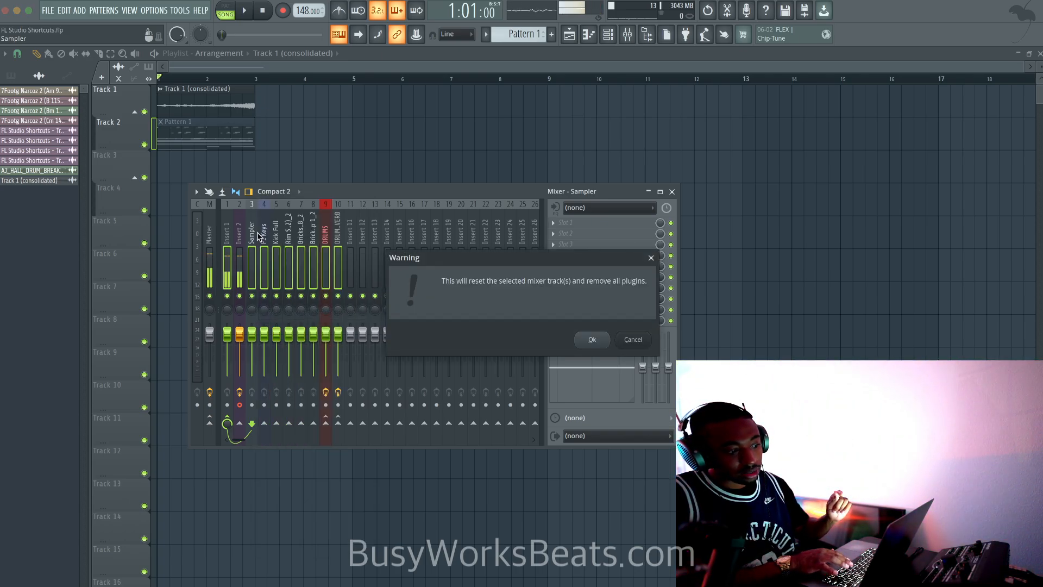
{"action": "key", "text": "Return"}
{"action": "left_click", "coordinate": [265, 250]}
{"action": "left_click", "coordinate": [333, 234]}
{"action": "key", "text": "space"}
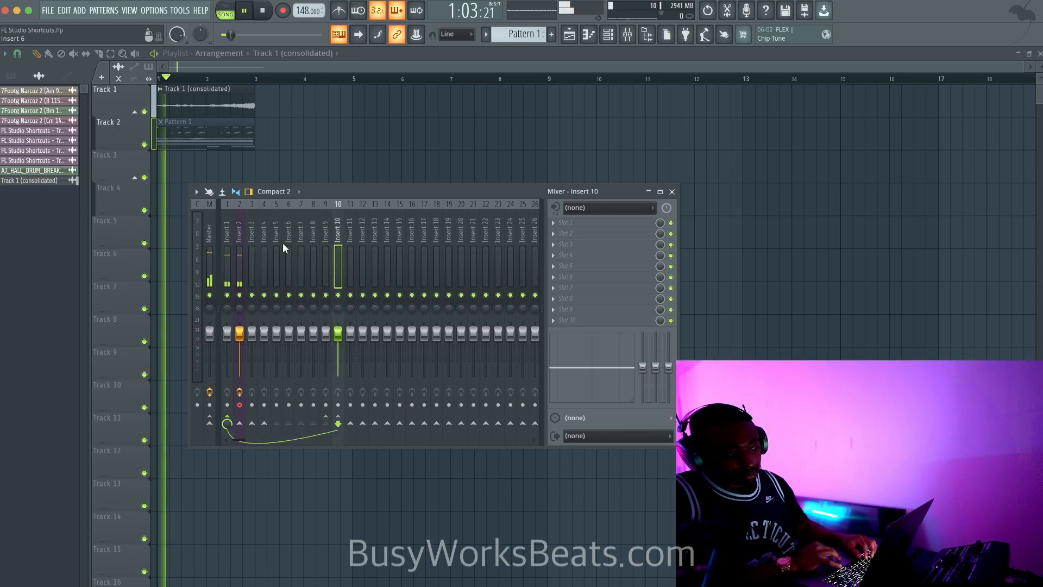
{"action": "key", "text": "space"}
Step: Show all channels in the channel rack and unmute the Kick Full, Rim Shot, HiHat and Clap channels
{"action": "left_click", "coordinate": [608, 34]}
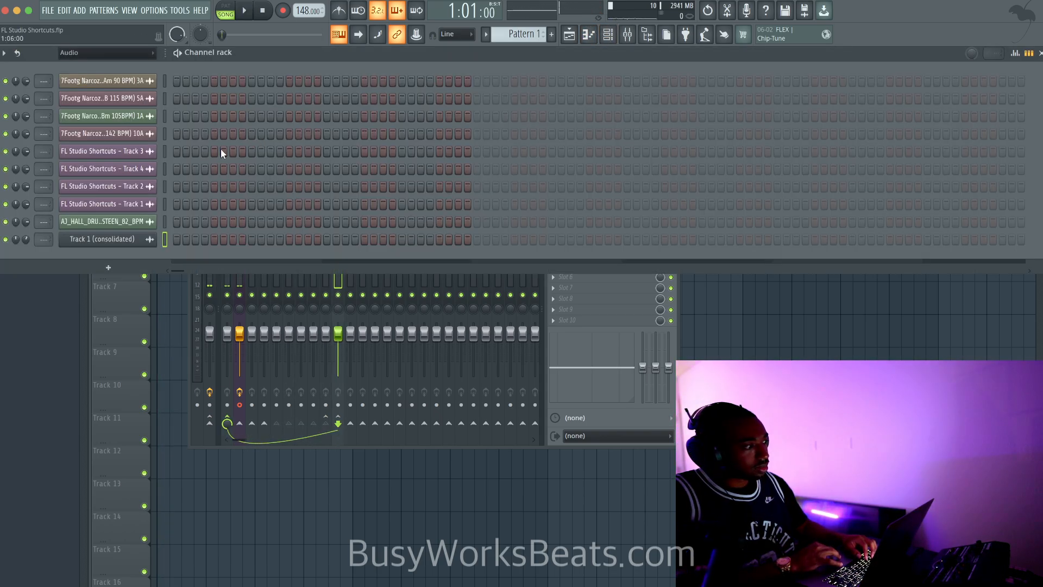
{"action": "left_click", "coordinate": [131, 53]}
{"action": "left_click", "coordinate": [116, 63]}
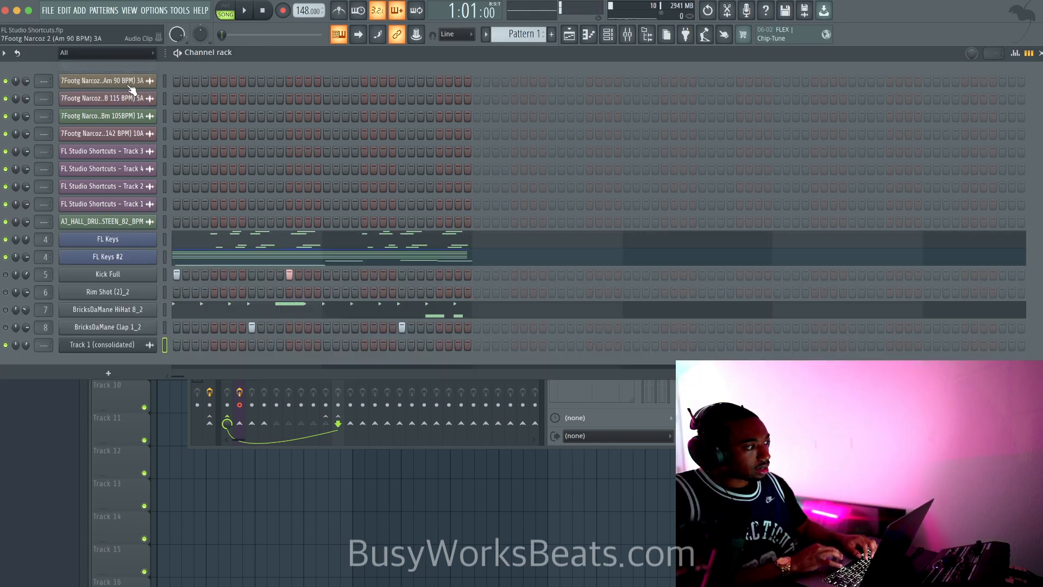
{"action": "left_click", "coordinate": [552, 391]}
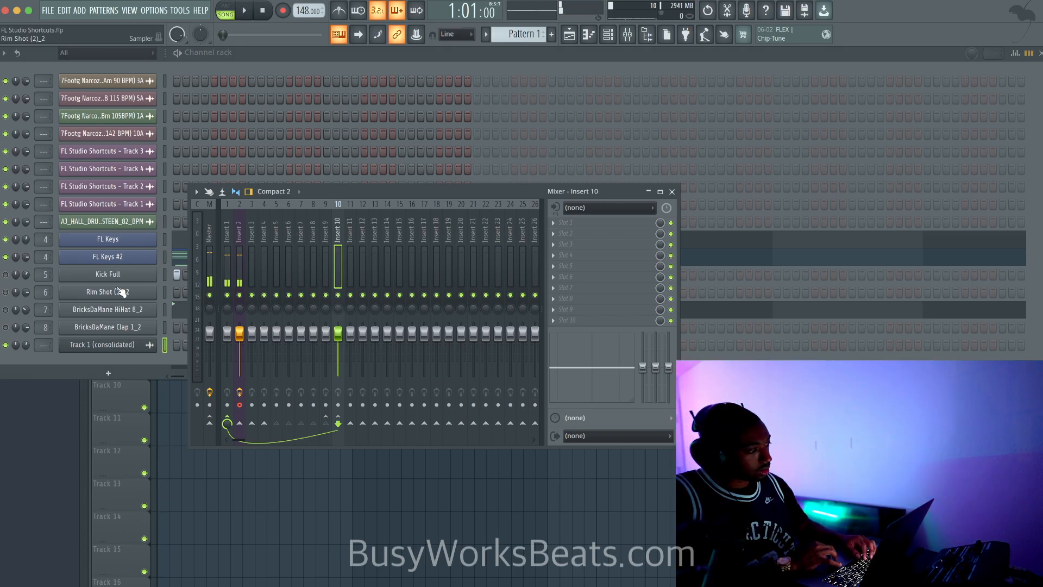
{"action": "left_click", "coordinate": [5, 274]}
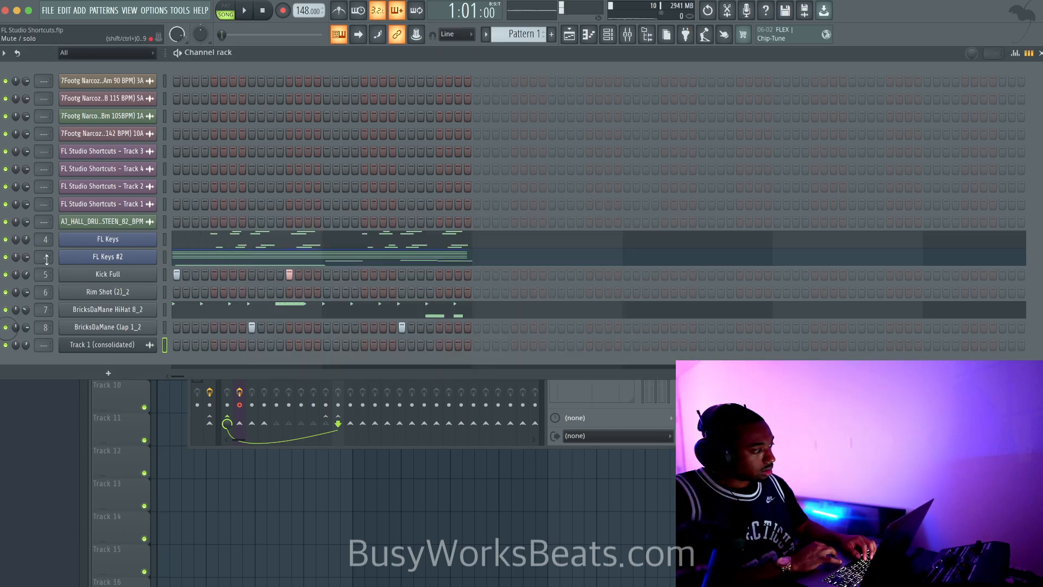
Step: Switch to pattern mode and play Pattern 1 while checking the signal levels of the reset mixer tracks
{"action": "left_click", "coordinate": [221, 17]}
{"action": "key", "text": "space"}
{"action": "left_click", "coordinate": [573, 418]}
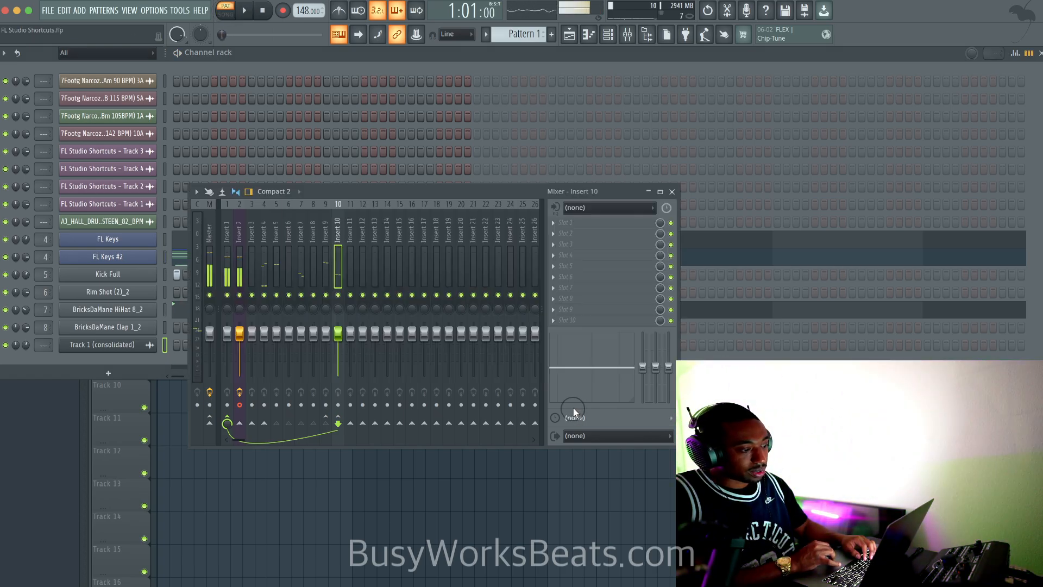
{"action": "key", "text": "space"}
{"action": "left_click_drag", "start_coordinate": [276, 261], "coordinate": [303, 291]}
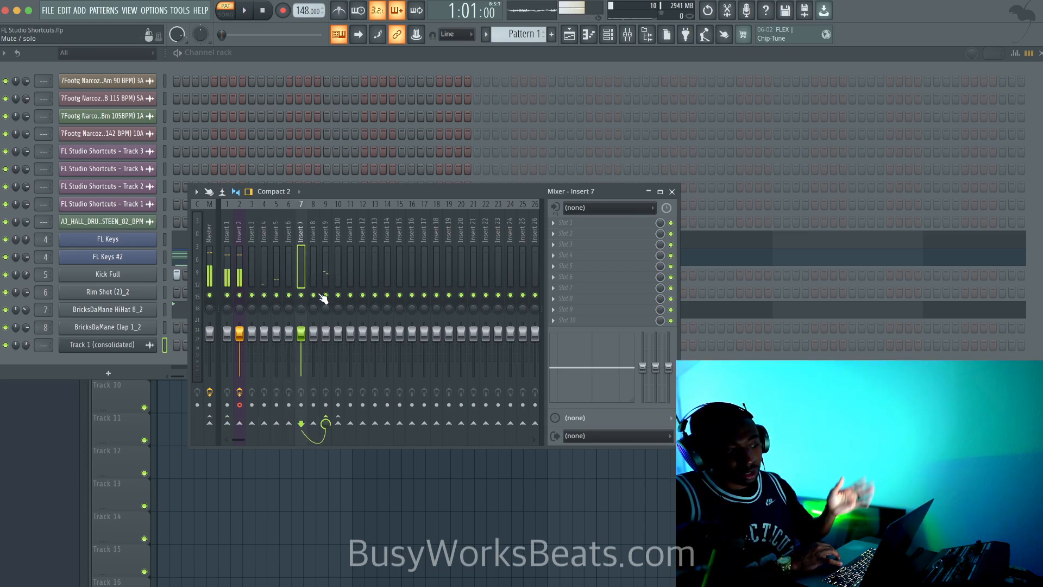
{"action": "left_click_drag", "start_coordinate": [334, 240], "coordinate": [255, 243]}
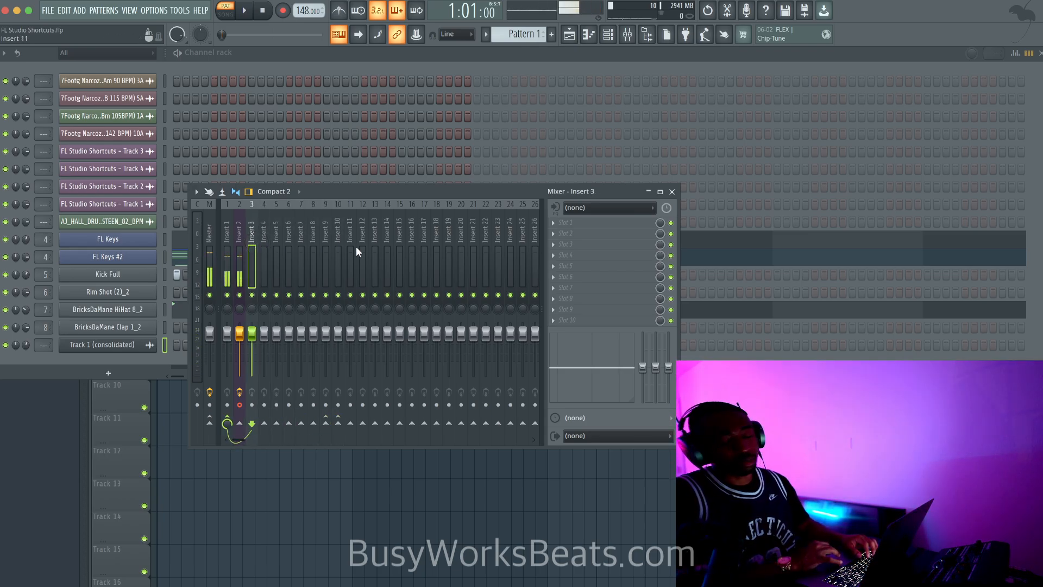
{"action": "key", "text": "space"}
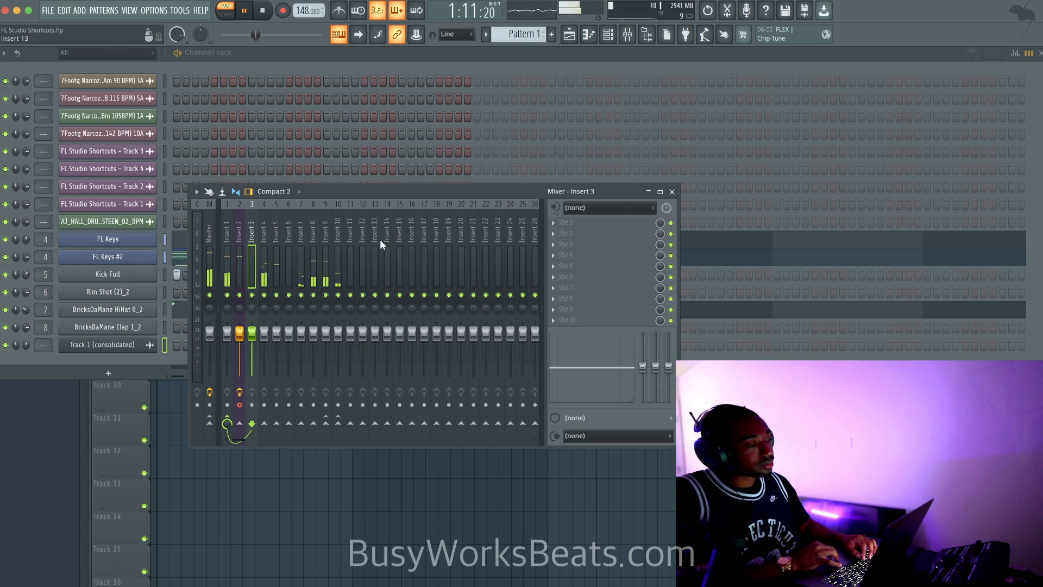
{"action": "key", "text": "space"}
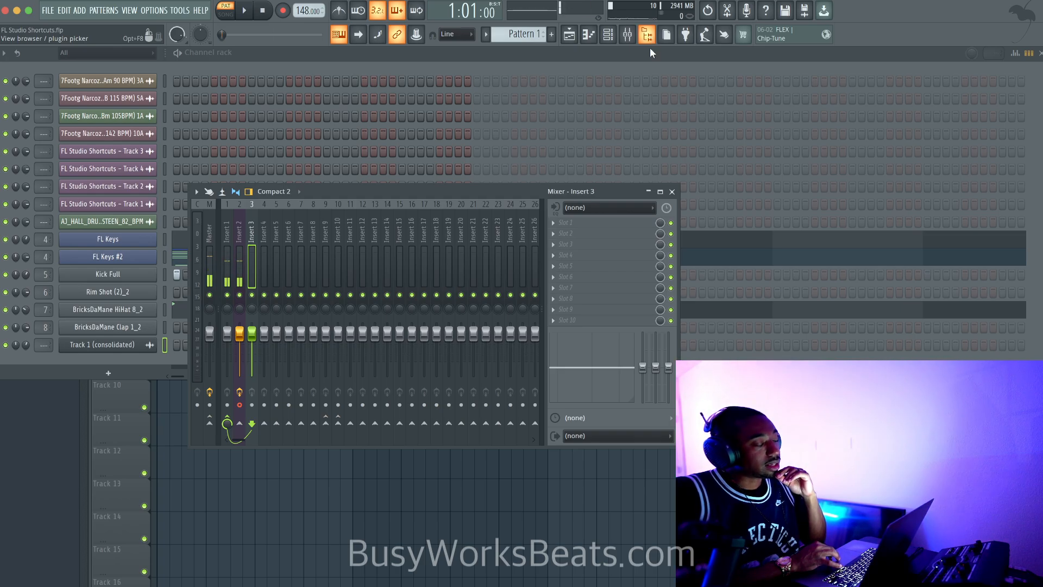
Step: Replace the mixer with the browser, collapse the browser's folders and widen it
{"action": "left_click", "coordinate": [673, 192]}
{"action": "left_click", "coordinate": [647, 34]}
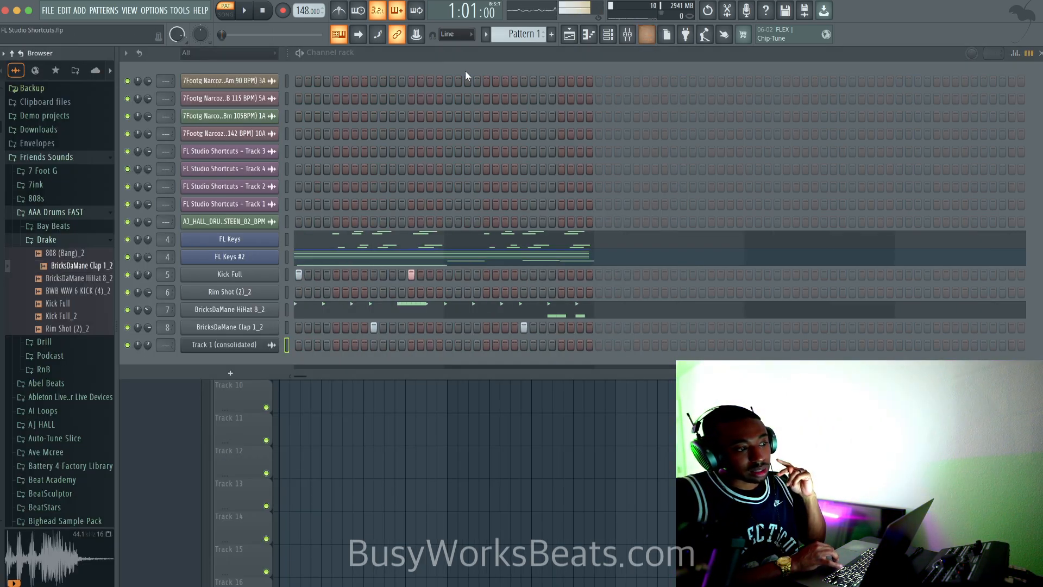
{"action": "left_click", "coordinate": [12, 54]}
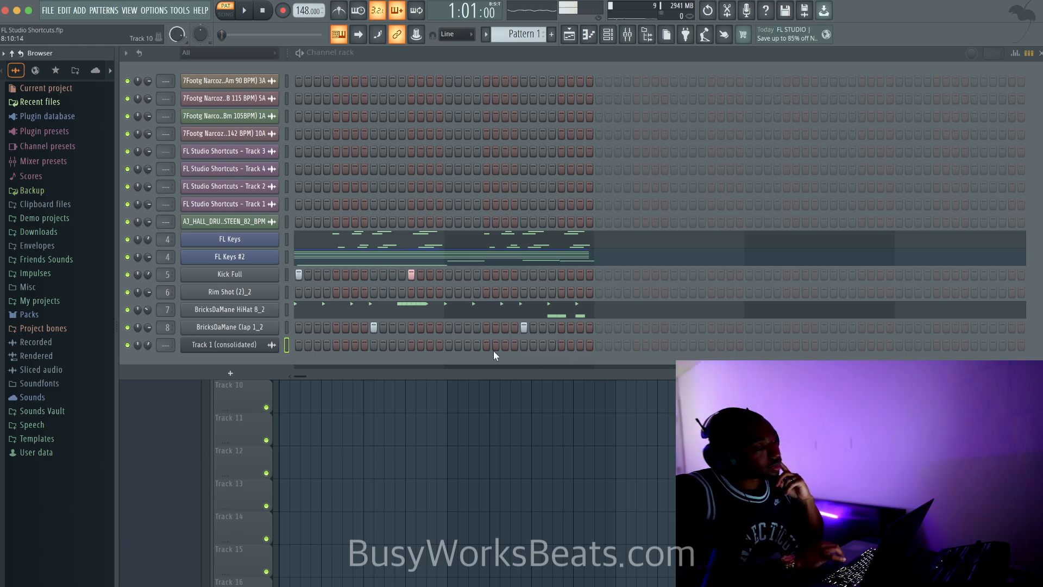
{"action": "left_click_drag", "start_coordinate": [116, 191], "coordinate": [259, 192]}
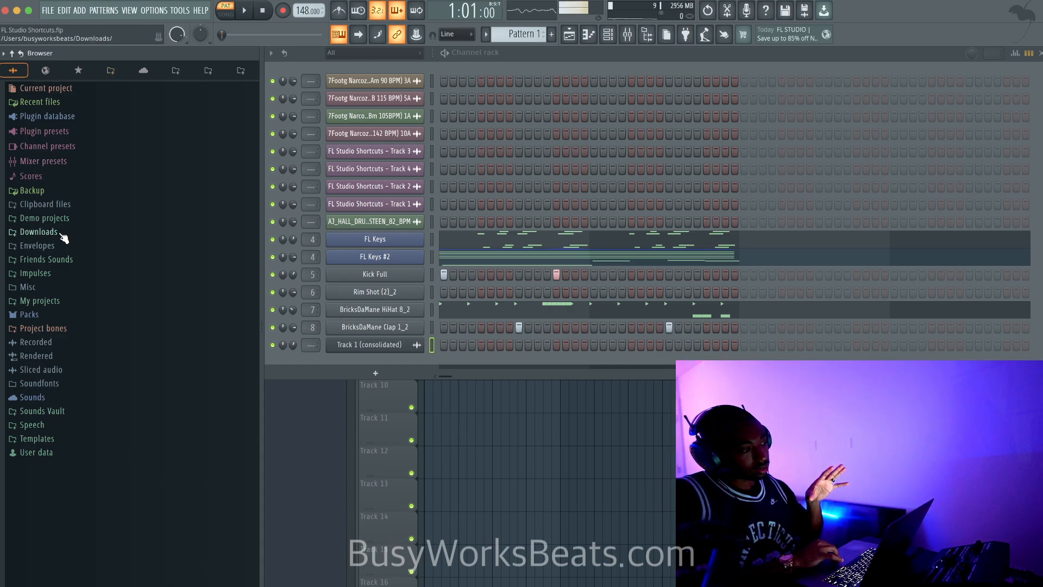
Step: Expand the Friends Sounds folder and view the options for its AAA Drums FAST folder
{"action": "left_click", "coordinate": [61, 259]}
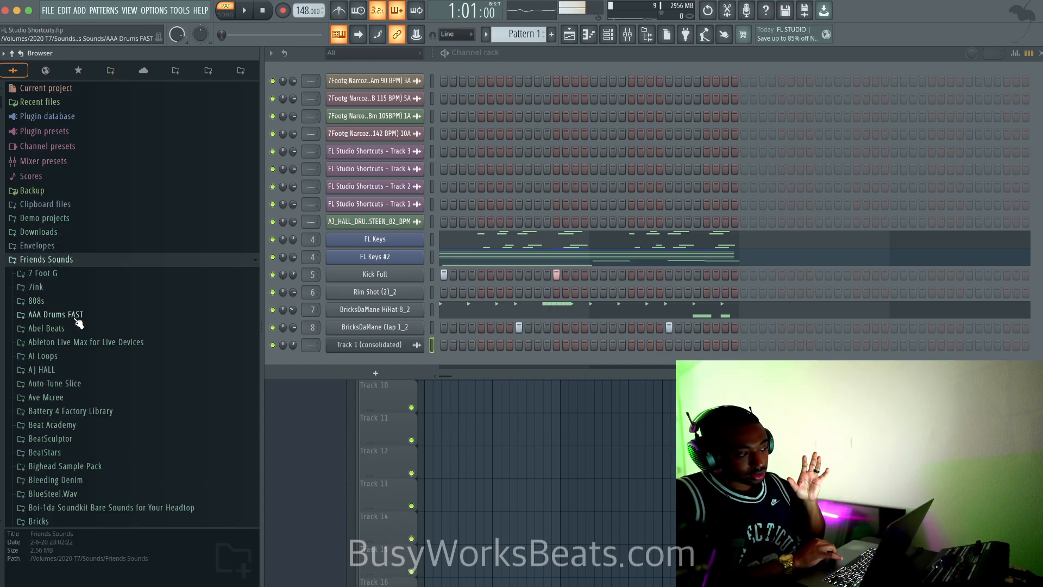
{"action": "right_click", "coordinate": [74, 319]}
{"action": "mouse_move", "coordinate": [108, 366]}
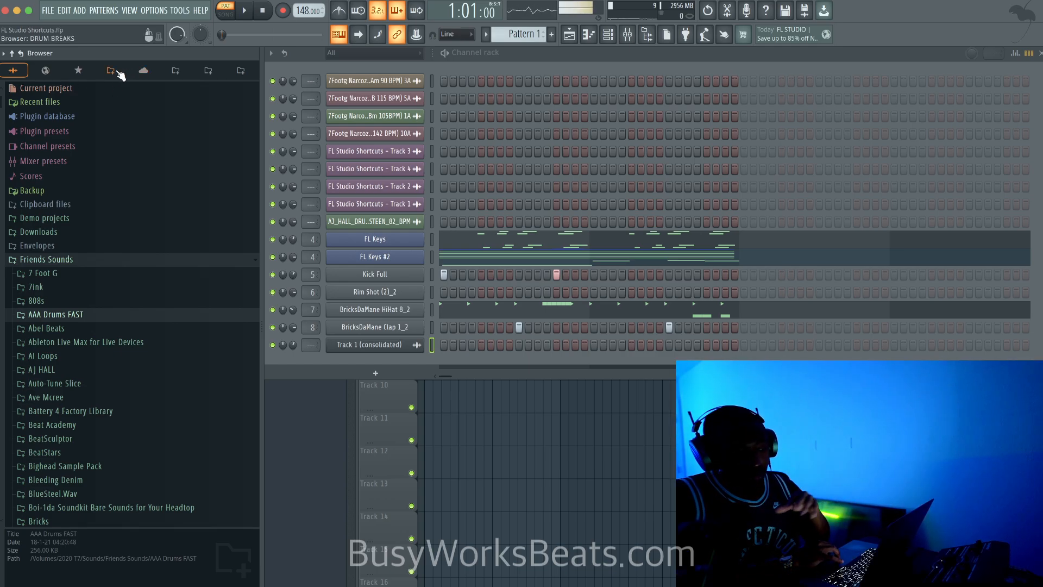
Step: Switch the browser to the Drum Breaks tab and collapse its RAW STEMS! folder
{"action": "left_click", "coordinate": [116, 72]}
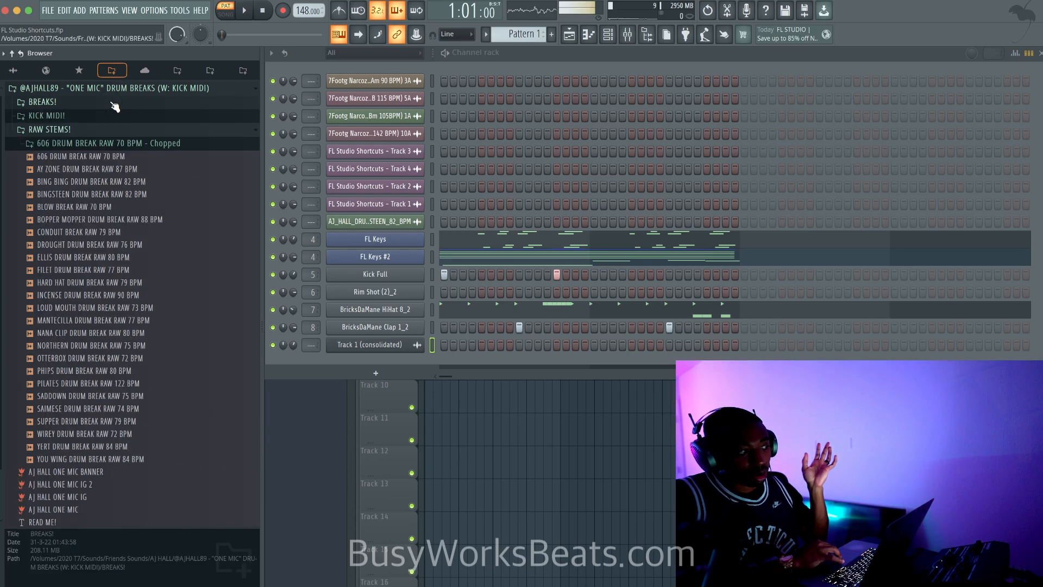
{"action": "left_click", "coordinate": [129, 130]}
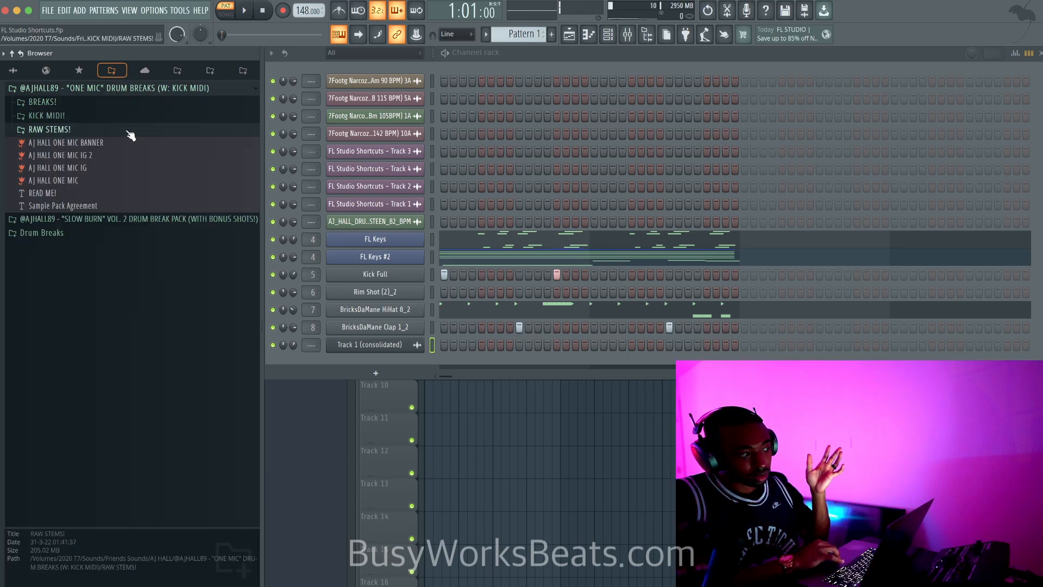
Step: Show the Lunch77 browser tab, expand Lunch77 STS FULL PACK and look through its drum kit folders
{"action": "left_click", "coordinate": [178, 71]}
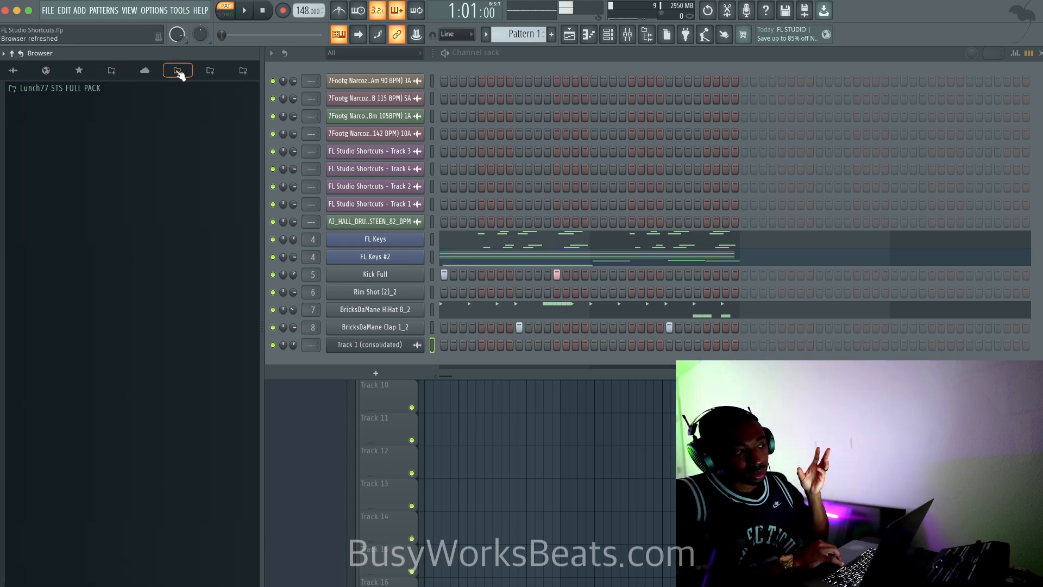
{"action": "left_click", "coordinate": [138, 90]}
{"action": "scroll", "coordinate": [162, 188], "scroll_direction": "down", "scroll_amount": 20}
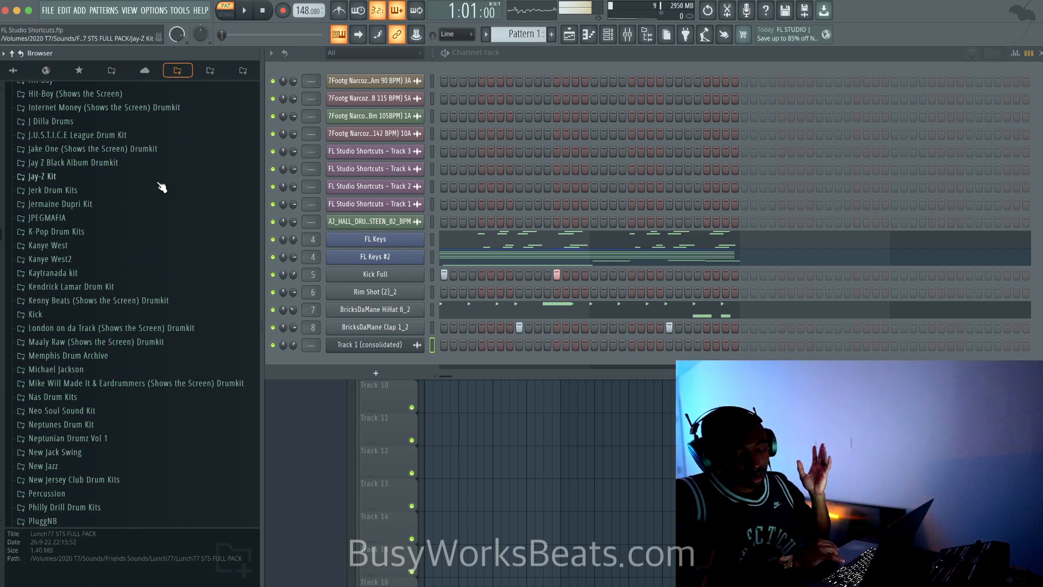
{"action": "scroll", "coordinate": [162, 187], "scroll_direction": "down", "scroll_amount": 6}
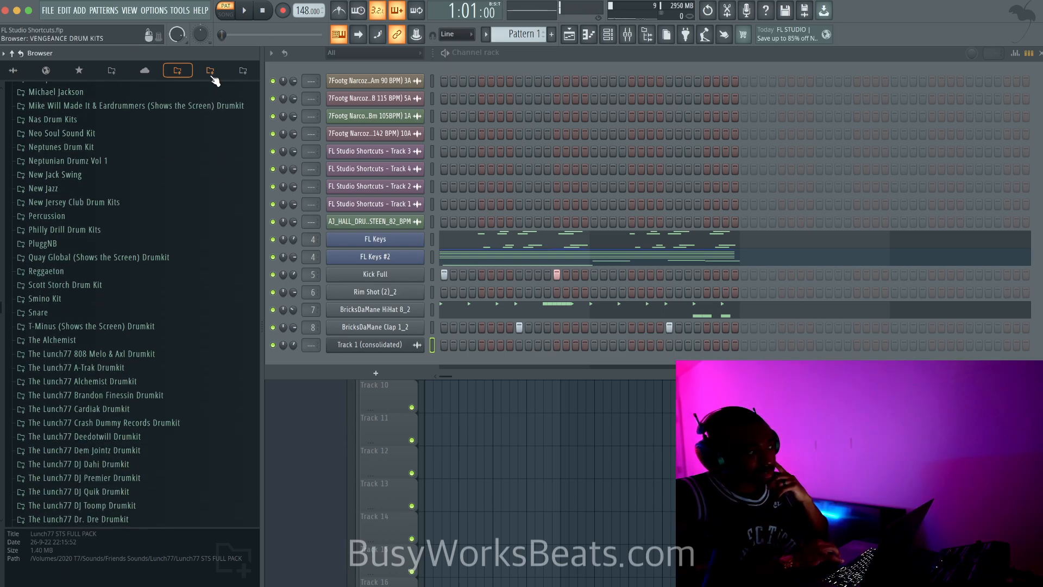
{"action": "scroll", "coordinate": [147, 172], "scroll_direction": "down", "scroll_amount": 5}
{"action": "scroll", "coordinate": [147, 173], "scroll_direction": "up", "scroll_amount": 20}
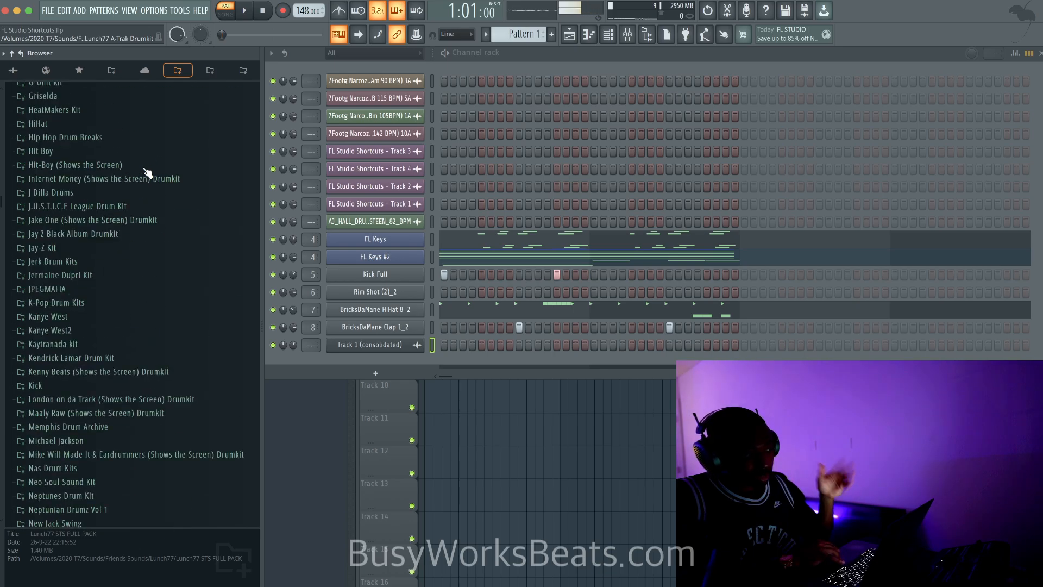
Step: View the Vengeance Drum Kits and Retro Drums browser tabs, then return to the Drum Breaks tab
{"action": "left_click", "coordinate": [211, 71]}
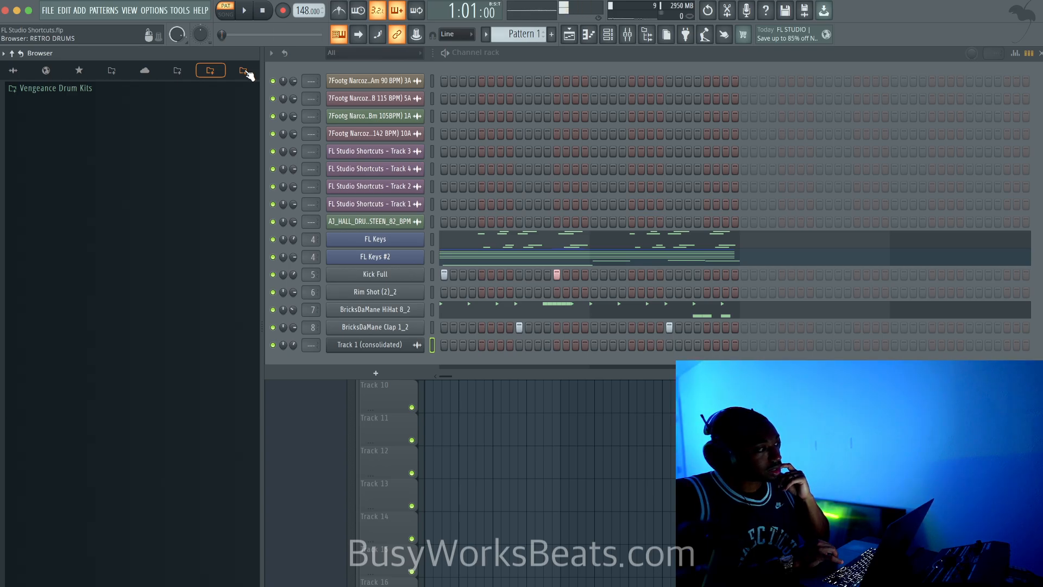
{"action": "left_click", "coordinate": [243, 70]}
{"action": "scroll", "coordinate": [226, 186], "scroll_direction": "down", "scroll_amount": 8}
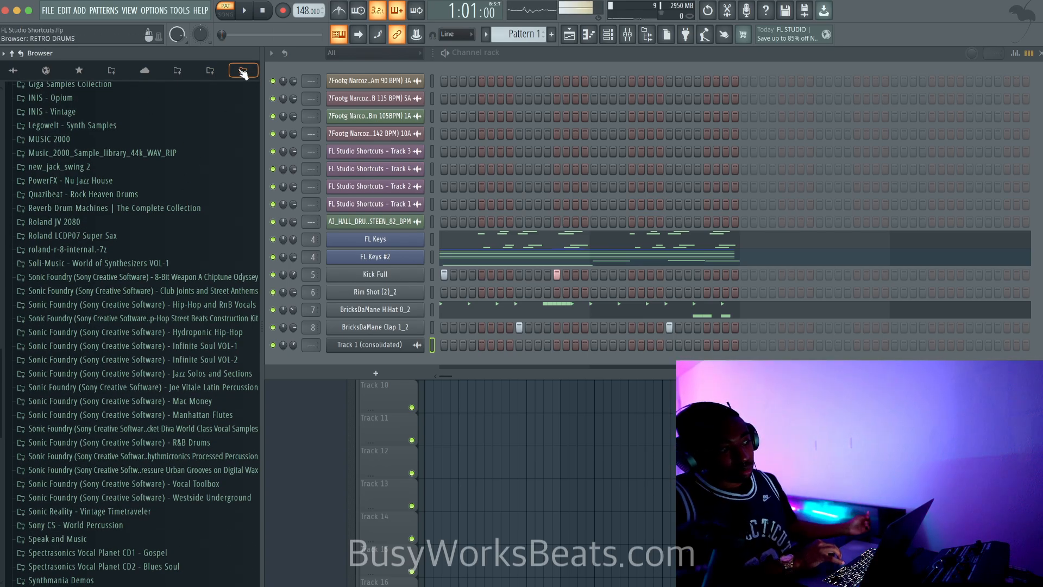
{"action": "left_click", "coordinate": [112, 71]}
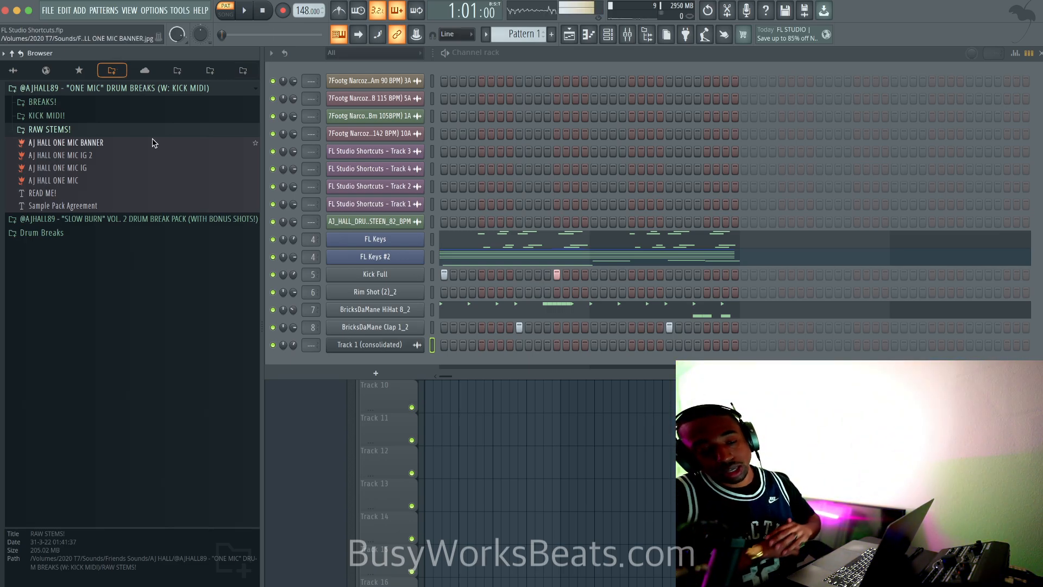
Step: Return to the browser's full folder list, look through the Friends Sounds subfolders and view the display option for tab icons and text
{"action": "left_click", "coordinate": [13, 76]}
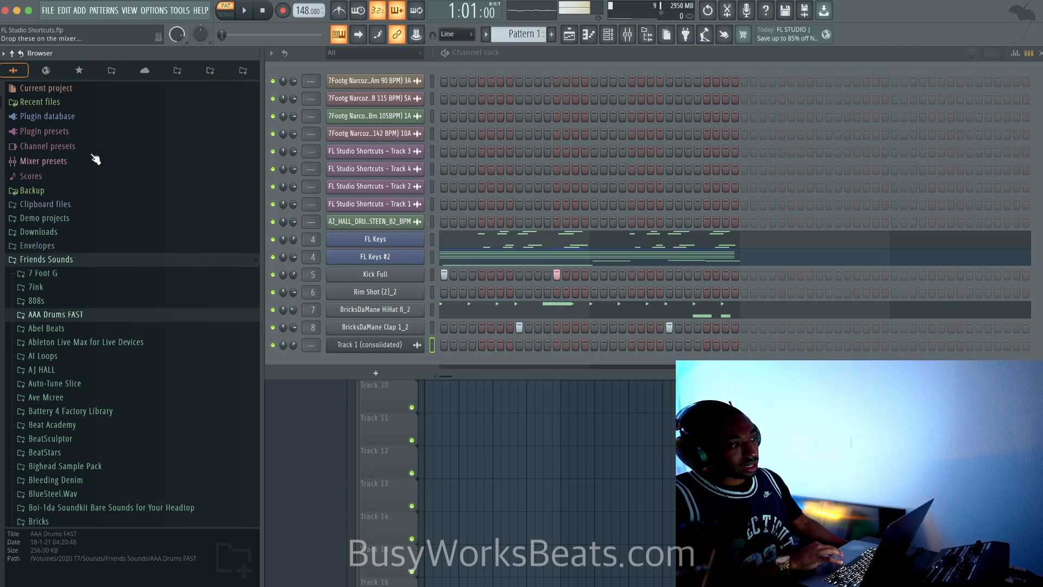
{"action": "scroll", "coordinate": [103, 305], "scroll_direction": "down", "scroll_amount": 10}
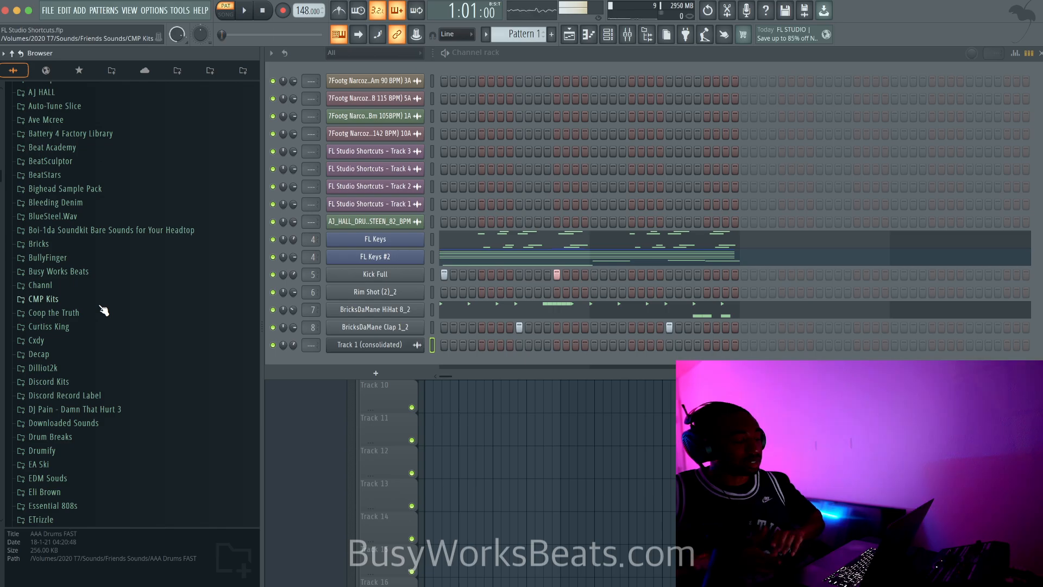
{"action": "scroll", "coordinate": [104, 310], "scroll_direction": "down", "scroll_amount": 10}
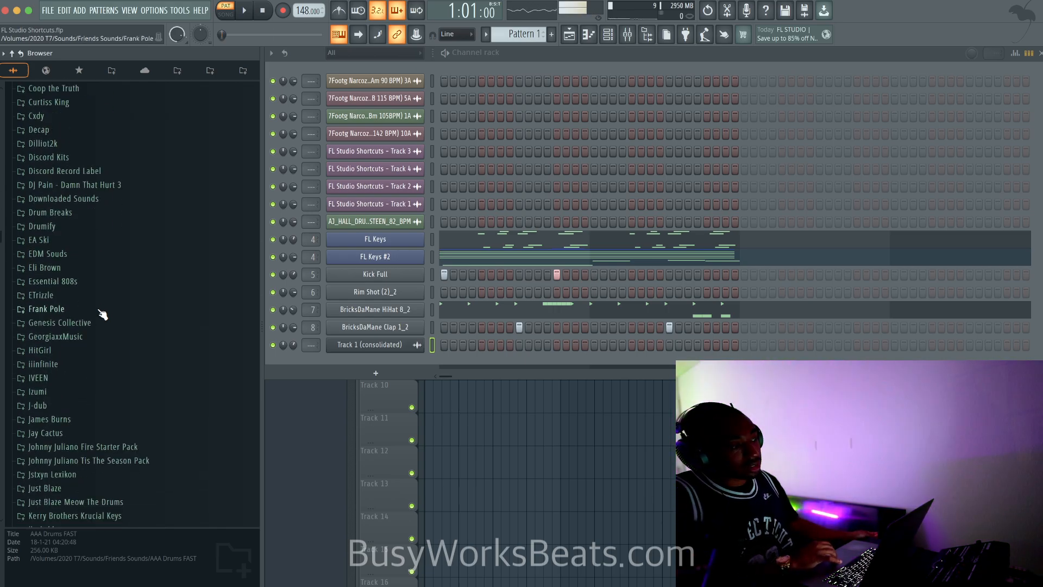
{"action": "scroll", "coordinate": [136, 209], "scroll_direction": "down", "scroll_amount": 5}
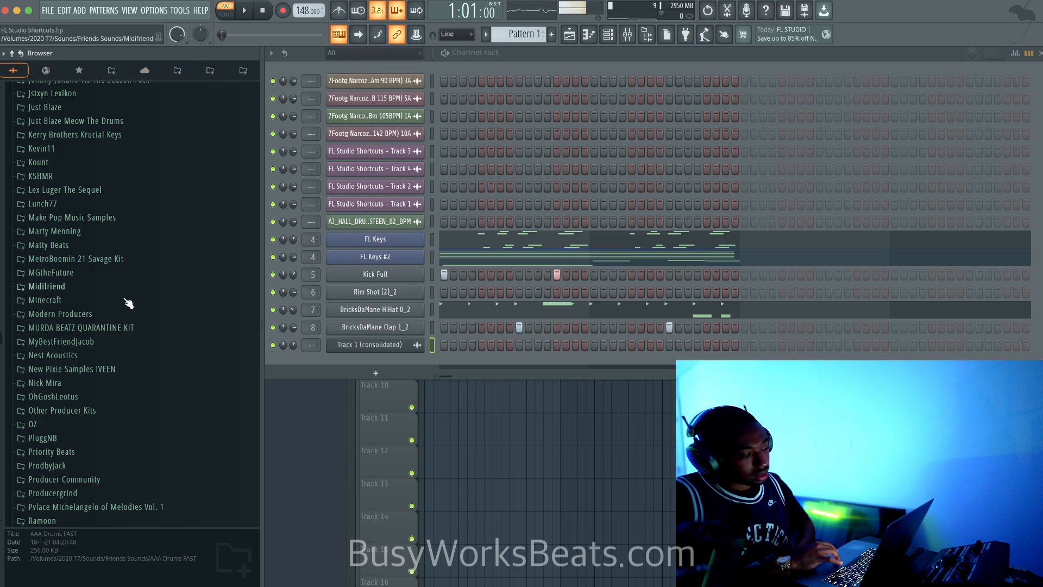
{"action": "scroll", "coordinate": [76, 272], "scroll_direction": "down", "scroll_amount": 3}
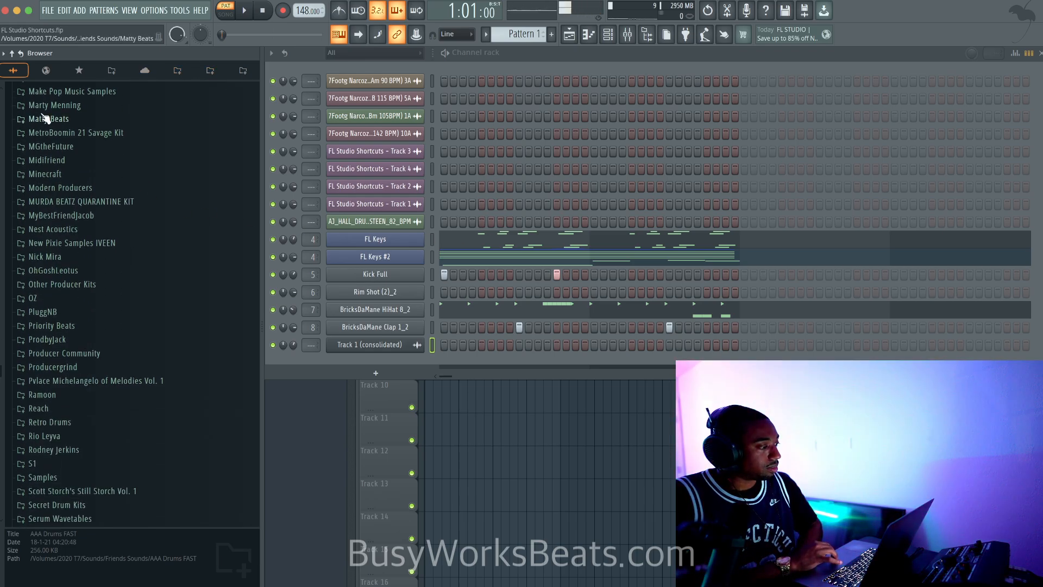
{"action": "left_click", "coordinate": [5, 56]}
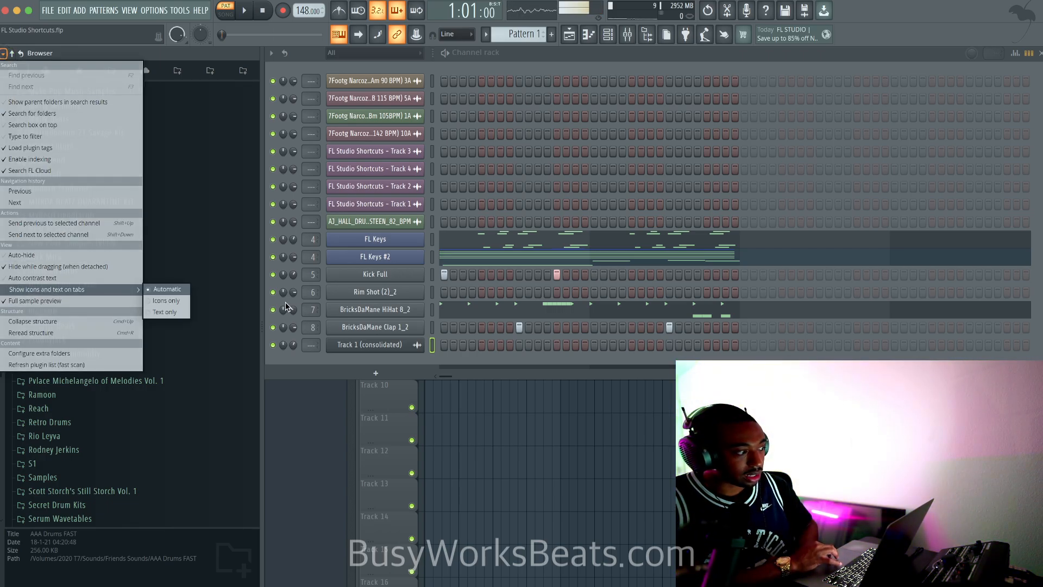
{"action": "left_click", "coordinate": [259, 298]}
Step: Expand the Samples folder inside Friends Sounds and look through its album folders
{"action": "scroll", "coordinate": [120, 326], "scroll_direction": "down", "scroll_amount": 3}
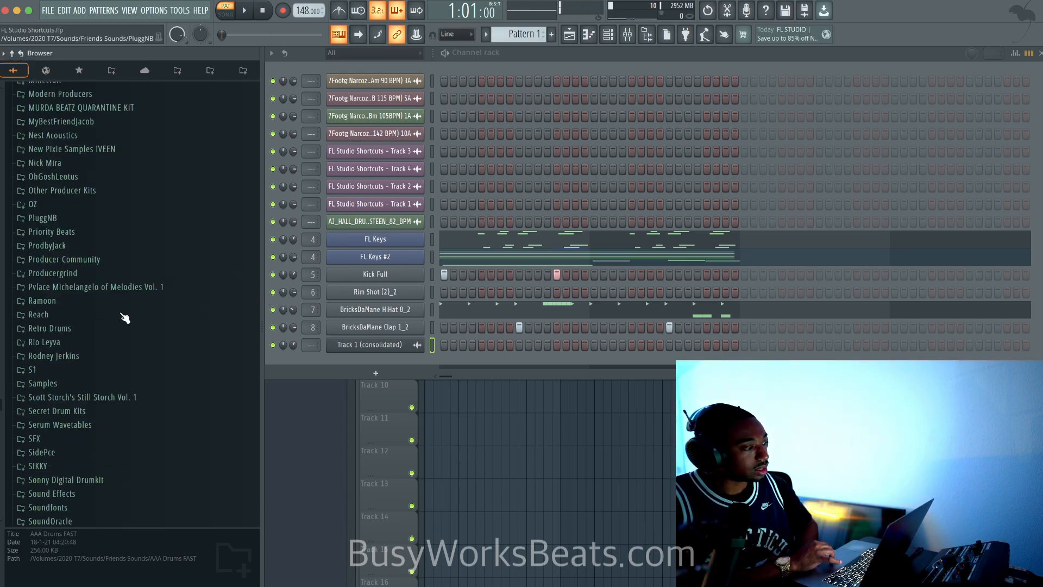
{"action": "left_click", "coordinate": [64, 356]}
{"action": "scroll", "coordinate": [95, 296], "scroll_direction": "down", "scroll_amount": 1}
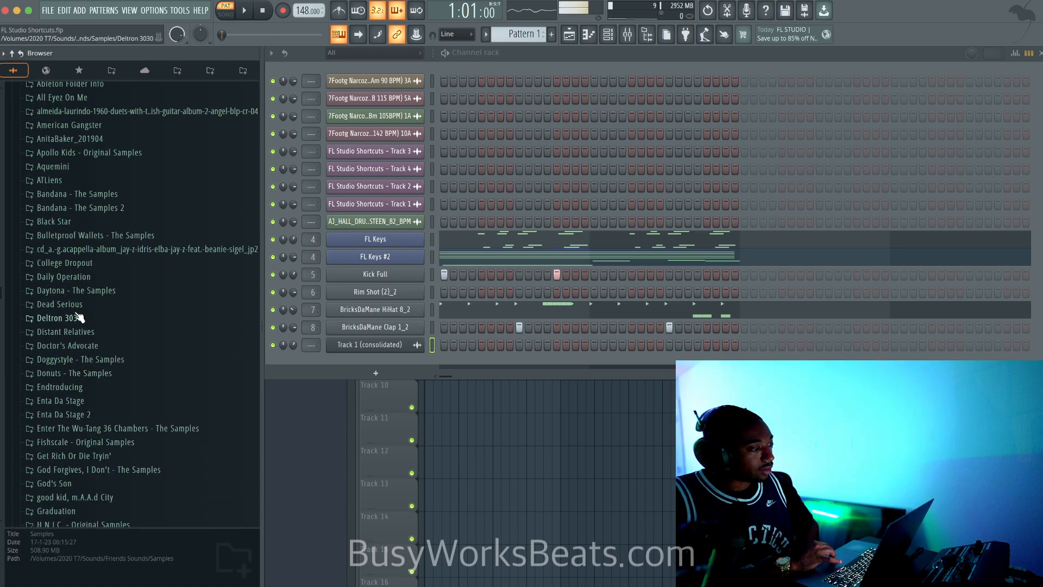
{"action": "scroll", "coordinate": [94, 310], "scroll_direction": "up", "scroll_amount": 20}
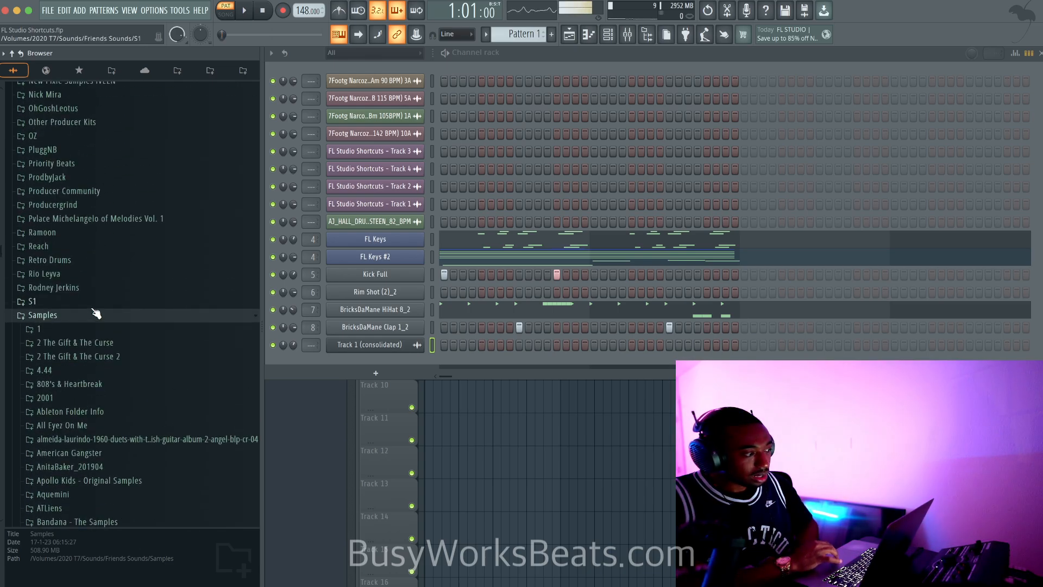
Step: Expand the 7 Foot G folder in Friends Sounds and its 7FootG:Busy Latin Pack subfolder
{"action": "scroll", "coordinate": [60, 220], "scroll_direction": "up", "scroll_amount": 15}
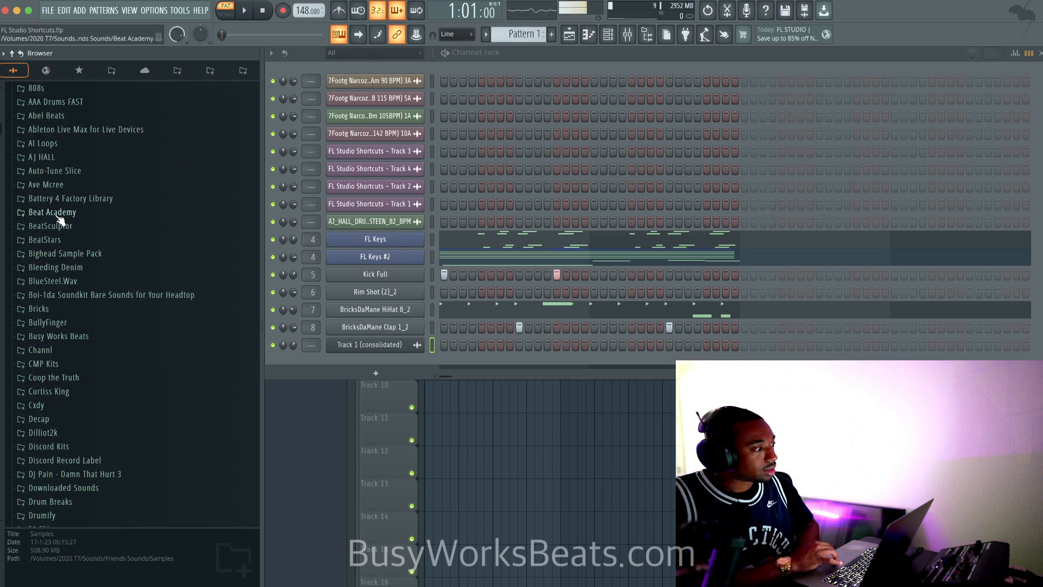
{"action": "left_click", "coordinate": [67, 227]}
{"action": "left_click", "coordinate": [87, 238]}
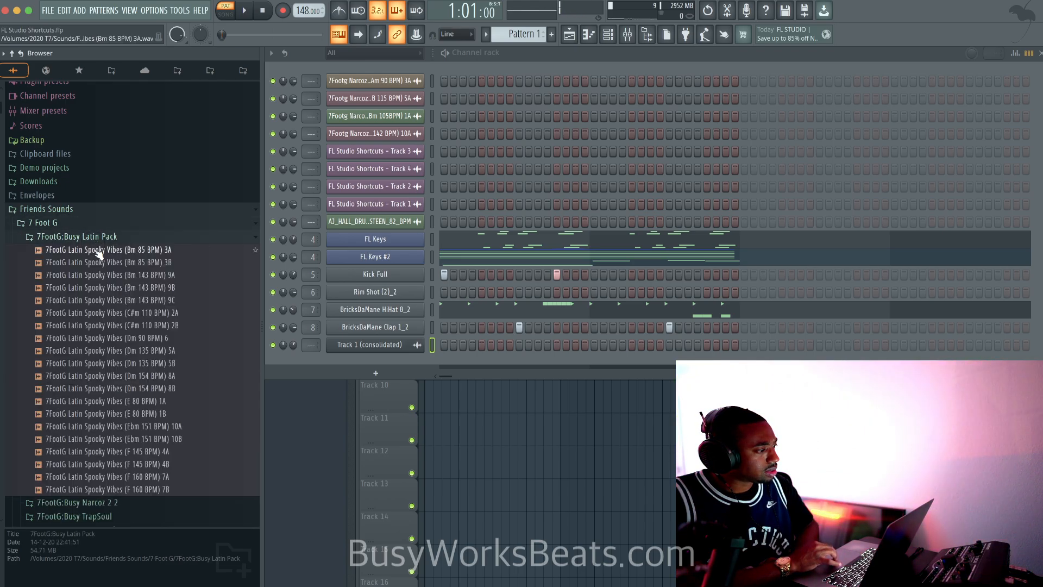
Step: Preview the sample 7FootG Latin Spooky Vibes (C#m 110 BPM) 2B, then collapse the 7FootG:Busy Latin Pack folder
{"action": "left_click", "coordinate": [111, 325]}
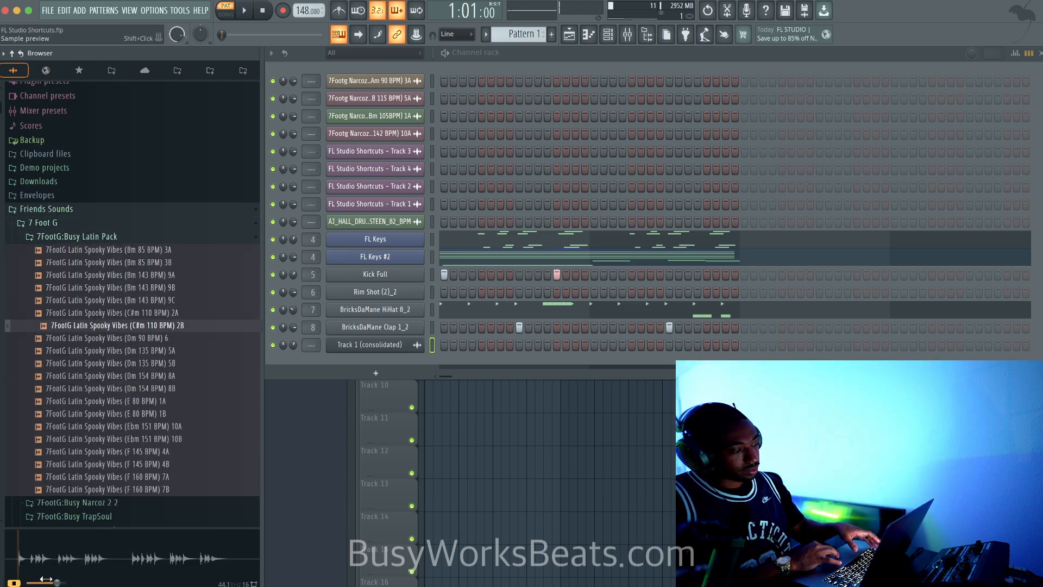
{"action": "key", "text": "space"}
{"action": "key", "text": "space"}
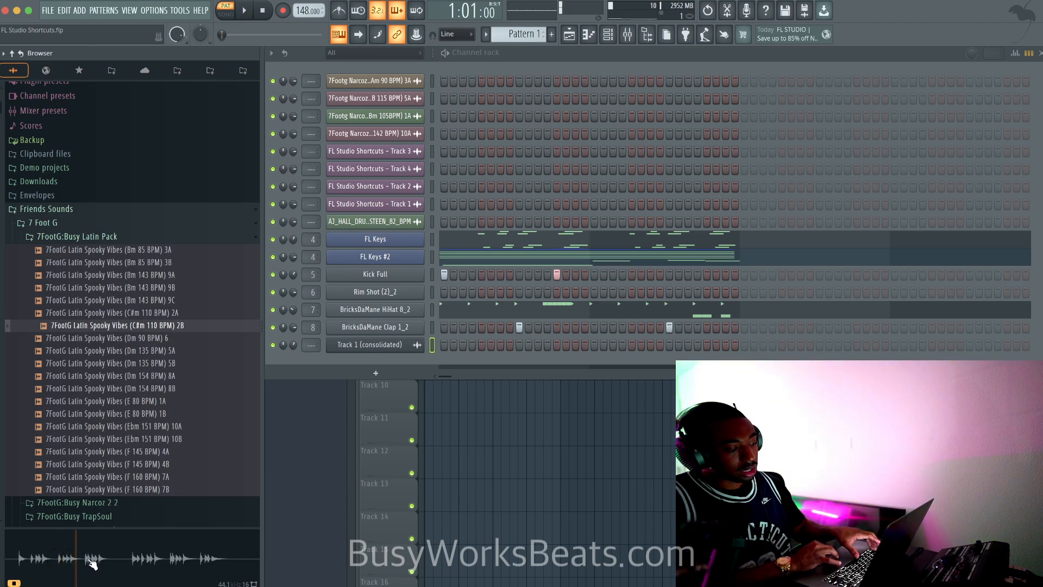
{"action": "key", "text": "space"}
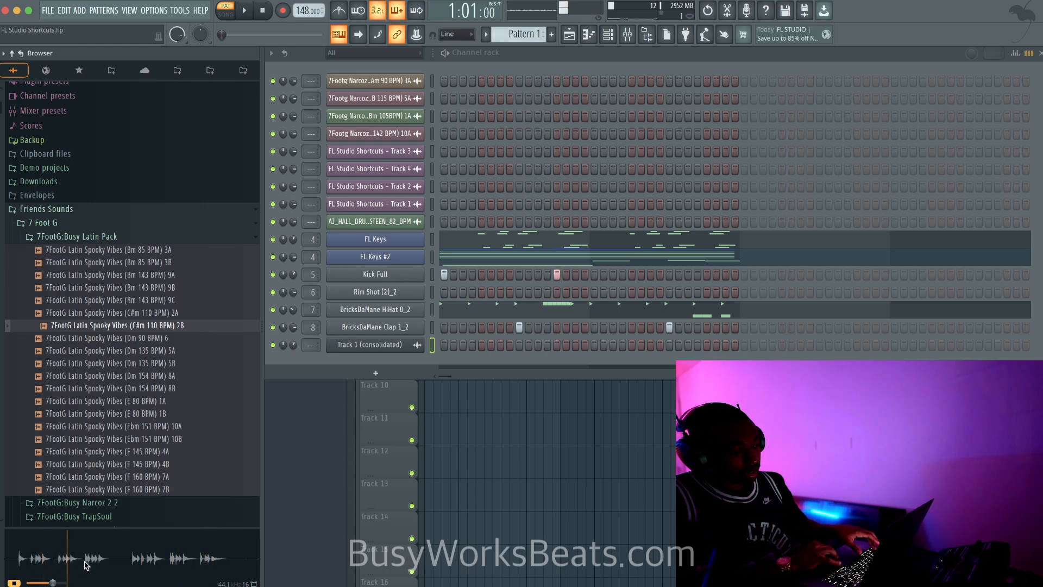
{"action": "left_click", "coordinate": [126, 237]}
Step: Hide the channel rack and the browser, leaving only the playlist open
{"action": "scroll", "coordinate": [150, 253], "scroll_direction": "down", "scroll_amount": 10}
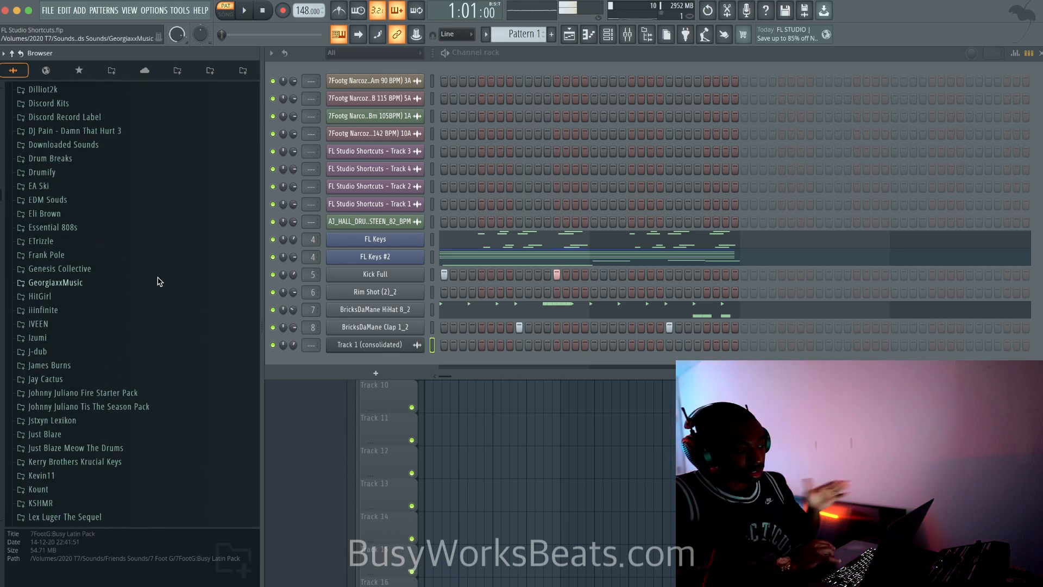
{"action": "scroll", "coordinate": [159, 282], "scroll_direction": "down", "scroll_amount": 10}
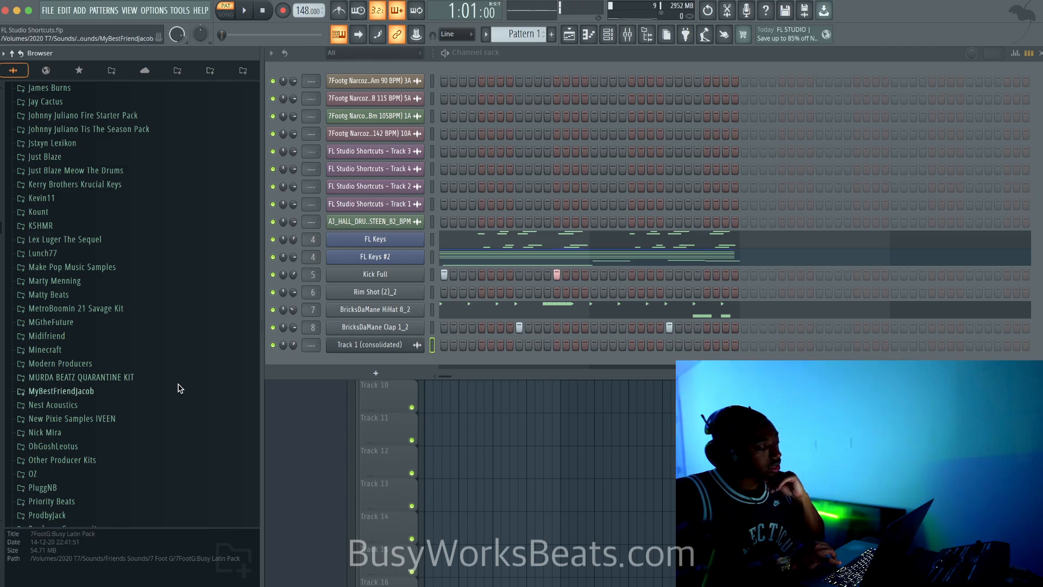
{"action": "scroll", "coordinate": [183, 379], "scroll_direction": "down", "scroll_amount": 12}
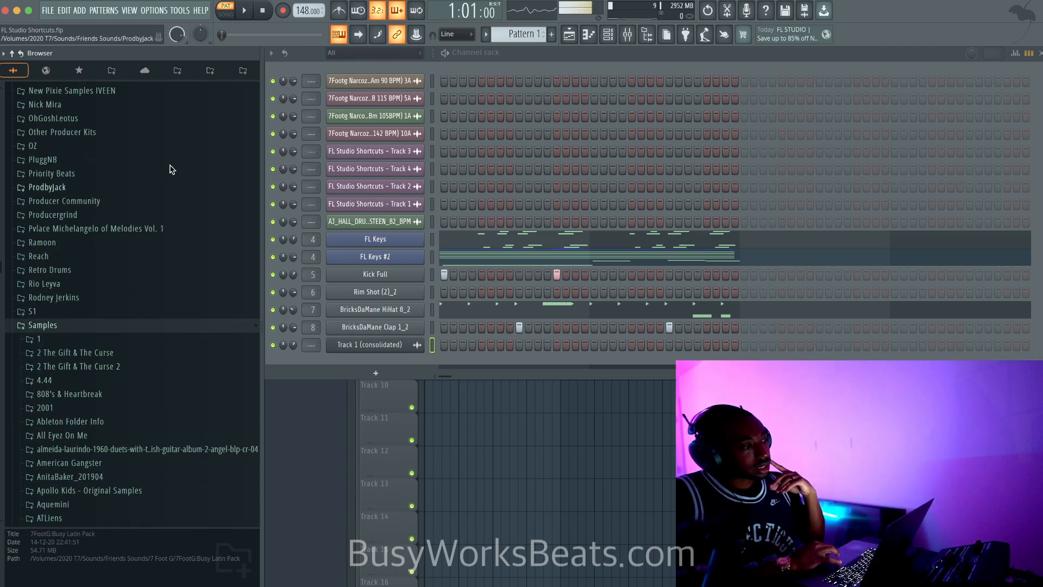
{"action": "key", "text": "F6"}
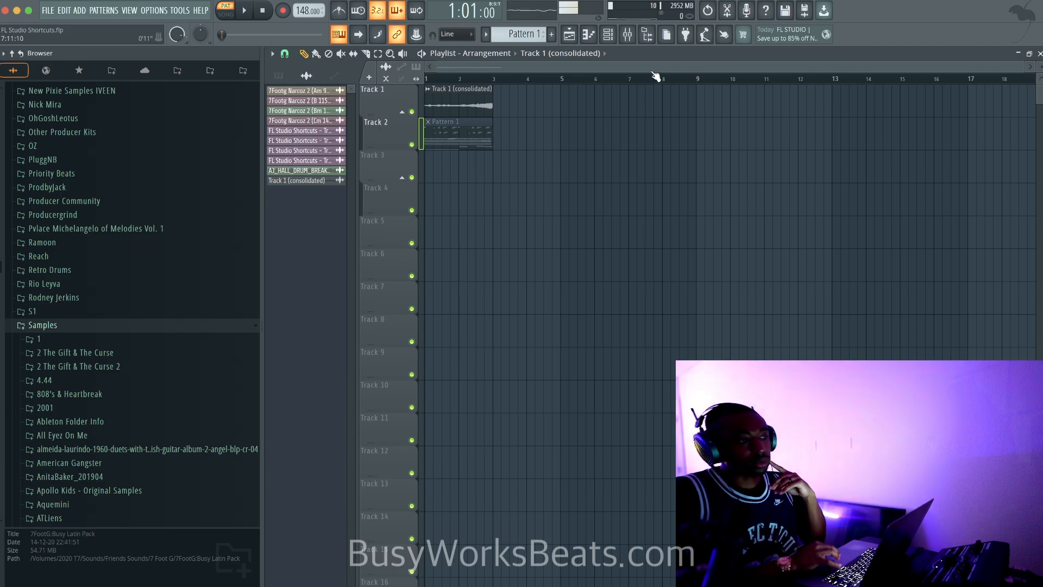
{"action": "key", "text": "alt+F8"}
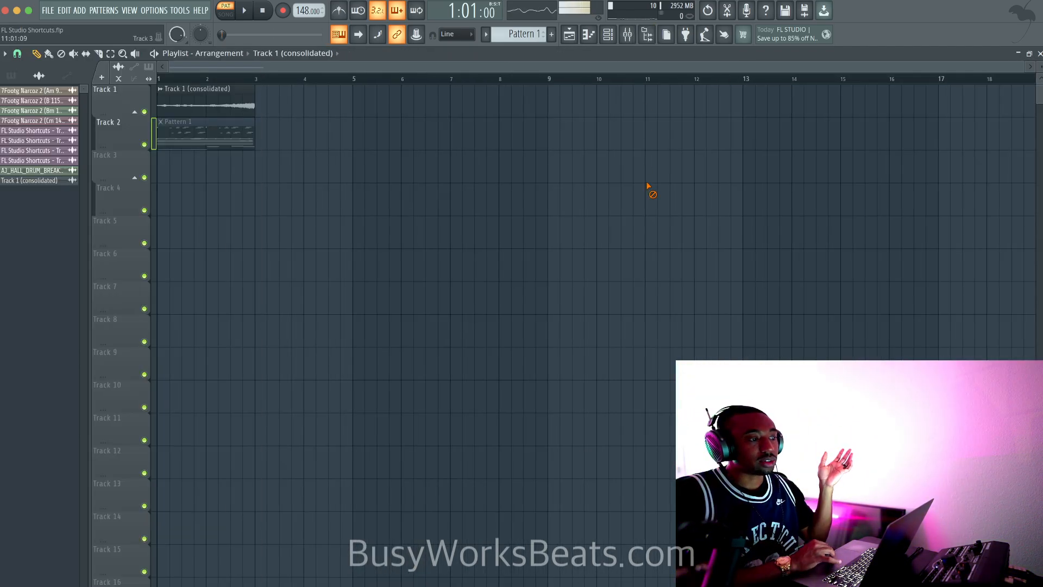